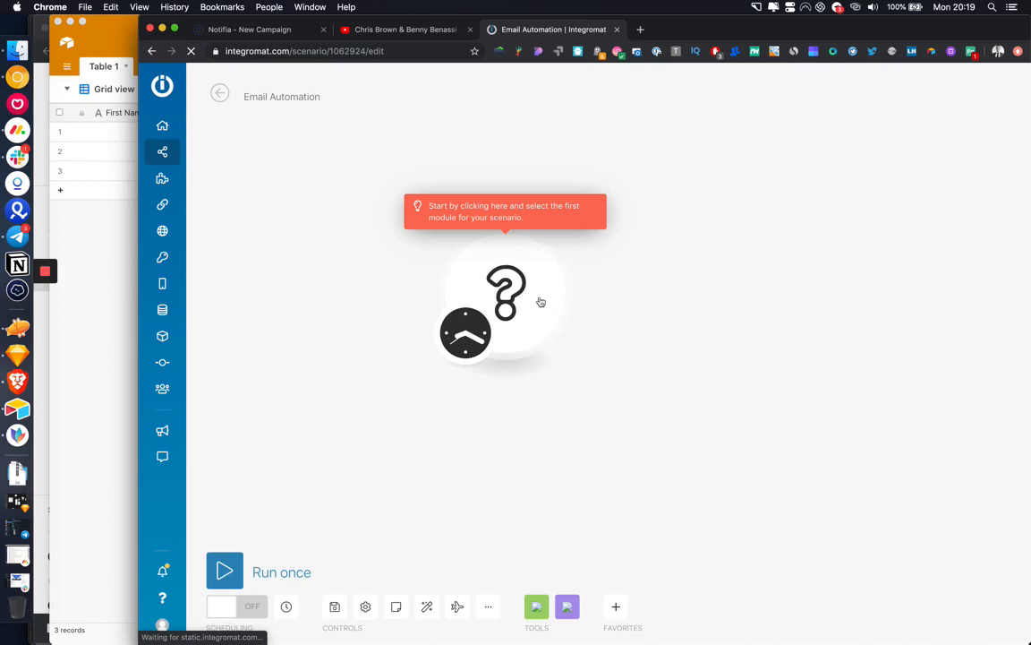
# Step: Set the first module's app to Airtable and choose its Watch records trigger
pyautogui.moveTo(541, 302); pyautogui.dragTo(559, 345)
pyautogui.click(557, 344)
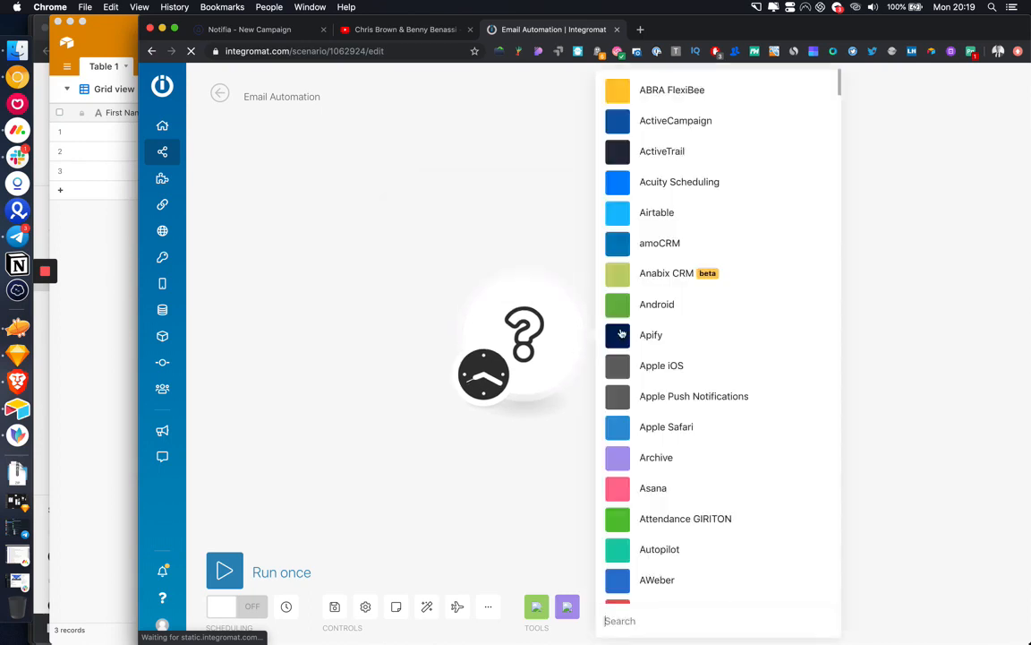
pyautogui.write('gmail')
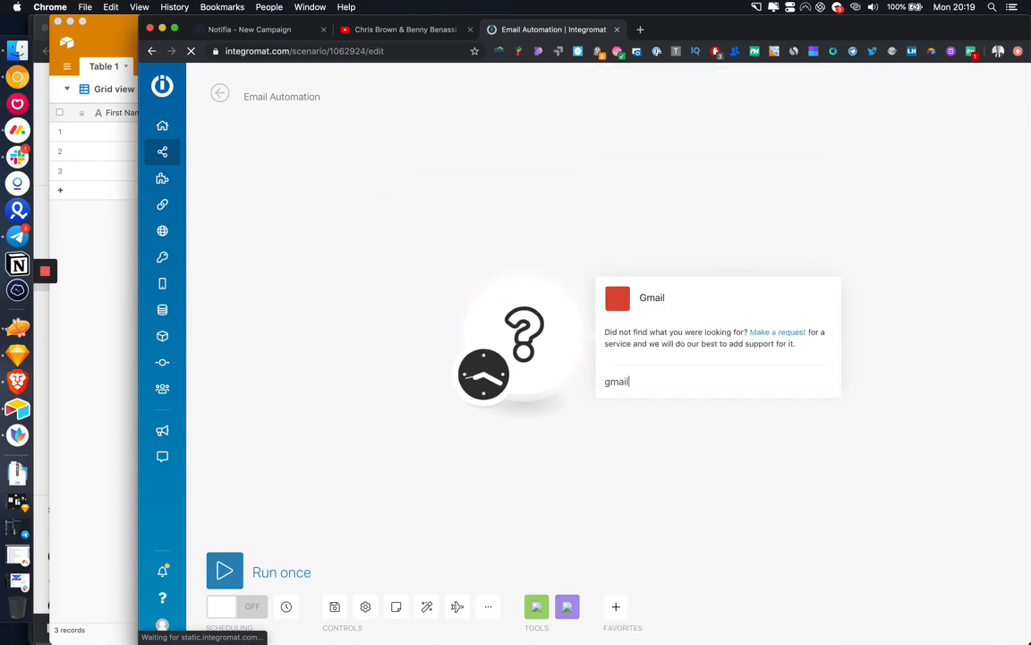
pyautogui.doubleClick(617, 380)
pyautogui.write('airtab')
pyautogui.click(656, 301)
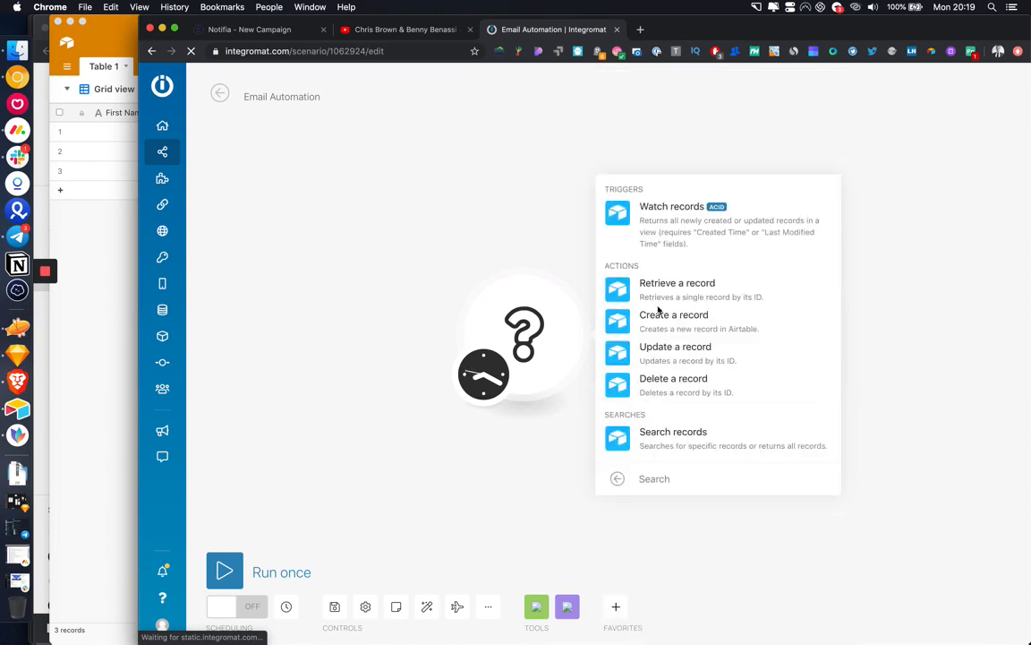
pyautogui.click(667, 215)
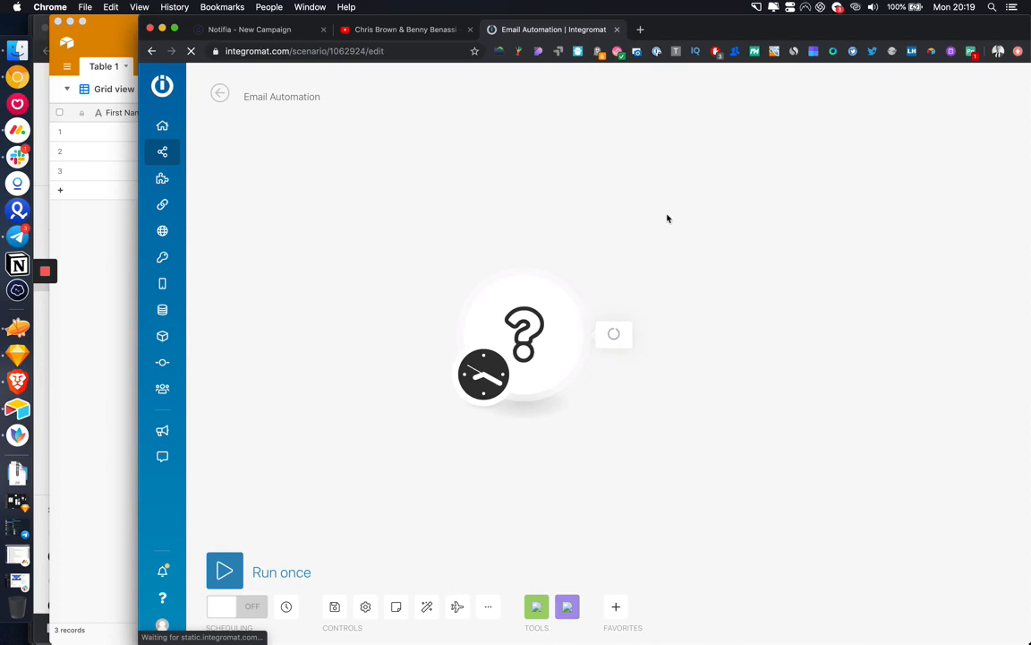
# Step: Search Google for 'mailshake' and 'woodpecker' in two new browser tabs
pyautogui.click(641, 30)
pyautogui.write('mailshake')
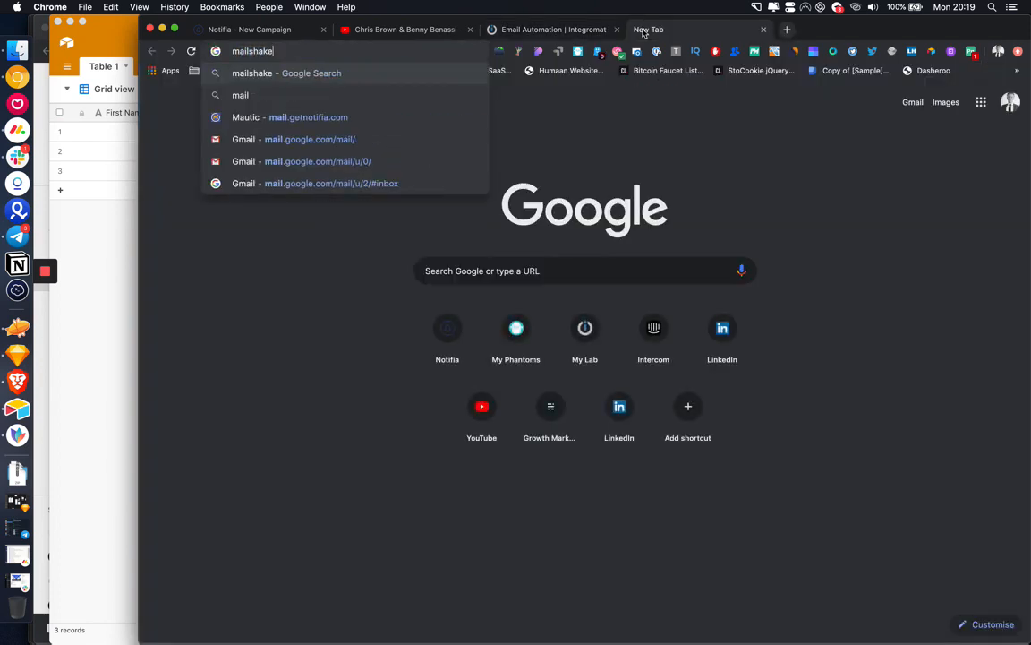
pyautogui.press('Return')
pyautogui.click(788, 31)
pyautogui.write('woor')
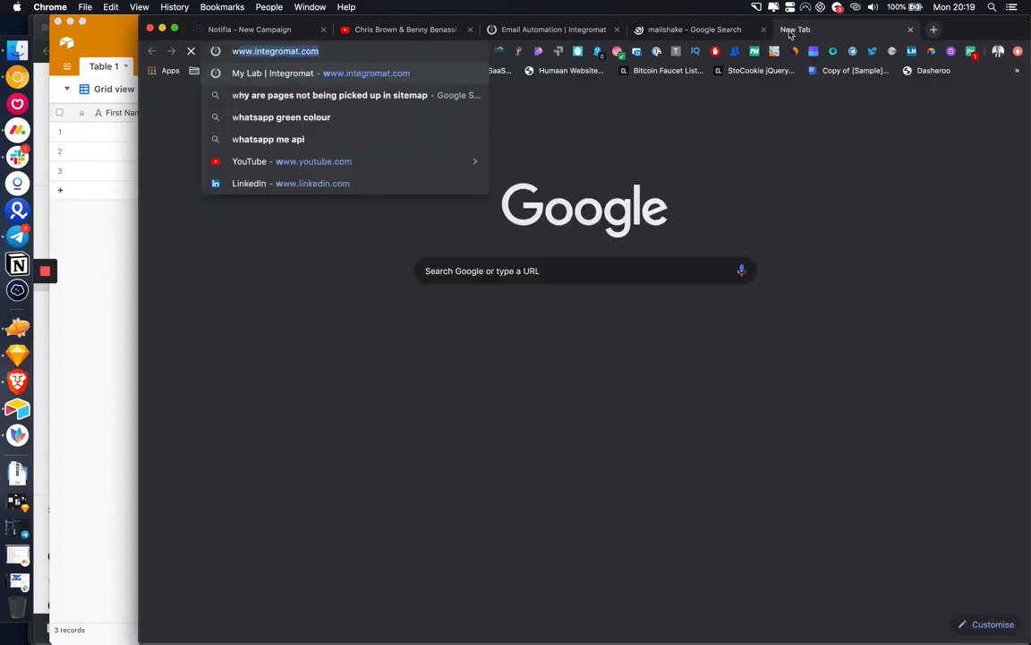
pyautogui.write('p')
pyautogui.press('BackSpace')
pyautogui.press('BackSpace')
pyautogui.write('dpeck')
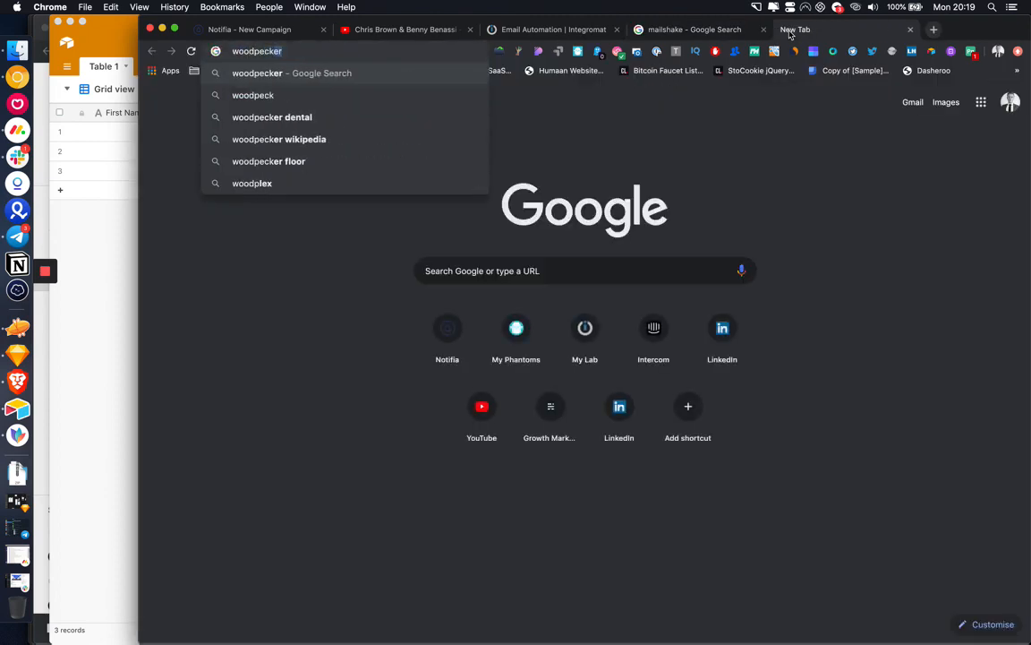
pyautogui.press('Return')
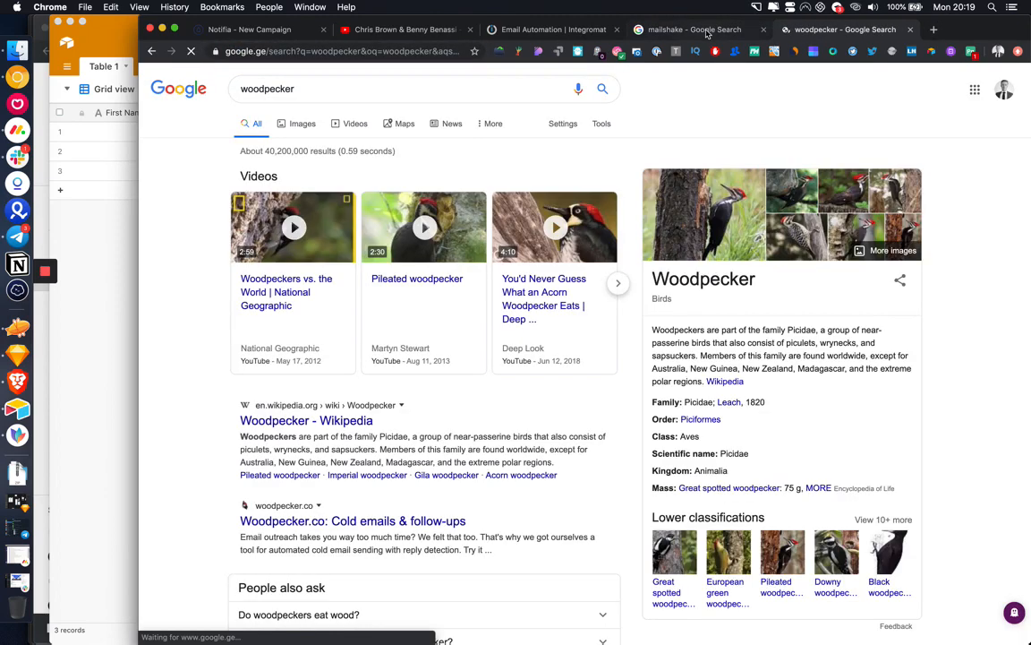
# Step: Open the Mailshake website from the mailshake results and skim the page
pyautogui.click(709, 29)
pyautogui.click(363, 192)
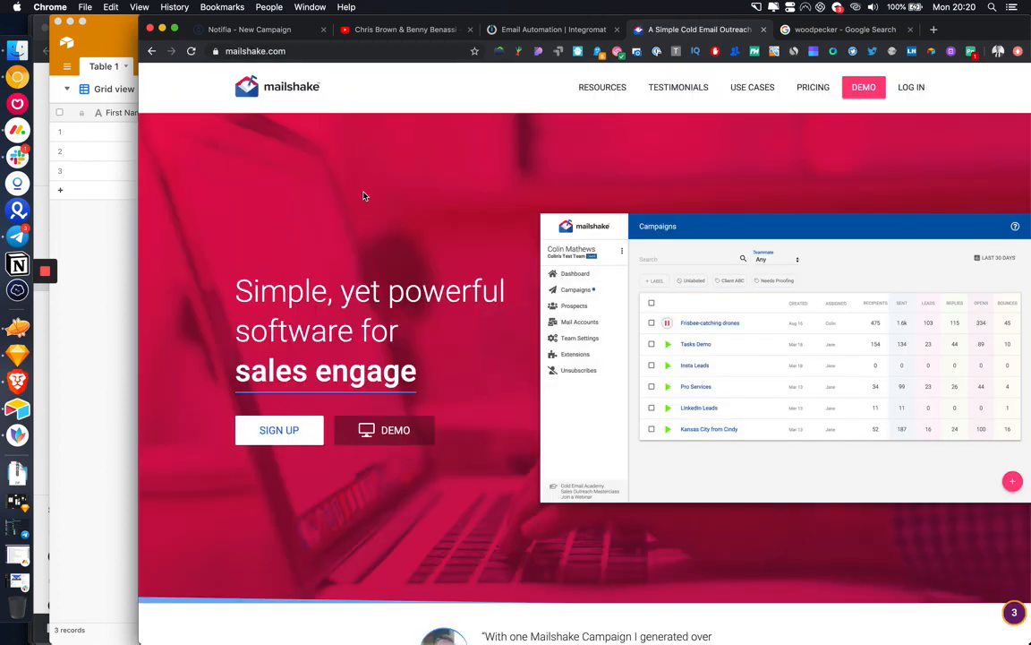
pyautogui.scroll(-1, 449, 259)
pyautogui.scroll(-3, 448, 258)
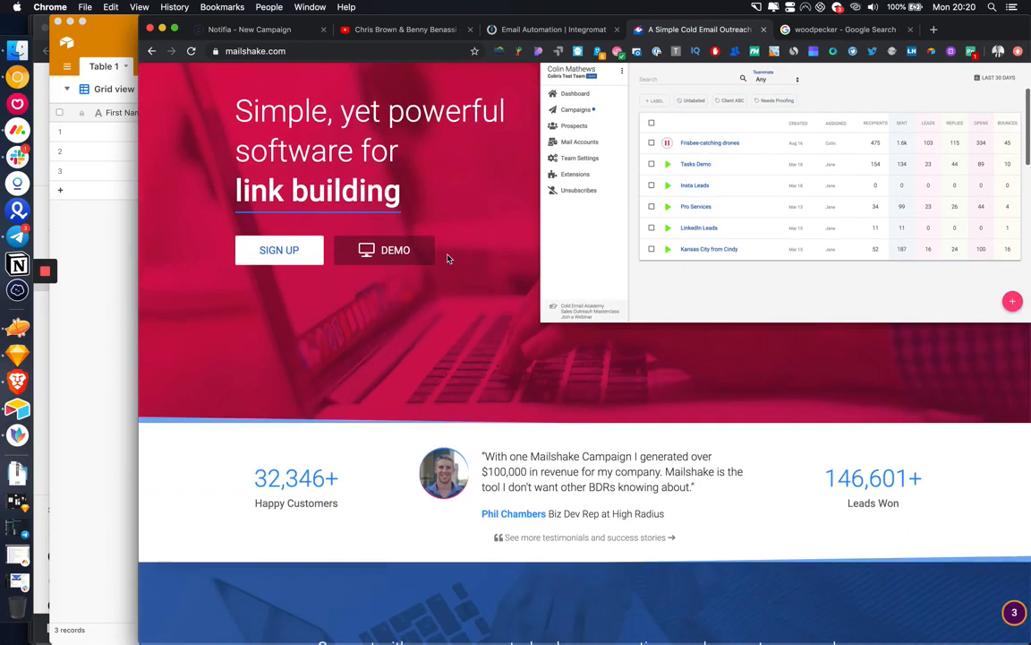
pyautogui.scroll(2, 449, 259)
pyautogui.scroll(1, 605, 248)
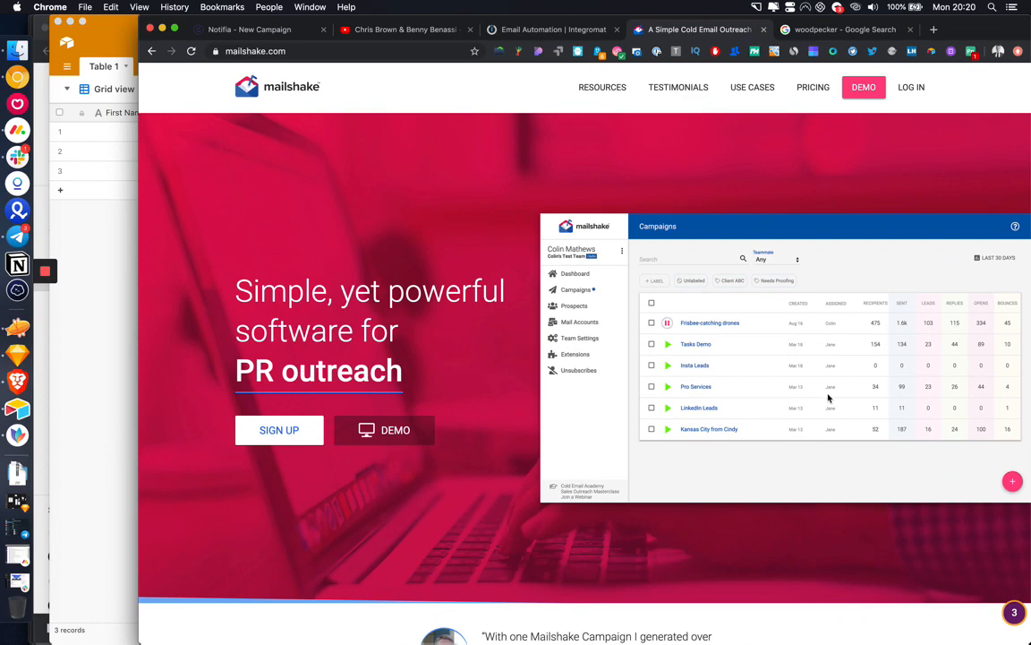
pyautogui.click(527, 24)
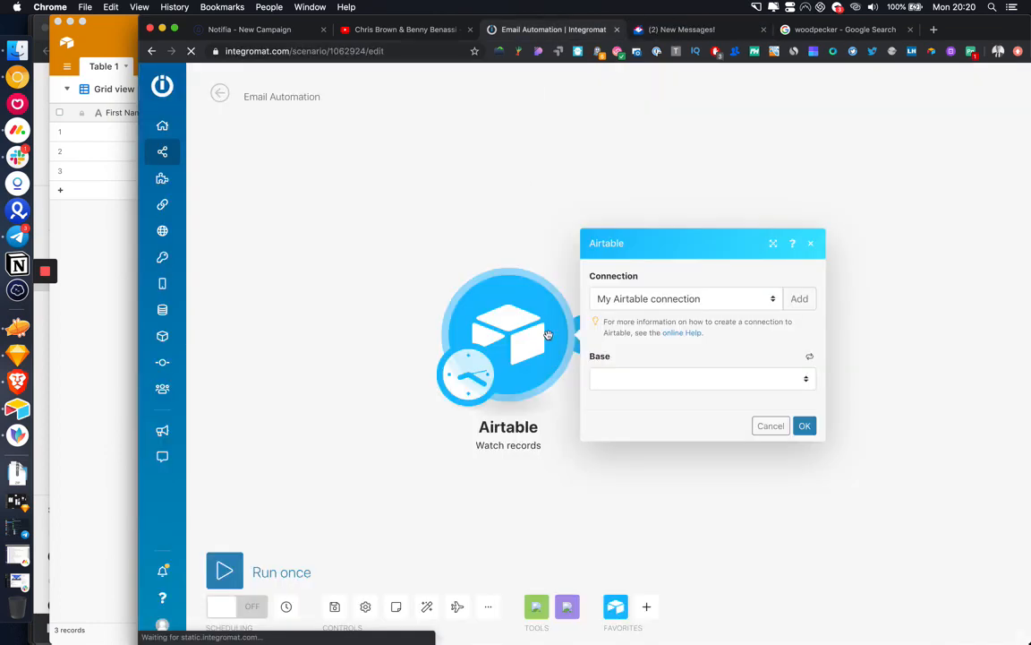
# Step: Select Email Outreach as the module's Base, checking the base name in Airtable
pyautogui.click(580, 357)
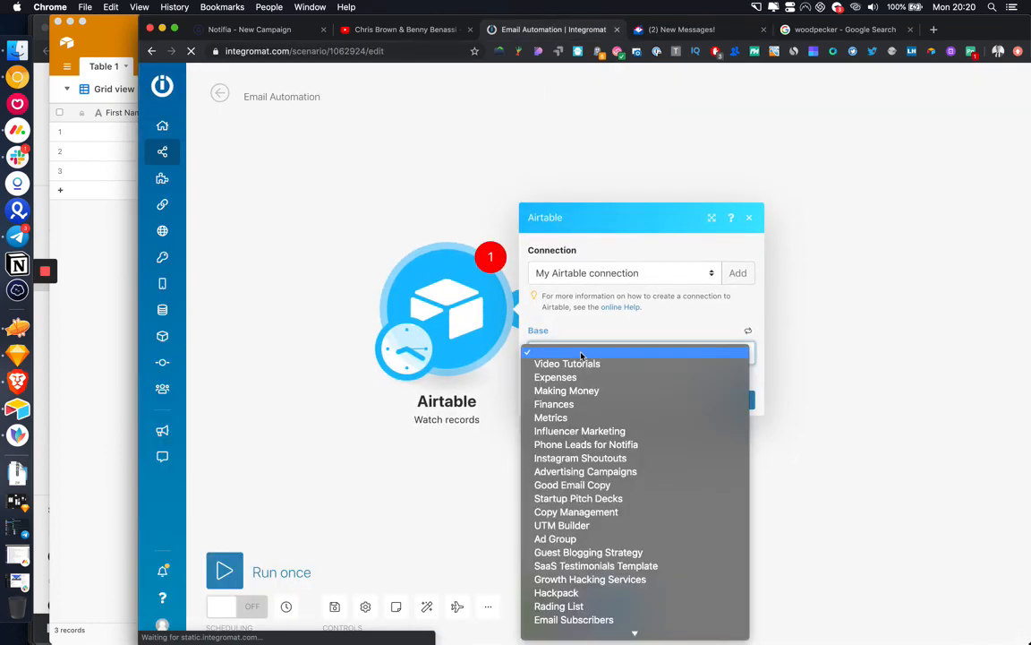
pyautogui.scroll(-15, 598, 452)
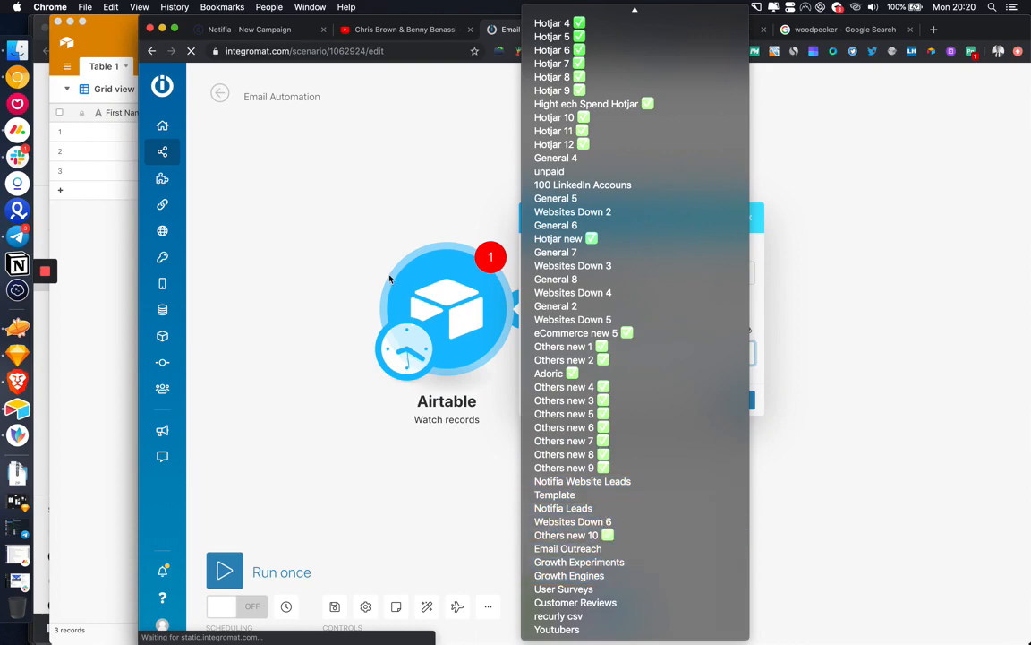
pyautogui.click(139, 26)
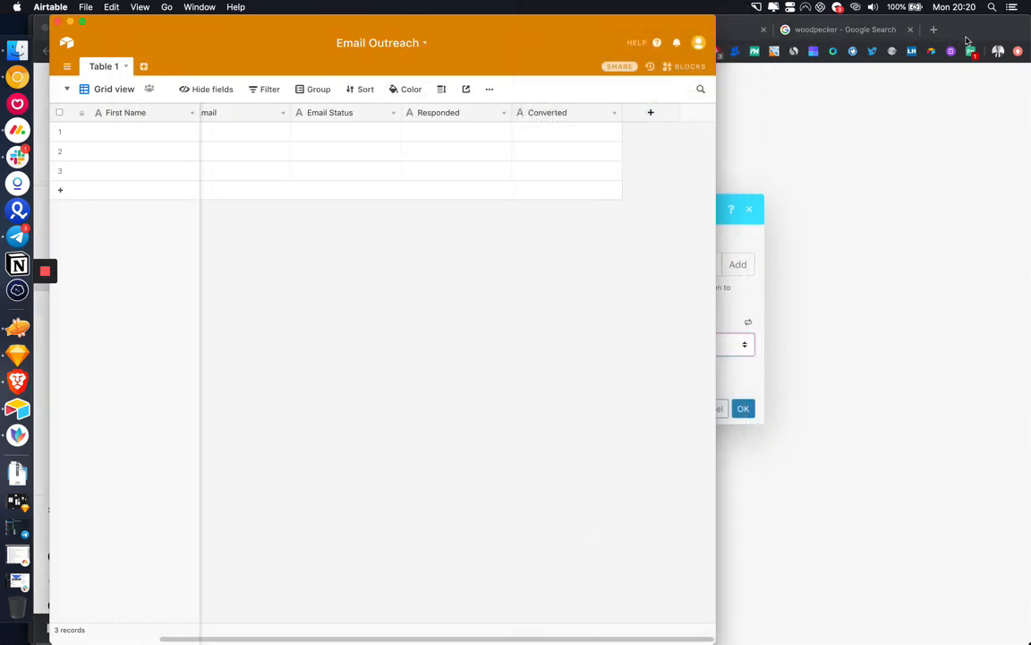
pyautogui.click(967, 40)
pyautogui.click(624, 343)
pyautogui.scroll(-5, 624, 520)
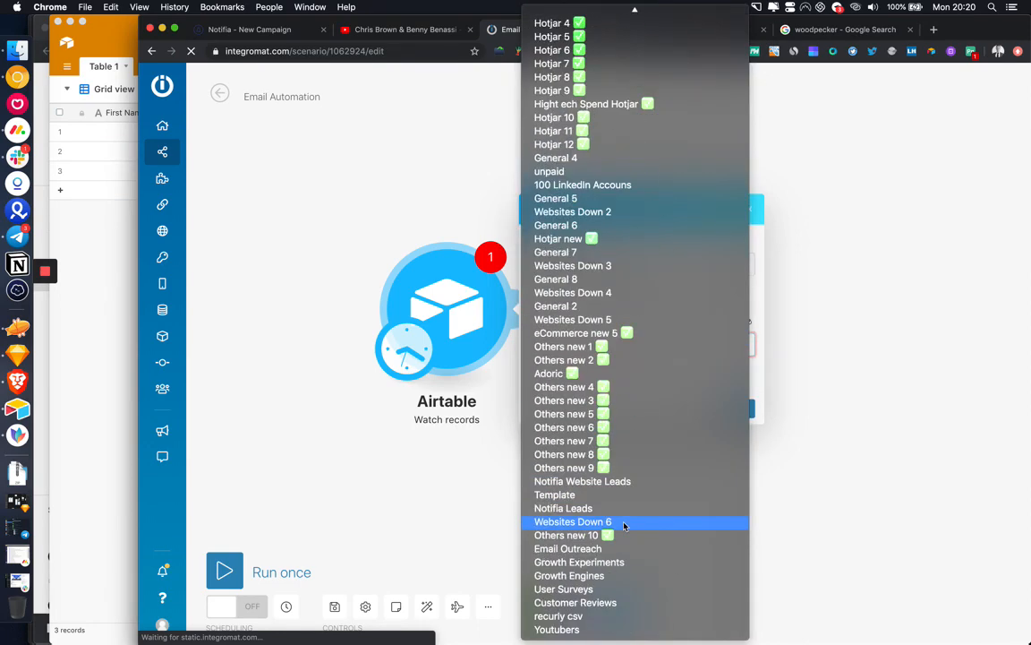
pyautogui.click(624, 548)
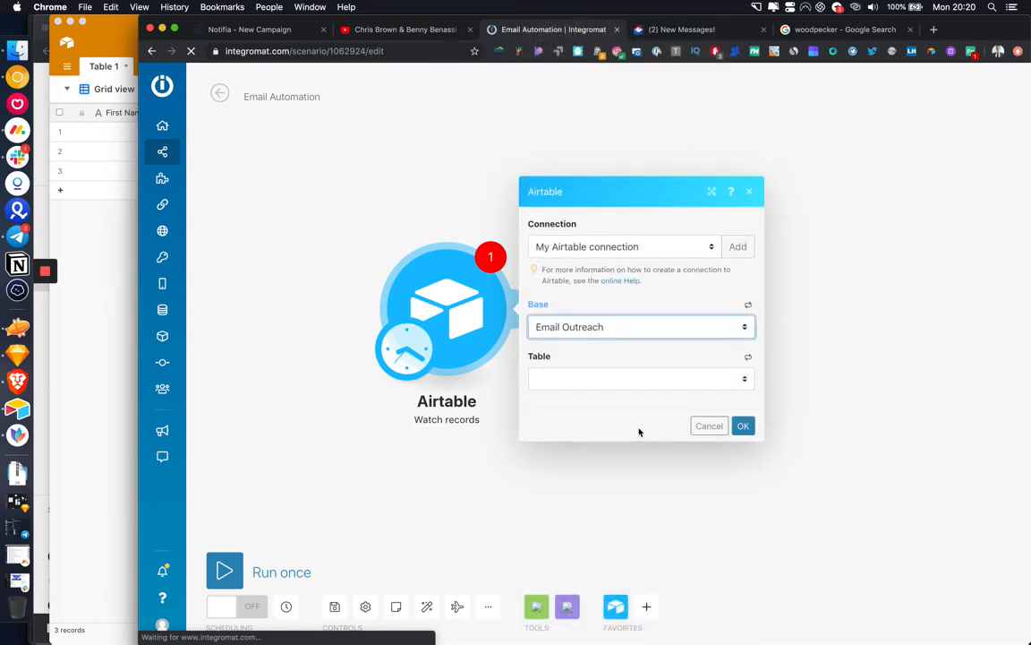
# Step: Choose Table 1 as the table and look at the trigger field options
pyautogui.click(637, 379)
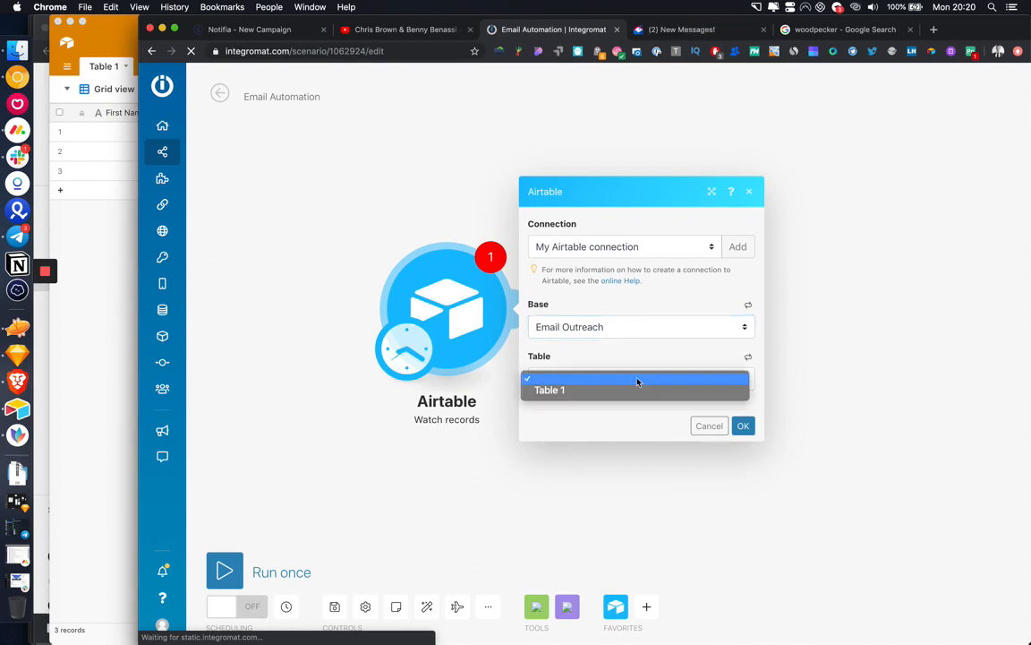
pyautogui.click(631, 389)
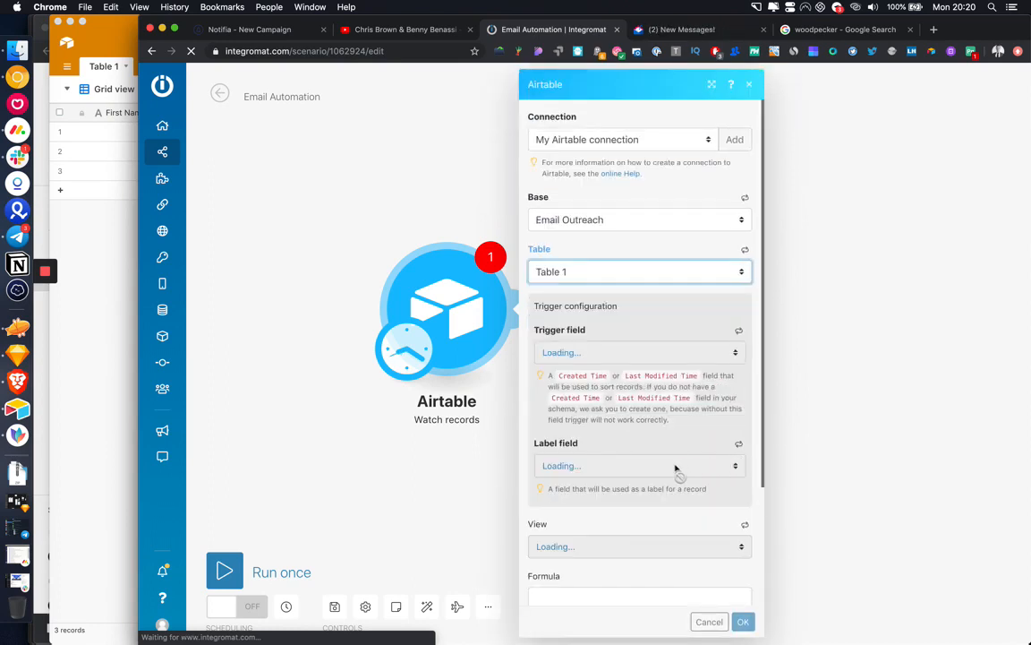
pyautogui.scroll(-1, 640, 403)
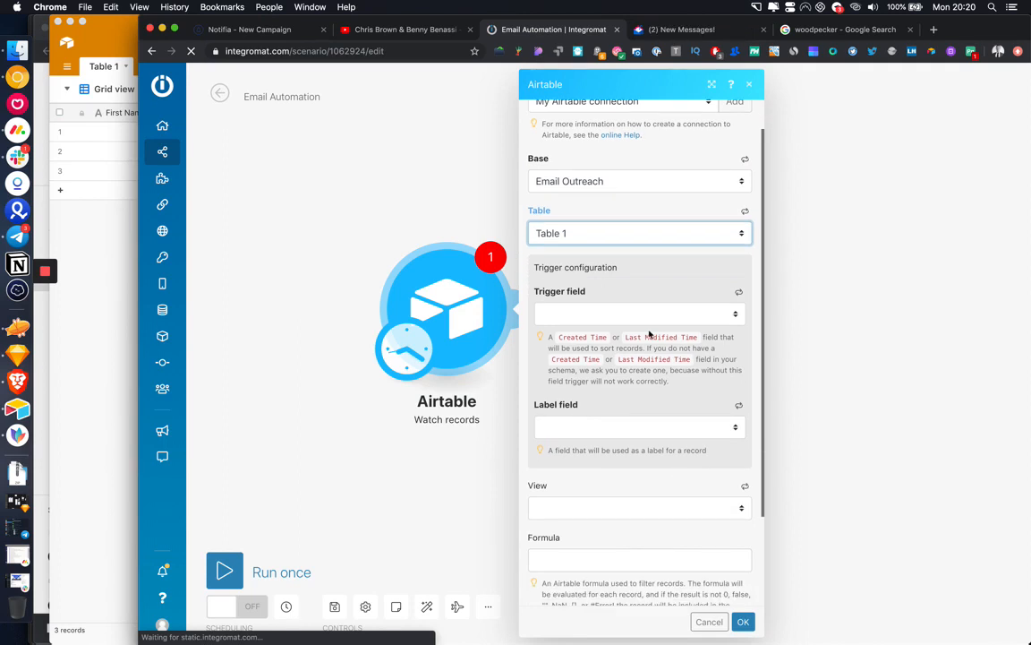
pyautogui.click(653, 318)
pyautogui.click(78, 327)
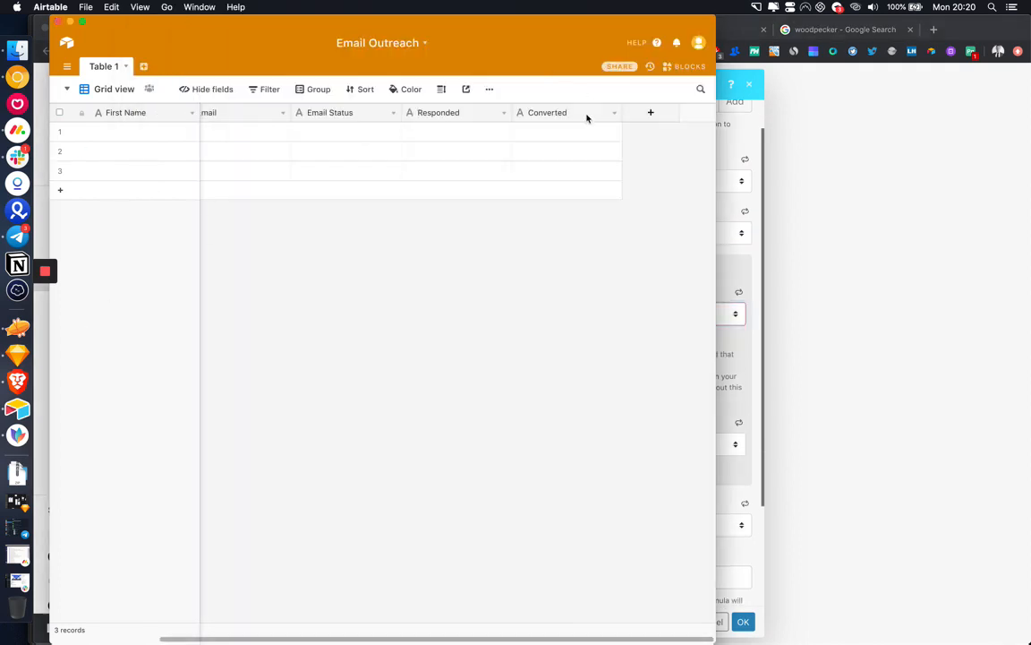
# Step: Add a Last modified time field named 'Last' that tracks only the Email field
pyautogui.click(648, 115)
pyautogui.write('Last')
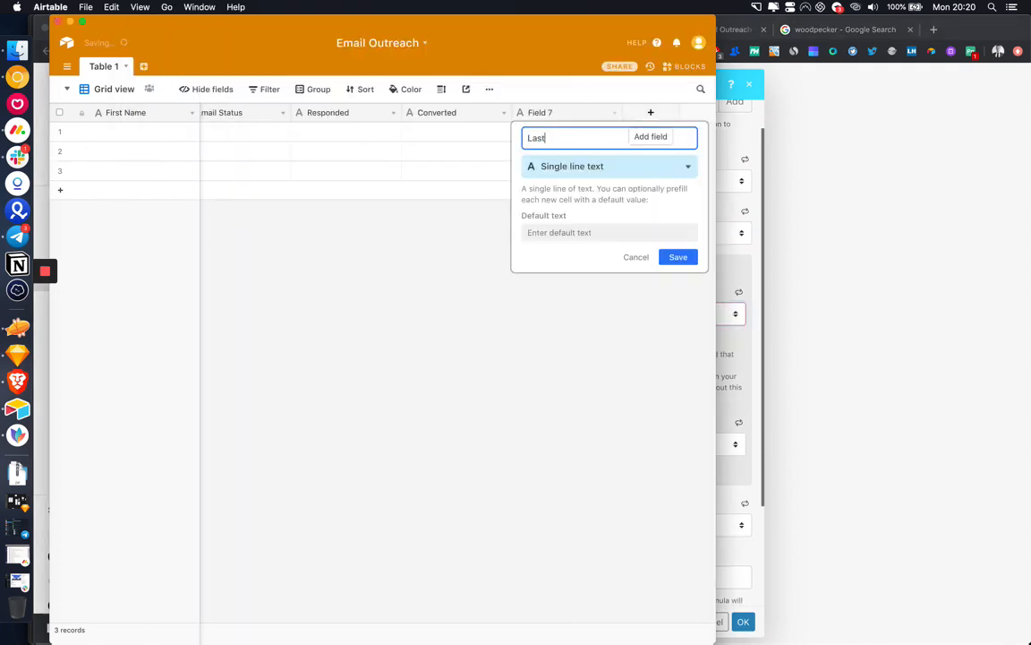
pyautogui.click(606, 166)
pyautogui.write('last')
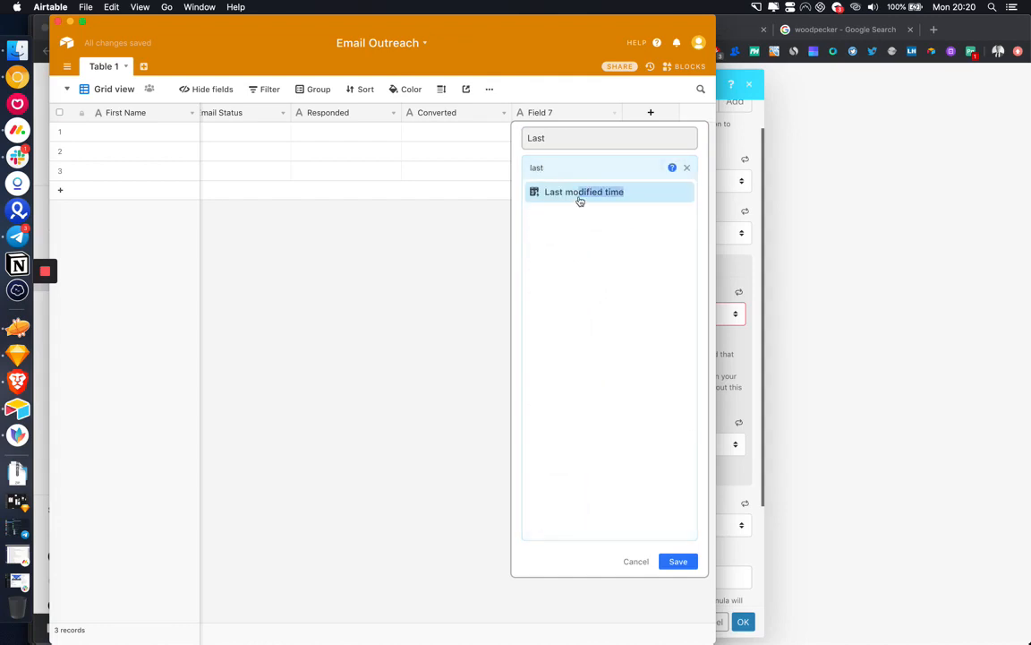
pyautogui.click(578, 194)
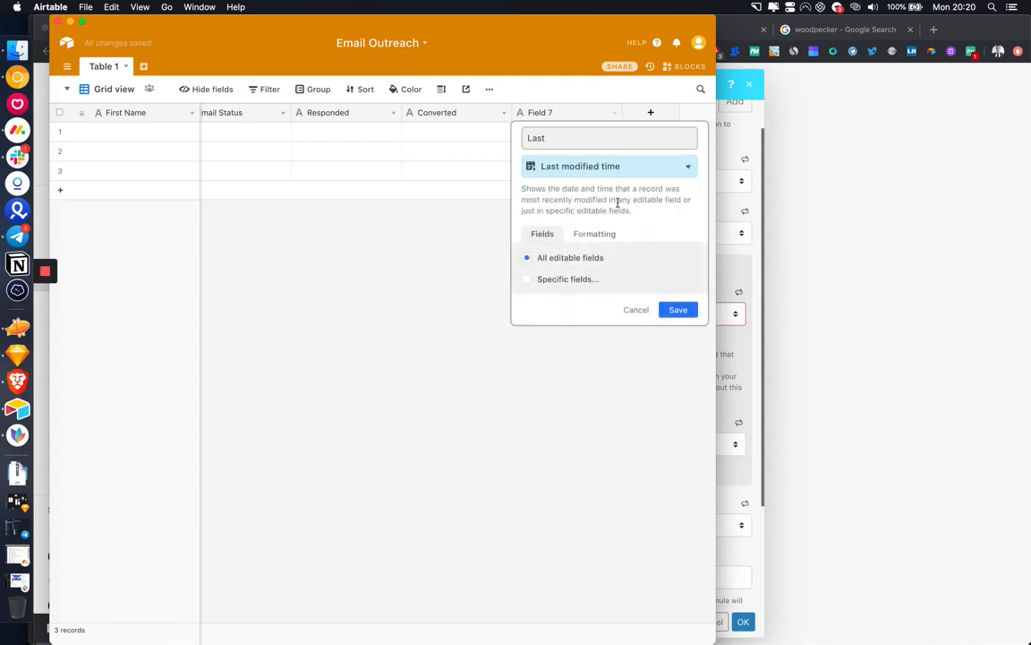
pyautogui.click(567, 281)
pyautogui.click(324, 339)
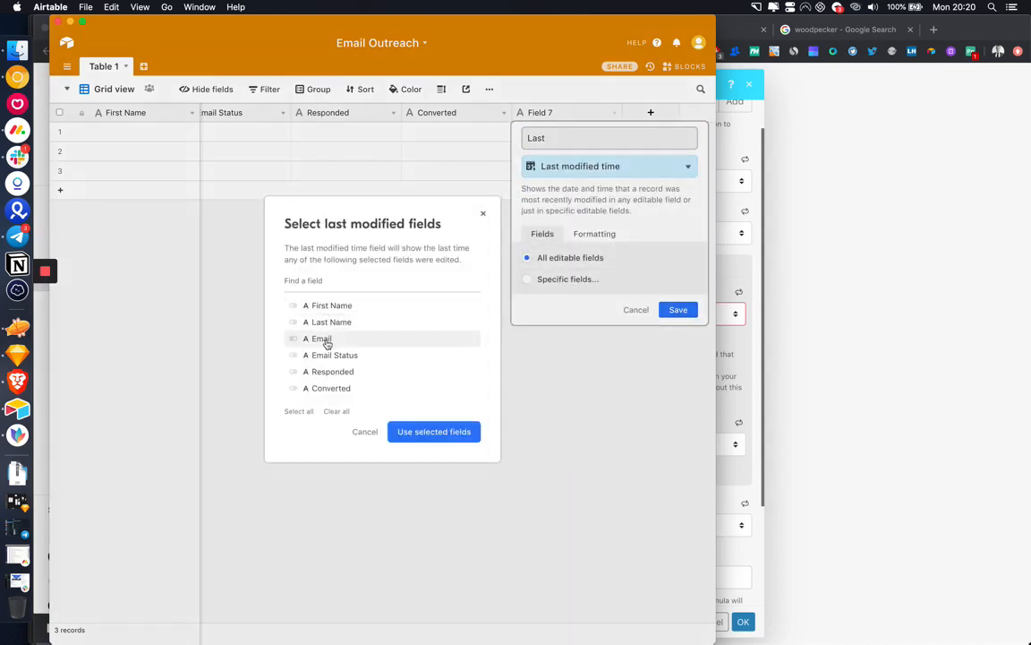
pyautogui.click(438, 432)
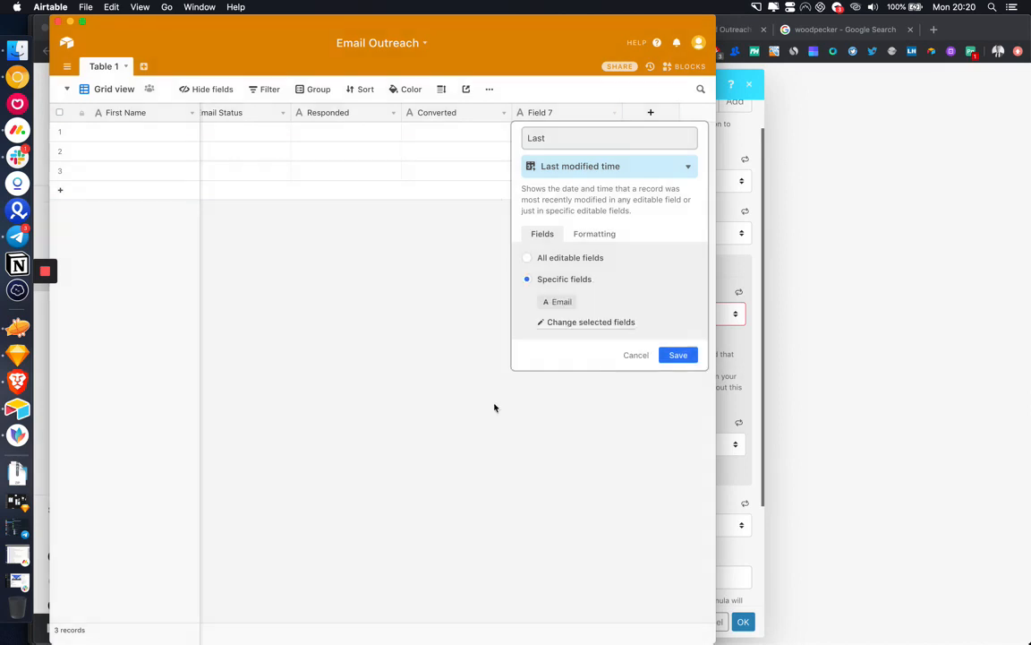
pyautogui.click(679, 355)
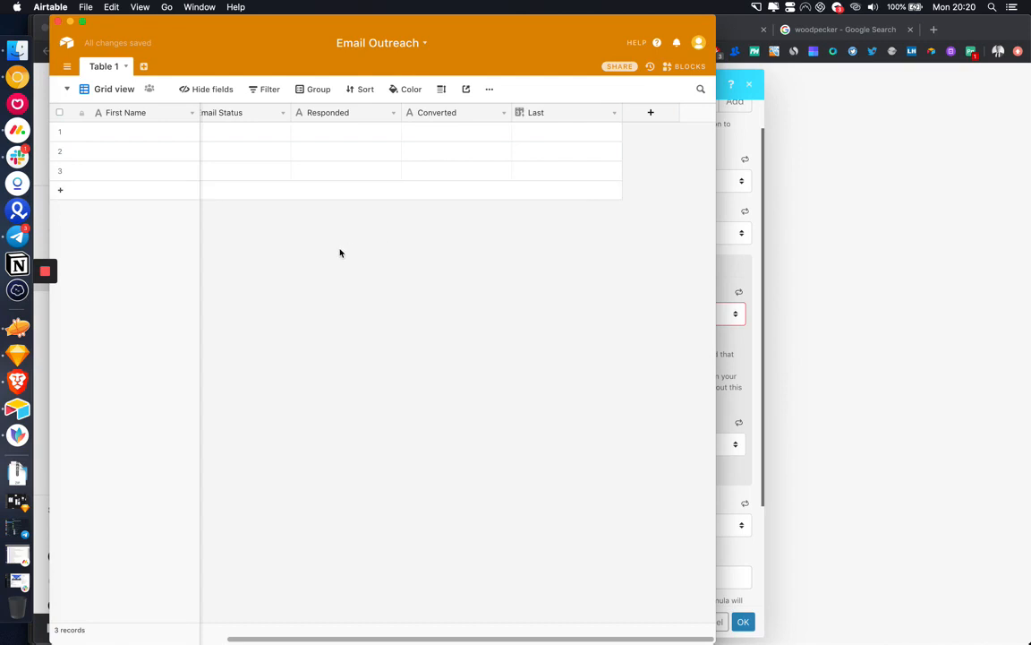
# Step: Fill row 1 with First Name Test, Last Name Testing 2 and the contact's e-mail
pyautogui.hscroll(-5, 340, 254)
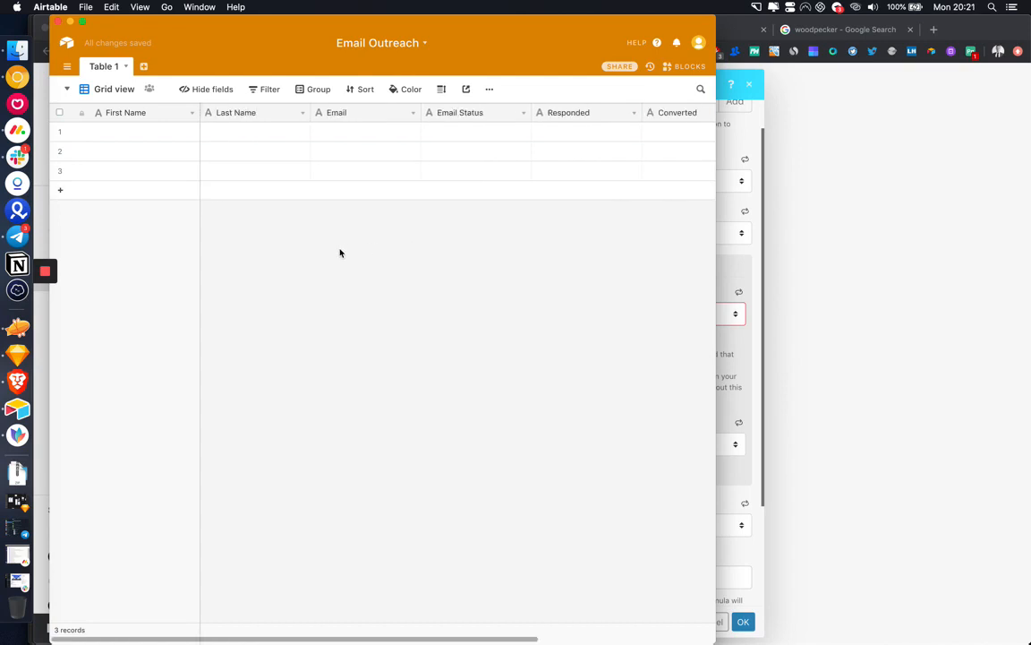
pyautogui.click(154, 134)
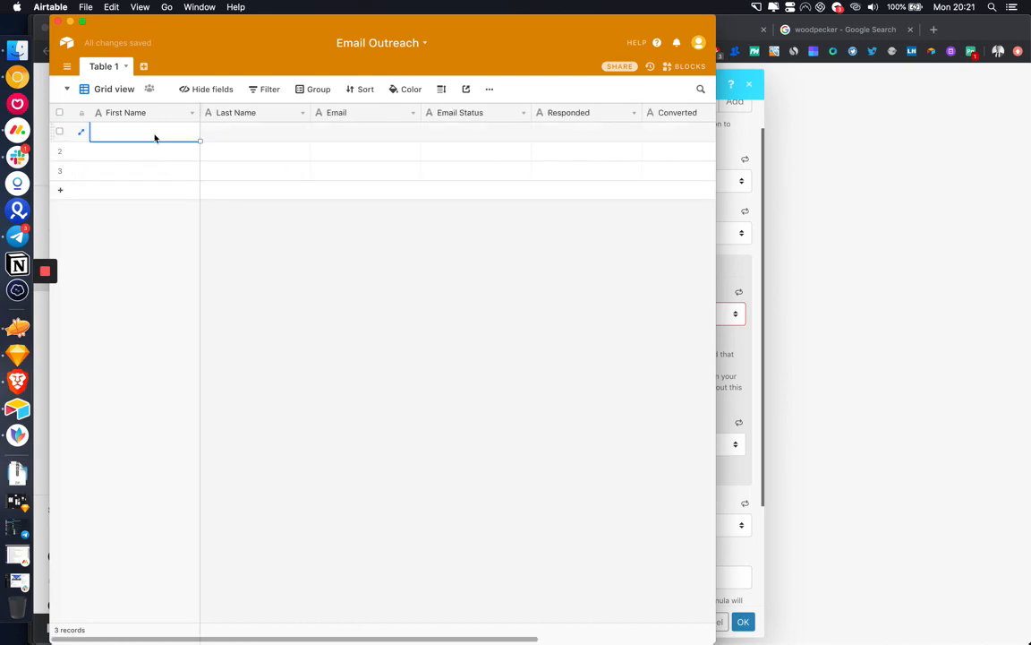
pyautogui.write('Test')
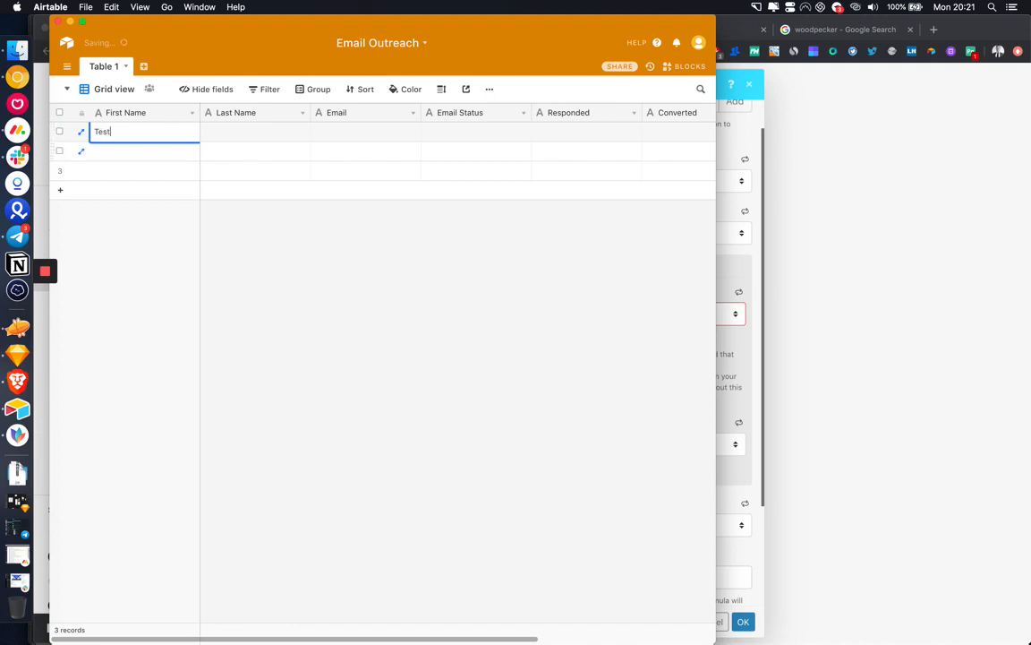
pyautogui.click(255, 133)
pyautogui.write('Testing 2')
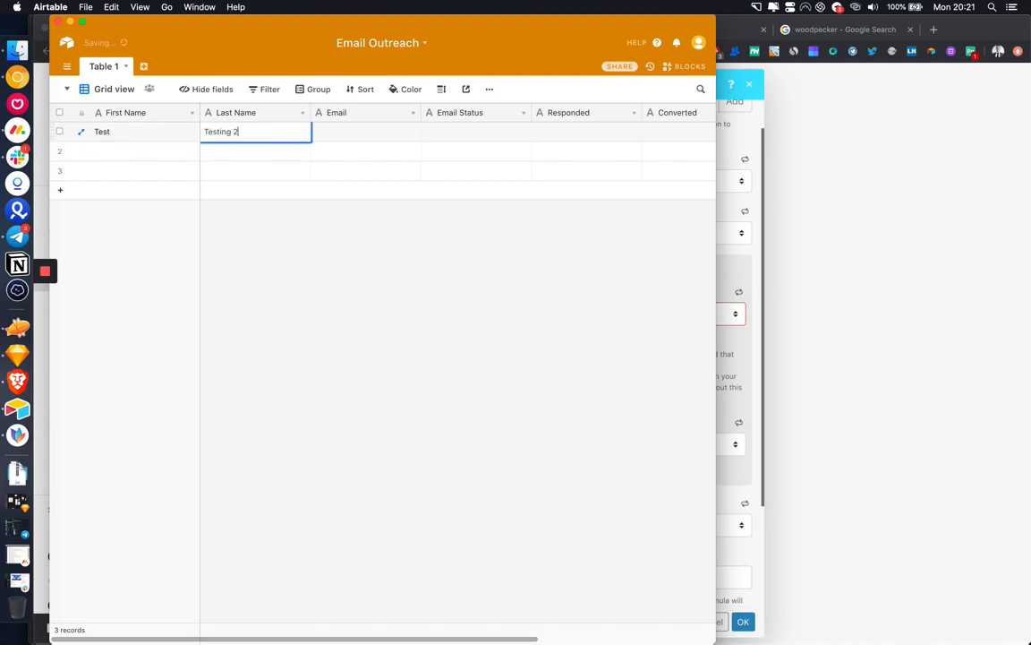
pyautogui.click(367, 135)
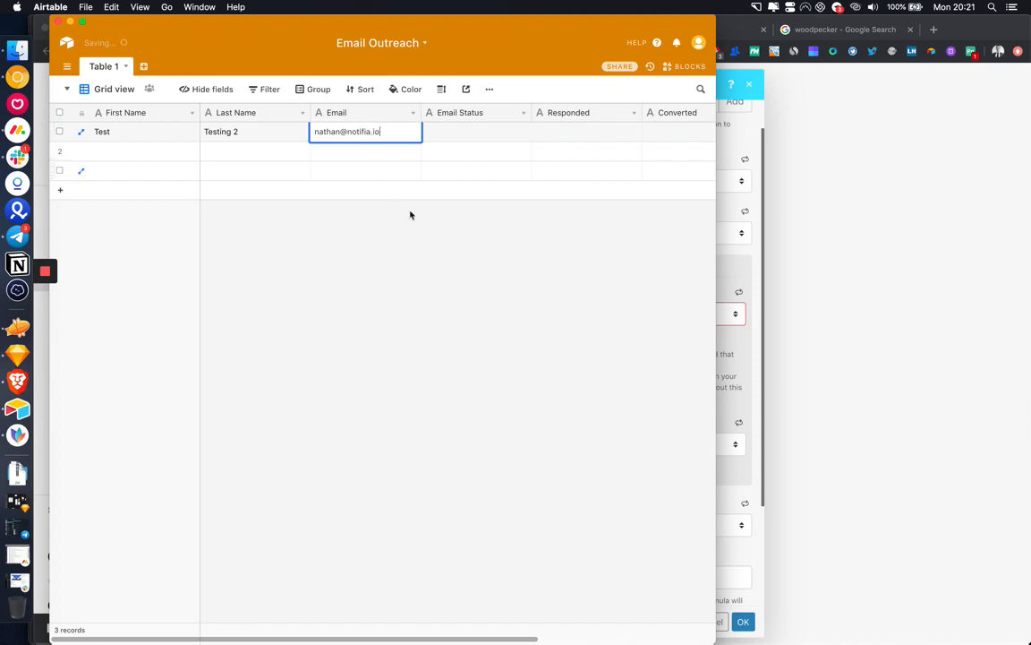
pyautogui.press('Return')
# Step: Change Email Status to a single-select field with options Active and Bounced
pyautogui.click(524, 112)
pyautogui.click(495, 133)
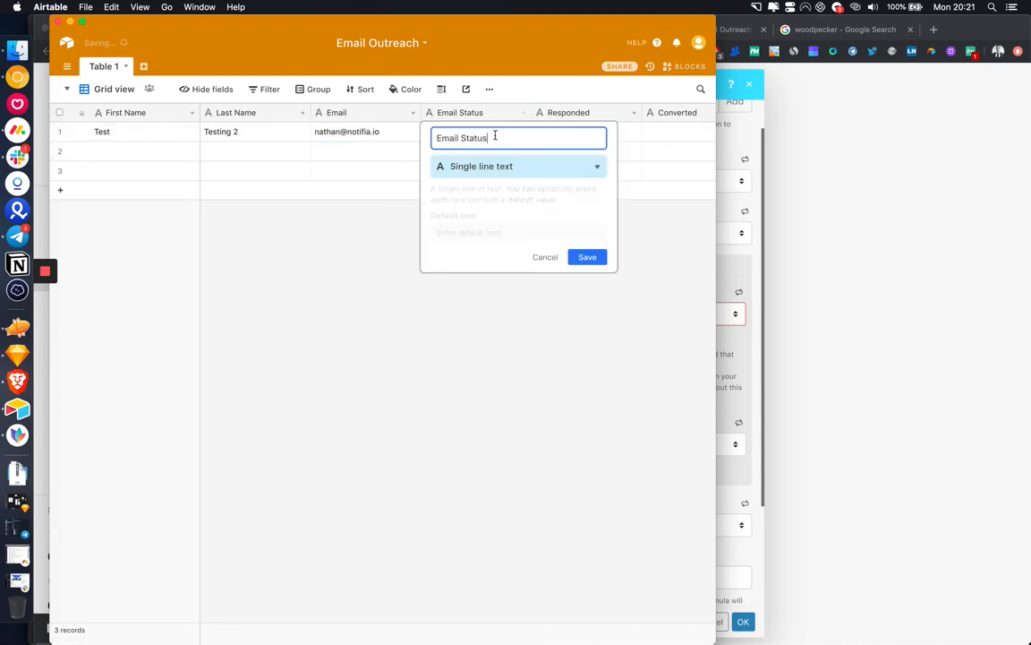
pyautogui.click(495, 168)
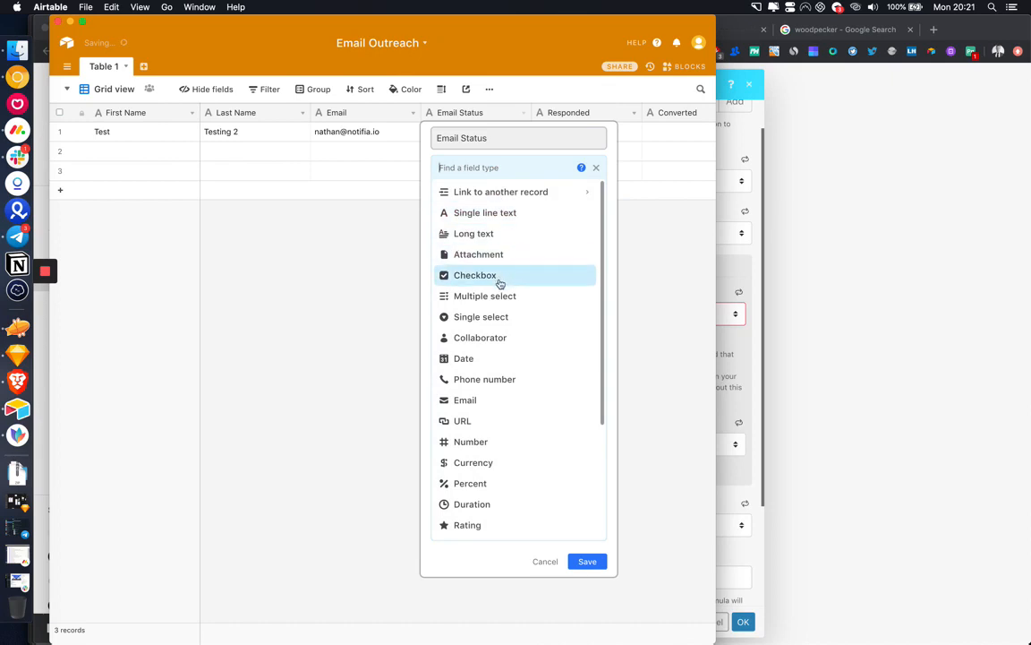
pyautogui.click(473, 318)
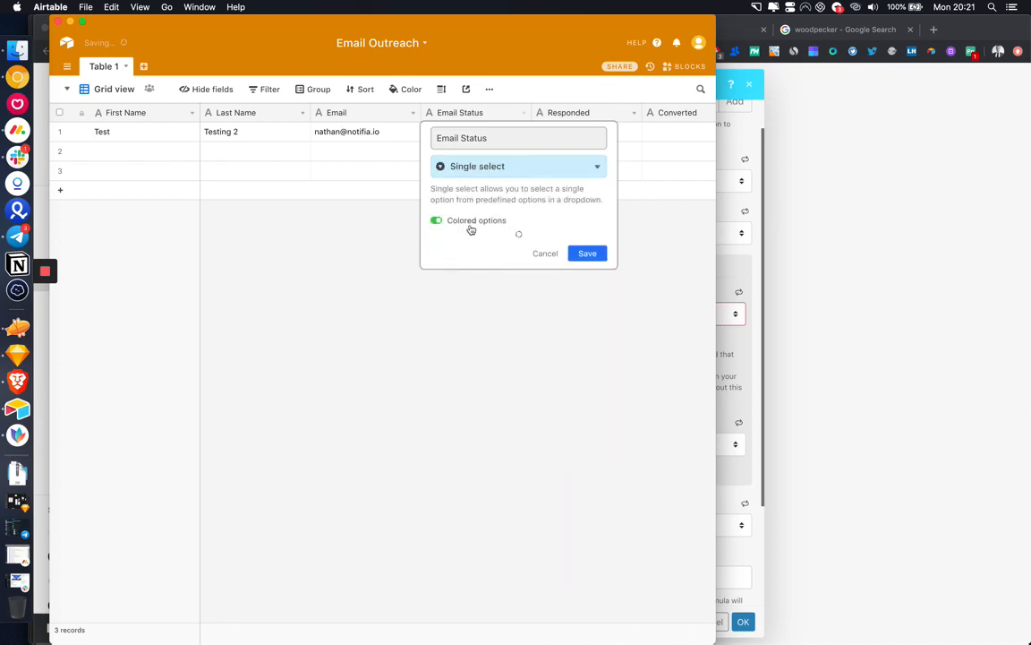
pyautogui.click(488, 267)
pyautogui.write('Active')
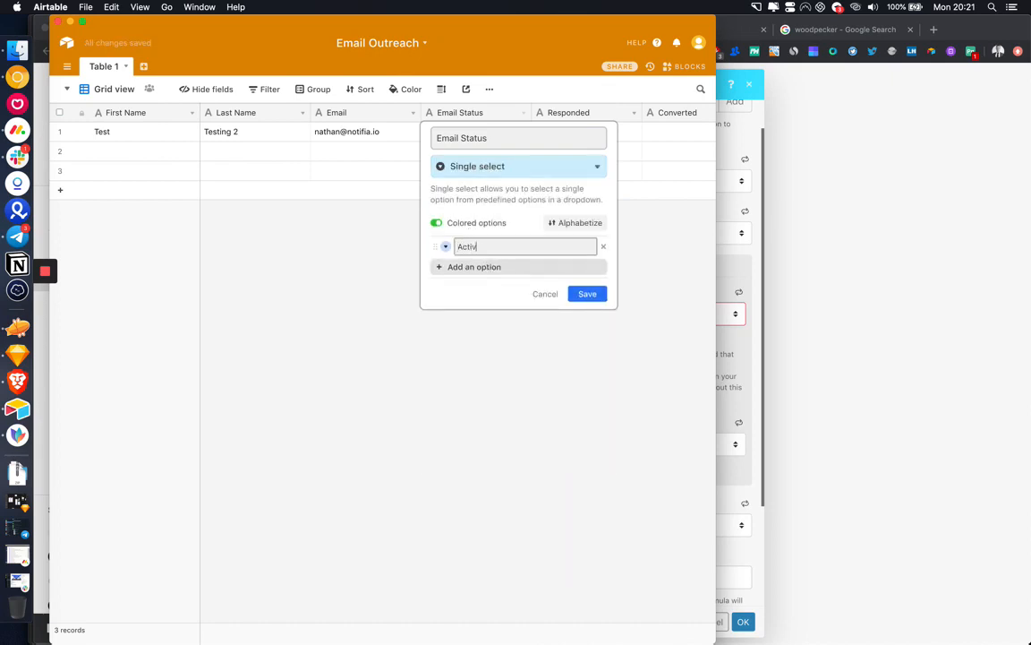
pyautogui.press('Return')
pyautogui.write('Bounced')
pyautogui.press('Return')
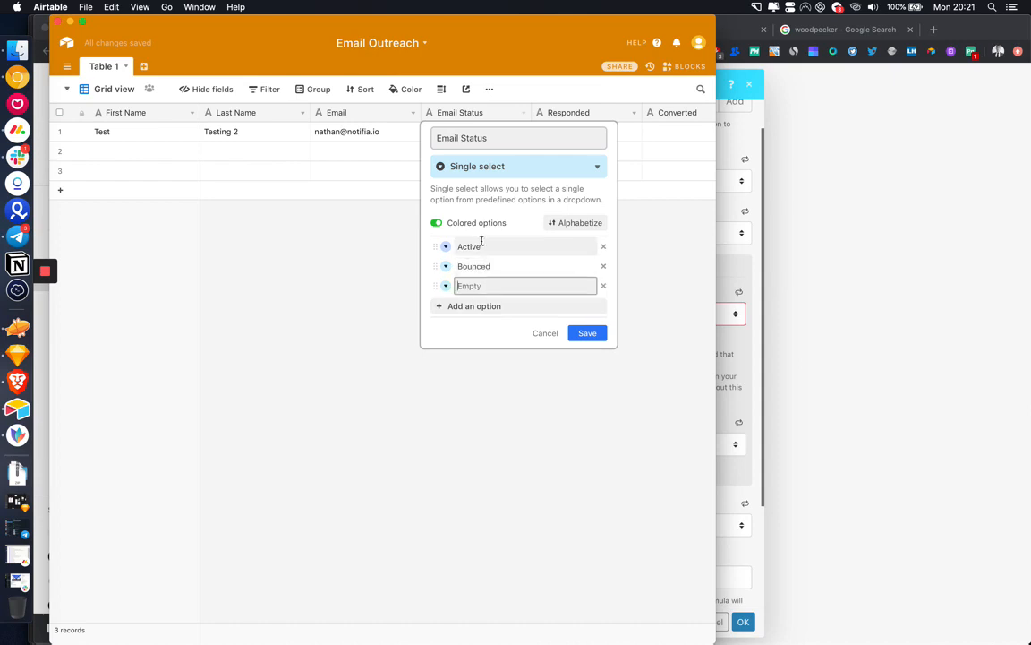
# Step: Colour Bounced and make Active green, remove the blank option, and save
pyautogui.click(445, 265)
pyautogui.click(505, 305)
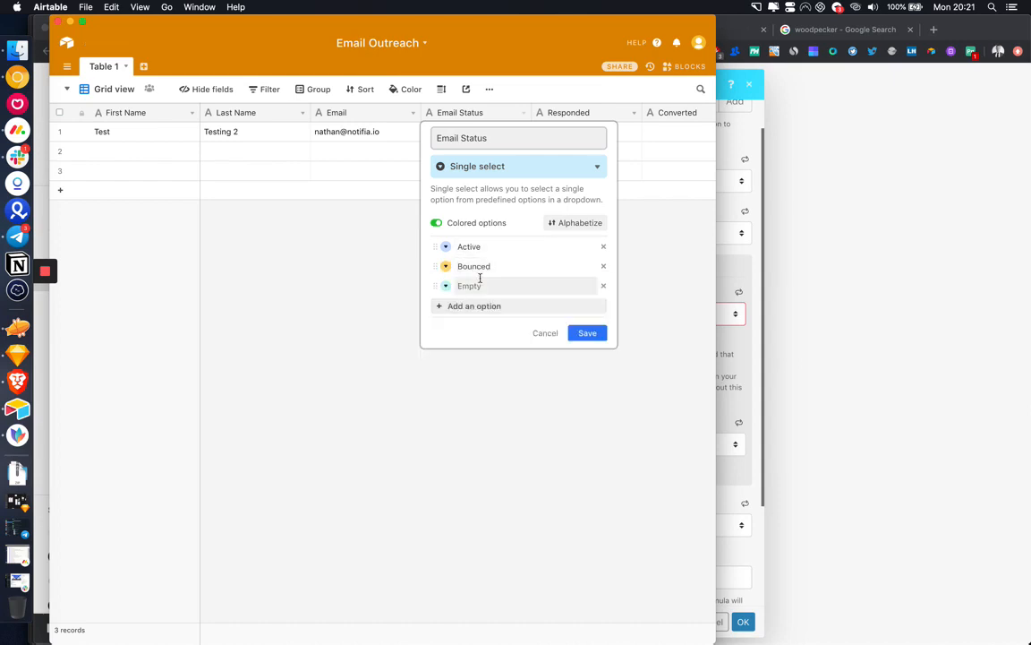
pyautogui.click(445, 246)
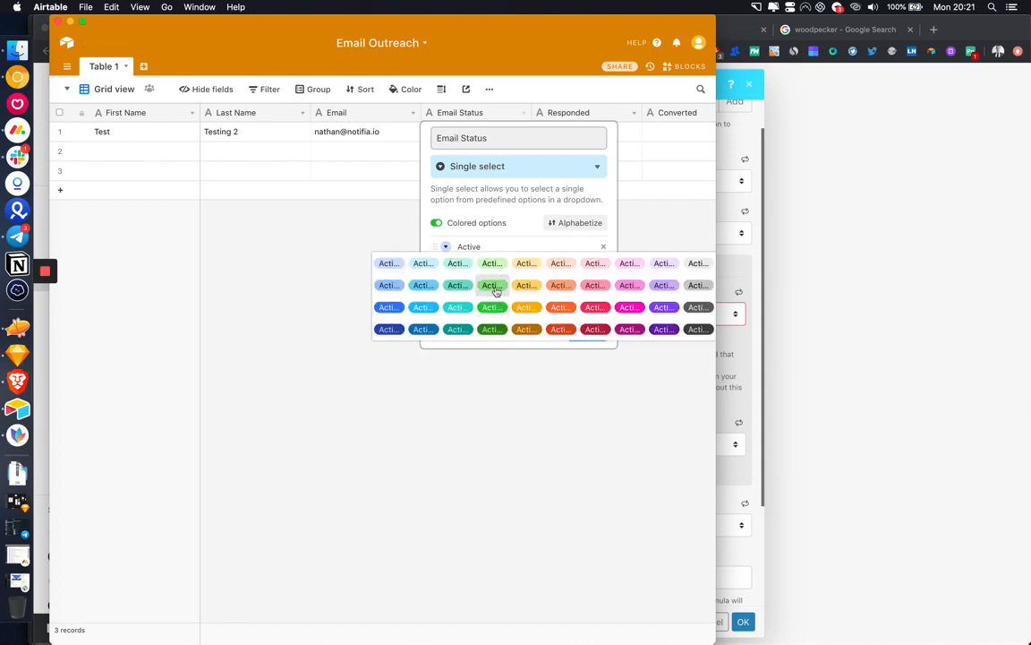
pyautogui.click(494, 287)
pyautogui.click(604, 287)
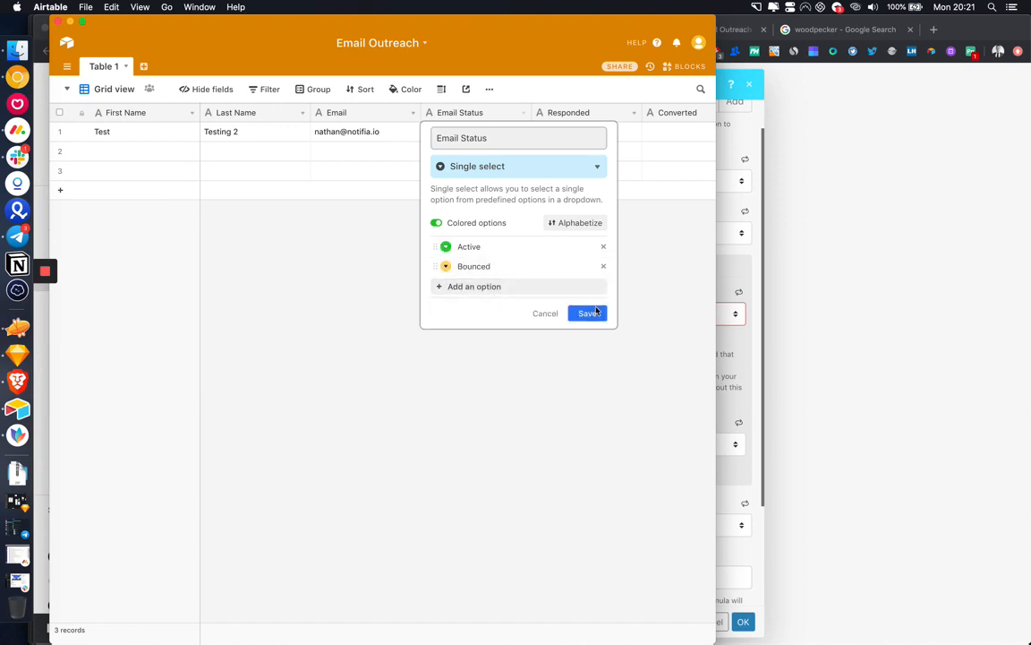
pyautogui.click(590, 312)
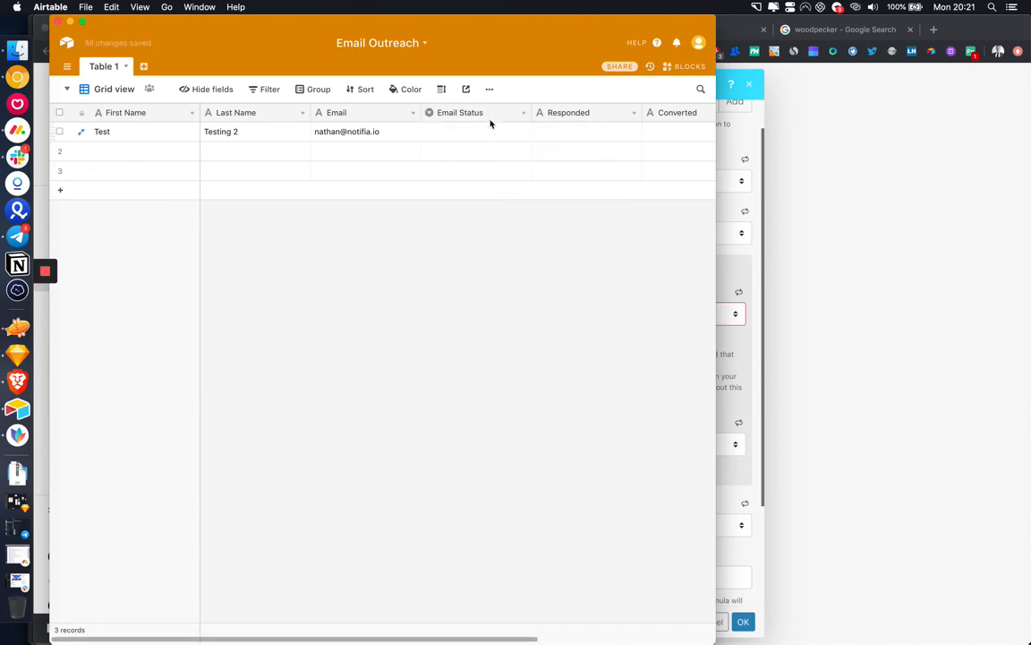
# Step: Open the Responded field's settings to change its field type
pyautogui.click(522, 116)
pyautogui.click(589, 174)
pyautogui.hscroll(2, 589, 161)
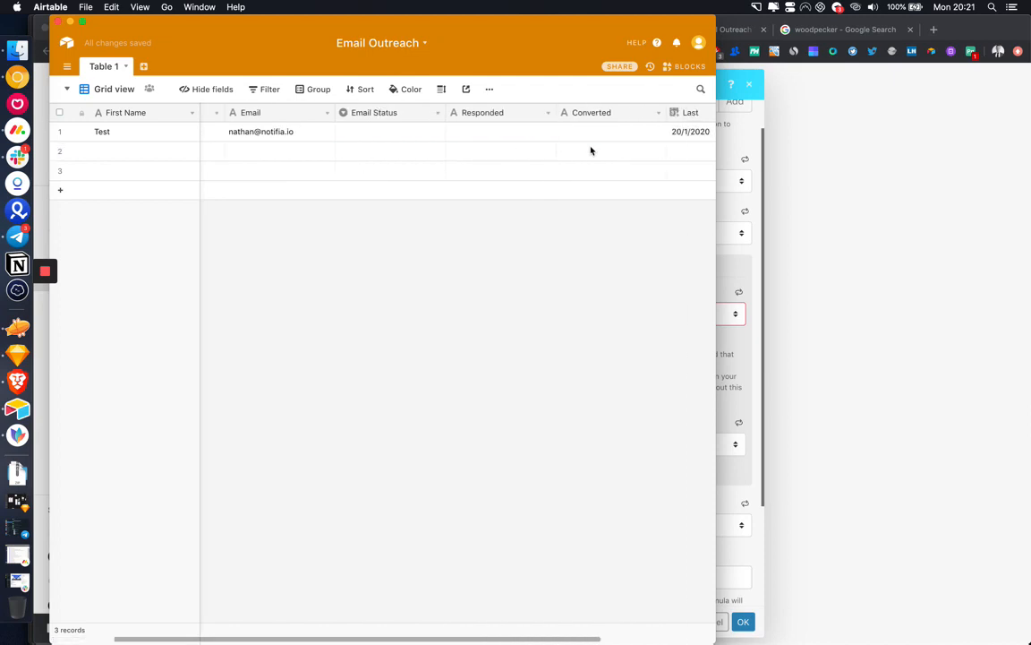
pyautogui.click(547, 113)
pyautogui.click(534, 131)
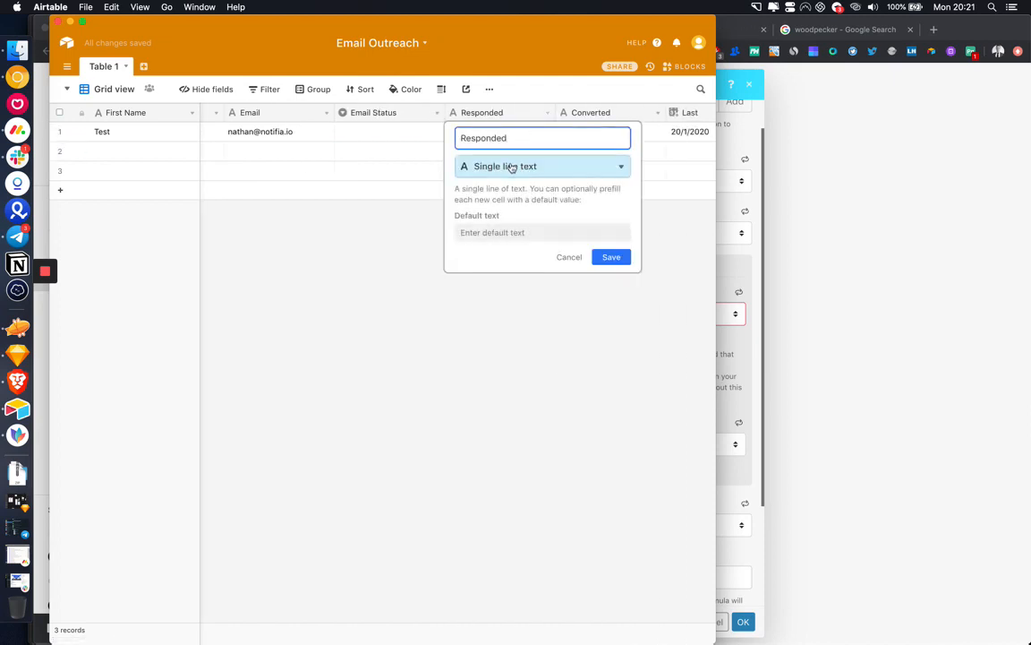
pyautogui.click(511, 165)
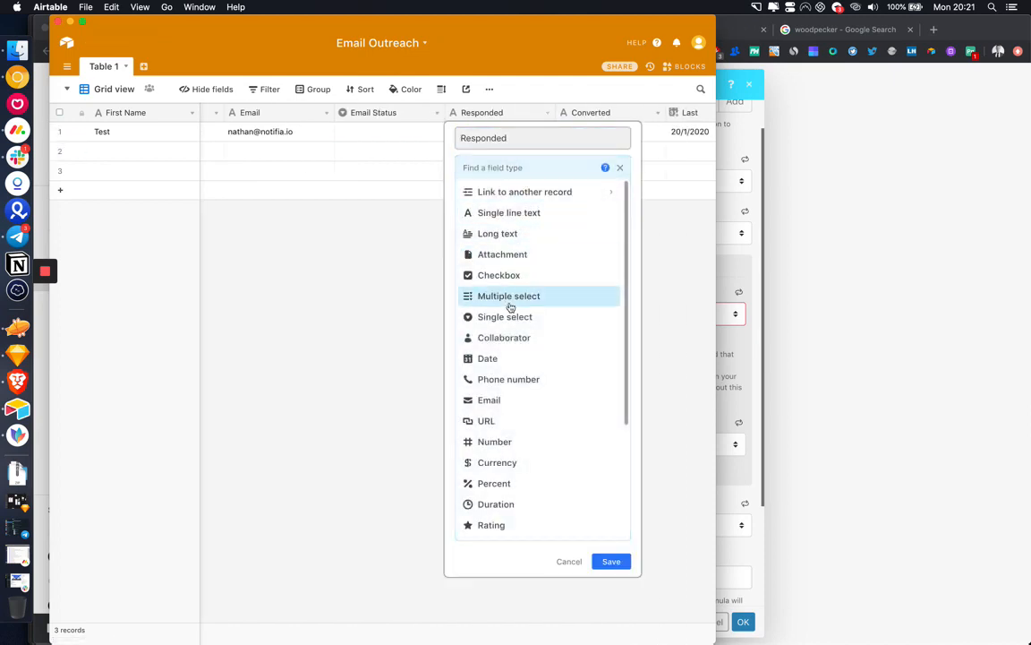
# Step: Make Responded a single select with options Replied, Opened and Not Replied
pyautogui.click(505, 316)
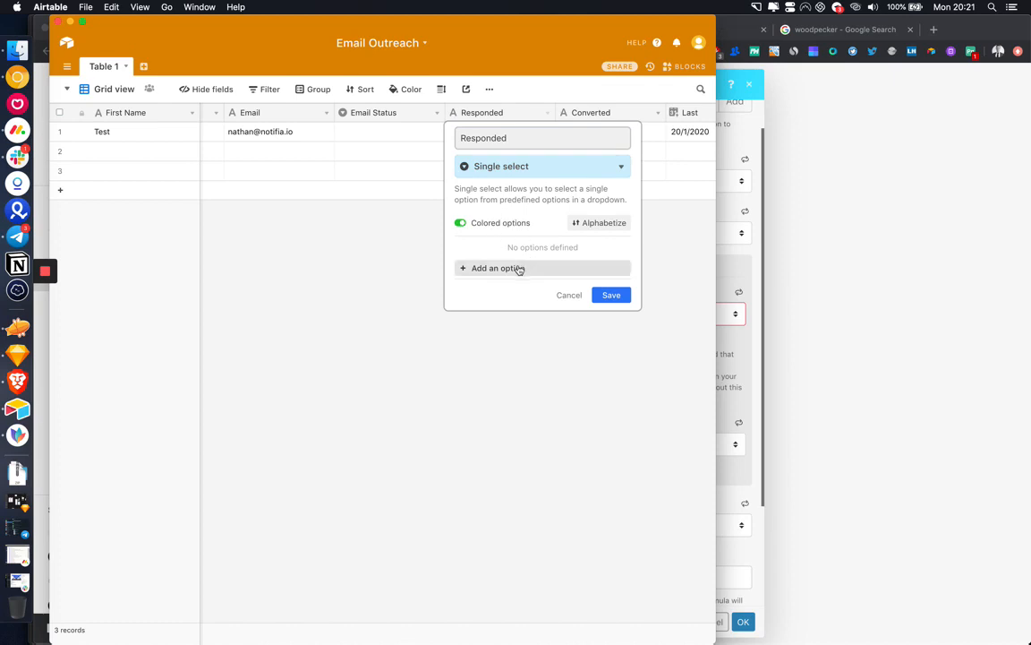
pyautogui.click(526, 268)
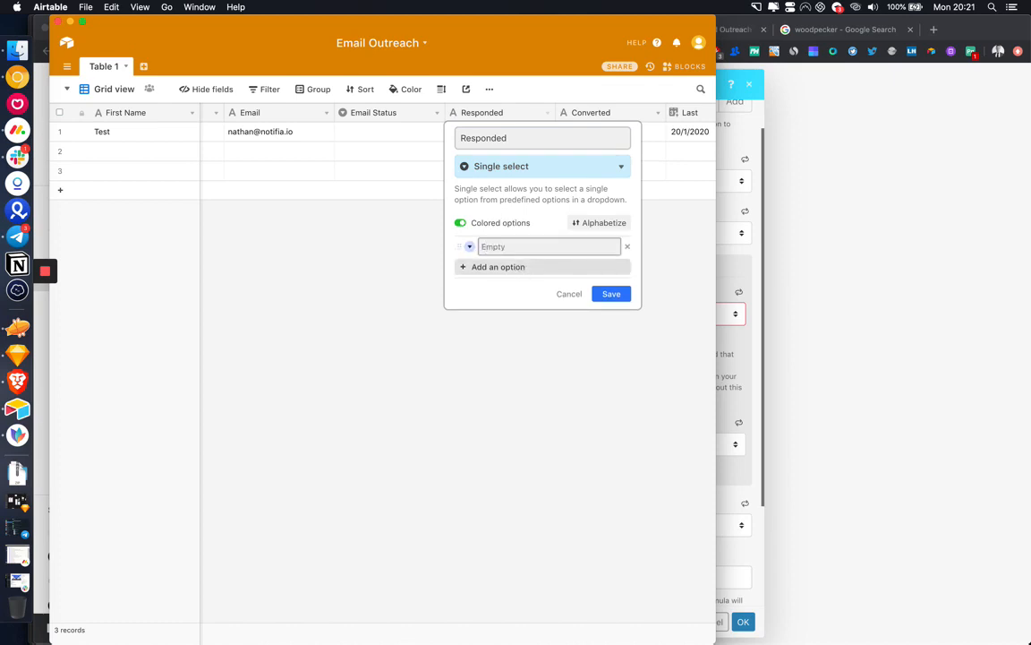
pyautogui.write('Replied')
pyautogui.press('Return')
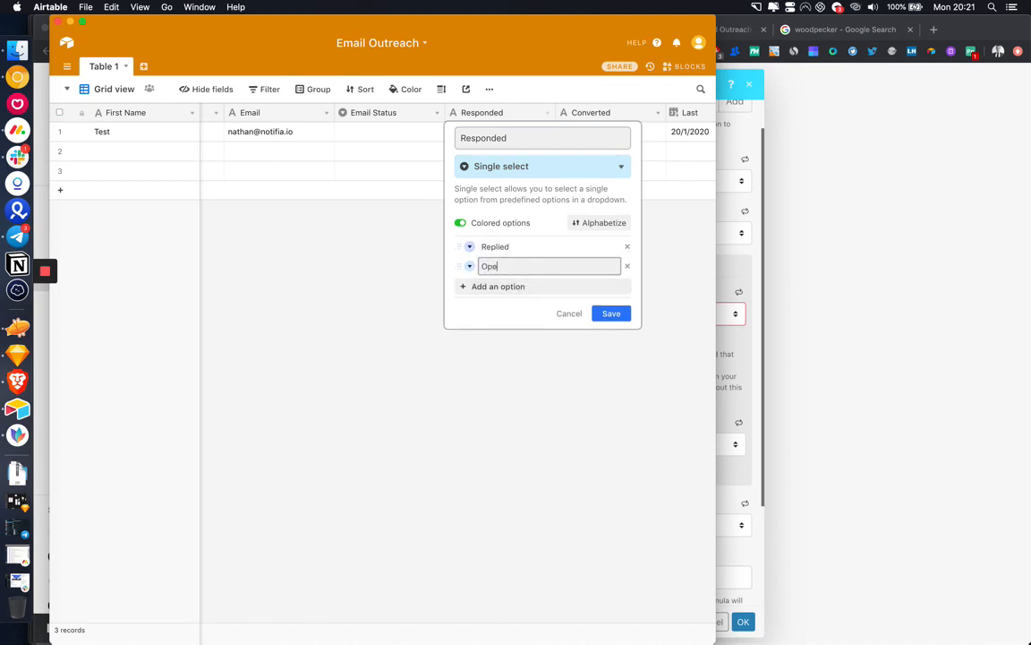
pyautogui.press('Return')
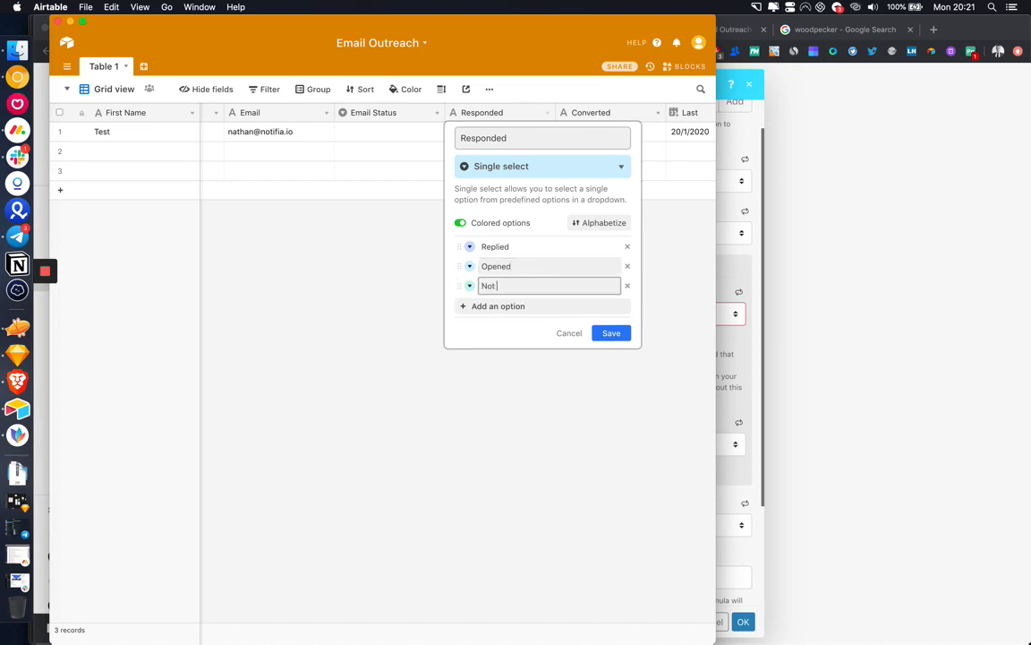
pyautogui.press('Return')
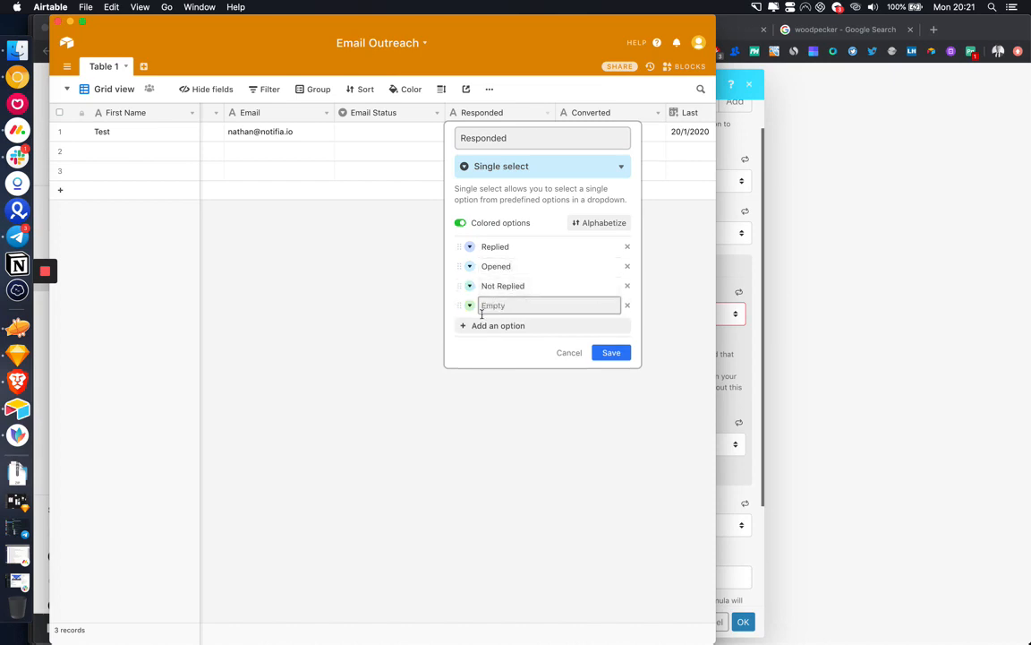
pyautogui.click(628, 306)
pyautogui.click(615, 334)
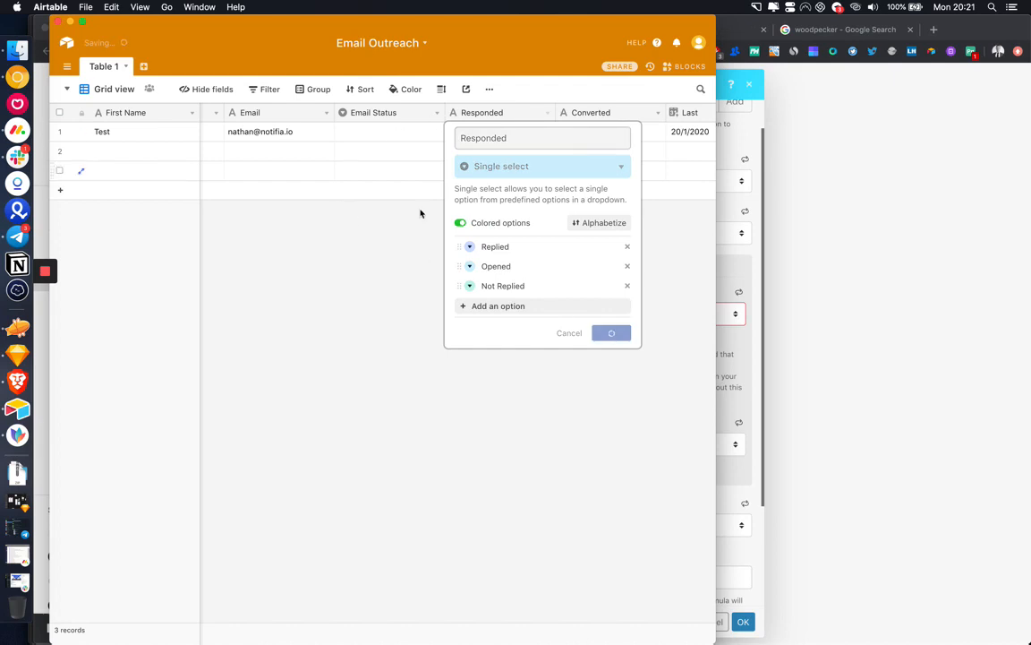
# Step: Make Converted a single select with options Converted and Not Converted
pyautogui.click(574, 130)
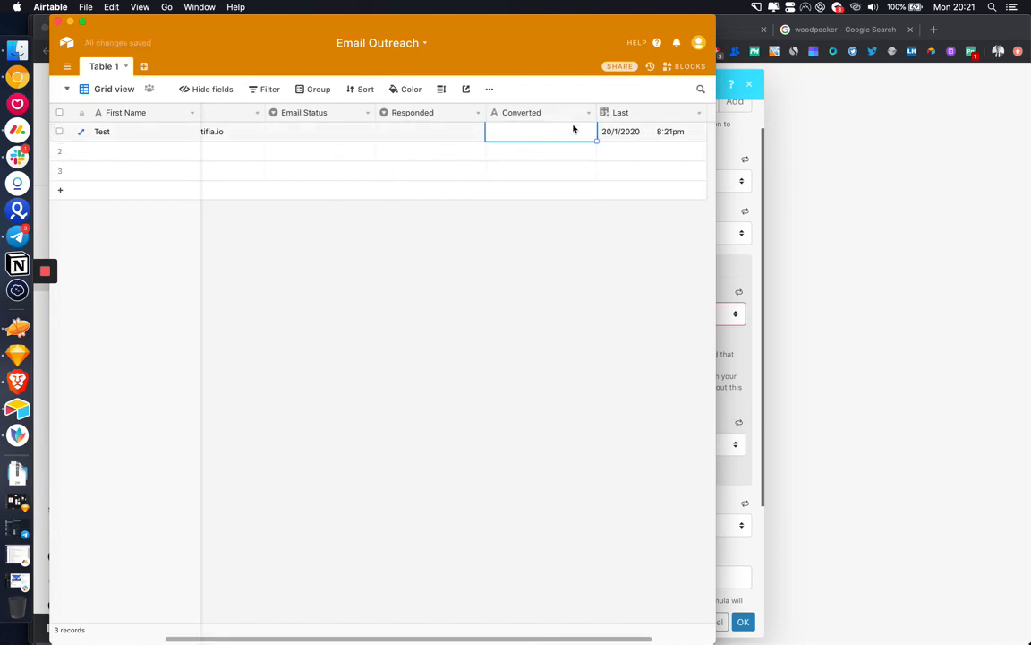
pyautogui.click(589, 111)
pyautogui.click(514, 132)
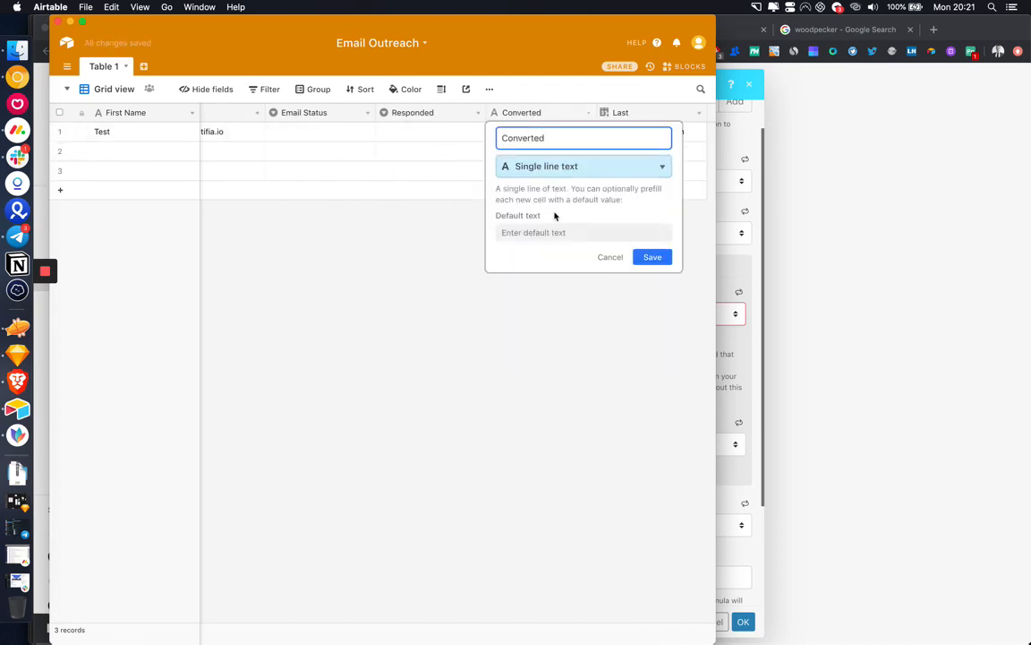
pyautogui.click(549, 167)
pyautogui.click(555, 315)
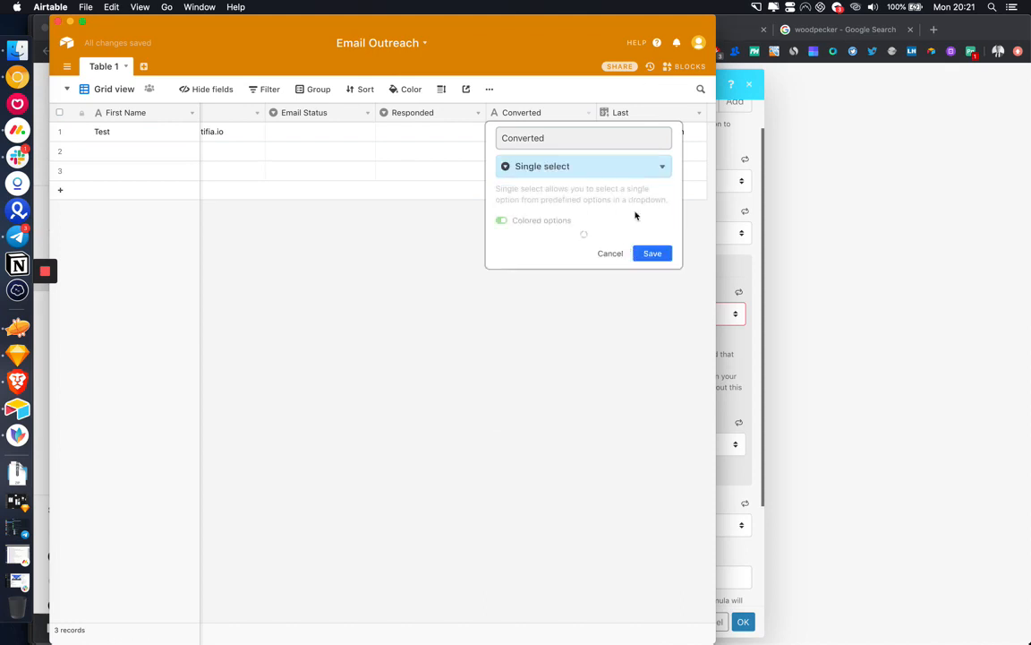
pyautogui.click(555, 267)
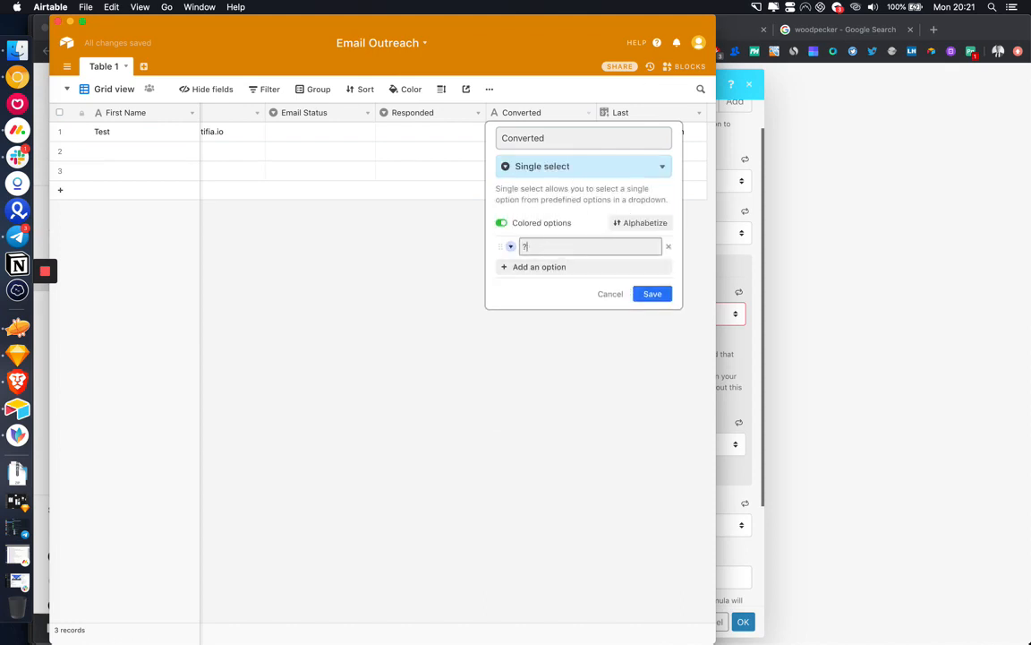
pyautogui.write('?Con')
pyautogui.press('BackSpace')
pyautogui.press('BackSpace')
pyautogui.press('BackSpace')
pyautogui.press('Return')
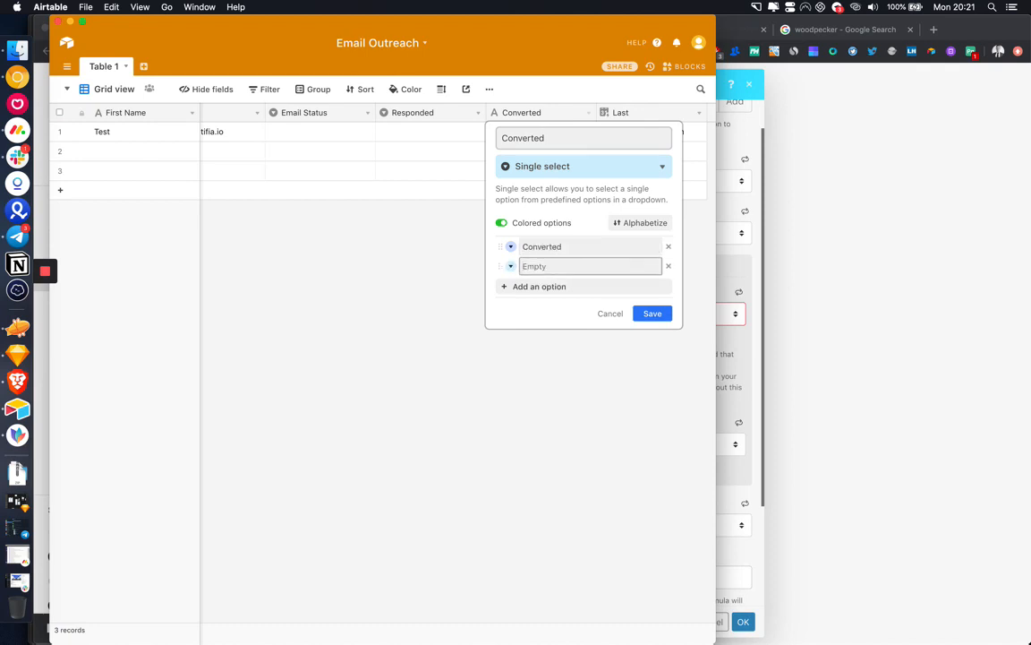
pyautogui.write('Not Converted')
pyautogui.click(656, 315)
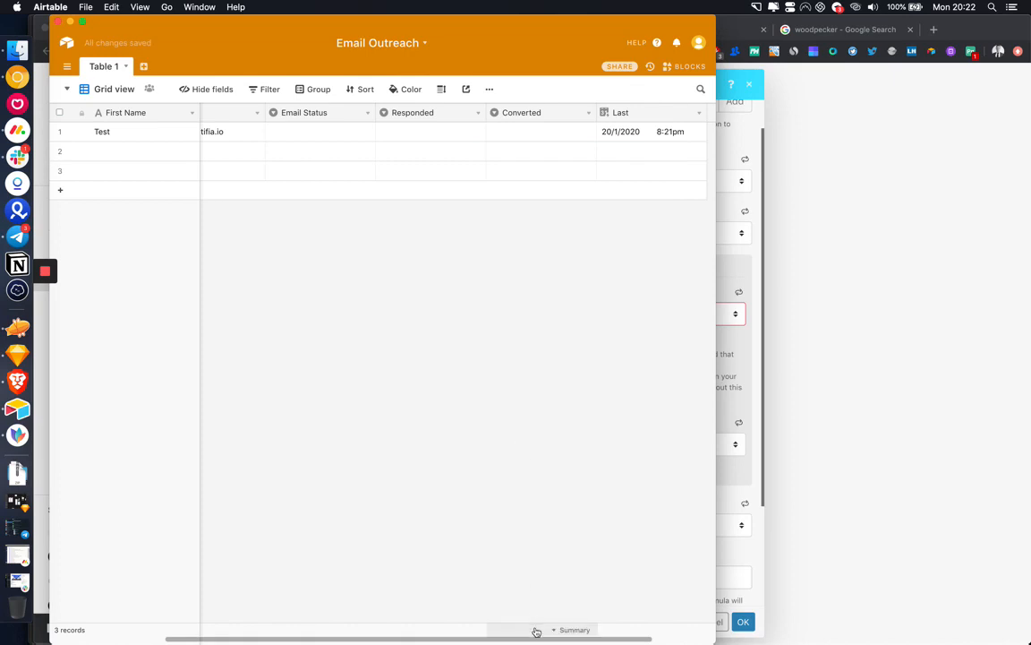
# Step: Show the percent-filled summary under the Converted column and check row 1's Last date
pyautogui.click(536, 632)
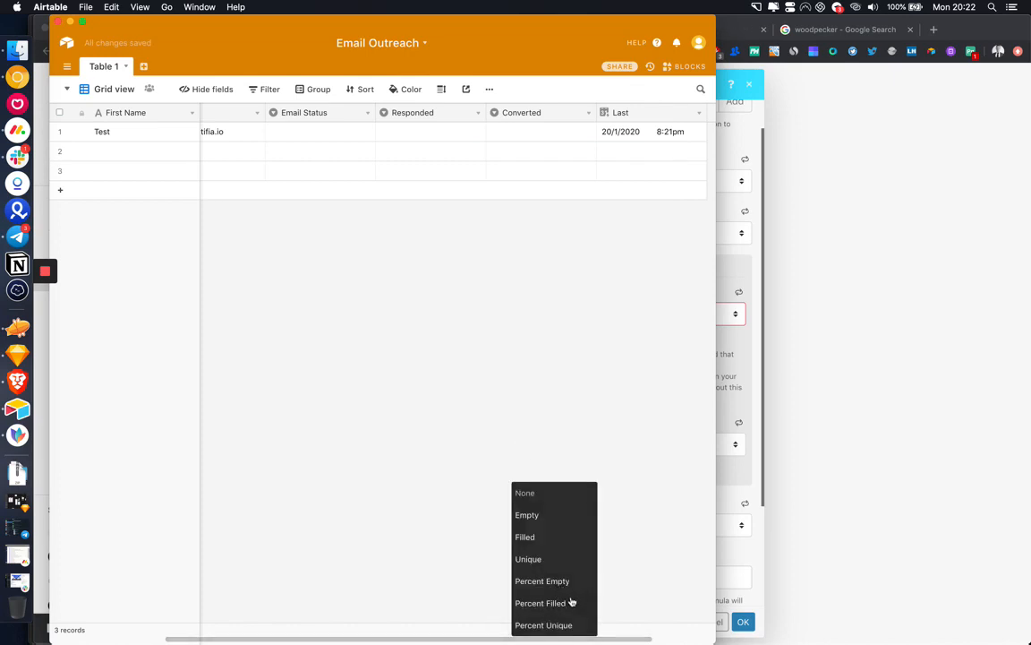
pyautogui.click(569, 603)
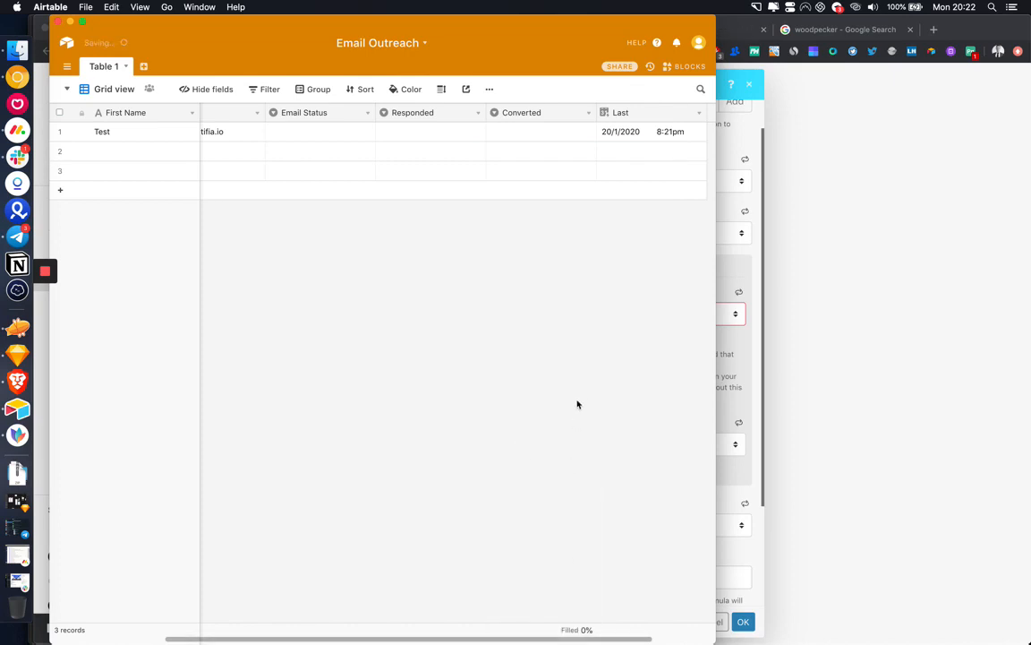
pyautogui.hscroll(3, 611, 313)
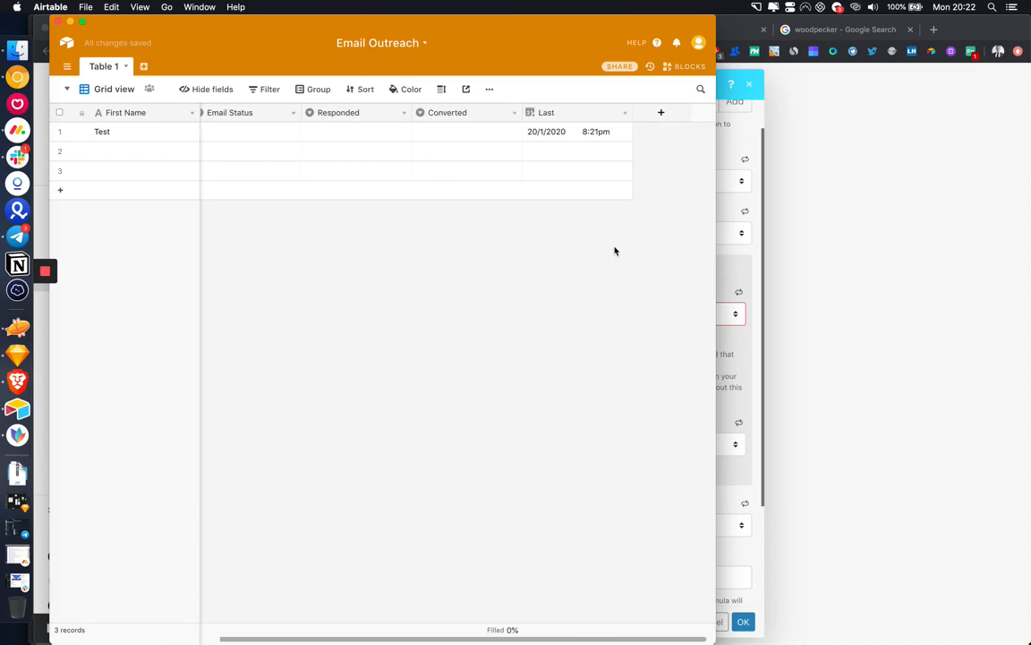
pyautogui.click(585, 131)
pyautogui.hscroll(-5, 585, 134)
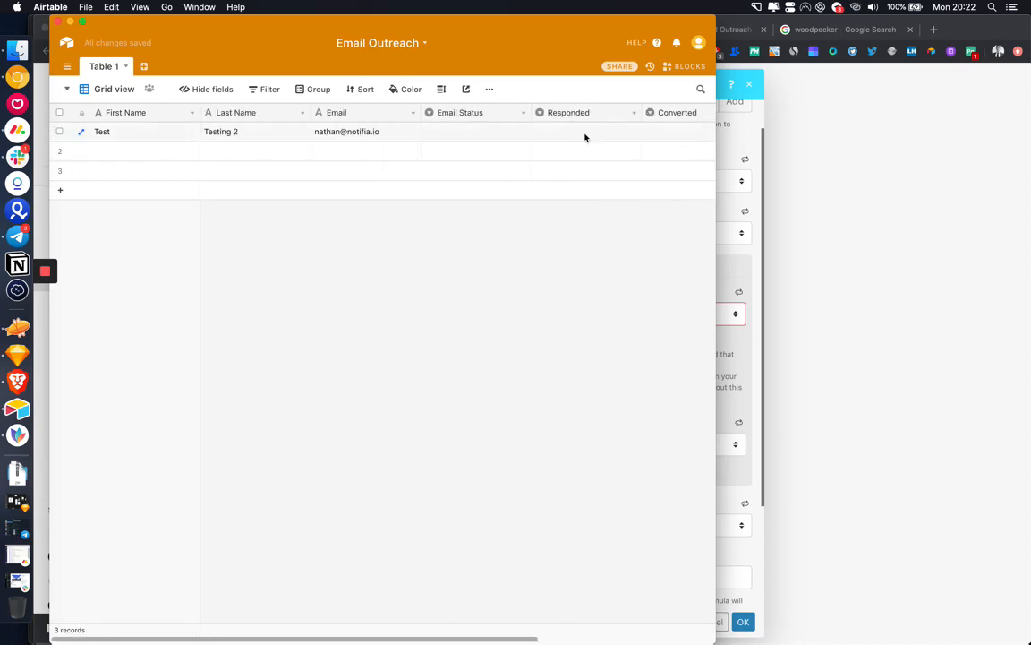
pyautogui.hscroll(5, 585, 137)
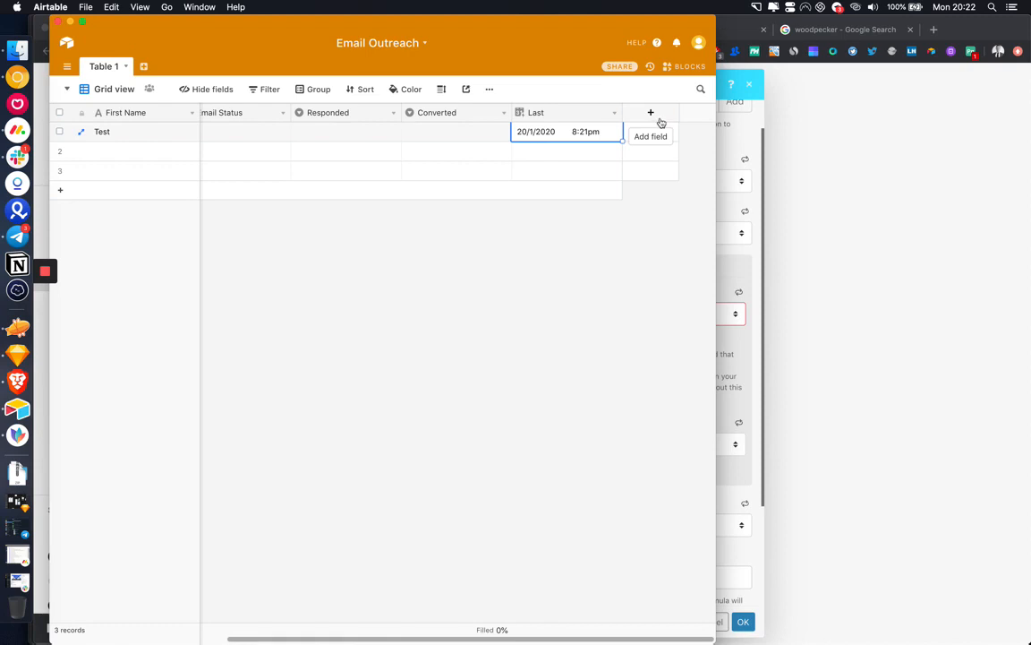
# Step: Add text fields Email 1, Email 2, Email 3 and Email 4
pyautogui.click(658, 118)
pyautogui.write('Email 1')
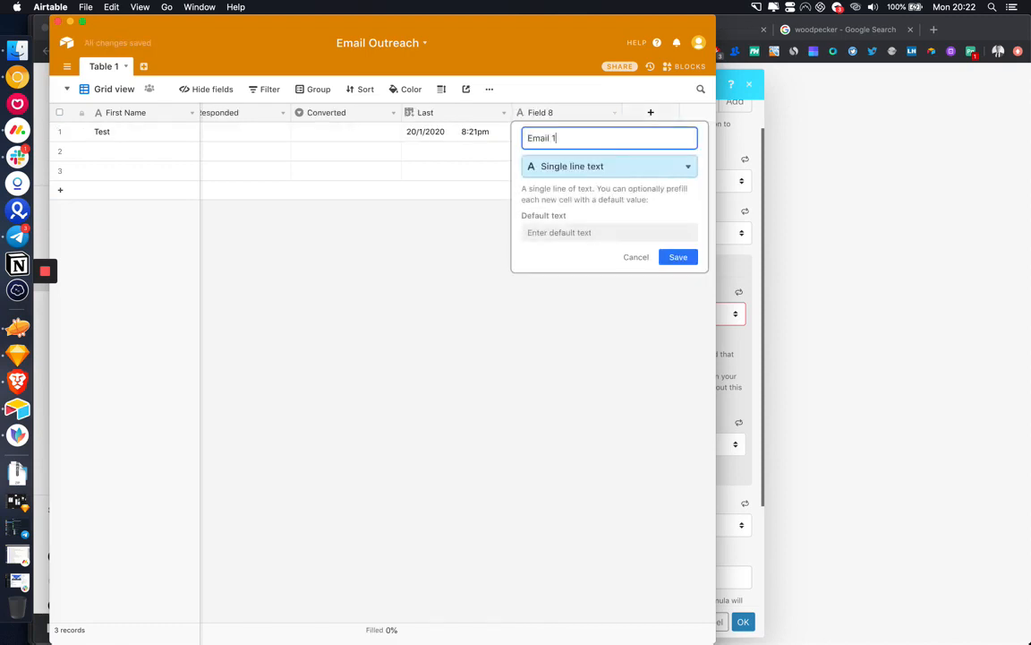
pyautogui.press('Return')
pyautogui.click(648, 112)
pyautogui.write('Ema')
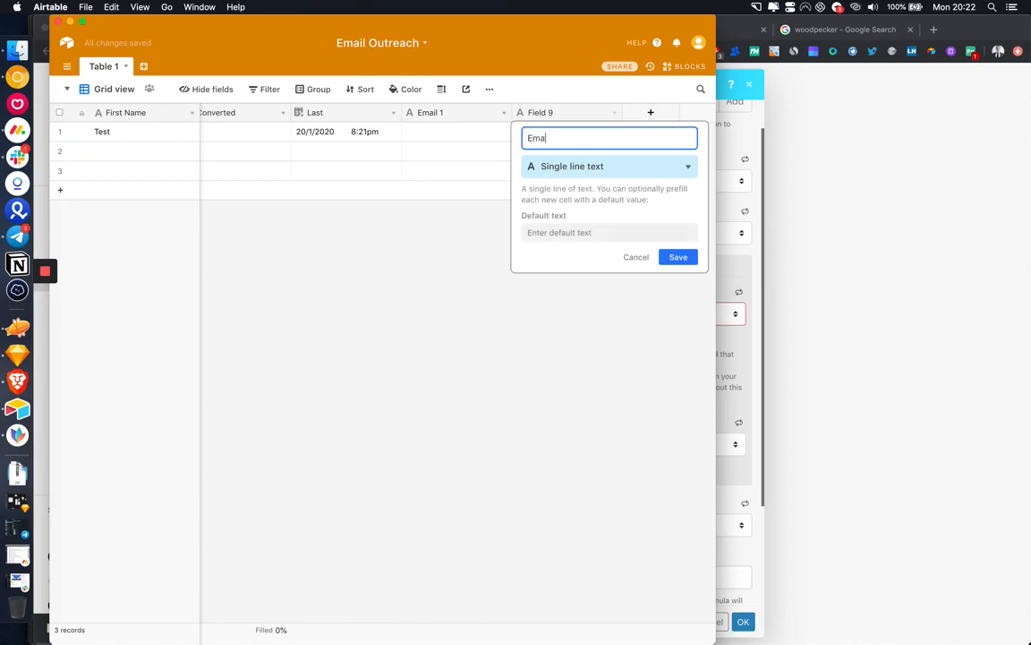
pyautogui.write('il 2')
pyautogui.press('Return')
pyautogui.click(652, 112)
pyautogui.write('Email ')
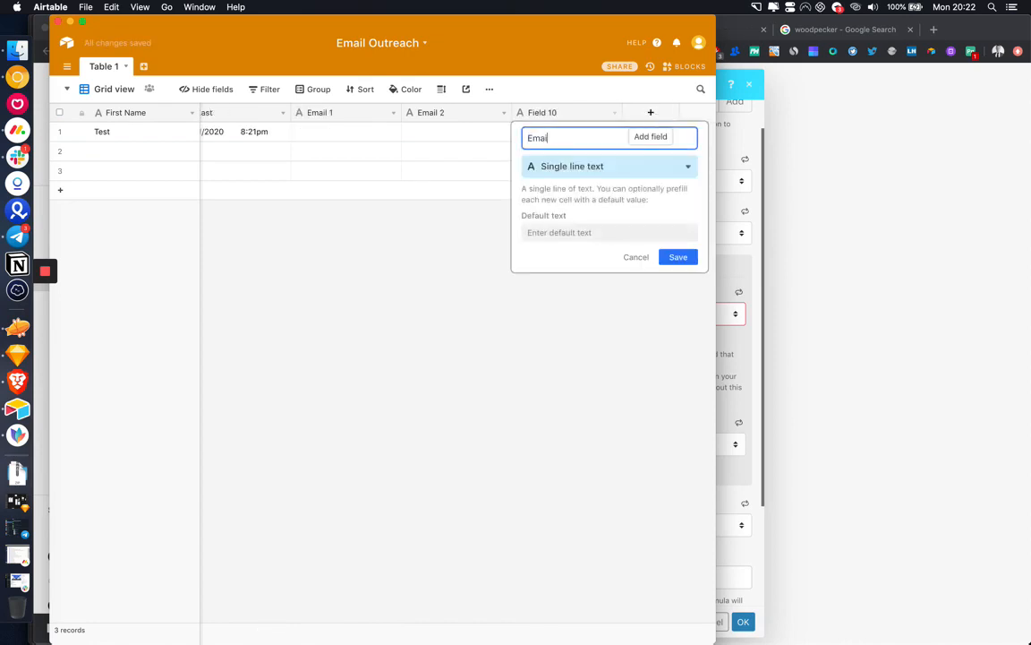
pyautogui.write('3')
pyautogui.press('Return')
pyautogui.click(650, 111)
pyautogui.write('Email 4')
pyautogui.press('Return')
# Step: Add text fields Email 5, Email 6, Email 7 and Email 8
pyautogui.click(651, 112)
pyautogui.write('Email 5')
pyautogui.press('Return')
pyautogui.click(651, 112)
pyautogui.write('Email ')
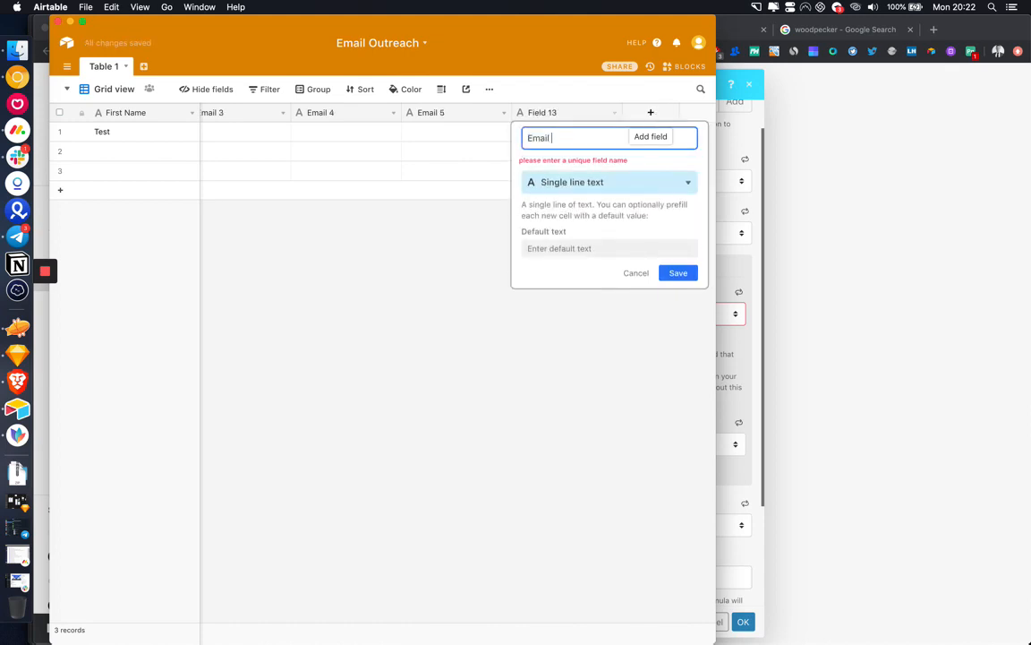
pyautogui.write('6')
pyautogui.press('Return')
pyautogui.click(651, 112)
pyautogui.write('Email')
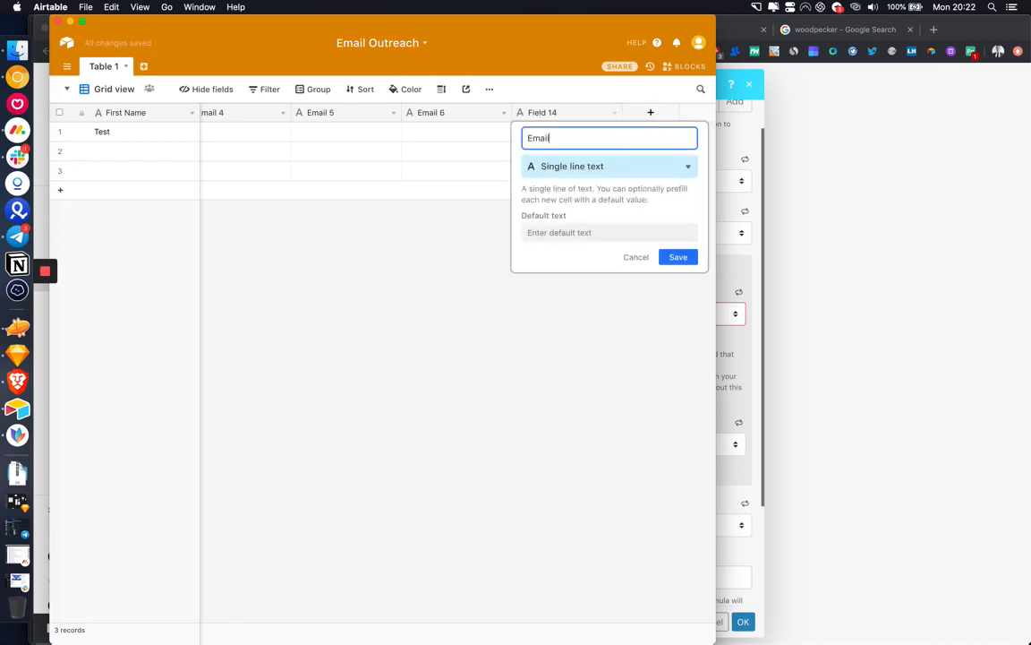
pyautogui.write(' 7')
pyautogui.press('Return')
pyautogui.click(651, 112)
pyautogui.write('Email 8')
pyautogui.press('Return')
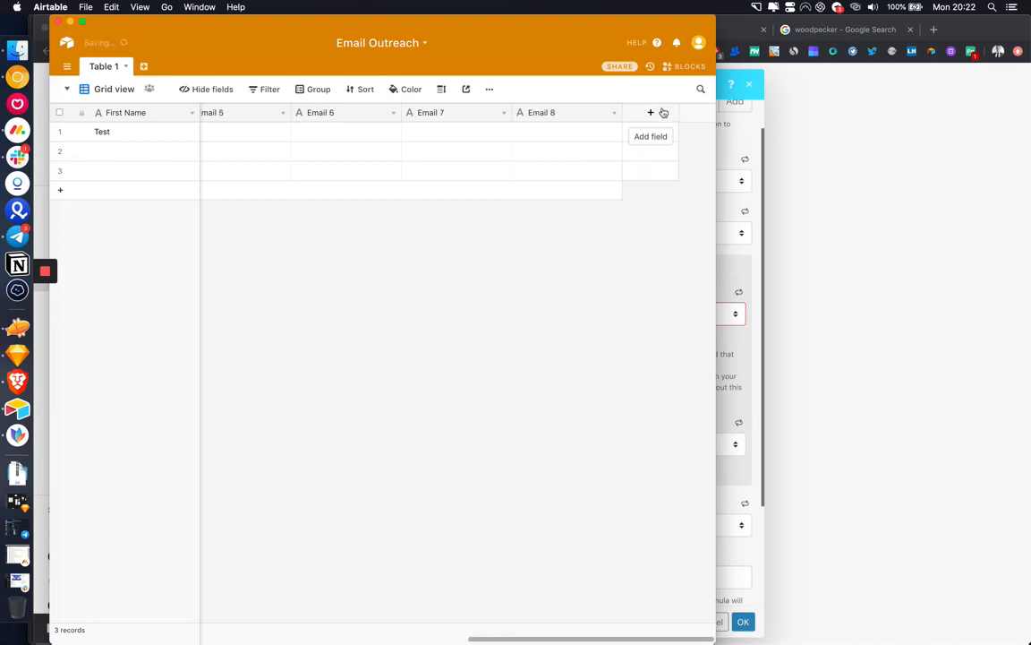
pyautogui.hscroll(-10, 573, 202)
pyautogui.hscroll(4, 573, 201)
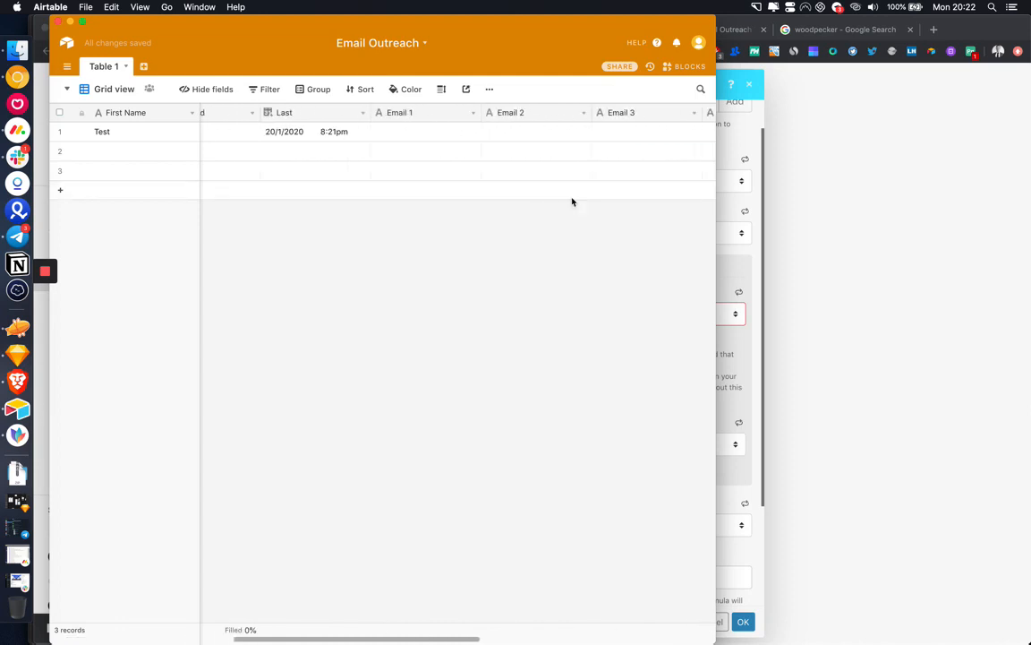
pyautogui.hscroll(-1, 573, 201)
pyautogui.hscroll(6, 573, 202)
# Step: Reload the fields and set Trigger field Last, Label field Email, View Grid view
pyautogui.click(741, 150)
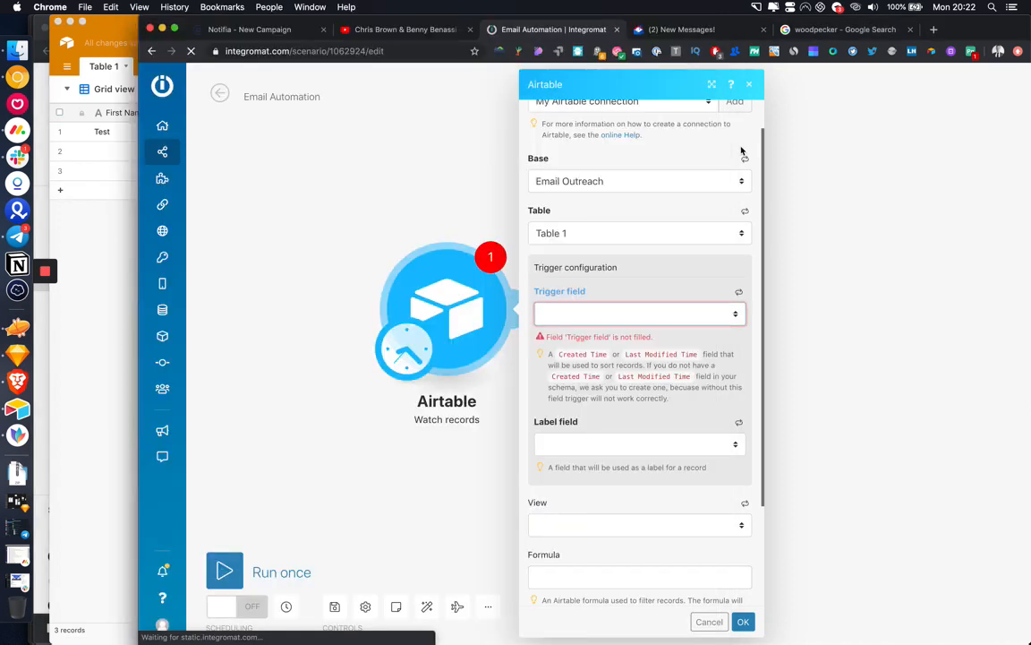
pyautogui.click(615, 315)
pyautogui.click(734, 293)
pyautogui.click(736, 293)
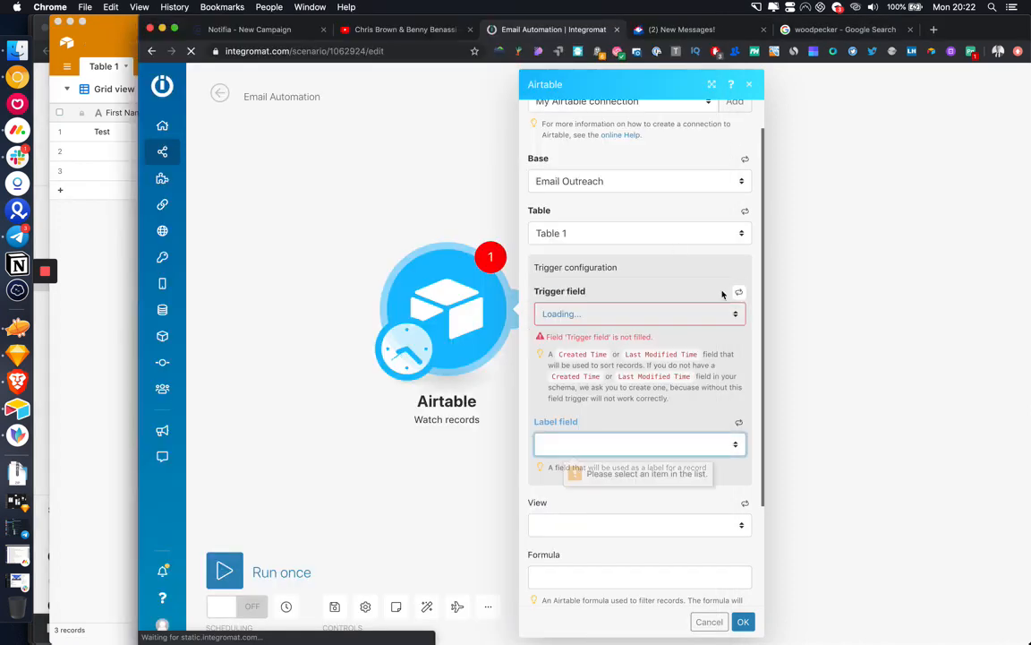
pyautogui.click(624, 315)
pyautogui.click(618, 324)
pyautogui.click(629, 429)
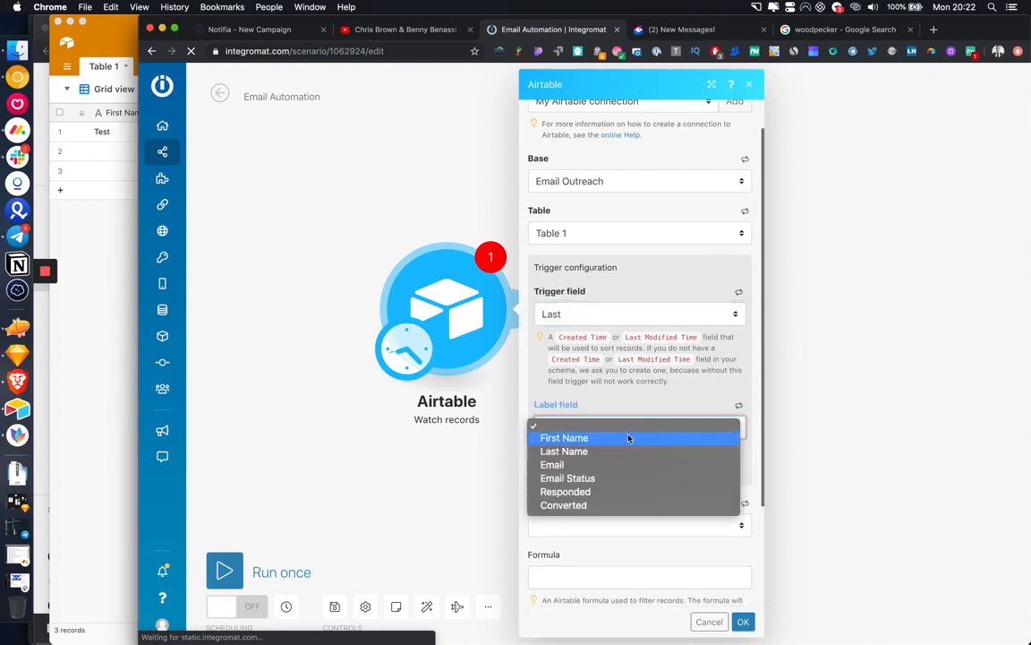
pyautogui.click(611, 464)
pyautogui.scroll(-3, 609, 475)
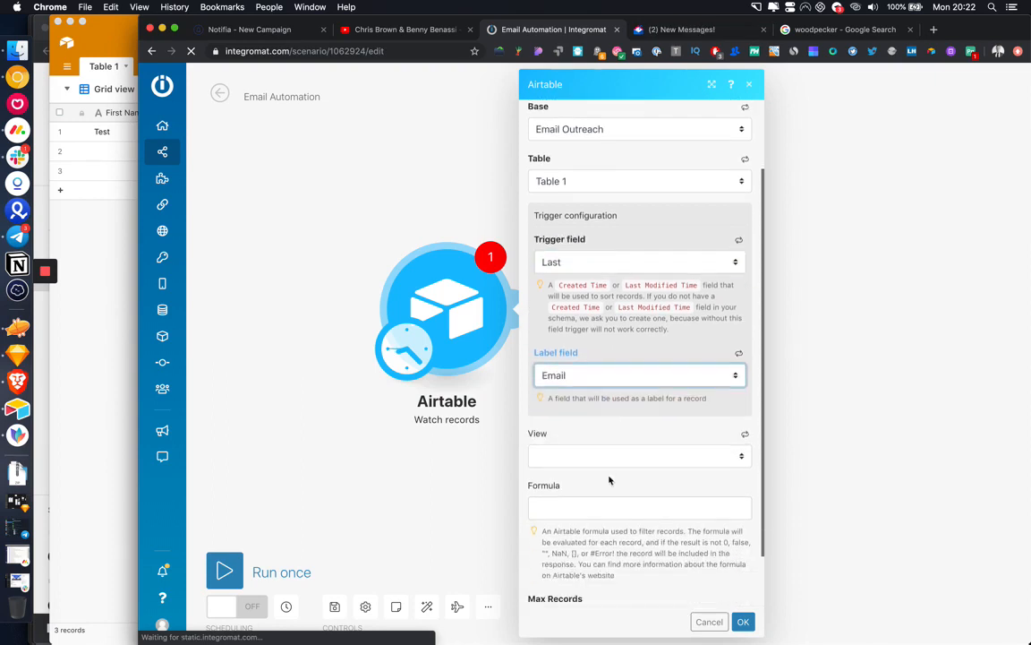
pyautogui.click(604, 408)
pyautogui.click(598, 420)
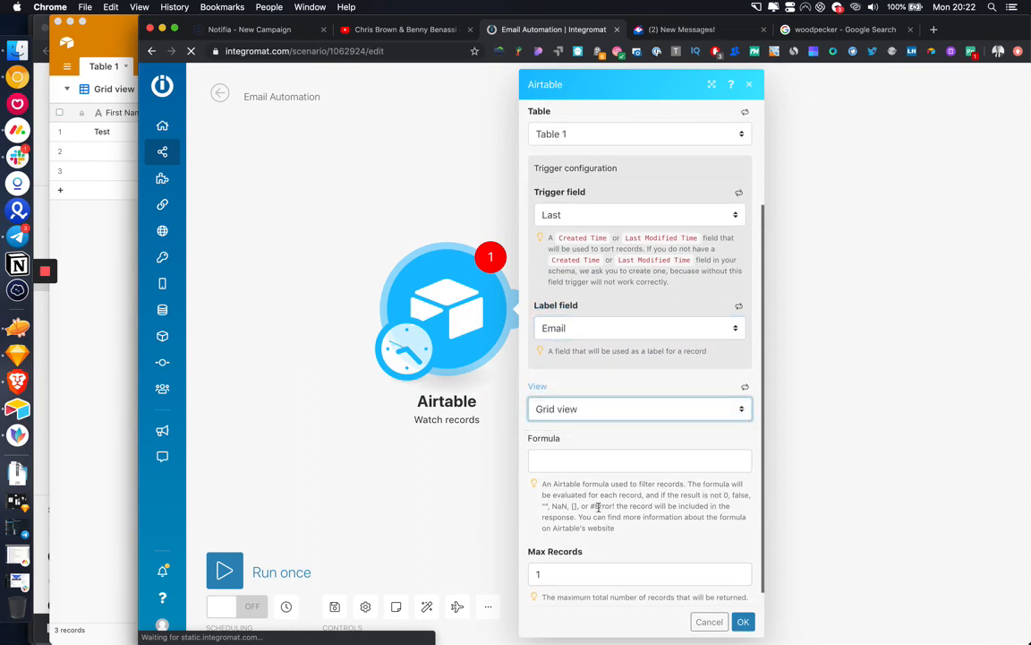
# Step: Save the Airtable module and start the scenario from all records
pyautogui.click(743, 620)
pyautogui.click(548, 312)
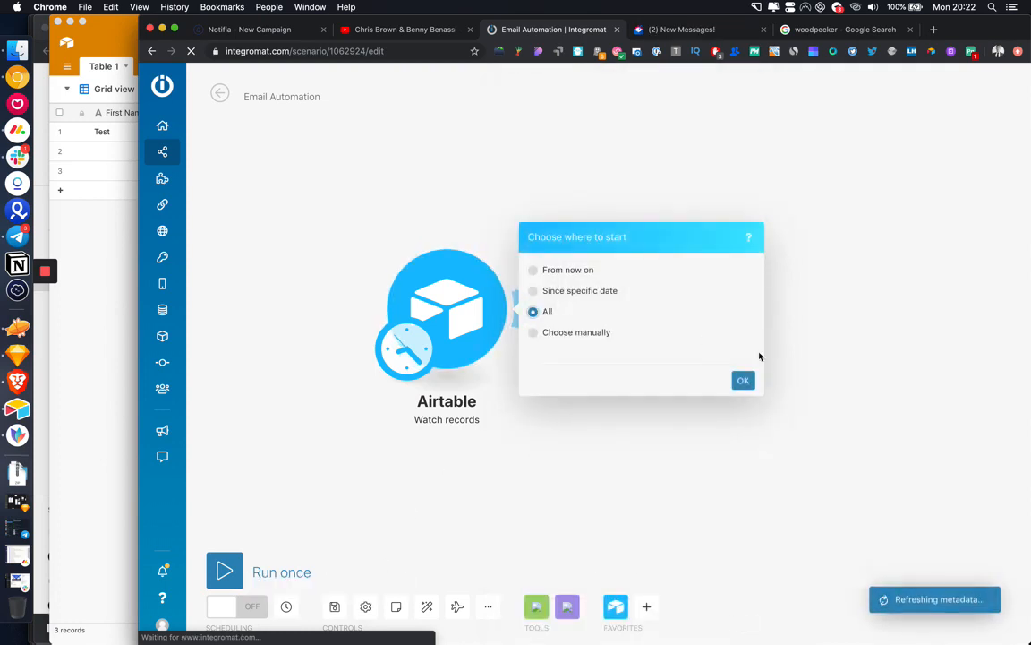
pyautogui.click(743, 381)
pyautogui.click(107, 220)
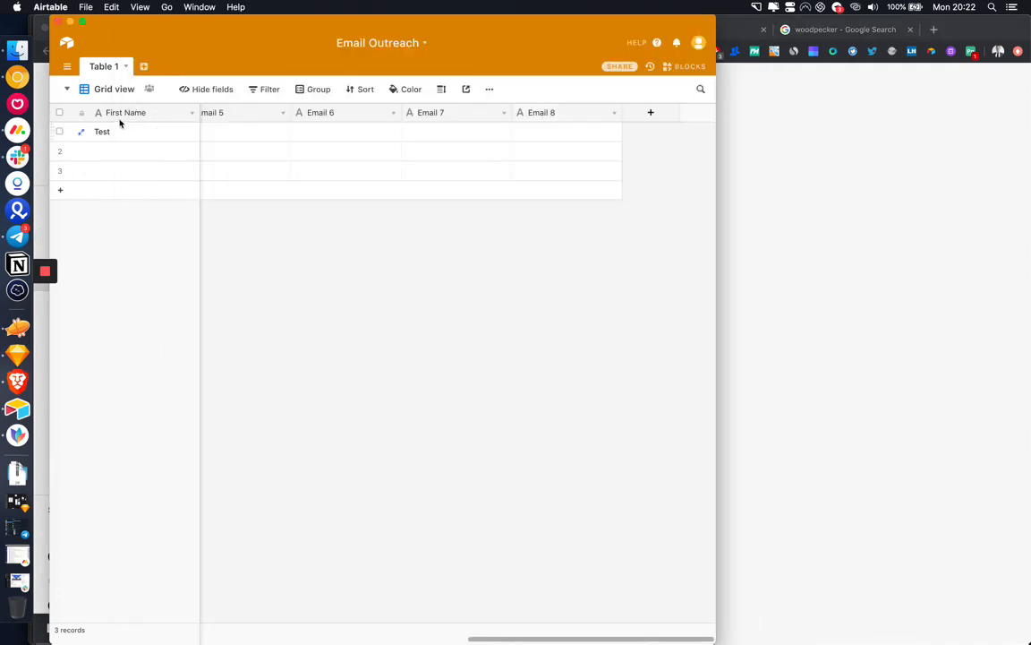
# Step: Rename the Airtable grid view to Queue
pyautogui.click(120, 88)
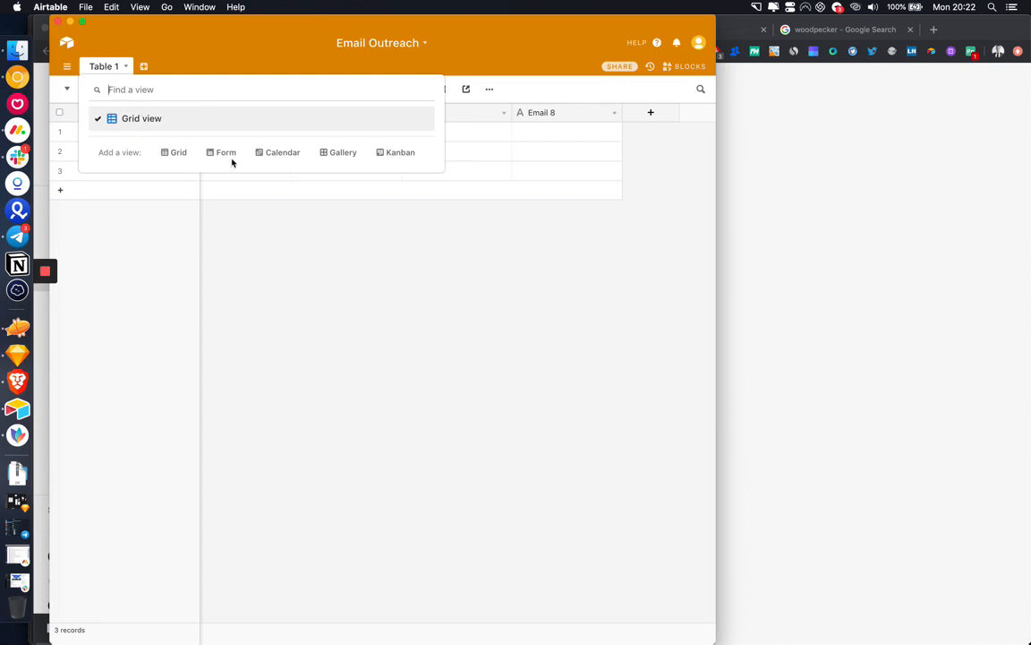
pyautogui.click(320, 276)
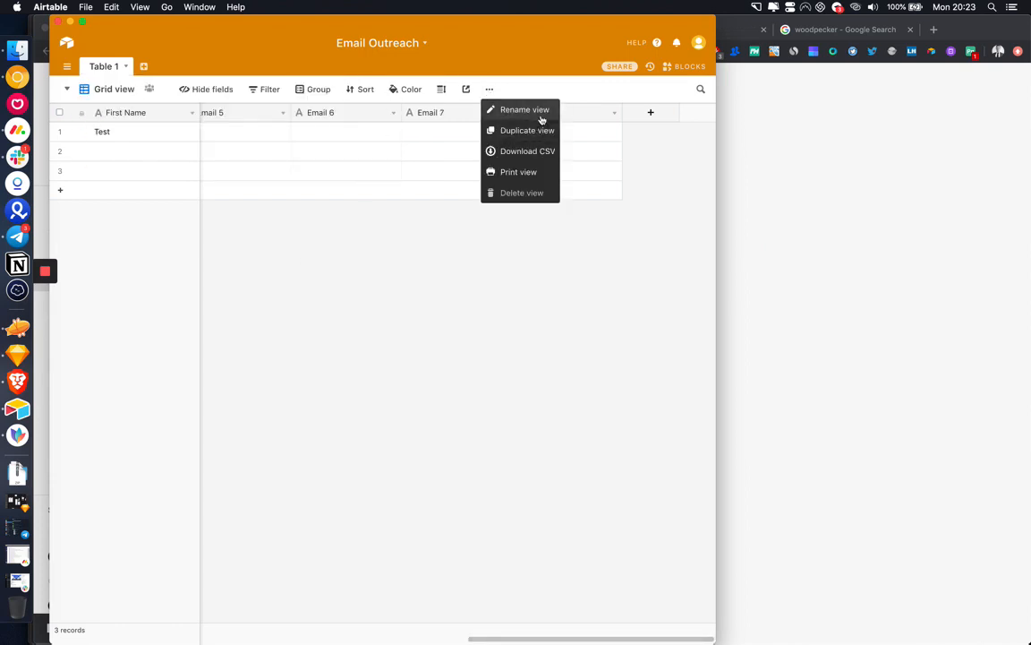
pyautogui.click(537, 111)
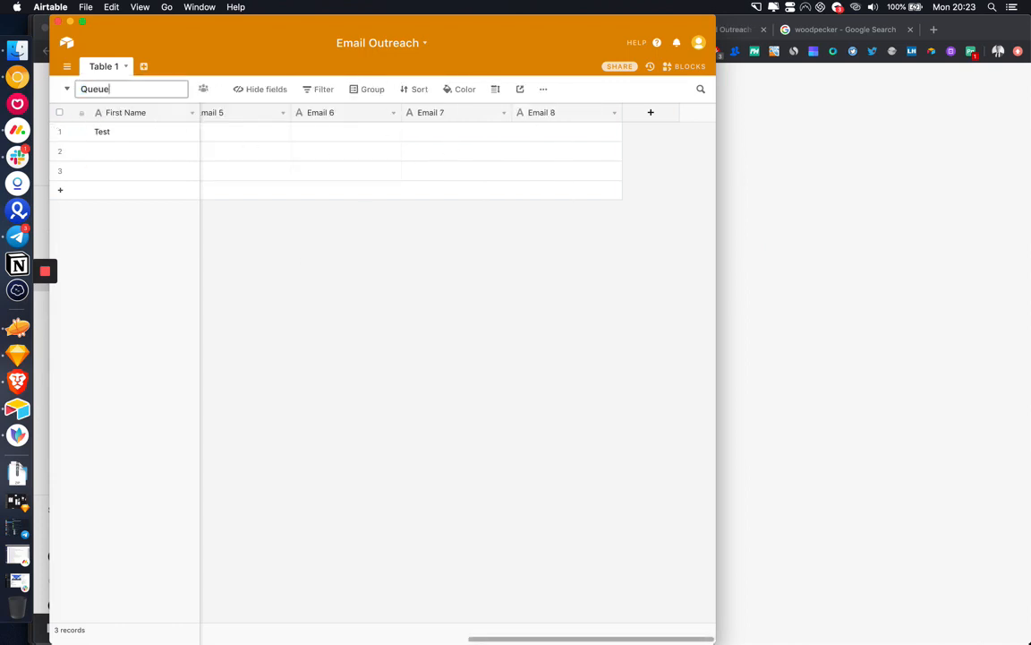
pyautogui.press('Return')
pyautogui.hscroll(-10, 265, 214)
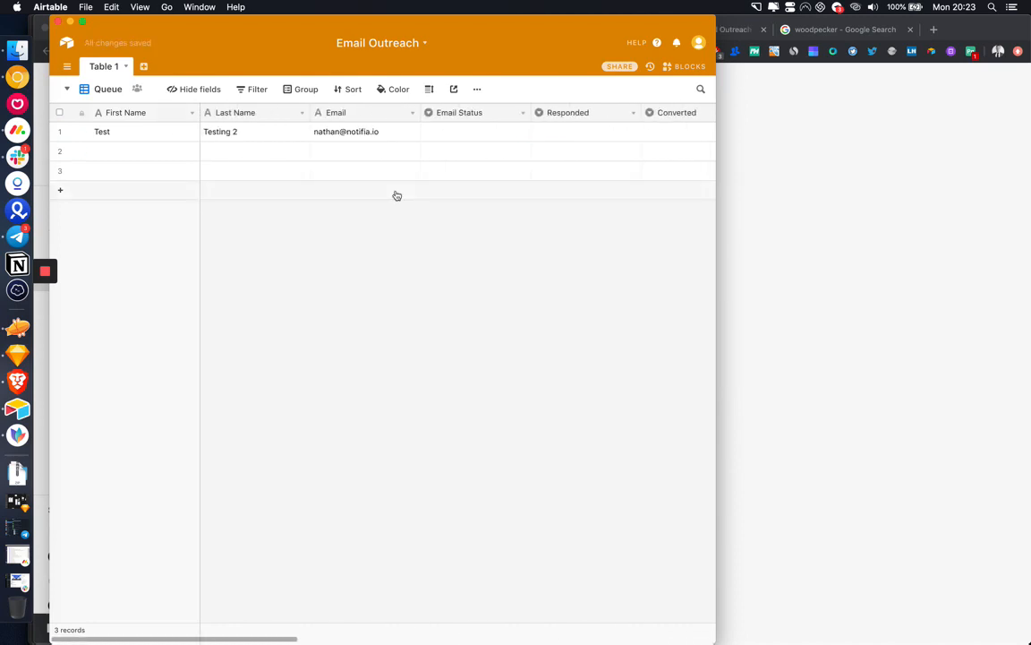
pyautogui.hscroll(2, 397, 196)
# Step: Add a first view filter on Email Status with the value Bounced
pyautogui.click(257, 90)
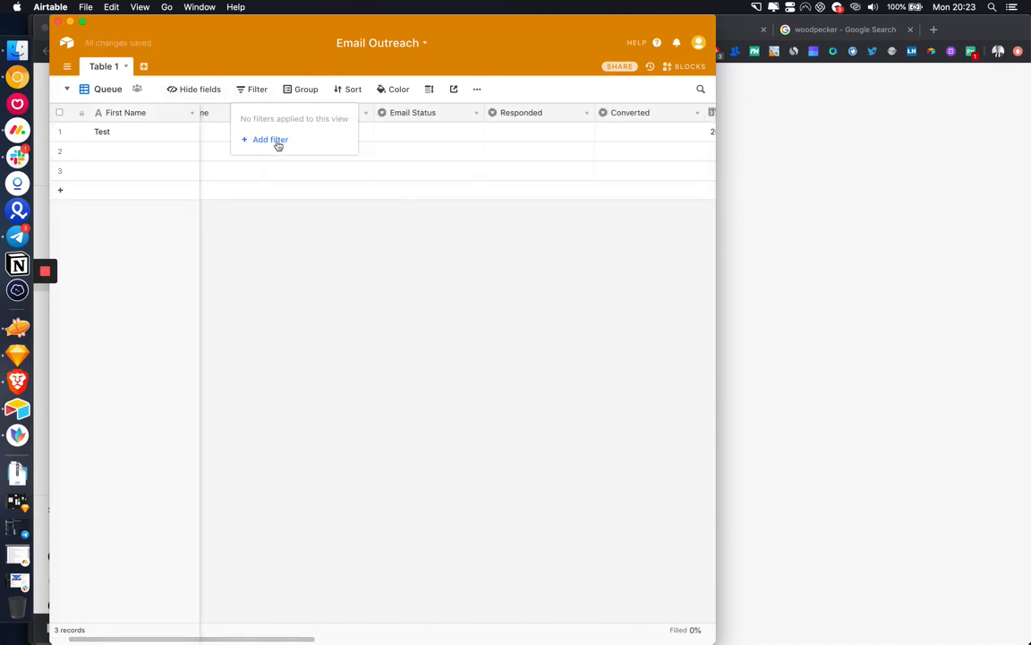
pyautogui.click(273, 141)
pyautogui.click(313, 118)
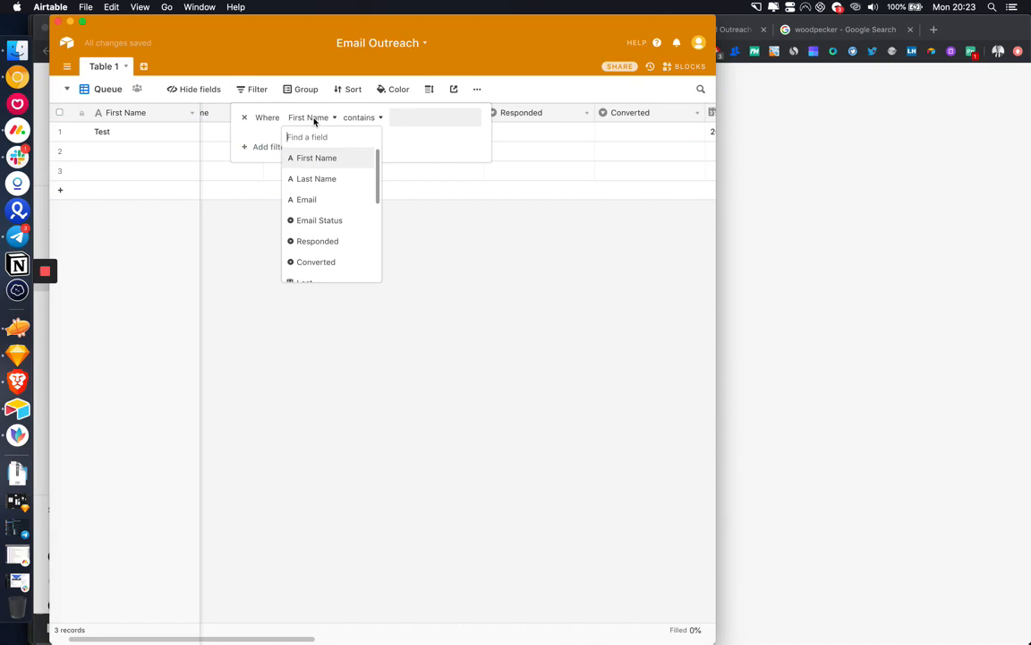
pyautogui.click(341, 221)
pyautogui.click(394, 119)
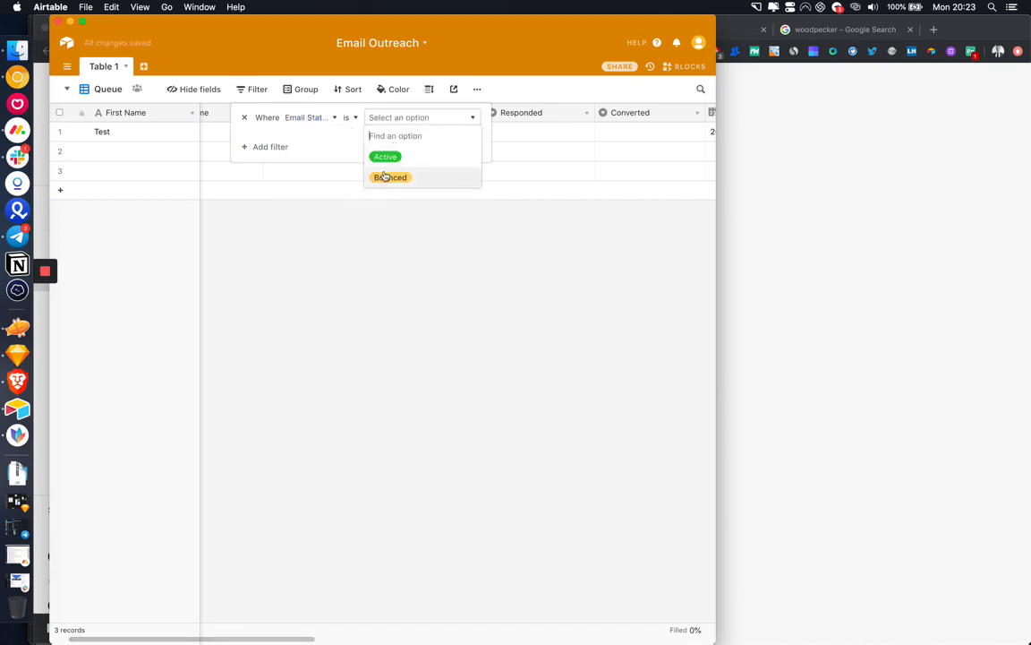
pyautogui.click(385, 176)
# Step: Add a second filter, Responded with the value Replied, combined with Or
pyautogui.click(273, 150)
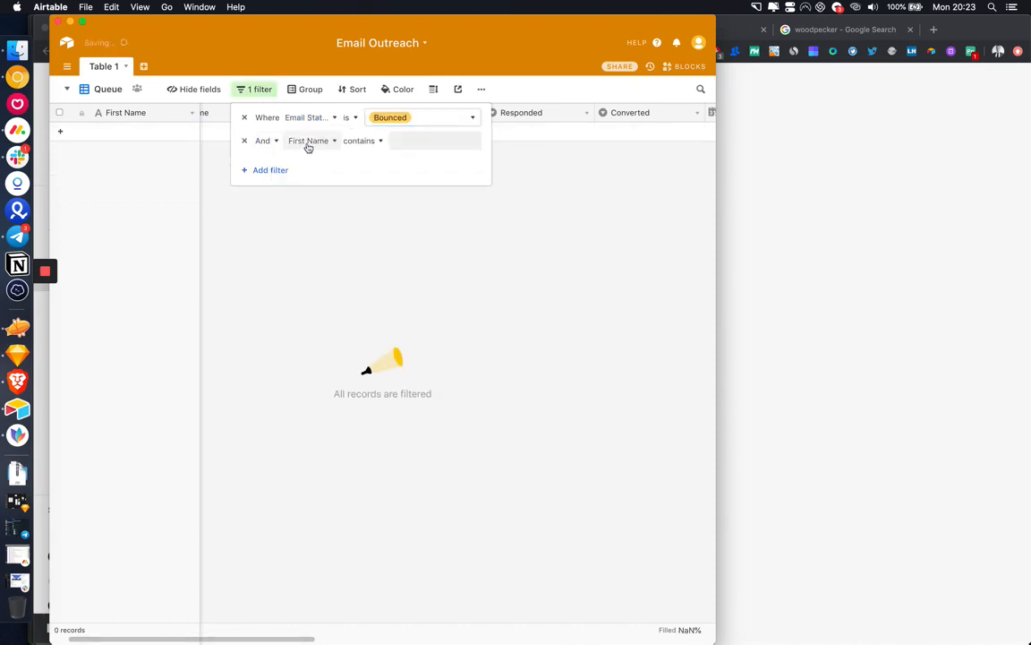
pyautogui.click(310, 143)
pyautogui.click(325, 264)
pyautogui.click(446, 140)
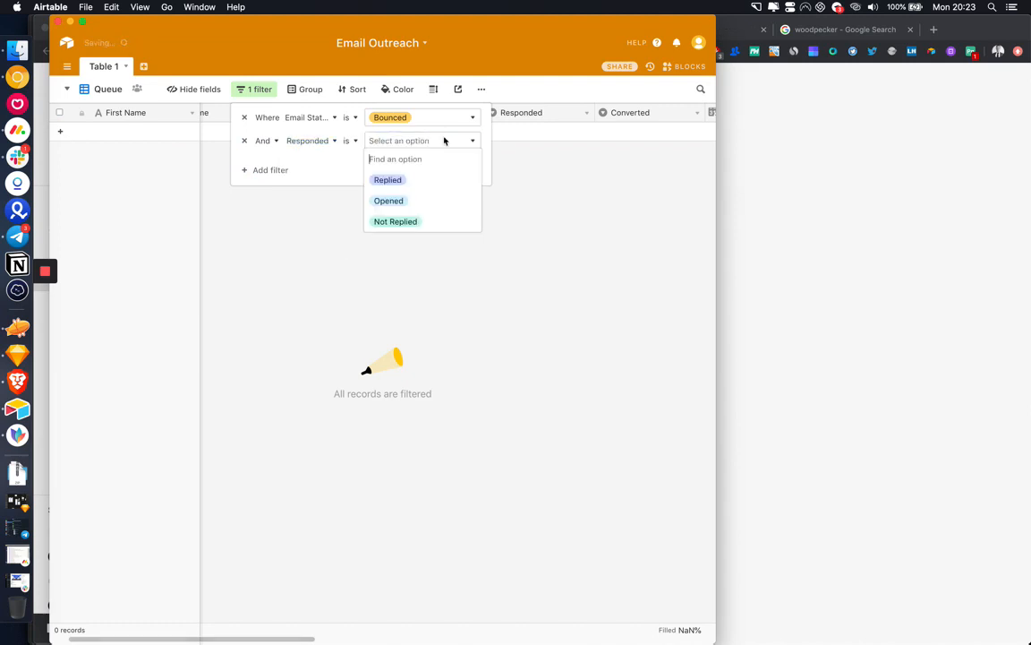
pyautogui.click(410, 188)
pyautogui.click(273, 143)
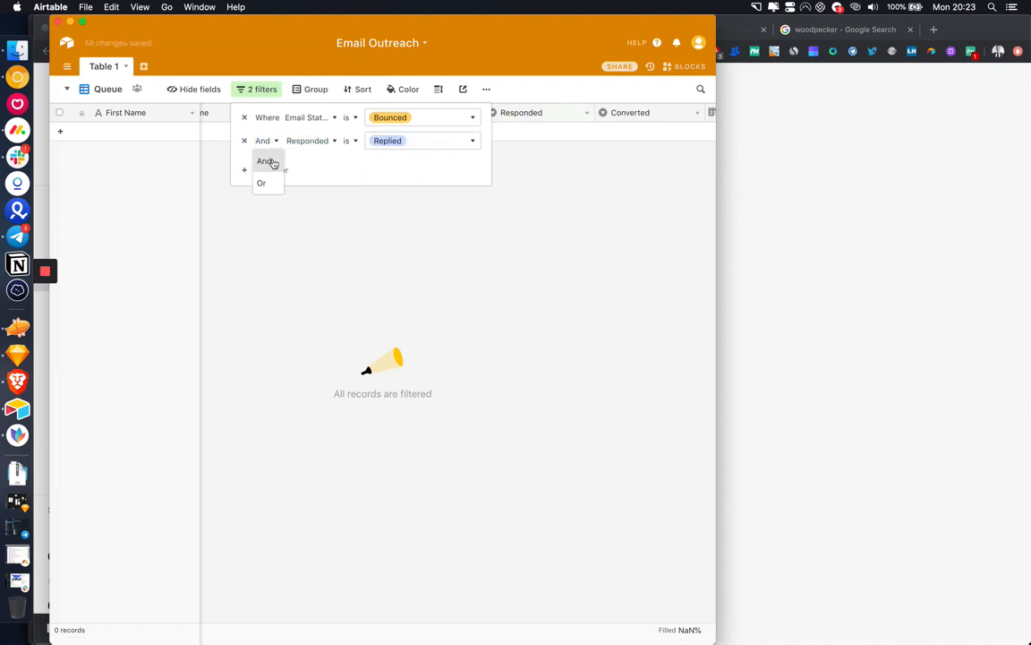
pyautogui.click(265, 184)
pyautogui.click(333, 255)
# Step: Change both filter operators to 'is not': Email Status not Bounced, Responded not Replied
pyautogui.hscroll(-2, 304, 177)
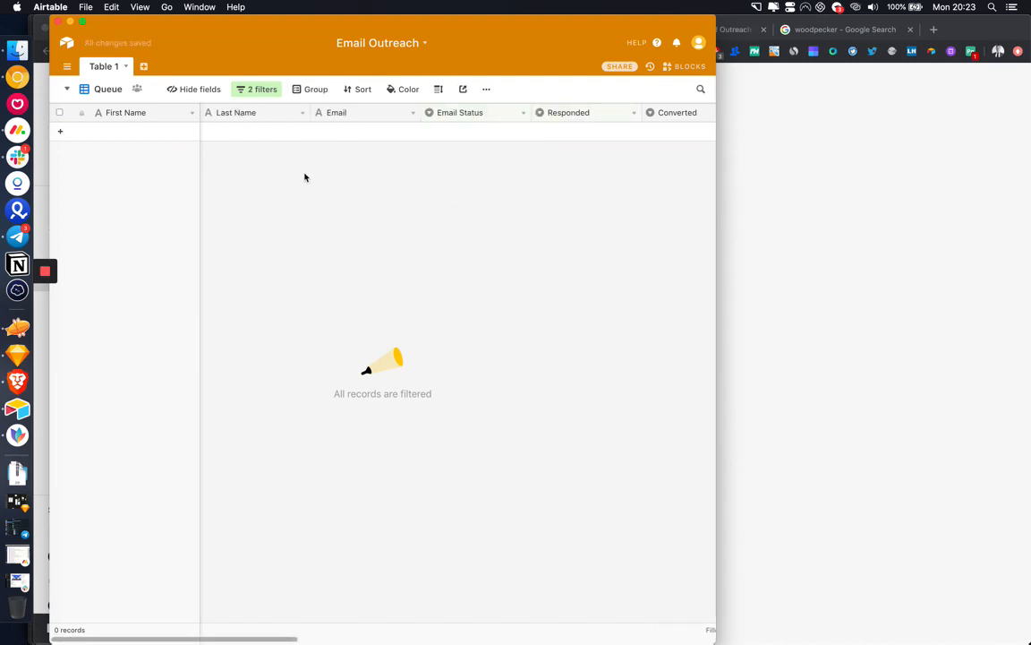
pyautogui.click(267, 92)
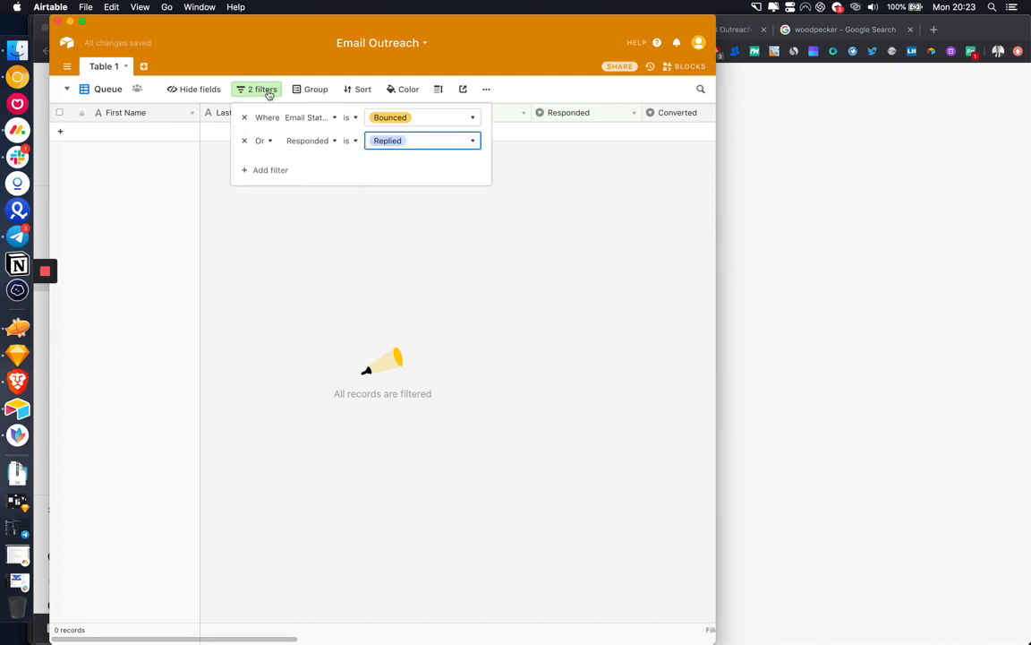
pyautogui.click(348, 117)
pyautogui.click(363, 178)
pyautogui.click(349, 141)
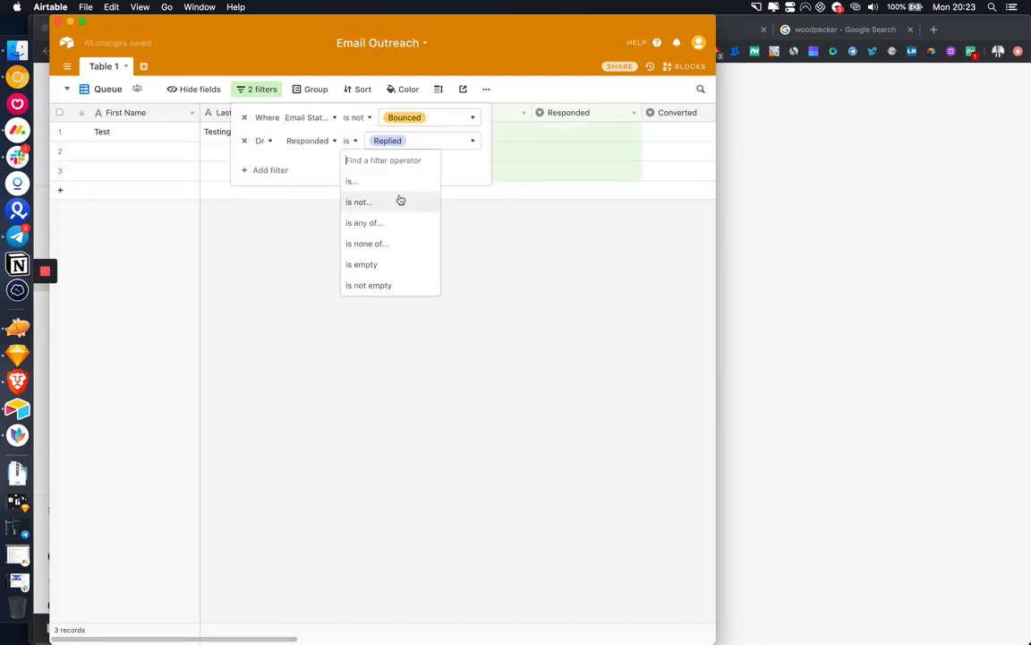
pyautogui.click(400, 200)
pyautogui.click(392, 269)
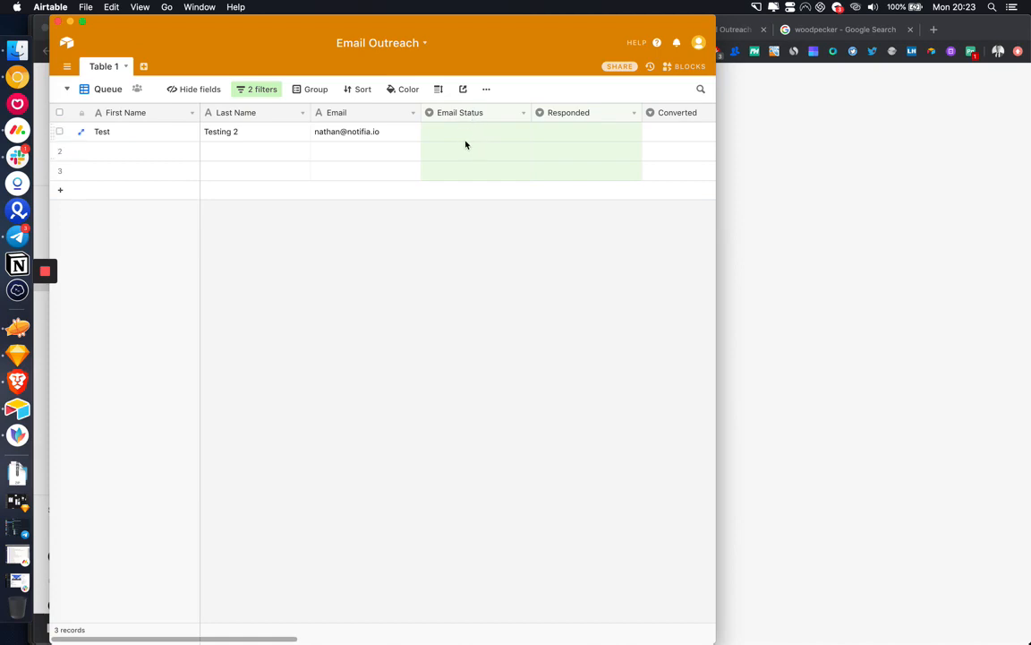
# Step: Check the Queue view's filters, then return to the Integromat scenario
pyautogui.click(257, 89)
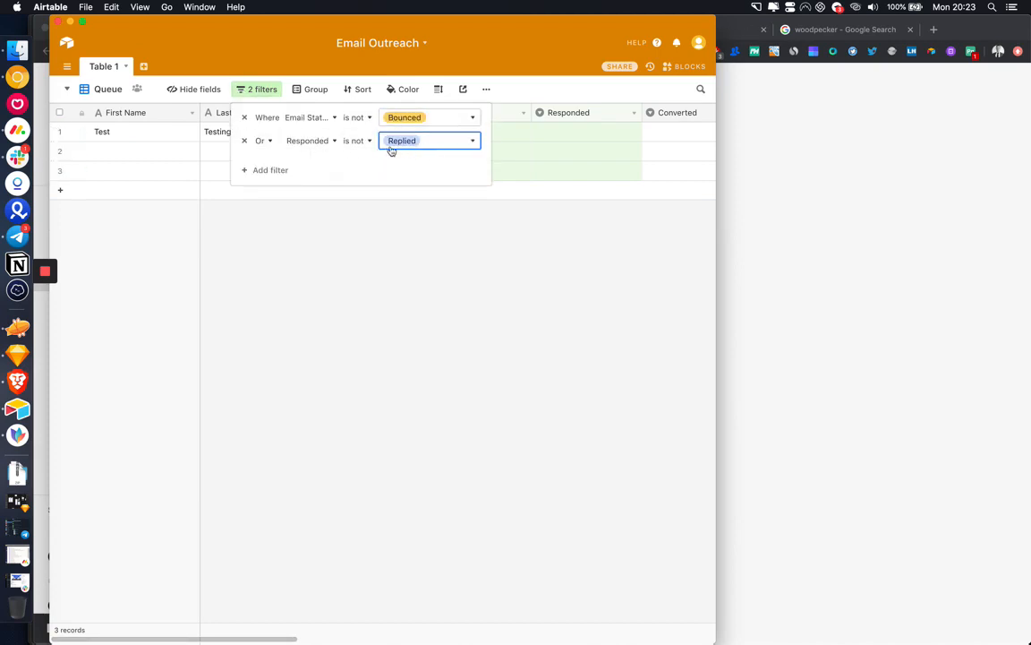
pyautogui.click(401, 238)
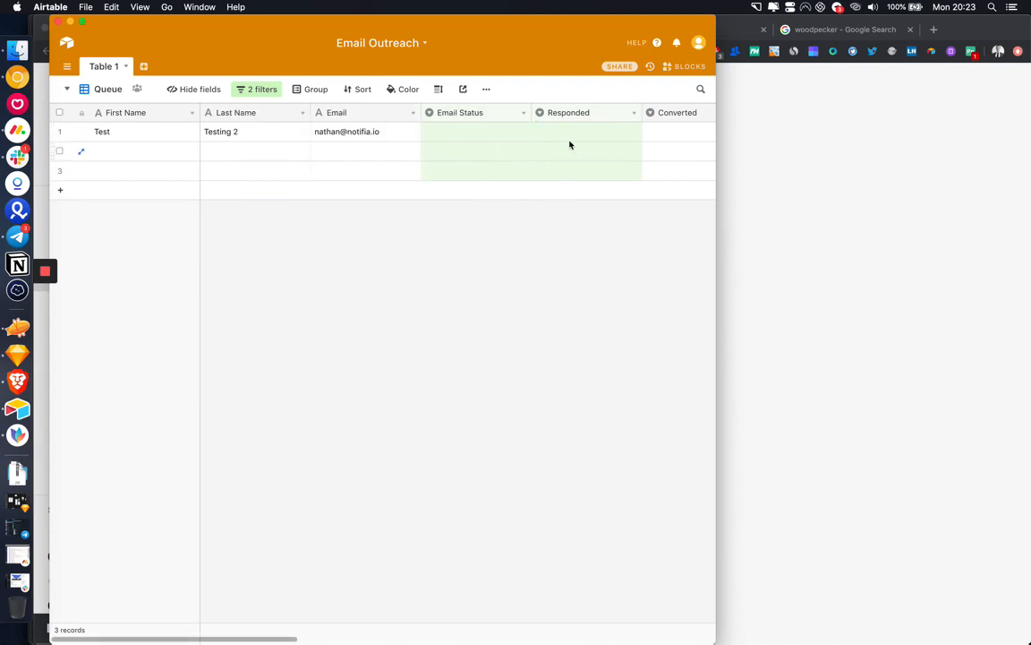
pyautogui.click(857, 176)
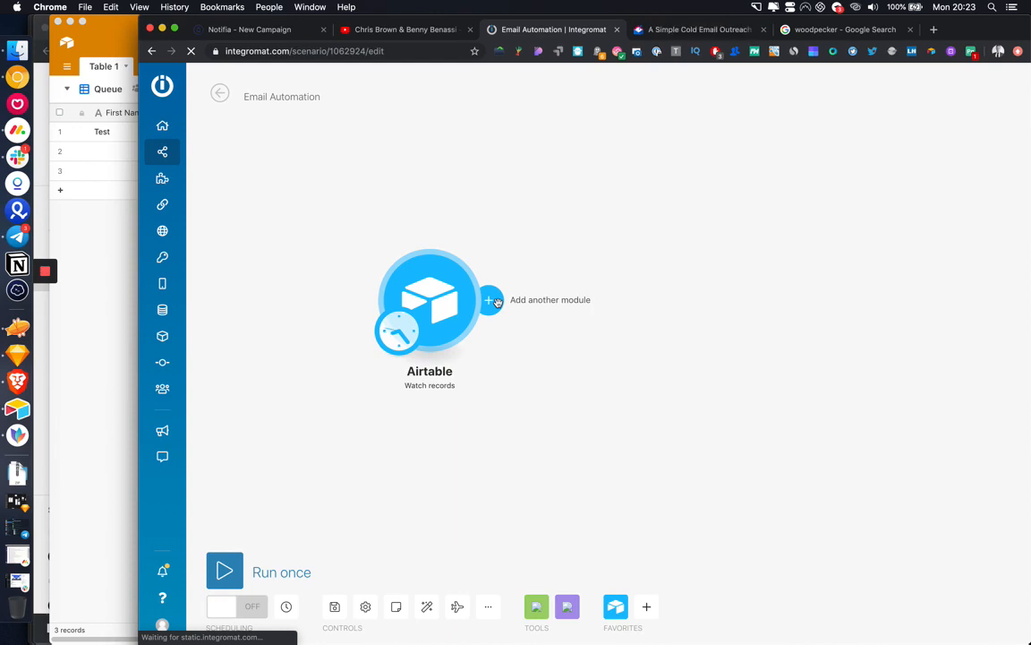
# Step: Add a Gmail 'Send an email' module after the Airtable Watch records trigger
pyautogui.click(17, 104)
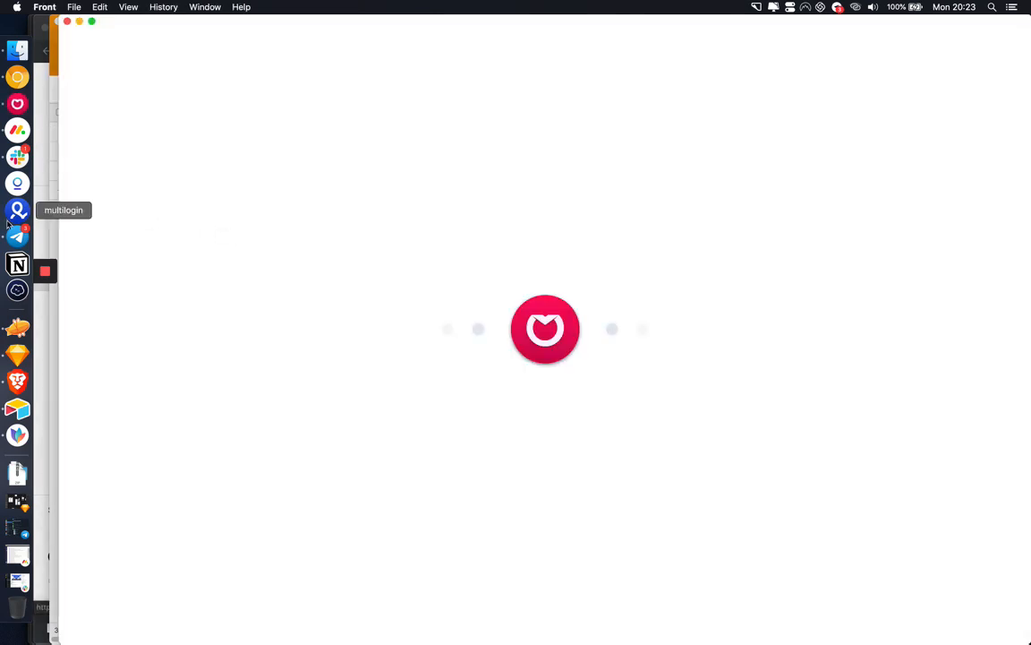
pyautogui.moveTo(45, 273)
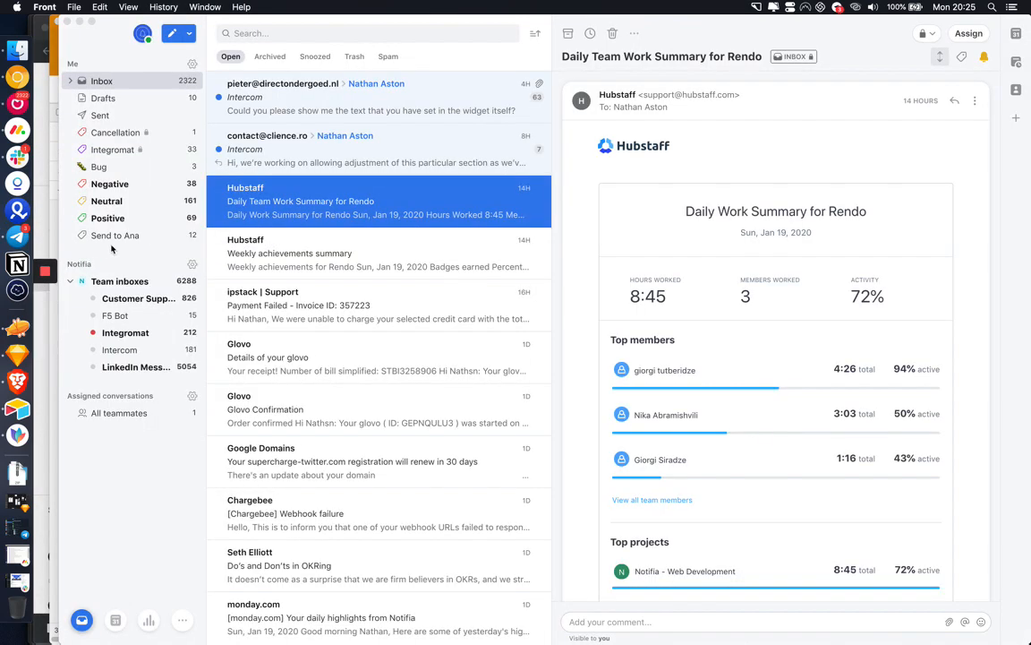
pyautogui.click(79, 22)
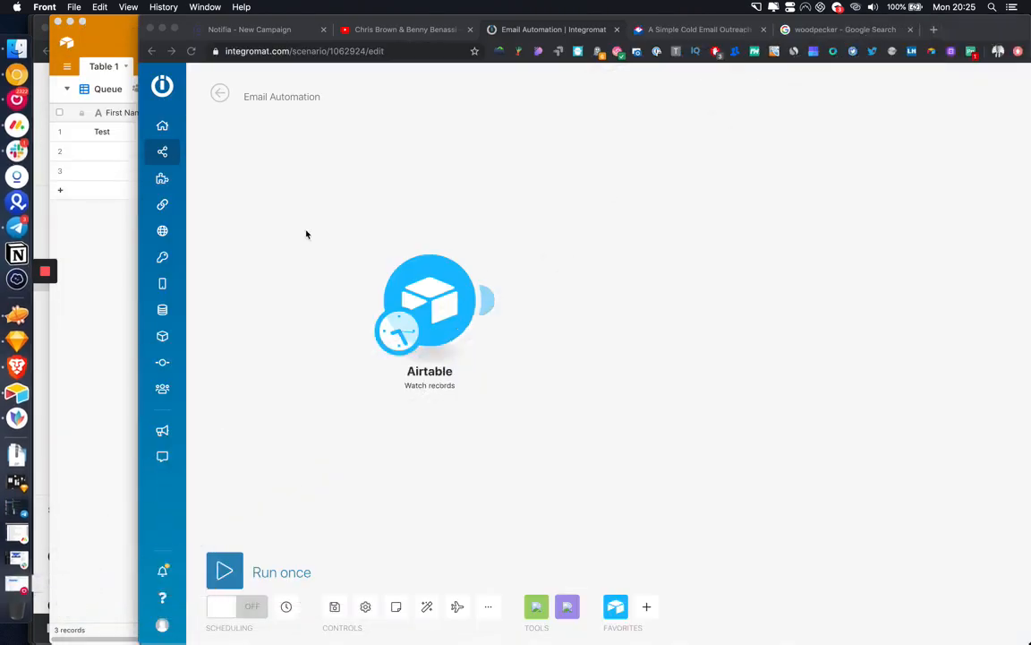
pyautogui.click(486, 306)
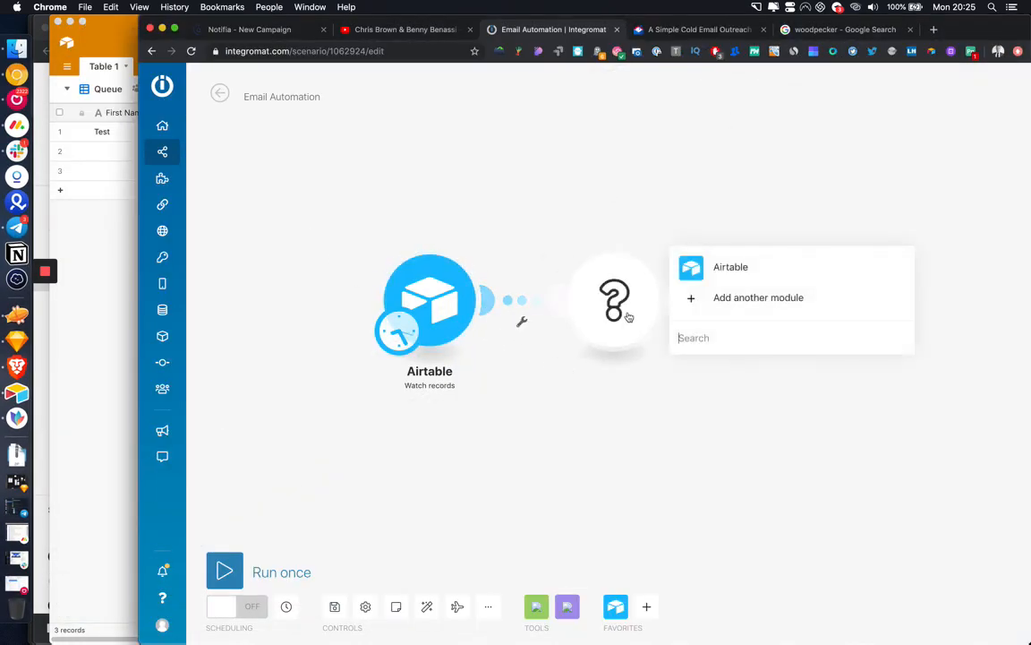
pyautogui.write('gmail')
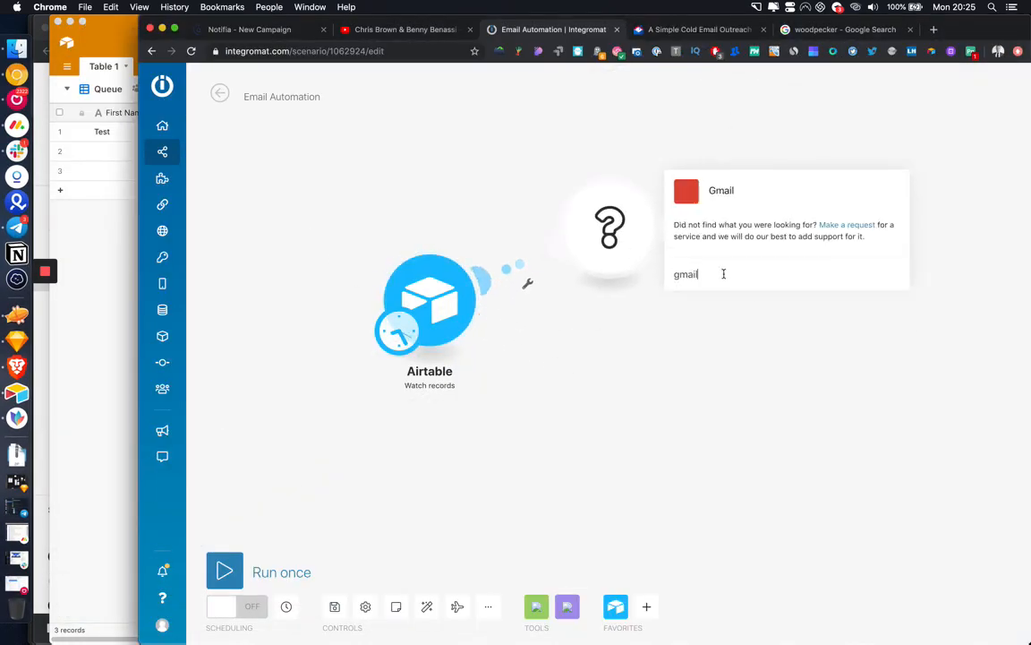
pyautogui.click(766, 193)
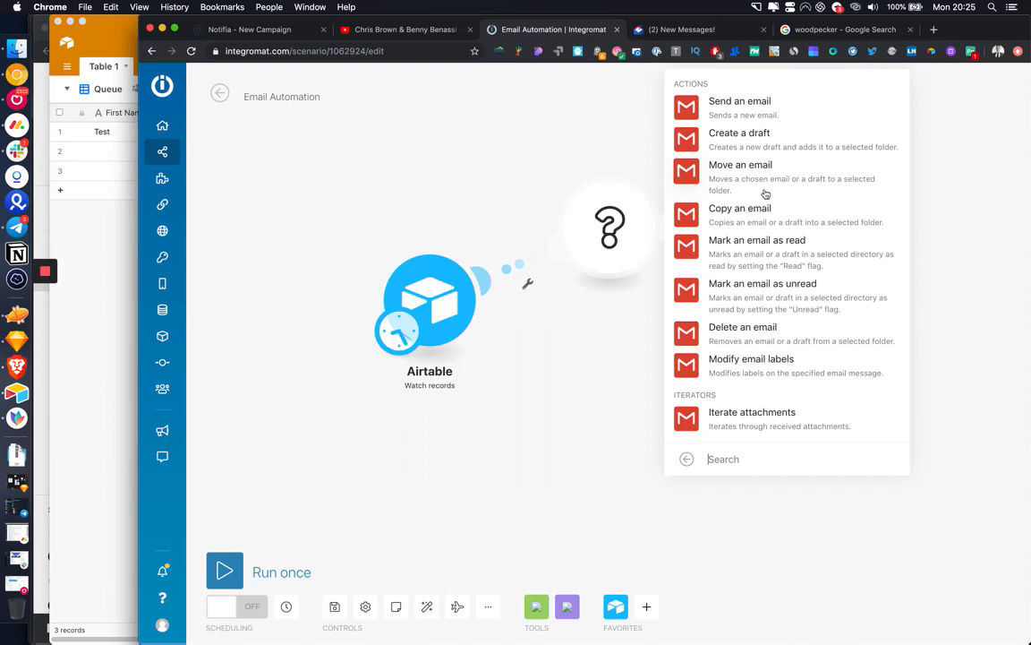
pyautogui.click(791, 117)
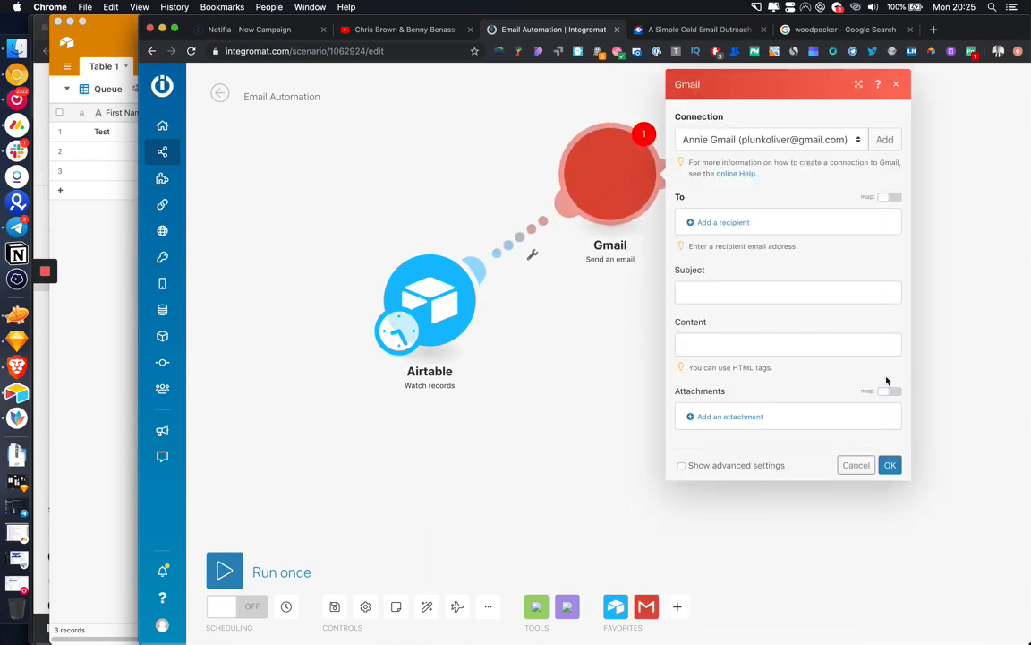
pyautogui.click(890, 465)
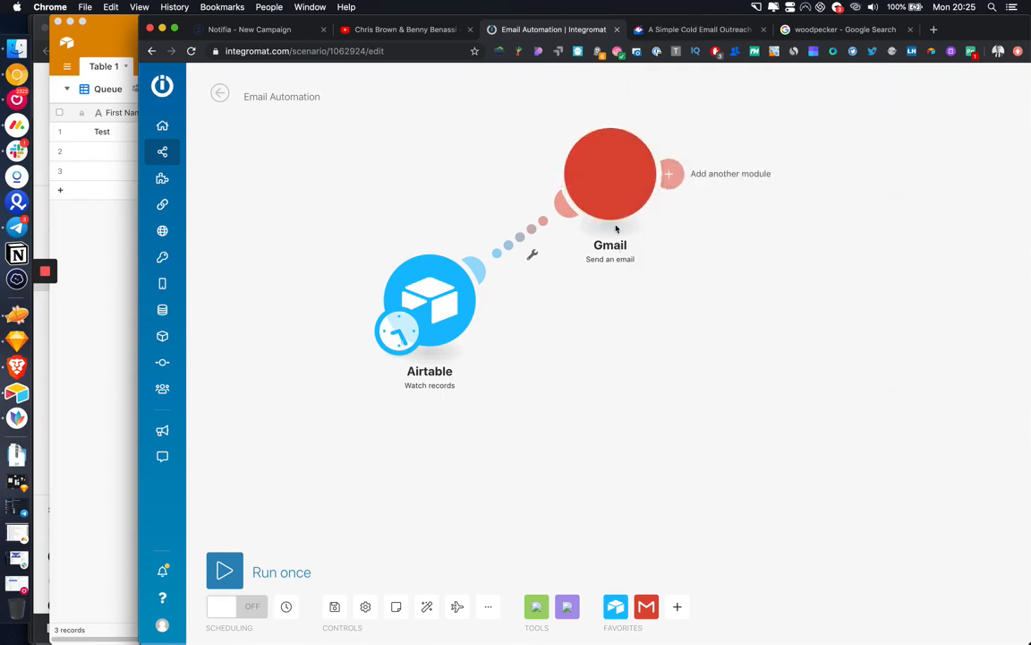
# Step: Rename the Gmail module to Email 1 and move it up and to the right
pyautogui.rightClick(618, 206)
pyautogui.click(656, 269)
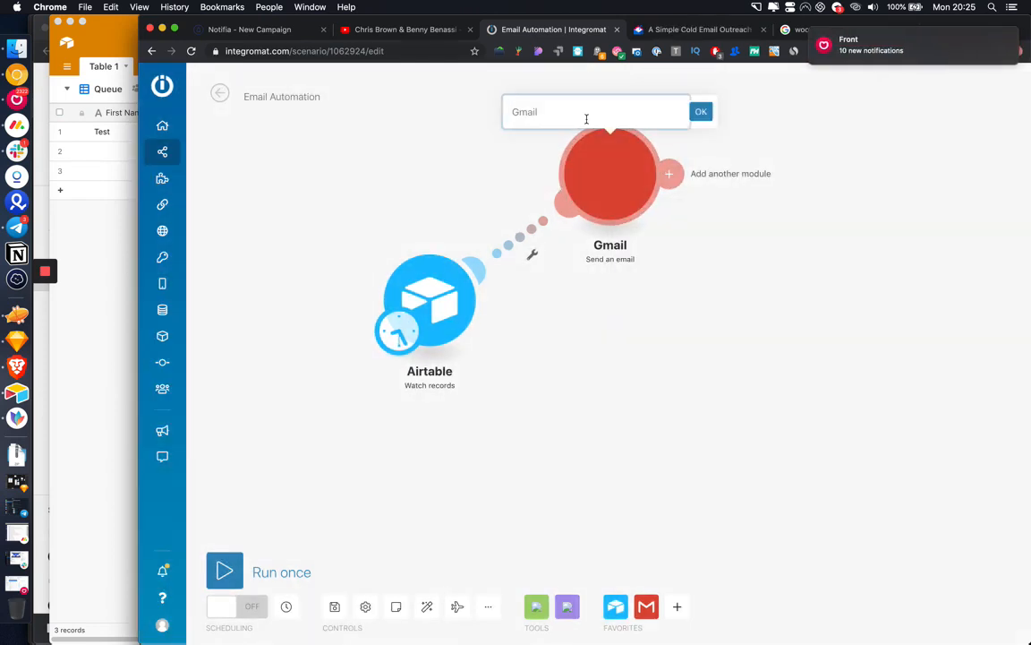
pyautogui.write('Email 1')
pyautogui.press('Return')
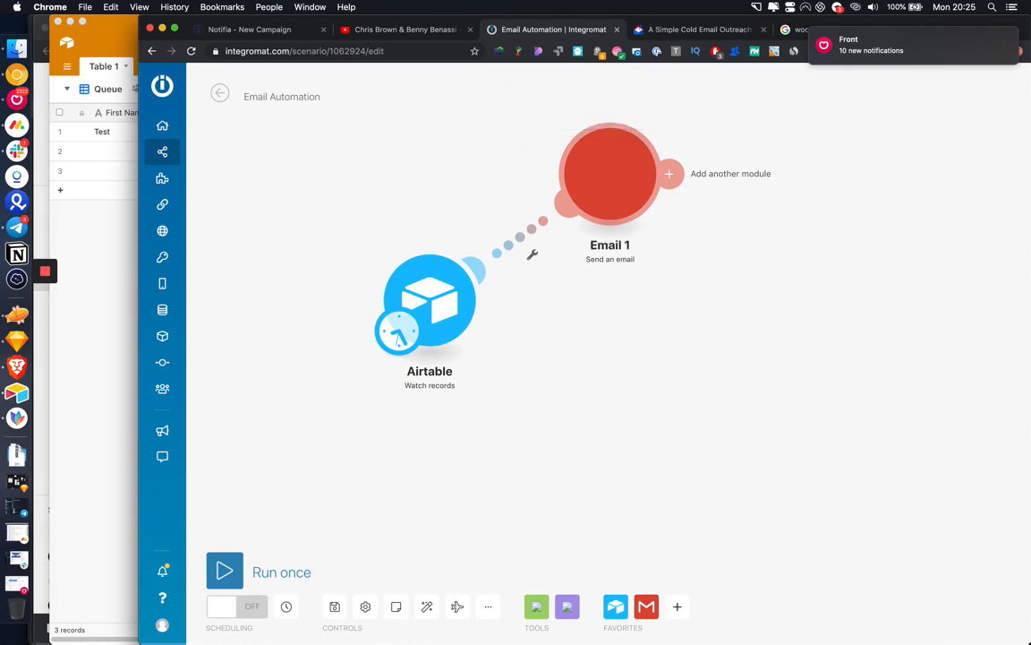
pyautogui.moveTo(594, 205); pyautogui.dragTo(607, 167)
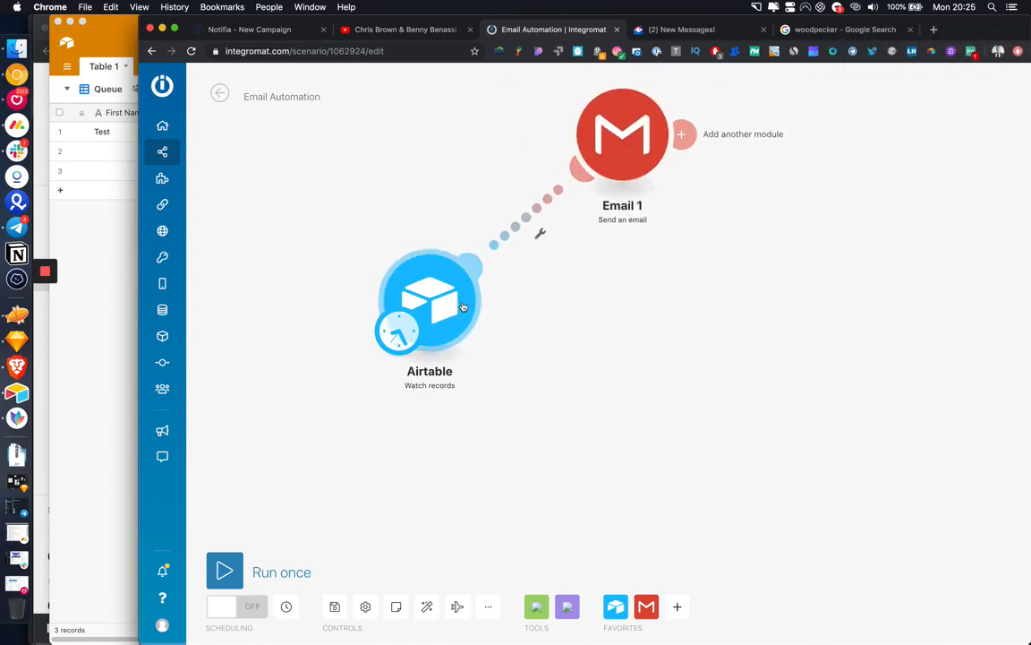
# Step: Insert a router on the Airtable–Email 1 link and place it beside Airtable
pyautogui.click(559, 235)
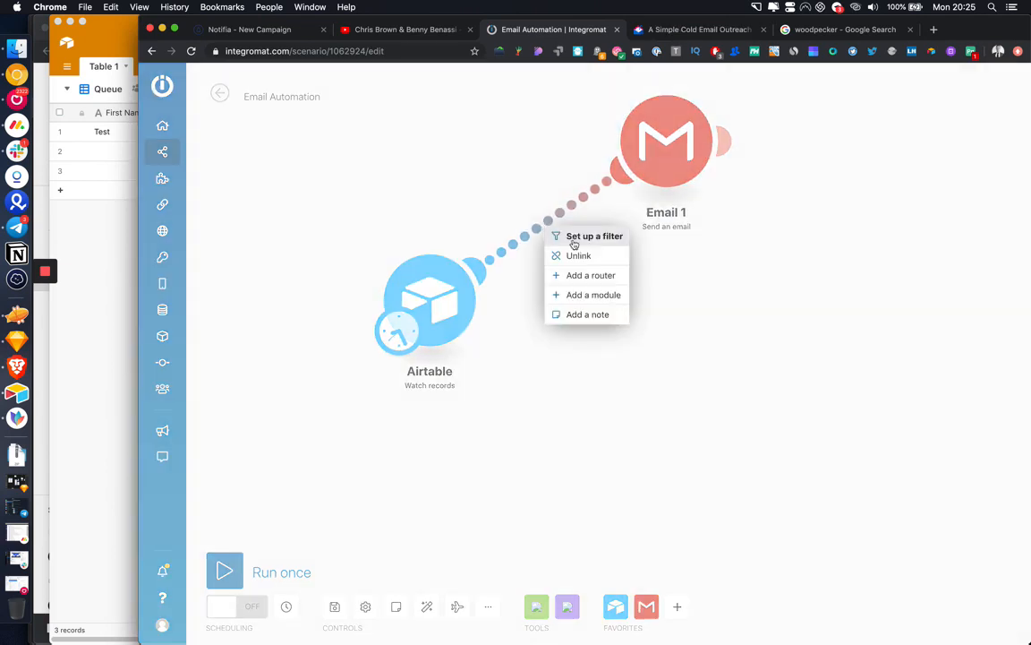
pyautogui.click(590, 275)
pyautogui.moveTo(661, 171); pyautogui.dragTo(469, 324)
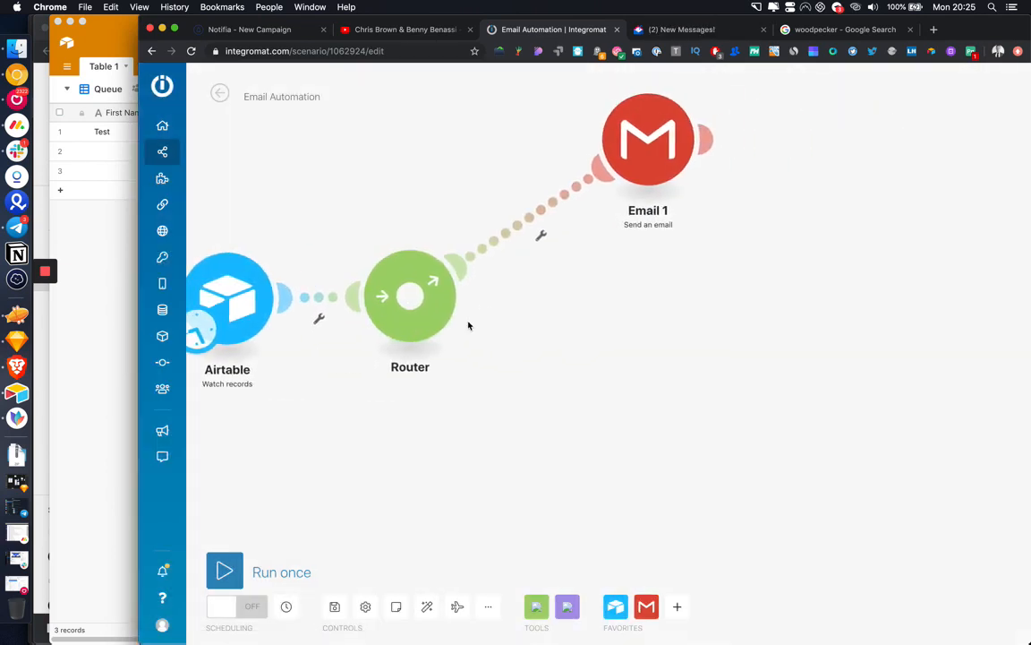
# Step: Add five more empty routes to the router and bring them into view
pyautogui.click(408, 302)
pyautogui.click(409, 302)
pyautogui.click(408, 302)
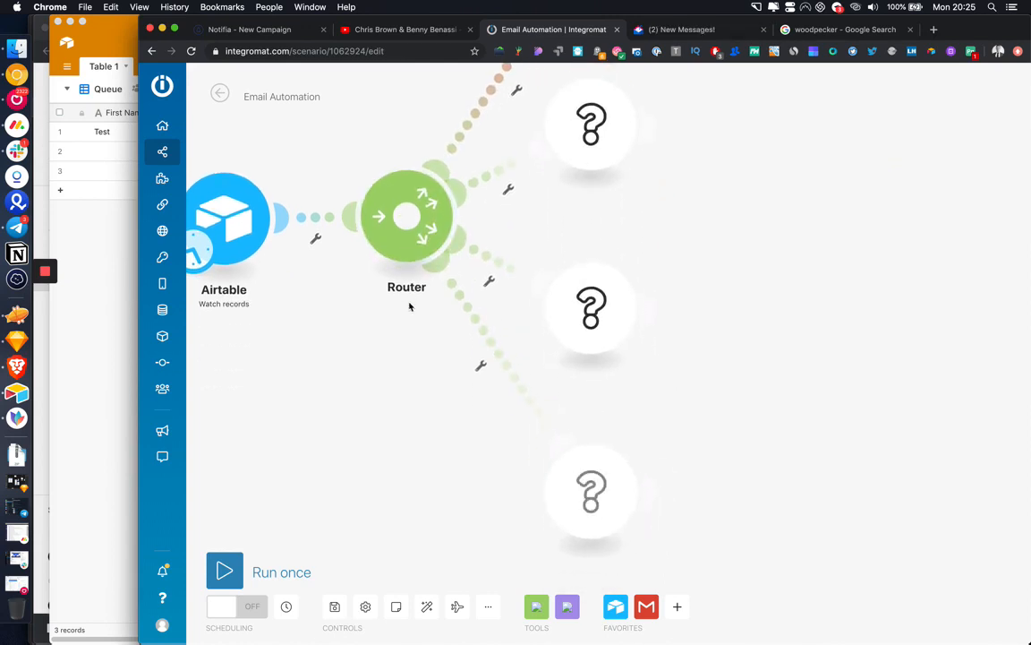
pyautogui.click(413, 222)
pyautogui.click(415, 154)
pyautogui.scroll(2, 415, 131)
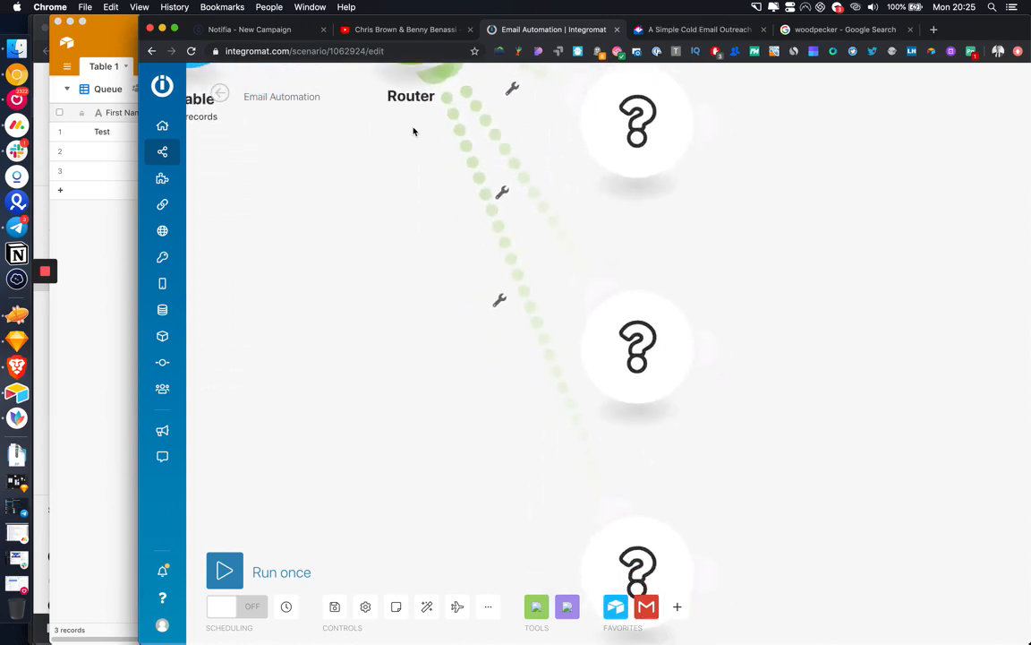
pyautogui.scroll(-5, 414, 131)
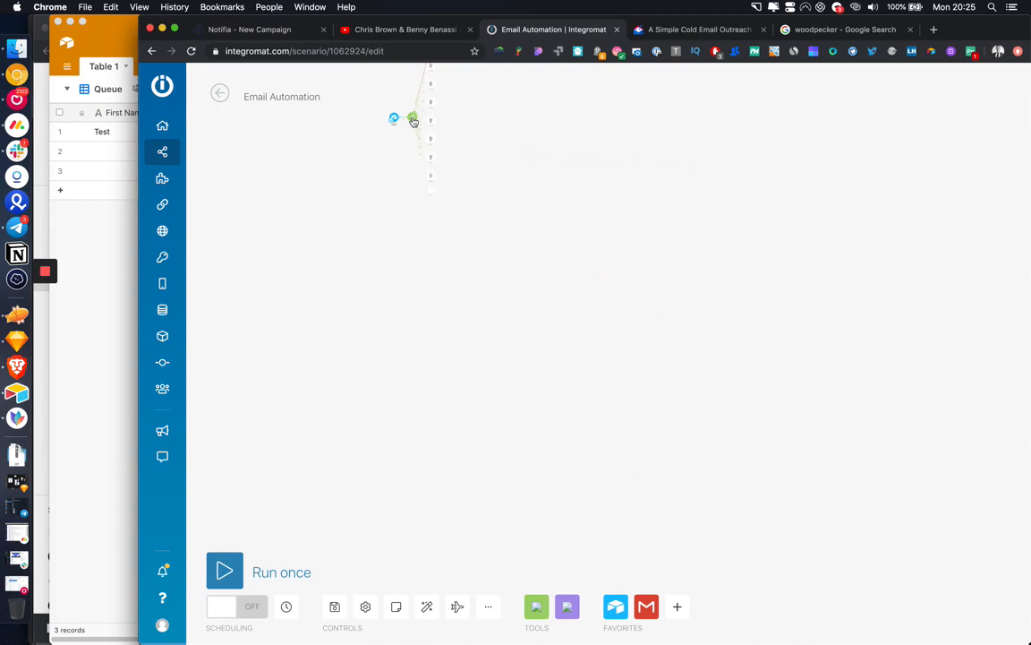
pyautogui.scroll(5, 479, 177)
pyautogui.moveTo(430, 165); pyautogui.dragTo(470, 244)
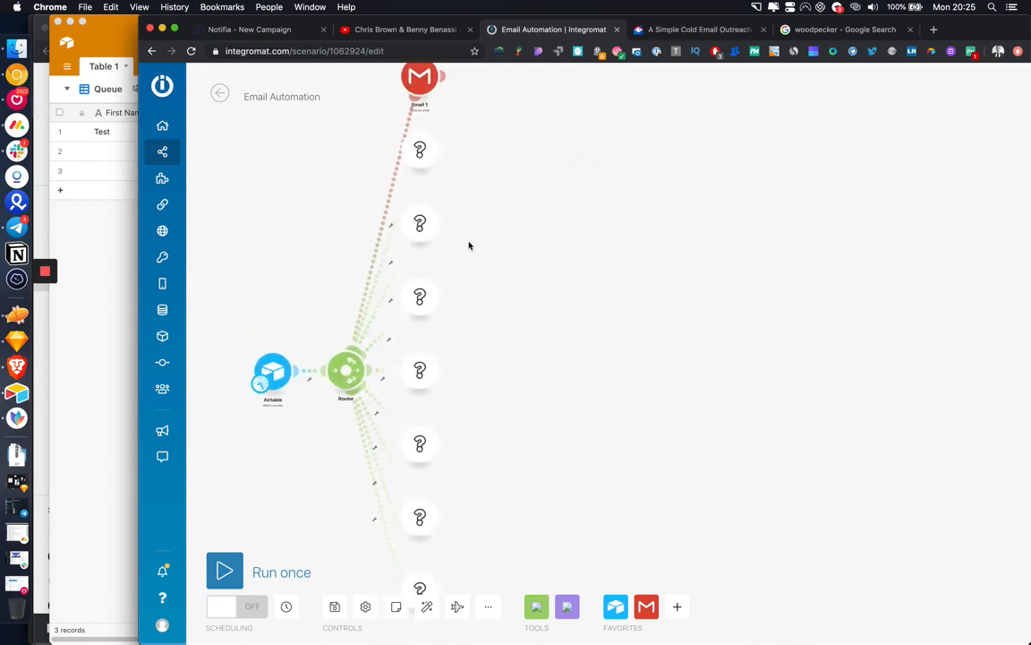
# Step: Make the top three empty routes Gmail 'Send an email' modules
pyautogui.click(419, 154)
pyautogui.click(488, 135)
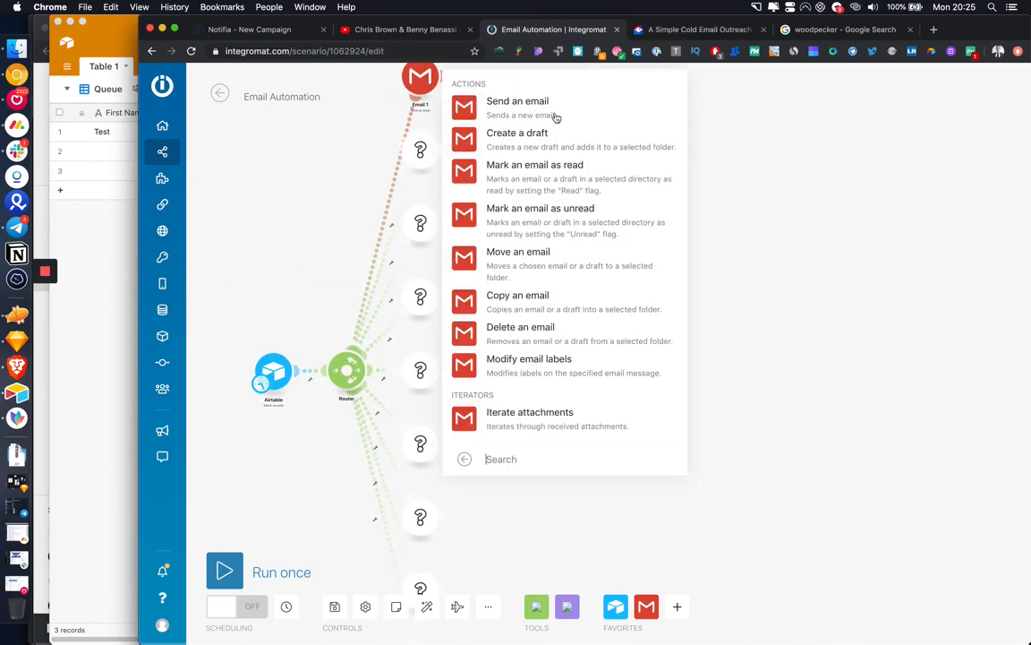
pyautogui.click(501, 105)
pyautogui.click(440, 151)
pyautogui.click(498, 207)
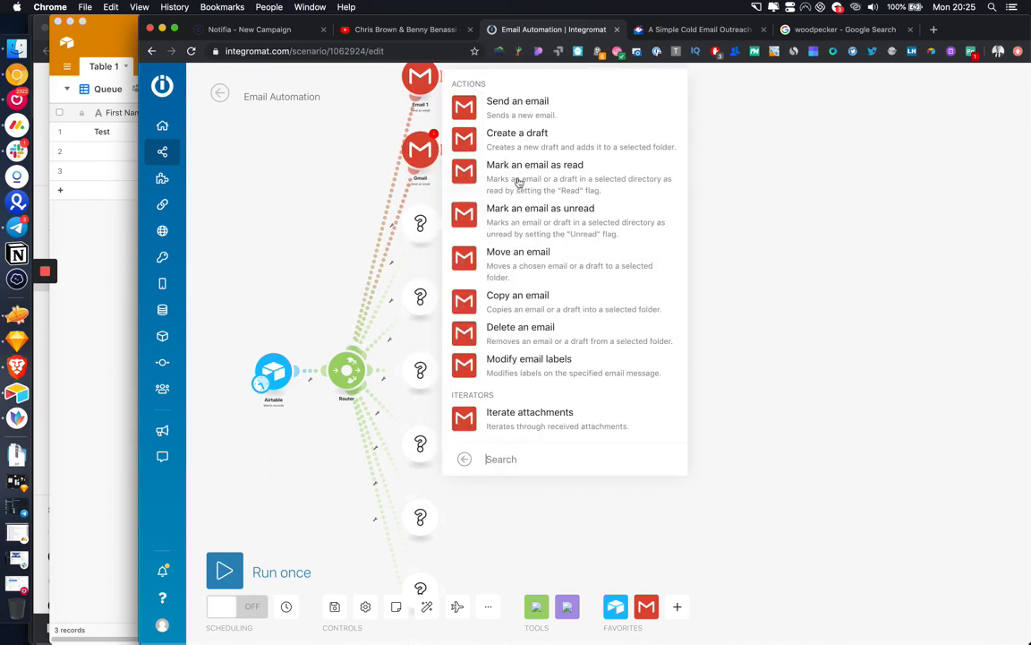
pyautogui.click(498, 101)
pyautogui.click(443, 223)
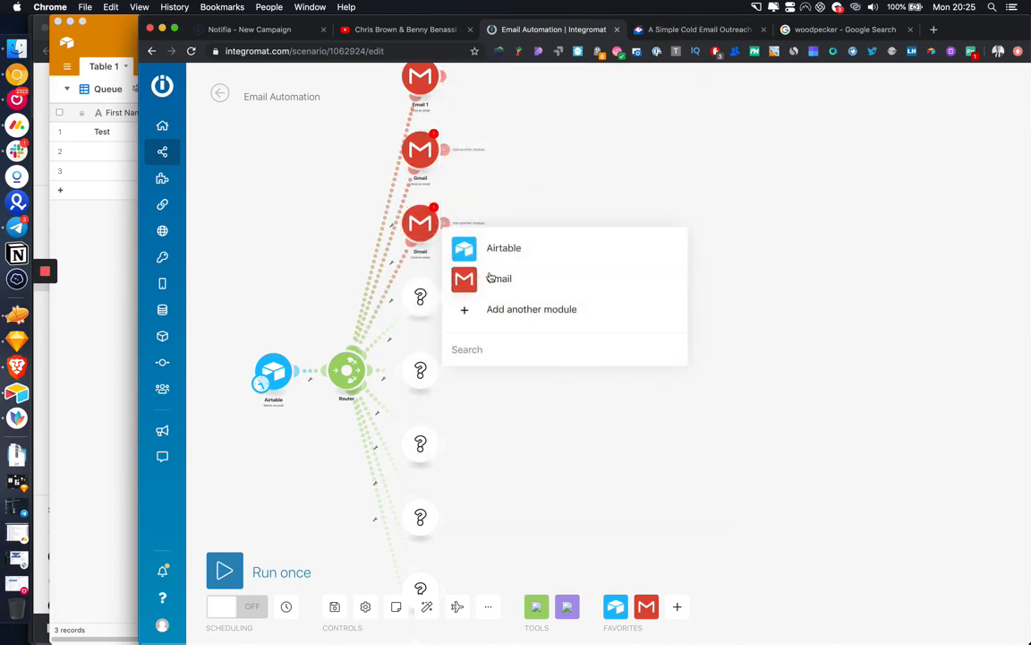
pyautogui.click(495, 278)
pyautogui.click(526, 134)
# Step: Fill the next three empty routes with Gmail 'Send an email' modules
pyautogui.click(523, 364)
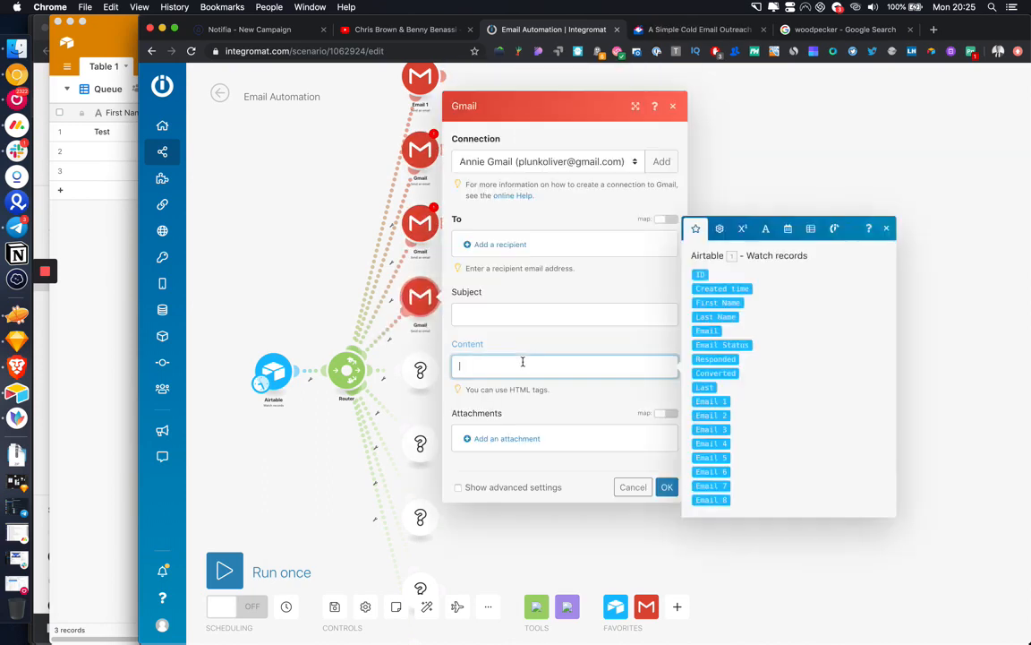
pyautogui.click(423, 368)
pyautogui.click(497, 350)
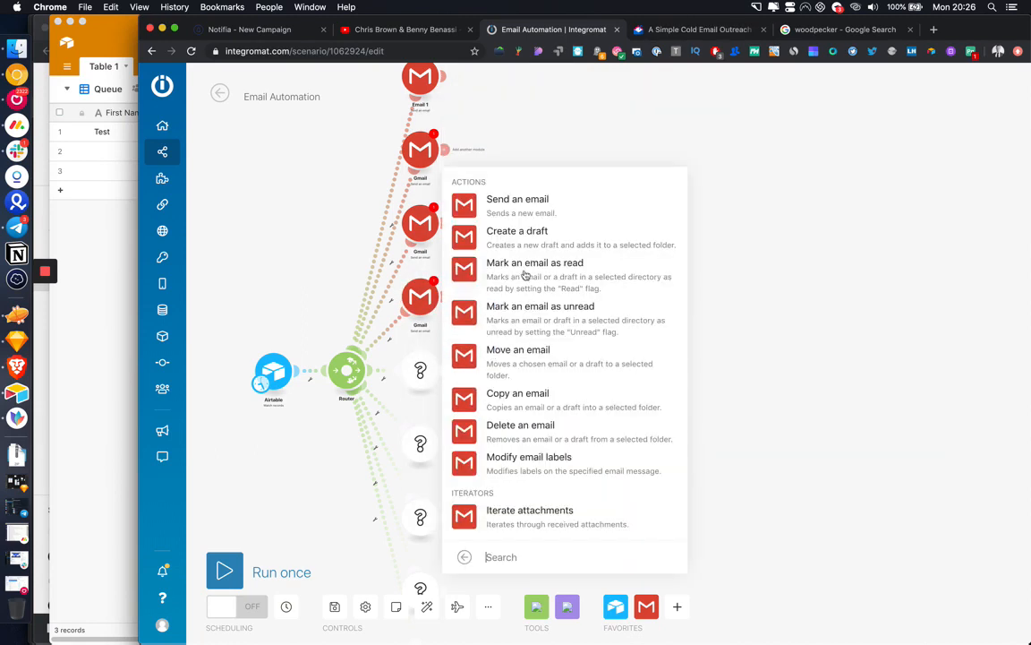
pyautogui.click(532, 203)
pyautogui.click(489, 294)
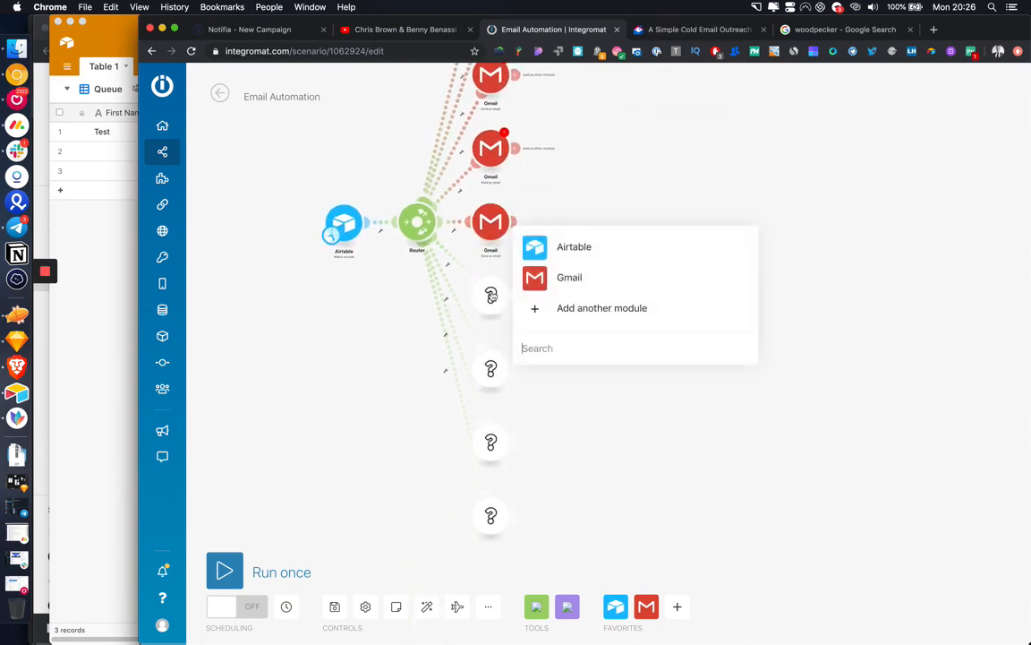
pyautogui.click(539, 278)
pyautogui.click(591, 131)
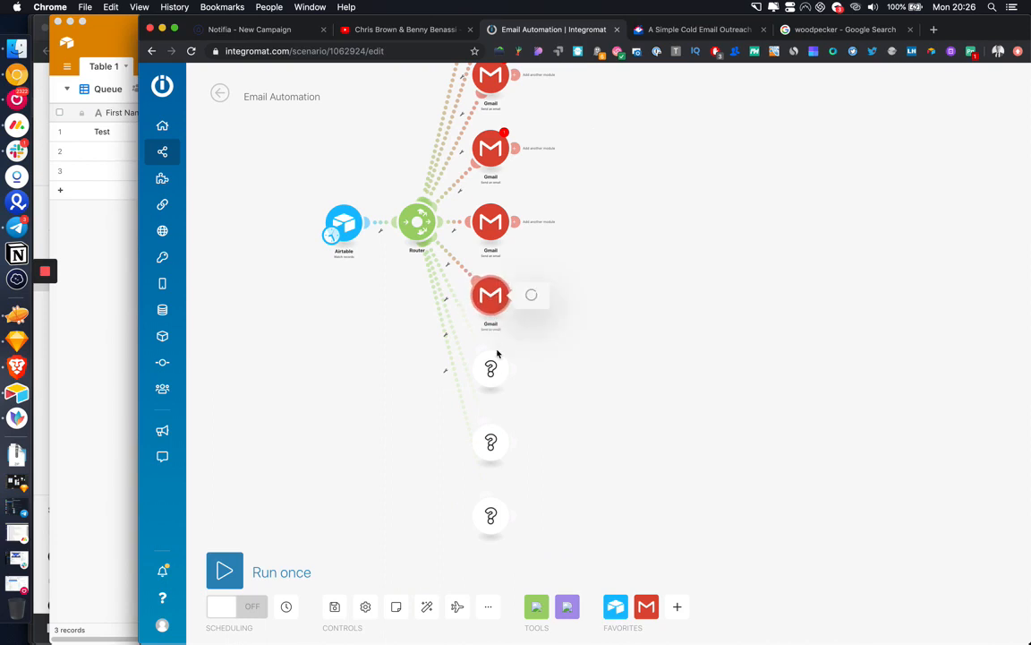
pyautogui.click(523, 308)
pyautogui.click(573, 350)
pyautogui.click(593, 201)
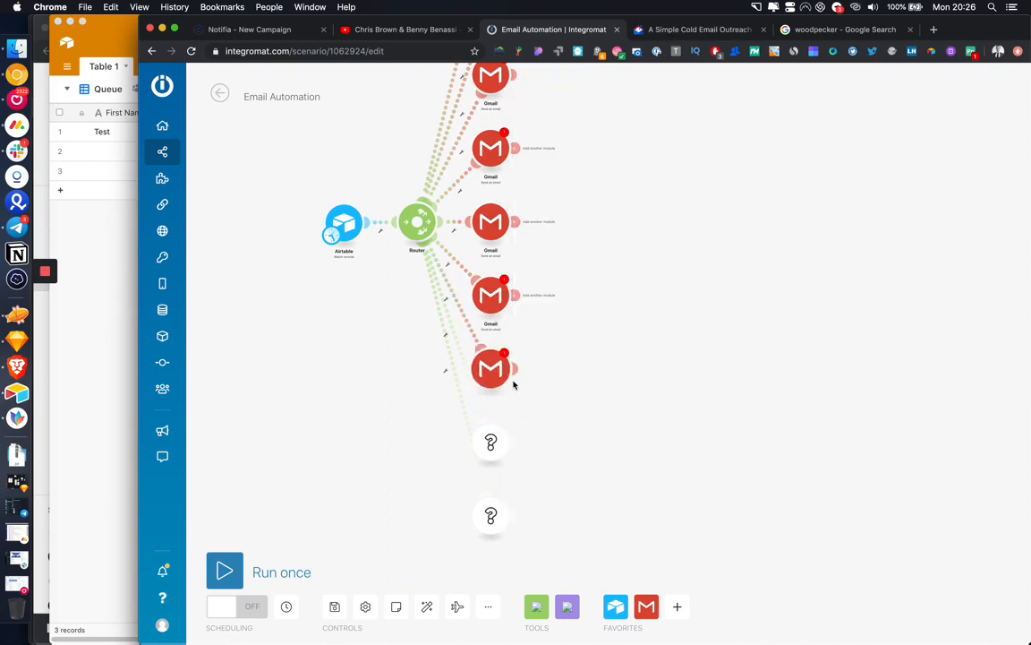
# Step: Make the last two empty routes Gmail 'Send an email' modules and close the settings
pyautogui.click(494, 443)
pyautogui.click(567, 426)
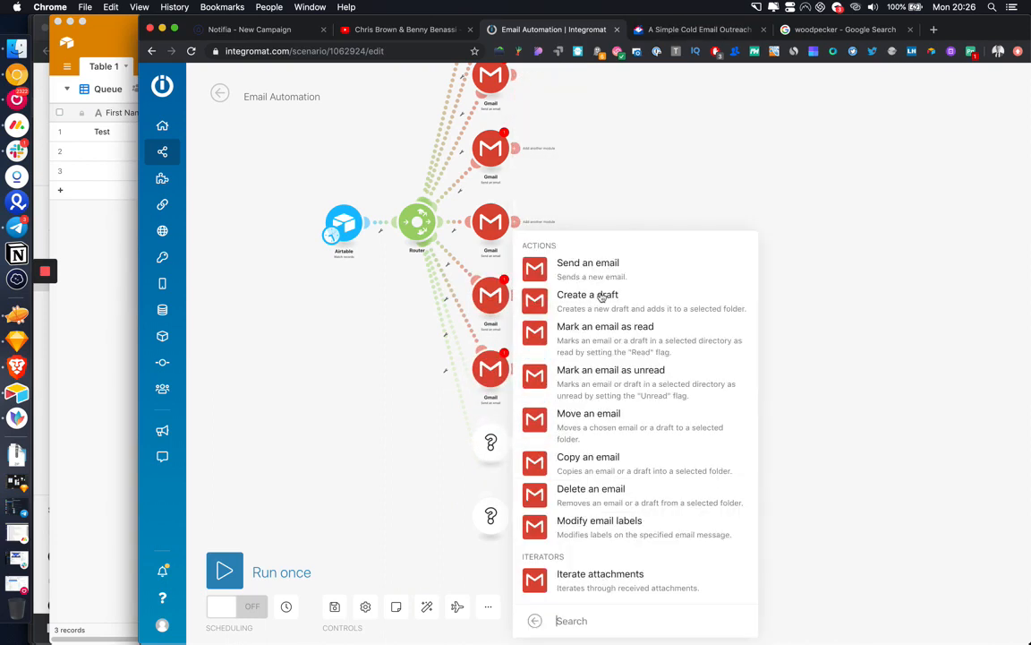
pyautogui.click(613, 271)
pyautogui.click(490, 516)
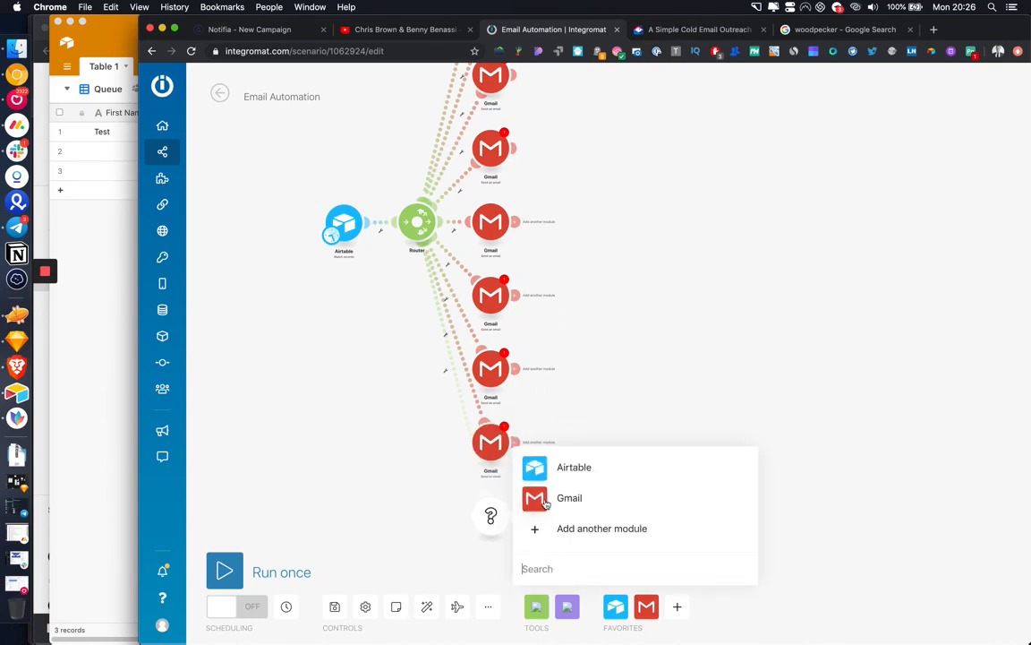
pyautogui.click(570, 498)
pyautogui.click(608, 273)
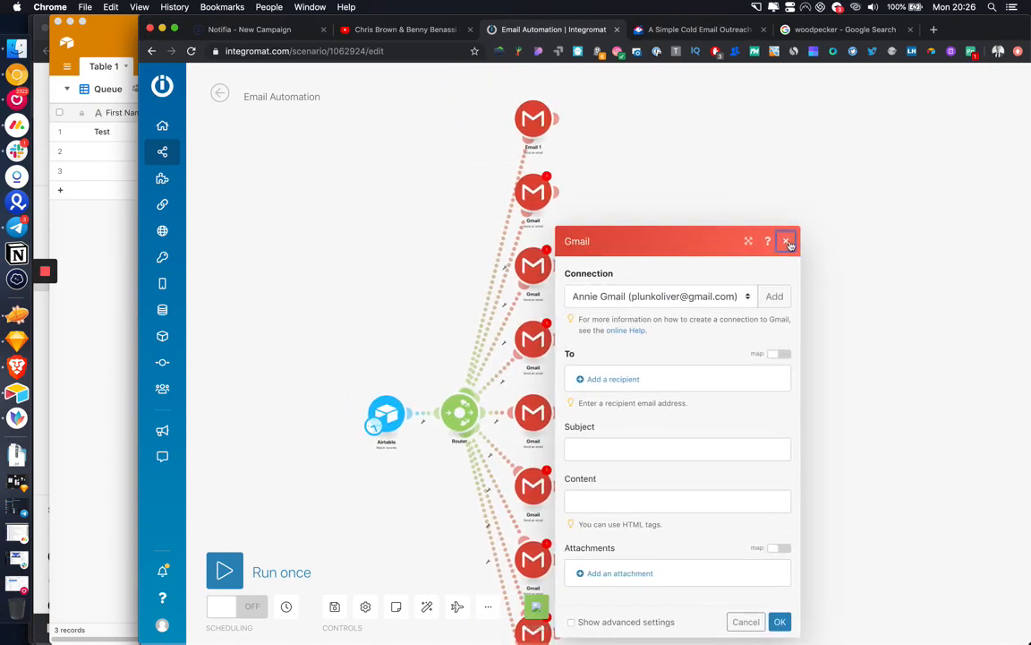
pyautogui.click(785, 241)
pyautogui.scroll(4, 598, 224)
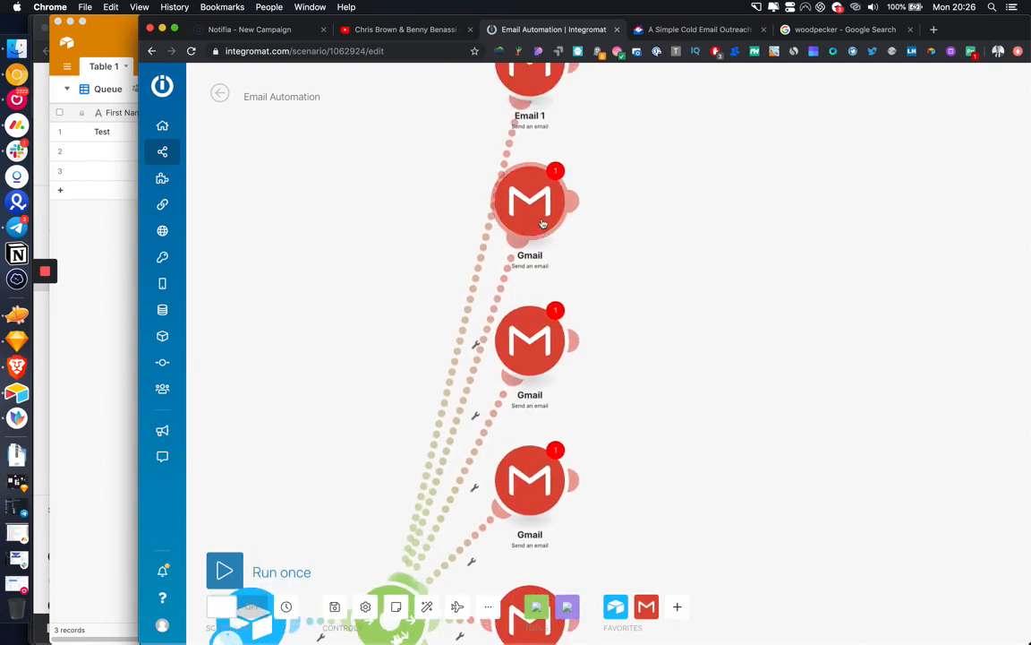
# Step: Rename the next two Gmail modules to Email 2 and Email 3
pyautogui.rightClick(543, 206)
pyautogui.click(598, 285)
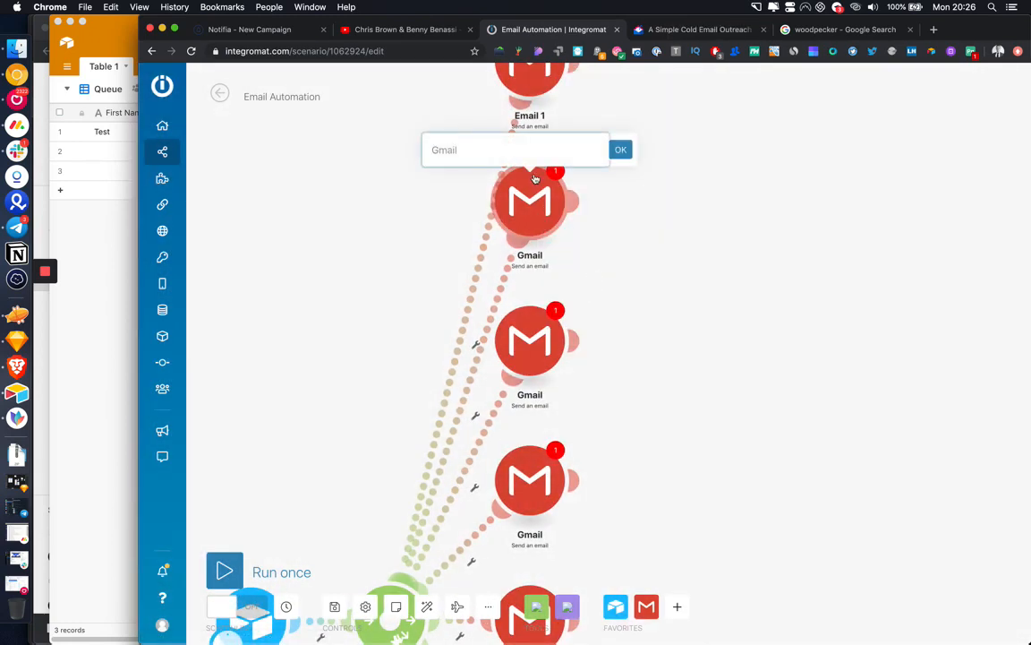
pyautogui.write('Email 2')
pyautogui.press('Return')
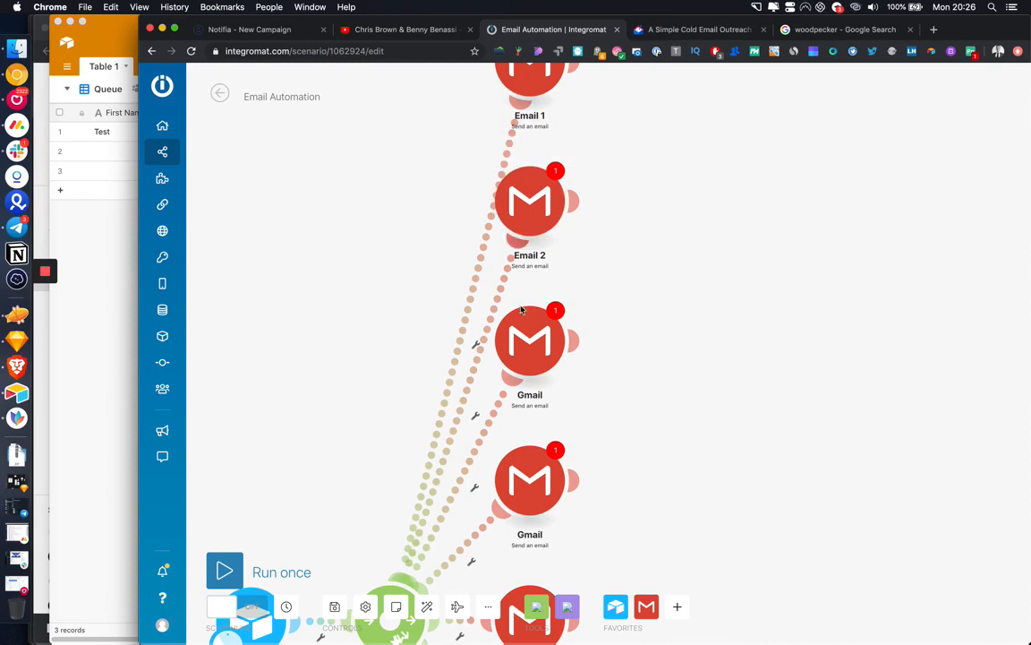
pyautogui.rightClick(531, 347)
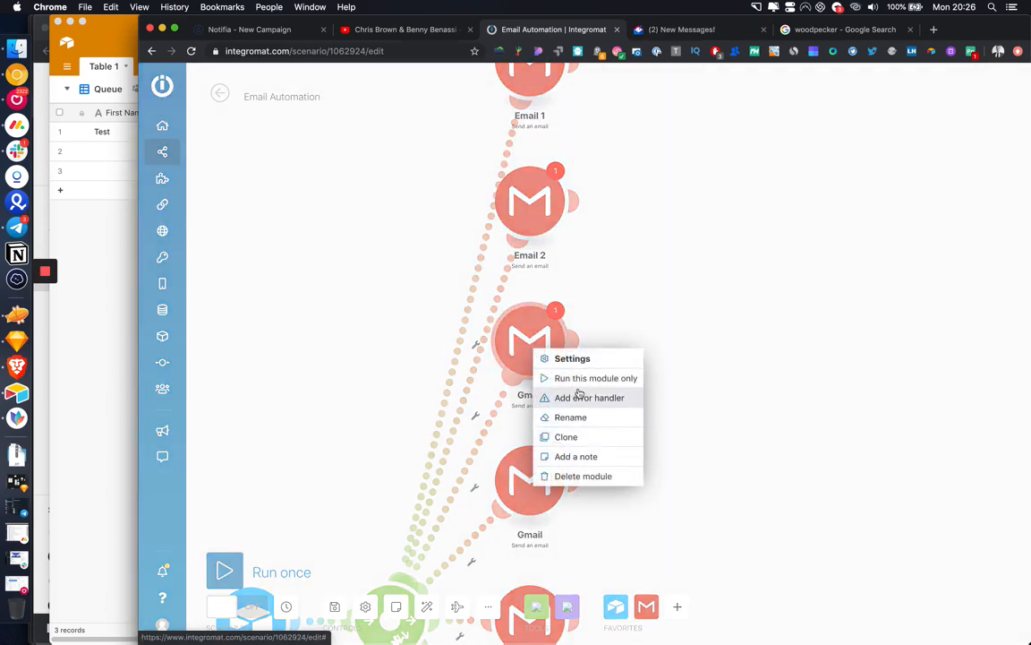
pyautogui.click(571, 417)
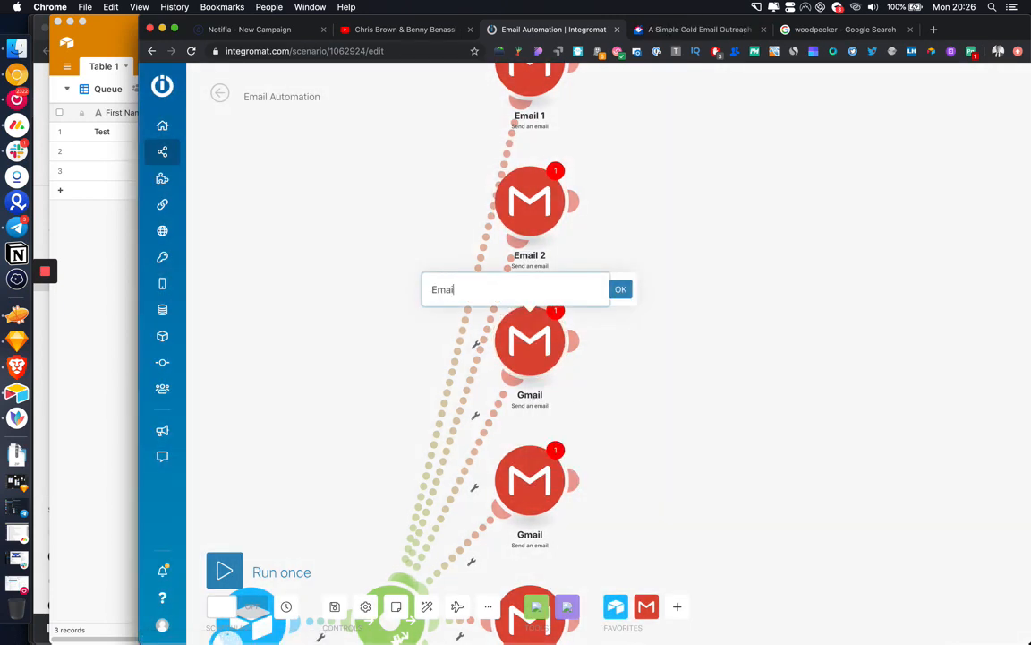
pyautogui.write('Email 3')
pyautogui.press('Return')
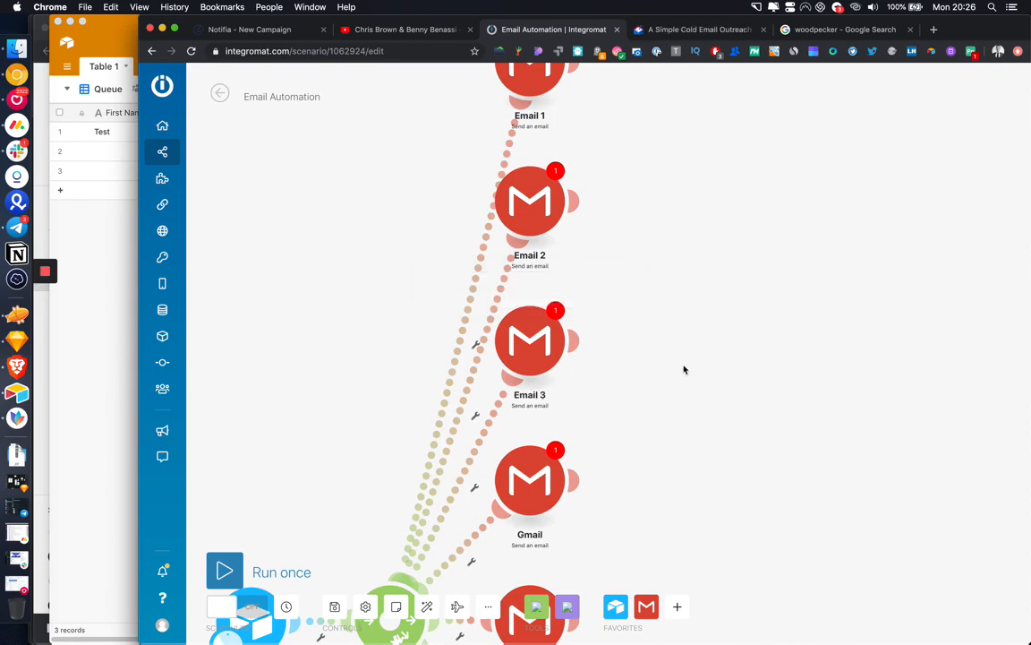
# Step: Rename the following two Gmail modules to Email 4 and Email 5
pyautogui.scroll(-5, 684, 368)
pyautogui.rightClick(542, 208)
pyautogui.click(578, 275)
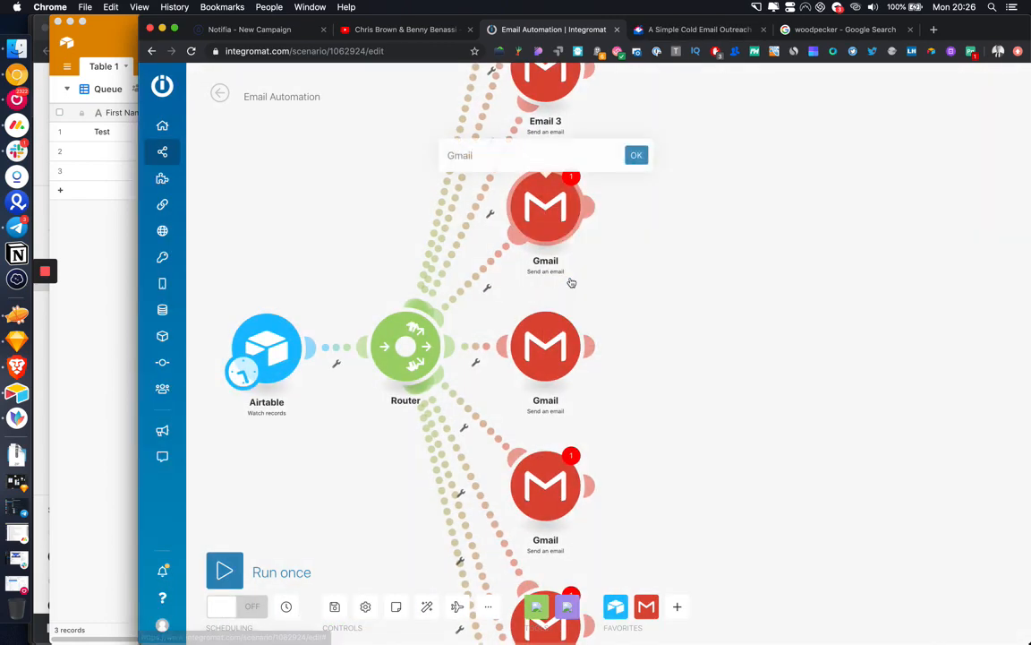
pyautogui.write('Email')
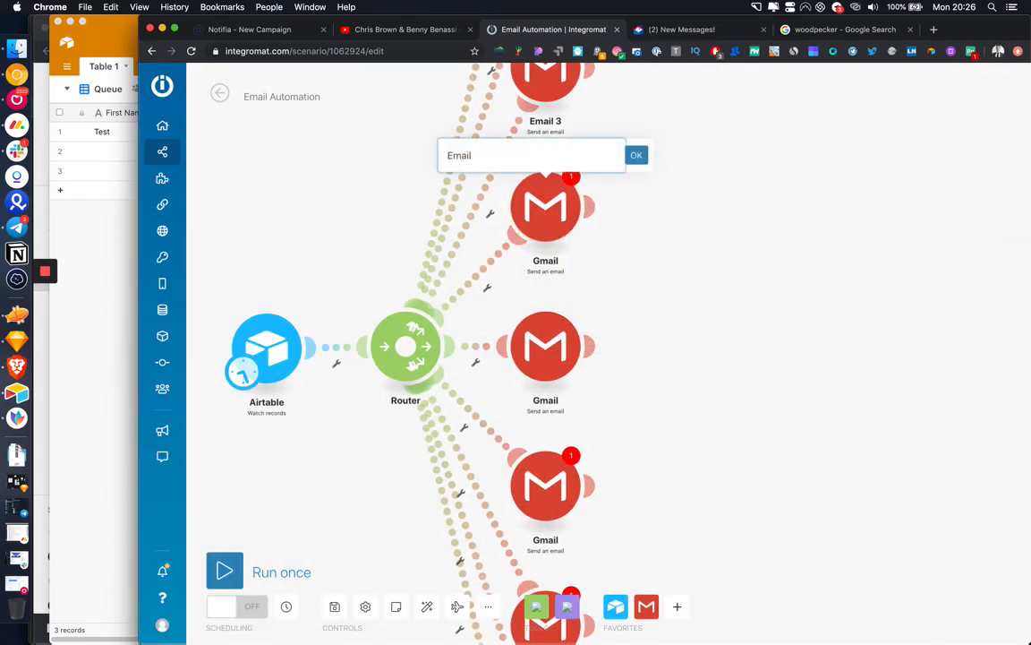
pyautogui.write(' 4')
pyautogui.press('Return')
pyautogui.rightClick(548, 347)
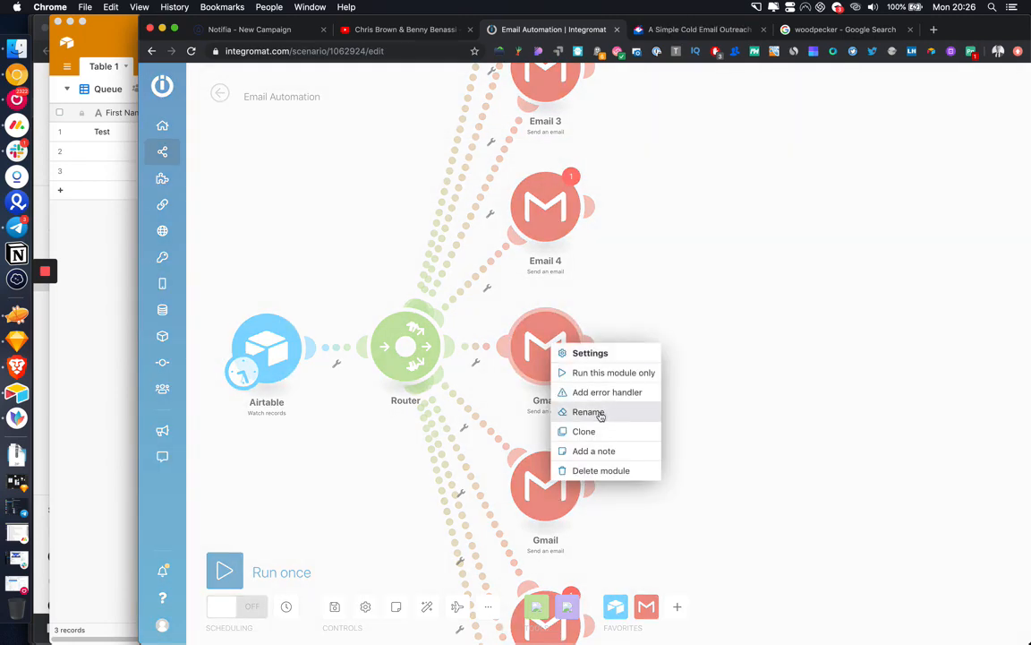
pyautogui.click(589, 412)
pyautogui.write('Email 5')
pyautogui.press('Return')
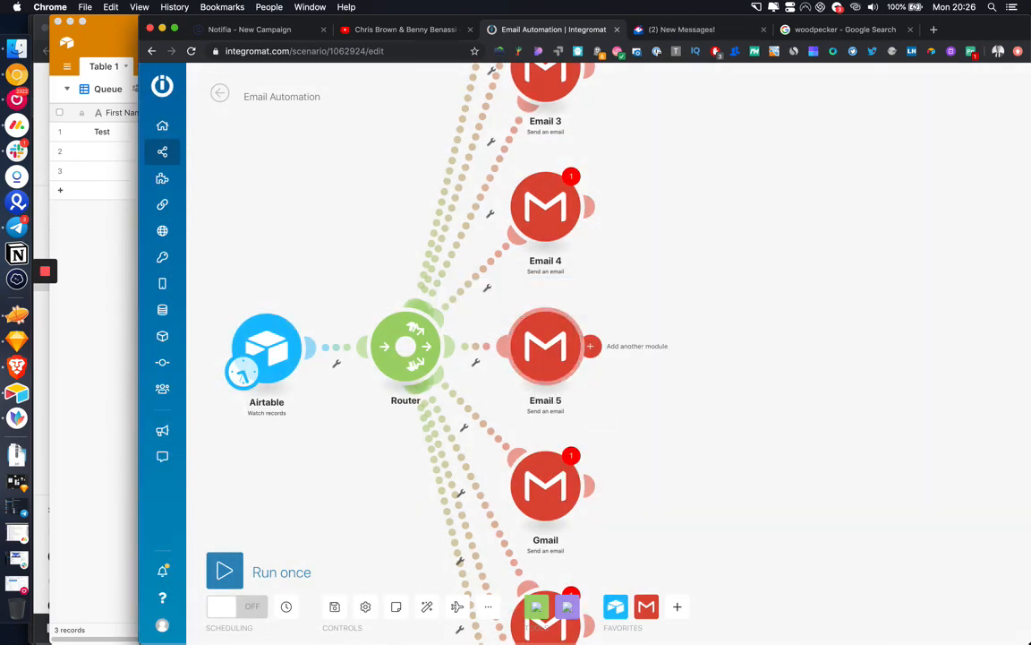
# Step: Rename the next two lower Gmail modules to Email 6 and Email 7
pyautogui.moveTo(686, 449); pyautogui.dragTo(677, 177)
pyautogui.rightClick(531, 261)
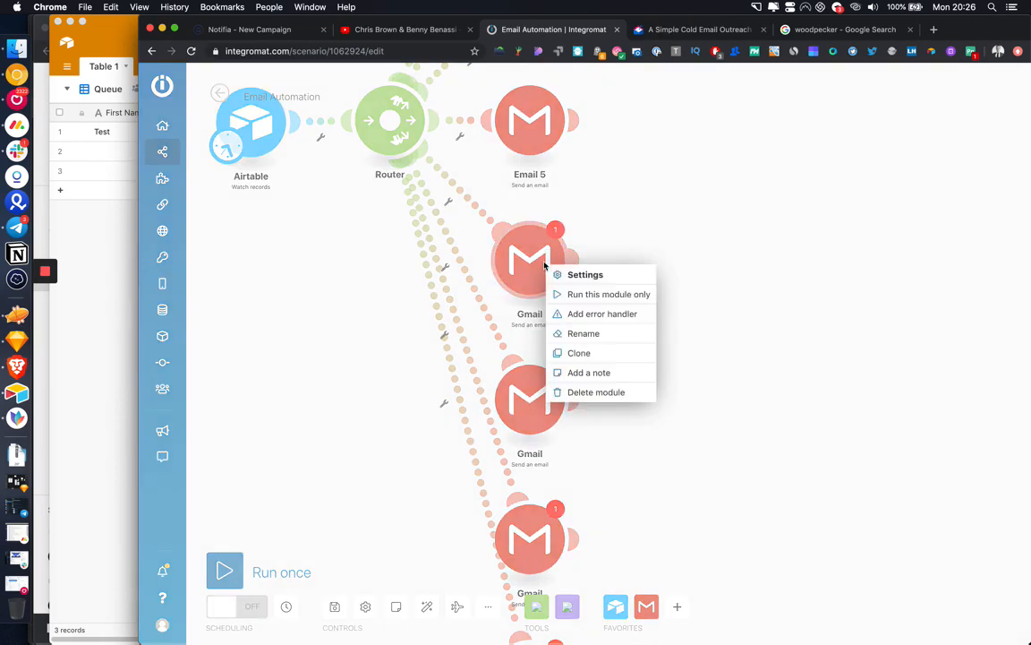
pyautogui.click(591, 333)
pyautogui.write('Email 6')
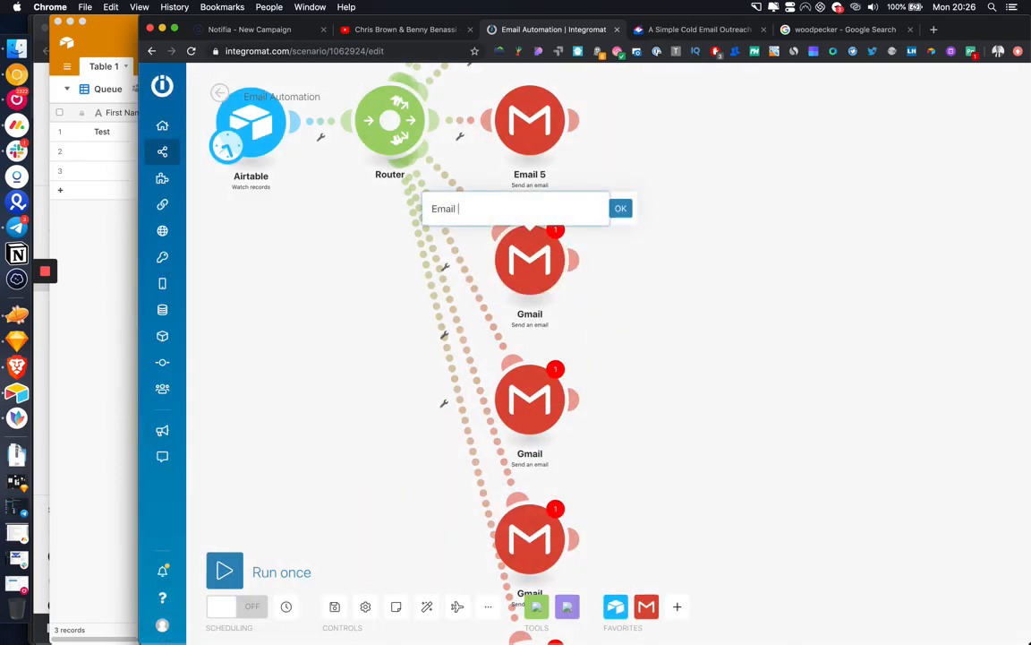
pyautogui.press('Return')
pyautogui.rightClick(535, 426)
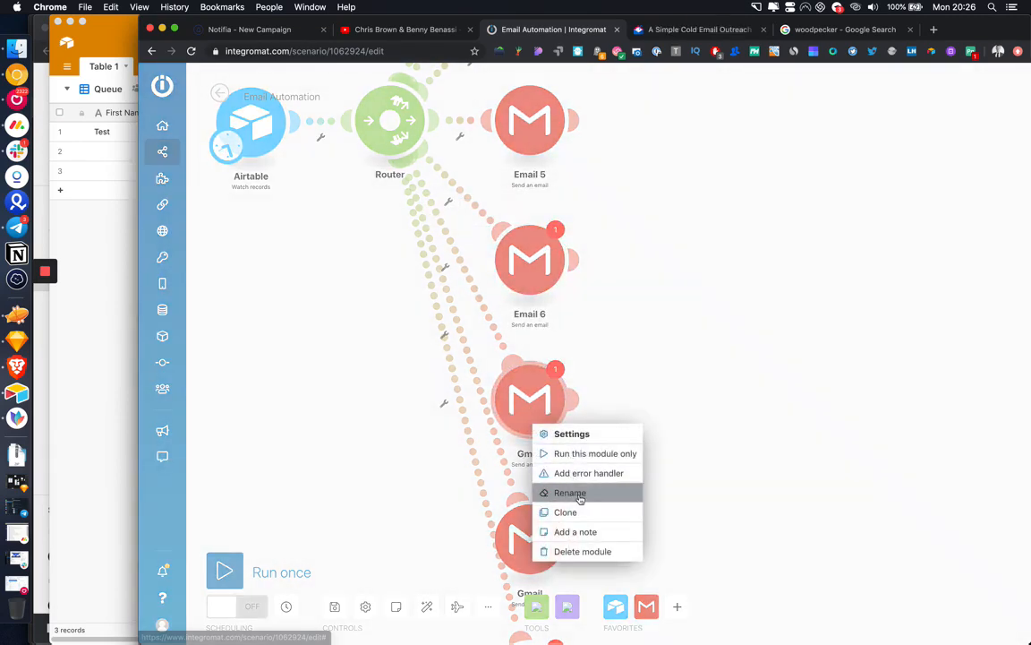
pyautogui.click(569, 493)
pyautogui.write('Email 7')
pyautogui.press('Return')
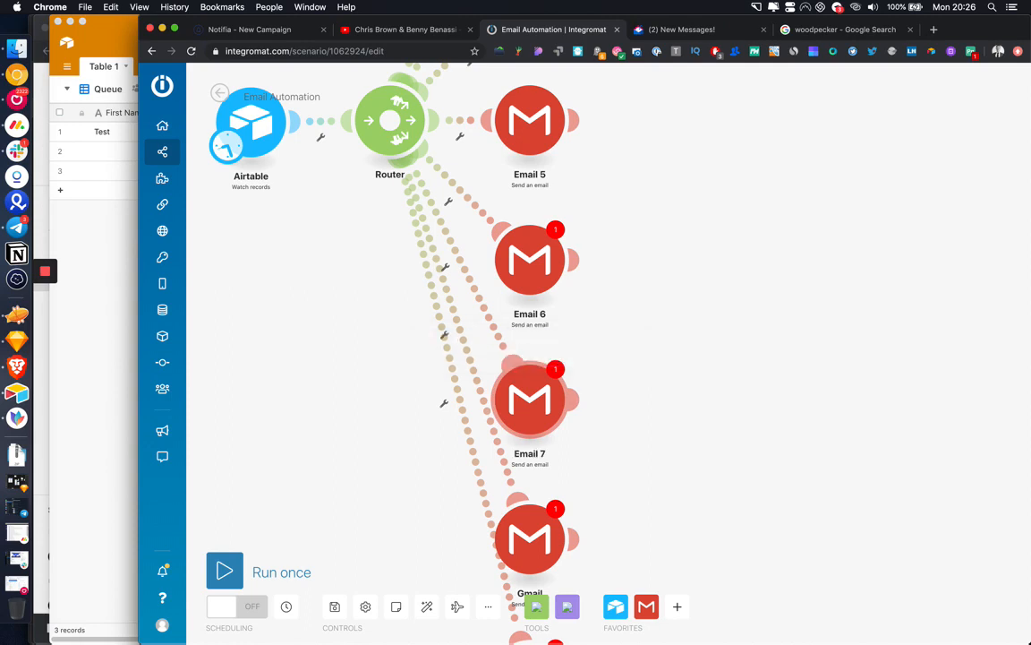
# Step: Rename the last two Gmail modules to Email 8 and Email 9, nudging Email 9
pyautogui.scroll(-4, 555, 298)
pyautogui.rightClick(528, 363)
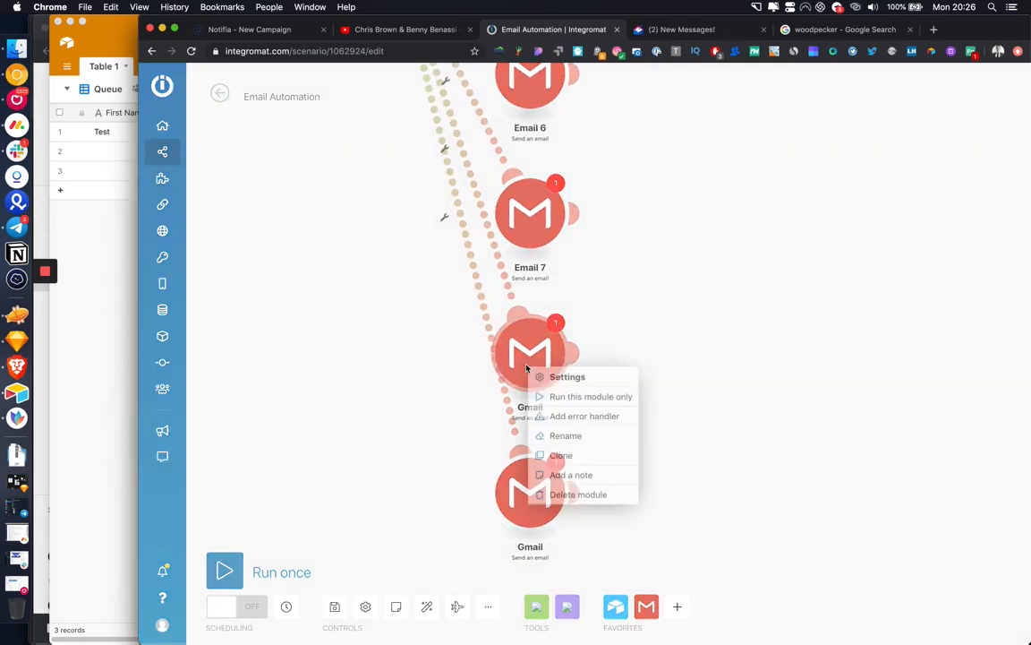
pyautogui.click(571, 432)
pyautogui.write('Email 8')
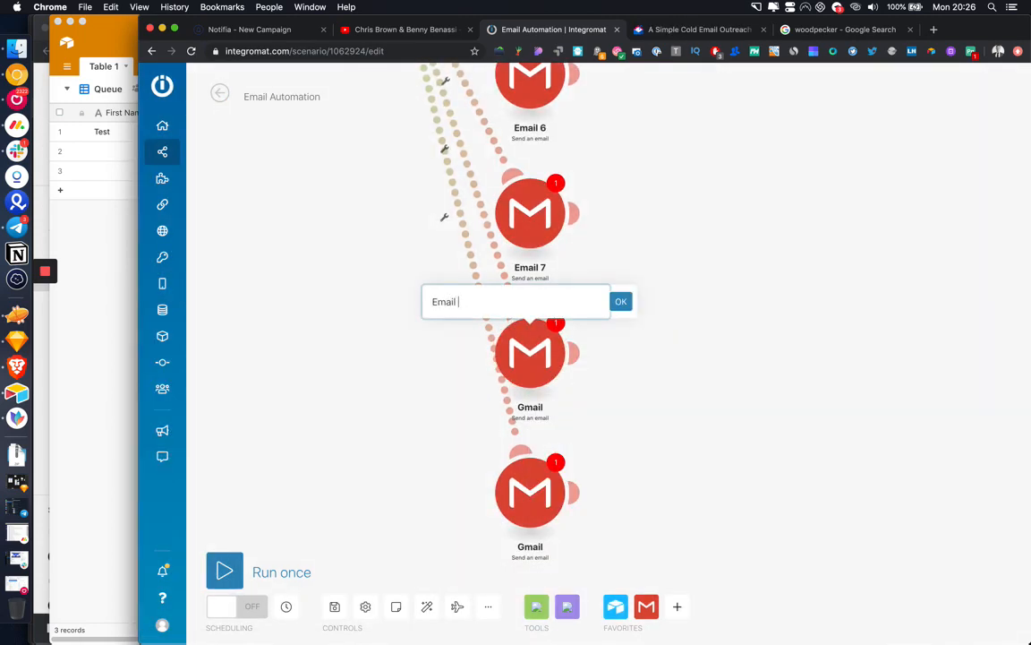
pyautogui.press('Return')
pyautogui.rightClick(537, 496)
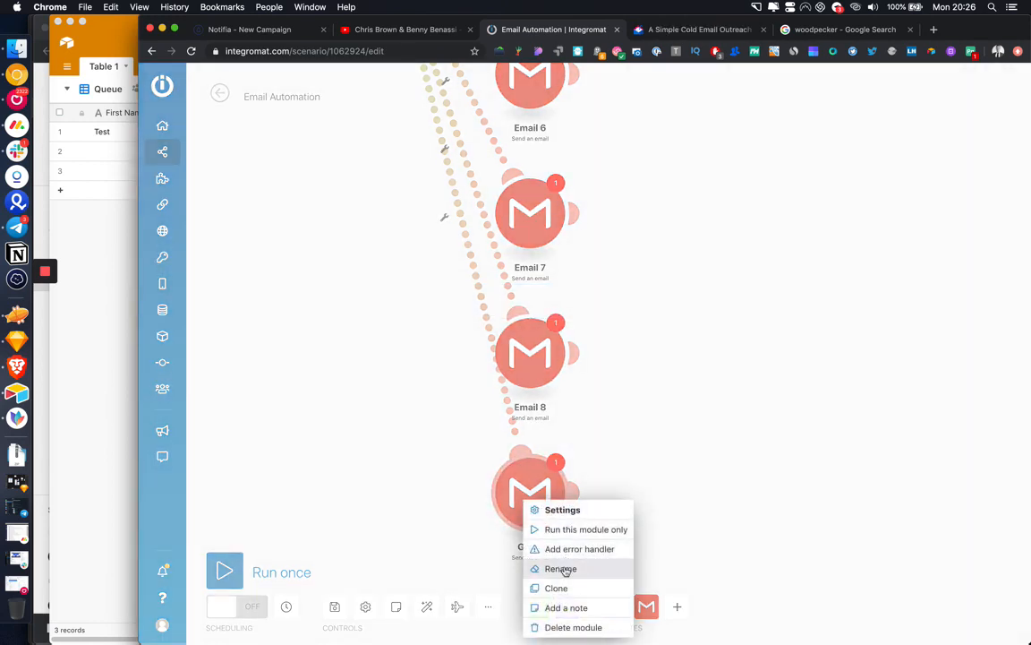
pyautogui.click(566, 568)
pyautogui.write('Email 9')
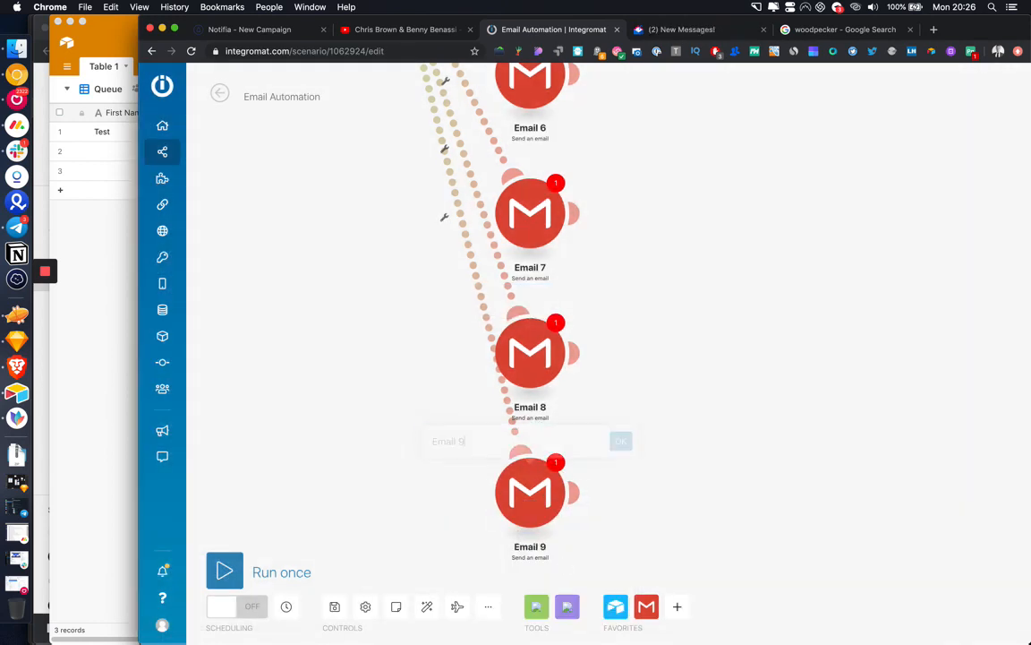
pyautogui.press('Return')
pyautogui.moveTo(541, 502); pyautogui.dragTo(534, 507)
# Step: In Airtable's Email Outreach table, add a new field after Email 8 and enter its name
pyautogui.click(86, 408)
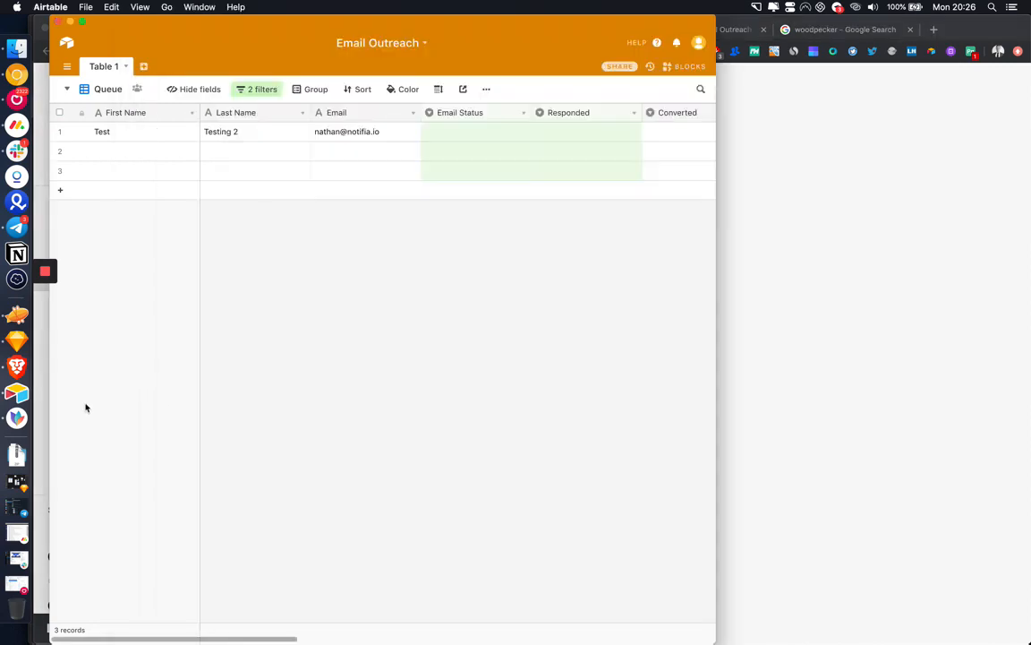
pyautogui.hscroll(10, 499, 159)
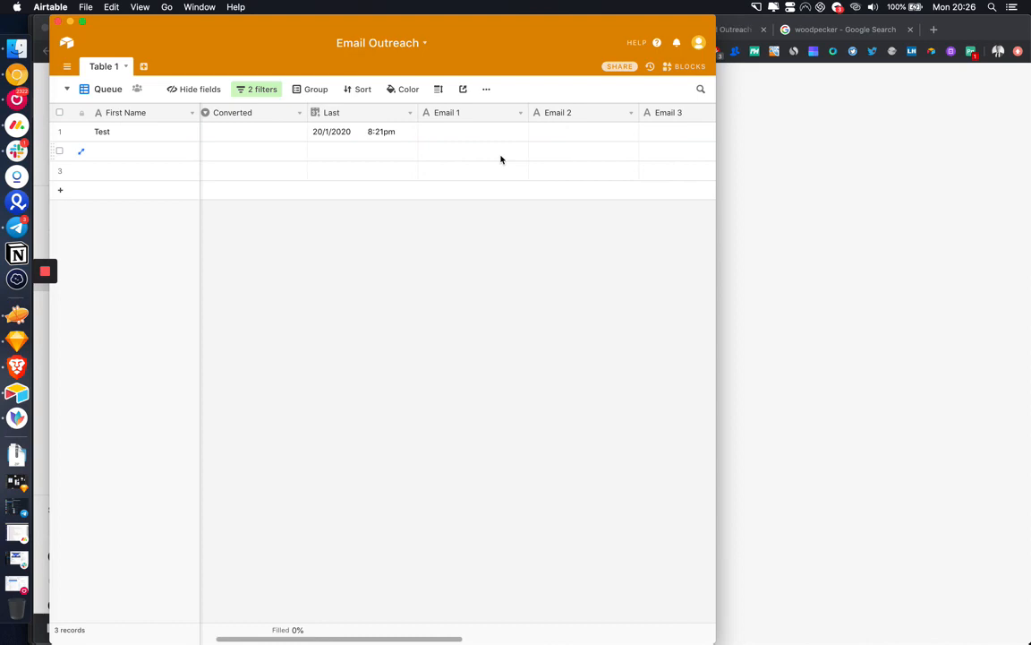
pyautogui.hscroll(10, 383, 138)
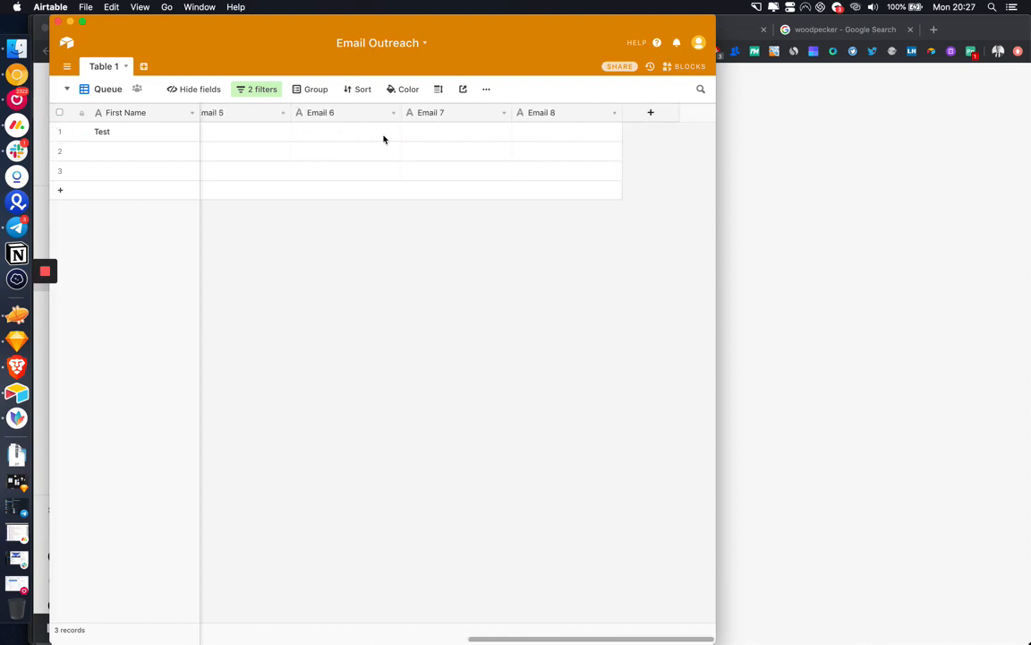
pyautogui.click(640, 116)
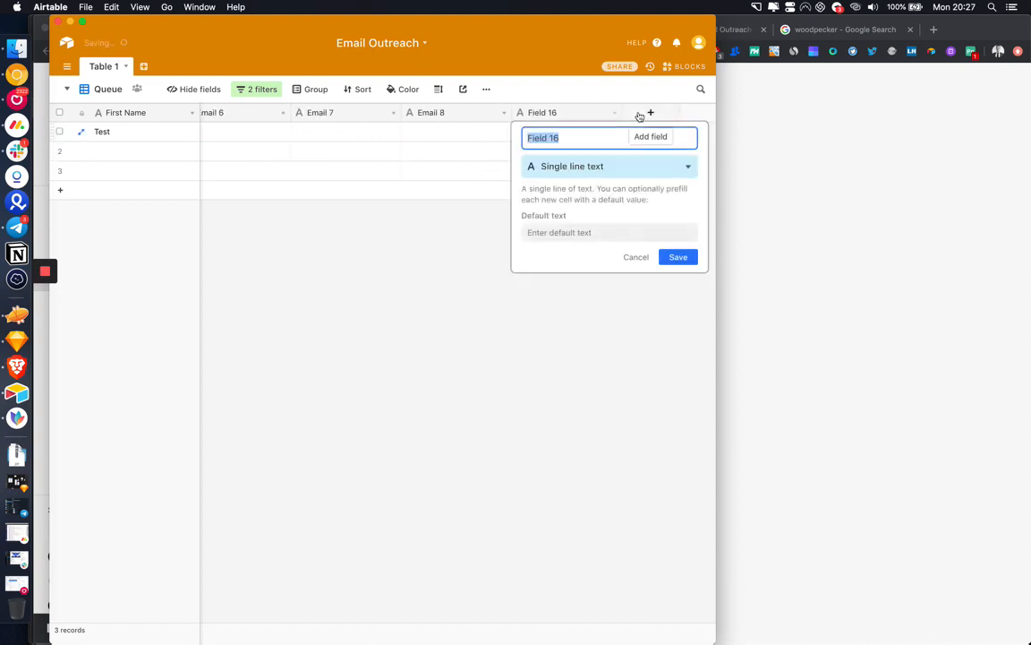
pyautogui.write('Last')
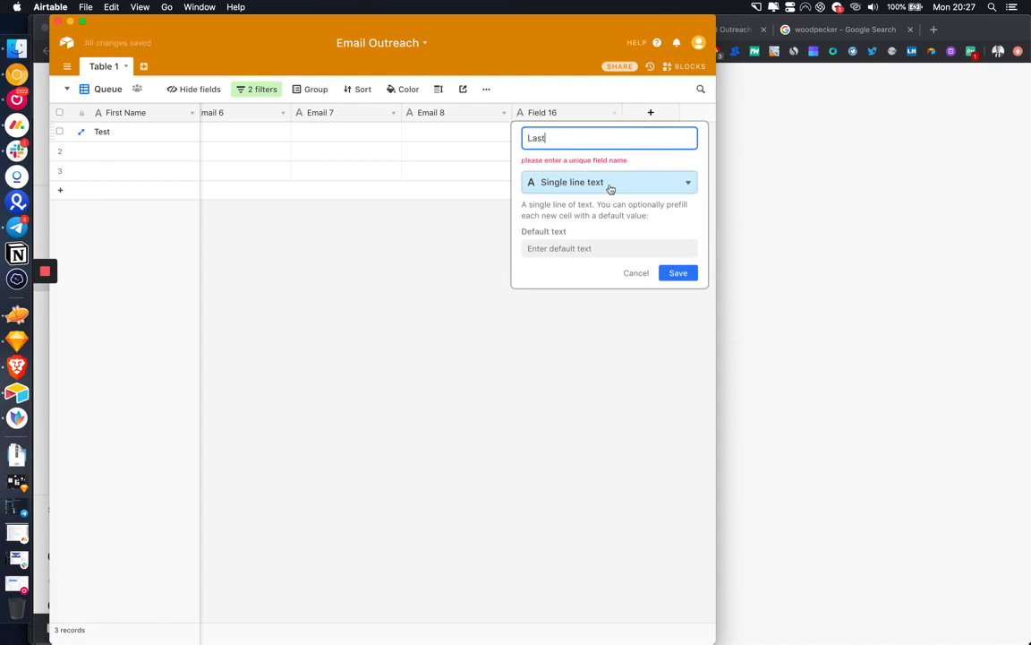
pyautogui.write('Email Sent')
pyautogui.write('1')
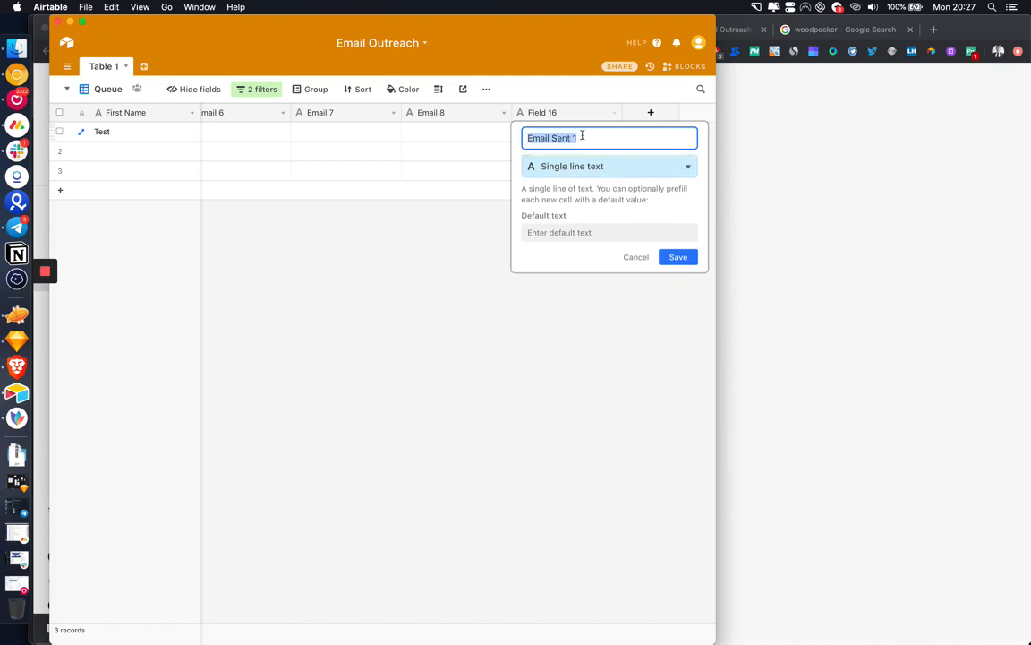
# Step: Make the new field a Last modified time field tracking specific fields, starting with Email 1
pyautogui.click(584, 167)
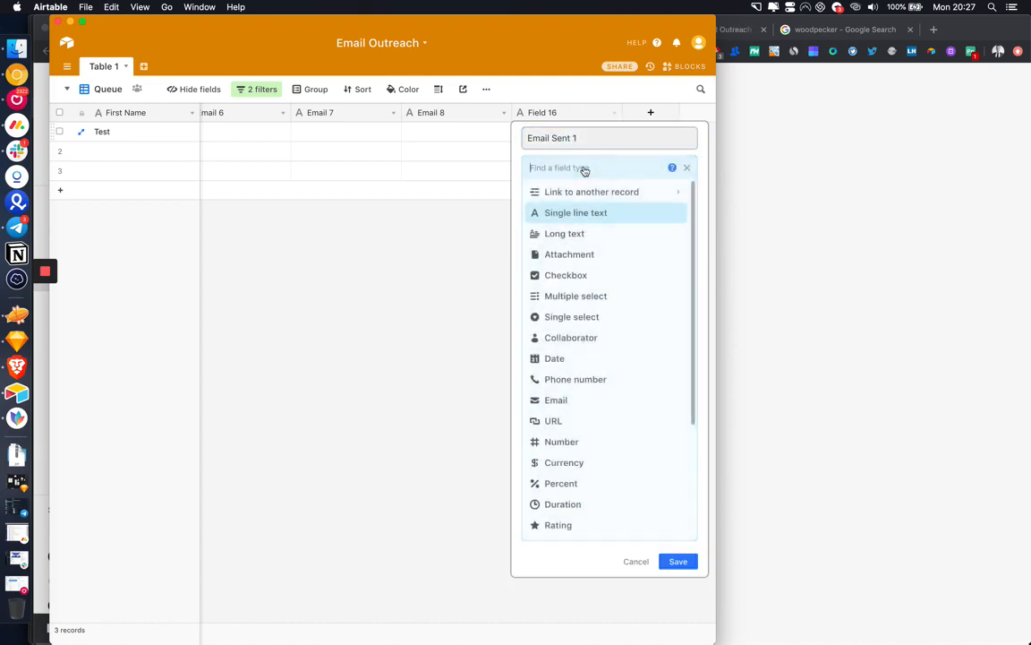
pyautogui.write('la')
pyautogui.click(577, 195)
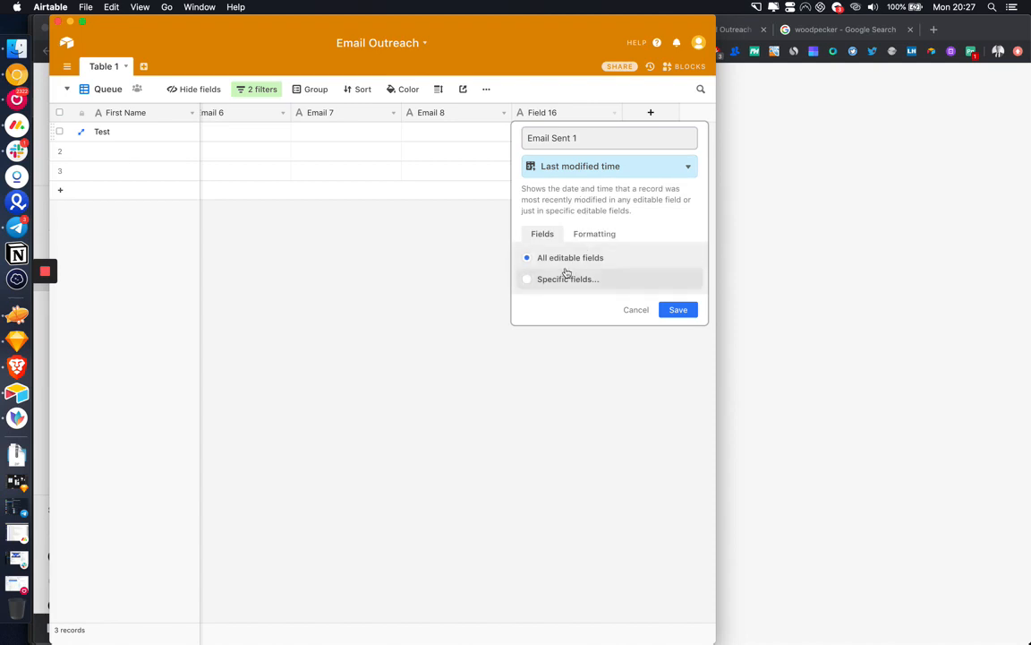
pyautogui.click(564, 278)
pyautogui.click(324, 340)
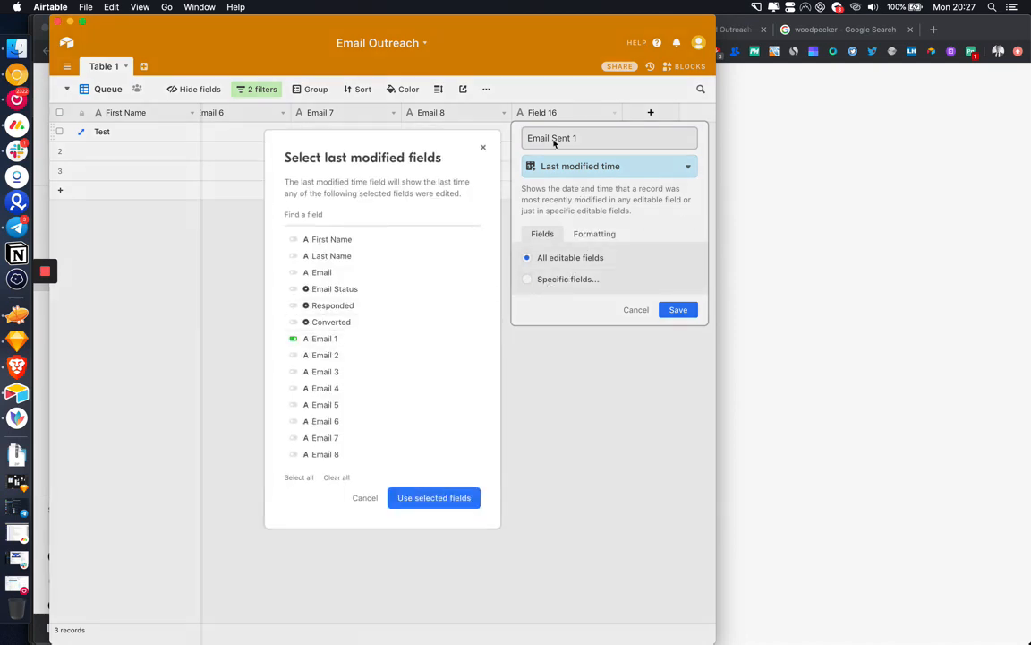
pyautogui.click(445, 498)
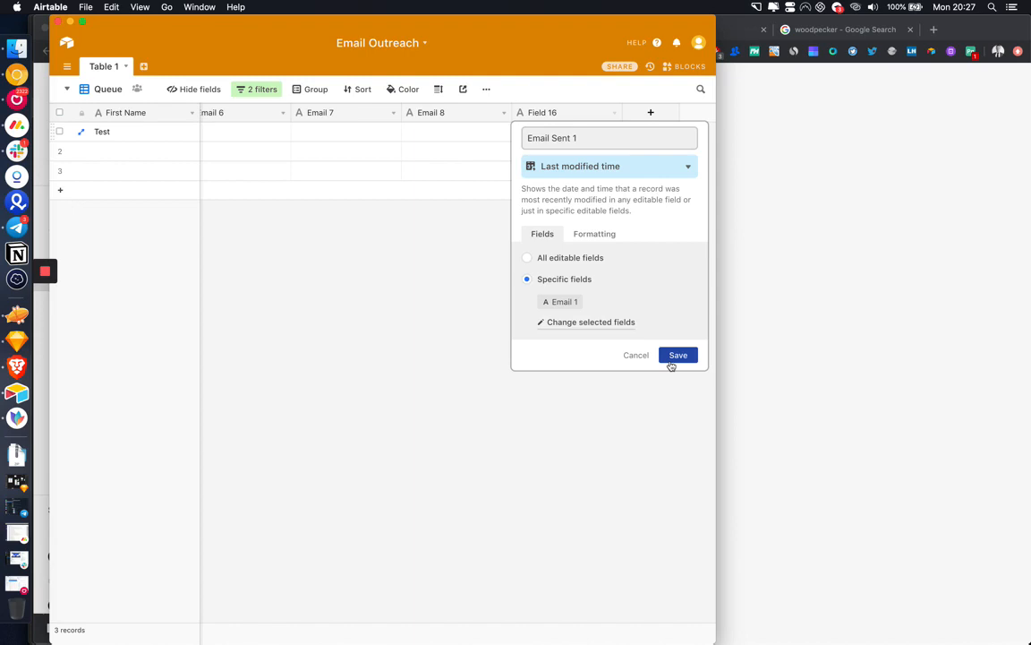
# Step: Extend the tracked fields to Email 1 through Email 8 and save the field
pyautogui.click(570, 324)
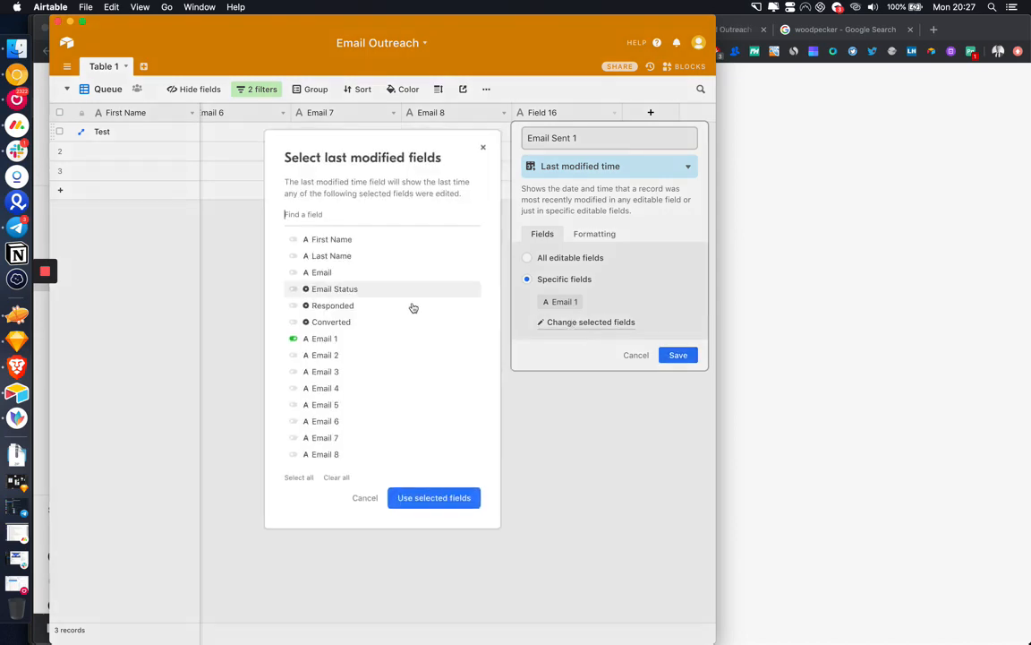
pyautogui.click(293, 454)
pyautogui.click(294, 437)
pyautogui.click(293, 421)
pyautogui.click(294, 404)
pyautogui.click(294, 388)
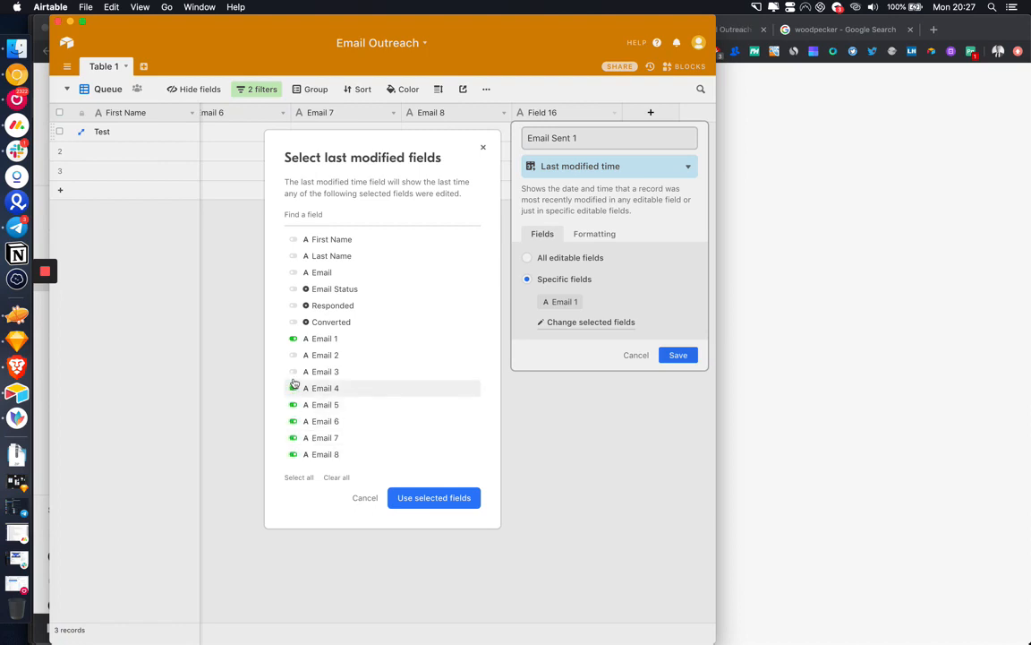
pyautogui.click(294, 370)
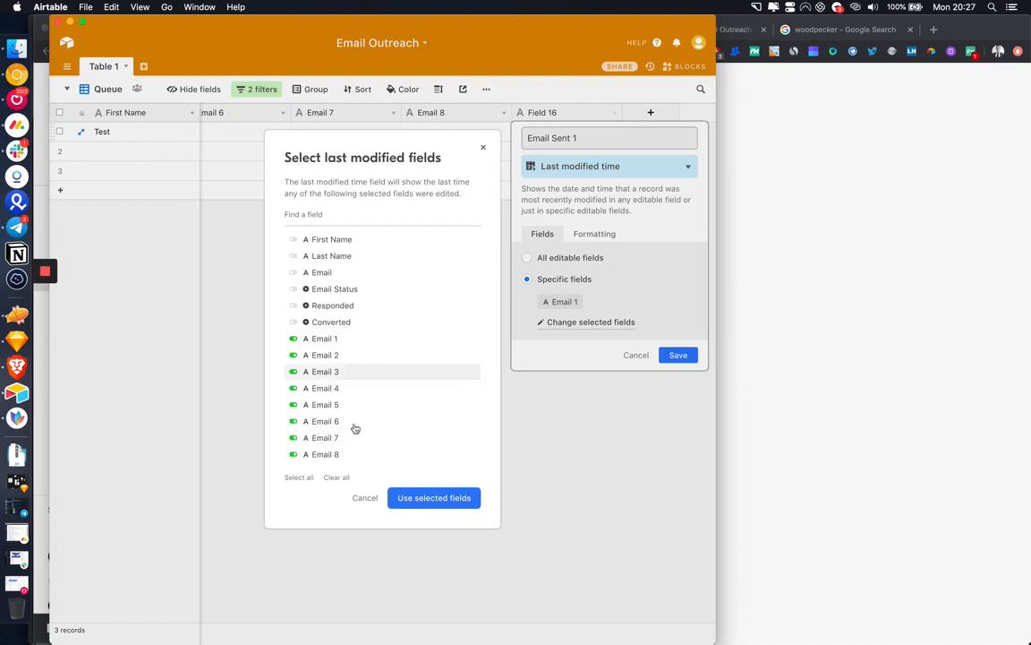
pyautogui.click(453, 498)
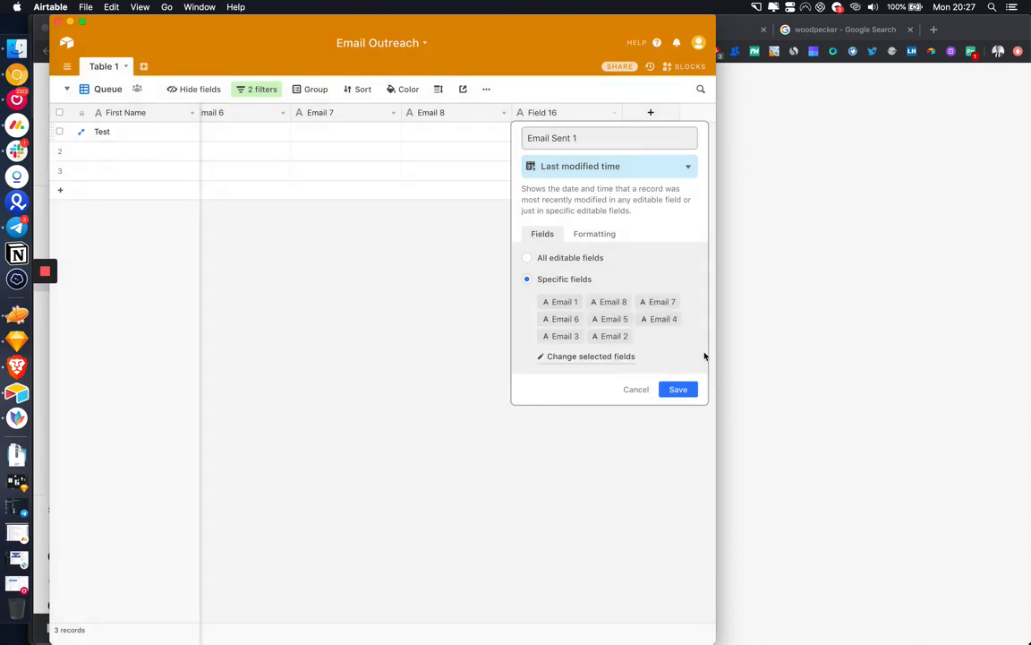
pyautogui.click(680, 391)
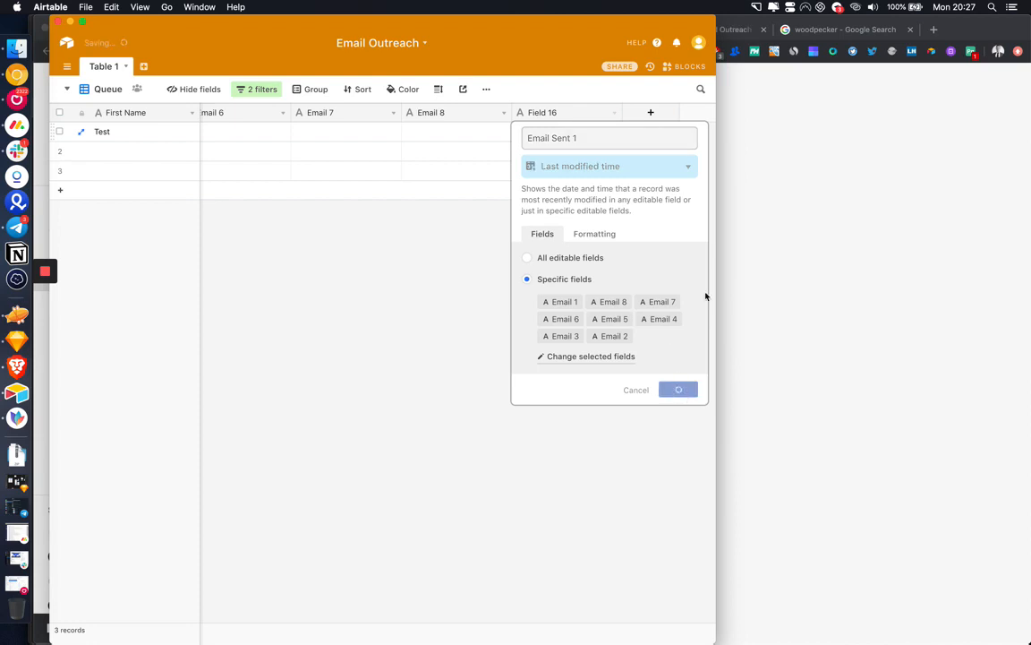
# Step: Rename the new field to 'Last Email Sent' and save it
pyautogui.click(614, 113)
pyautogui.click(586, 133)
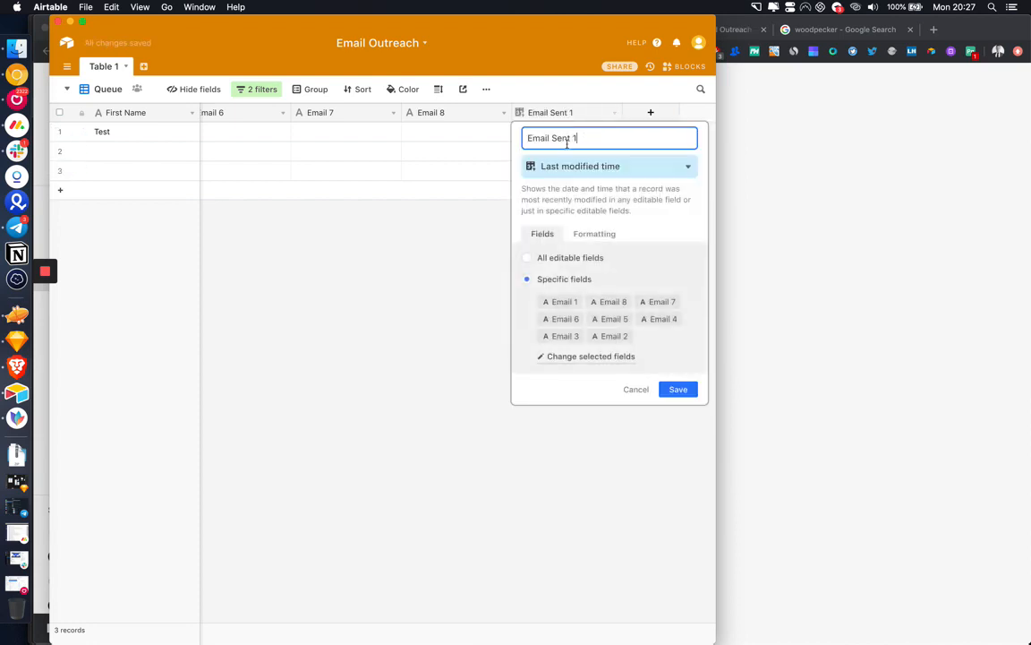
pyautogui.tripleClick(565, 140)
pyautogui.write('Last Email Sent')
pyautogui.press('Return')
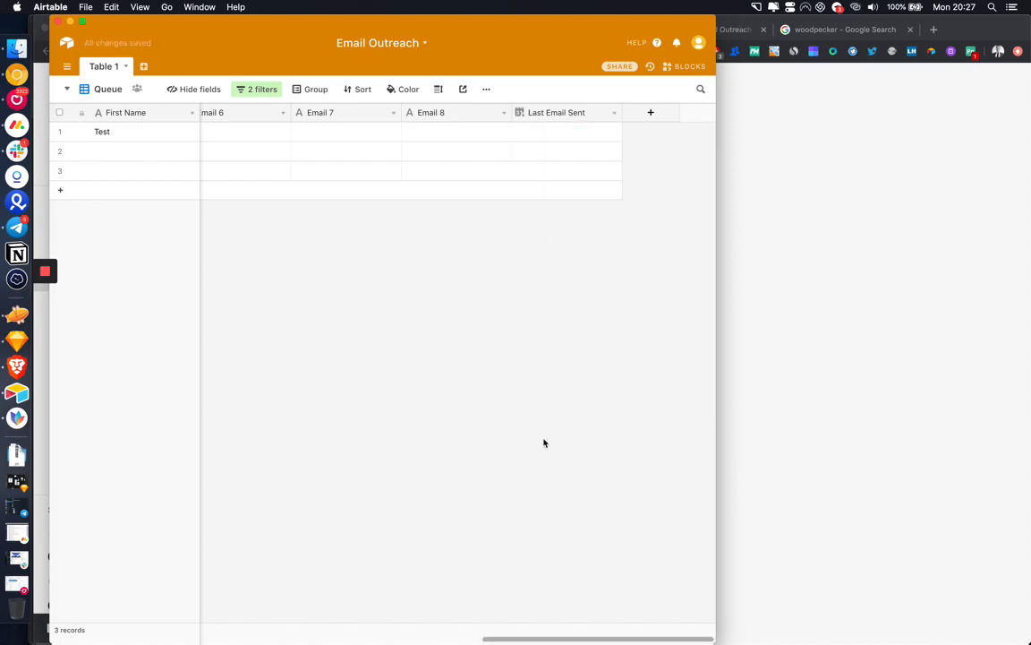
pyautogui.click(877, 364)
# Step: Move Email 9, Email 8 and Email 6 modules downward, away from the router
pyautogui.scroll(5, 681, 358)
pyautogui.scroll(8, 675, 428)
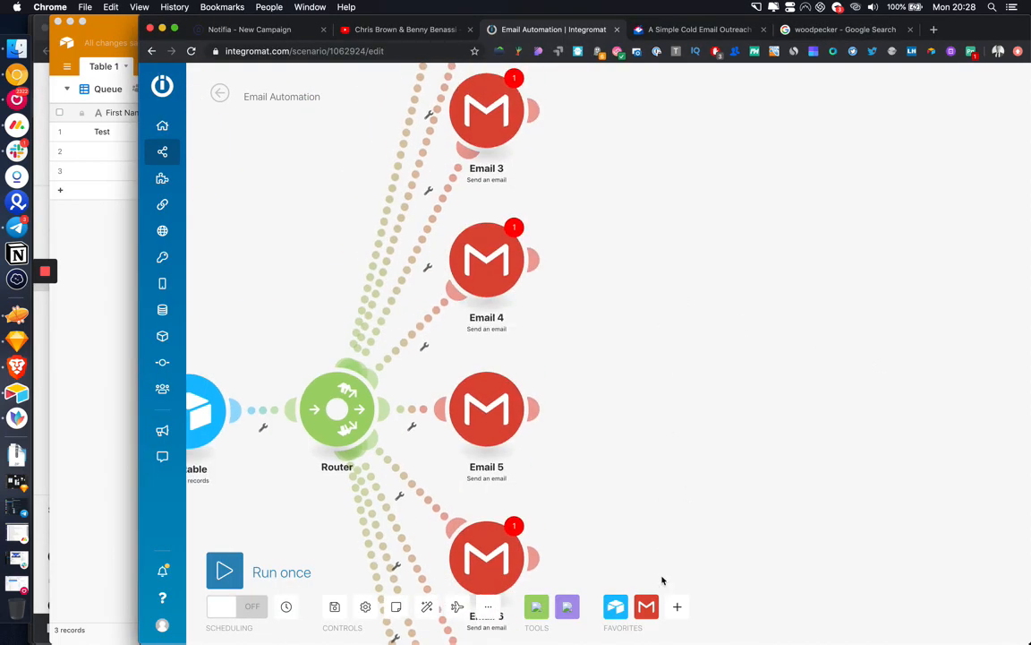
pyautogui.scroll(-5, 592, 361)
pyautogui.scroll(-4, 592, 361)
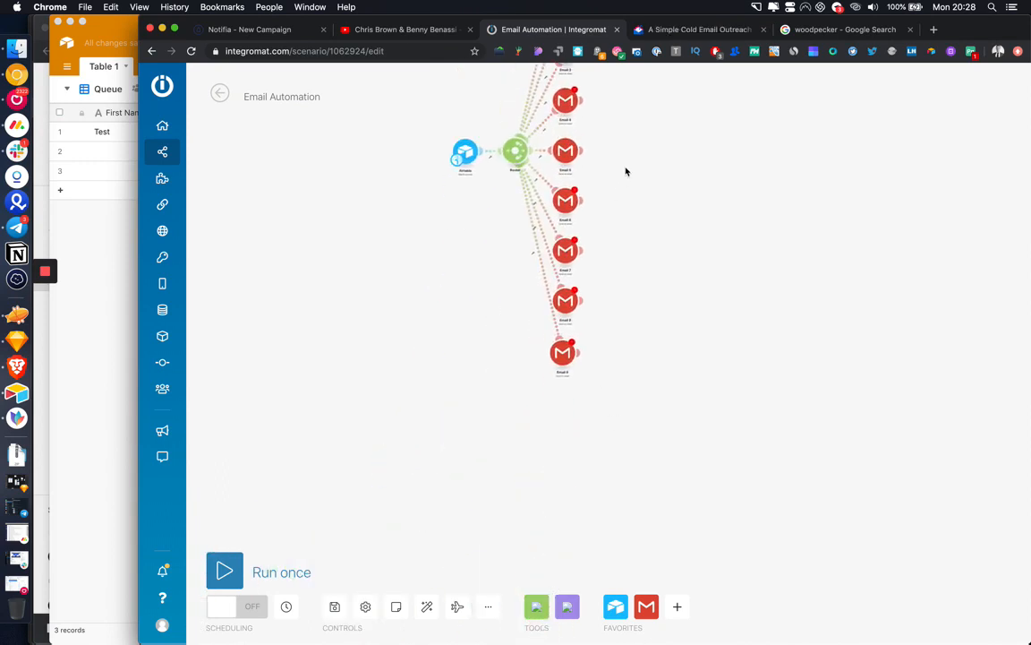
pyautogui.moveTo(556, 360); pyautogui.dragTo(473, 400)
pyautogui.moveTo(562, 305); pyautogui.dragTo(543, 403)
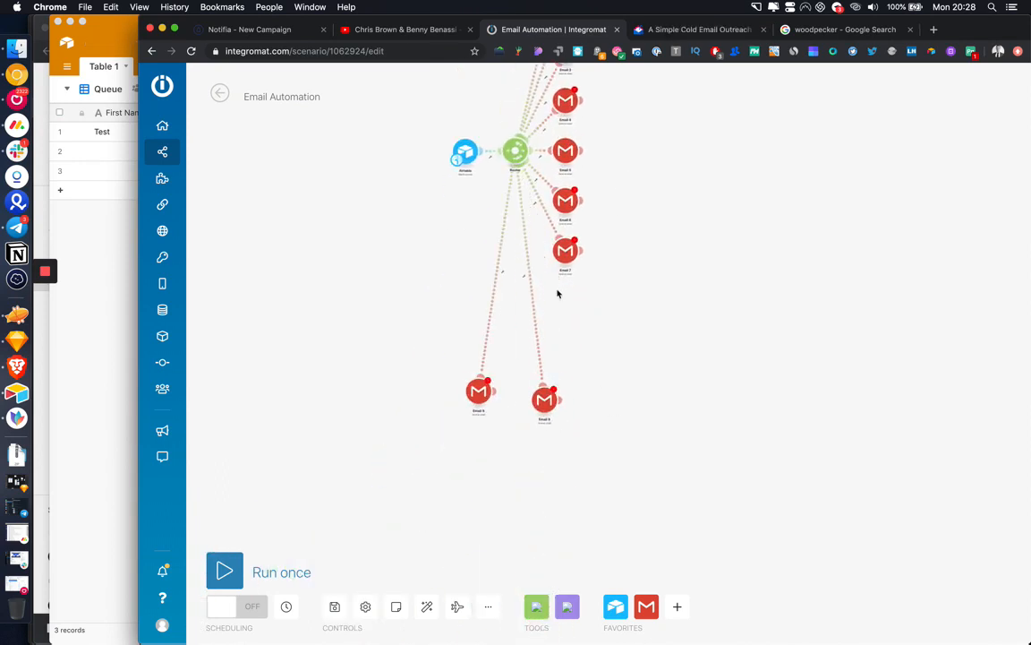
pyautogui.moveTo(566, 262); pyautogui.dragTo(621, 296)
# Step: Spread the Email 5, Email 4, Email 3 and Email 2 modules further out to the right
pyautogui.scroll(2, 609, 232)
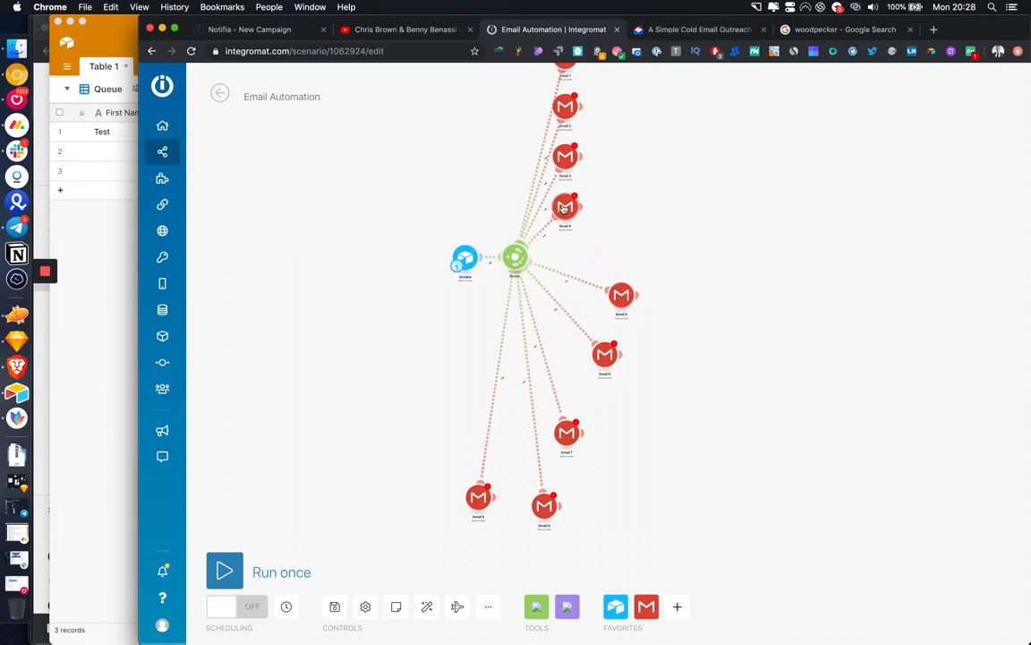
pyautogui.moveTo(565, 208); pyautogui.dragTo(622, 239)
pyautogui.moveTo(567, 159); pyautogui.dragTo(626, 194)
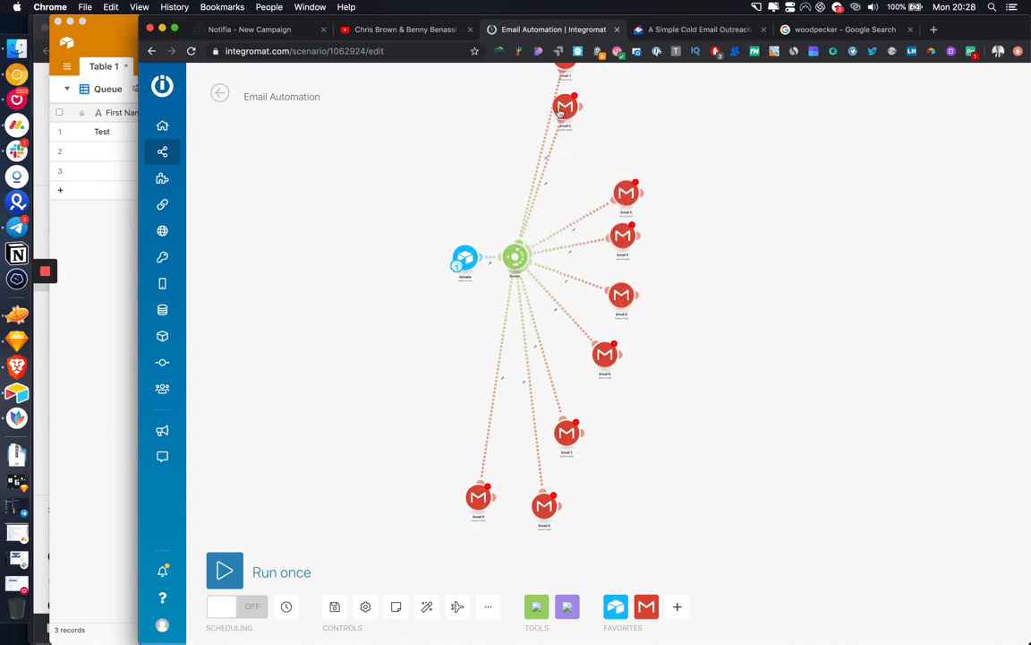
pyautogui.moveTo(564, 108); pyautogui.dragTo(605, 134)
# Step: Check a router route's options, then pan so the whole router fan is in view
pyautogui.scroll(5, 571, 145)
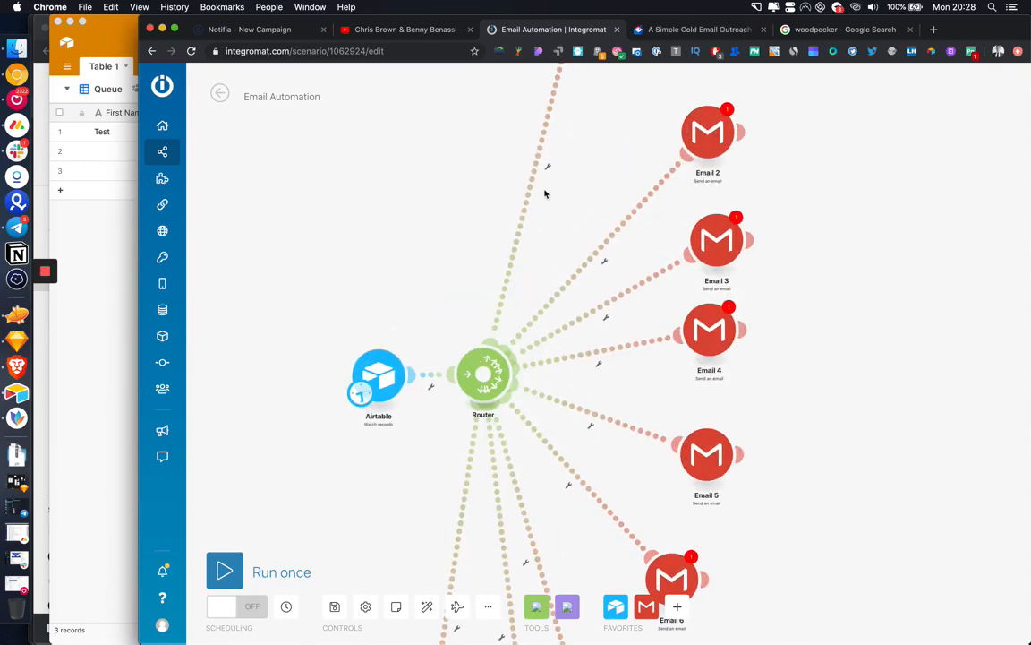
pyautogui.click(548, 168)
pyautogui.click(455, 196)
pyautogui.scroll(-10, 454, 195)
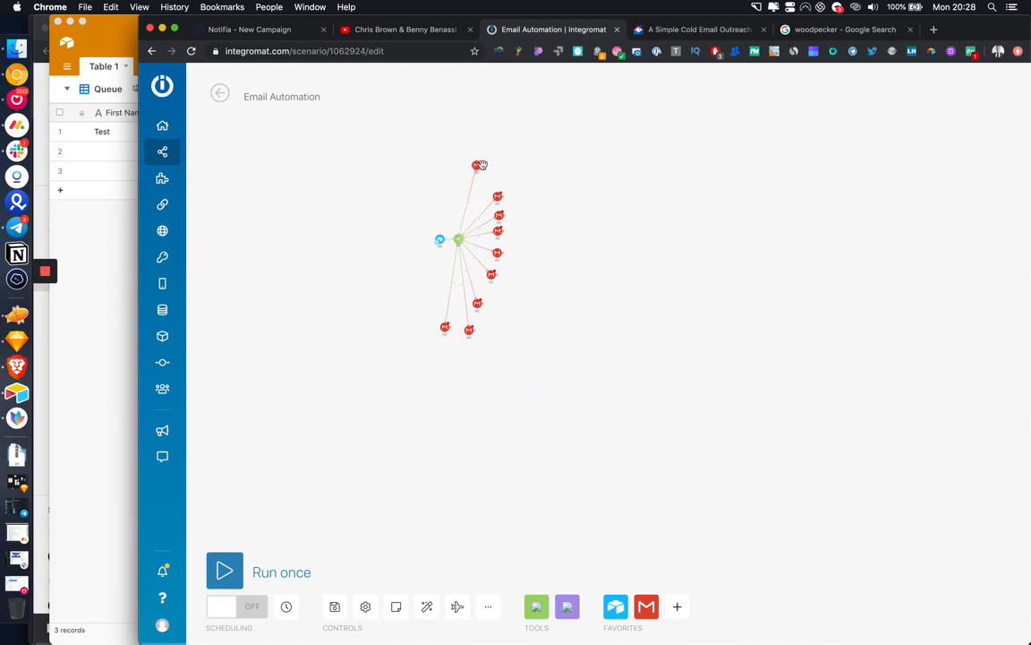
pyautogui.scroll(5, 480, 165)
pyautogui.moveTo(465, 302); pyautogui.dragTo(486, 201)
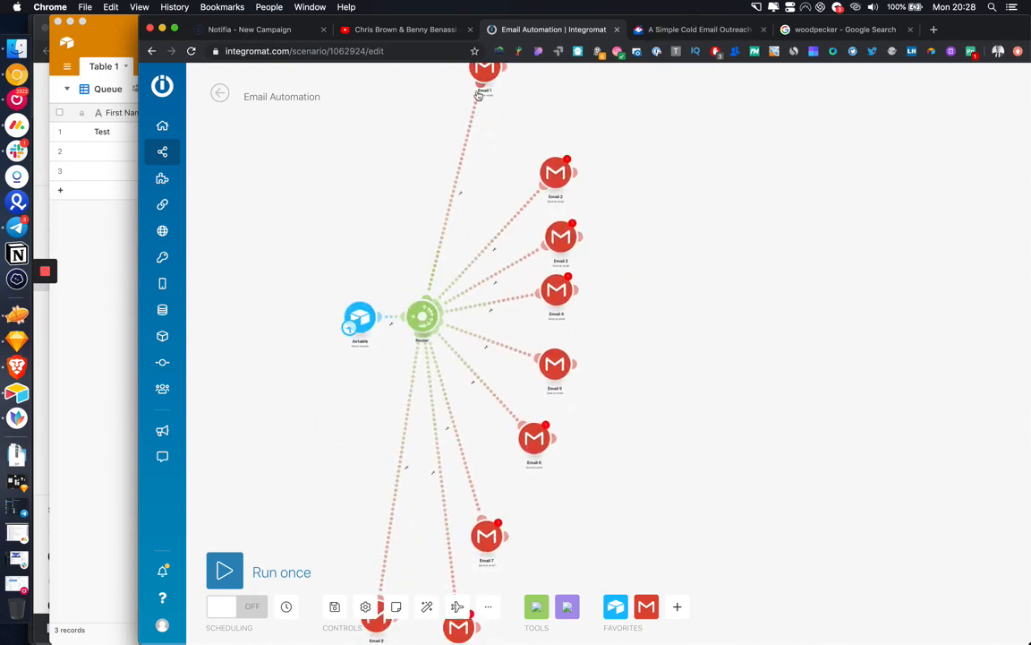
# Step: Filter the Email 1 route with the condition Email 1 Does not exist
pyautogui.click(455, 195)
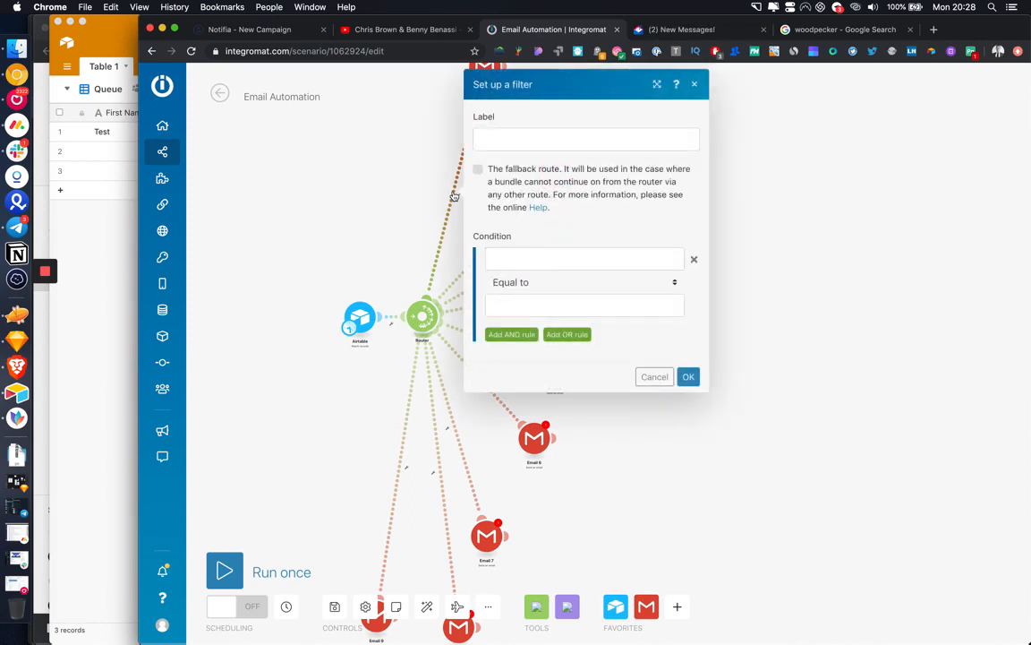
pyautogui.click(524, 266)
pyautogui.click(727, 295)
pyautogui.click(561, 283)
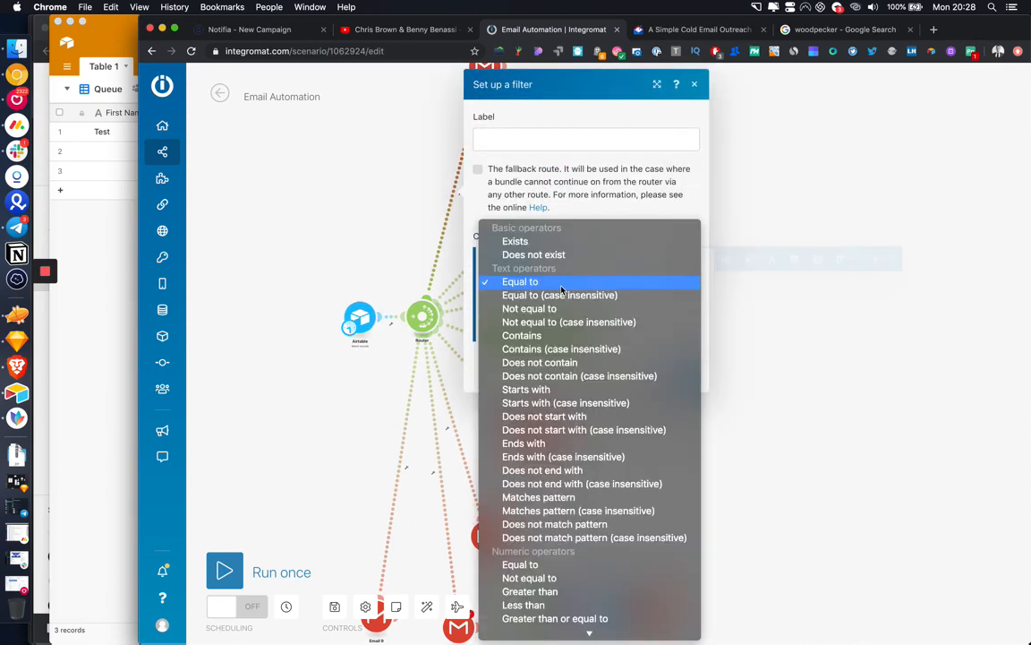
pyautogui.click(557, 256)
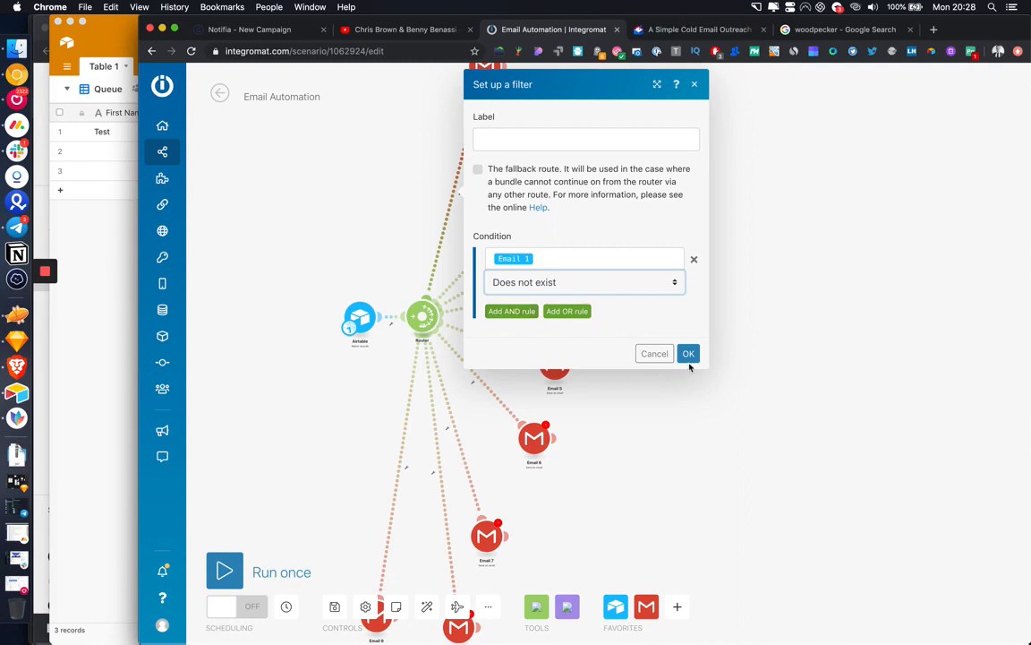
pyautogui.click(689, 354)
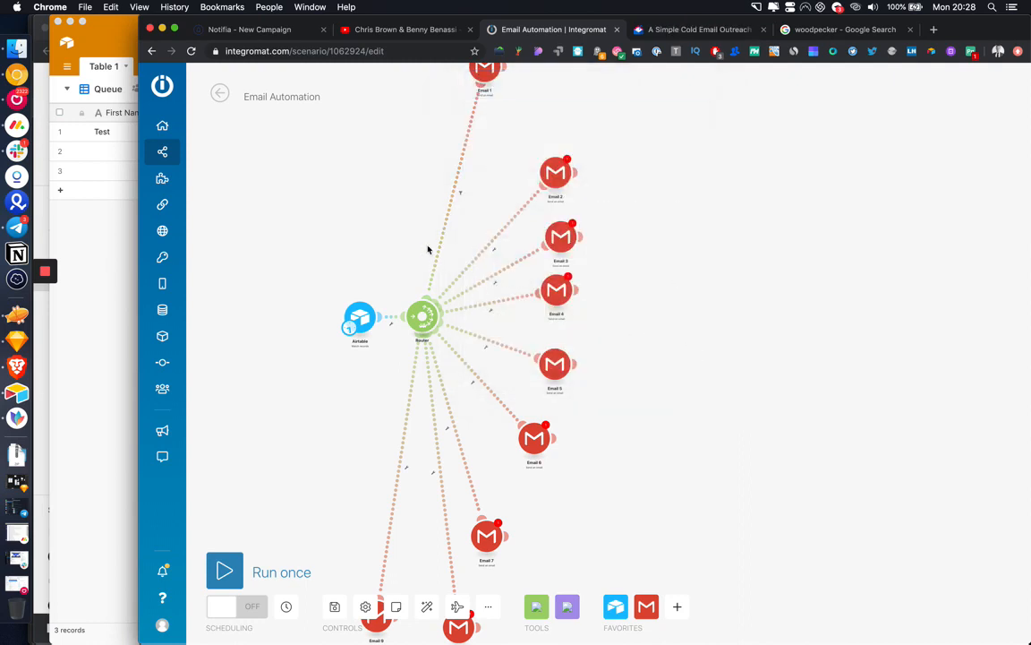
# Step: Filter the Email 2 route with Email 1 Exists AND Email 2 Does not exist
pyautogui.click(496, 247)
pyautogui.click(544, 276)
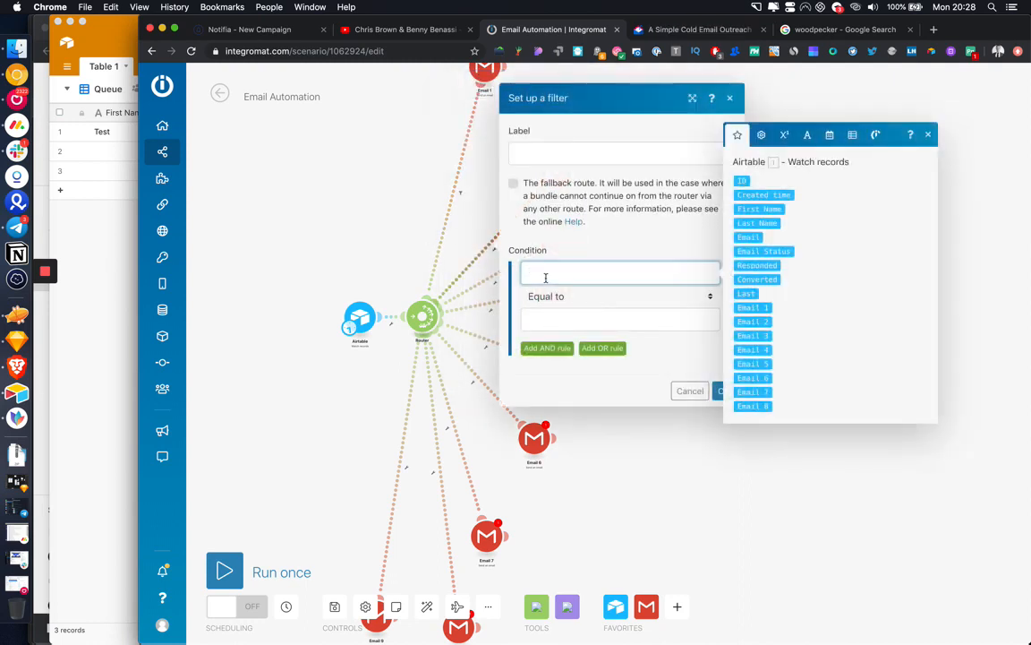
pyautogui.click(760, 307)
pyautogui.click(605, 295)
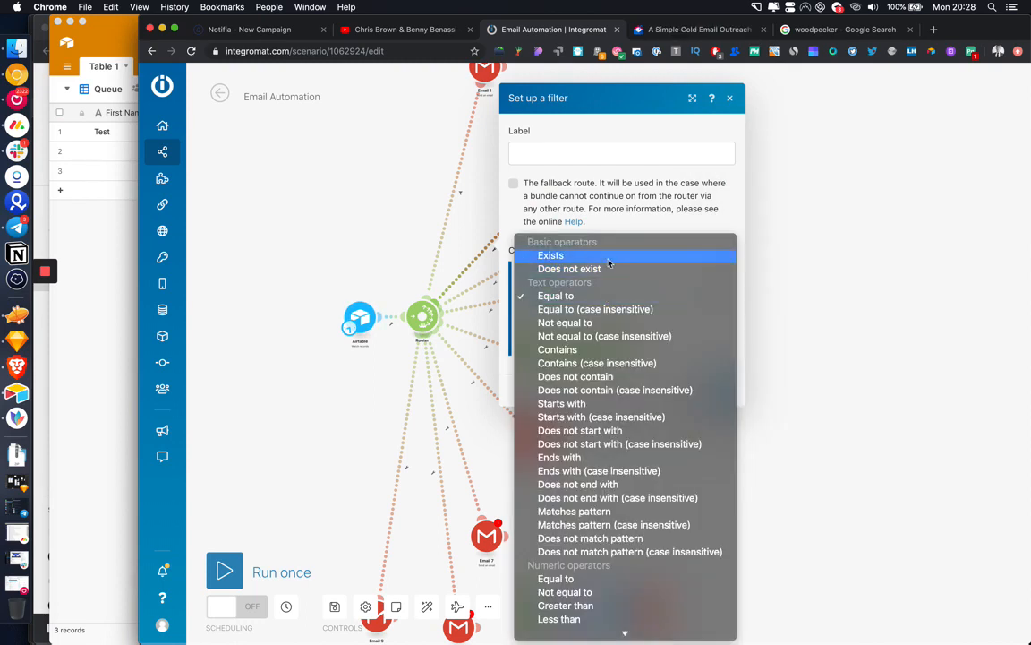
pyautogui.click(608, 259)
pyautogui.click(560, 338)
pyautogui.click(581, 327)
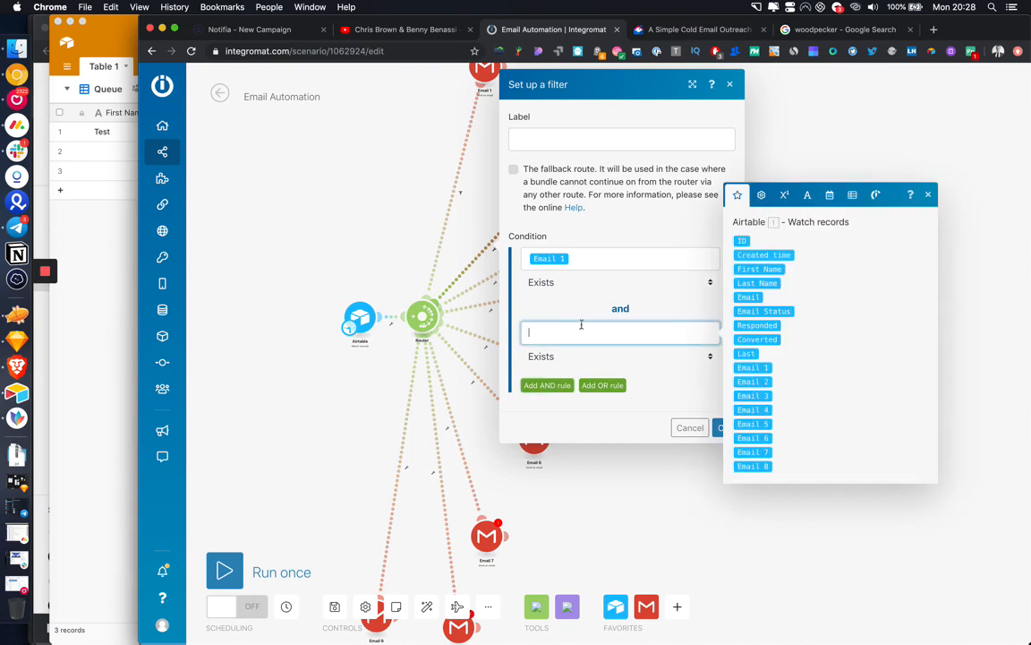
pyautogui.click(753, 382)
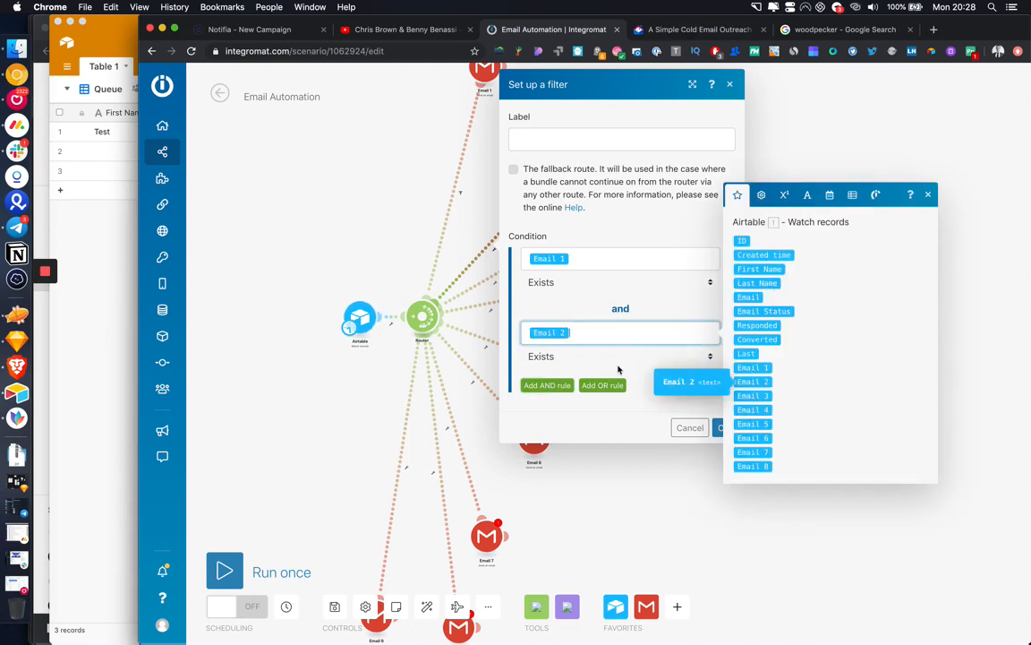
pyautogui.click(582, 357)
pyautogui.click(568, 368)
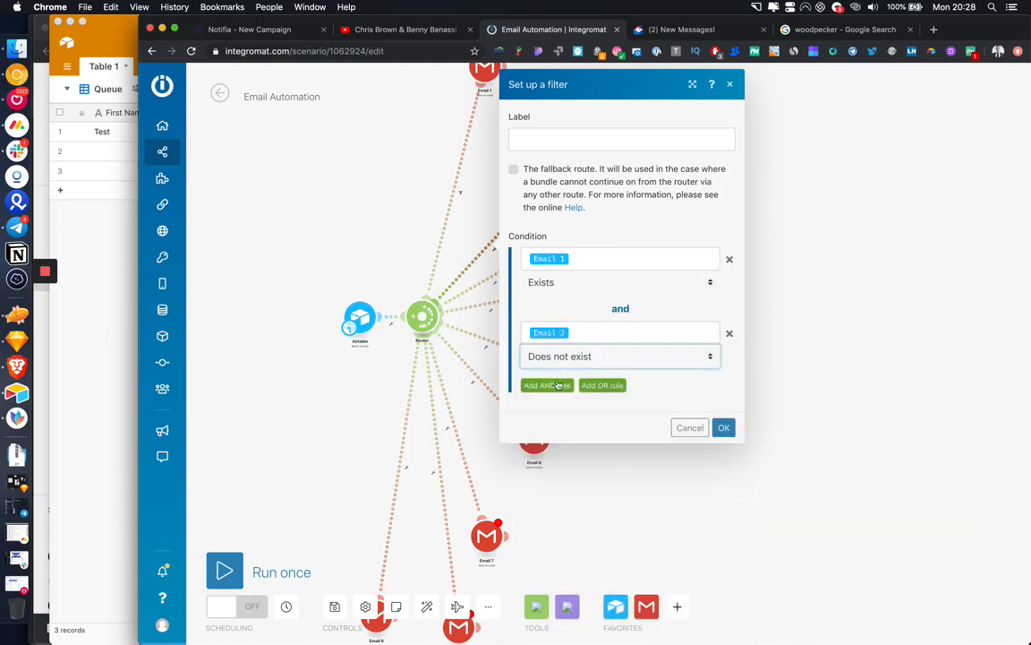
# Step: Start a third condition with the Last date field, confirm, and save the scenario anyway
pyautogui.click(547, 385)
pyautogui.click(568, 406)
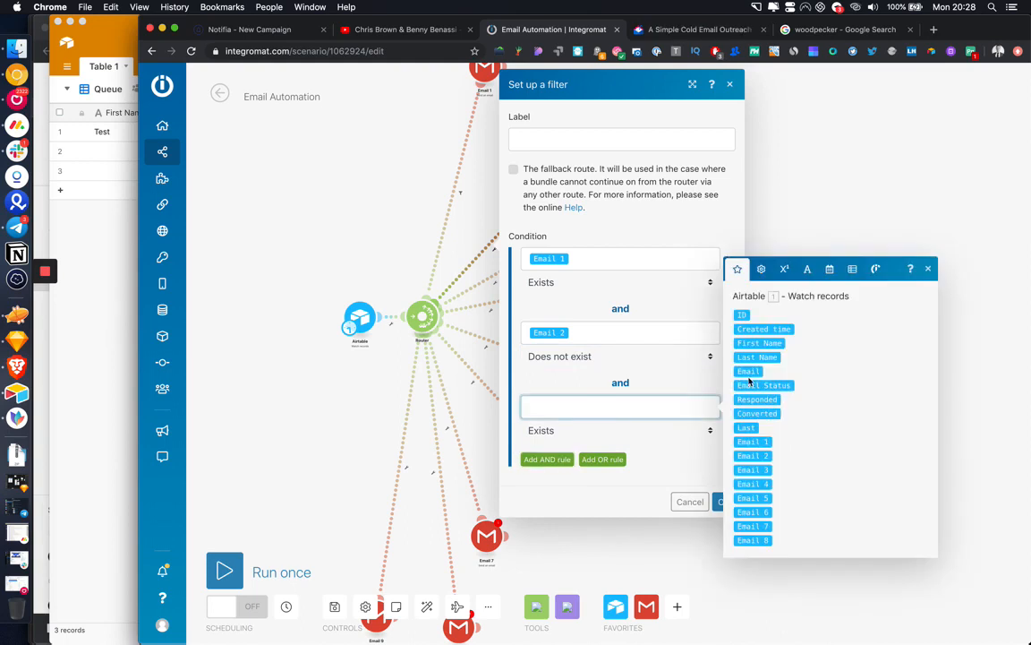
pyautogui.moveTo(746, 427); pyautogui.dragTo(703, 428)
pyautogui.click(718, 507)
pyautogui.click(334, 607)
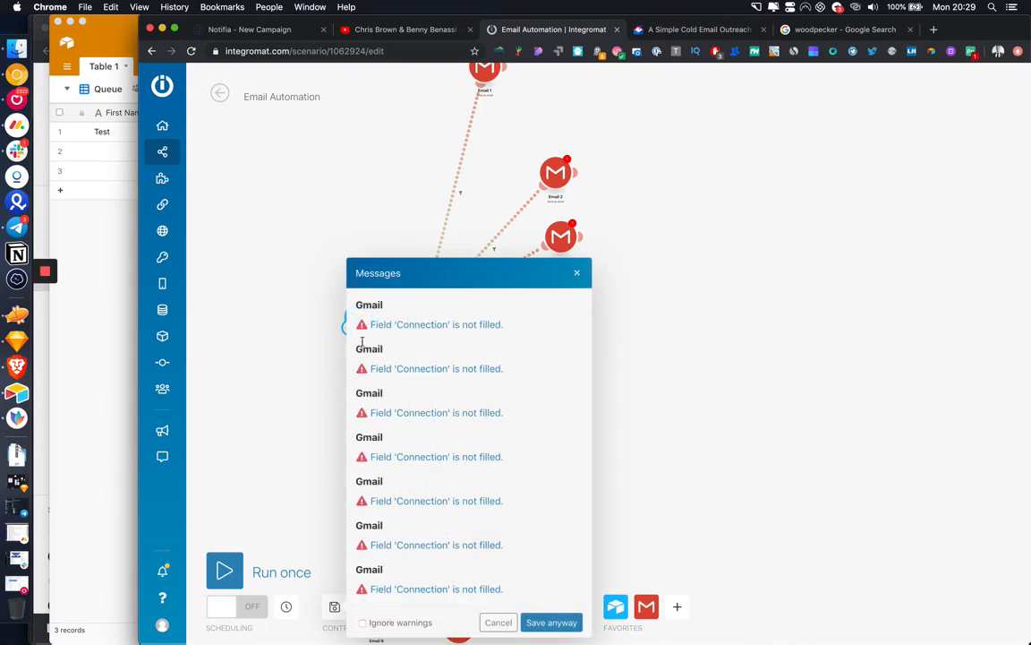
pyautogui.click(530, 622)
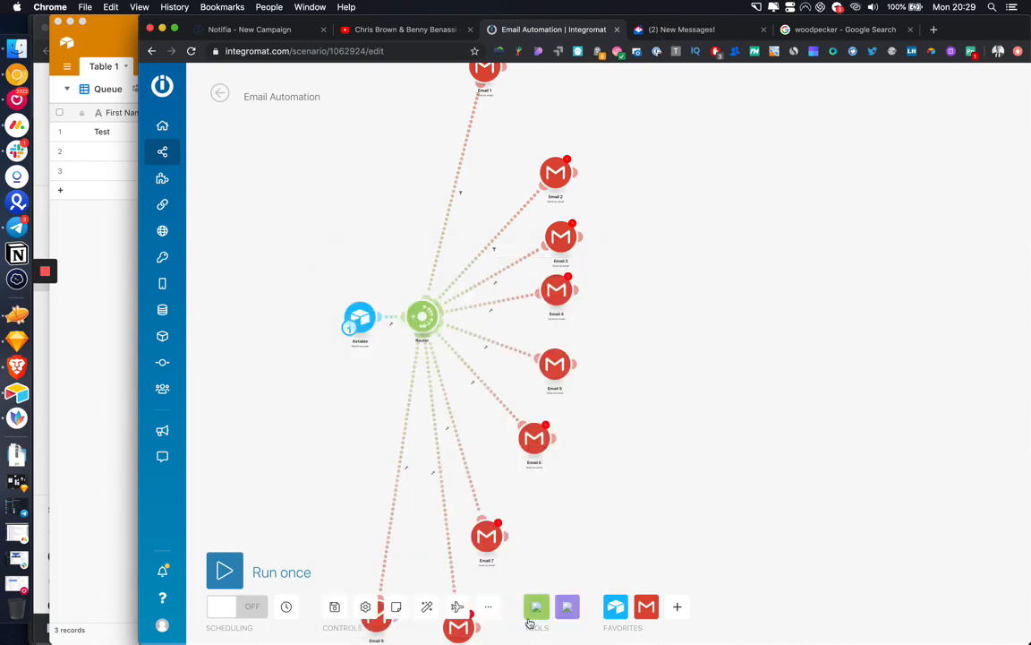
pyautogui.click(363, 318)
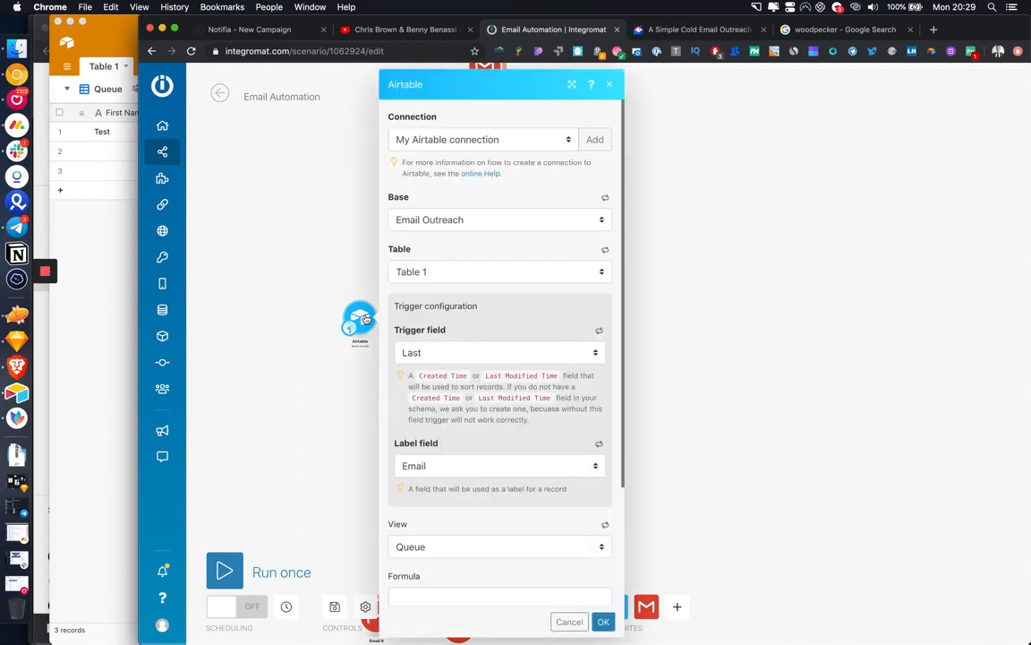
pyautogui.scroll(-2, 494, 333)
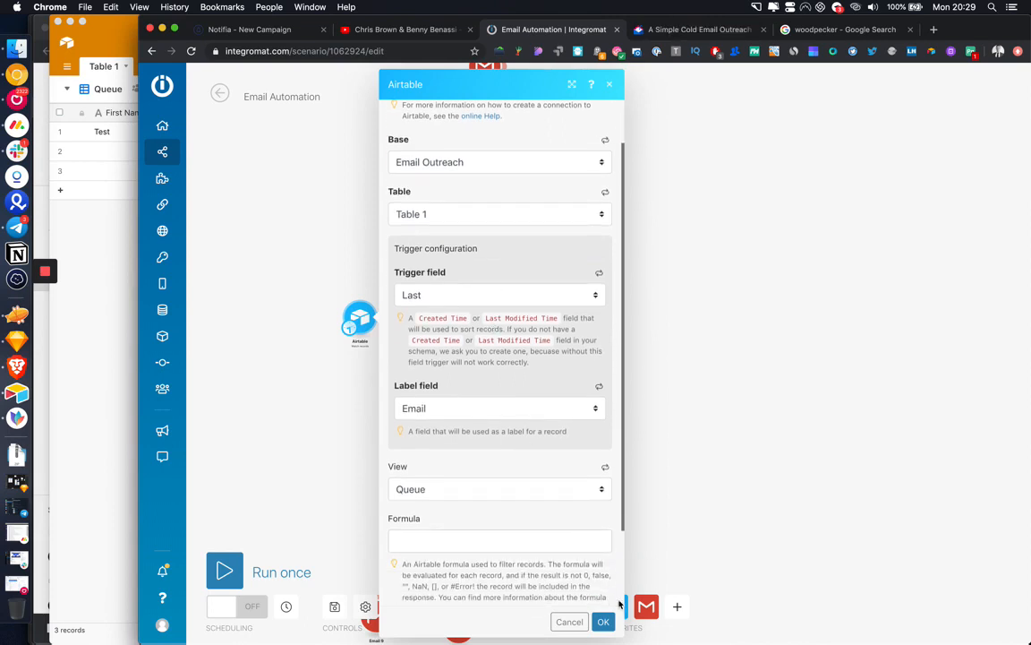
pyautogui.click(598, 273)
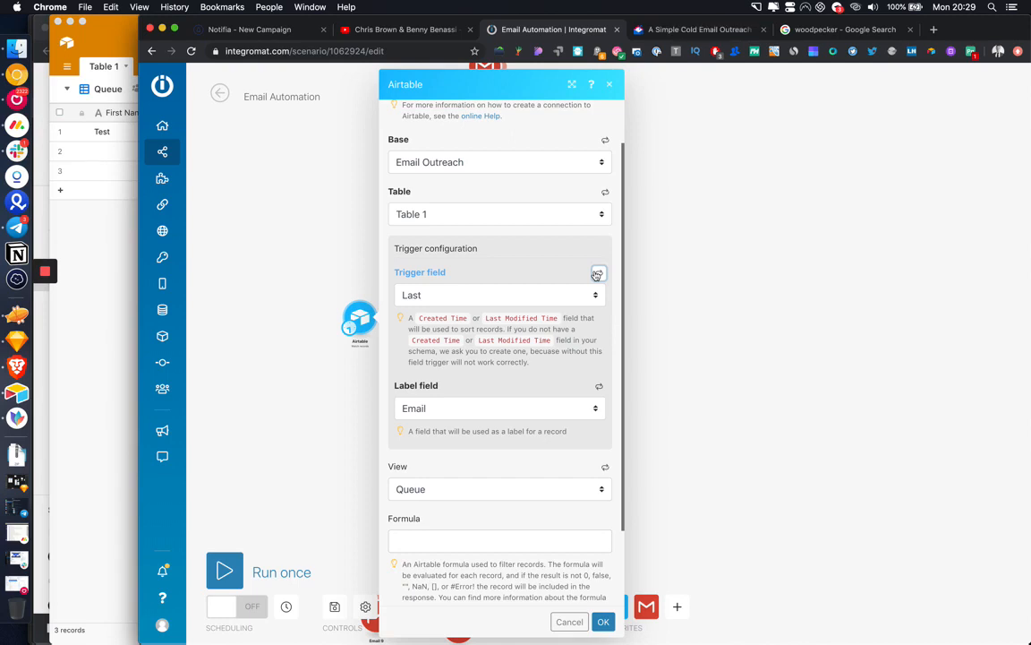
pyautogui.click(610, 86)
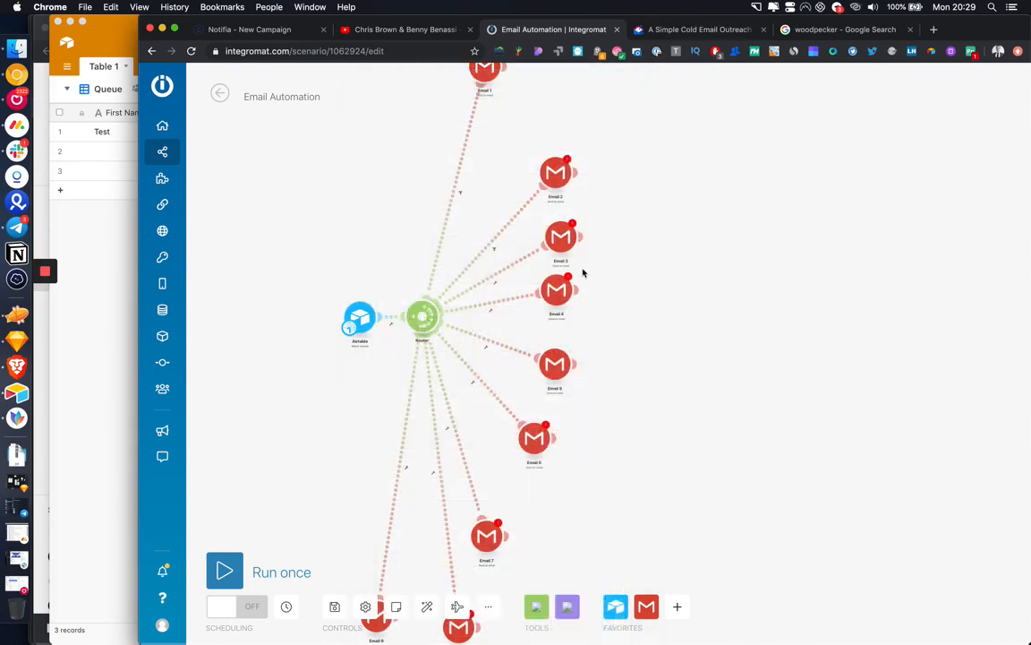
# Step: Reopen the Email 2 route filter, try a third condition, and confirm without it
pyautogui.click(493, 247)
pyautogui.click(567, 386)
pyautogui.click(556, 401)
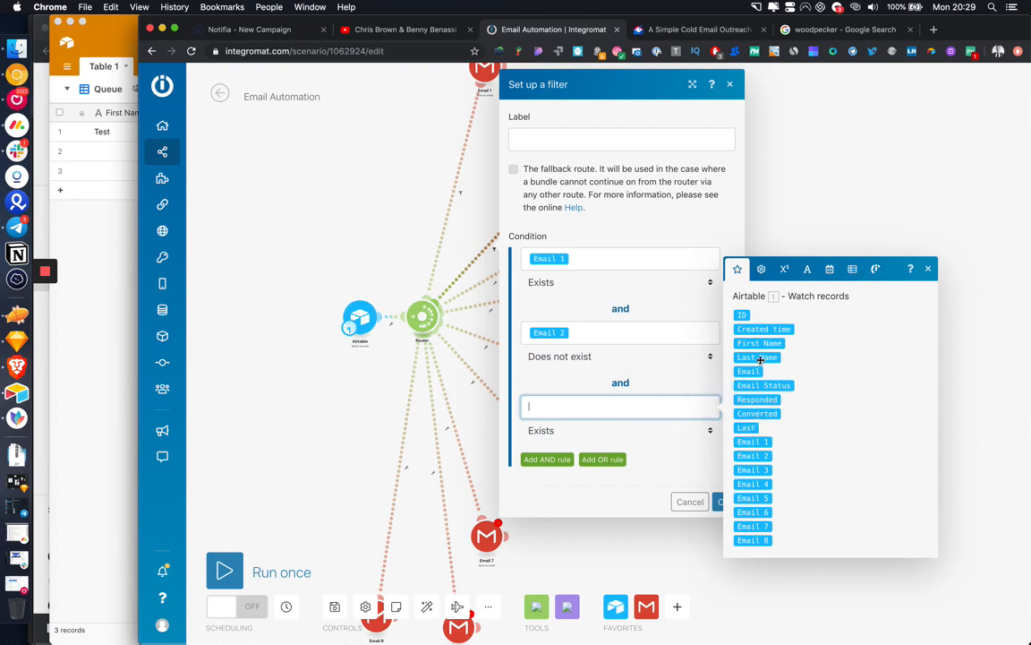
pyautogui.click(927, 269)
pyautogui.click(724, 501)
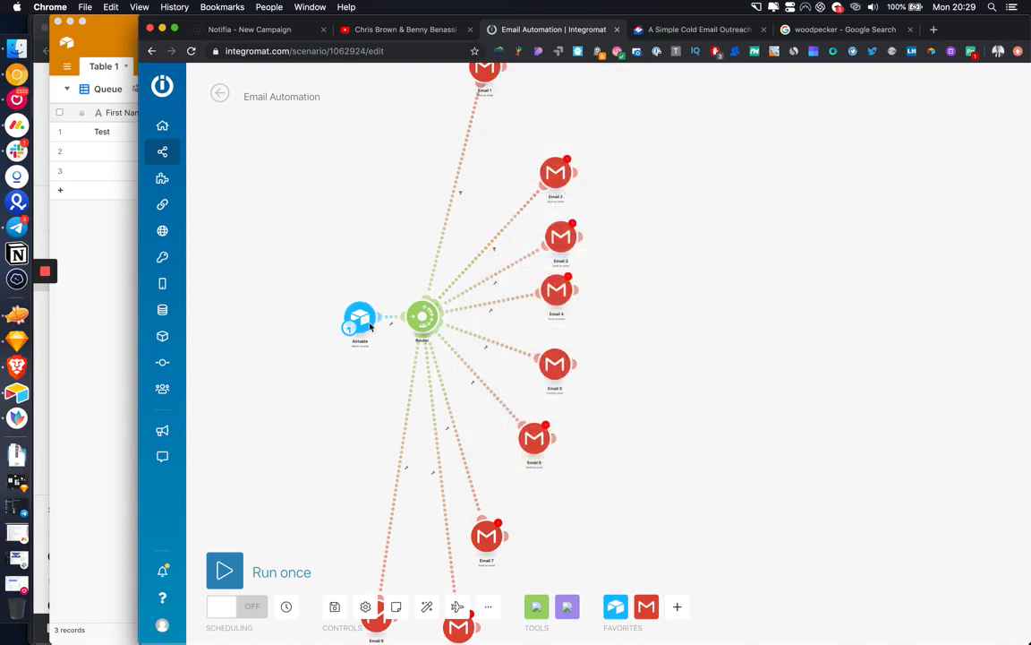
# Step: Set the Airtable trigger to start from all records
pyautogui.rightClick(370, 328)
pyautogui.click(423, 383)
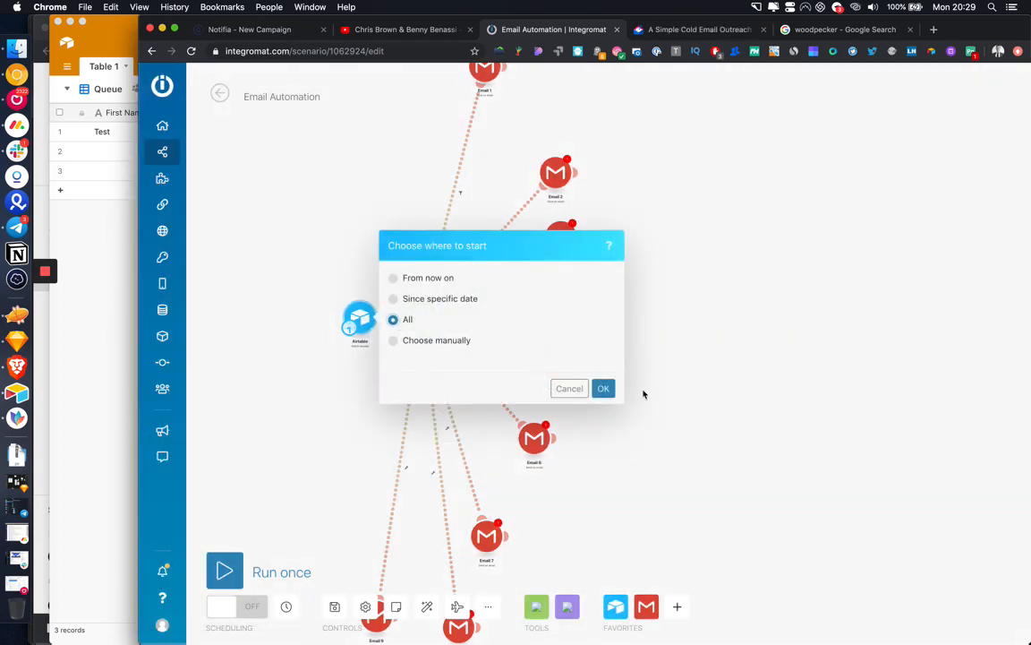
pyautogui.click(603, 388)
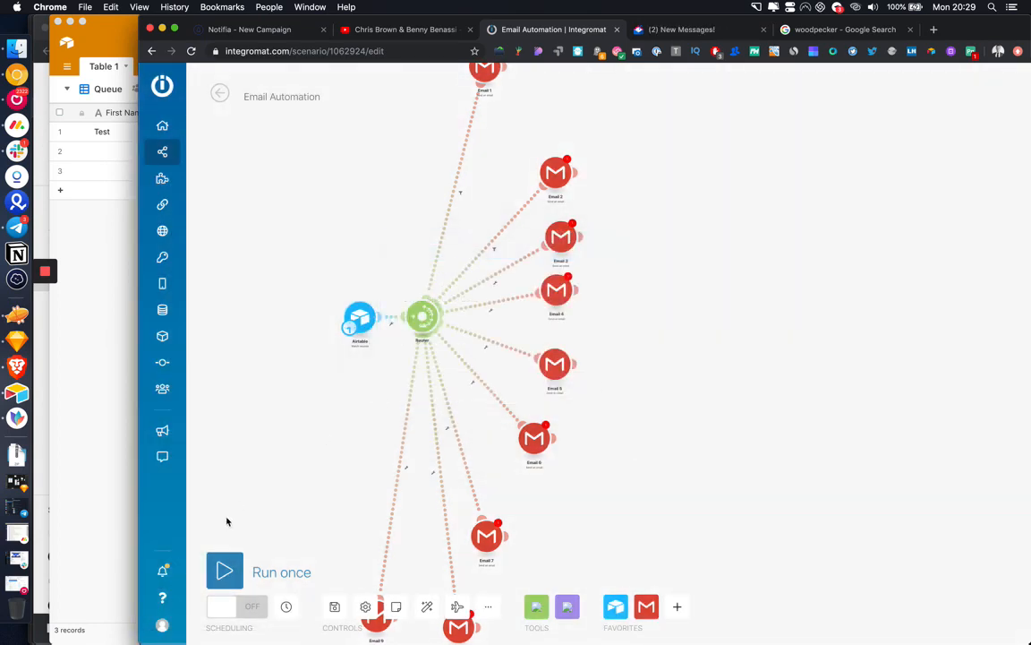
# Step: Attempt a Run once, cancel the connection warnings, dismiss the error, and reopen the Email 2 filter
pyautogui.click(233, 577)
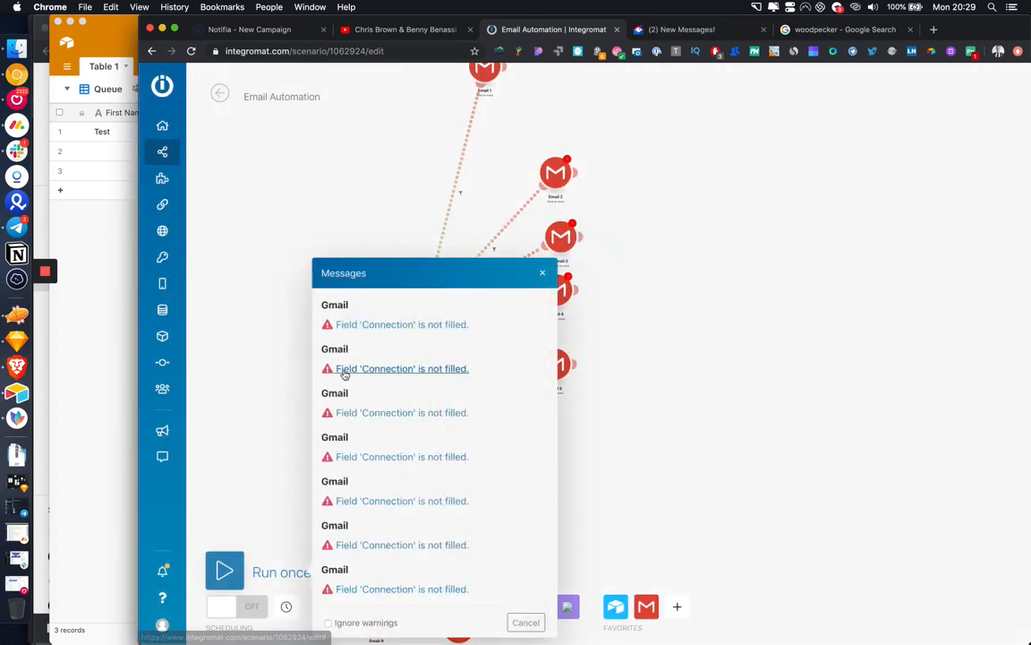
pyautogui.click(526, 621)
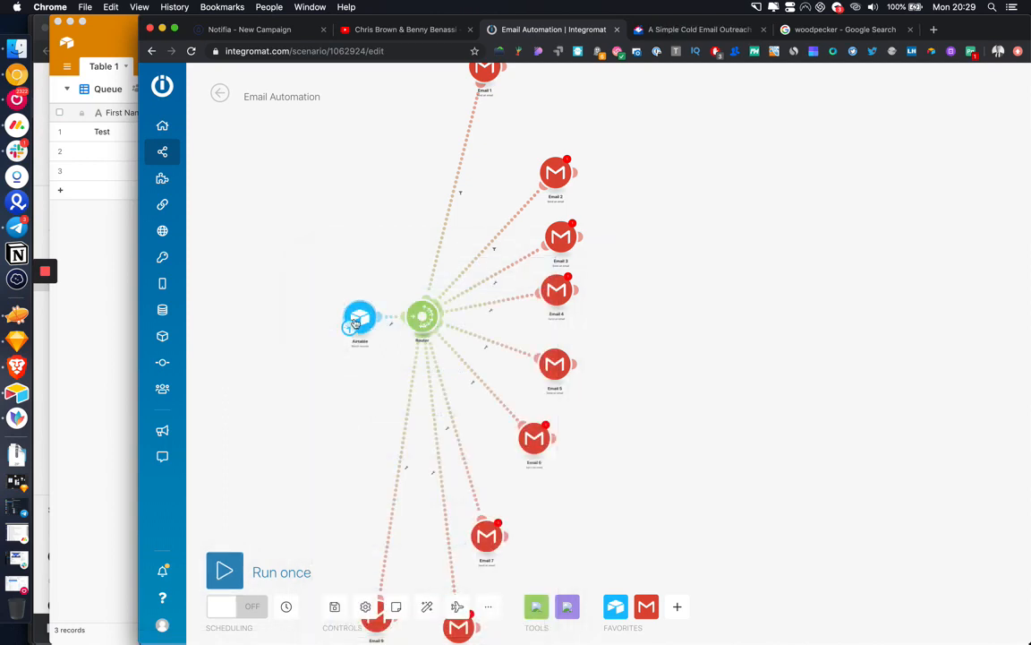
pyautogui.rightClick(367, 318)
pyautogui.click(410, 345)
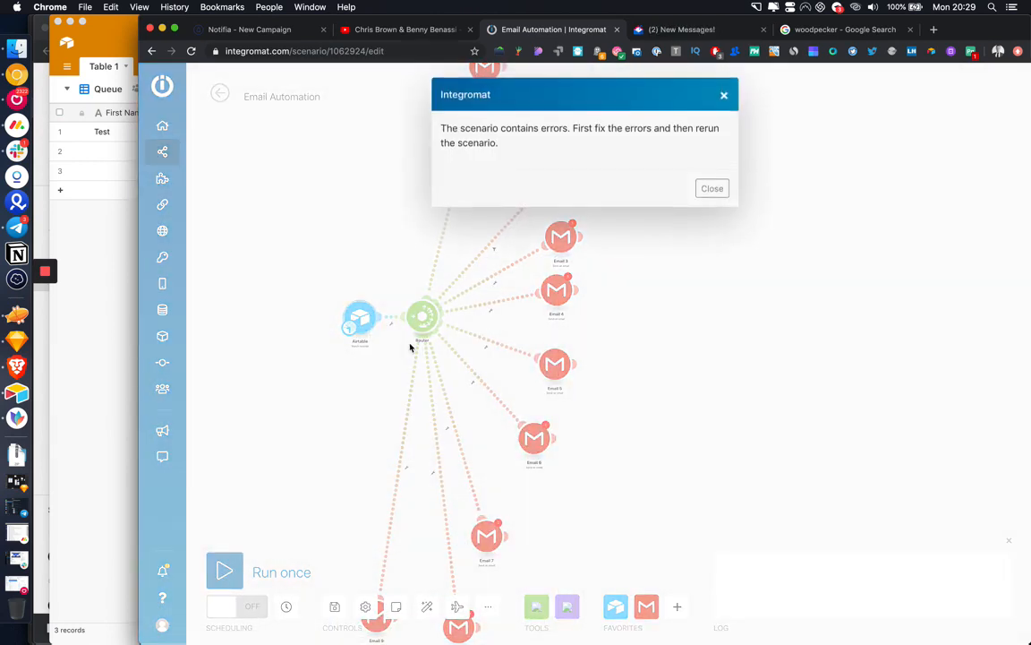
pyautogui.click(712, 193)
pyautogui.click(495, 246)
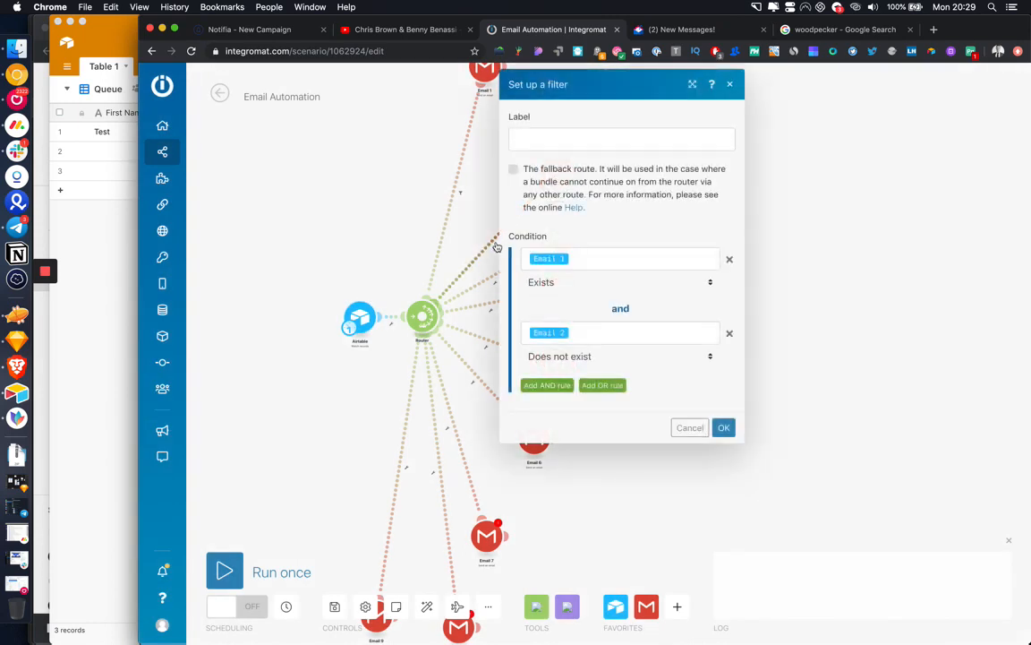
# Step: Add a third condition to the Email 2 filter and check the Airtable table's fields
pyautogui.click(552, 387)
pyautogui.click(553, 407)
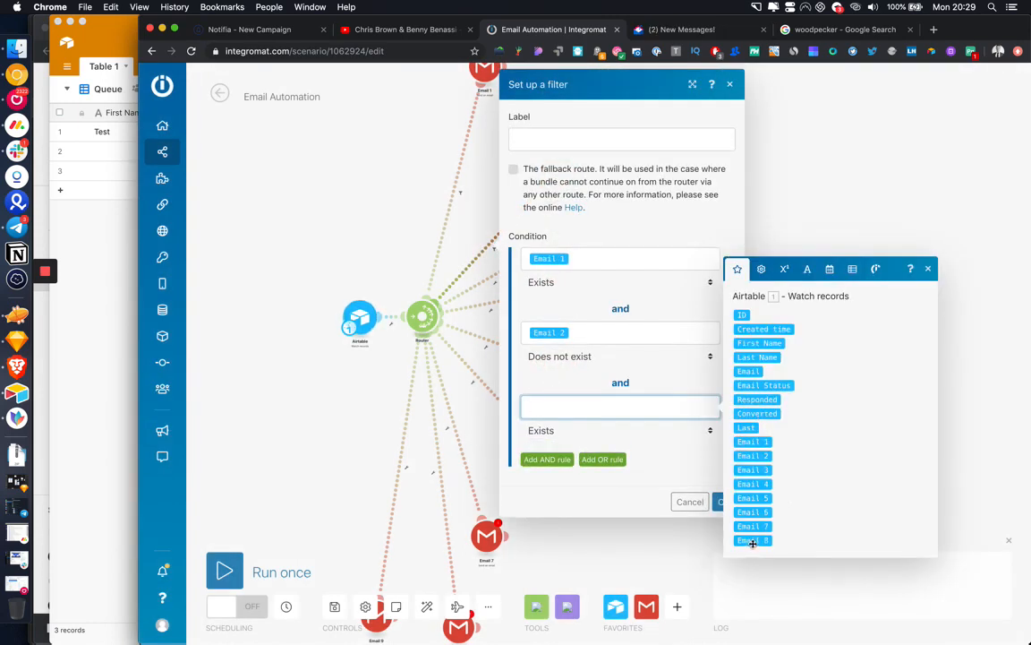
pyautogui.click(104, 359)
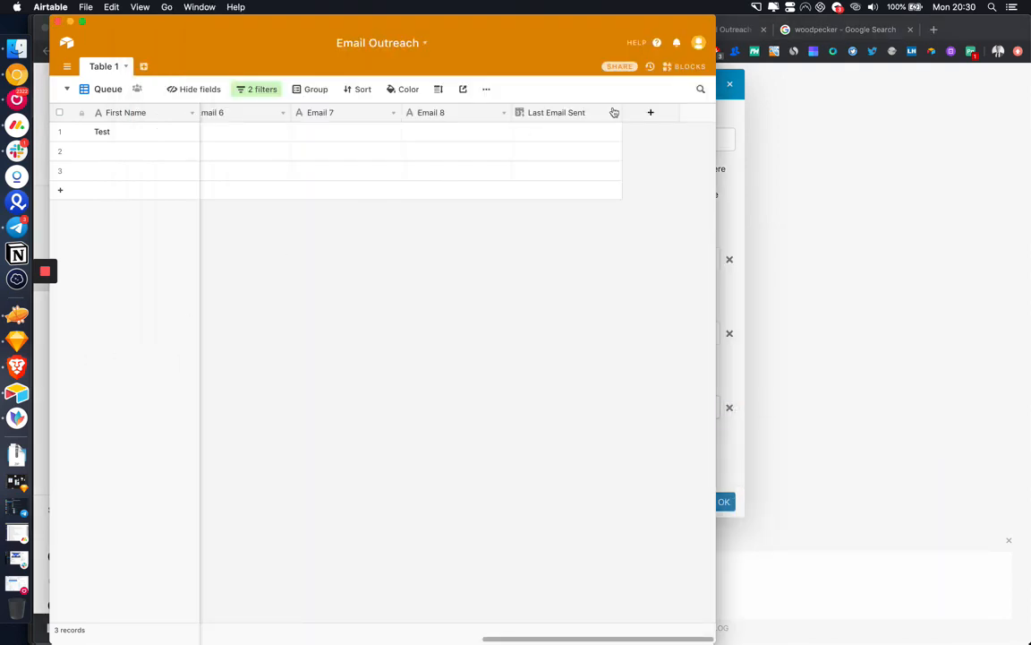
pyautogui.press('super+Tab')
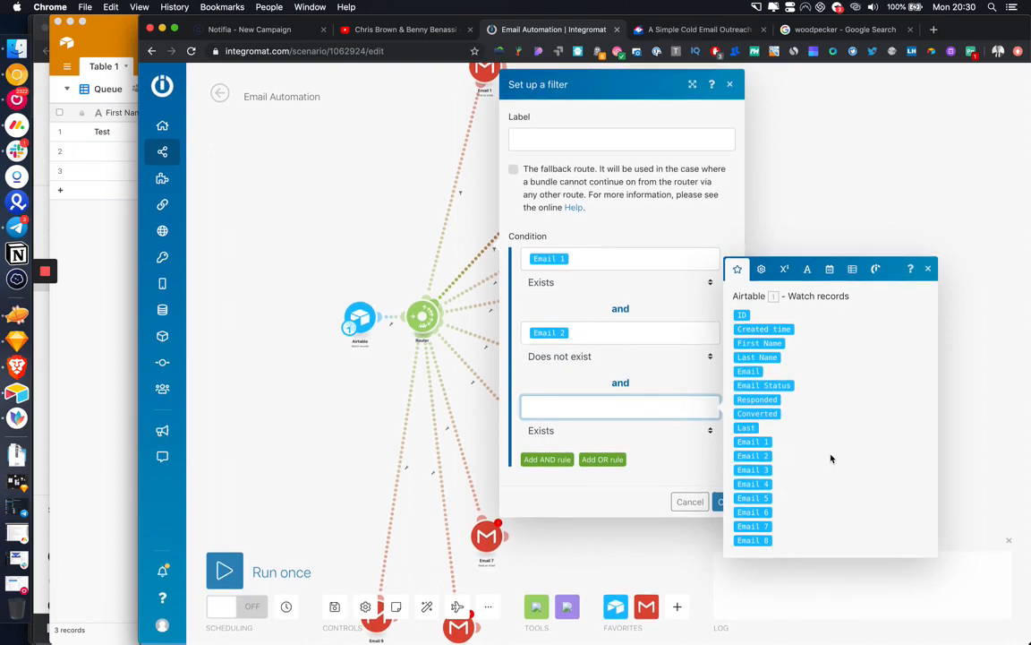
# Step: Confirm the Airtable trigger module's settings with OK
pyautogui.moveTo(45, 281)
pyautogui.click(46, 300)
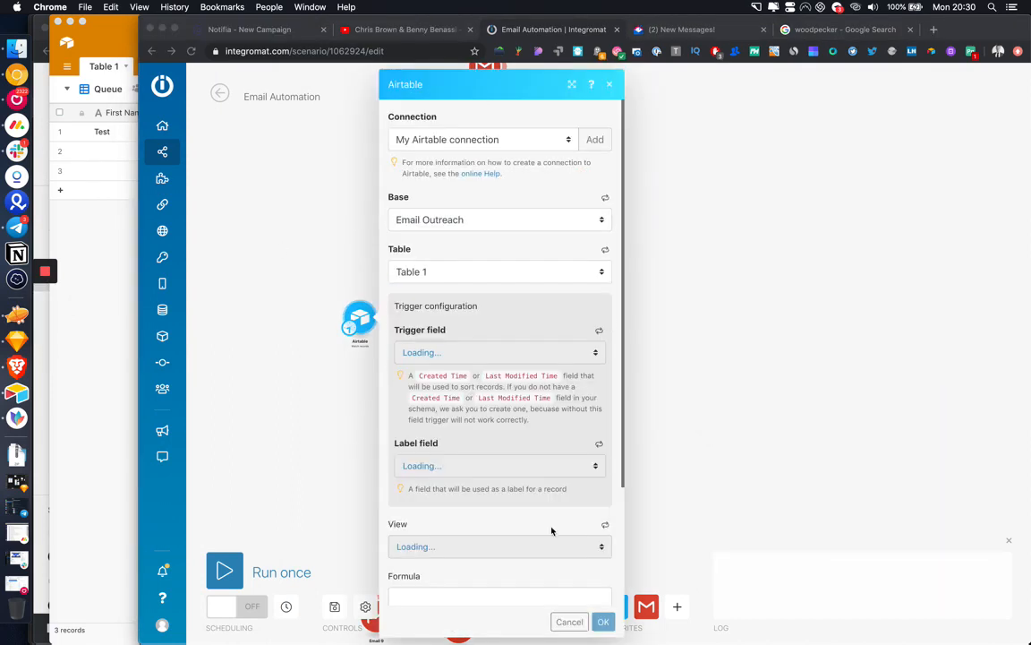
pyautogui.scroll(-3, 493, 484)
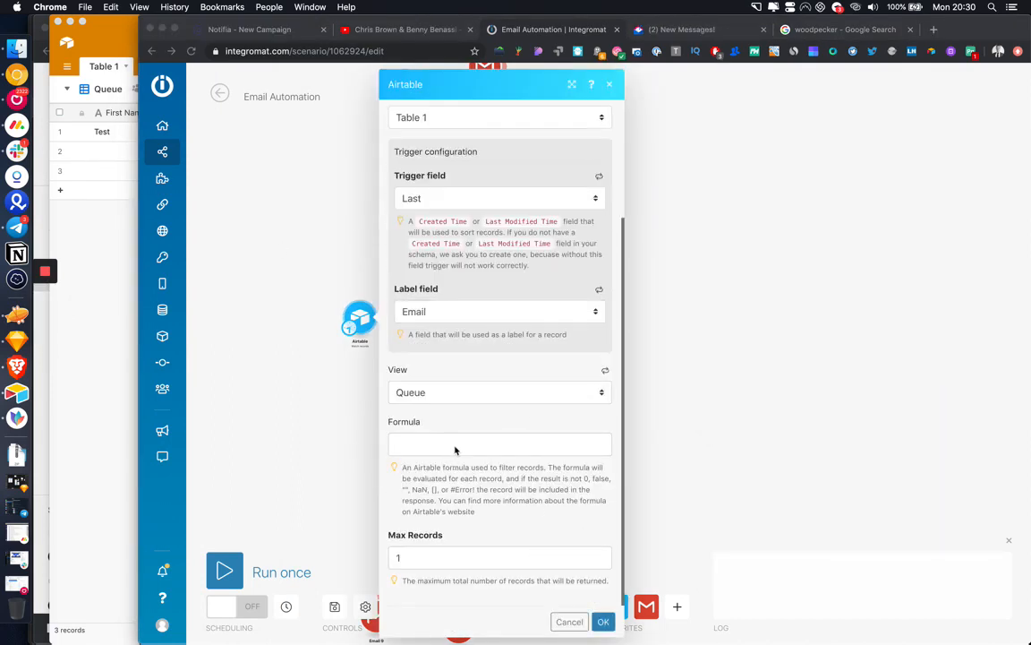
pyautogui.click(604, 622)
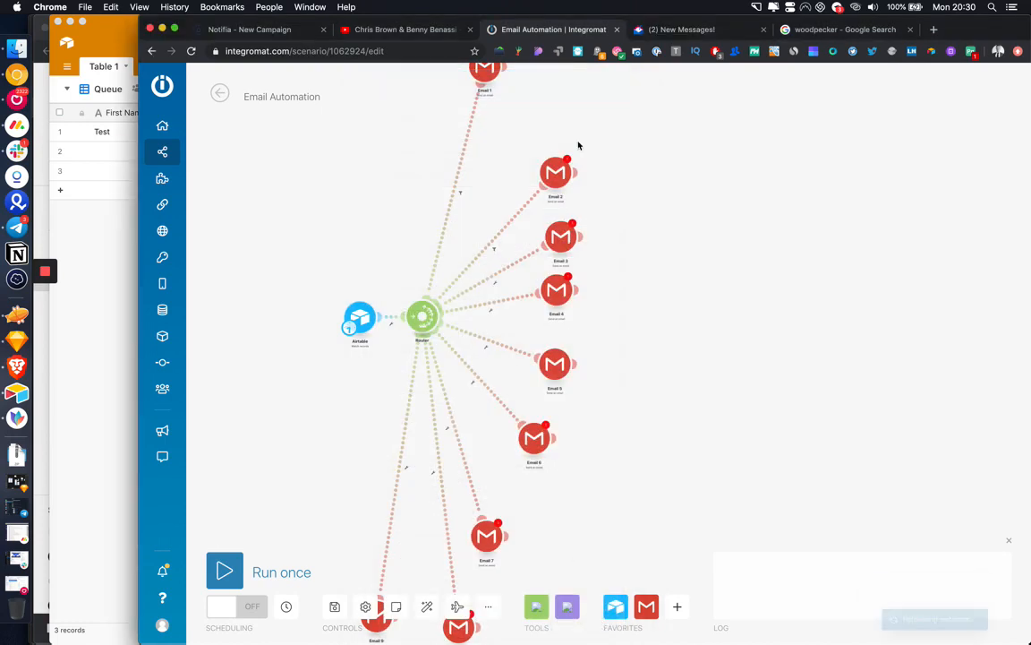
# Step: Review the Email 2 route filter's conditions and close it, keeping them unchanged
pyautogui.click(493, 252)
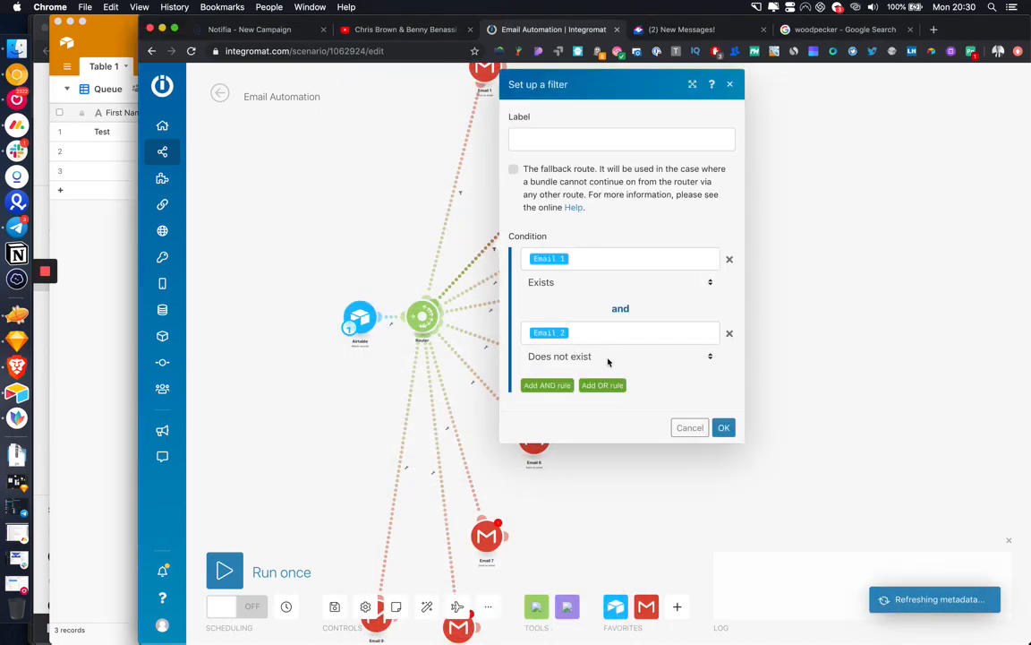
pyautogui.click(640, 334)
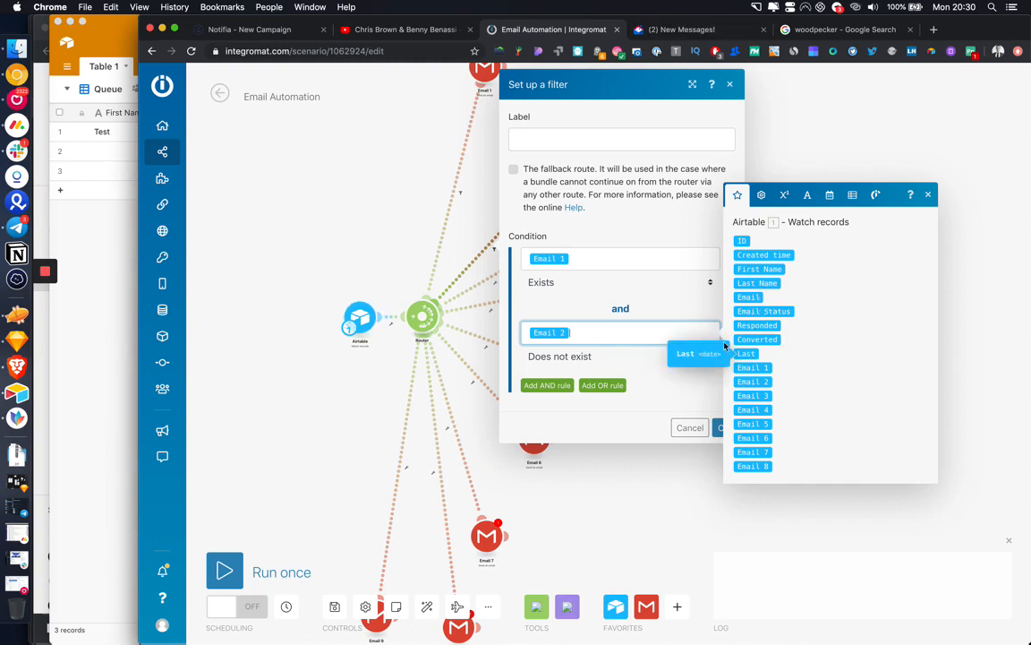
pyautogui.click(724, 430)
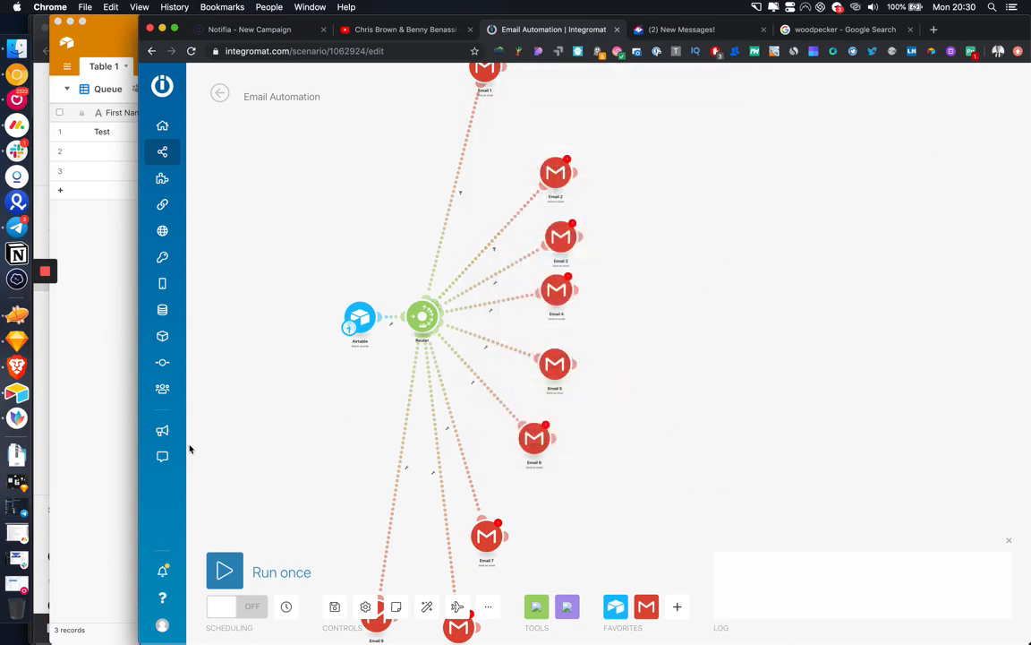
pyautogui.click(109, 430)
# Step: Re-save Last Email Sent as Last modified time of Email 1–8, then reopen the Email 2 filter
pyautogui.click(614, 113)
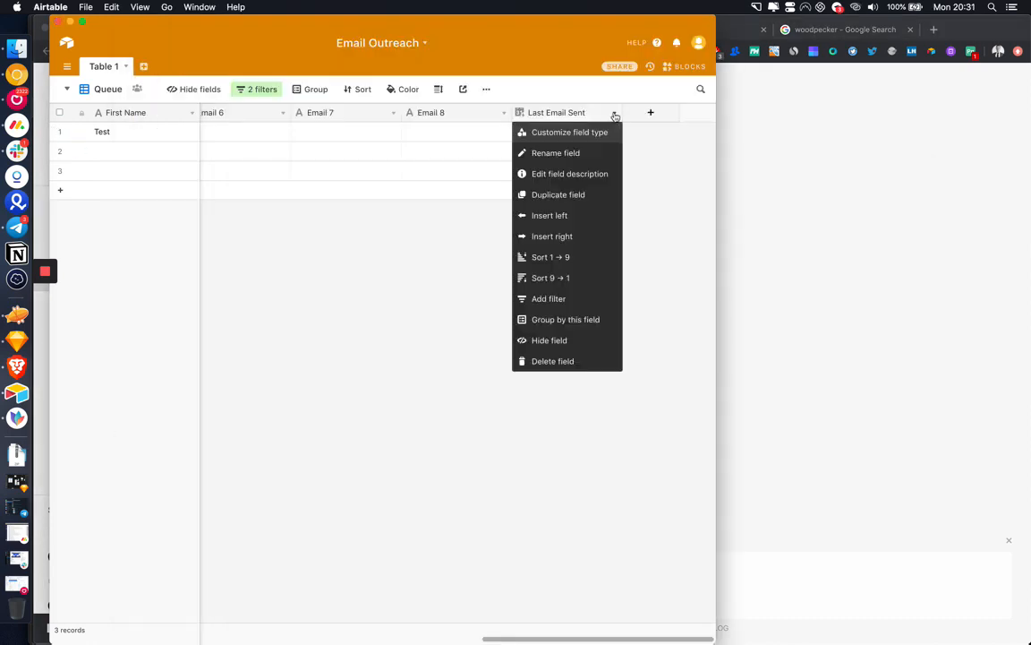
pyautogui.click(598, 133)
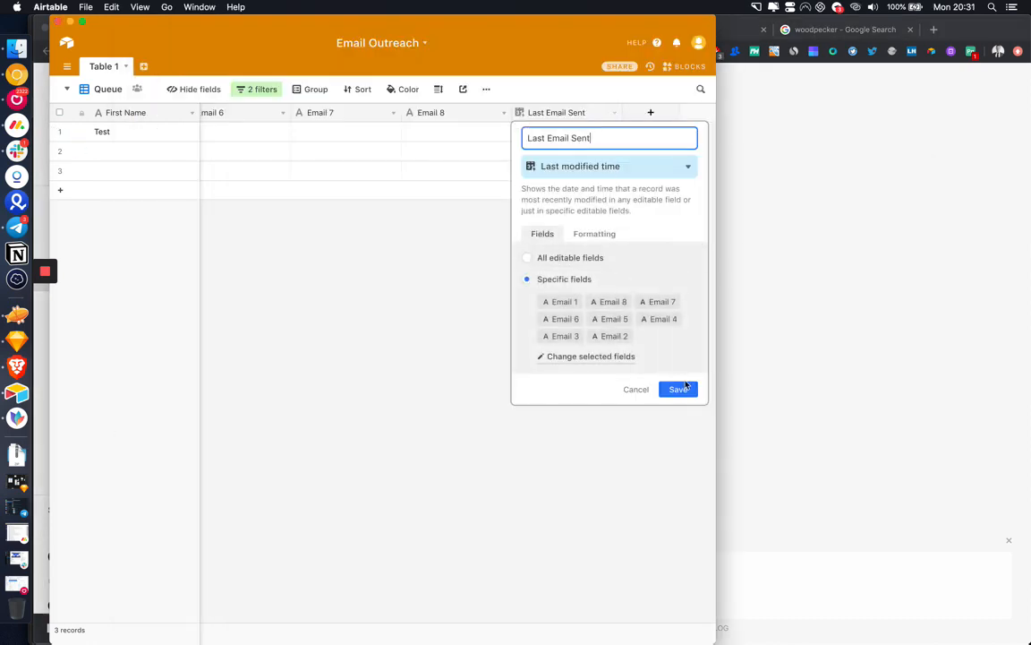
pyautogui.click(686, 390)
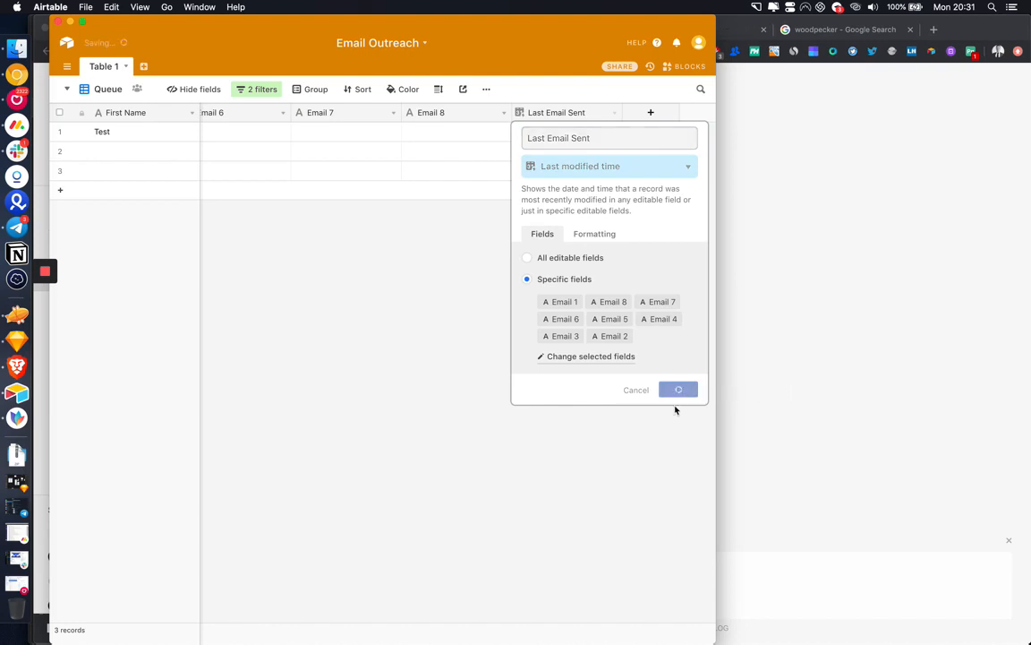
pyautogui.click(740, 222)
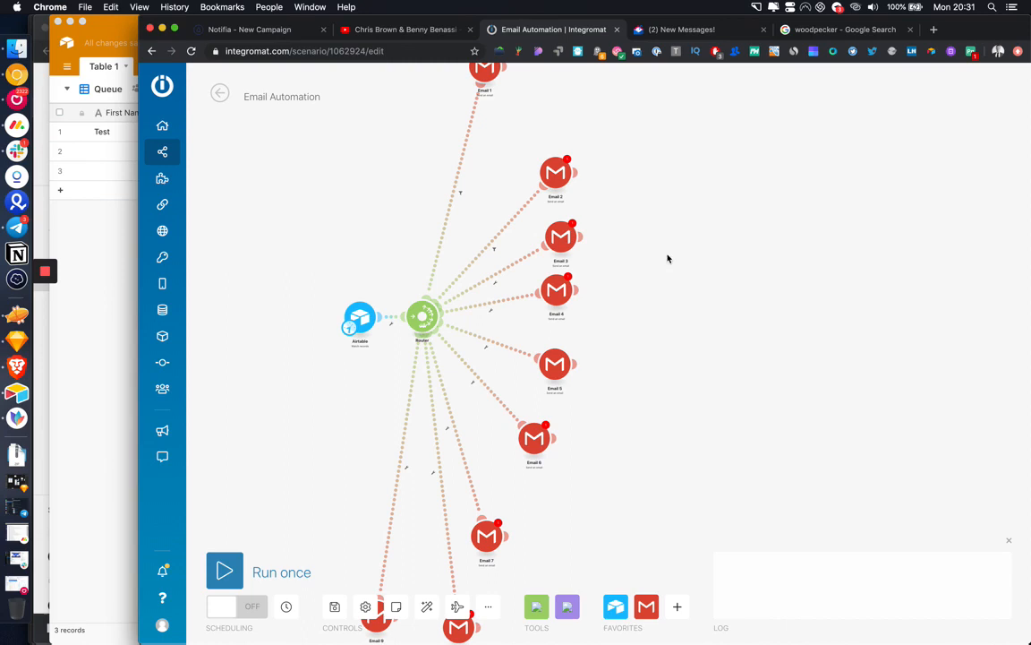
pyautogui.click(490, 247)
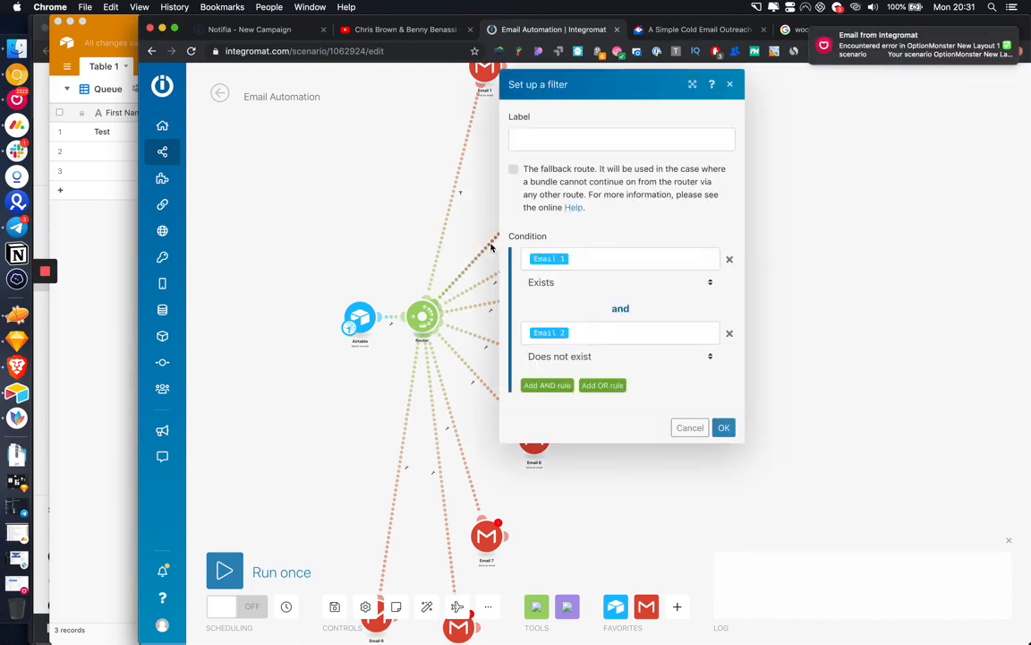
# Step: Add a third AND condition comparing Last Email Sent with the Later than datetime operator
pyautogui.click(550, 385)
pyautogui.click(596, 403)
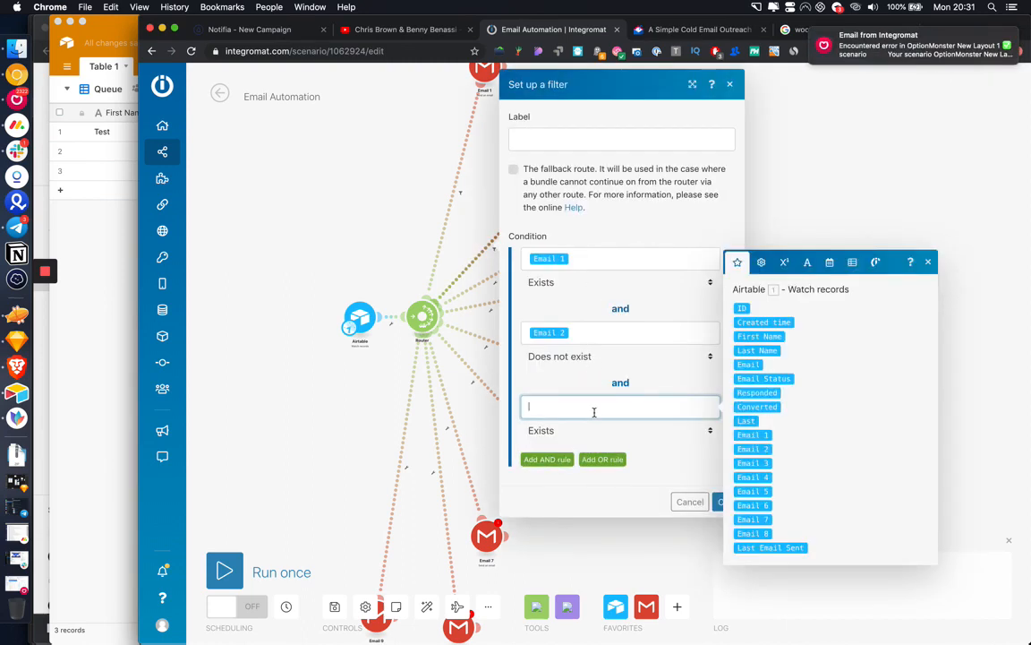
pyautogui.click(765, 548)
pyautogui.click(611, 430)
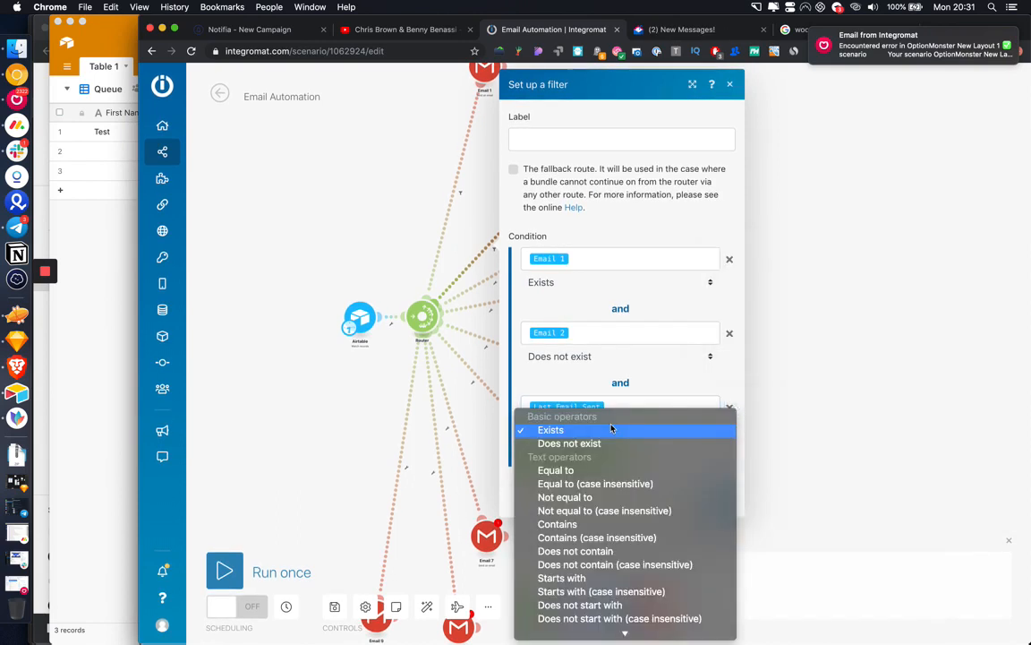
pyautogui.scroll(-5, 609, 492)
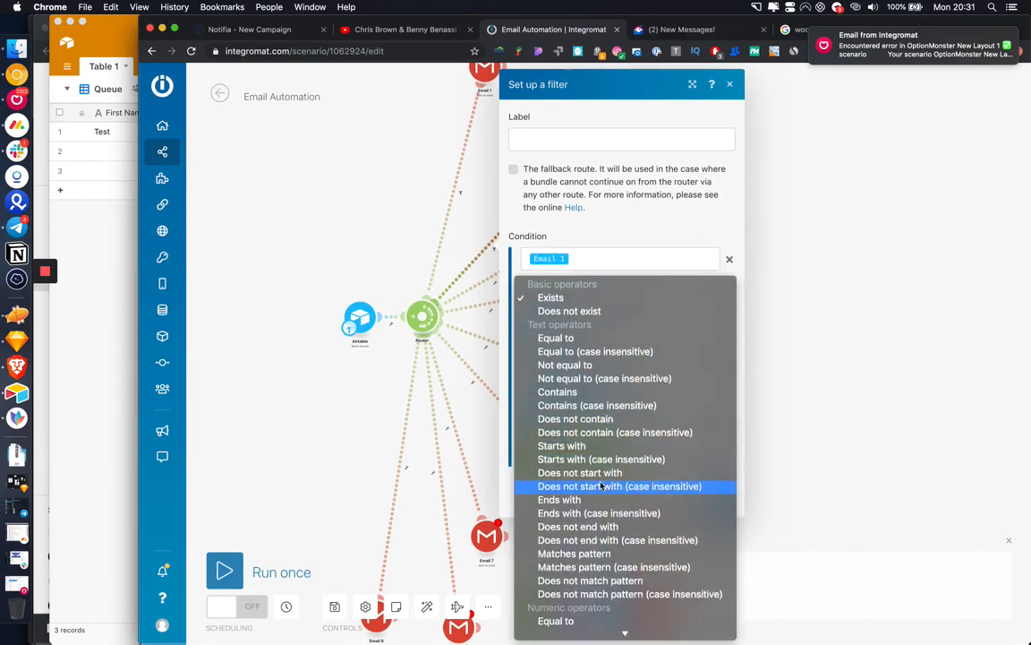
pyautogui.scroll(-3, 602, 487)
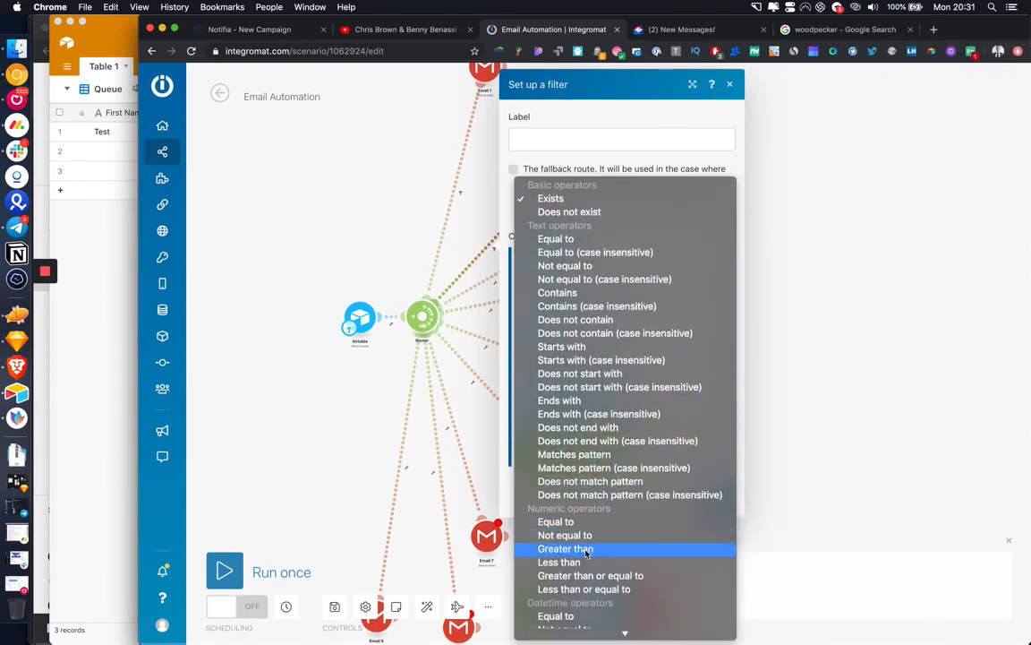
pyautogui.scroll(-5, 587, 555)
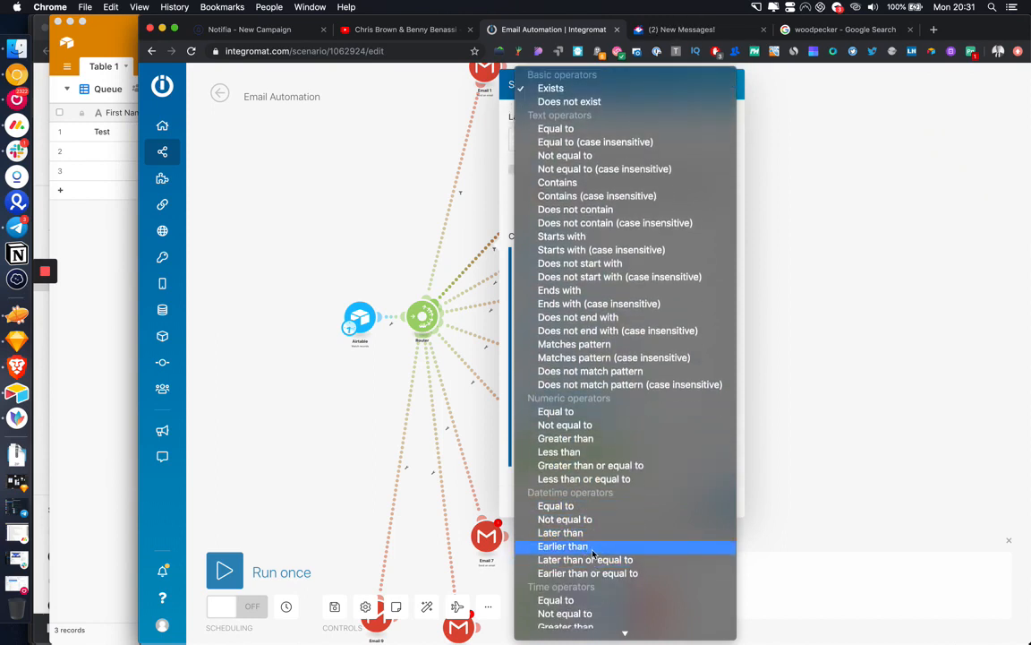
pyautogui.scroll(-1, 596, 551)
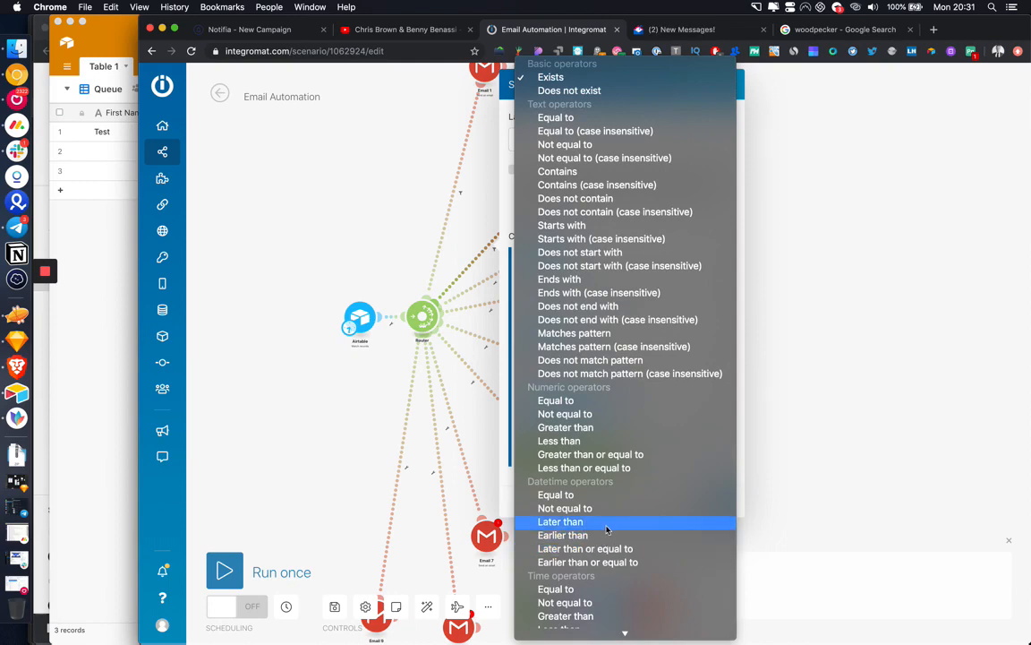
pyautogui.click(606, 527)
# Step: Insert Last Email Sent as the third condition's comparison value
pyautogui.click(589, 452)
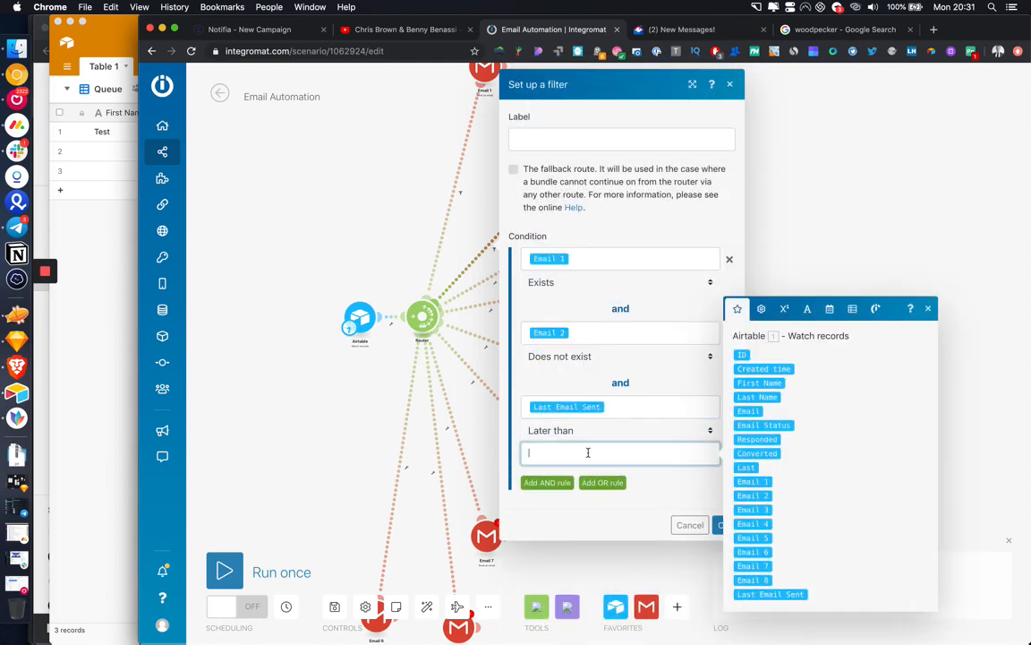
pyautogui.click(761, 308)
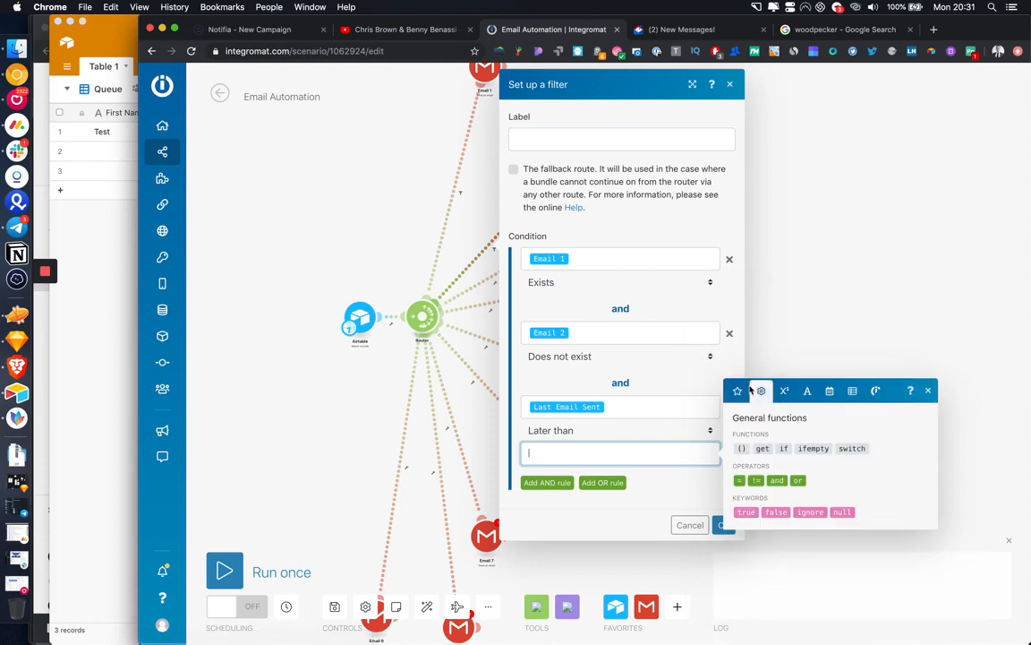
pyautogui.click(737, 390)
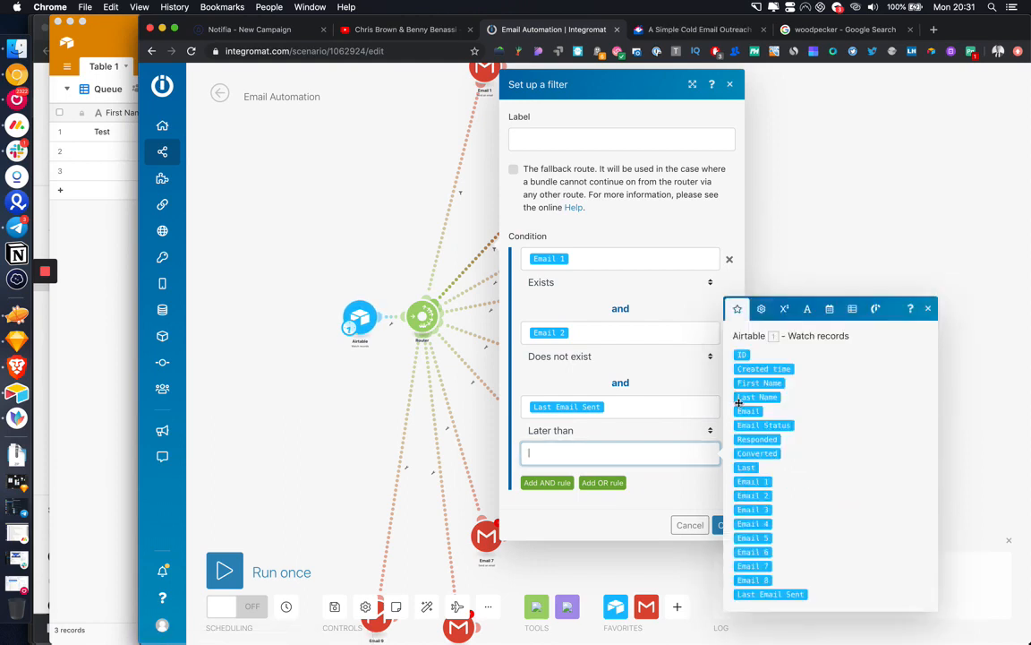
pyautogui.click(770, 591)
# Step: Wrap the value in addDays so it reads addDays(Last Email Sent; 3)
pyautogui.click(762, 308)
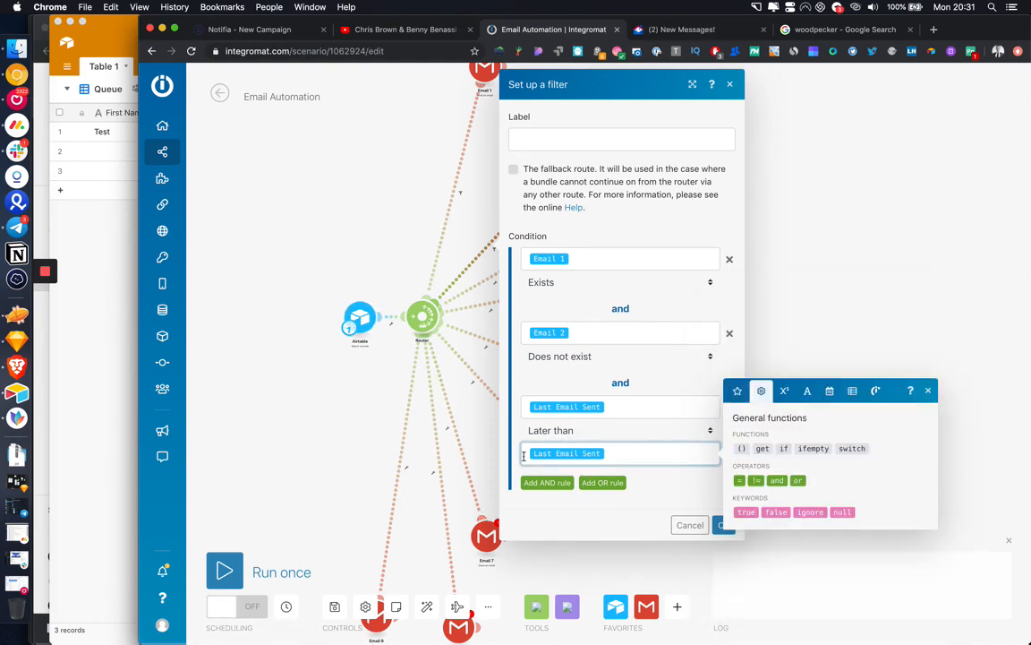
pyautogui.click(807, 390)
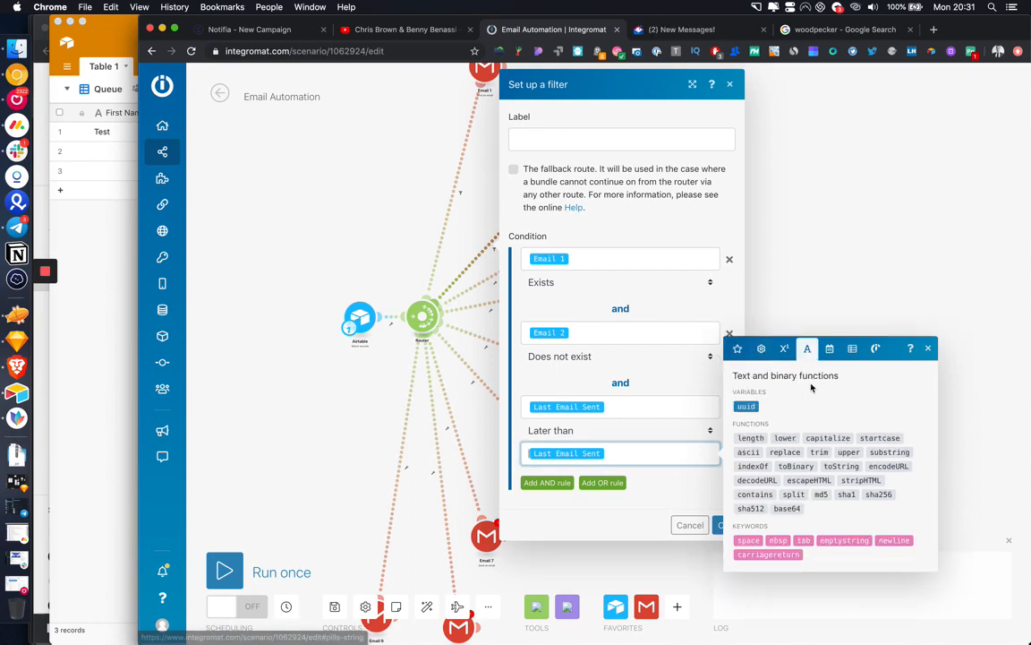
pyautogui.click(829, 347)
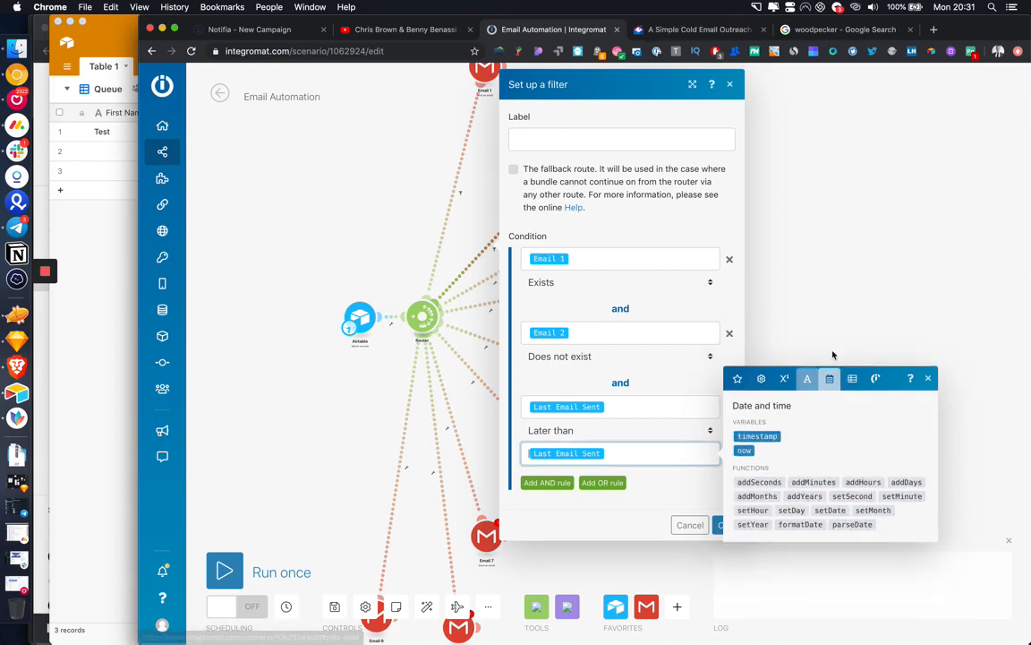
pyautogui.click(904, 482)
pyautogui.moveTo(653, 453); pyautogui.dragTo(586, 454)
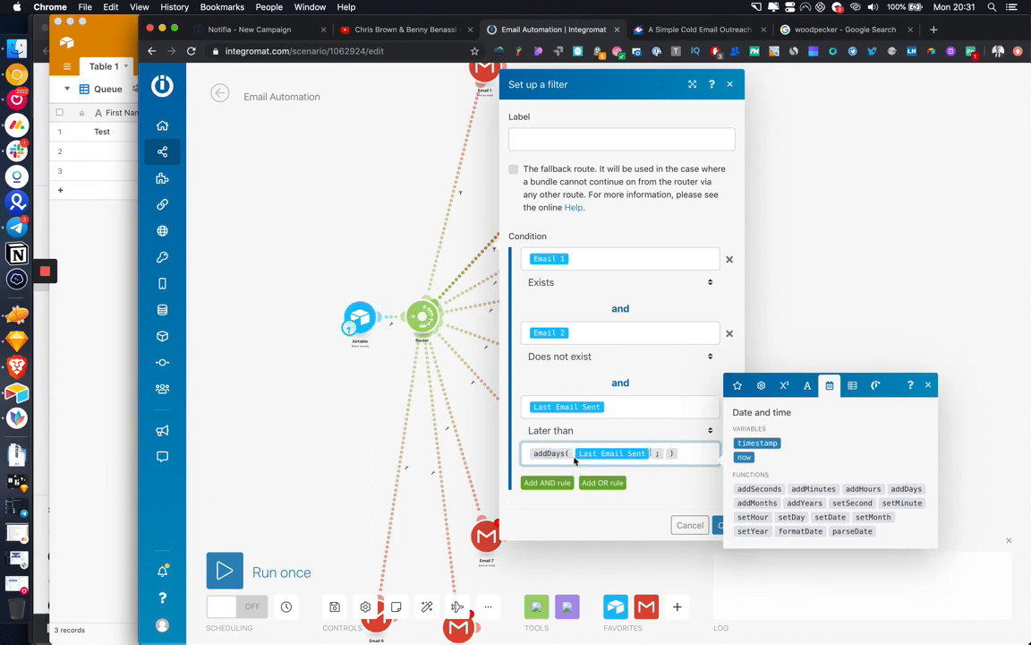
pyautogui.click(667, 453)
pyautogui.write('3')
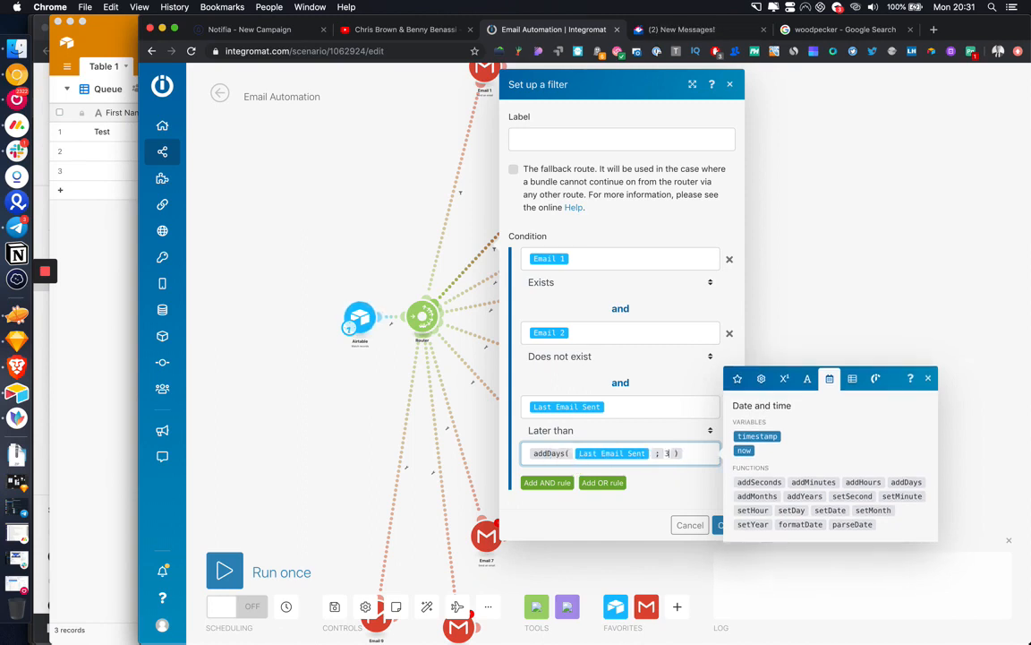
pyautogui.click(664, 489)
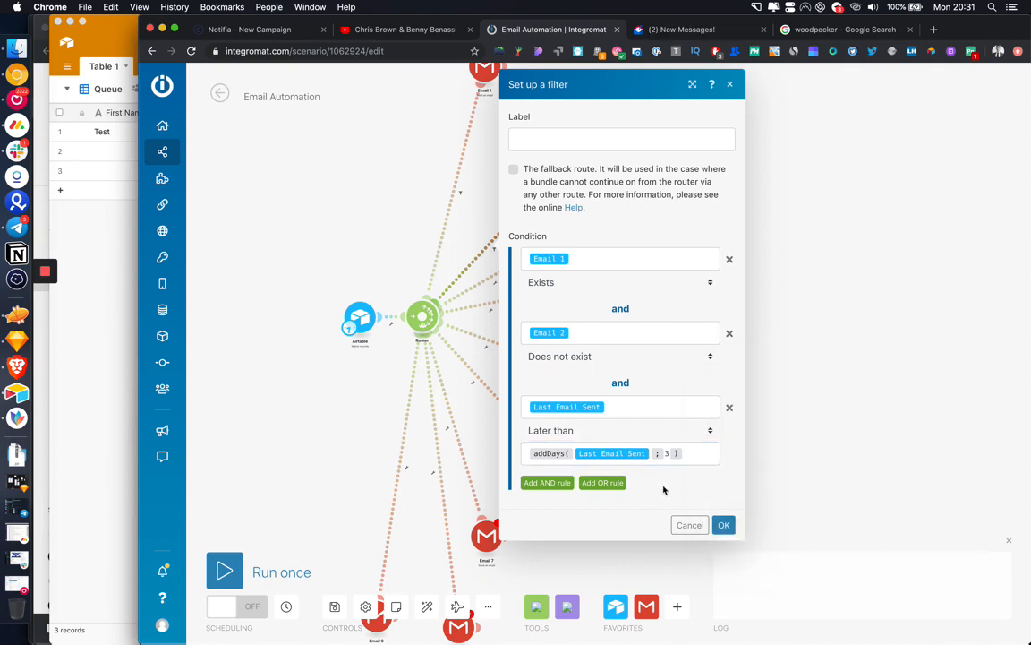
# Step: Check the Test record's Last Email Sent value in Airtable, then return to the filter
pyautogui.click(577, 259)
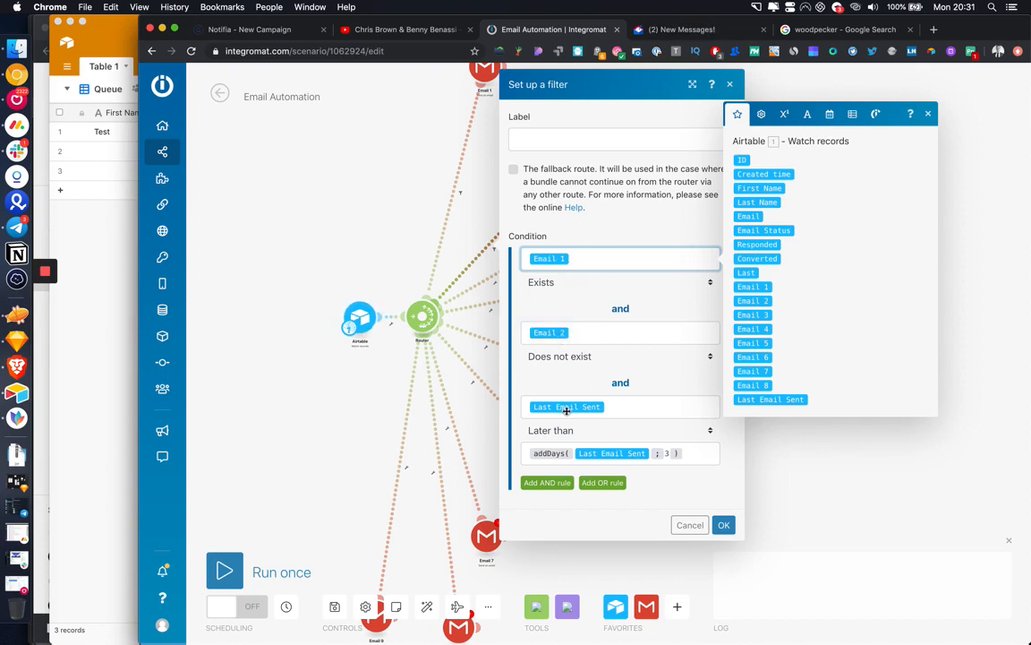
pyautogui.click(77, 300)
pyautogui.click(537, 136)
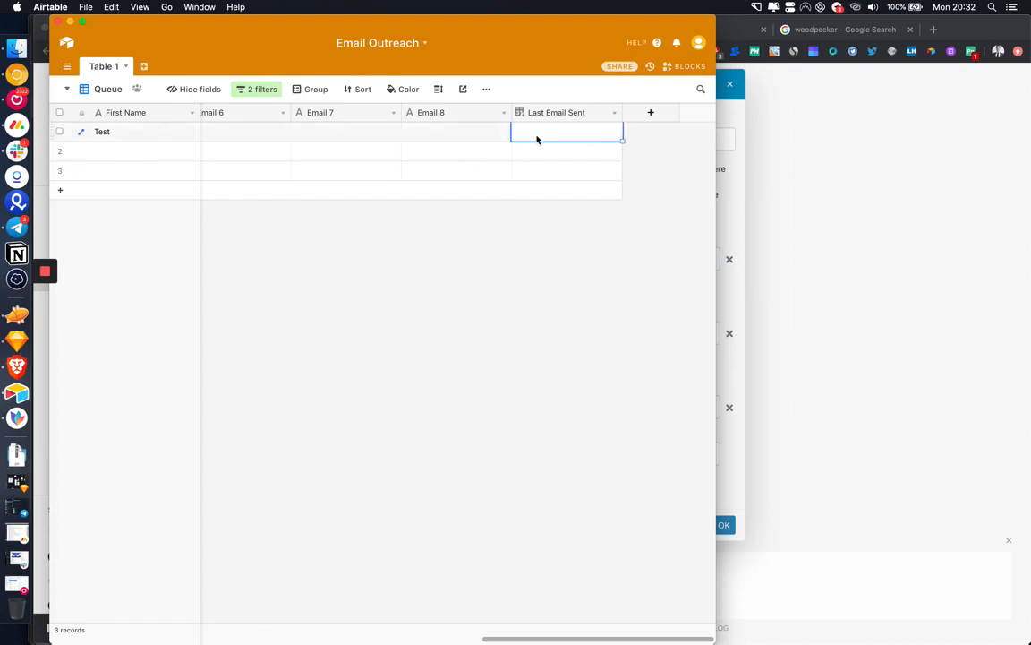
pyautogui.click(737, 218)
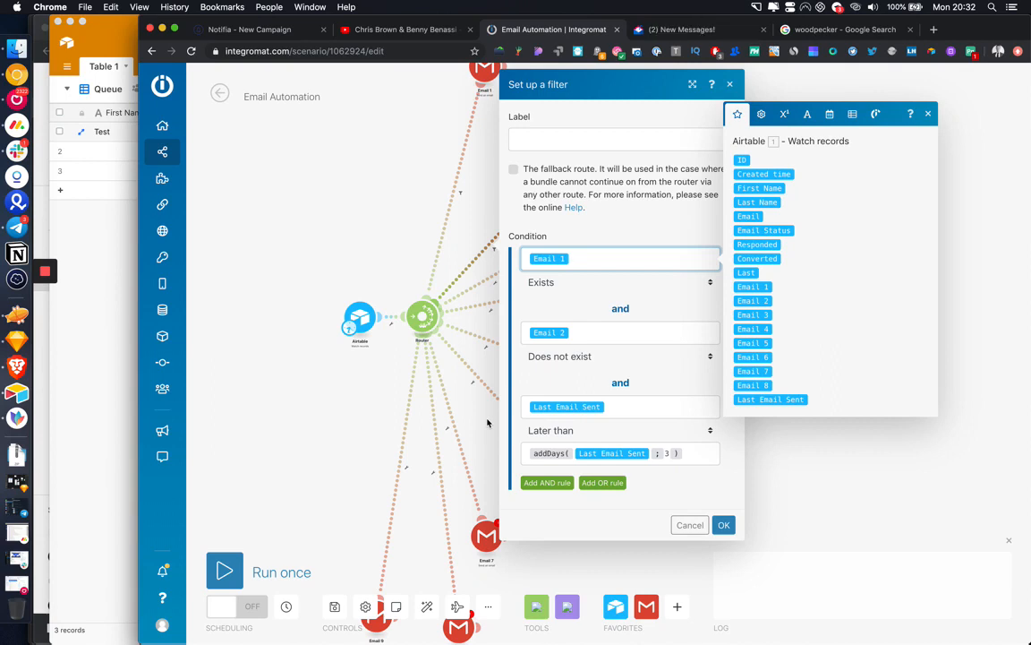
# Step: Confirm the filter: Email 1 exists, Email 2 doesn't, Last Email Sent later than addDays(Last Email Sent; 3)
pyautogui.click(724, 525)
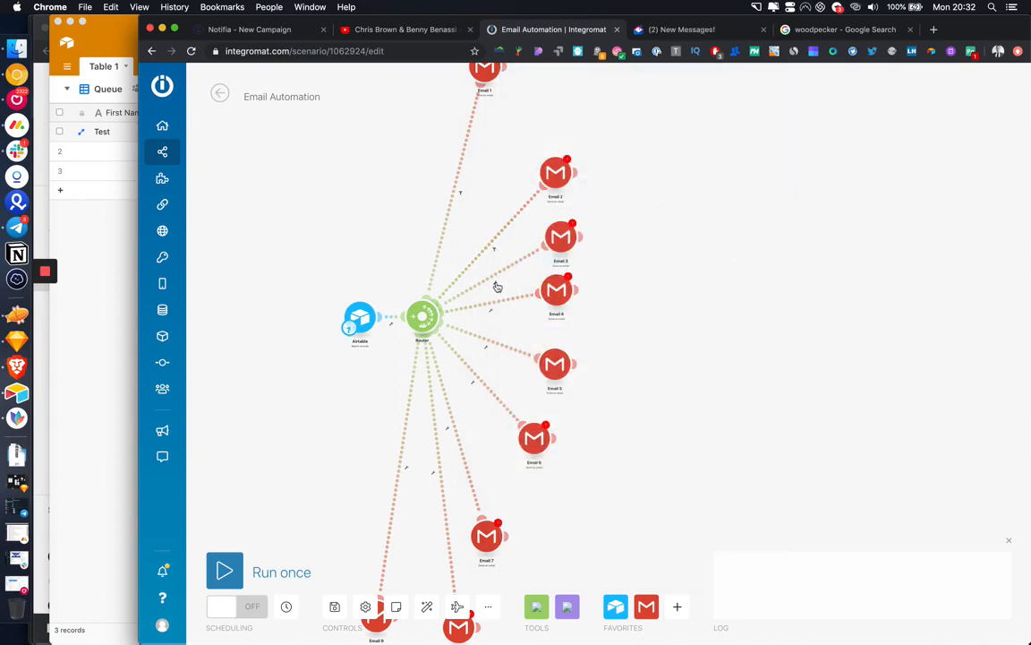
# Step: Filter the next route so Email 2 exists and Email 3 does not exist
pyautogui.click(498, 286)
pyautogui.click(529, 295)
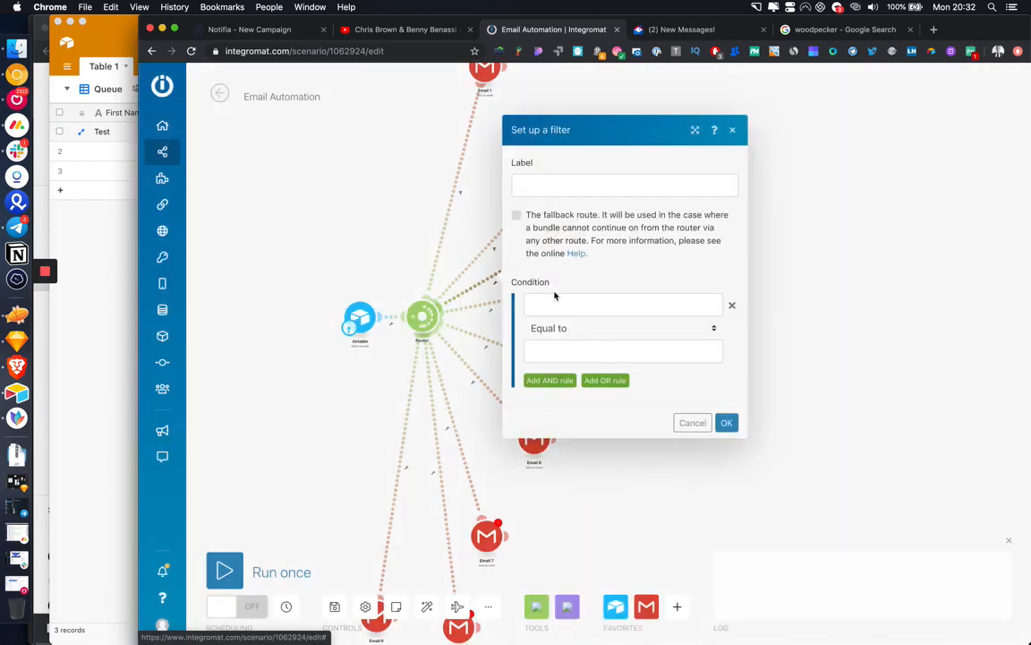
pyautogui.click(556, 303)
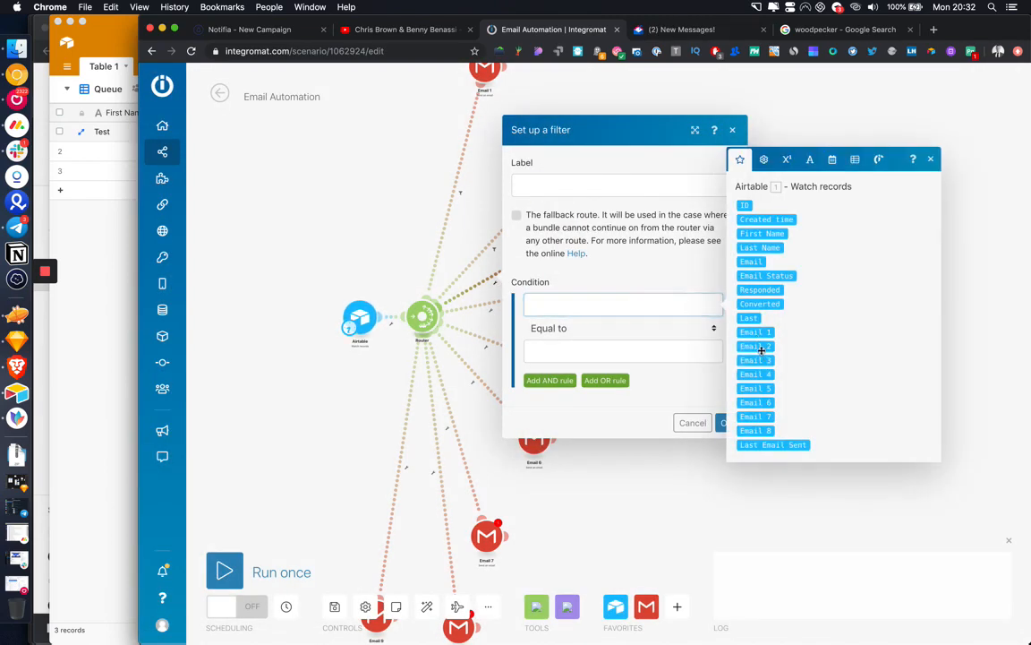
pyautogui.click(760, 350)
pyautogui.click(591, 328)
pyautogui.click(573, 287)
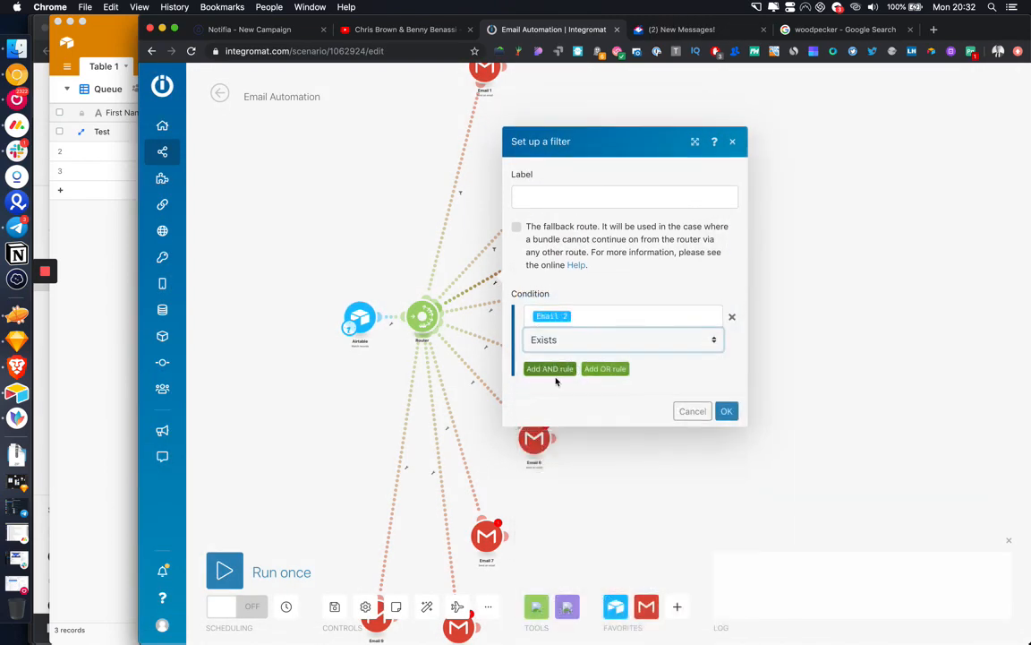
pyautogui.click(550, 369)
pyautogui.click(574, 354)
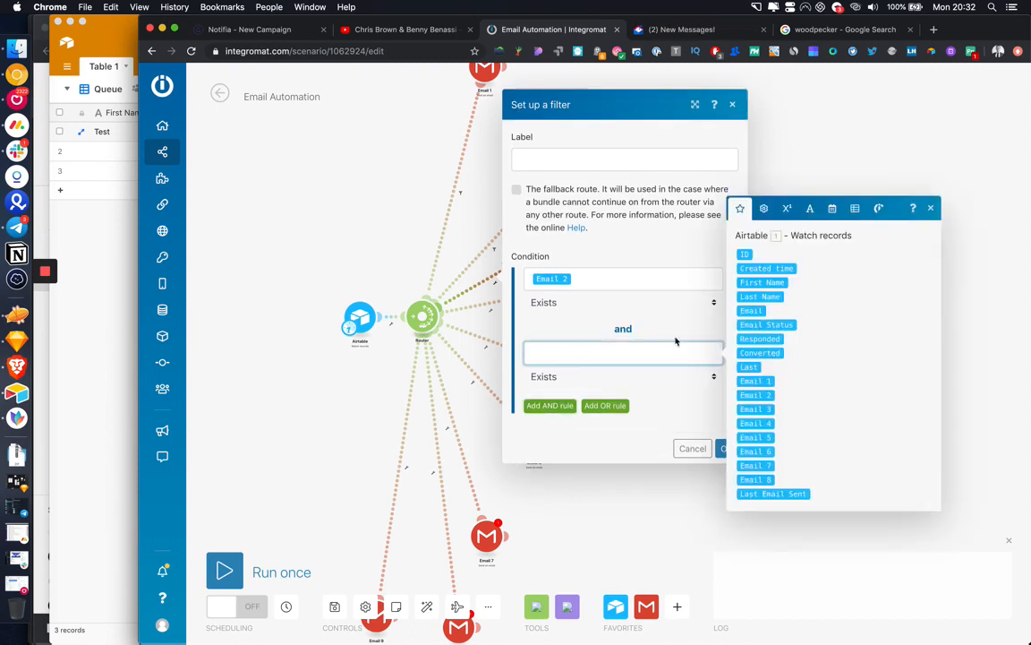
pyautogui.click(757, 409)
pyautogui.click(594, 377)
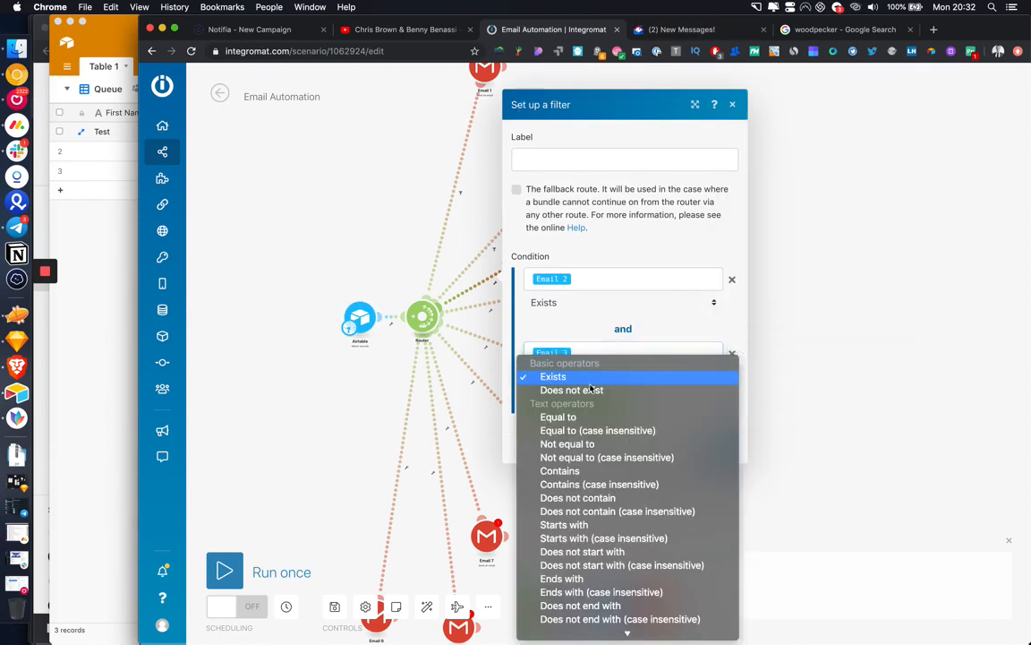
pyautogui.click(591, 392)
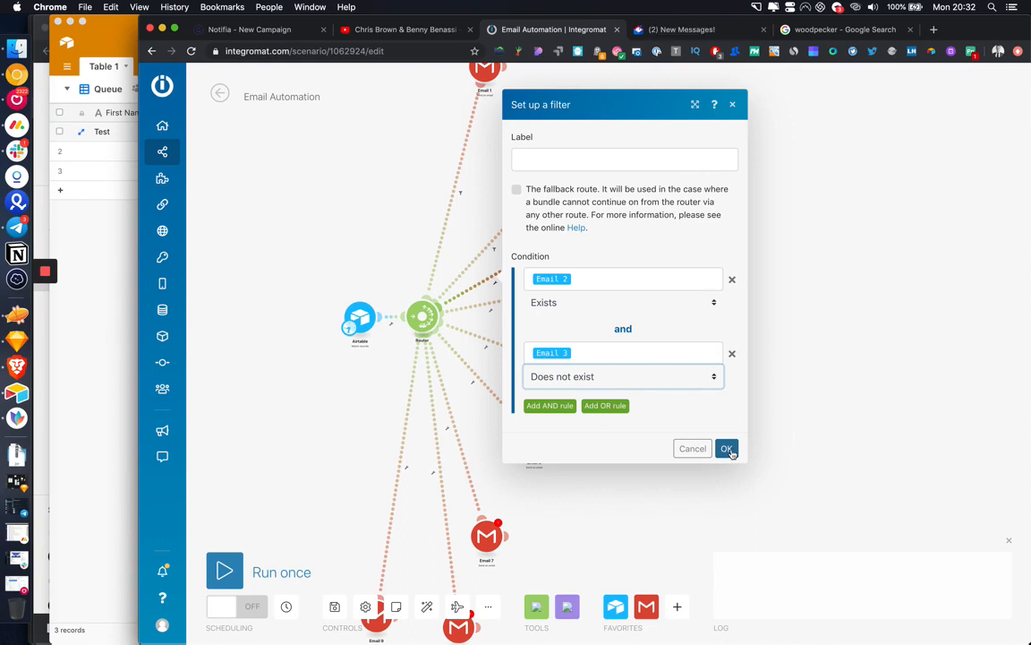
pyautogui.click(726, 448)
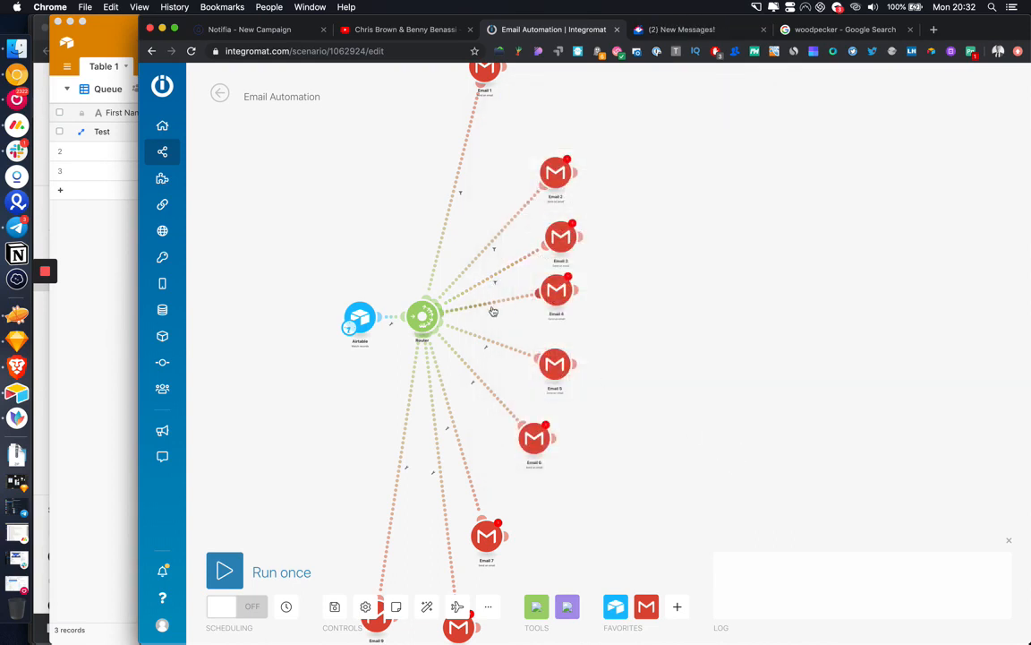
# Step: Filter the following route so Email 3 exists and Email 4 does not exist
pyautogui.click(492, 311)
pyautogui.click(515, 324)
pyautogui.click(529, 331)
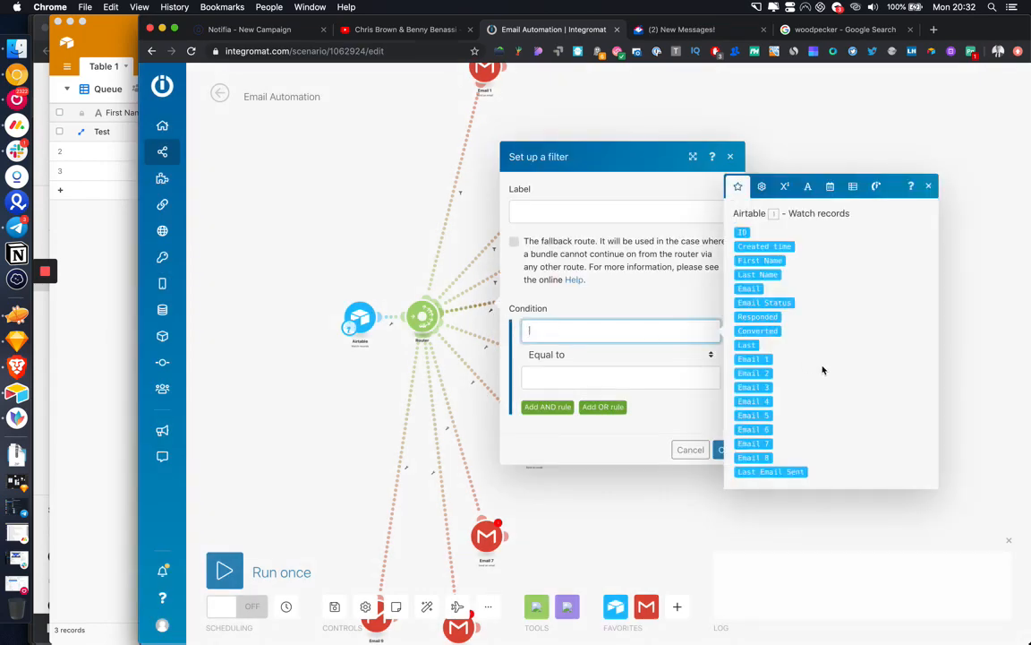
pyautogui.click(767, 388)
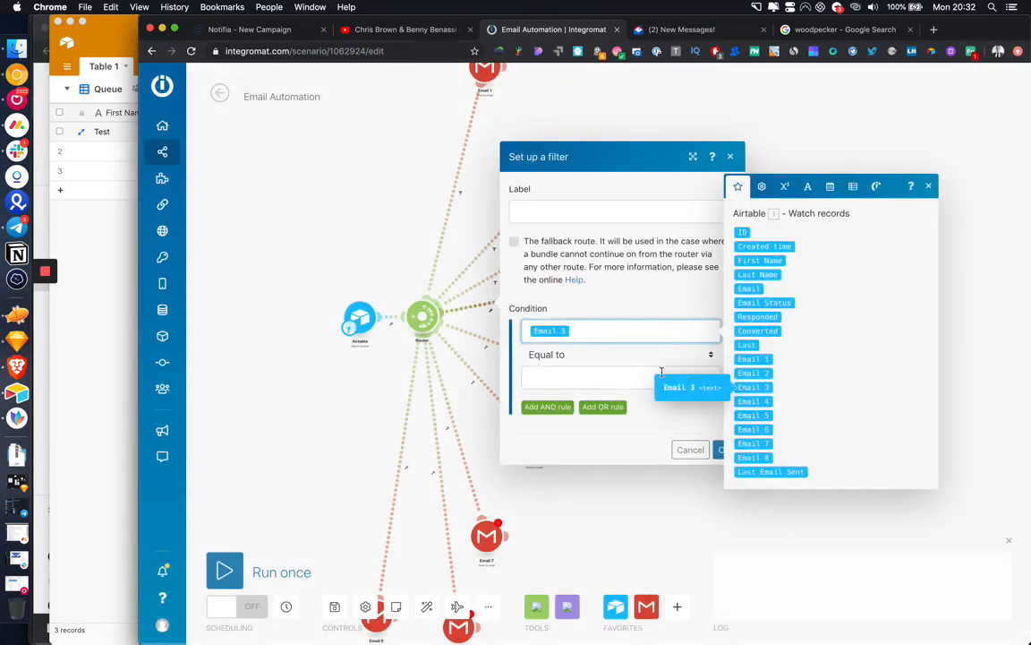
pyautogui.click(576, 354)
pyautogui.click(551, 315)
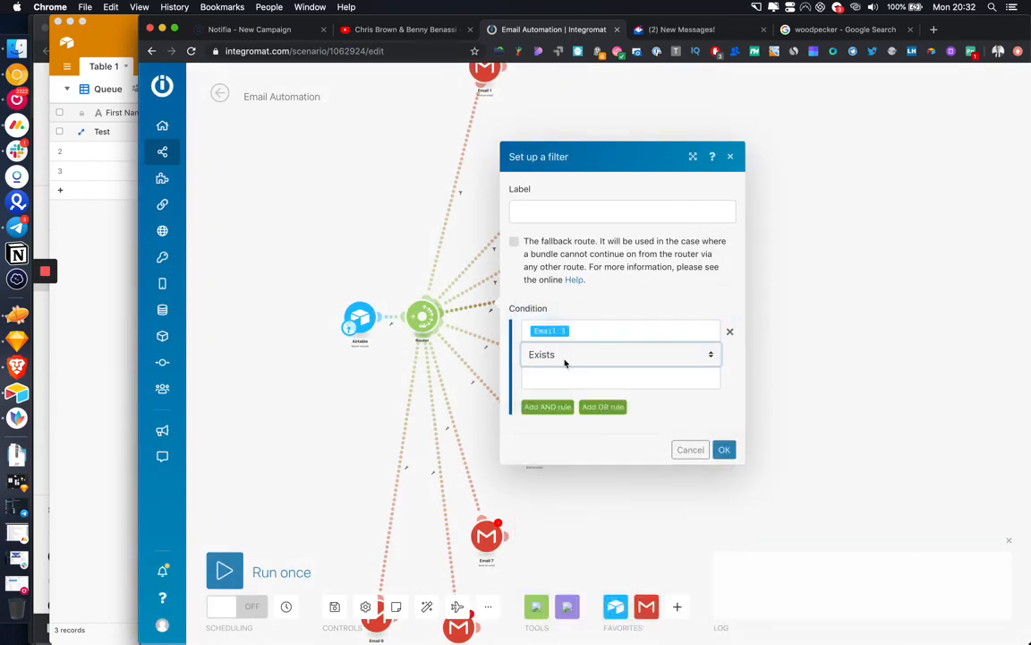
pyautogui.click(548, 407)
pyautogui.click(566, 380)
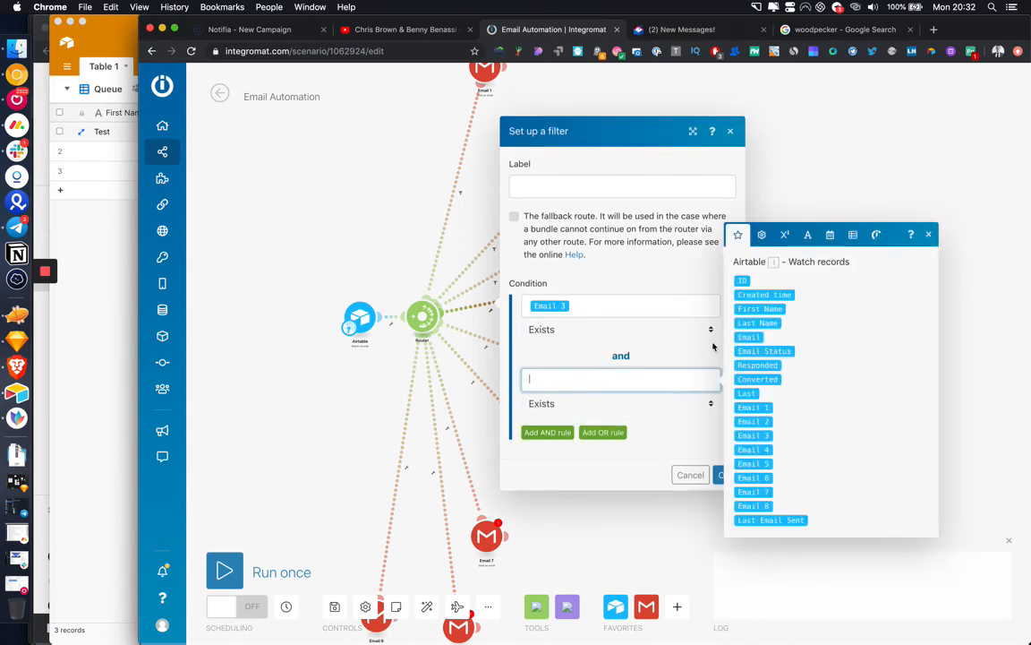
pyautogui.click(757, 448)
pyautogui.click(606, 404)
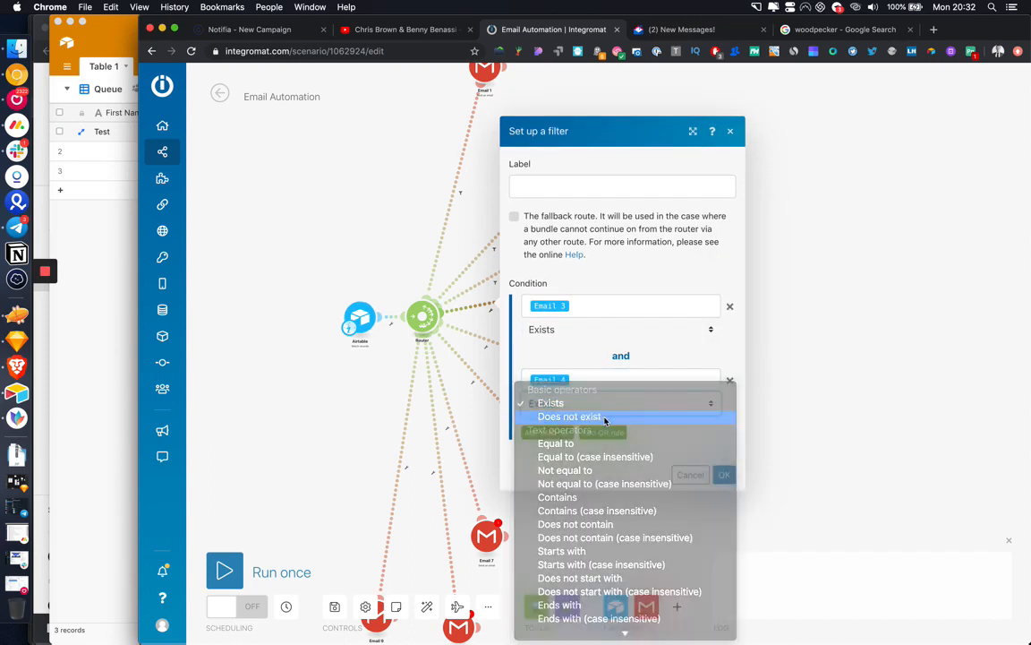
pyautogui.click(605, 418)
pyautogui.click(723, 474)
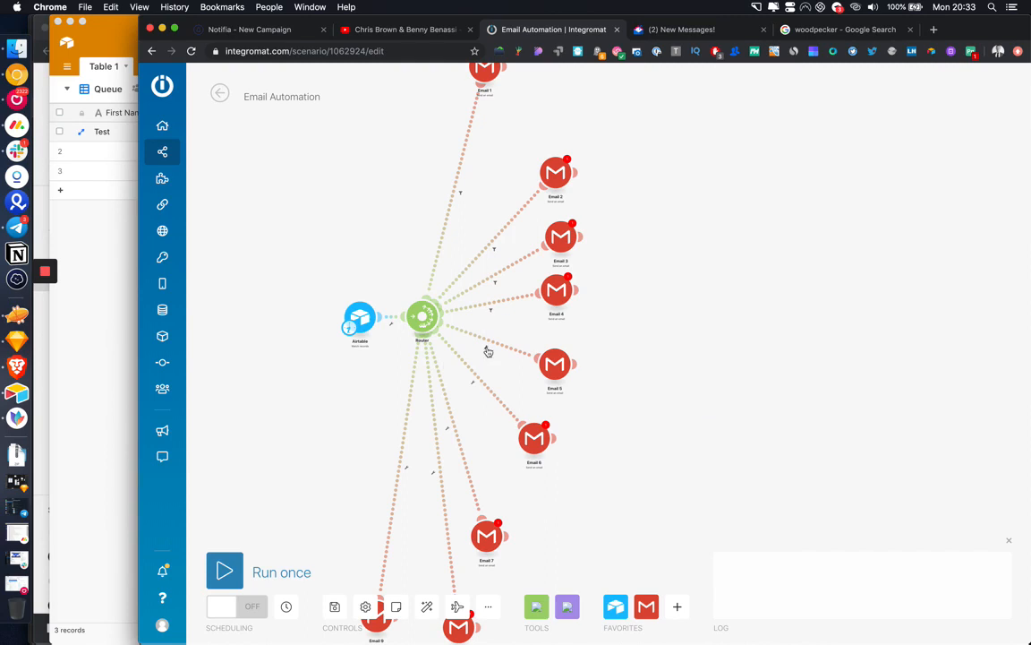
# Step: Filter the next route so Email 4 exists and Email 5 does not exist
pyautogui.click(486, 349)
pyautogui.click(524, 359)
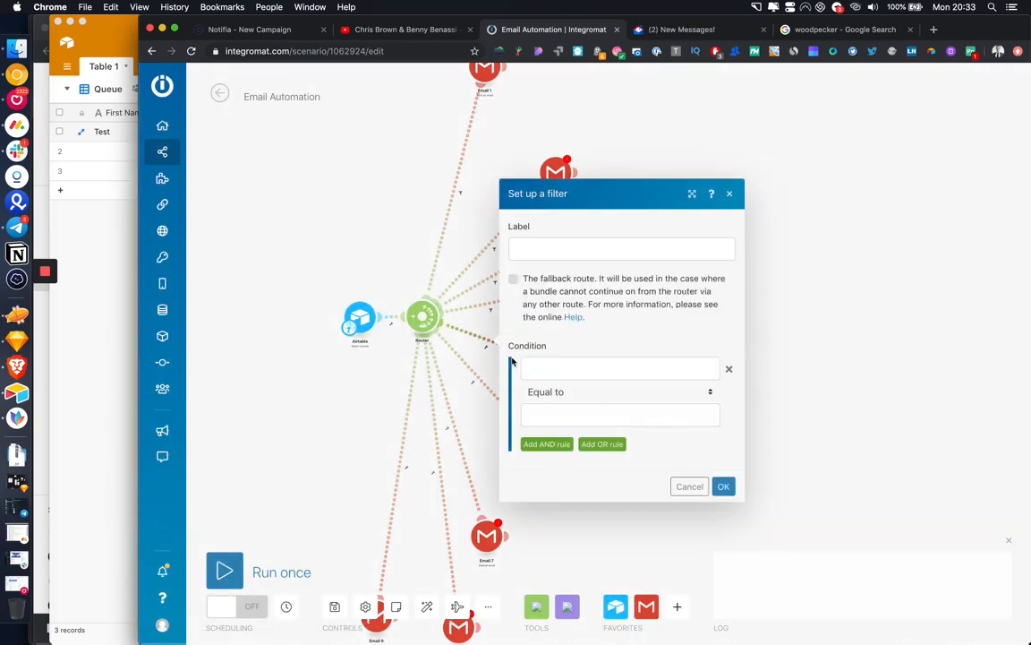
pyautogui.click(555, 367)
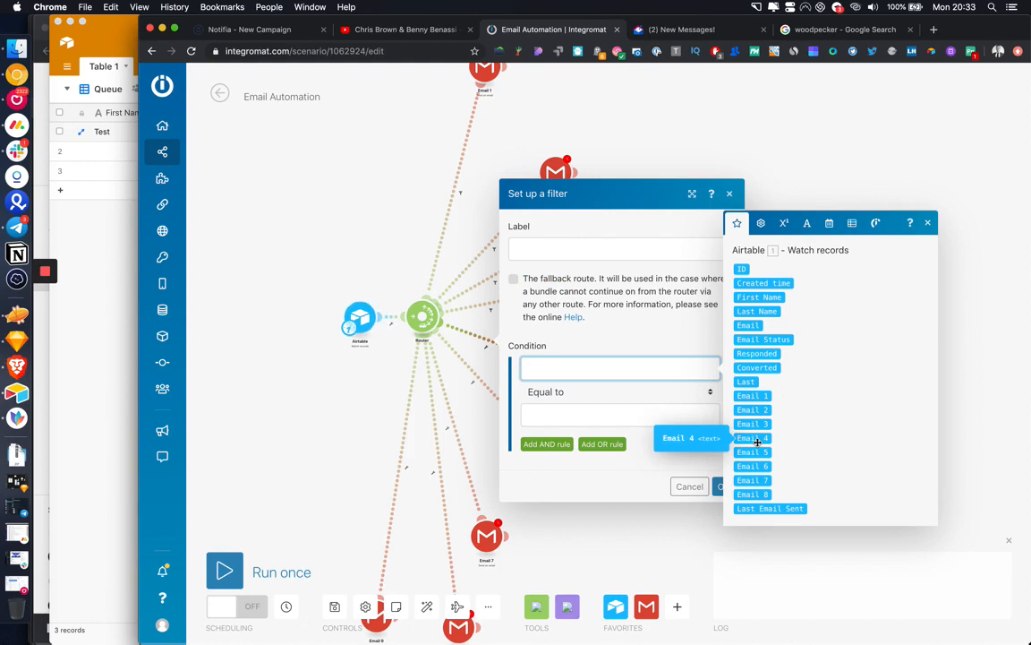
pyautogui.click(757, 439)
pyautogui.click(623, 392)
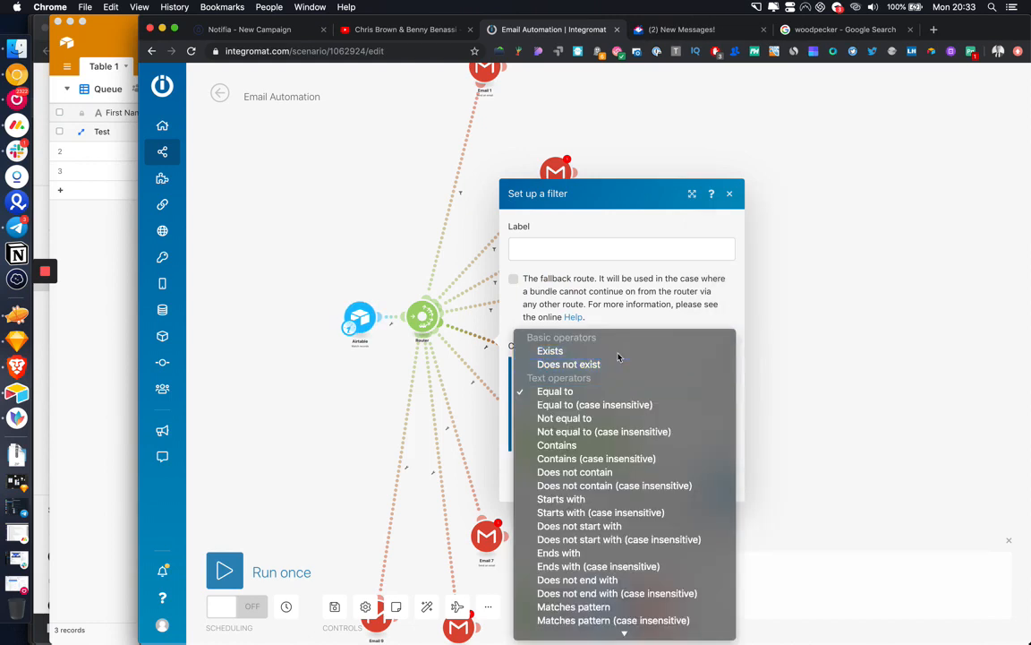
pyautogui.click(618, 356)
pyautogui.click(553, 430)
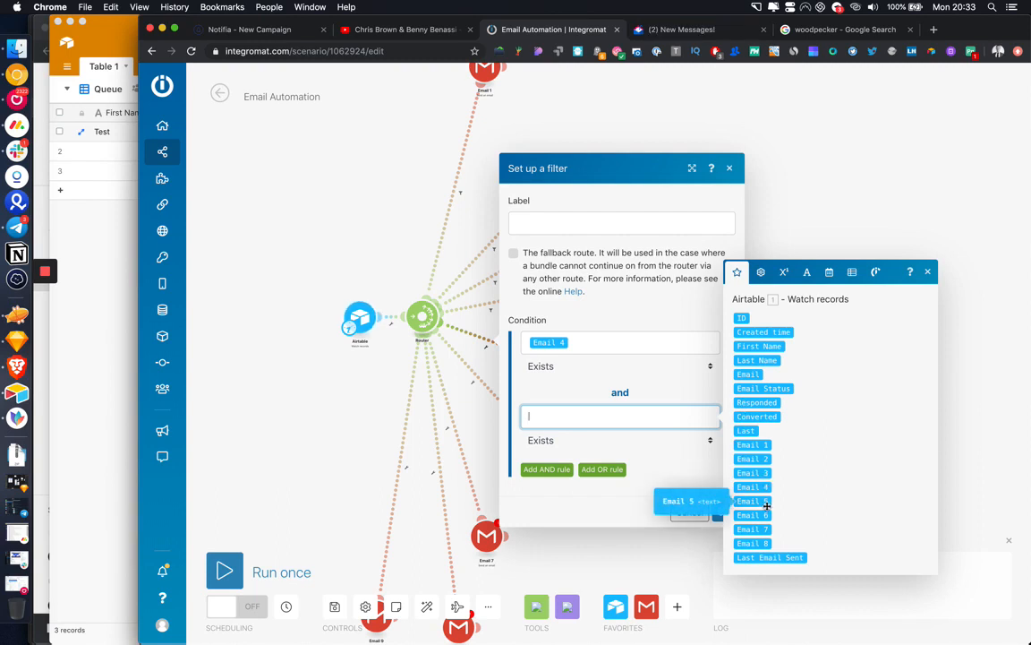
pyautogui.click(761, 502)
pyautogui.click(599, 441)
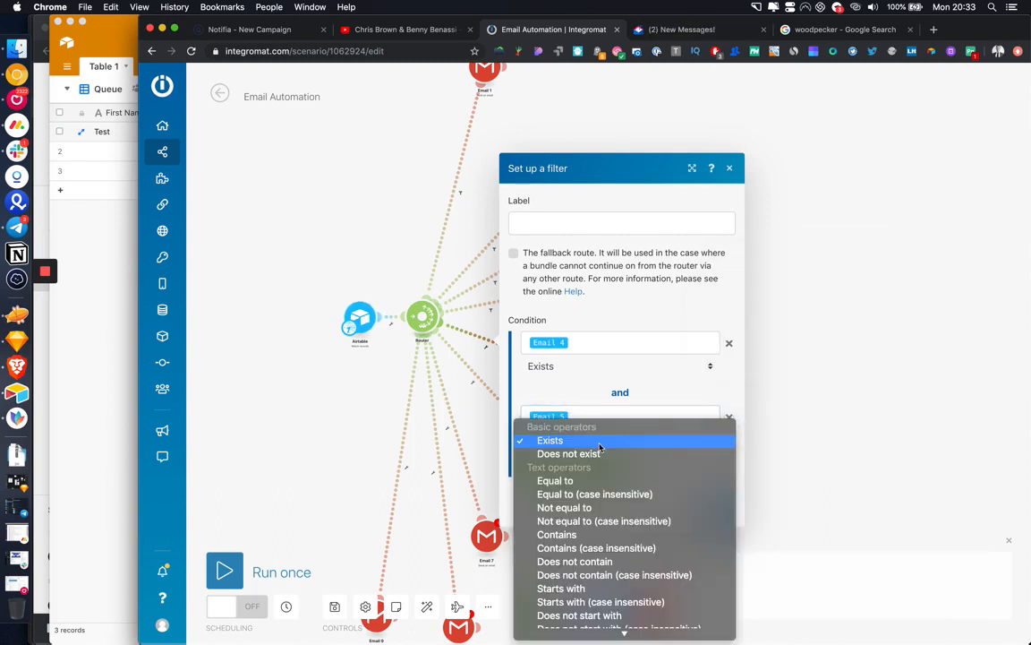
pyautogui.click(596, 454)
pyautogui.click(722, 510)
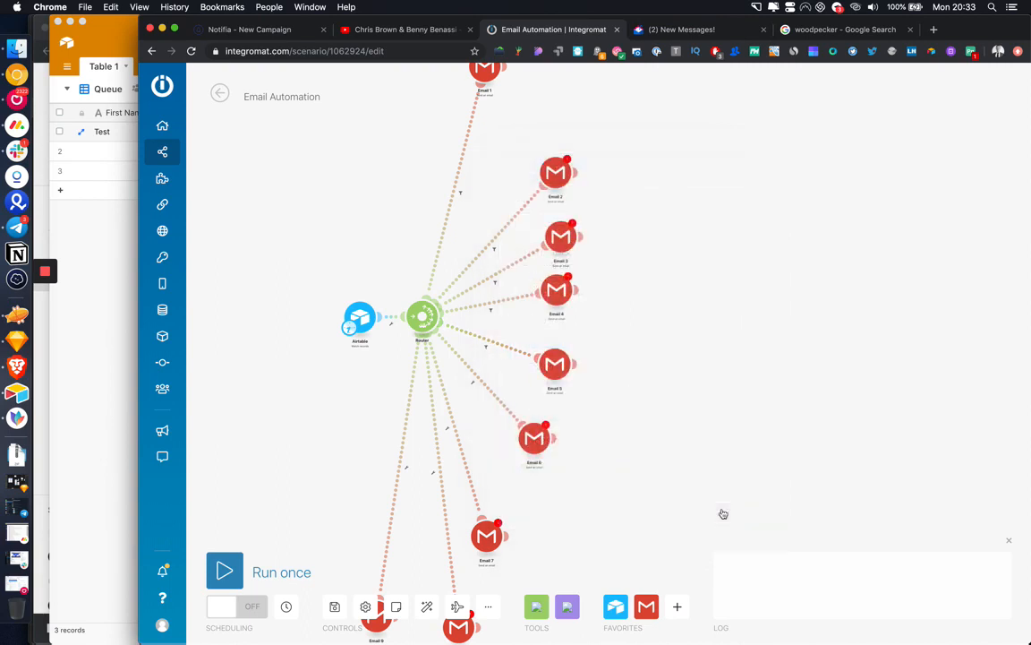
# Step: Filter the next route so Email 5 exists and Email 6 does not exist
pyautogui.moveTo(661, 462); pyautogui.dragTo(706, 416)
pyautogui.moveTo(548, 338); pyautogui.dragTo(570, 309)
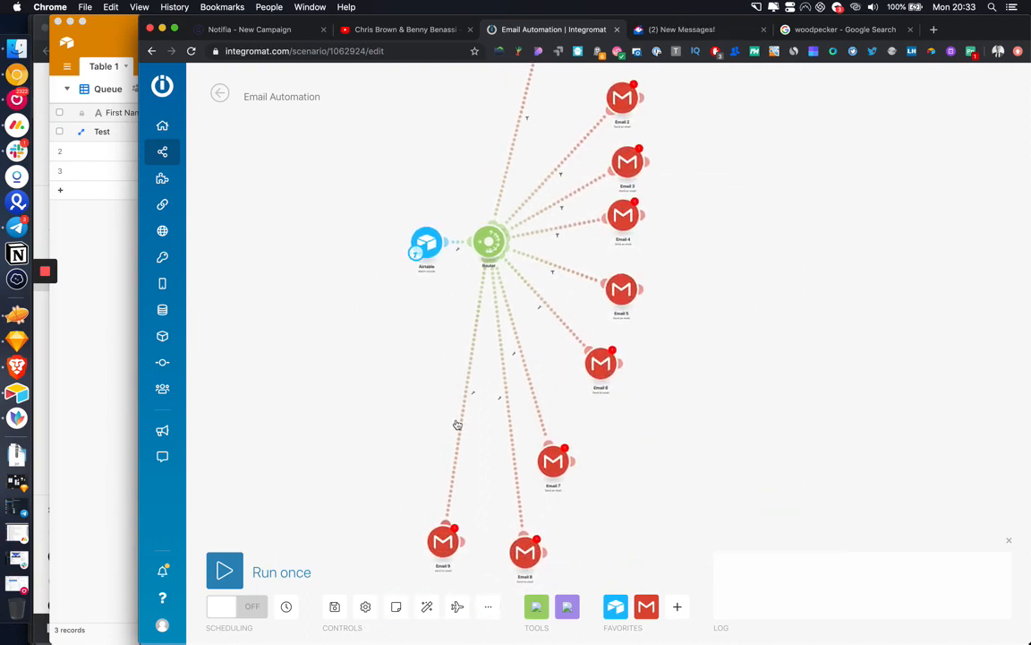
pyautogui.click(543, 312)
pyautogui.click(596, 329)
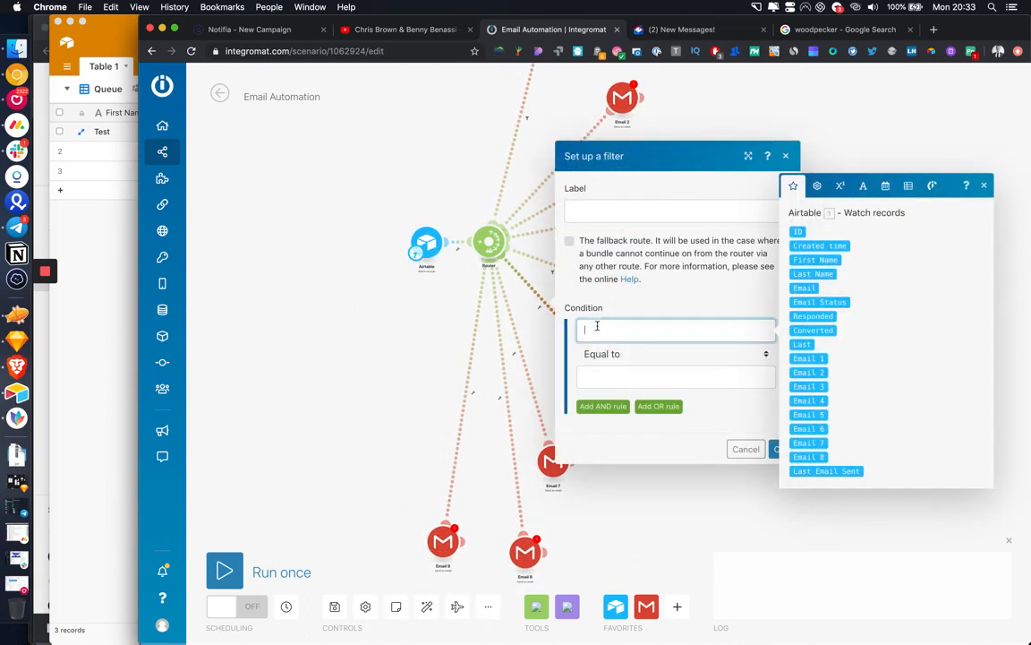
pyautogui.moveTo(809, 415); pyautogui.dragTo(644, 331)
pyautogui.click(641, 367)
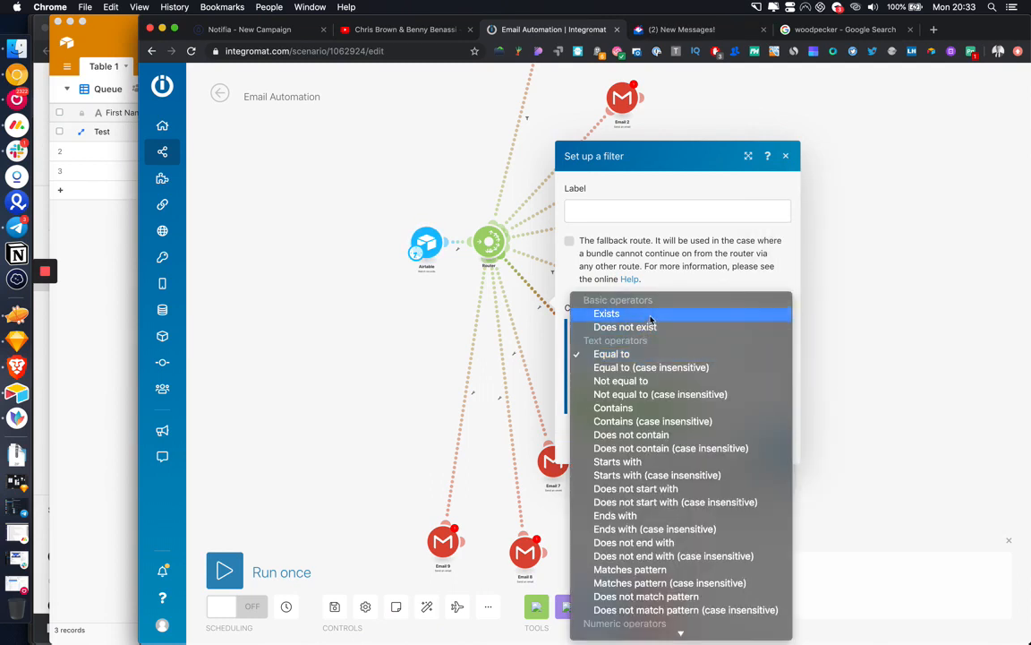
pyautogui.click(609, 310)
pyautogui.click(626, 402)
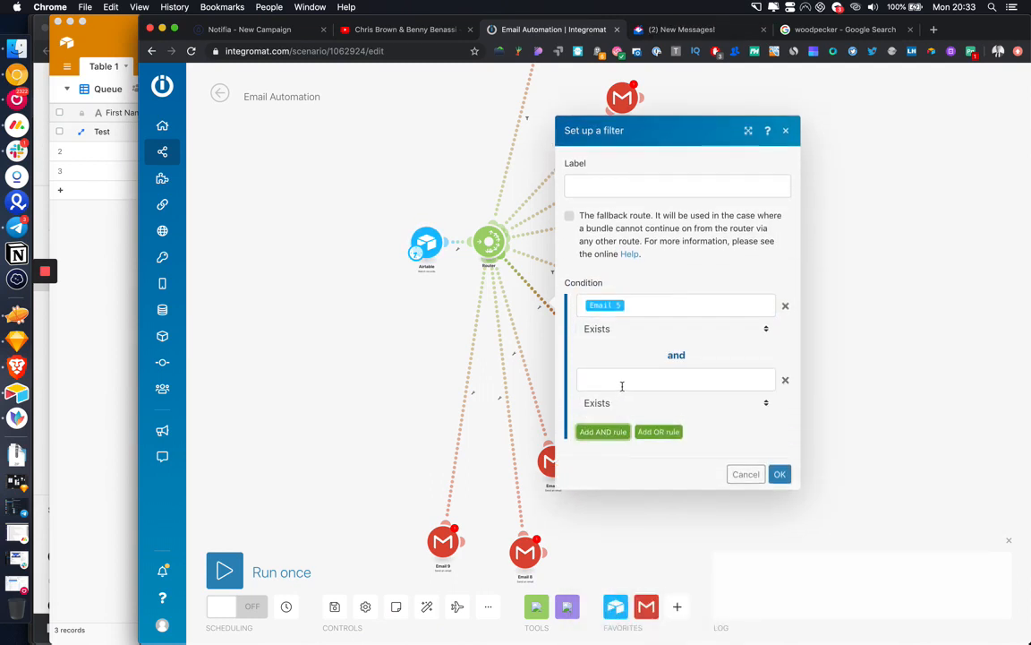
pyautogui.click(626, 383)
pyautogui.moveTo(808, 476); pyautogui.dragTo(627, 380)
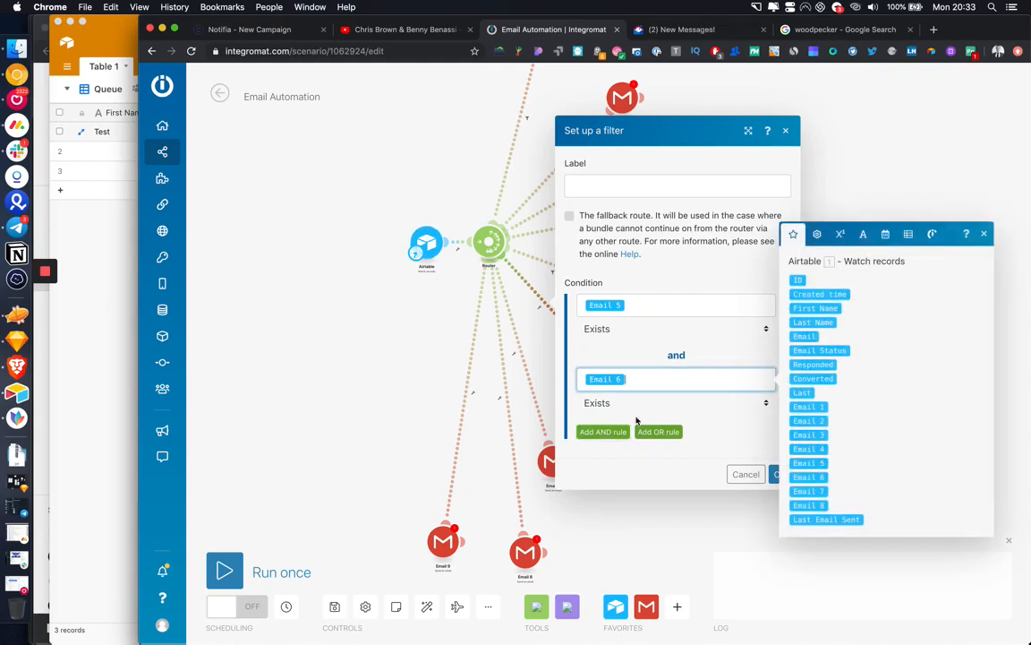
pyautogui.click(633, 403)
pyautogui.click(633, 414)
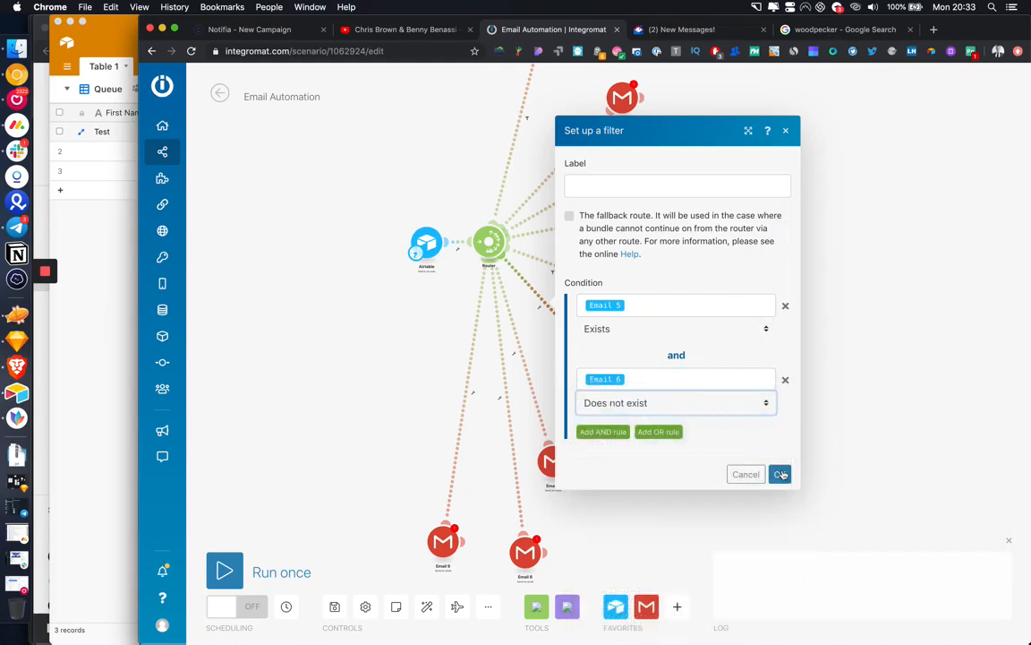
pyautogui.click(778, 475)
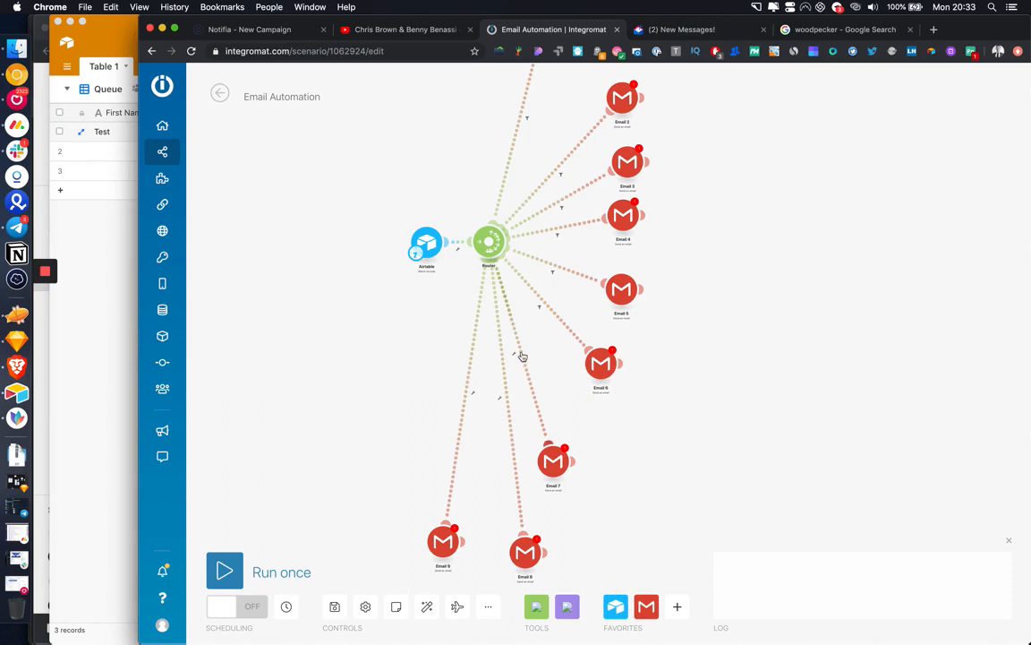
# Step: Filter the next route so Email 6 exists and Email 7 is missing
pyautogui.click(521, 358)
pyautogui.click(588, 378)
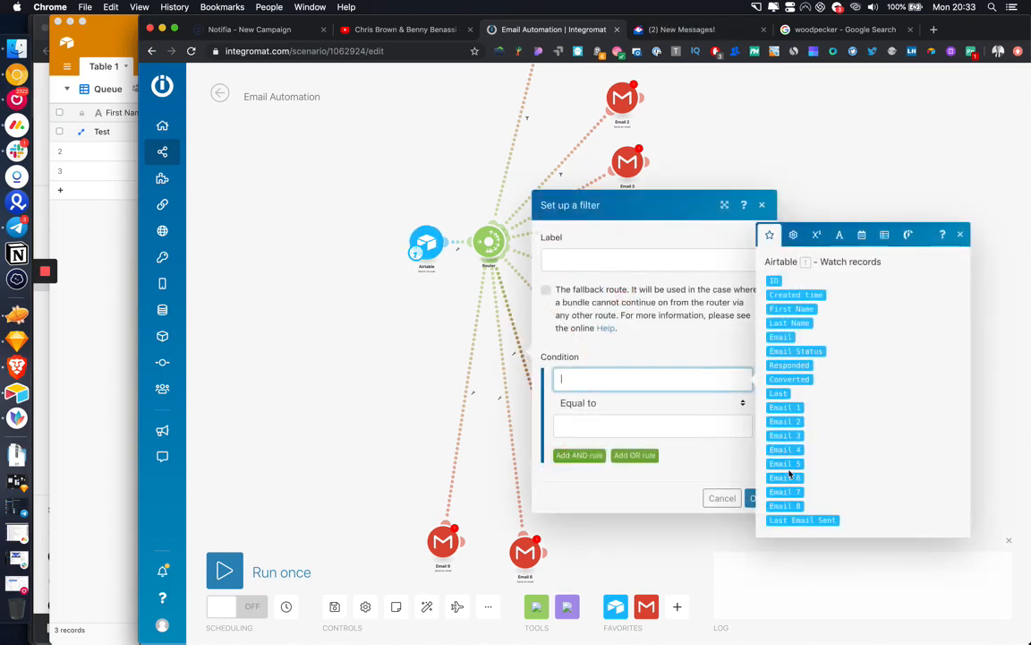
pyautogui.click(627, 403)
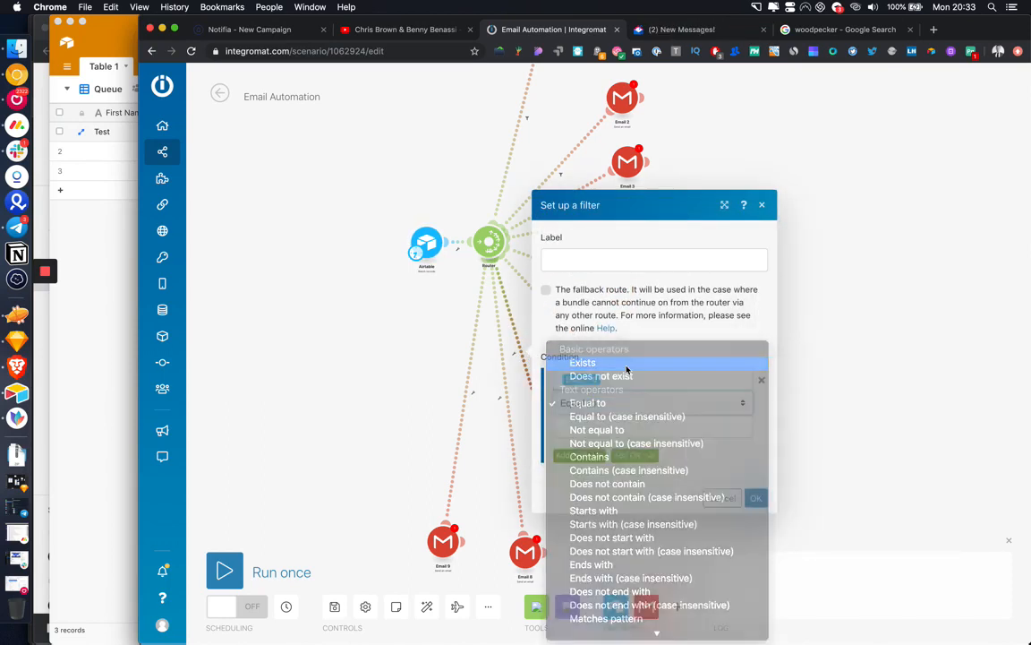
pyautogui.click(627, 363)
pyautogui.click(579, 443)
pyautogui.click(603, 429)
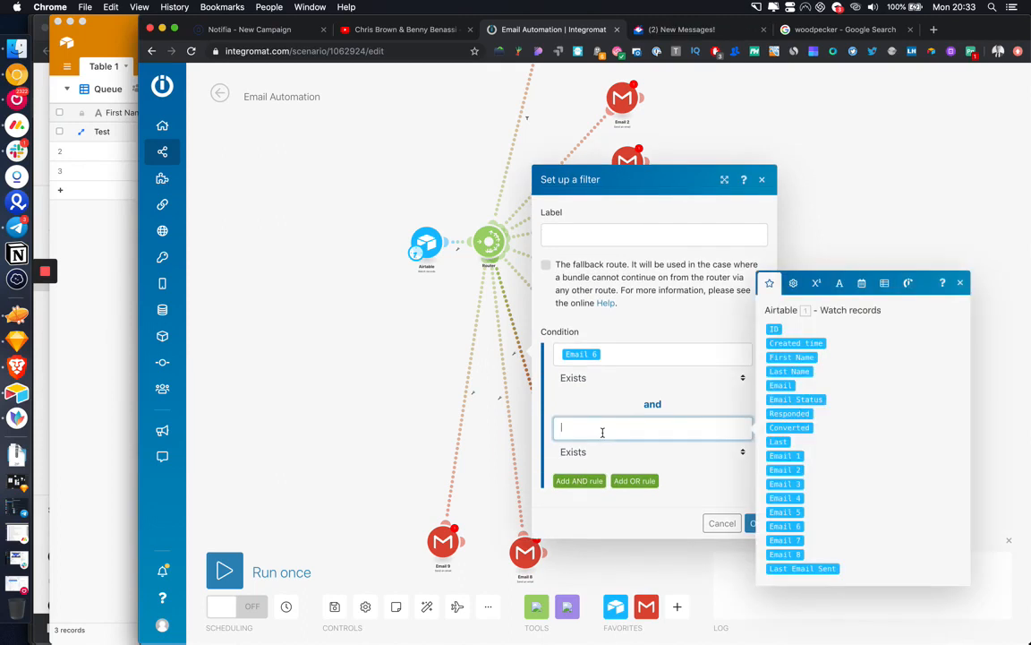
pyautogui.click(785, 540)
pyautogui.click(652, 451)
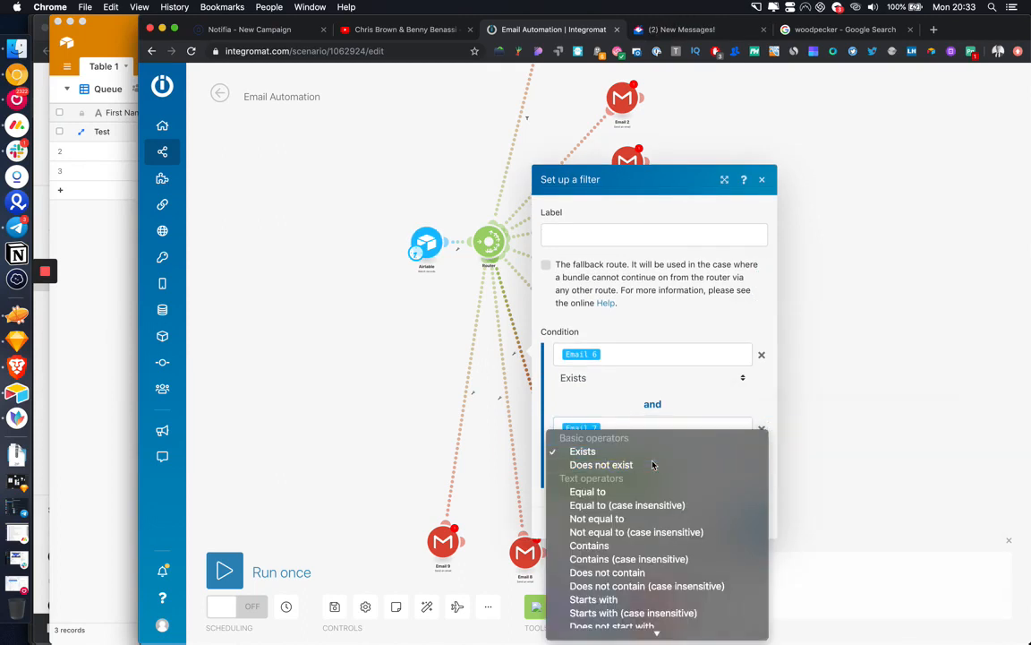
pyautogui.click(652, 463)
pyautogui.click(754, 522)
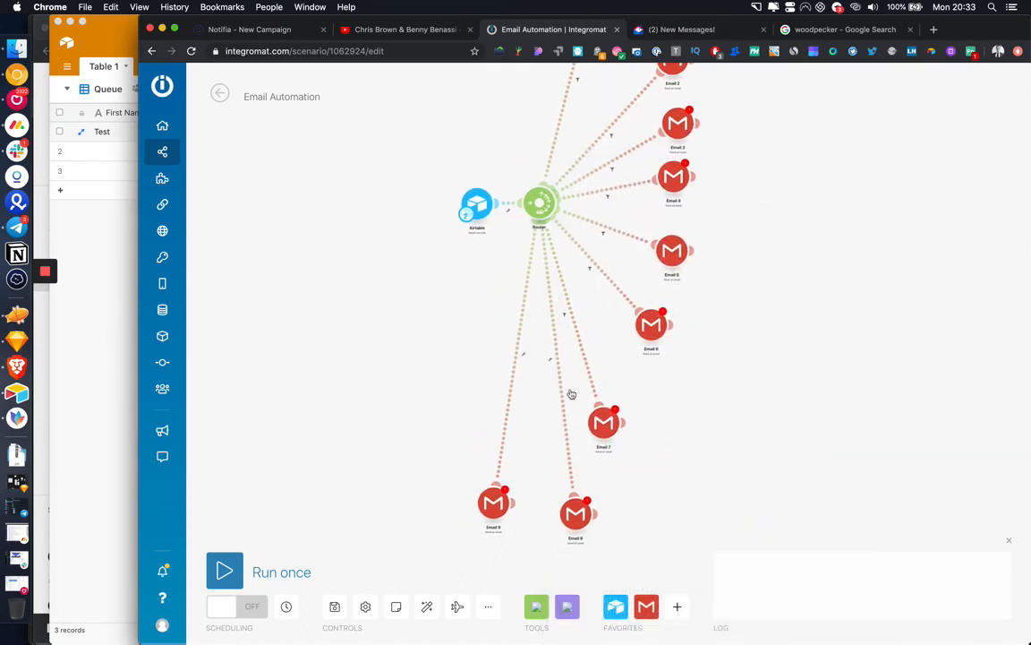
# Step: Filter the next route so Email 7 exists and Email 8 does not exist
pyautogui.click(552, 359)
pyautogui.click(577, 371)
pyautogui.click(630, 384)
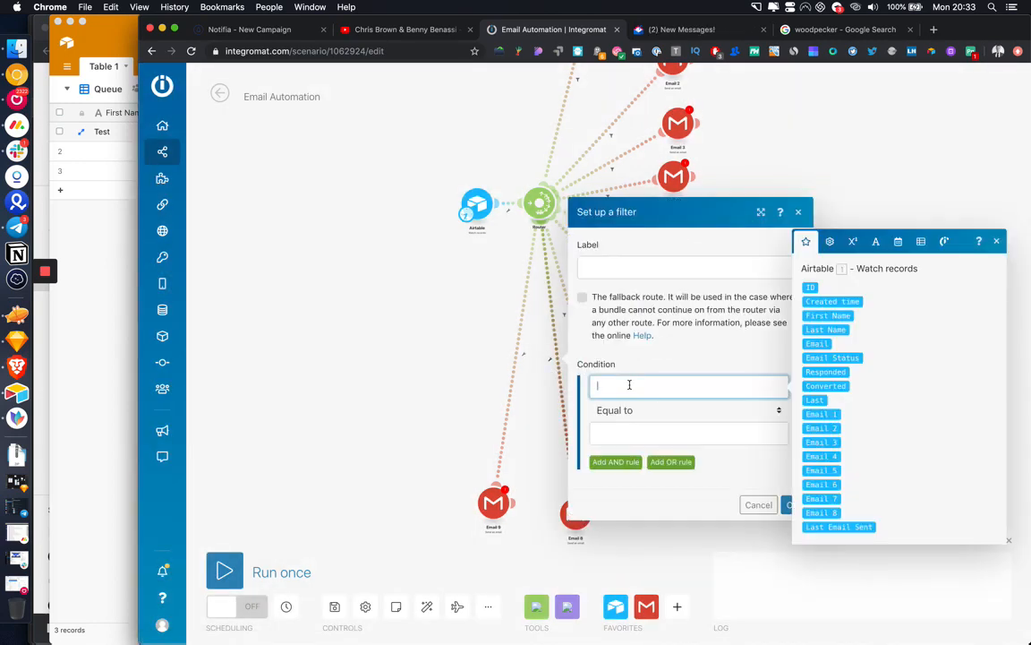
pyautogui.click(823, 495)
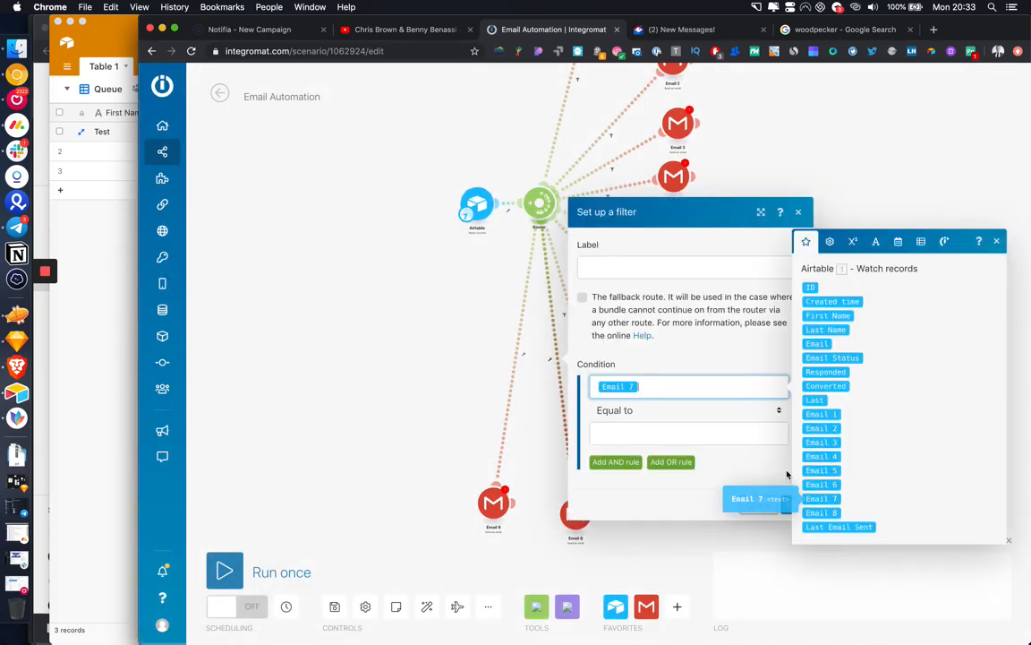
pyautogui.click(660, 410)
pyautogui.click(657, 371)
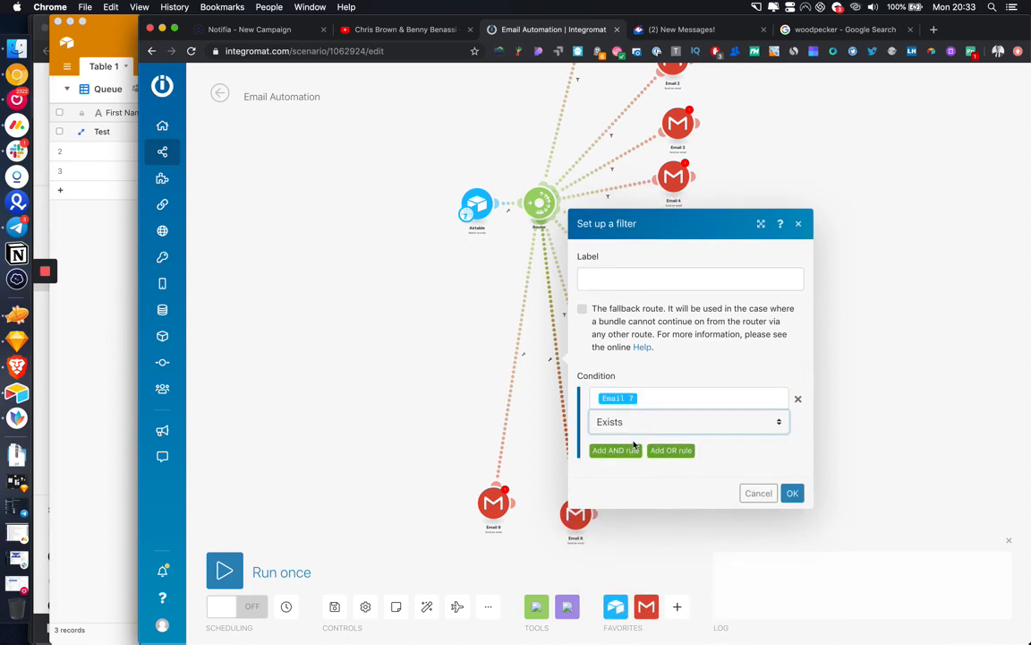
pyautogui.click(624, 451)
pyautogui.click(649, 435)
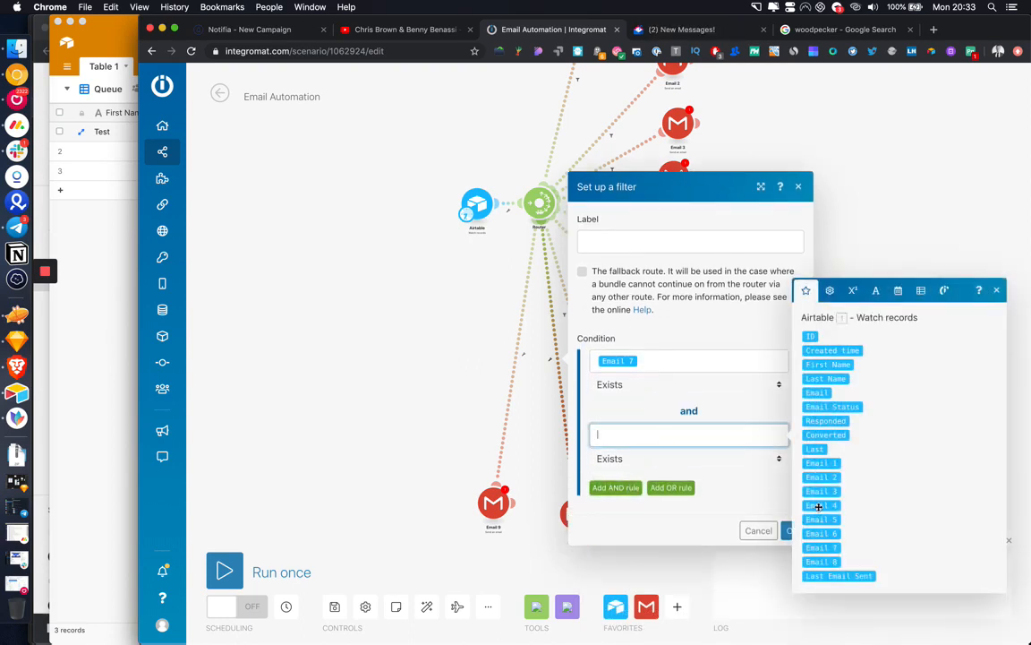
pyautogui.click(818, 561)
pyautogui.click(672, 462)
pyautogui.click(670, 473)
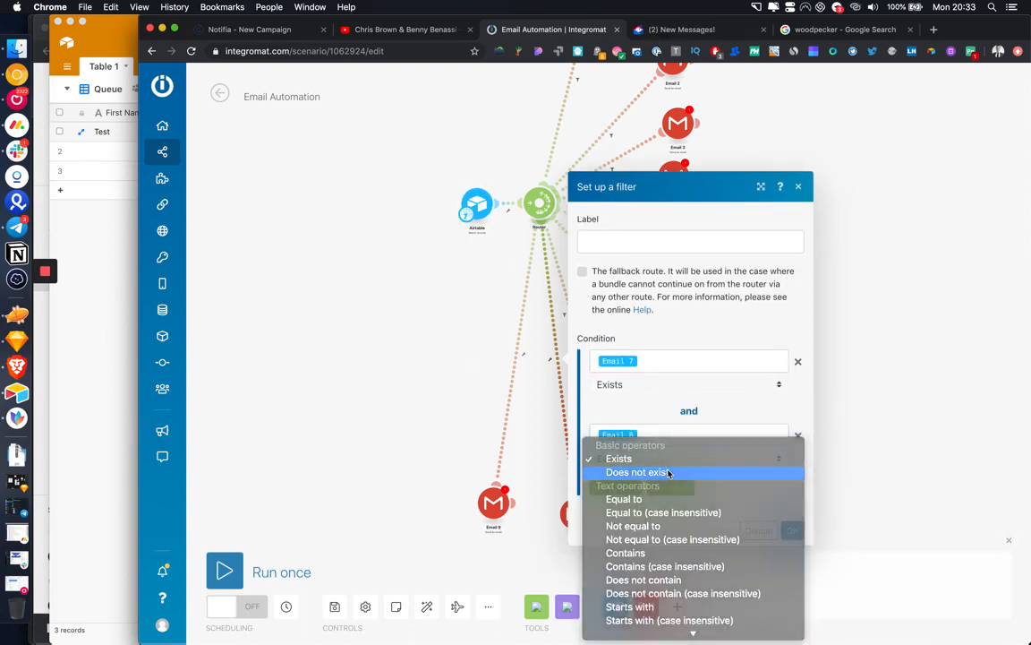
pyautogui.click(794, 531)
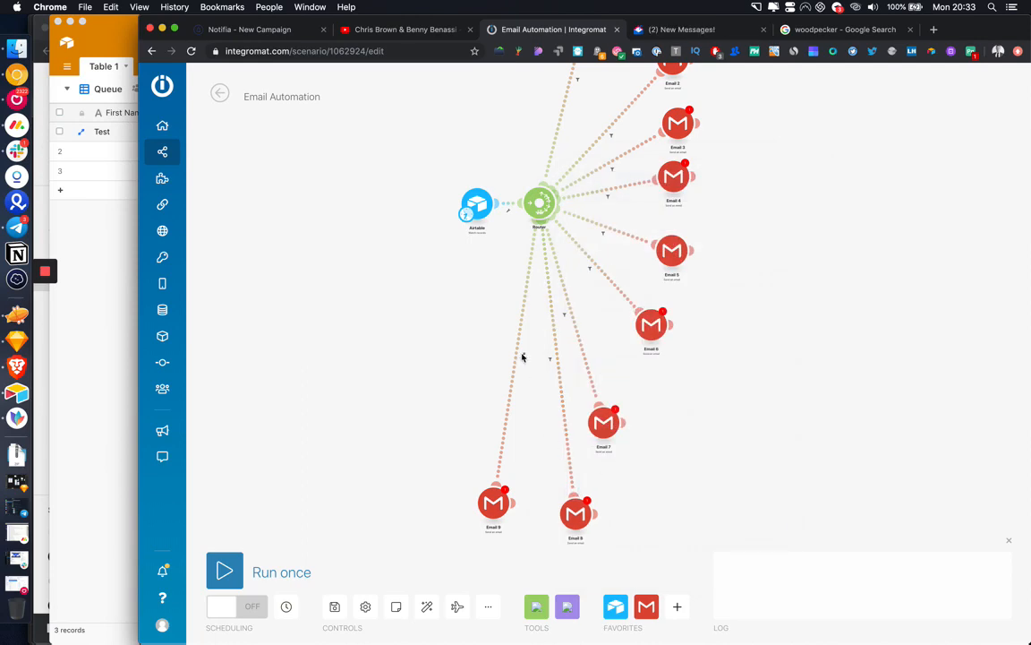
# Step: Delete the Email 9 module from the scenario
pyautogui.click(523, 356)
pyautogui.click(557, 363)
pyautogui.click(560, 379)
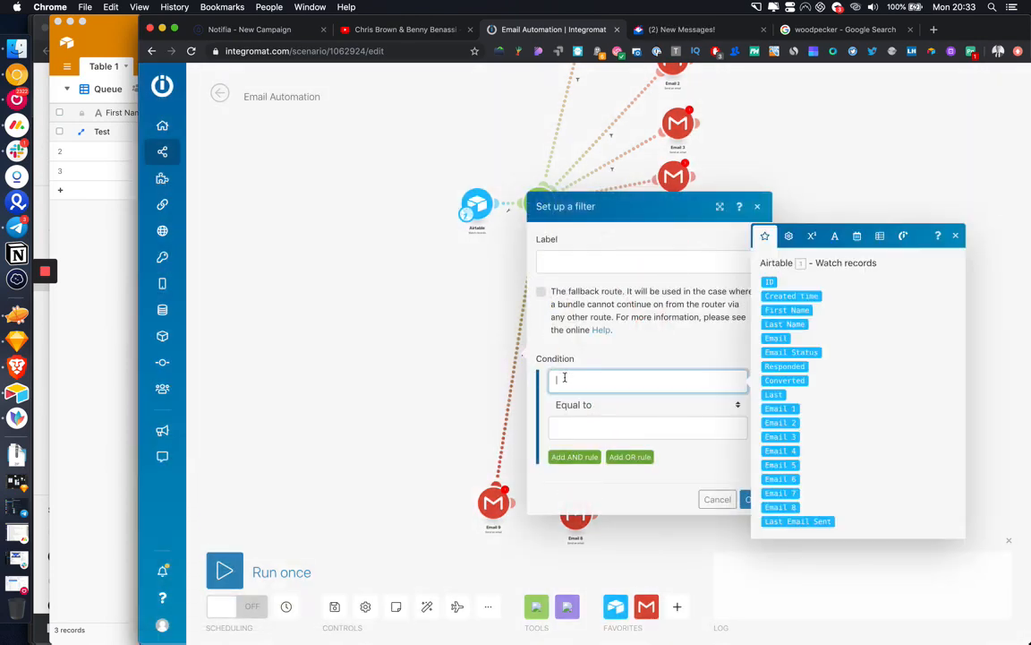
pyautogui.click(440, 449)
pyautogui.rightClick(495, 501)
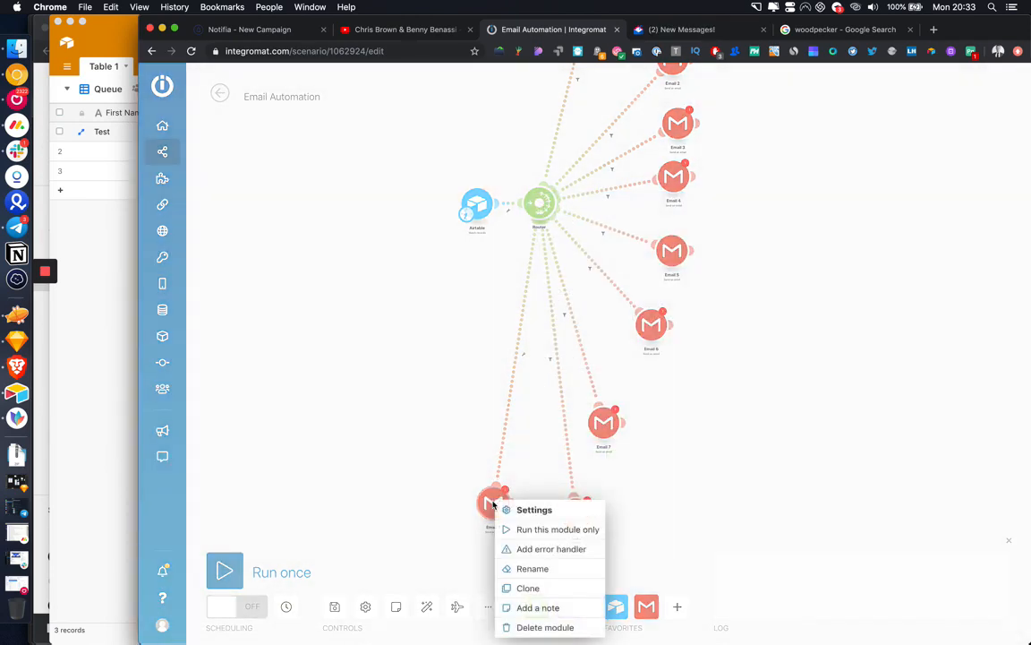
pyautogui.click(554, 628)
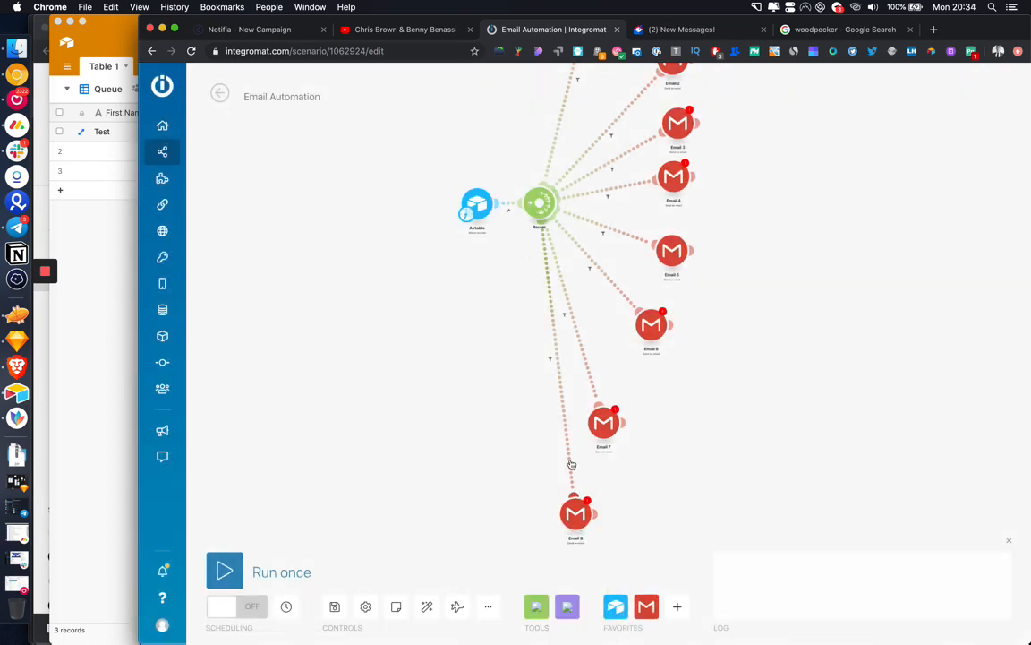
# Step: Reconfirm the Email 8 route filter and reposition the Email 7 and Email 8 modules
pyautogui.click(557, 368)
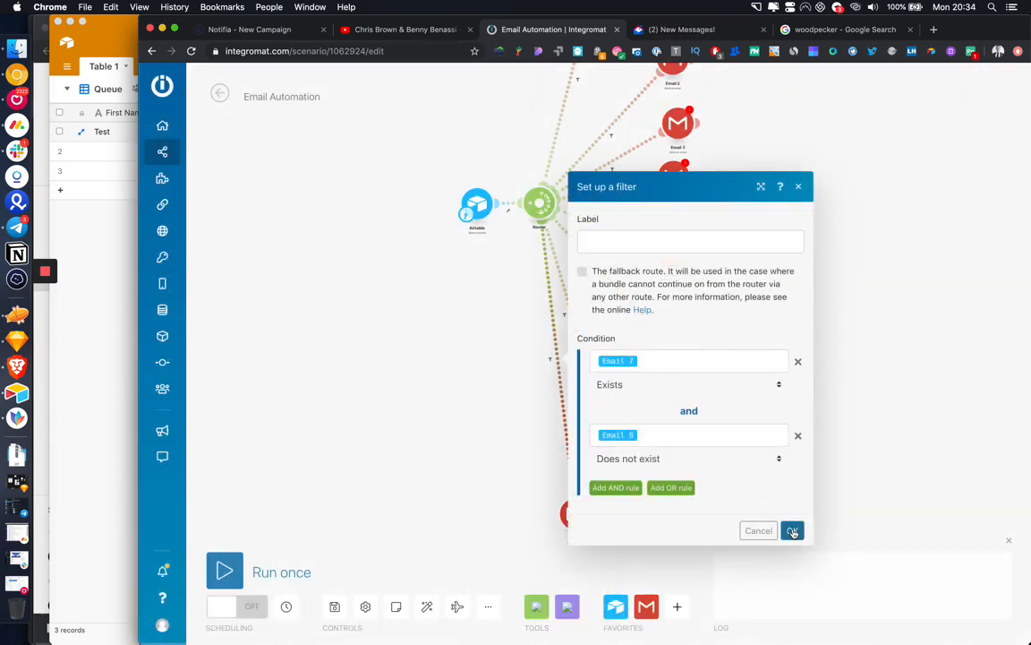
pyautogui.click(793, 530)
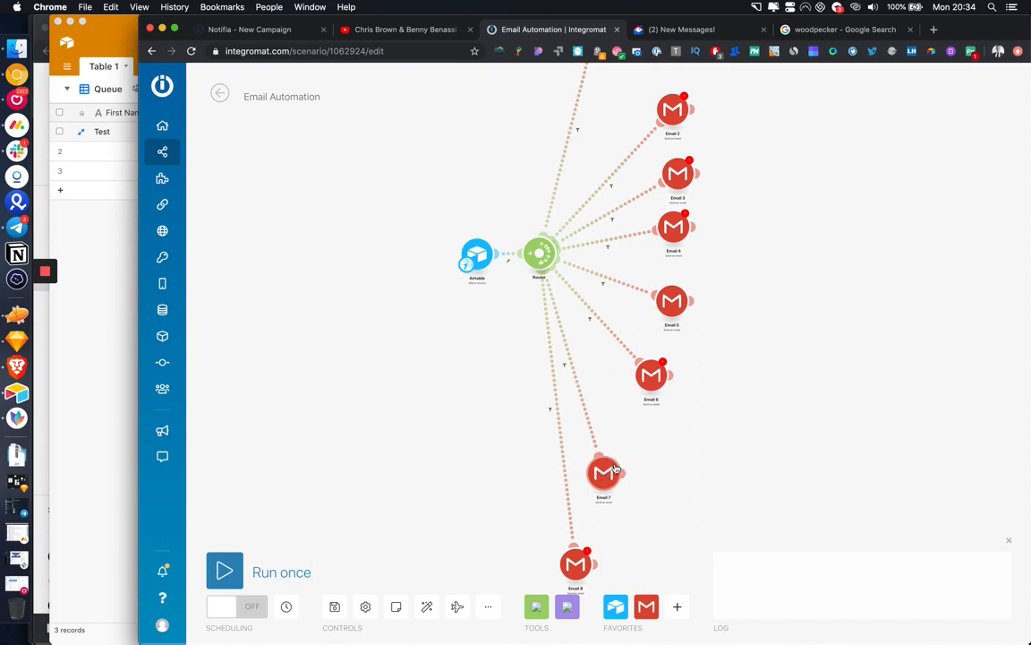
pyautogui.moveTo(616, 469); pyautogui.dragTo(656, 451)
pyautogui.moveTo(584, 569); pyautogui.dragTo(601, 535)
pyautogui.moveTo(837, 328); pyautogui.dragTo(823, 353)
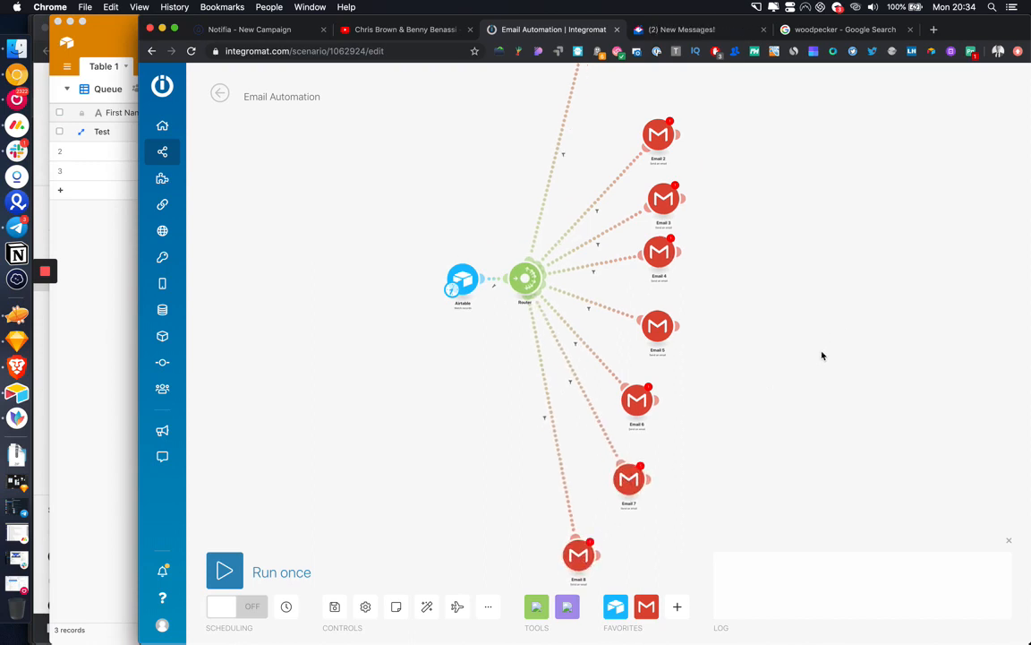
# Step: Adjust the addDays comparison value in the Email 3 route filter
pyautogui.click(598, 214)
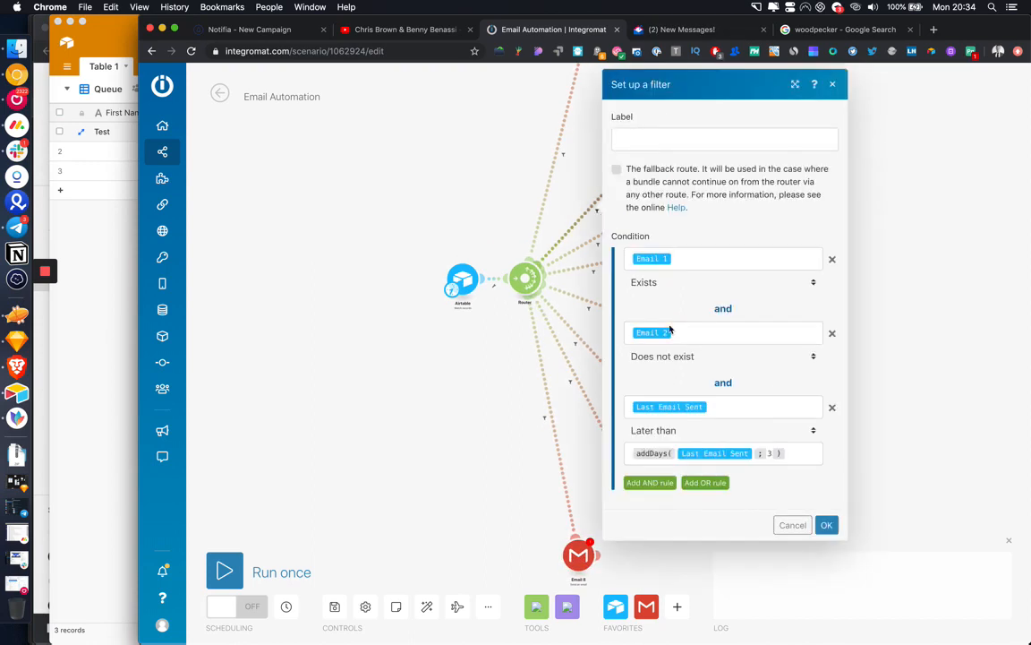
pyautogui.click(767, 454)
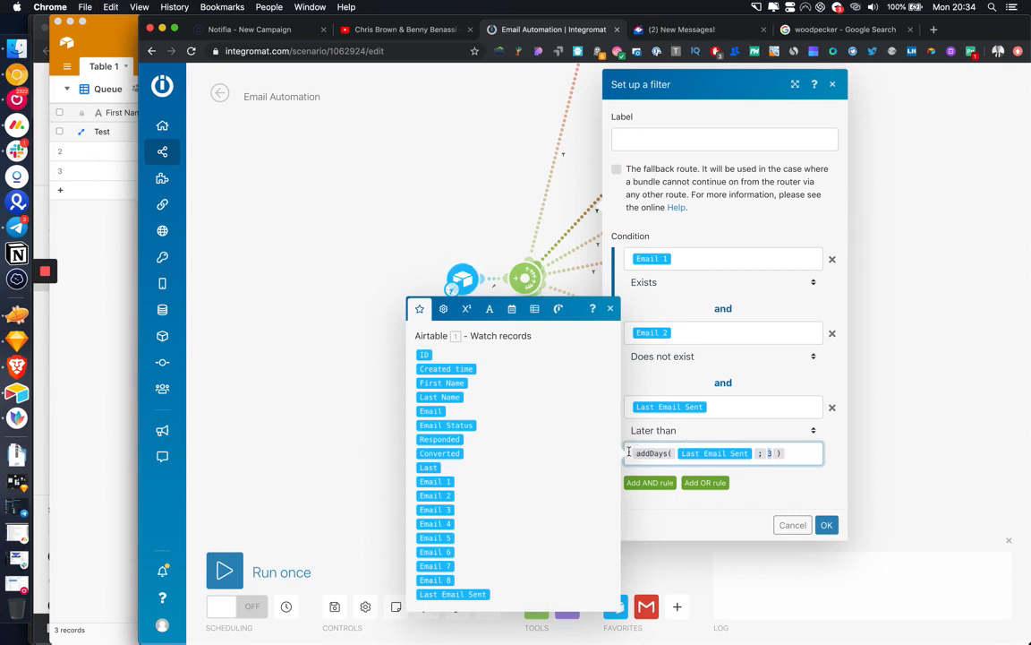
pyautogui.click(827, 525)
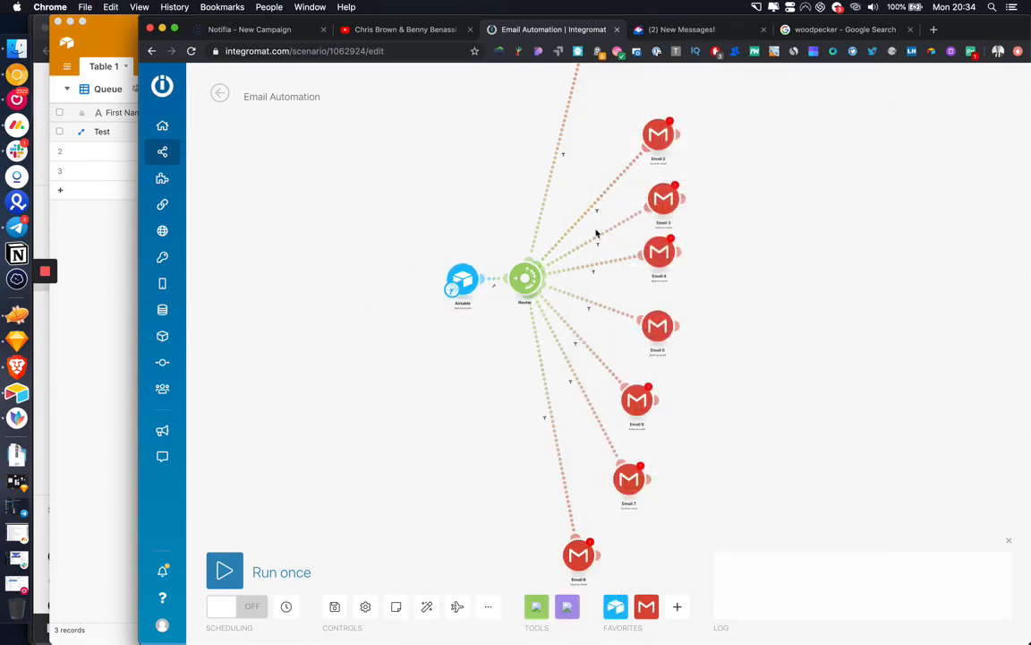
# Step: Add a third rule to the next route's filter: Last Email Sent later than addDays(Last Email Sent; 6)
pyautogui.click(597, 248)
pyautogui.click(652, 388)
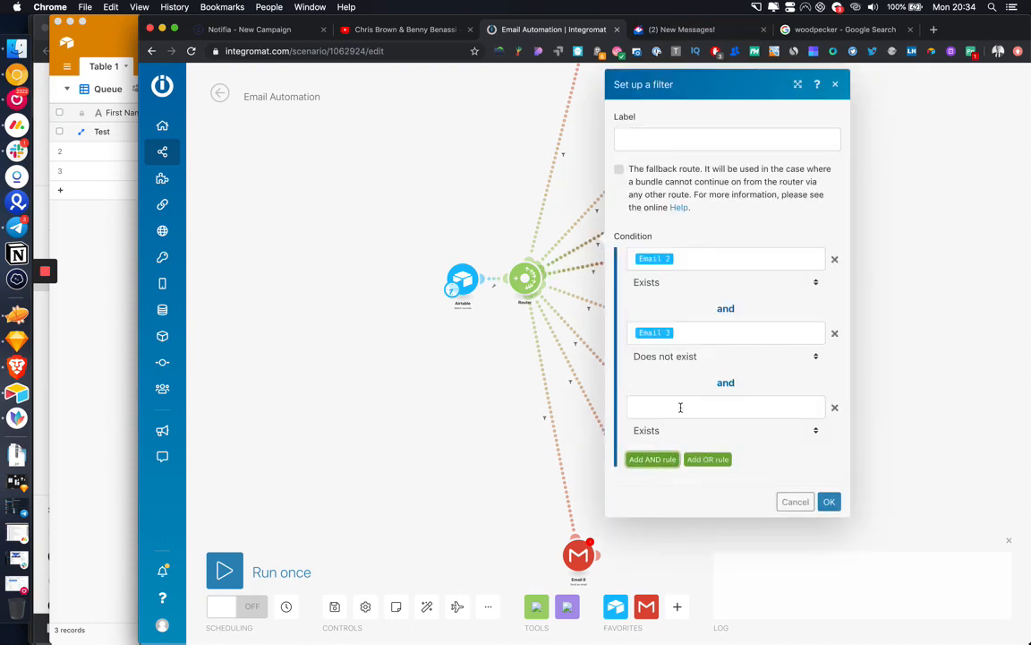
pyautogui.click(631, 407)
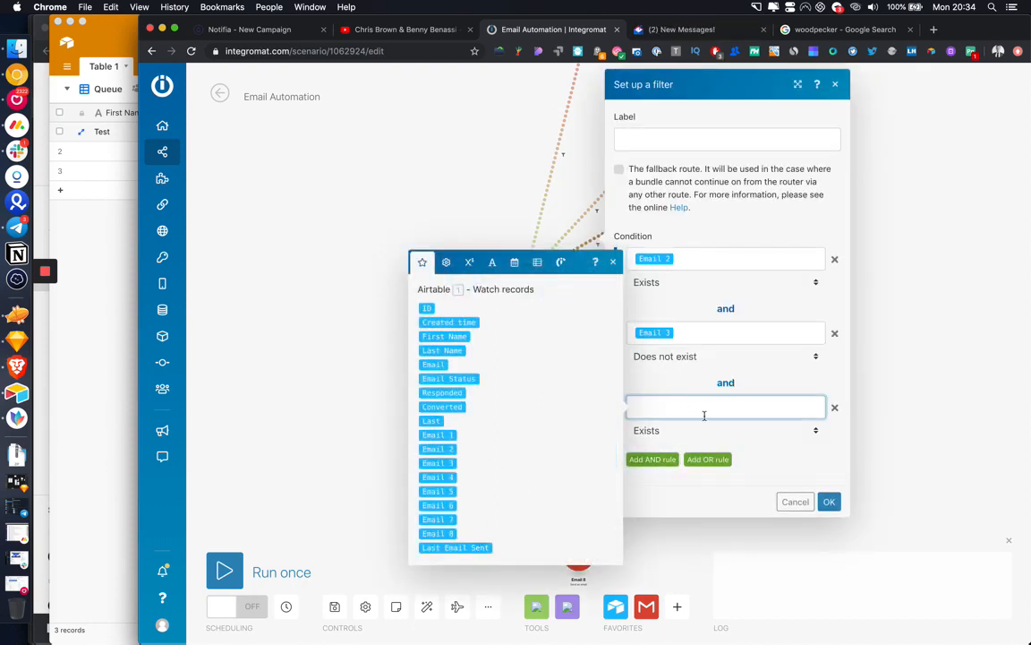
pyautogui.click(671, 430)
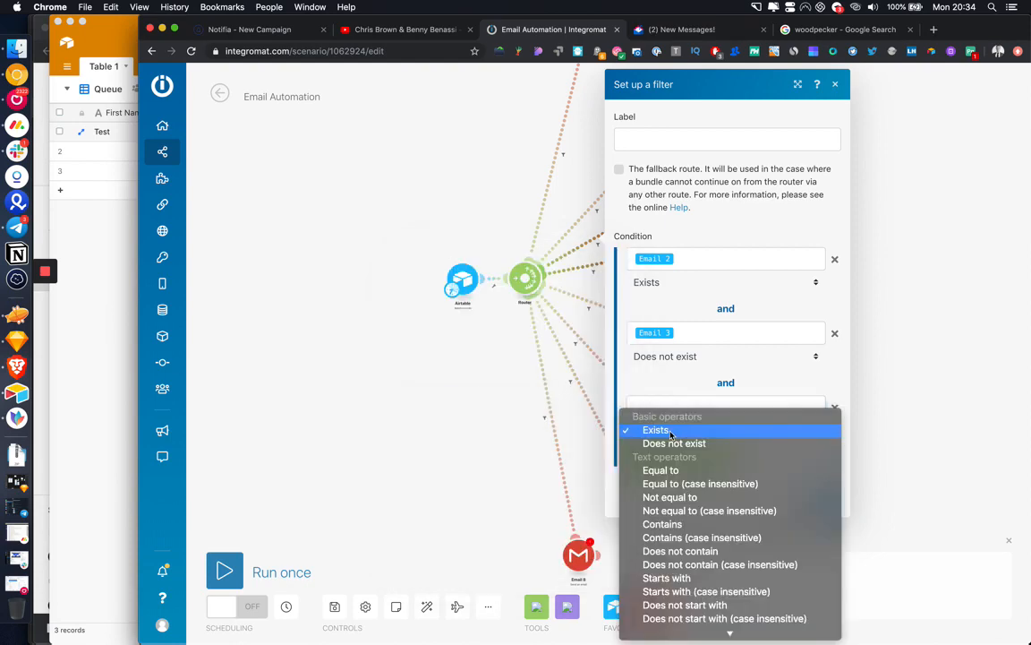
pyautogui.scroll(-8, 699, 538)
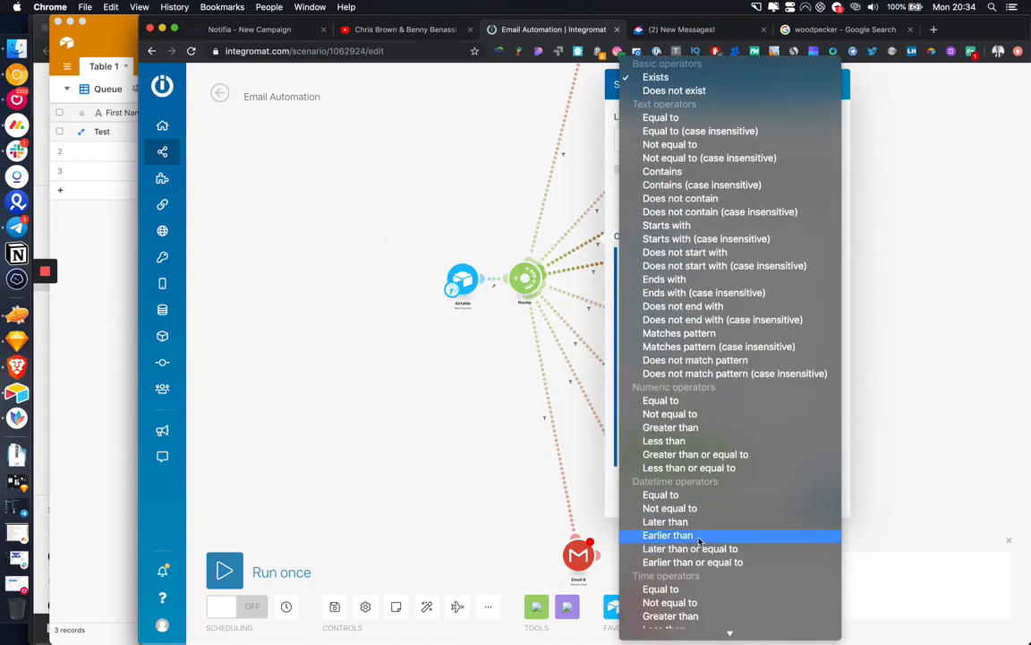
pyautogui.click(685, 521)
pyautogui.click(668, 404)
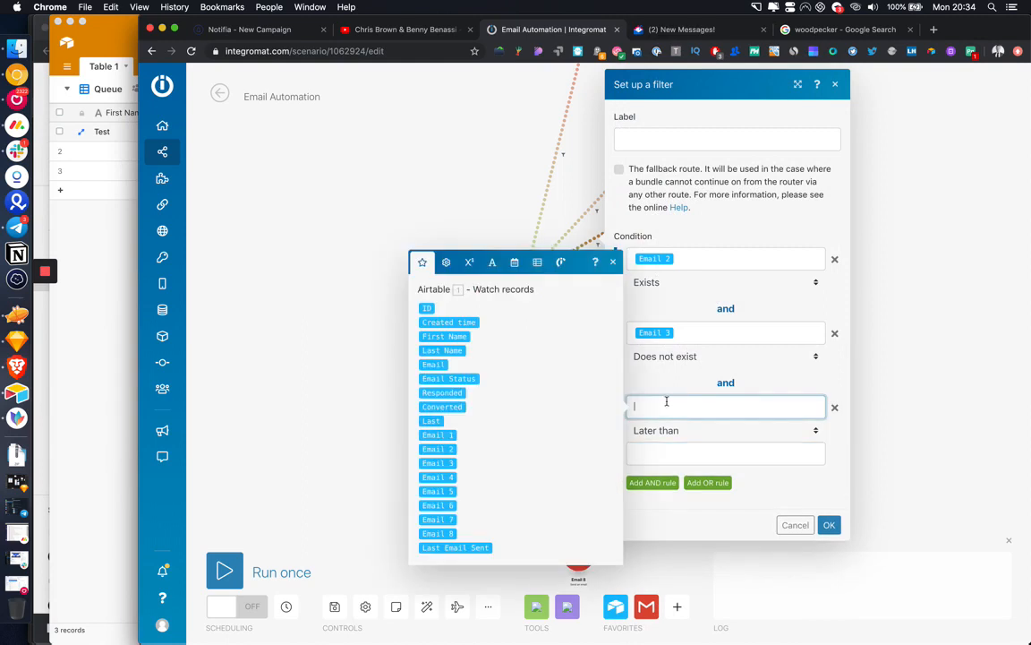
pyautogui.click(455, 547)
pyautogui.click(697, 453)
pyautogui.write('addDays(Last Email Sent; 3)')
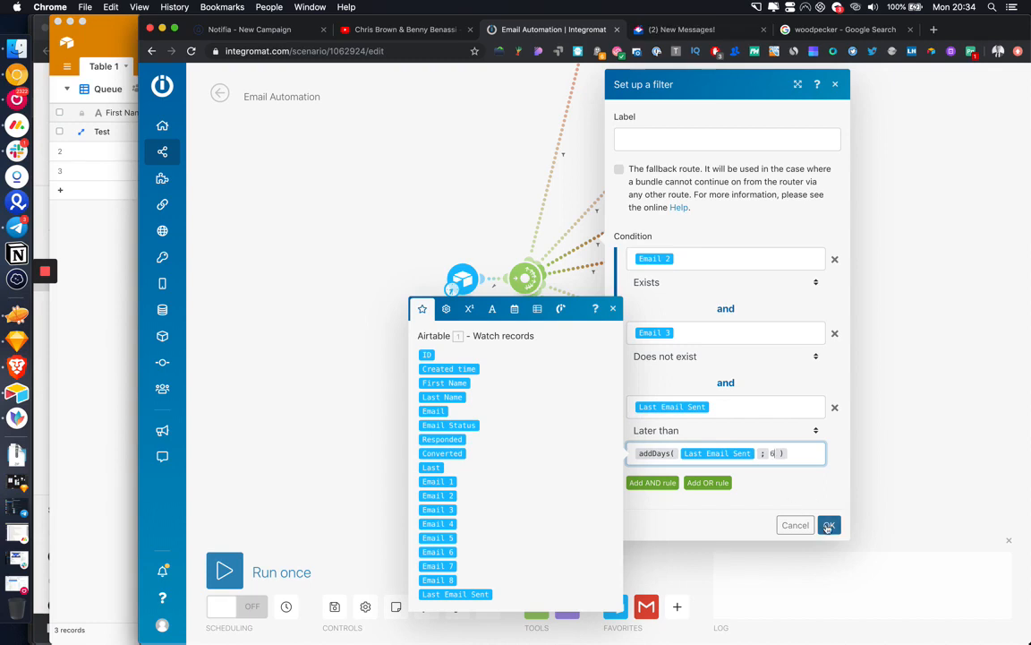
pyautogui.click(829, 525)
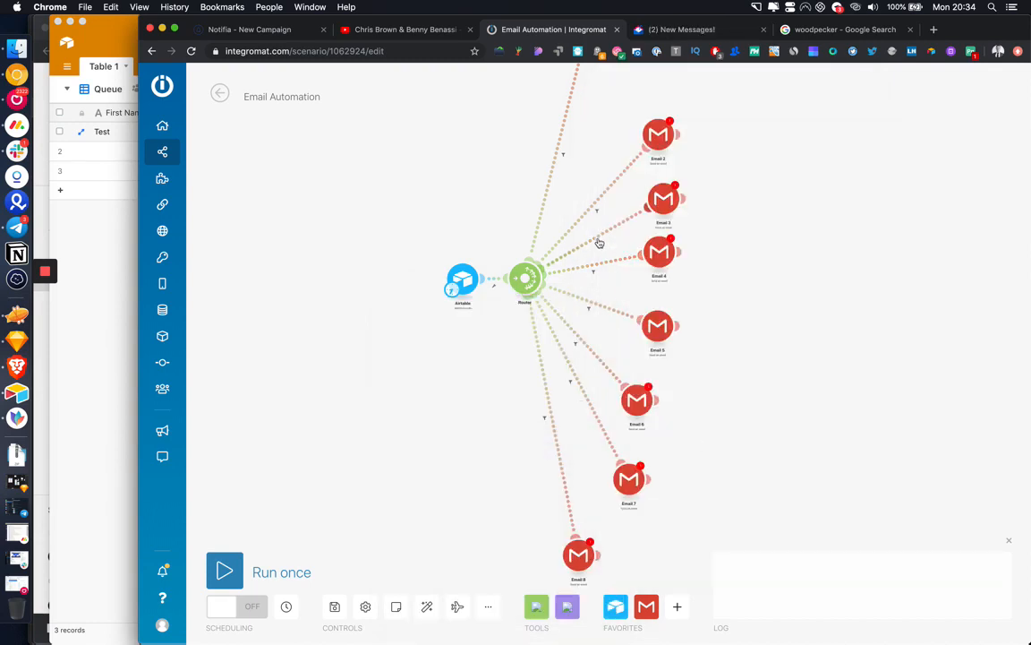
pyautogui.click(599, 244)
# Step: Add a rule to the Email 3/Email 4 filter: Last Email Sent later than the pasted addDays expression, edited with 6
pyautogui.click(593, 272)
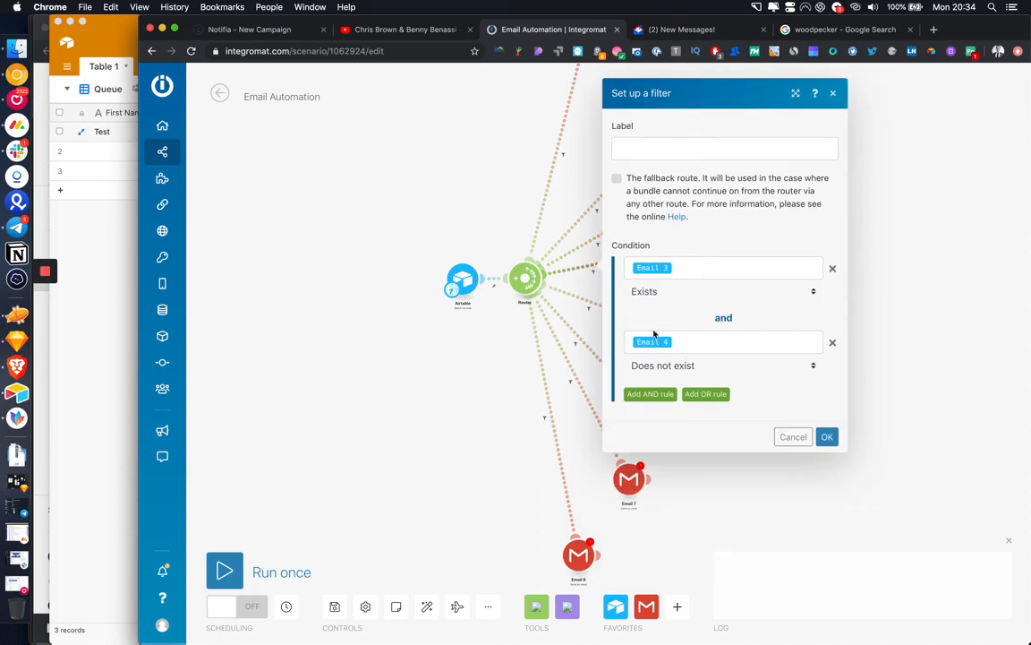
pyautogui.click(652, 395)
pyautogui.click(658, 406)
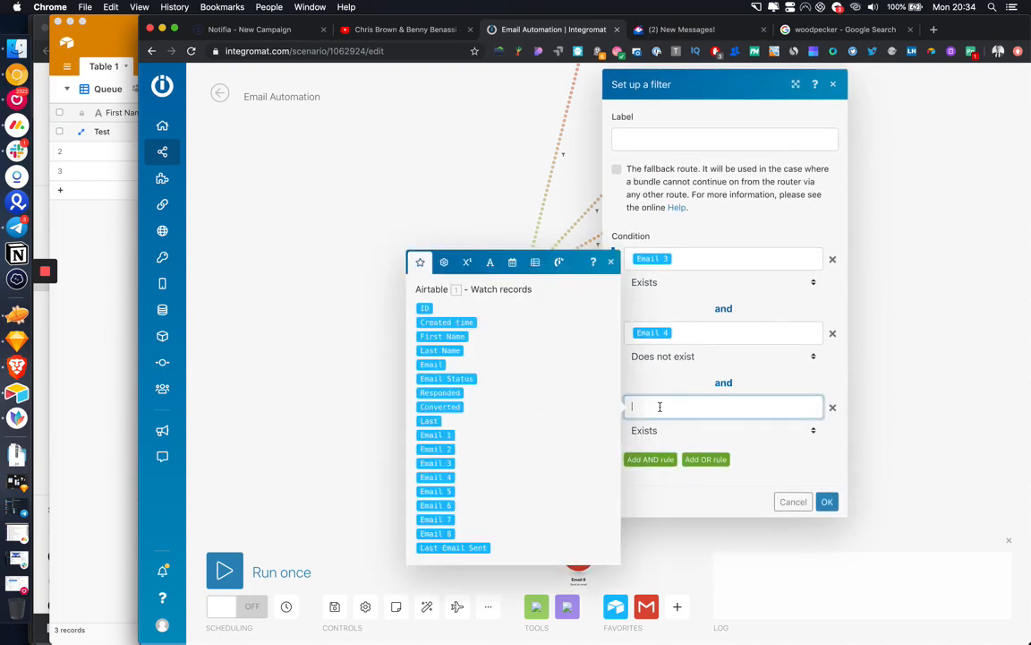
pyautogui.click(457, 548)
pyautogui.click(681, 429)
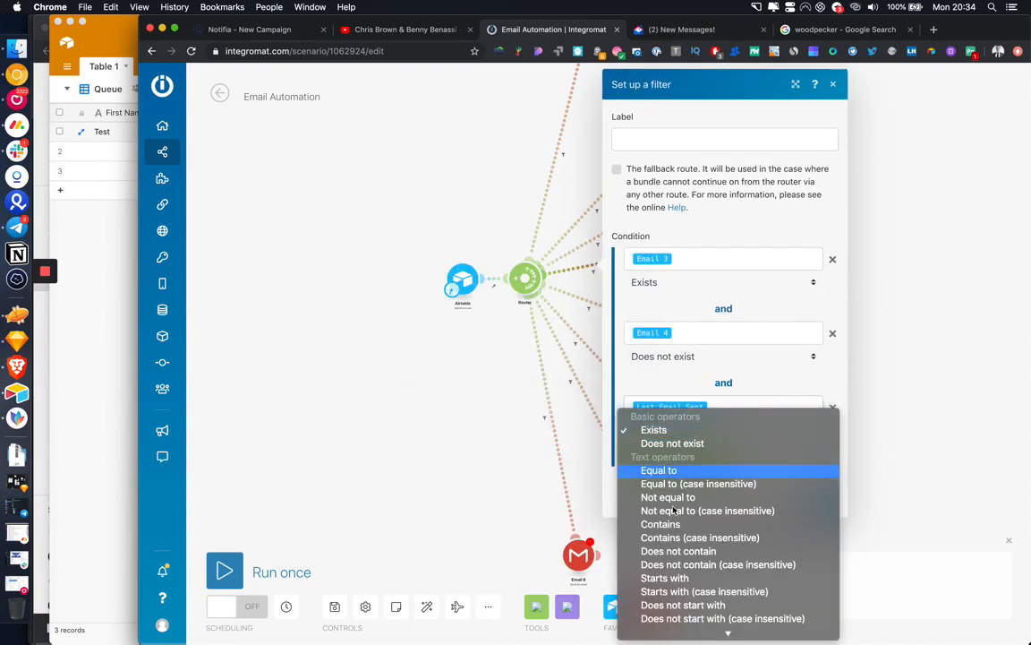
pyautogui.scroll(-5, 681, 501)
pyautogui.scroll(-3, 685, 551)
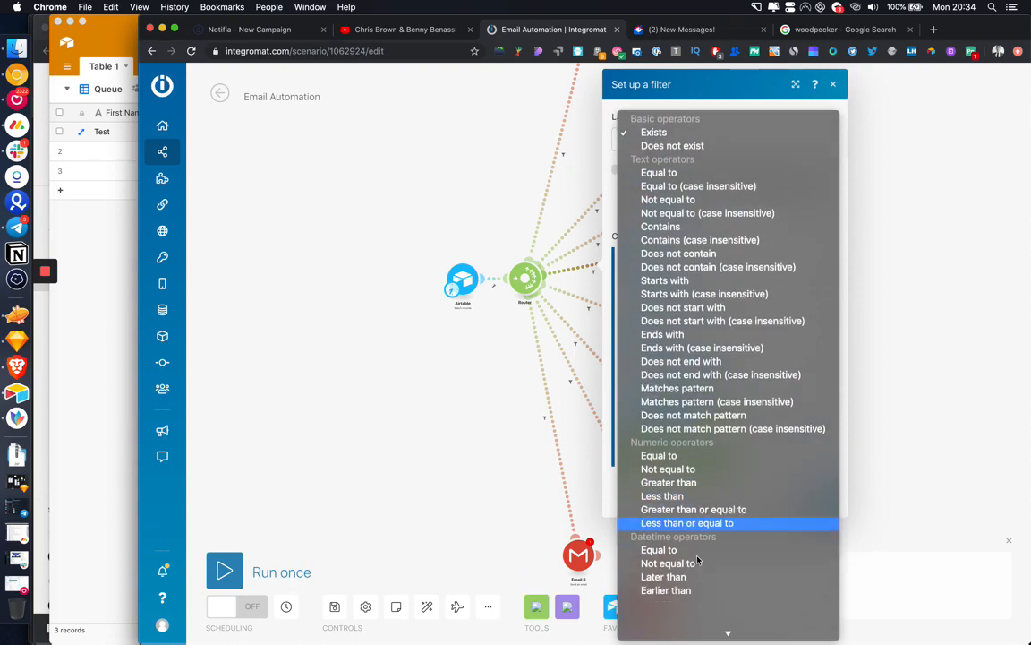
pyautogui.click(705, 489)
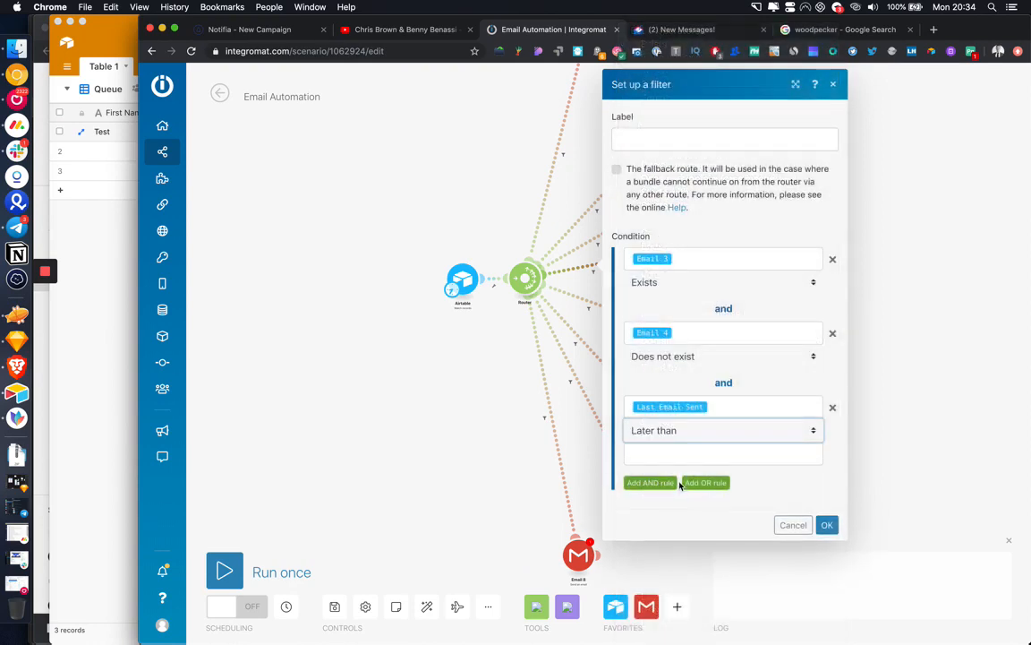
pyautogui.click(766, 453)
pyautogui.write('addDays( Last Email Sent ; 3 )')
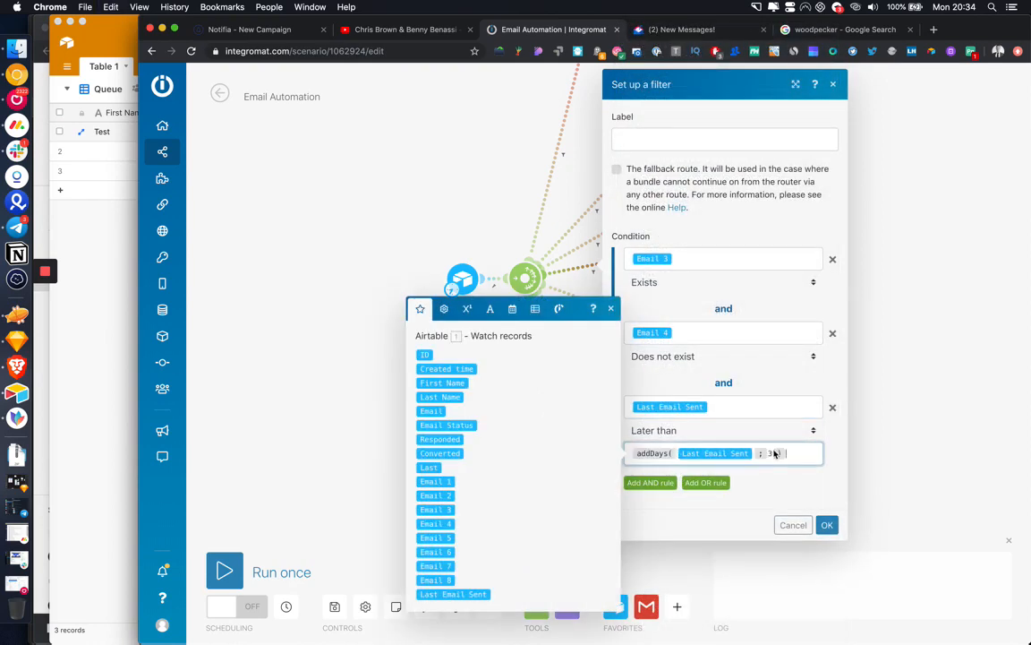
pyautogui.write('6')
pyautogui.click(832, 528)
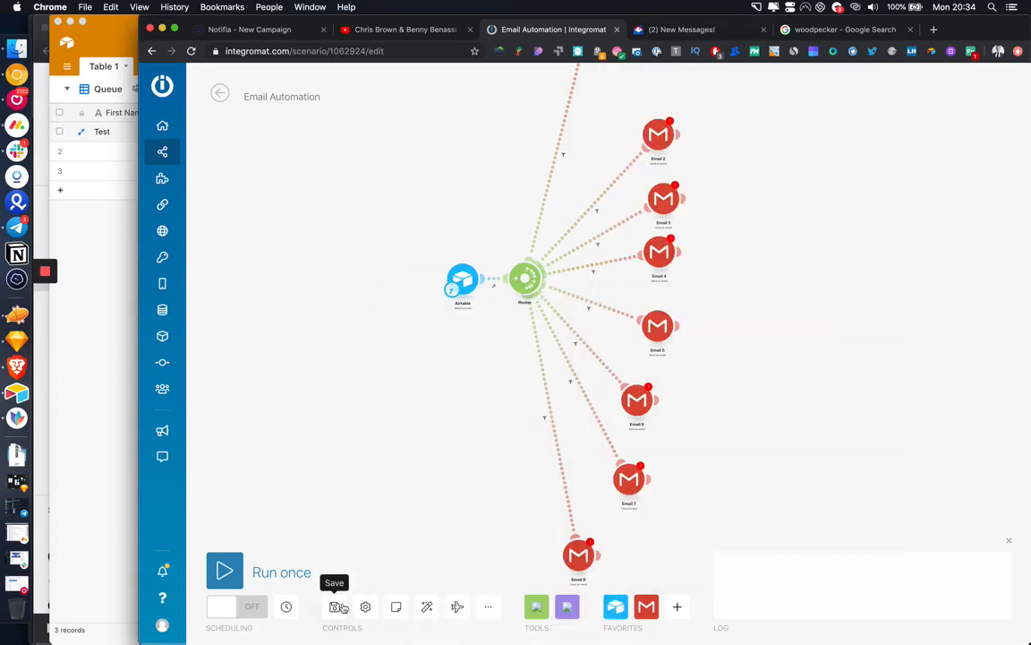
# Step: Add a rule to the Email 4/Email 5 filter: Last Email Sent later than addDays(Last Email Sent; 2)
pyautogui.click(591, 311)
pyautogui.click(649, 430)
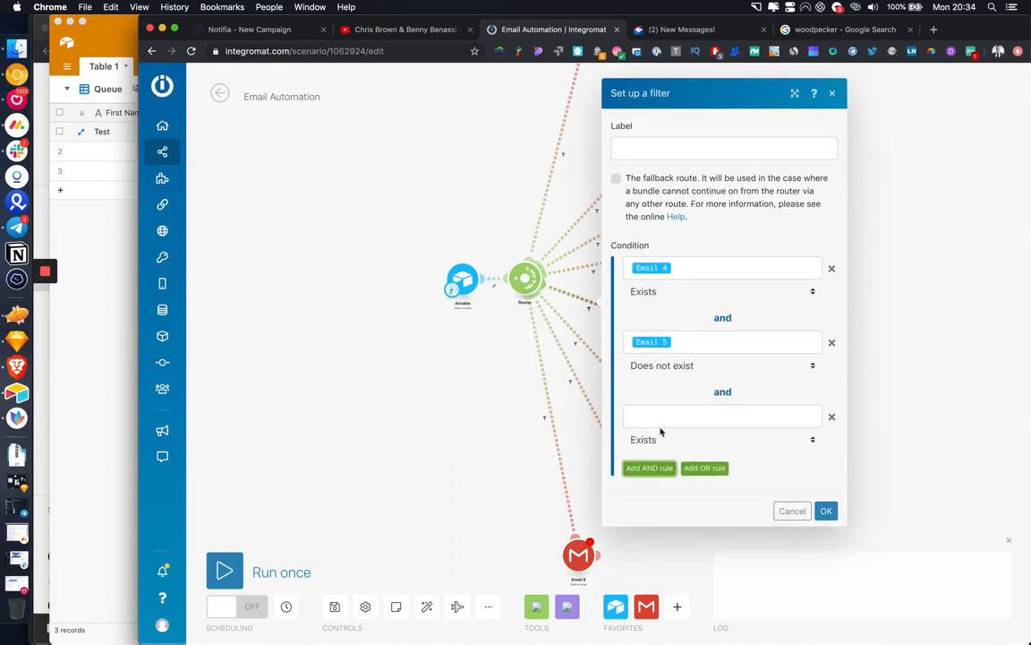
pyautogui.click(641, 415)
pyautogui.click(452, 556)
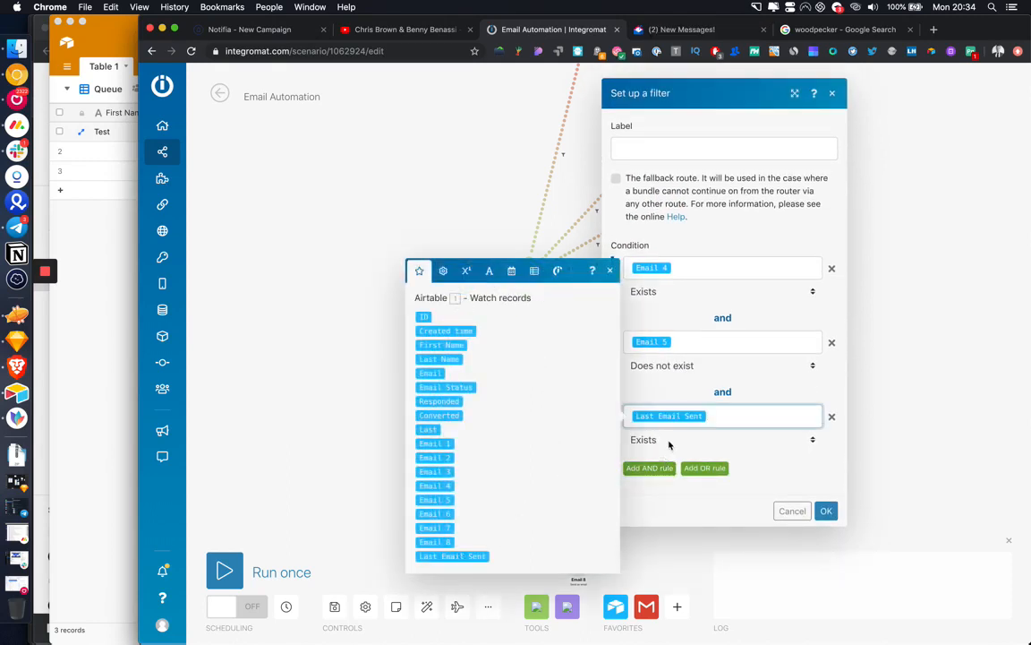
pyautogui.click(703, 439)
pyautogui.scroll(-5, 703, 515)
pyautogui.scroll(-5, 703, 519)
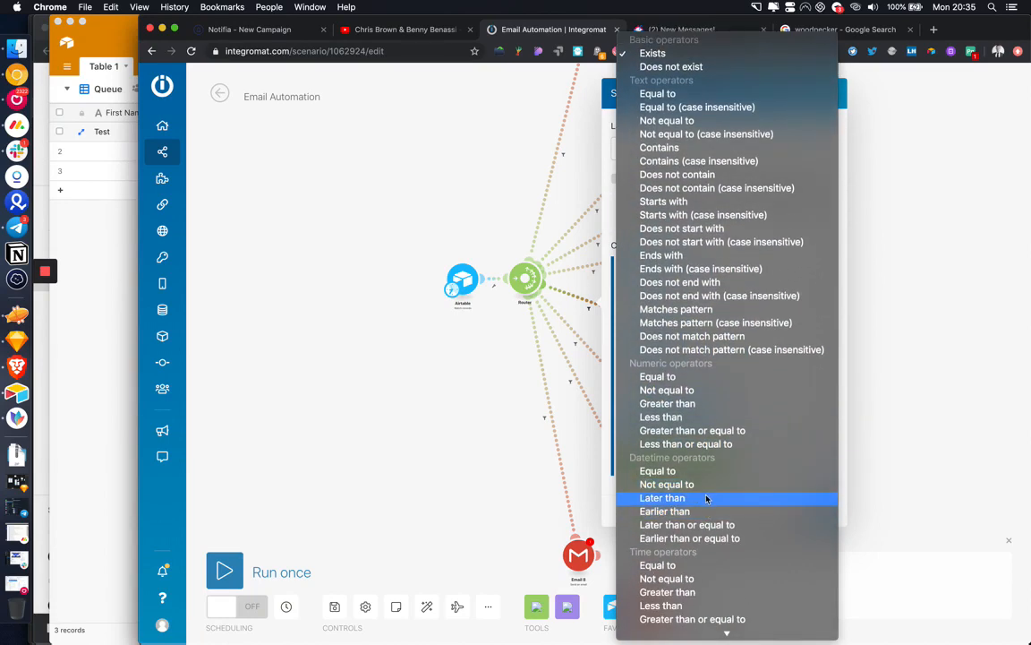
pyautogui.click(705, 497)
pyautogui.click(681, 460)
pyautogui.write('addDays( Last Email Sent ; )')
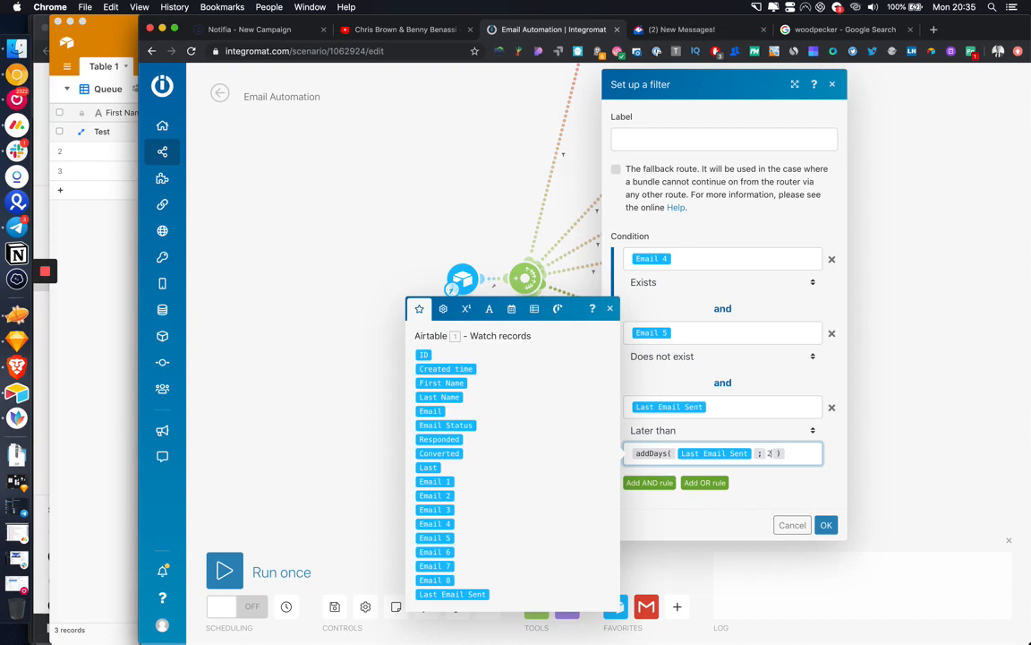
pyautogui.click(826, 526)
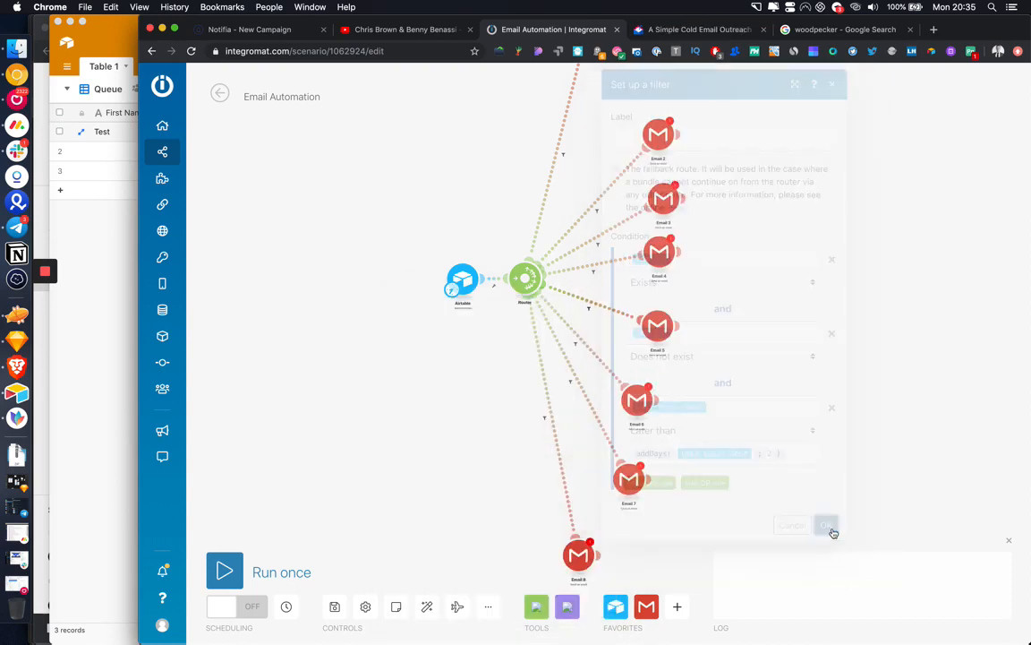
# Step: Open the filter on the Email 6 route
pyautogui.click(574, 348)
pyautogui.click(589, 309)
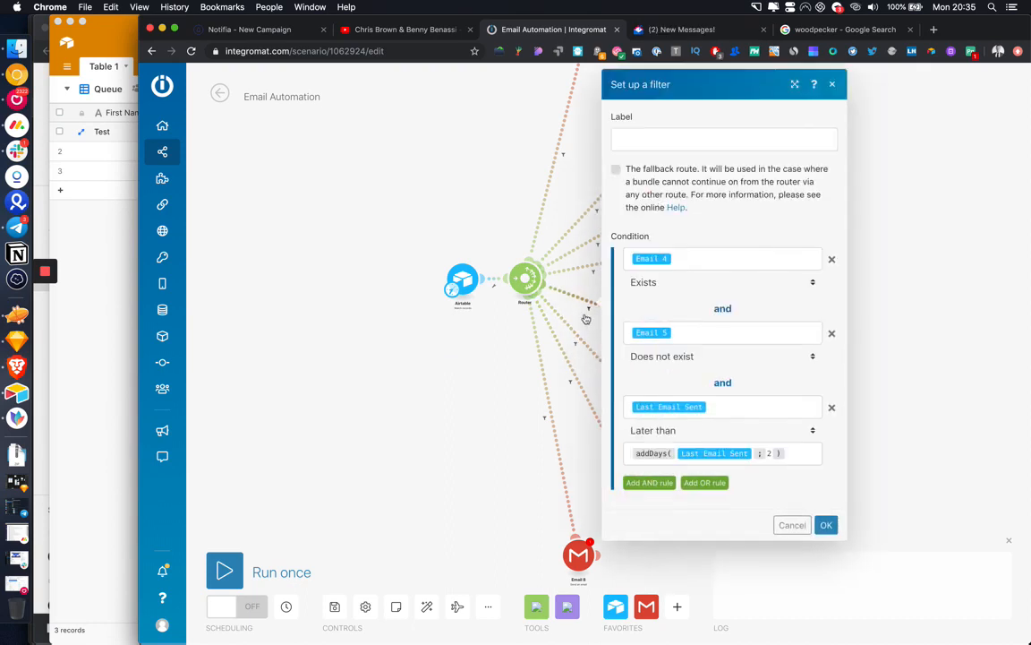
pyautogui.click(576, 344)
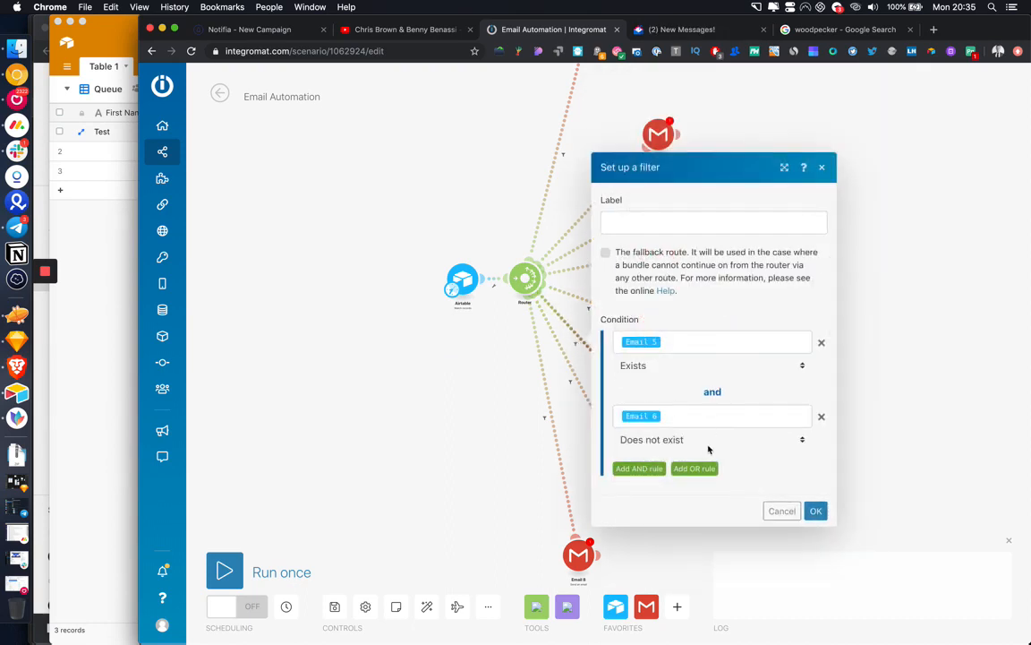
# Step: Add a Last Email Sent 'Later than' addDays(Last Email Sent; n) rule to the Email 6 route filter
pyautogui.click(627, 468)
pyautogui.click(667, 460)
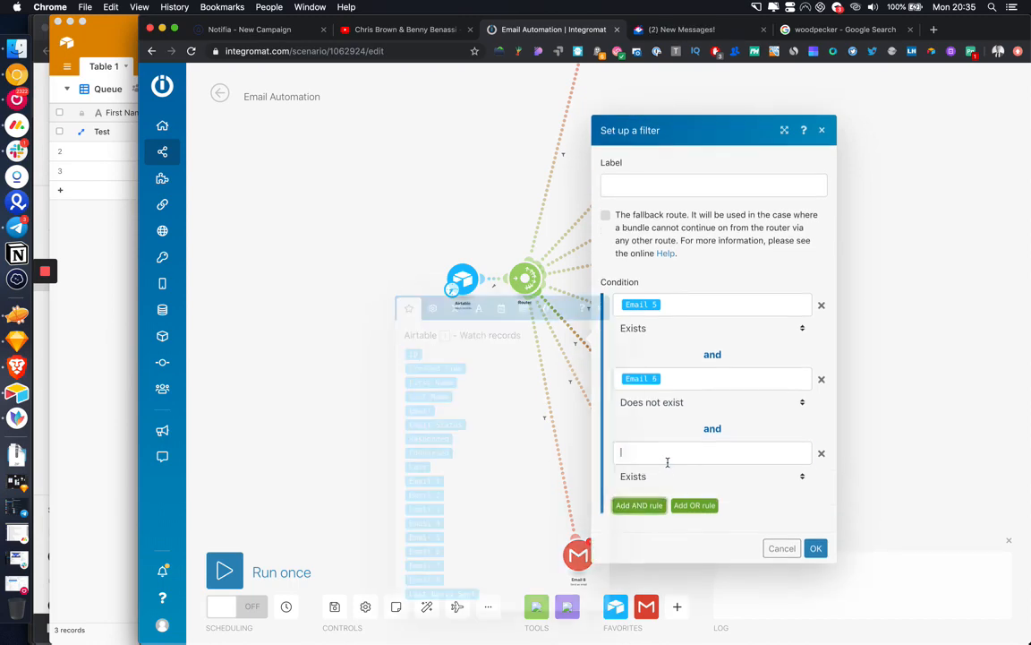
pyautogui.click(442, 593)
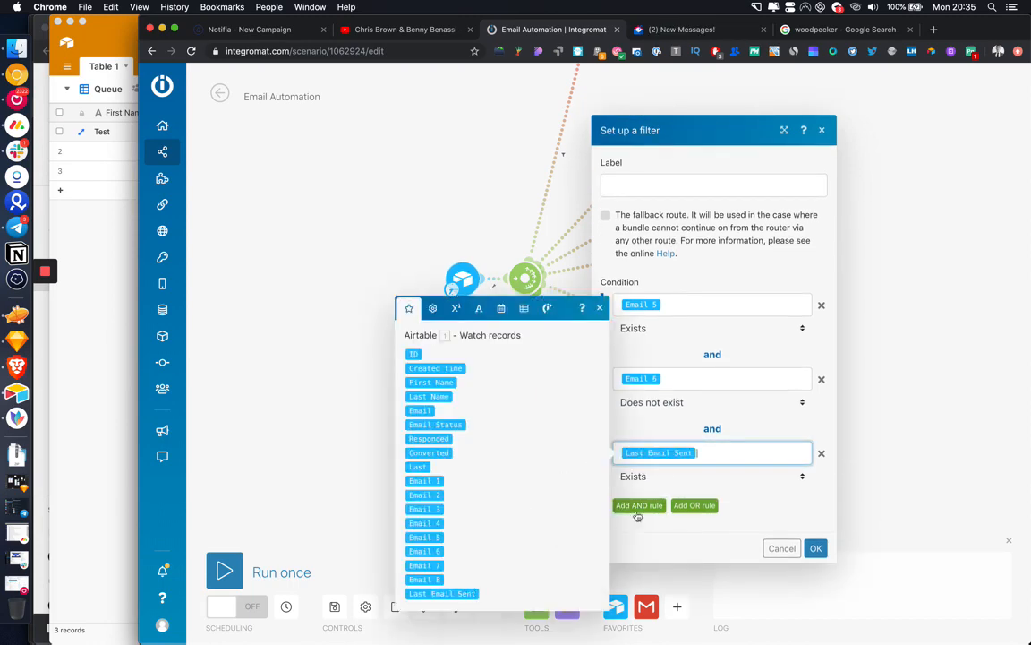
pyautogui.click(658, 476)
pyautogui.scroll(-5, 685, 550)
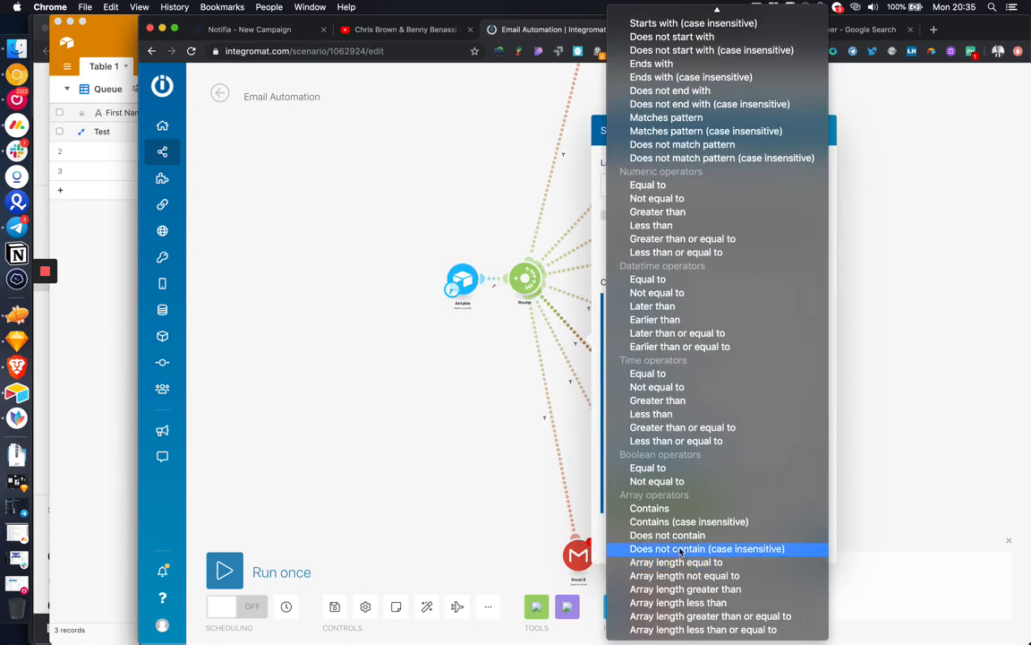
pyautogui.click(715, 307)
pyautogui.click(675, 489)
pyautogui.write('addDays( Last Email Sent ; 4 )')
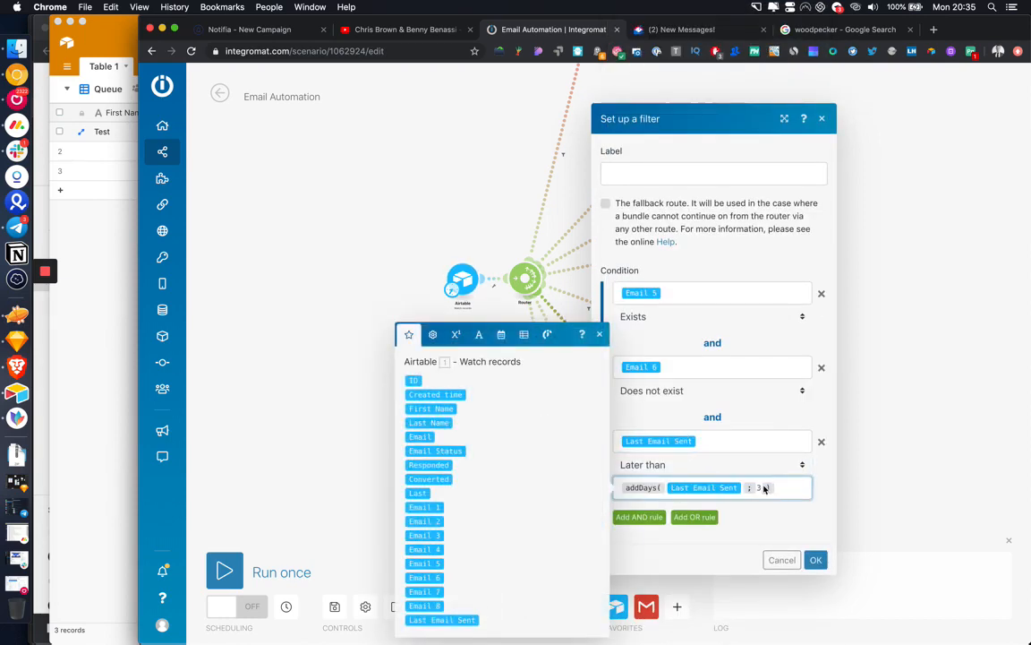
pyautogui.click(764, 488)
pyautogui.press('BackSpace')
pyautogui.click(815, 560)
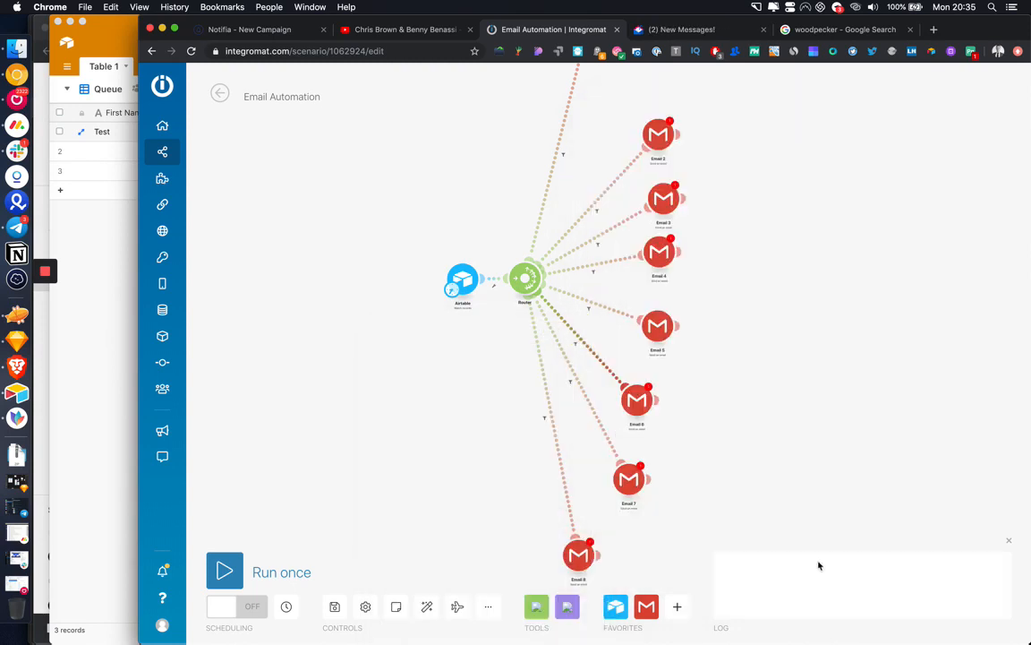
# Step: Give the Email 7 route filter the same Last Email Sent 'Later than' addDays rule
pyautogui.click(571, 382)
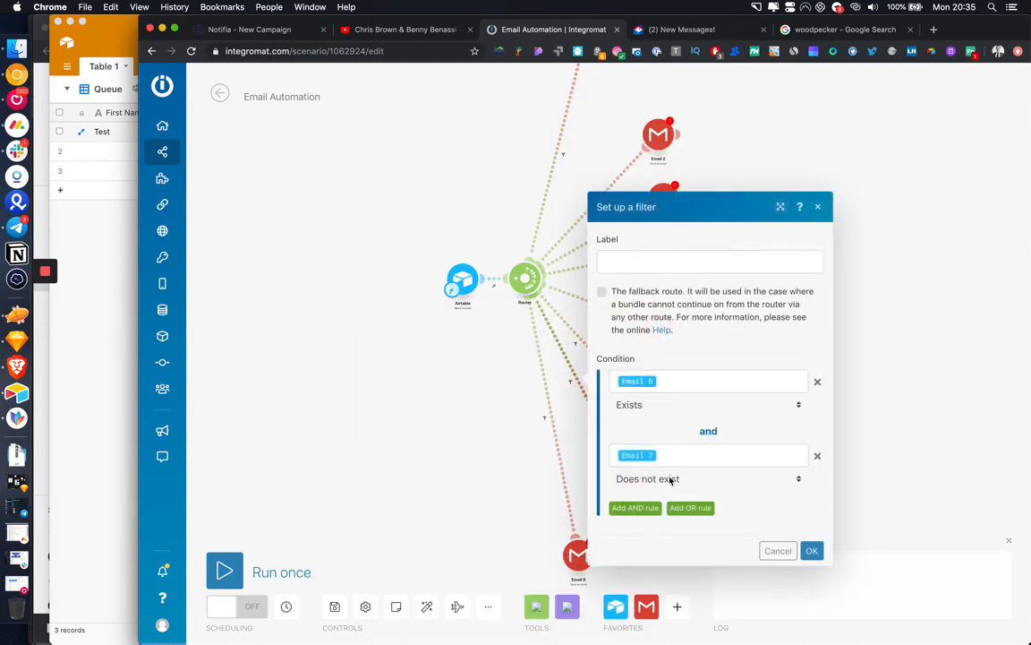
pyautogui.click(649, 508)
pyautogui.click(652, 490)
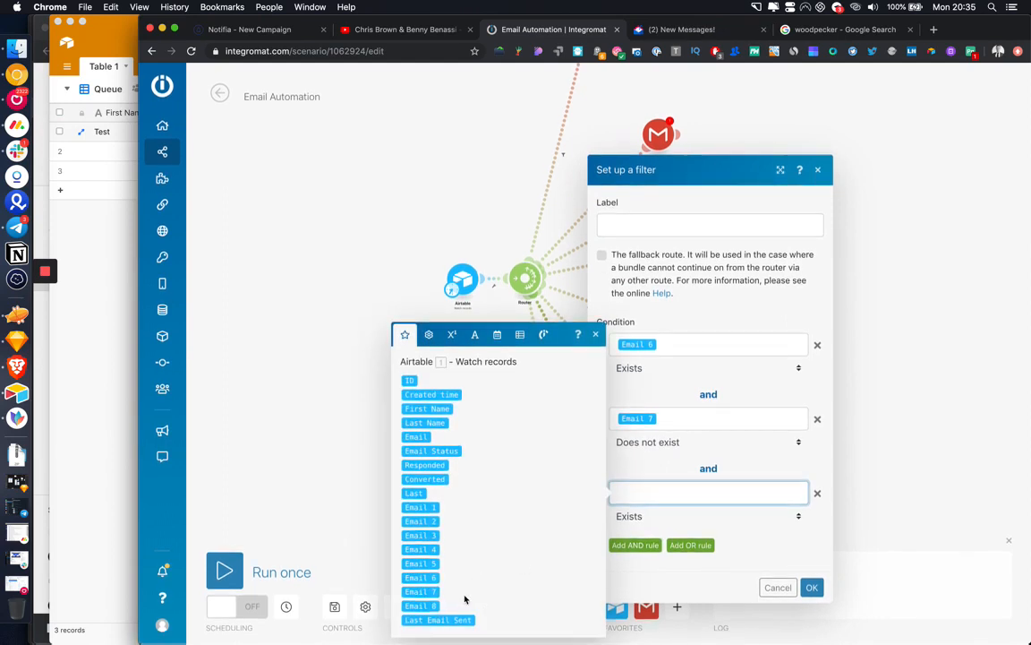
pyautogui.click(438, 620)
pyautogui.click(649, 517)
pyautogui.scroll(-2, 683, 593)
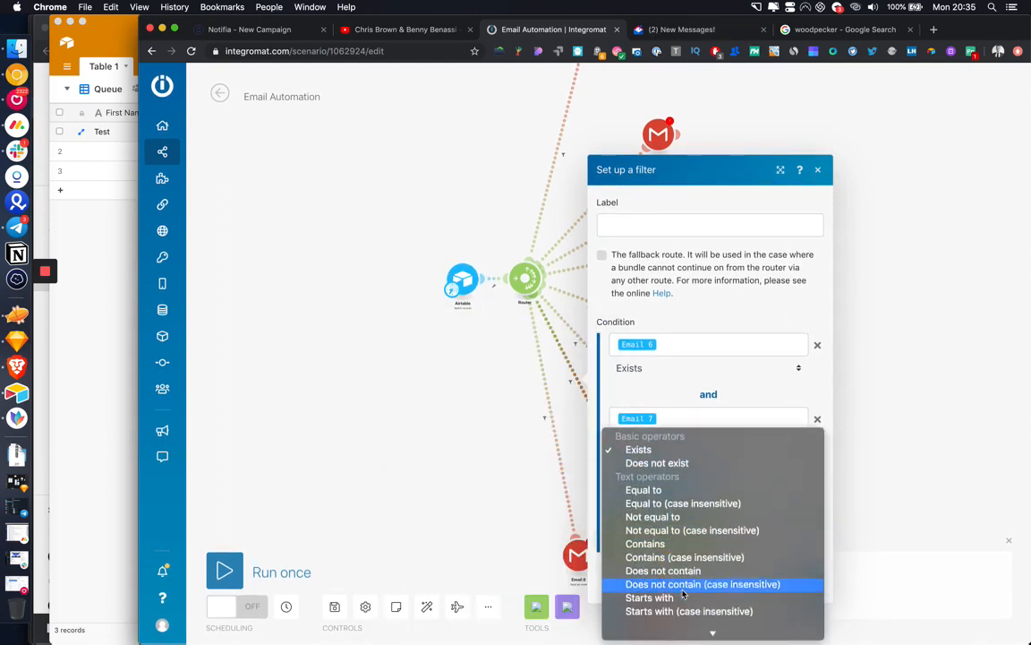
pyautogui.scroll(-6, 683, 593)
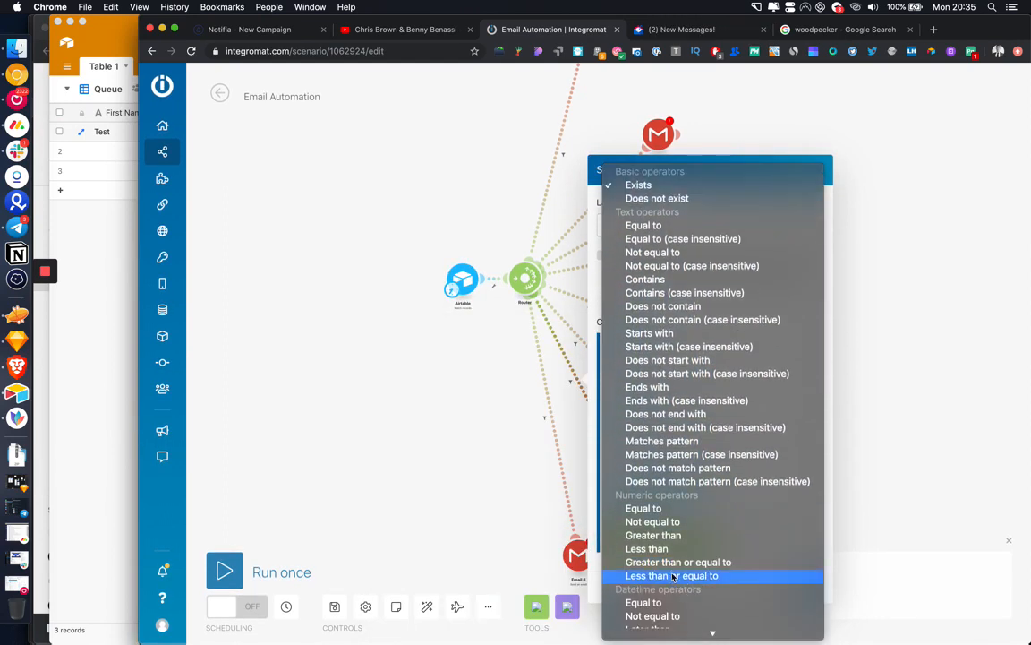
pyautogui.scroll(-1, 672, 574)
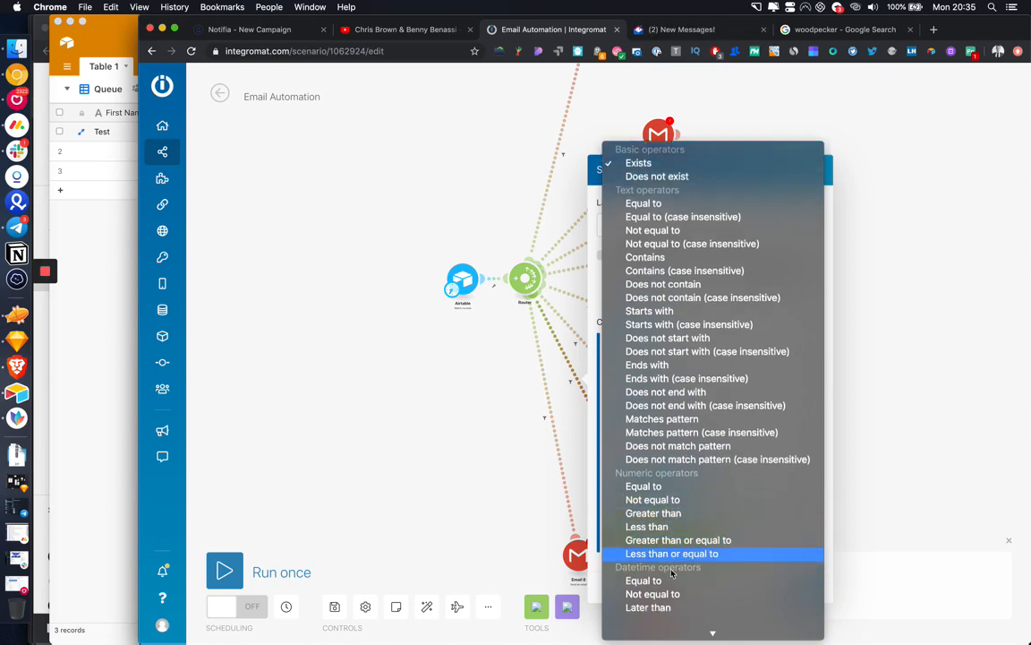
pyautogui.scroll(-1, 672, 574)
pyautogui.click(663, 573)
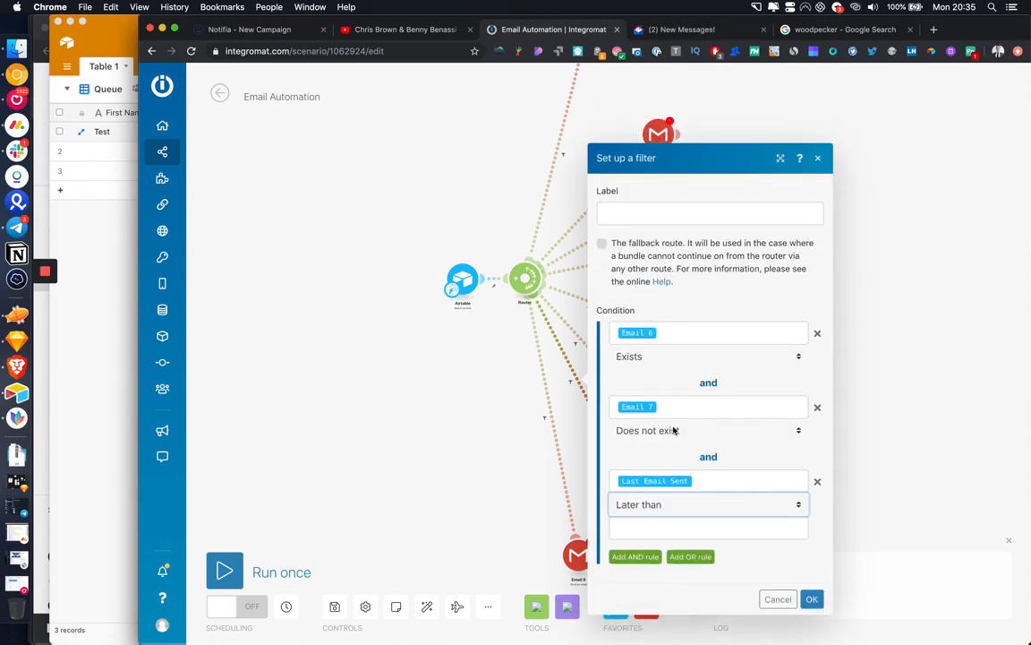
pyautogui.click(665, 527)
pyautogui.write('addDays( Last Email Sent ; 3 )')
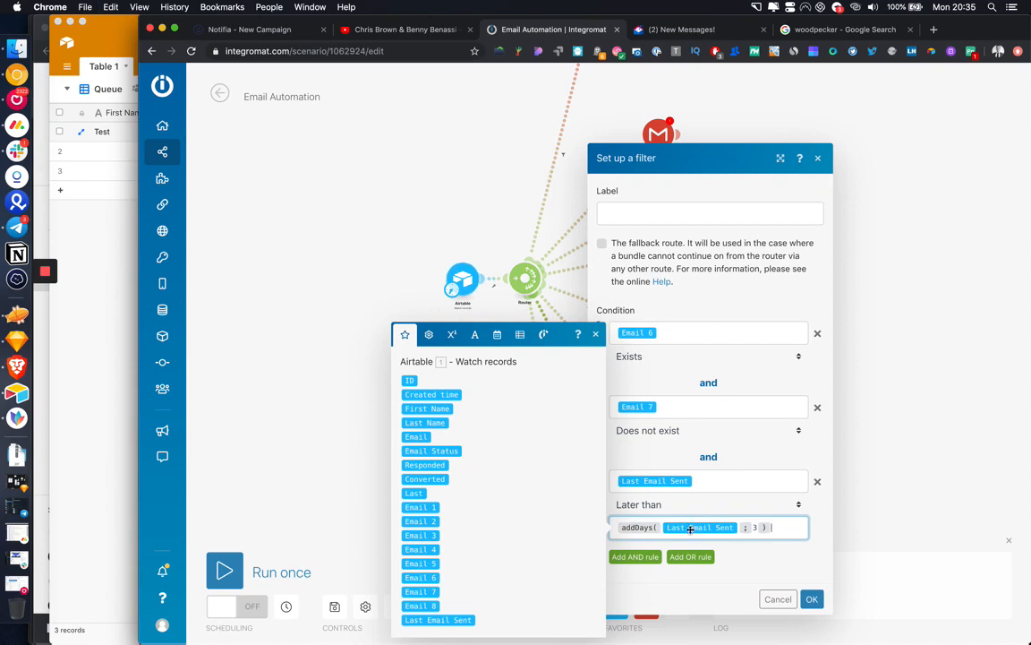
pyautogui.click(757, 526)
pyautogui.press('BackSpace')
pyautogui.click(811, 598)
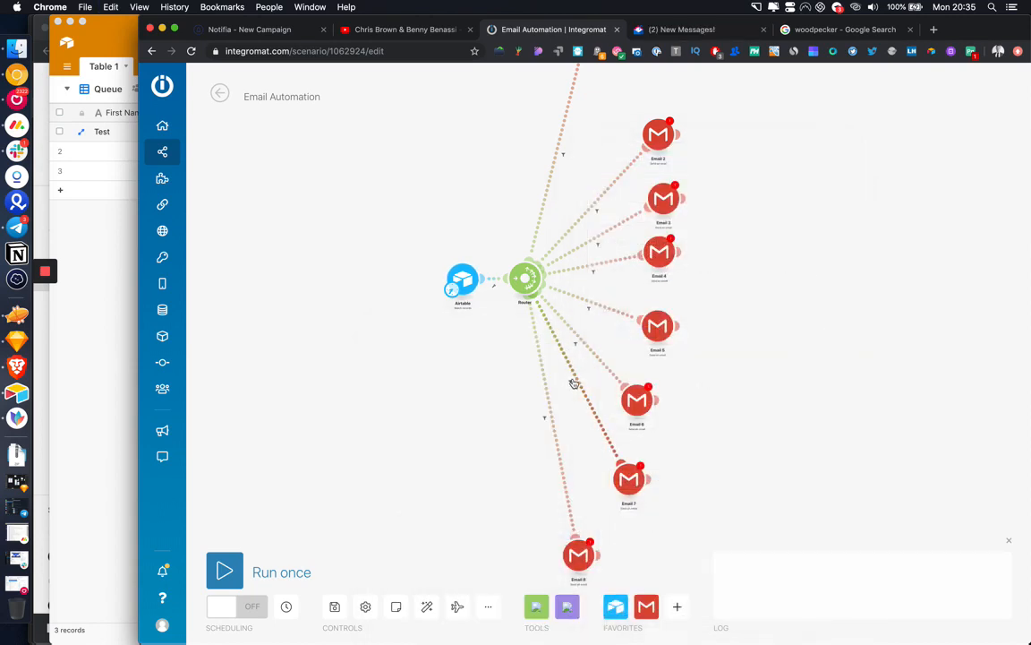
# Step: Add the Last Email Sent 'Later than' addDays rule to the Email 8 route filter, adjusting the day count
pyautogui.click(574, 384)
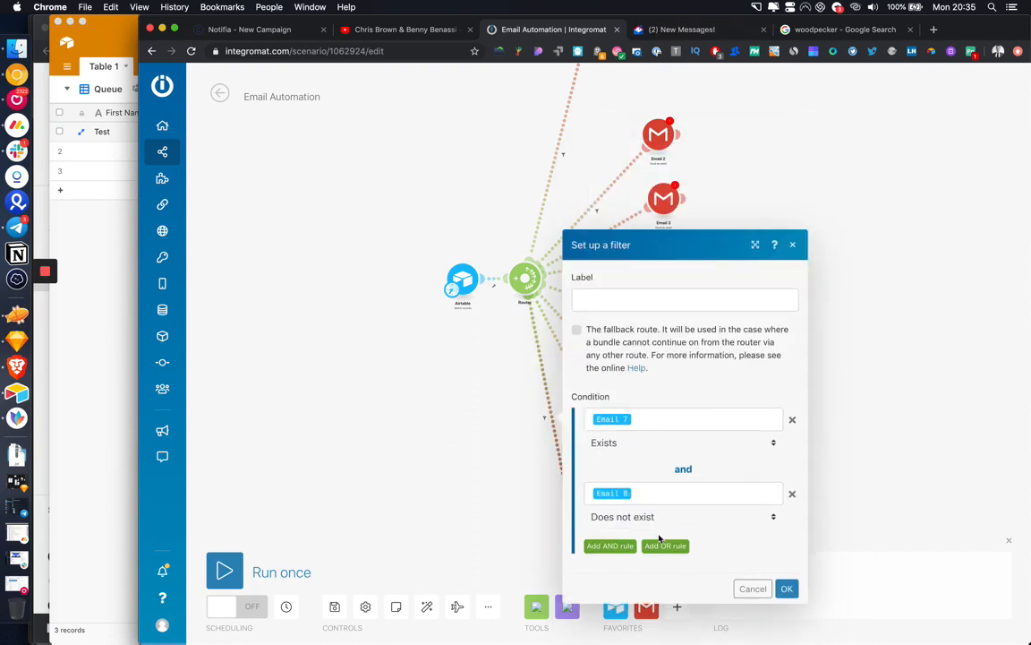
pyautogui.click(627, 545)
pyautogui.click(646, 525)
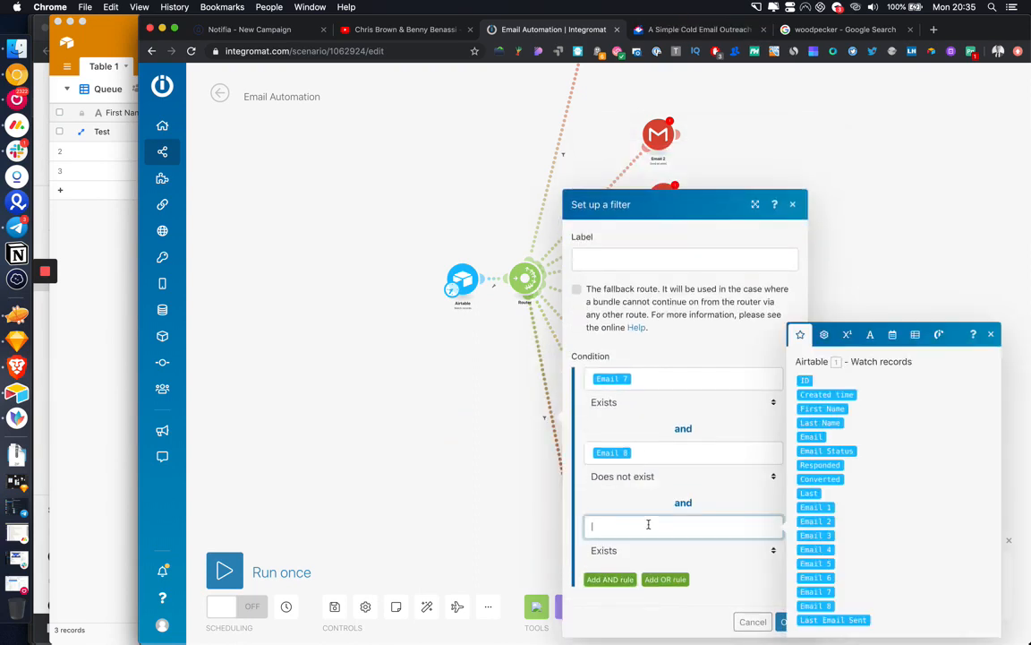
pyautogui.click(822, 618)
pyautogui.click(743, 550)
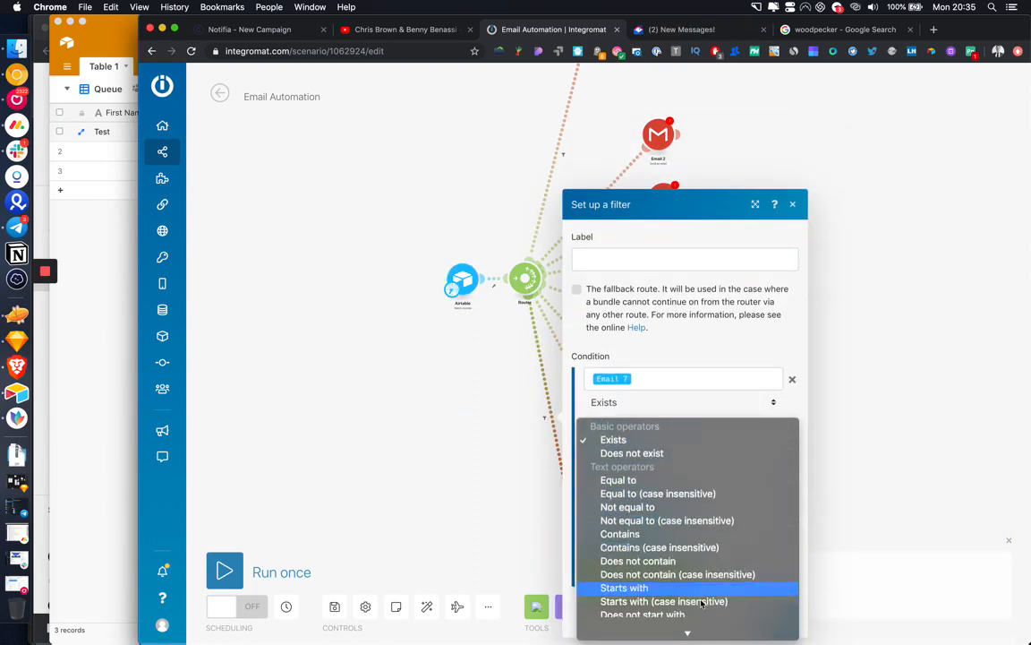
pyautogui.scroll(-5, 701, 603)
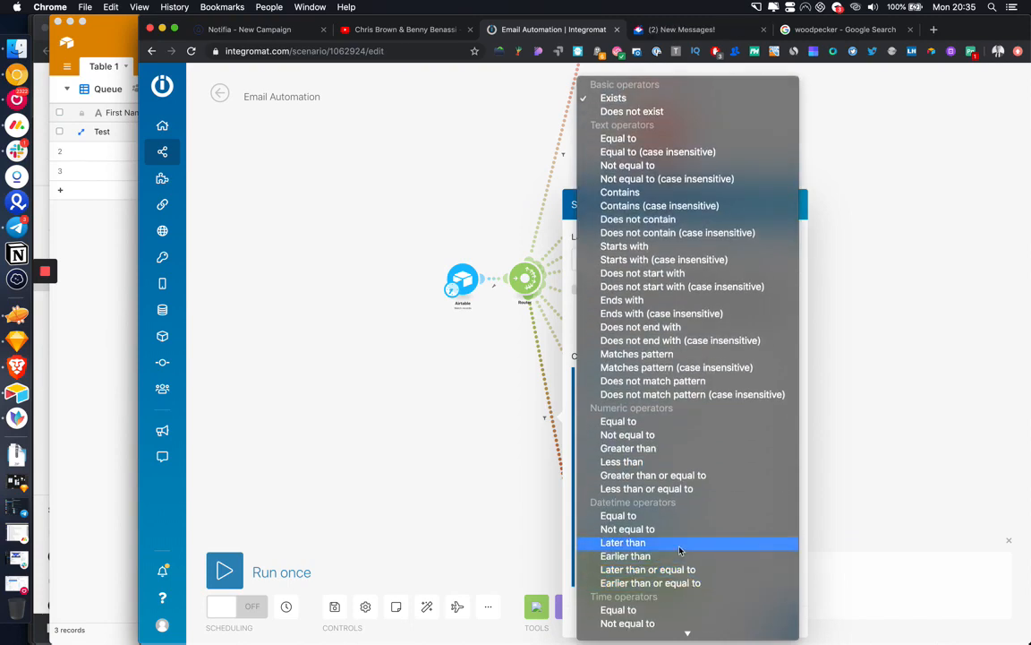
pyautogui.click(680, 547)
pyautogui.click(640, 551)
pyautogui.write('addDays( Last Email Sent ; 3 )')
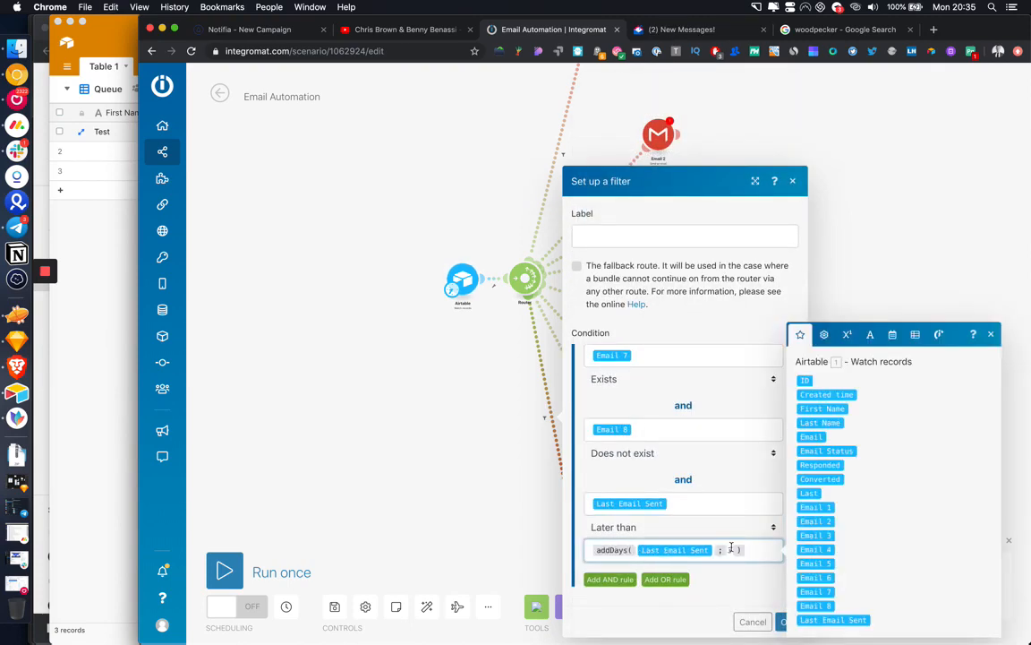
pyautogui.write('3')
pyautogui.click(782, 622)
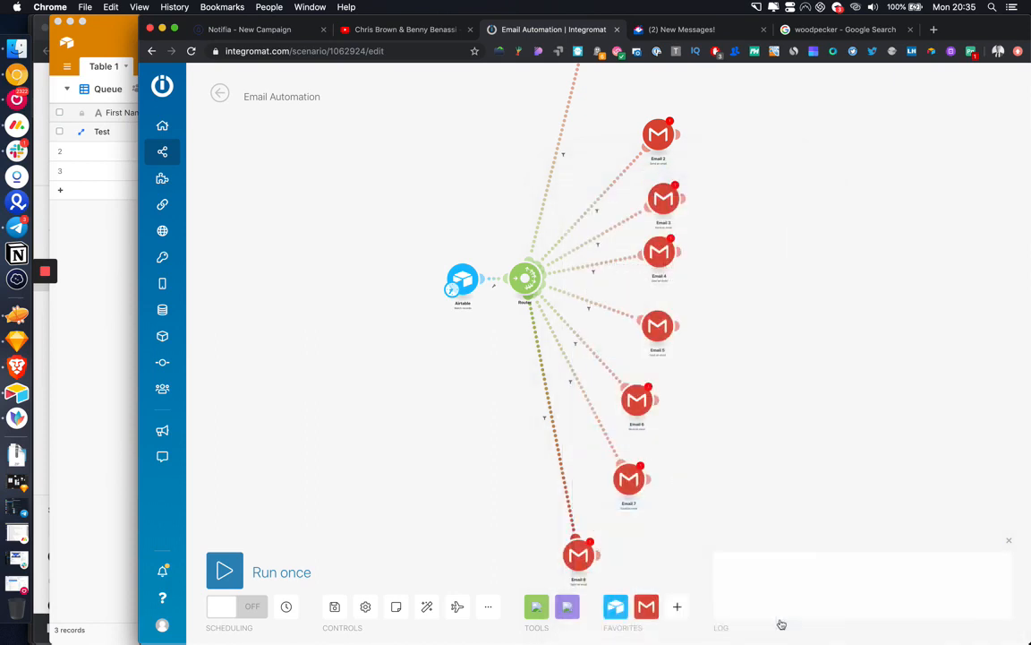
# Step: Review the Email 1–6 route filters, then save the scenario, triggering unfilled-connection warnings
pyautogui.click(566, 193)
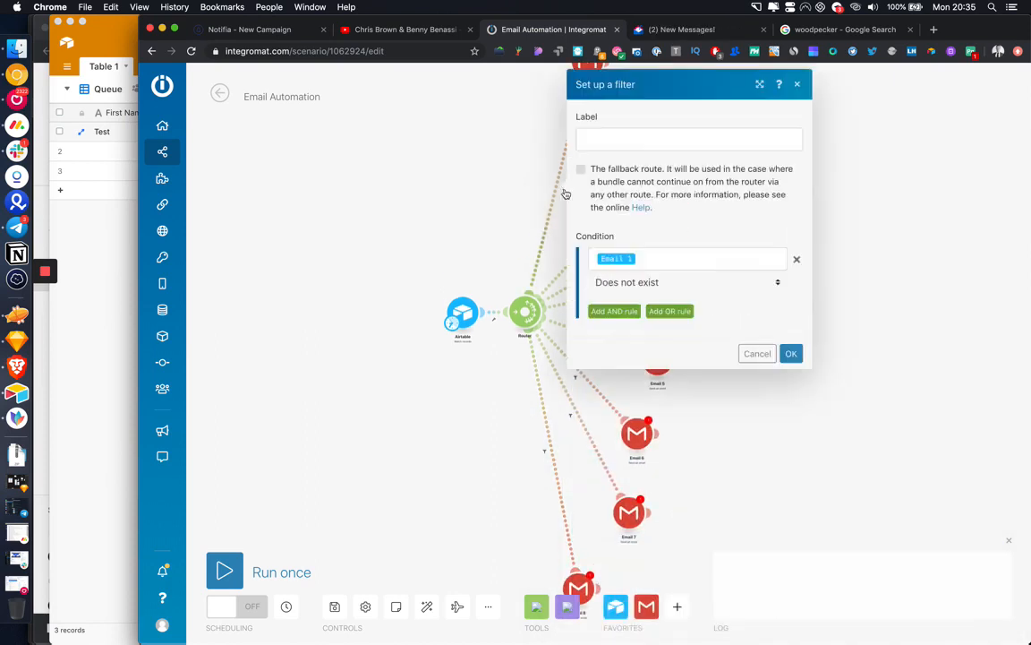
pyautogui.click(525, 212)
pyautogui.click(598, 242)
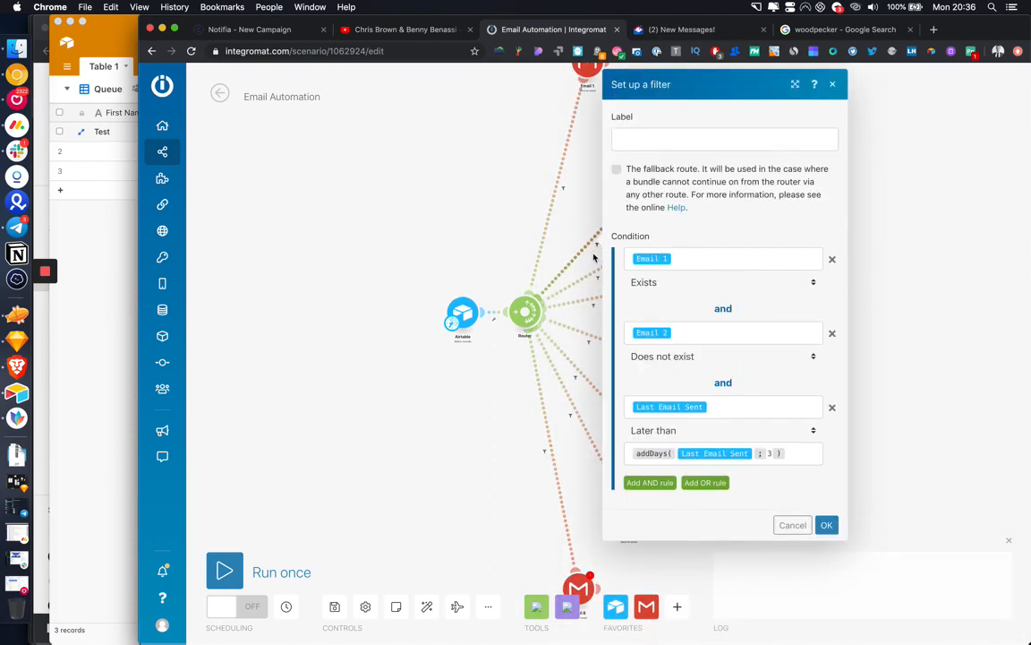
pyautogui.click(600, 288)
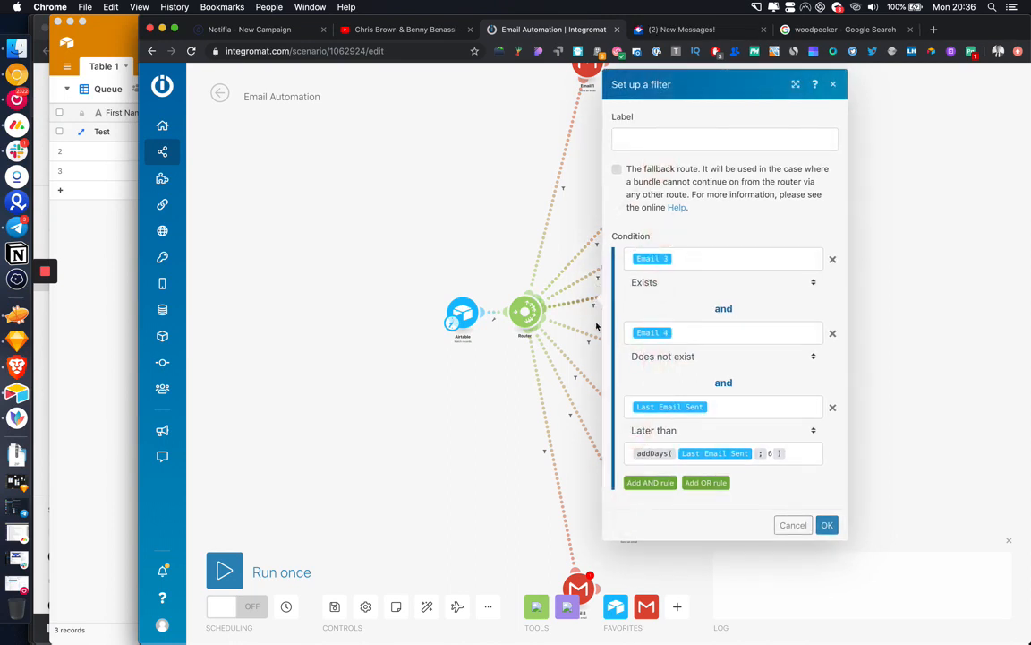
pyautogui.click(590, 361)
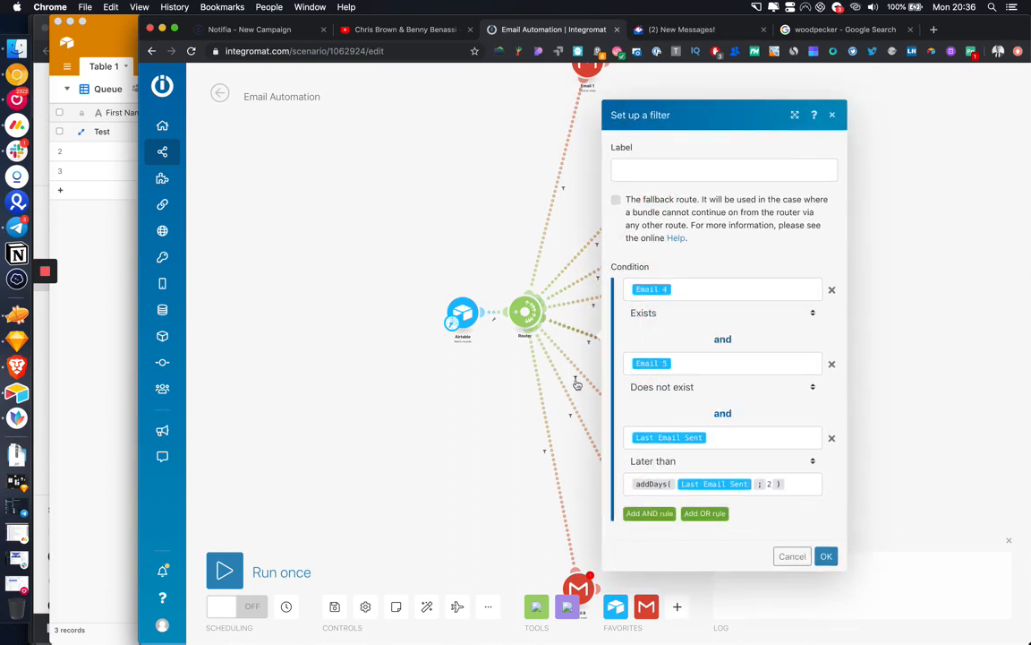
pyautogui.click(575, 425)
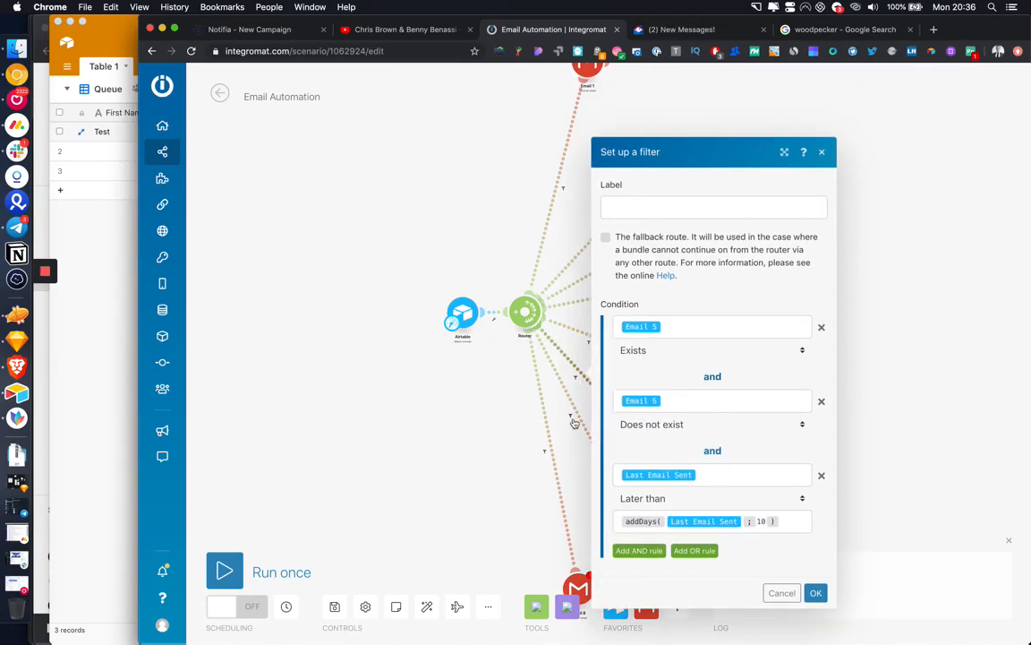
pyautogui.click(545, 450)
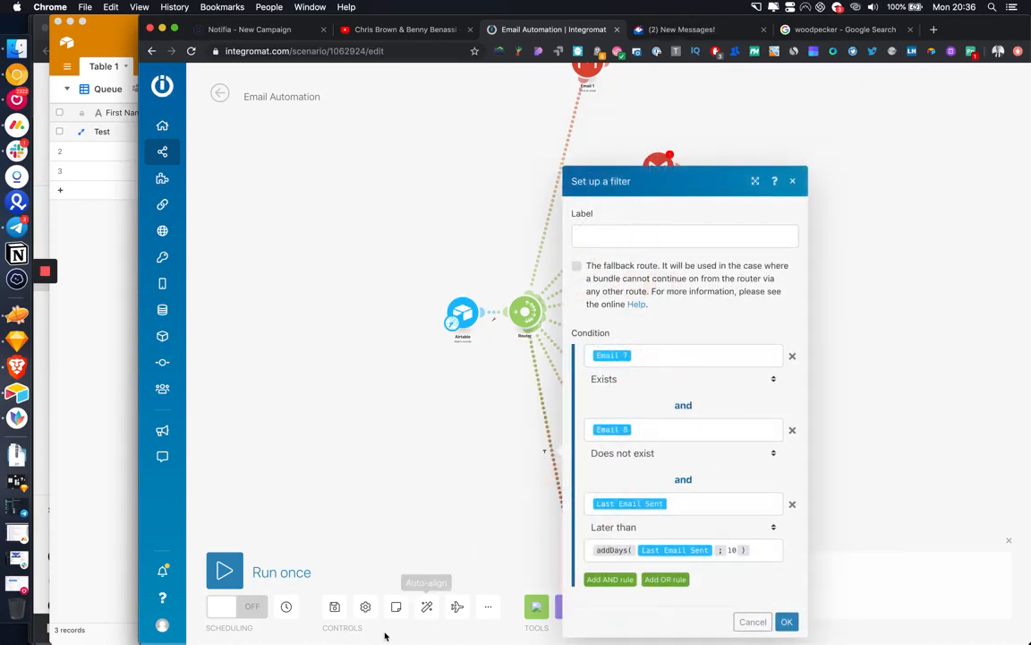
pyautogui.click(334, 607)
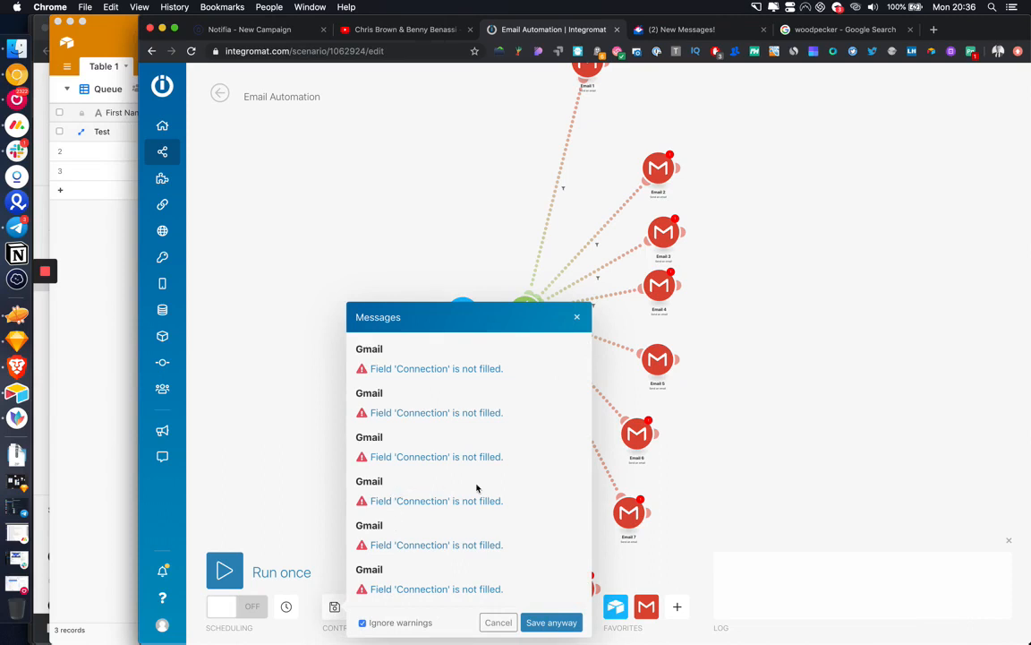
# Step: Dismiss the save warnings and drag the Email 4, 6, 7 and 8 modules into an even fan
pyautogui.click(499, 622)
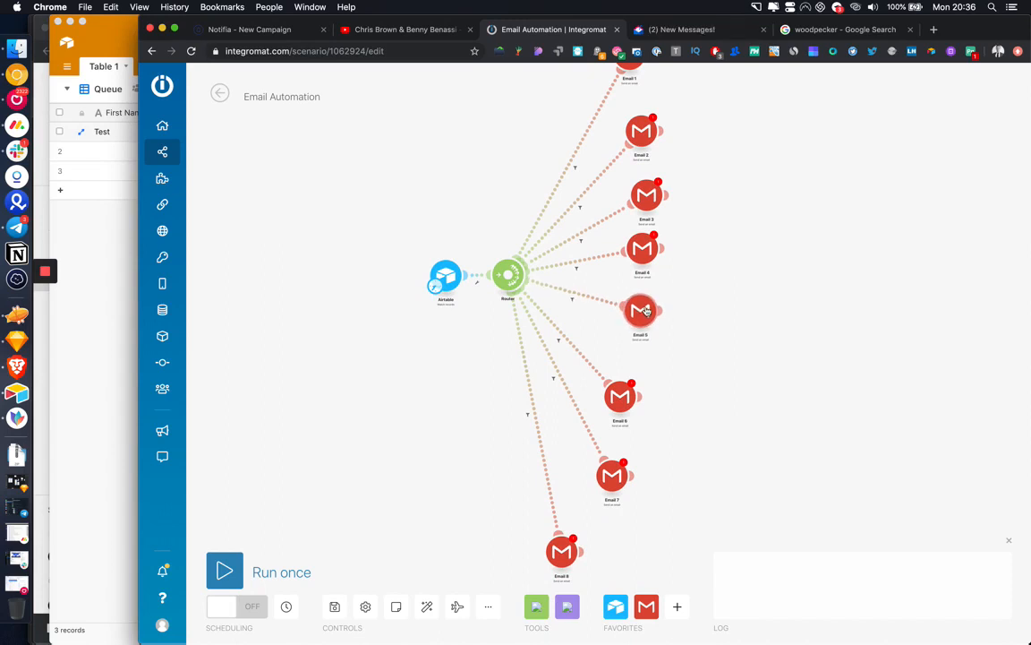
pyautogui.moveTo(645, 263); pyautogui.dragTo(653, 272)
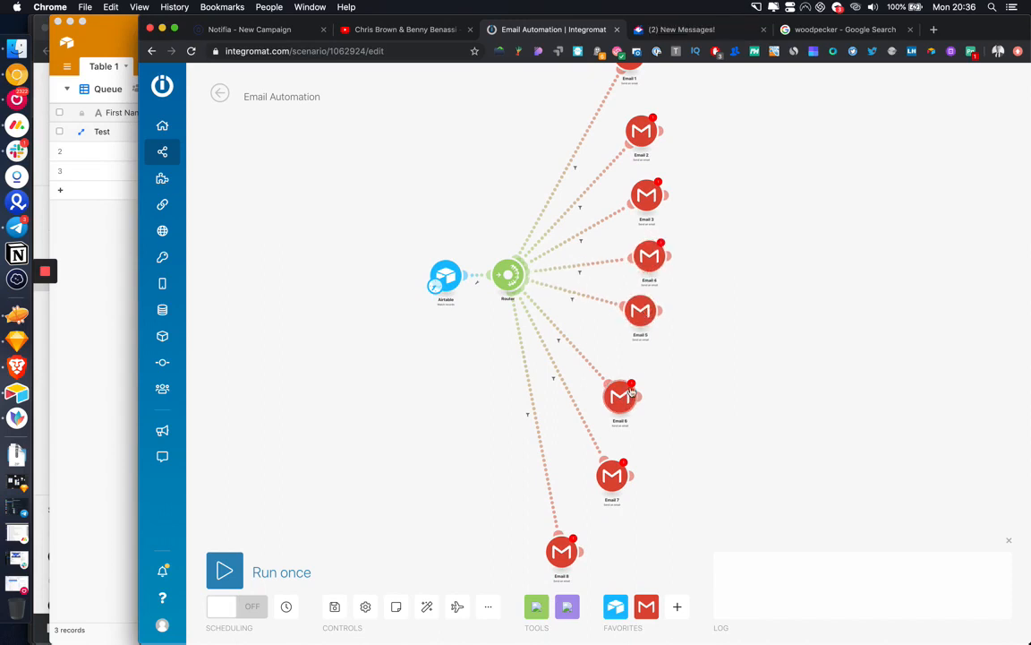
pyautogui.moveTo(625, 398); pyautogui.dragTo(643, 380)
pyautogui.moveTo(614, 479); pyautogui.dragTo(619, 450)
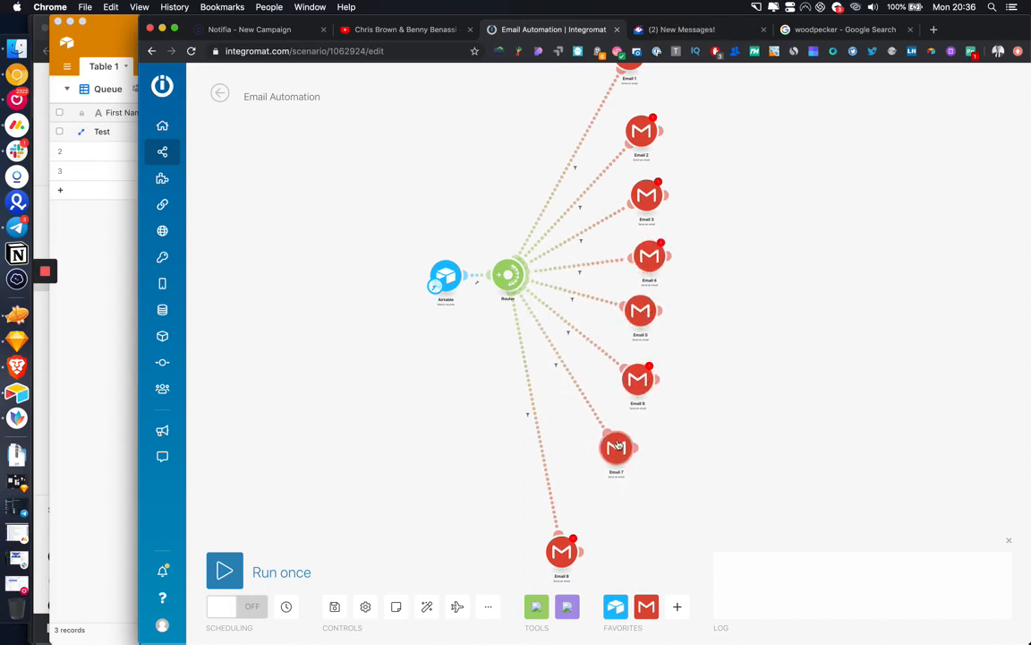
pyautogui.moveTo(572, 532); pyautogui.dragTo(589, 484)
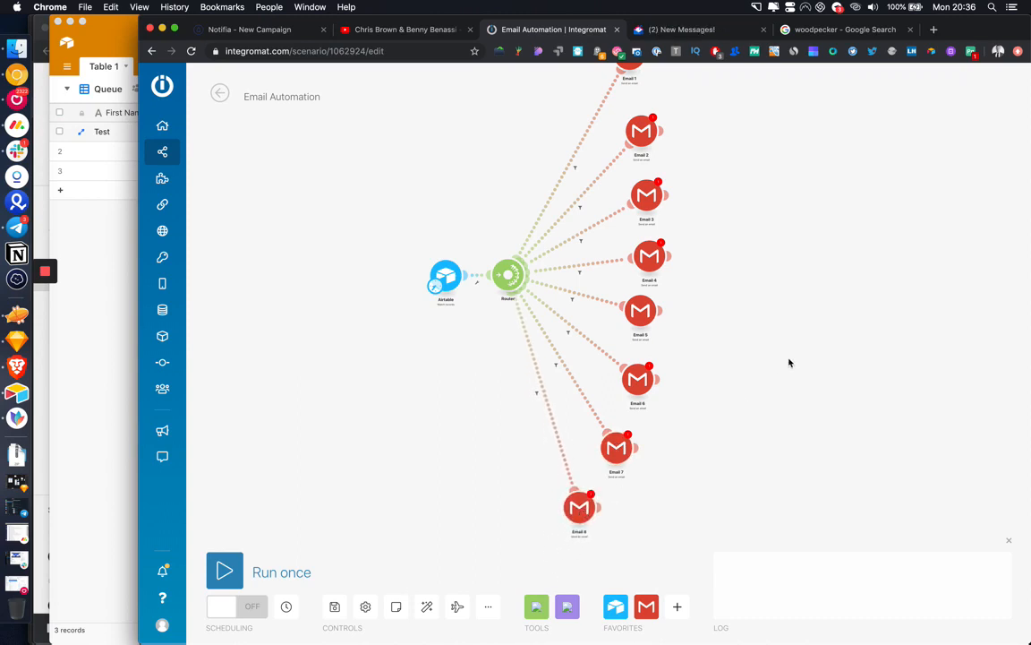
pyautogui.moveTo(790, 362); pyautogui.dragTo(784, 425)
pyautogui.moveTo(767, 213); pyautogui.dragTo(767, 258)
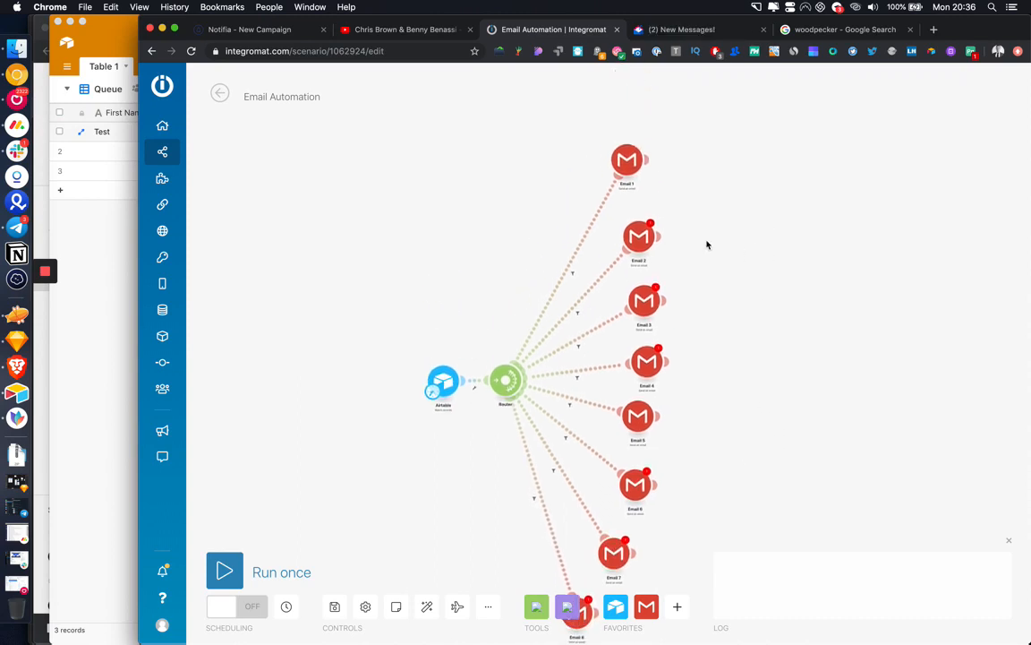
pyautogui.click(628, 163)
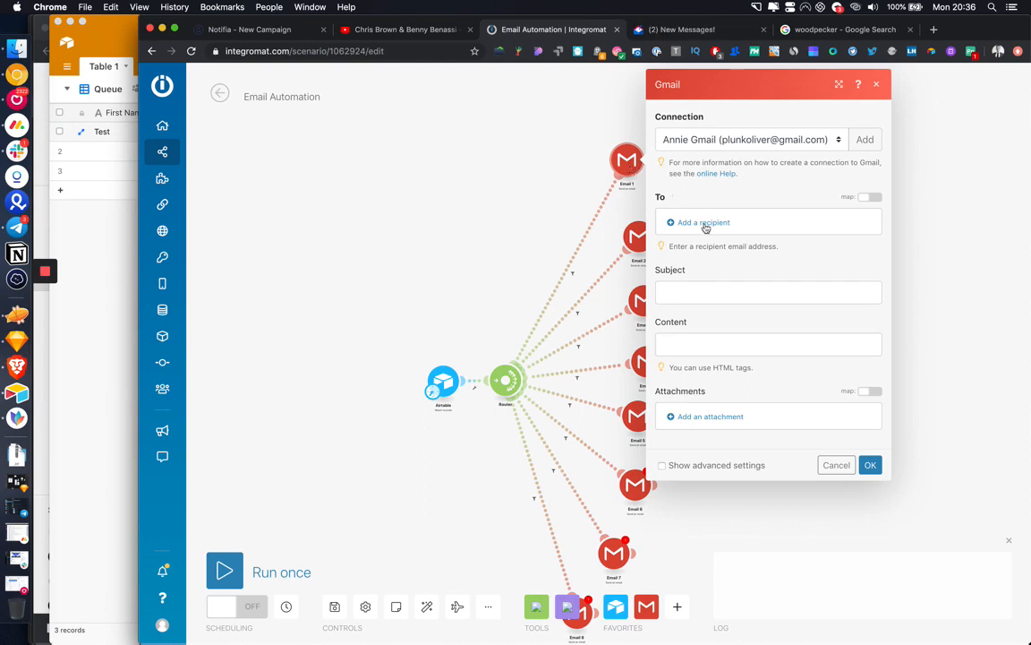
# Step: Set Email 1's connection to My Google connection and map the Airtable Email field as recipient
pyautogui.click(732, 142)
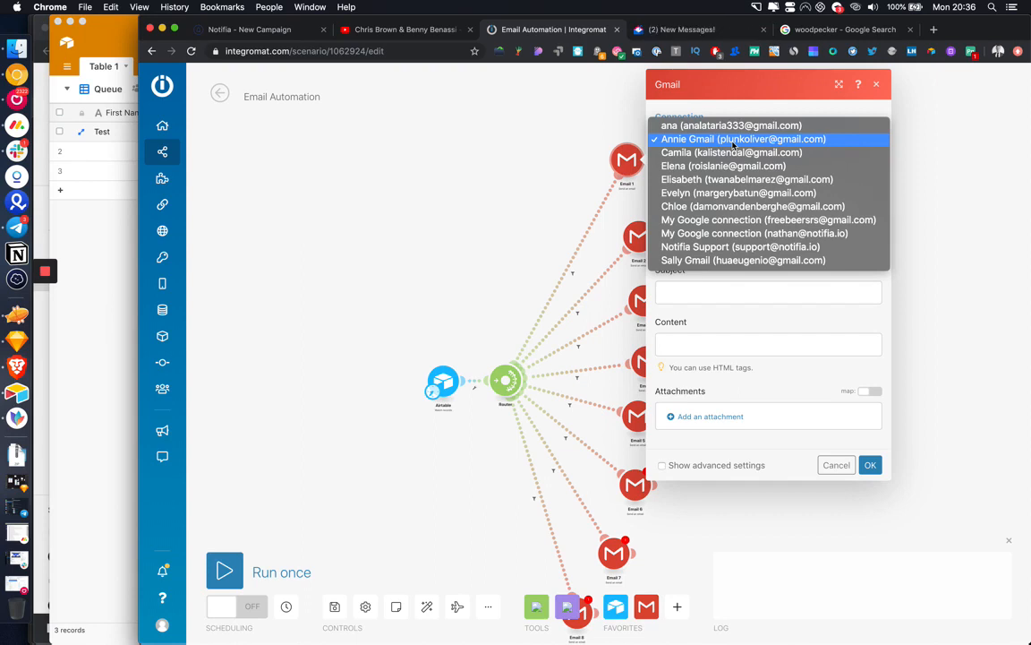
pyautogui.click(749, 234)
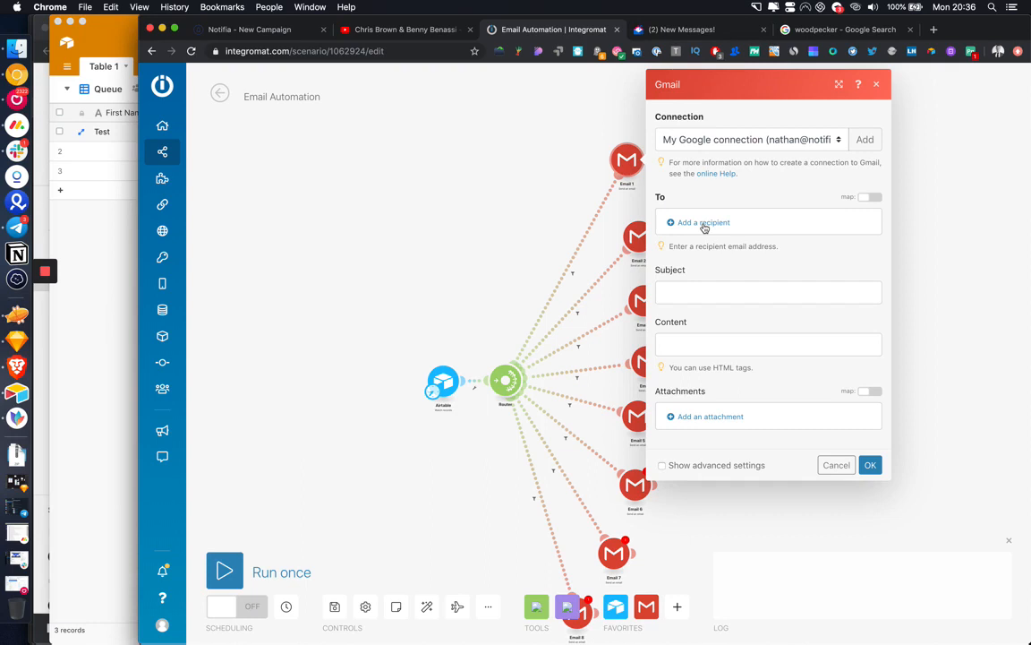
pyautogui.click(704, 228)
pyautogui.click(799, 228)
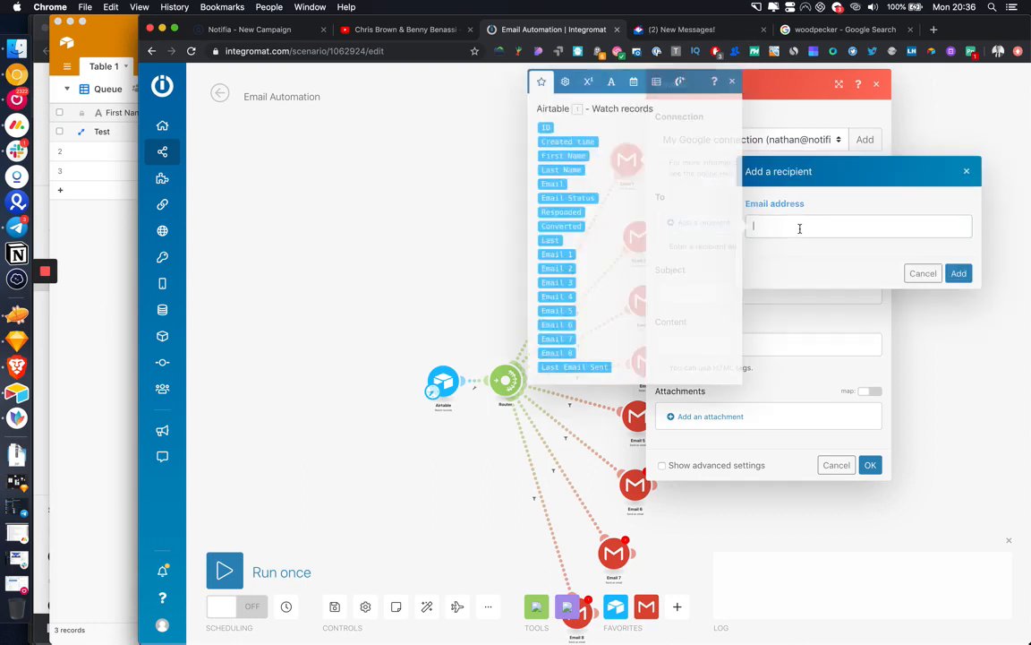
pyautogui.click(553, 183)
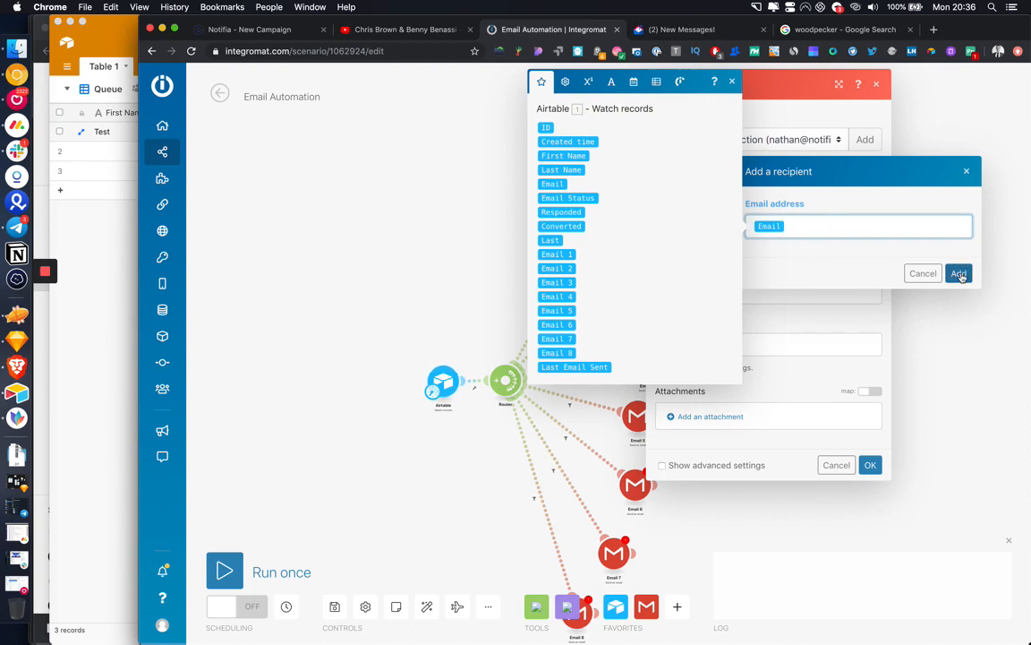
pyautogui.click(959, 274)
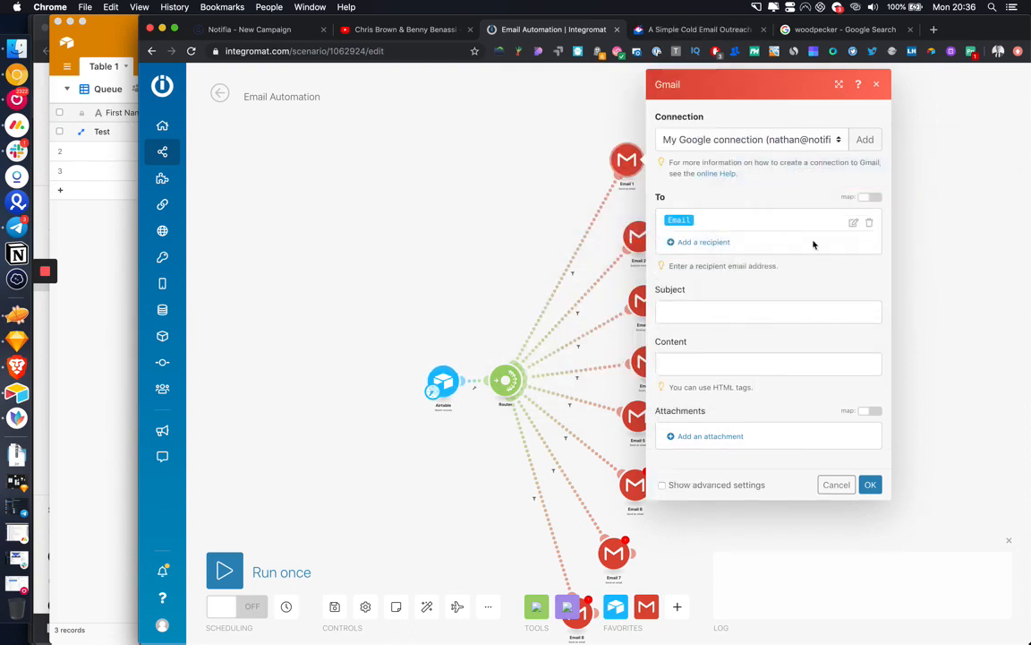
pyautogui.click(716, 312)
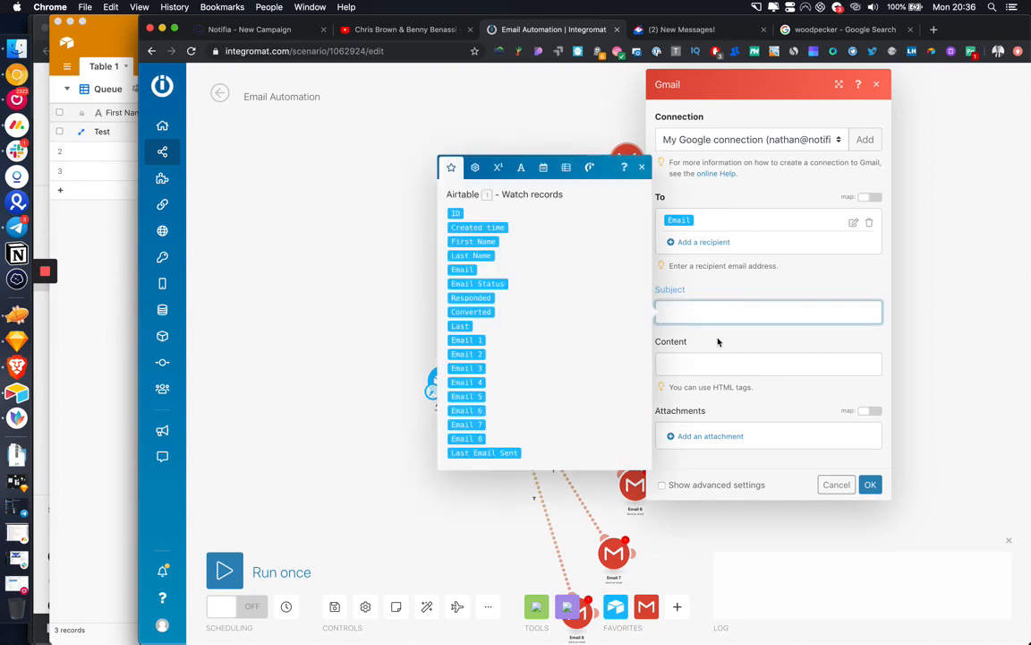
# Step: Set Email 1's subject to 'Lets Connect' followed by the First Name field
pyautogui.write('Hi')
pyautogui.click(473, 241)
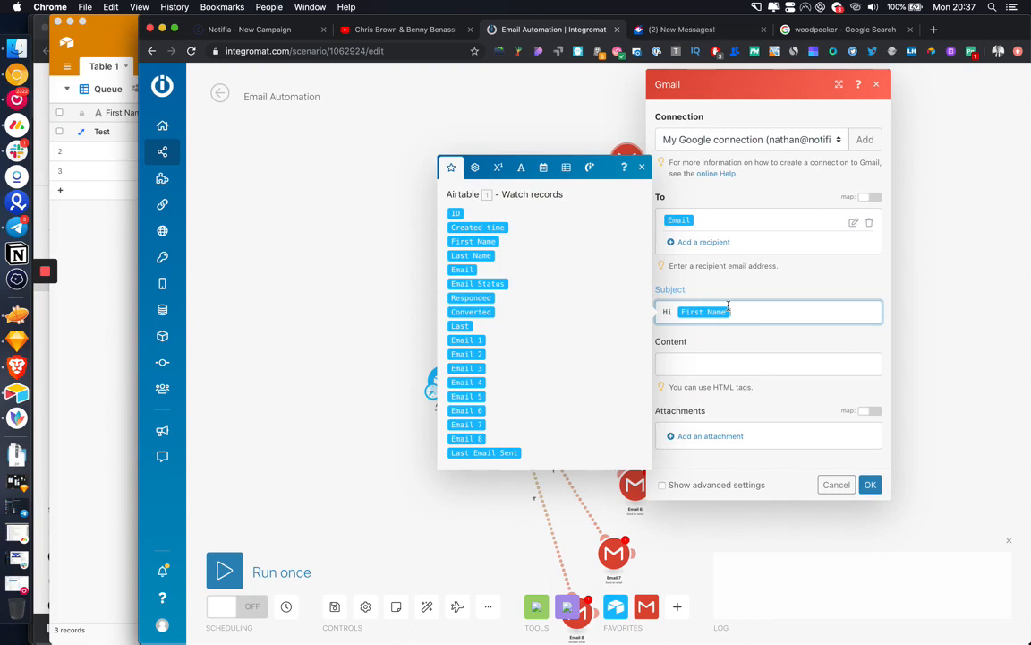
pyautogui.click(698, 369)
pyautogui.click(725, 314)
pyautogui.moveTo(725, 314); pyautogui.dragTo(665, 311)
pyautogui.press('BackSpace')
pyautogui.write('Lets ')
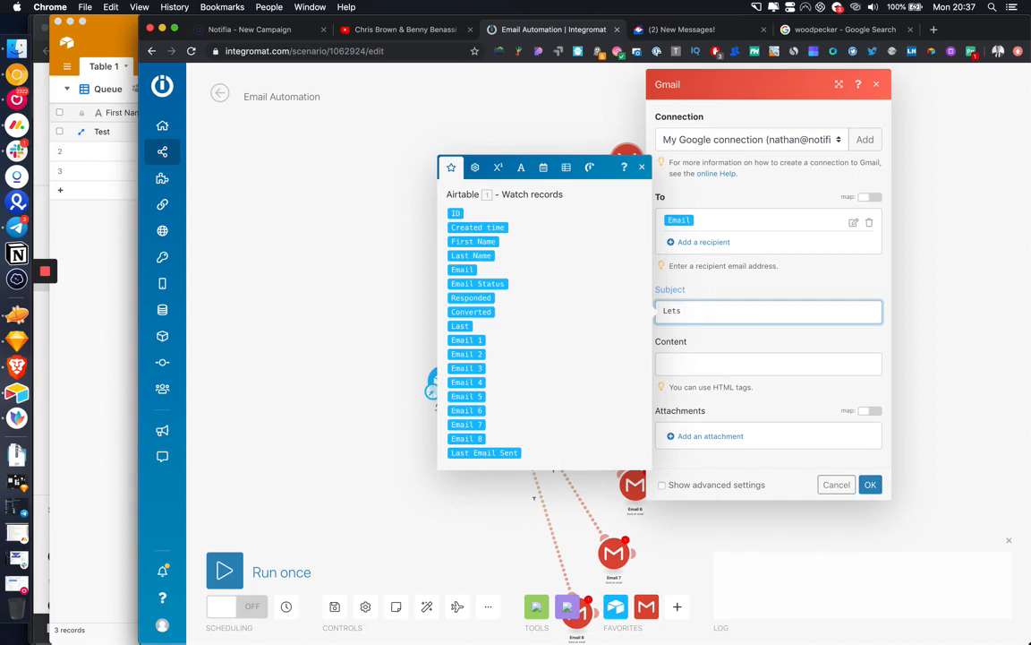
pyautogui.write('Connect')
pyautogui.click(479, 240)
# Step: Write the body: 'Hi' + First Name, the Social Media Growth Strategy pitch, a 10-minute chat ask, 'Best Regards'
pyautogui.click(721, 365)
pyautogui.write('Hi')
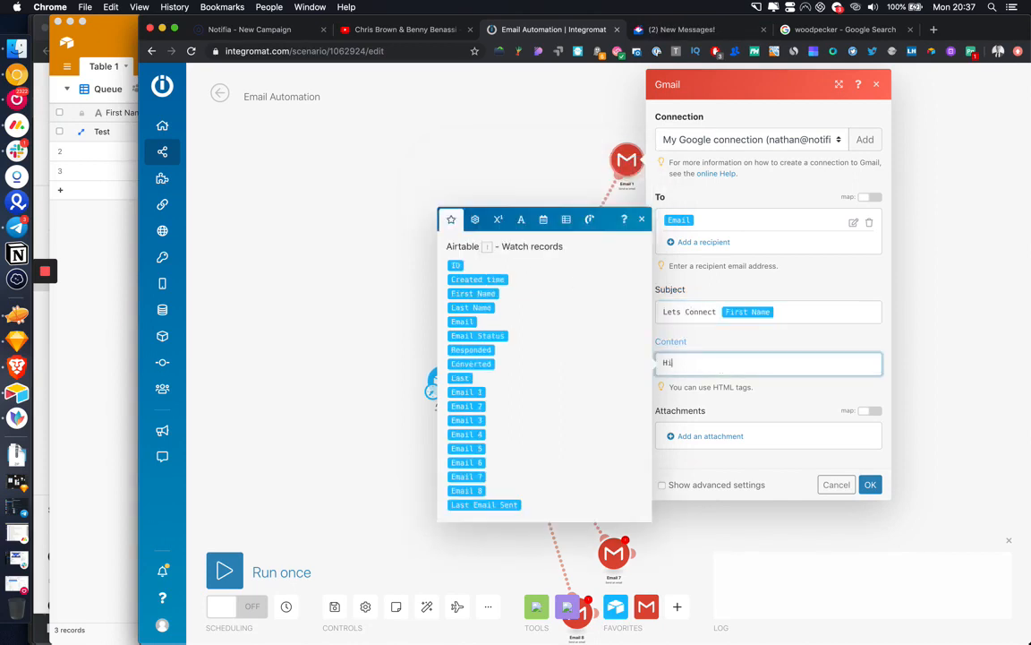
pyautogui.click(473, 293)
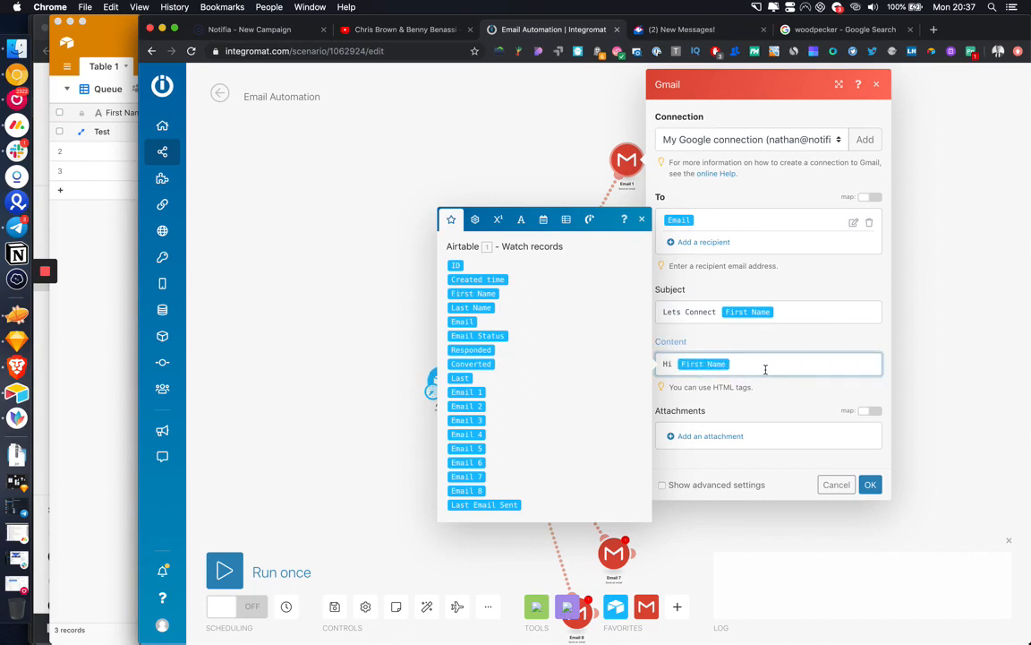
pyautogui.write(',')
pyautogui.press('Return')
pyautogui.press('Return')
pyautogui.write('Would lo')
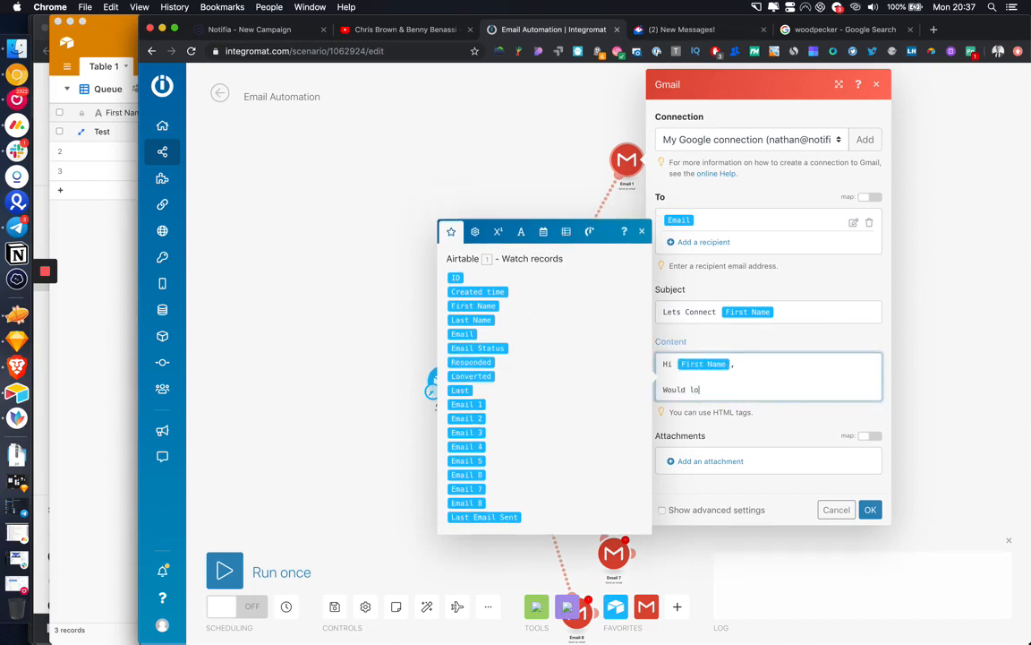
pyautogui.write('ve to talk to you about your Social Med')
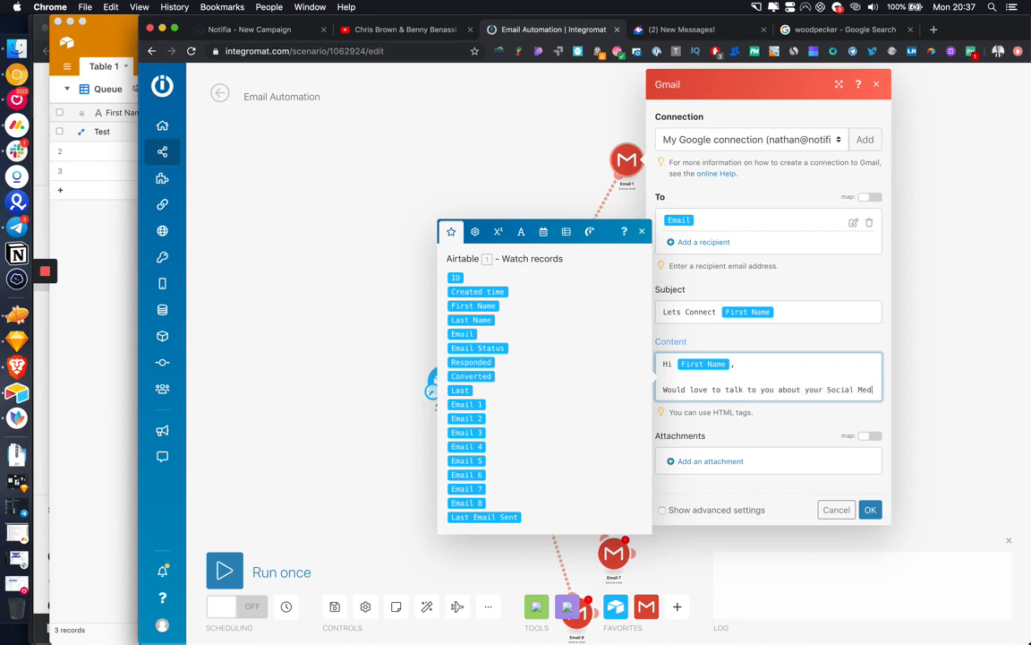
pyautogui.write('ia Growth Stra')
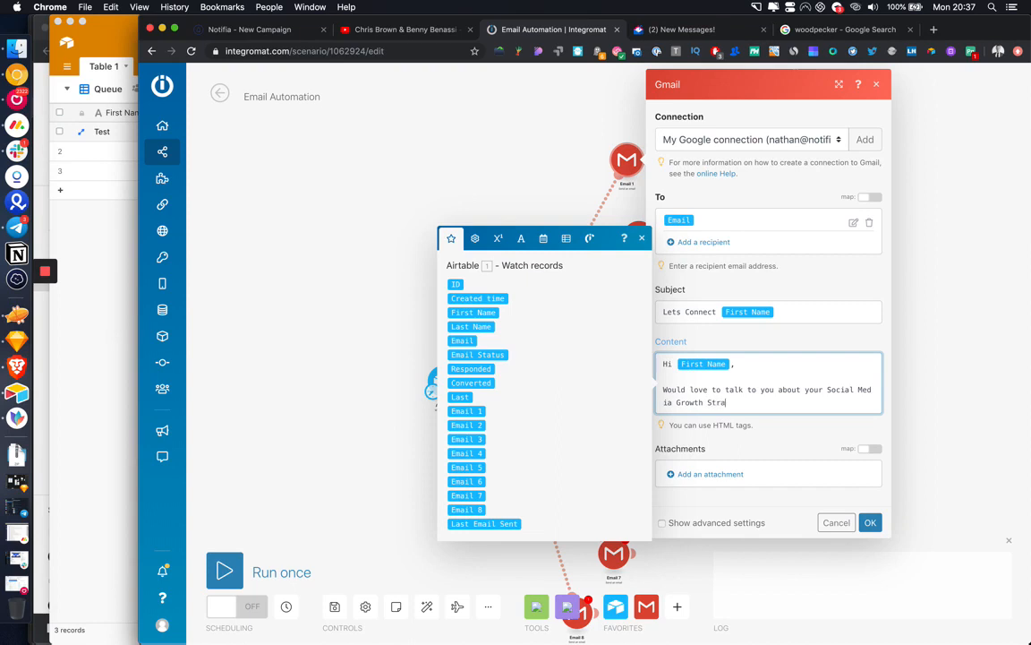
pyautogui.write('tegy on @account')
pyautogui.press('Return')
pyautogui.press('Return')
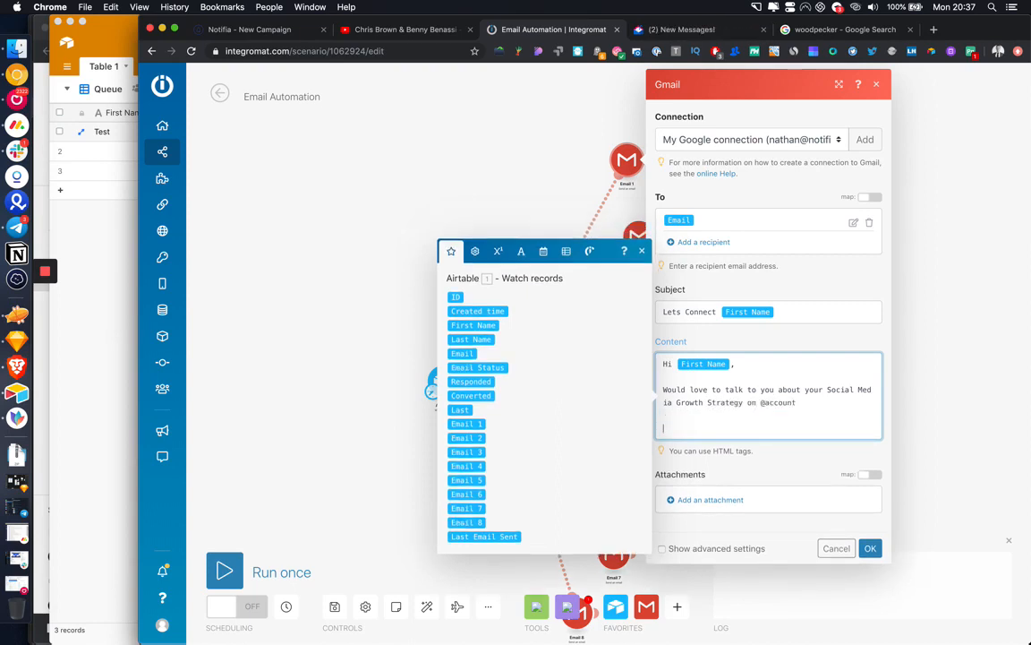
pyautogui.write('DDo you have 10 minutes to chat?')
pyautogui.press('Return')
pyautogui.press('Return')
pyautogui.write('Best')
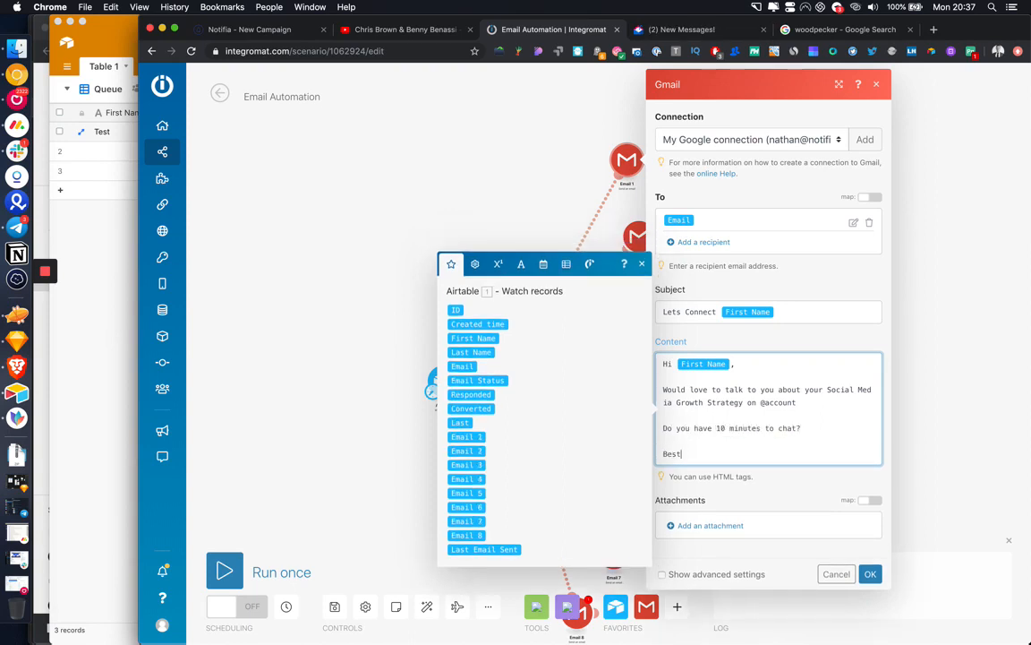
pyautogui.write(' Regards')
pyautogui.press('Return')
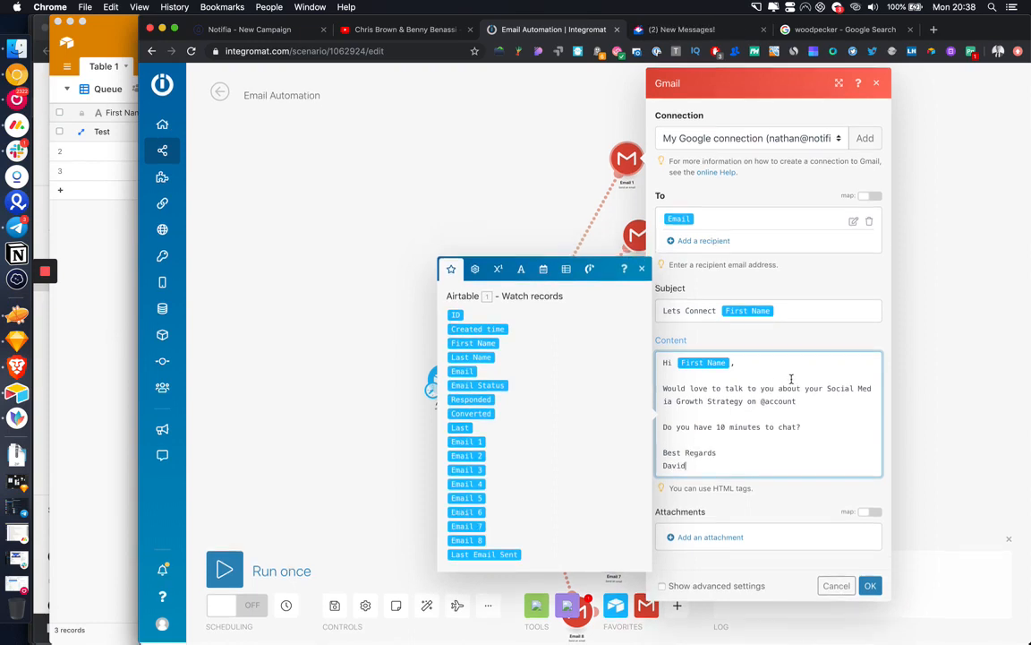
# Step: Save Email 1's settings and add a new module after it
pyautogui.click(708, 587)
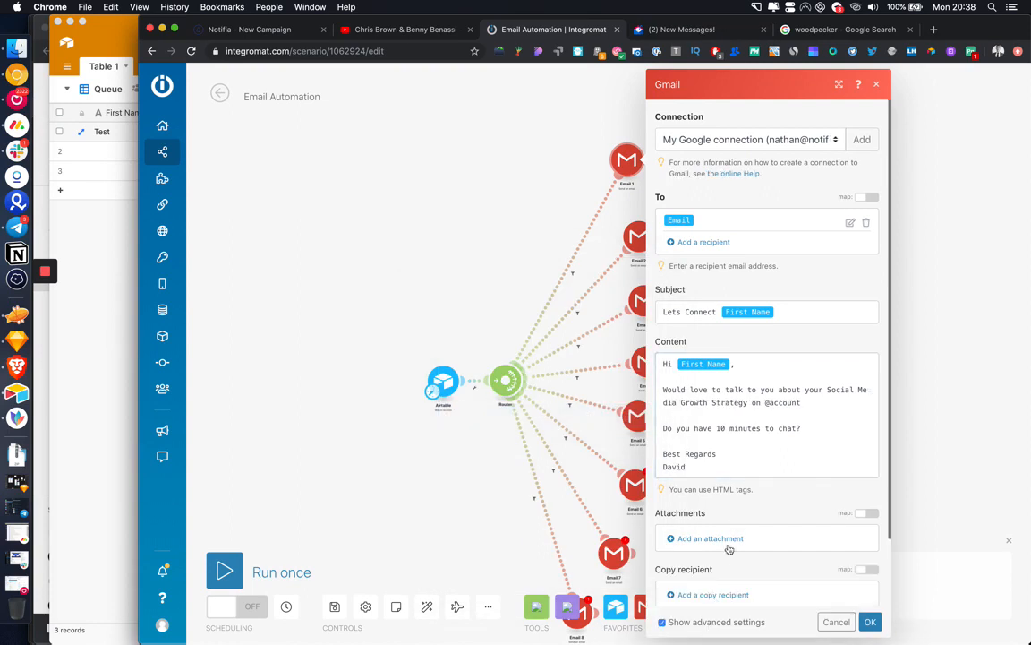
pyautogui.scroll(-2, 727, 551)
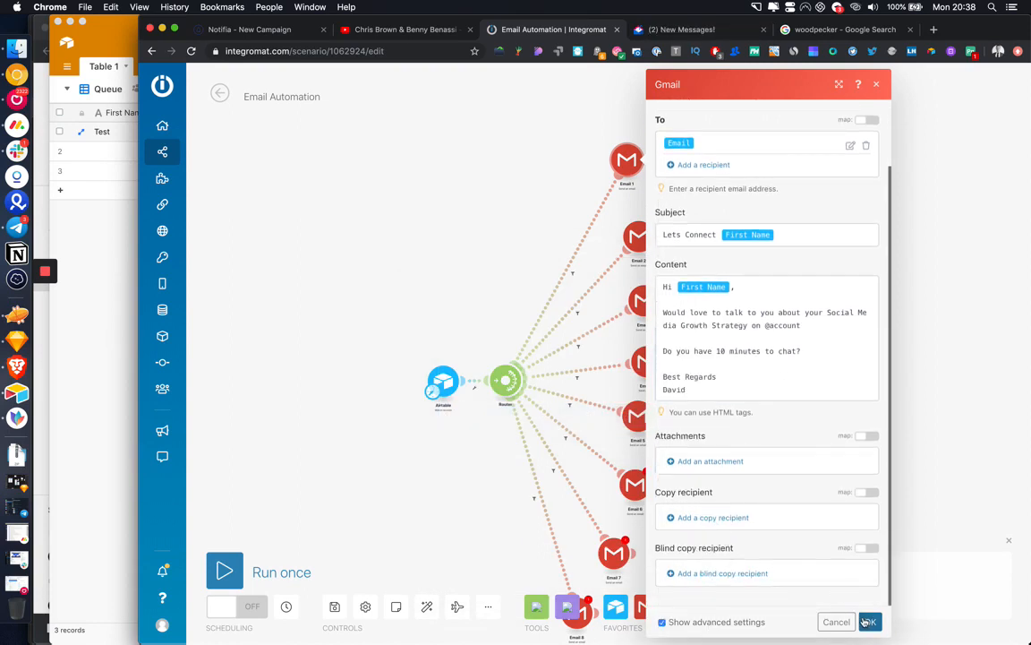
pyautogui.scroll(2, 829, 461)
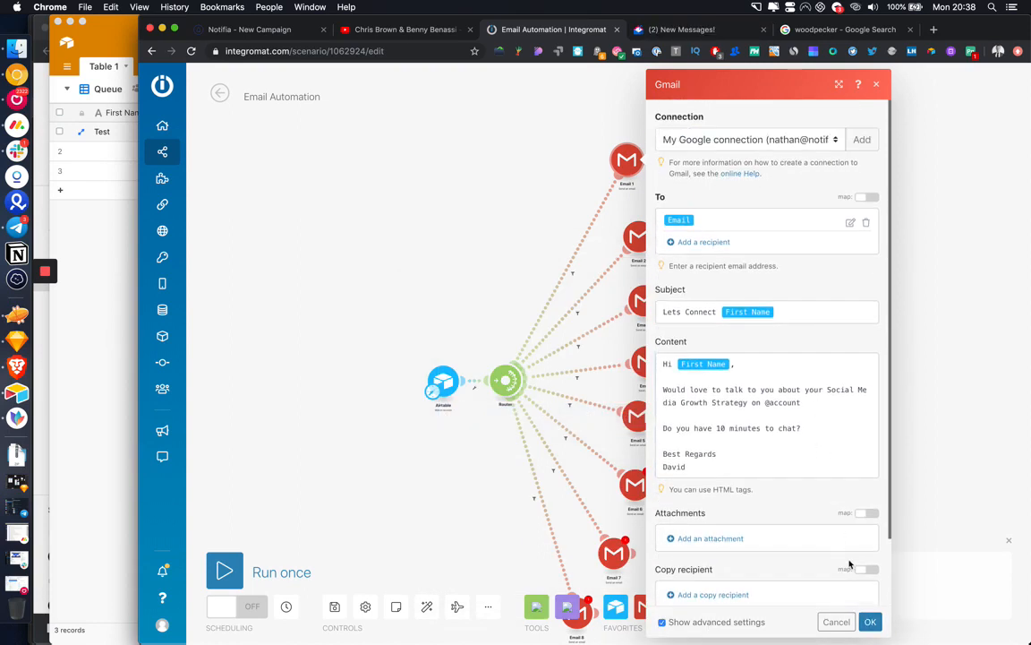
pyautogui.click(868, 623)
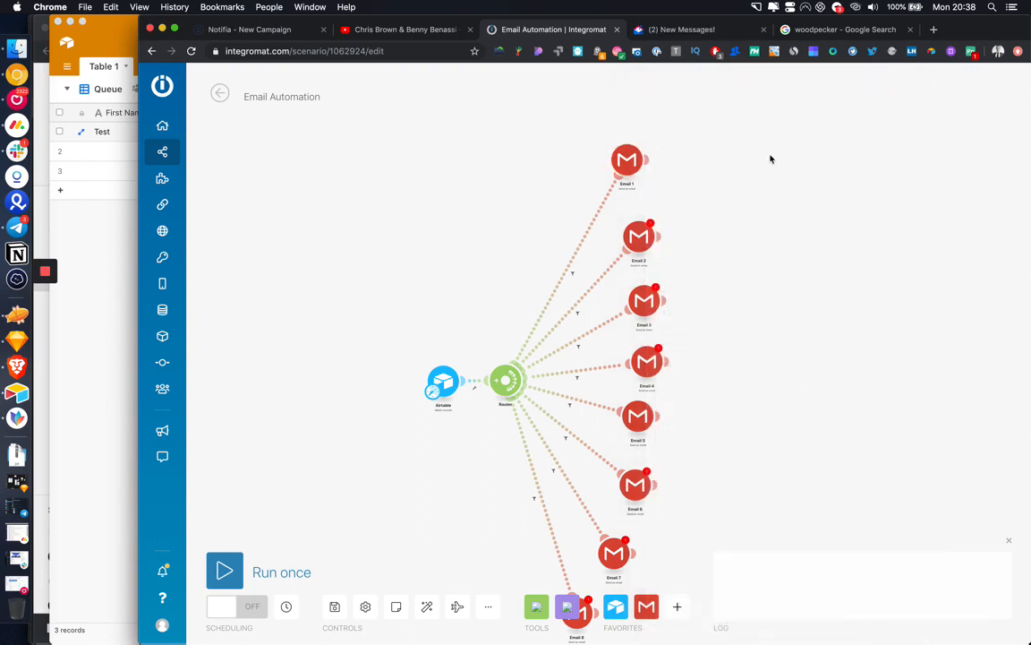
pyautogui.click(622, 165)
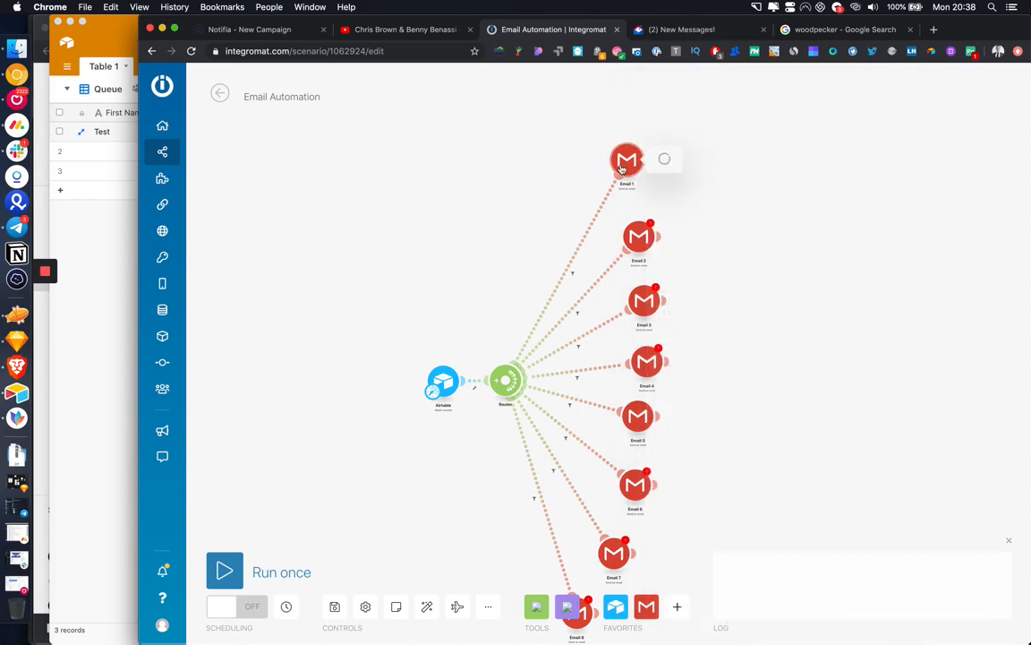
pyautogui.click(607, 130)
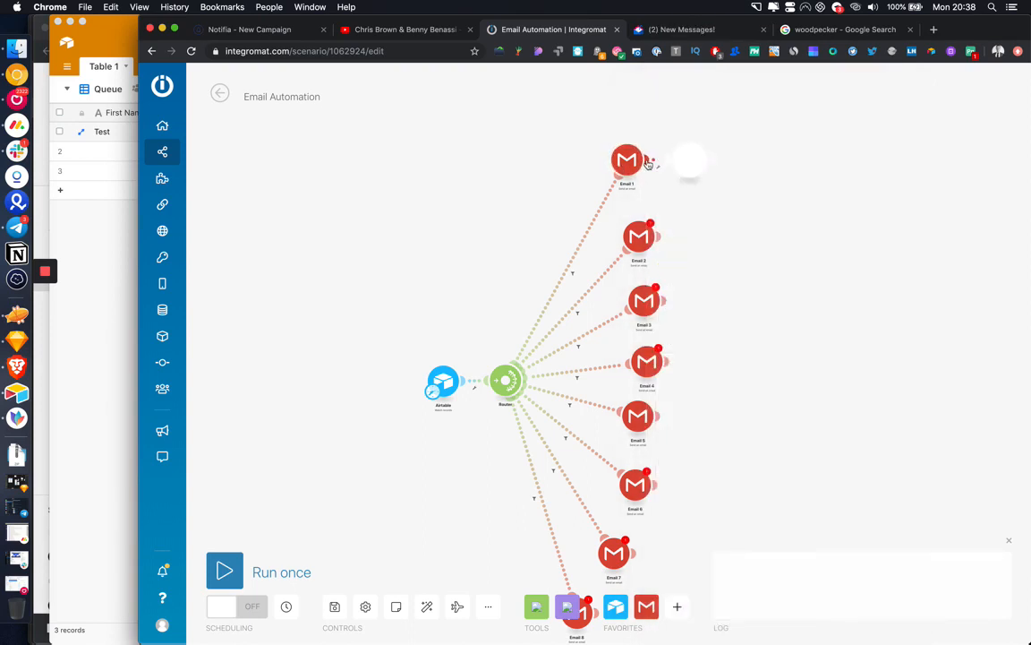
pyautogui.click(688, 161)
# Step: Make the new module an Airtable record update on the Email Outreach base's Table 1
pyautogui.click(766, 112)
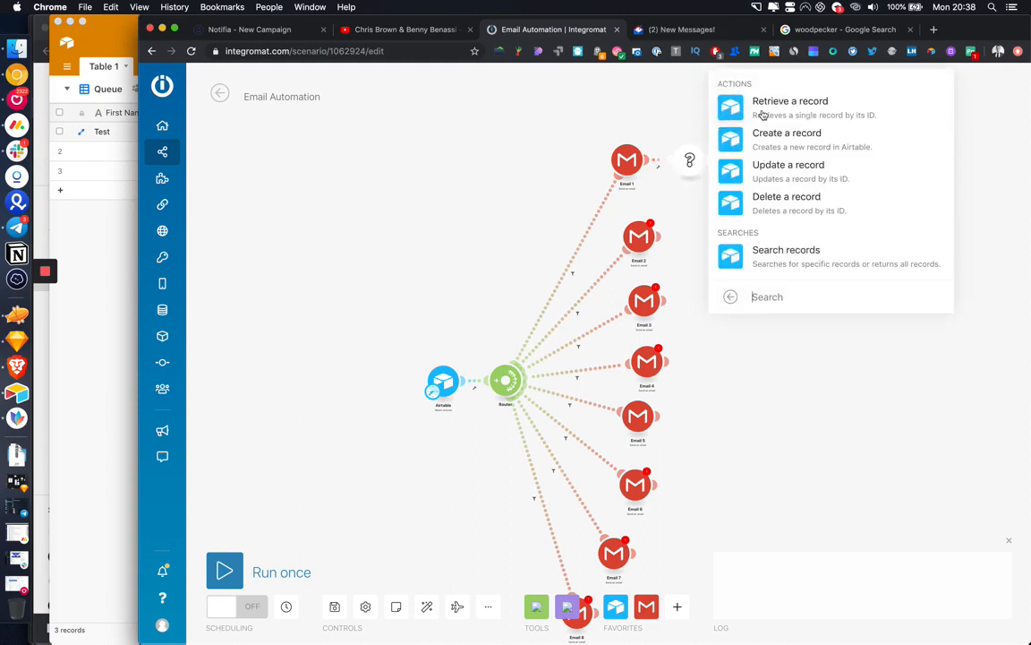
pyautogui.click(771, 166)
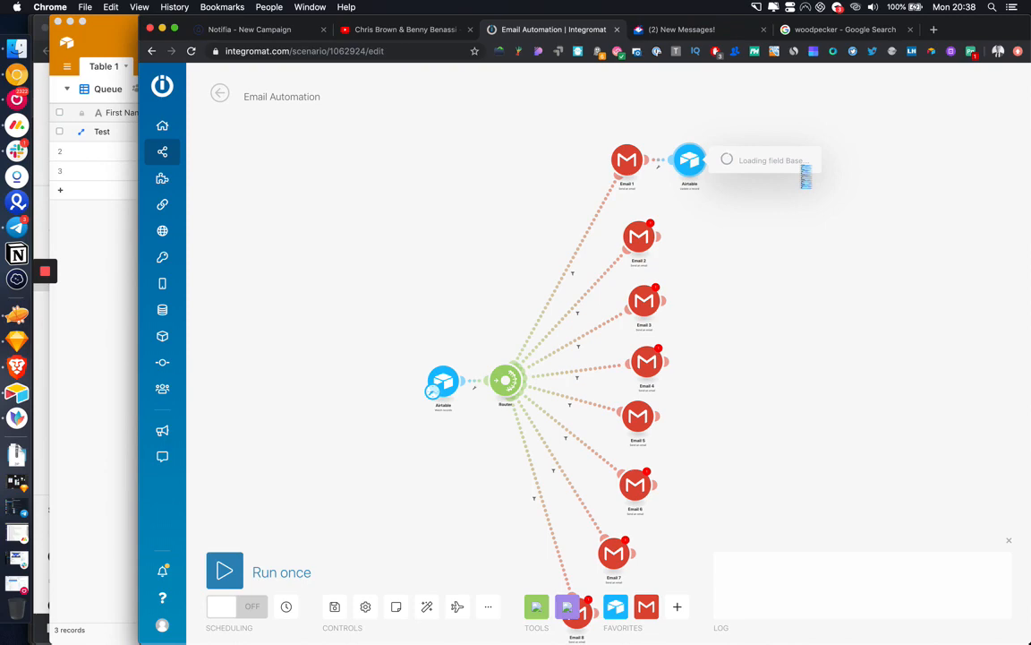
pyautogui.click(788, 222)
pyautogui.scroll(-5, 800, 360)
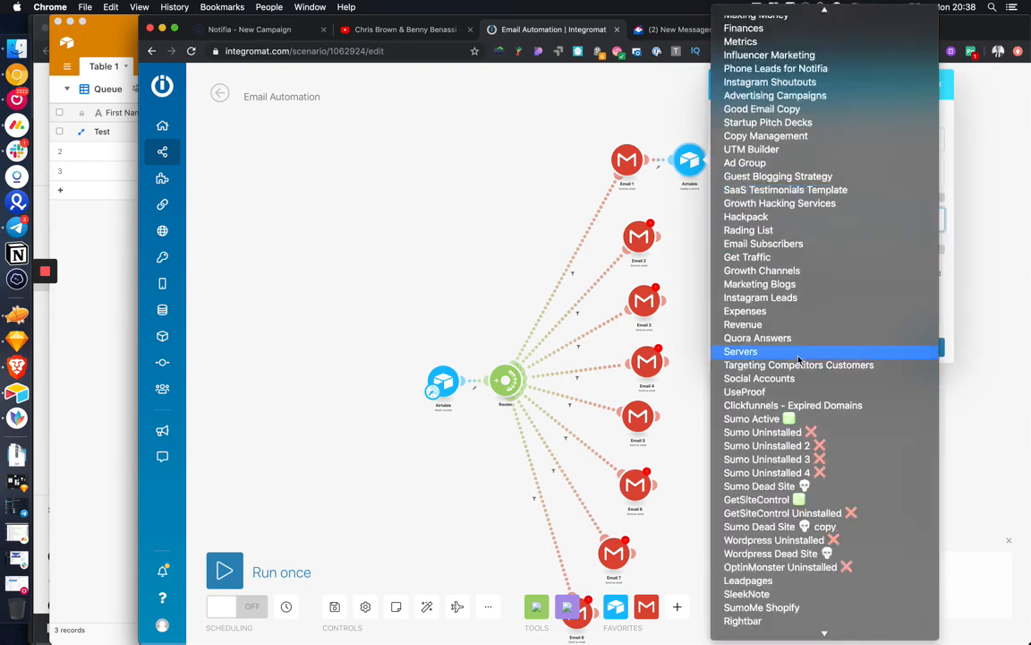
pyautogui.scroll(-15, 800, 360)
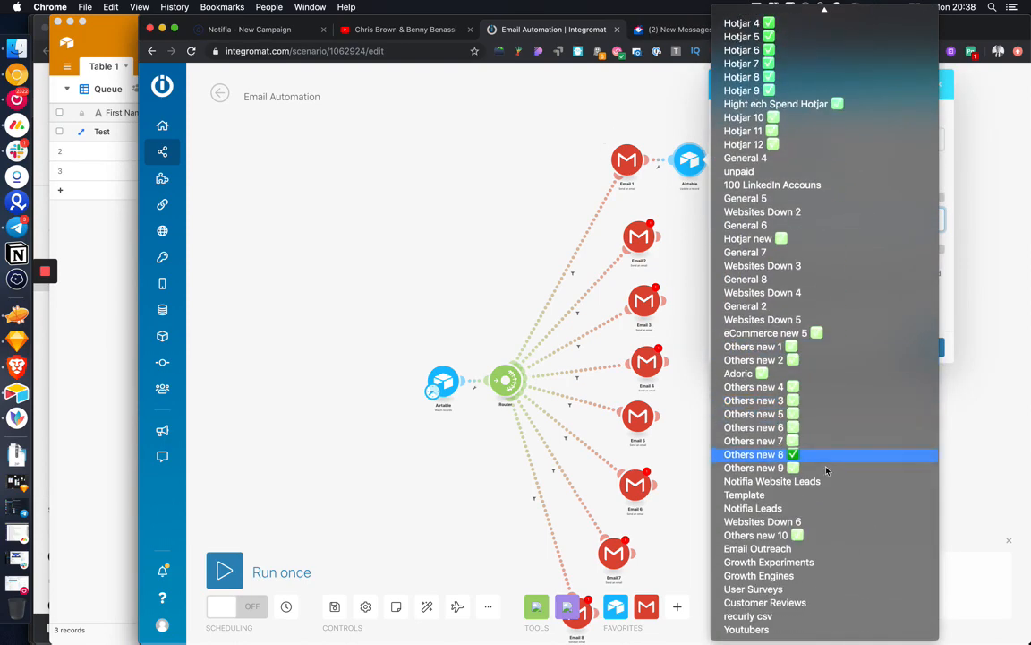
pyautogui.click(810, 548)
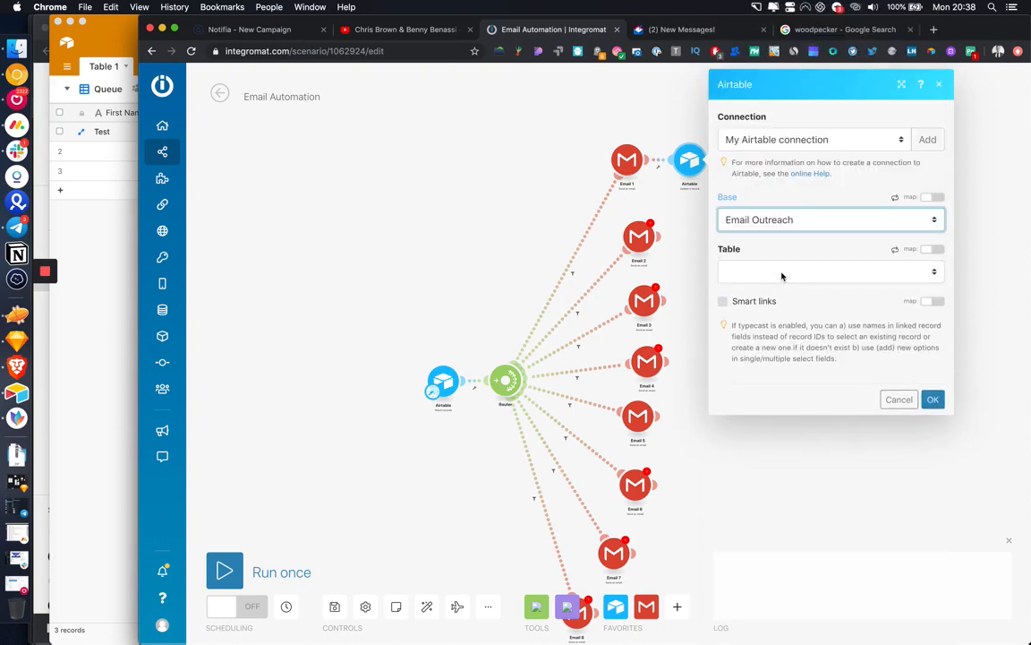
pyautogui.click(783, 272)
pyautogui.click(777, 285)
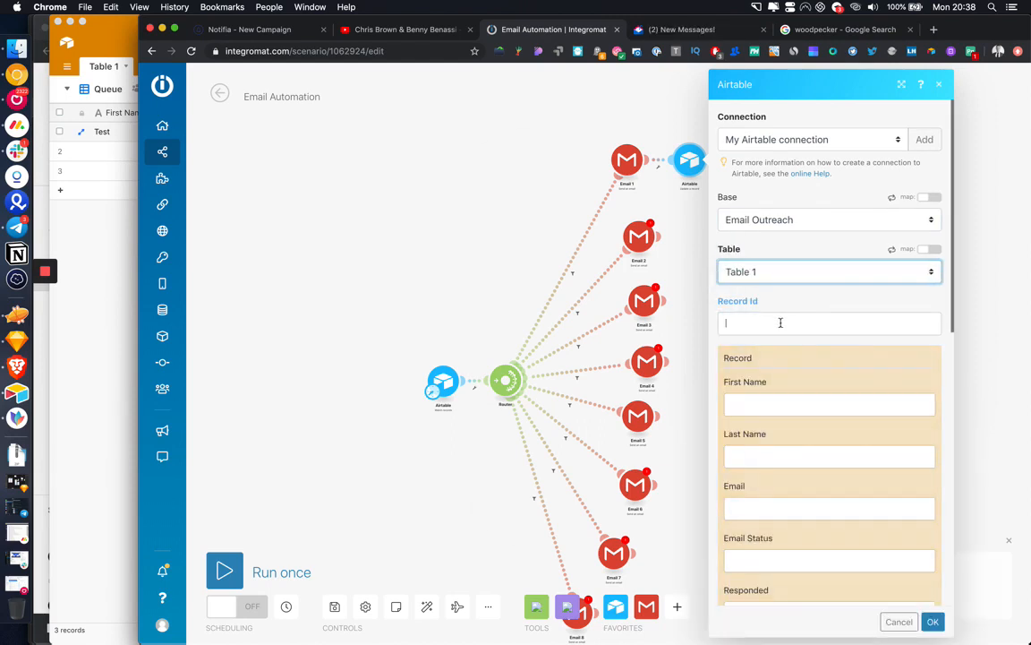
# Step: Map the record ID to Record Id and Message ID to Email 1, then save
pyautogui.click(781, 323)
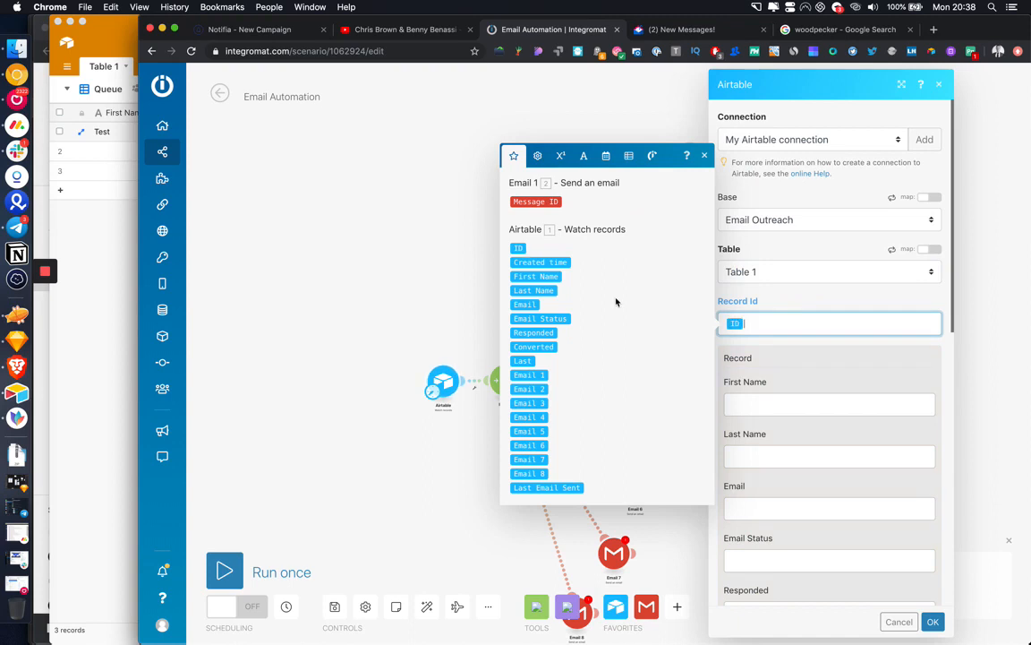
pyautogui.scroll(-5, 776, 392)
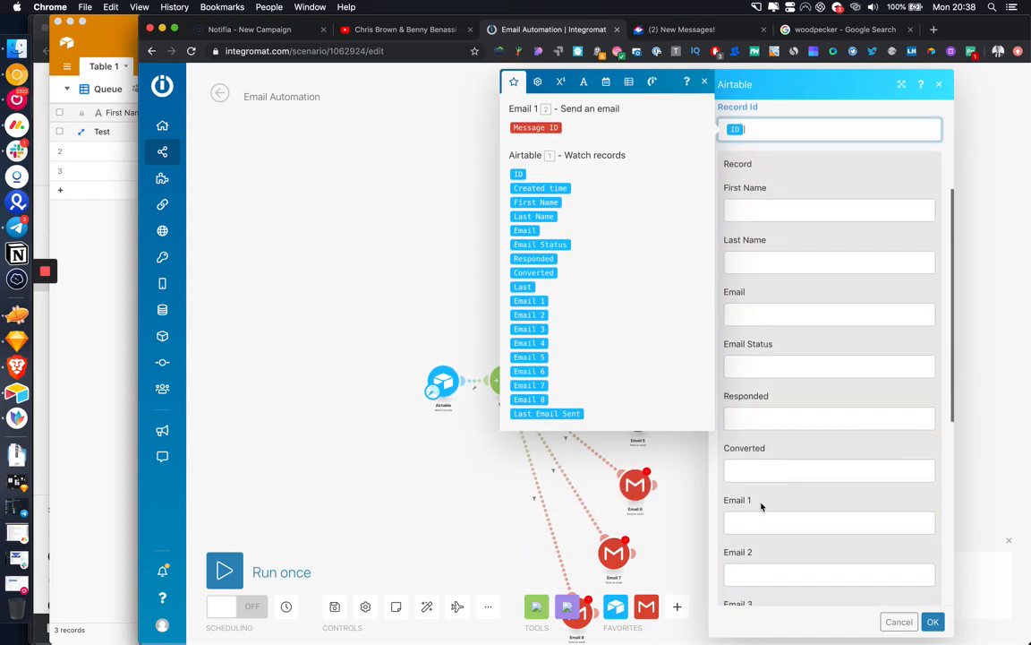
pyautogui.click(754, 523)
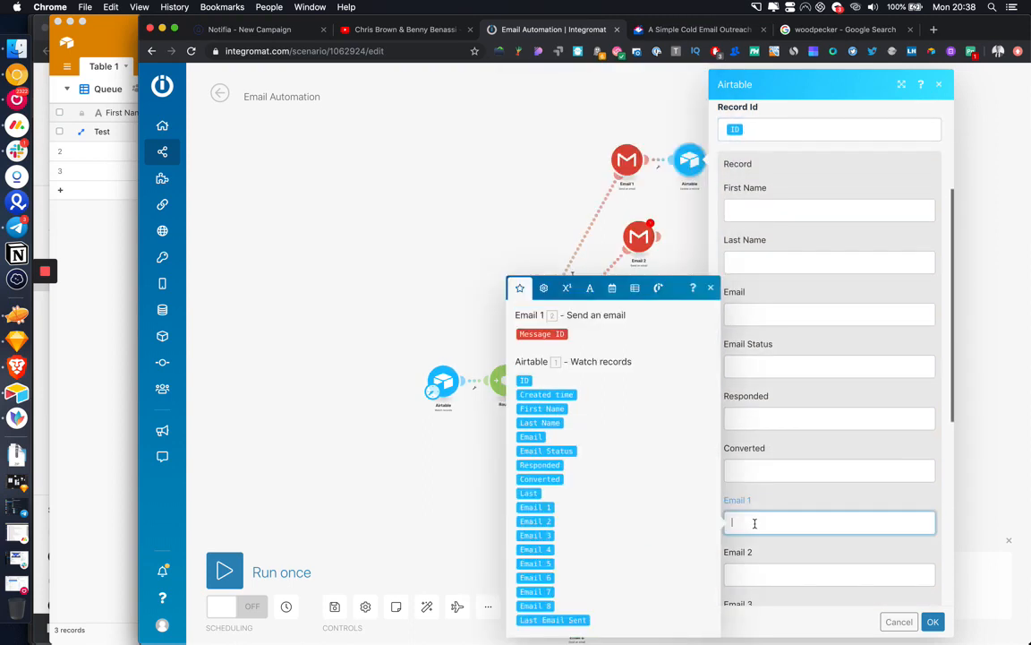
pyautogui.click(541, 333)
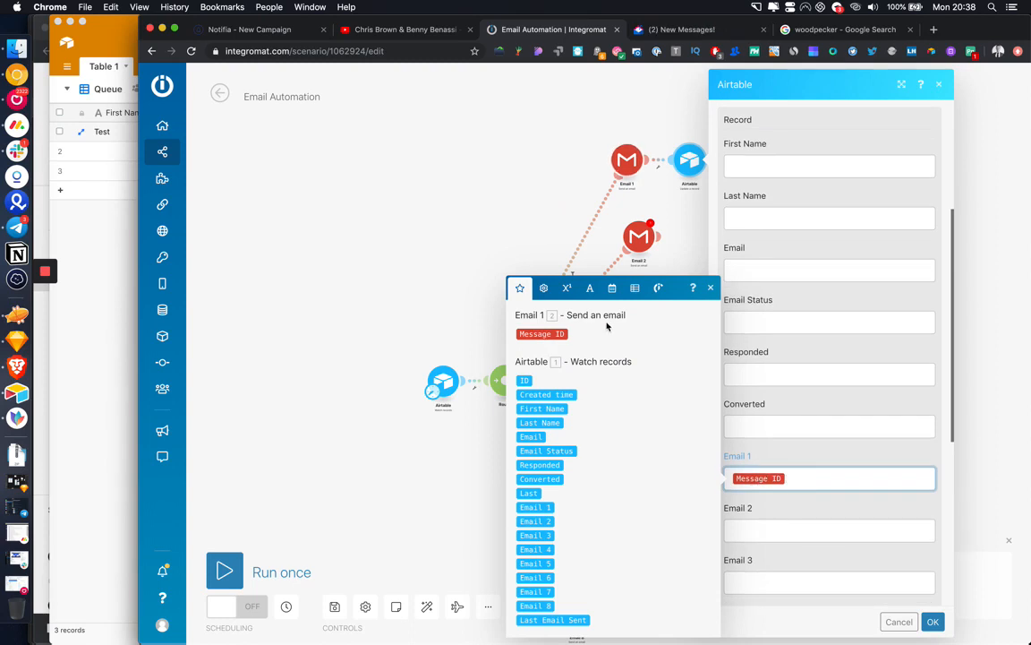
pyautogui.scroll(-2, 842, 518)
pyautogui.click(934, 620)
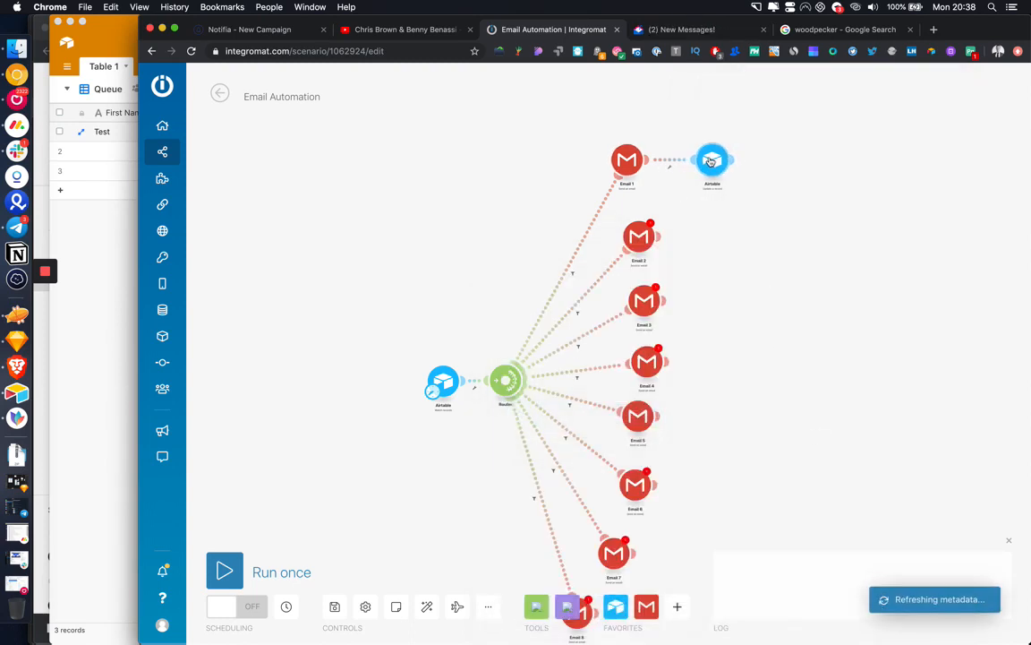
# Step: Clone the Airtable update module after Email 2, Email 3 and Email 4
pyautogui.rightClick(710, 161)
pyautogui.click(755, 246)
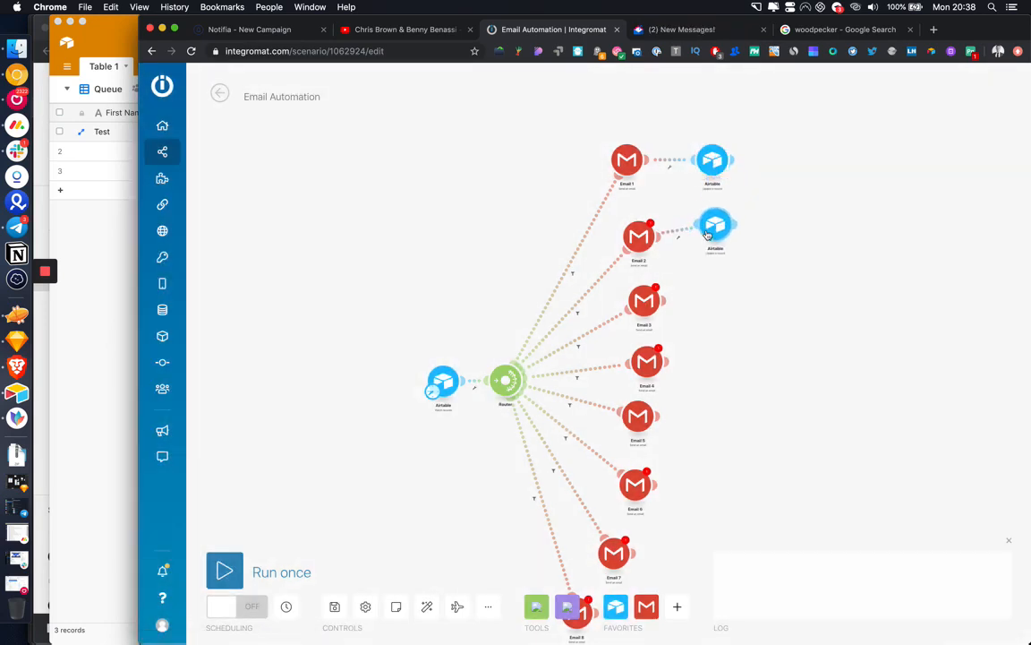
pyautogui.click(705, 236)
pyautogui.rightClick(716, 241)
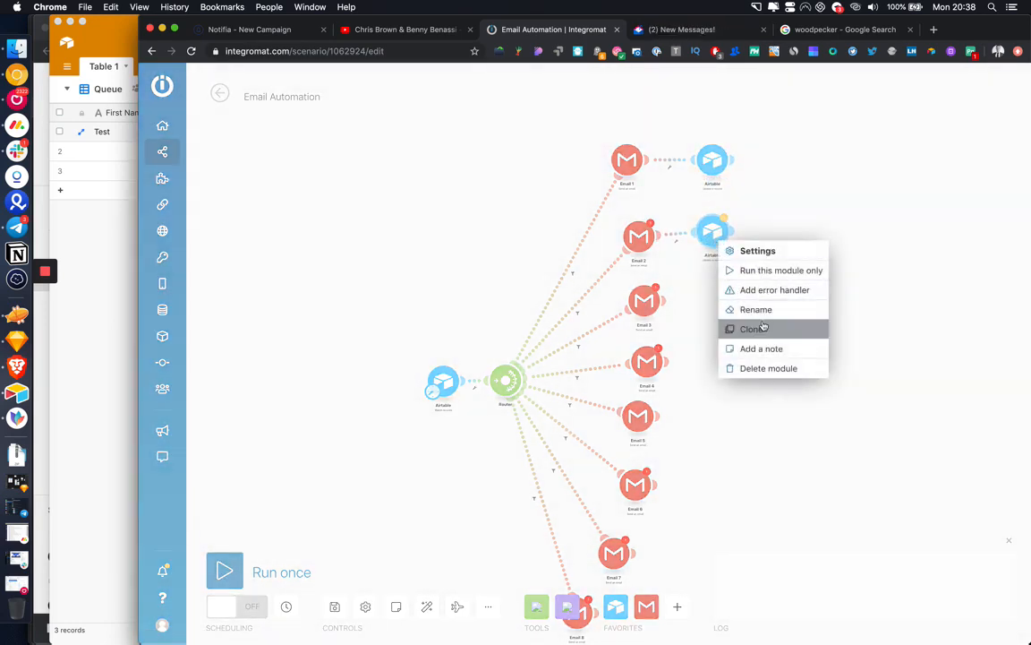
pyautogui.click(757, 327)
pyautogui.rightClick(726, 307)
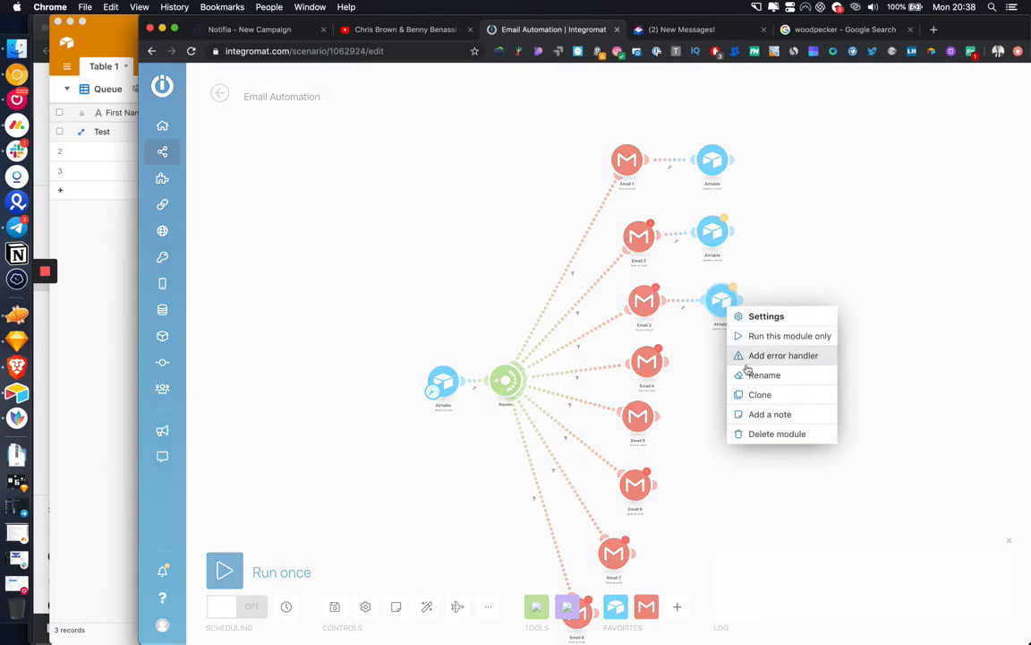
pyautogui.click(755, 393)
pyautogui.click(725, 373)
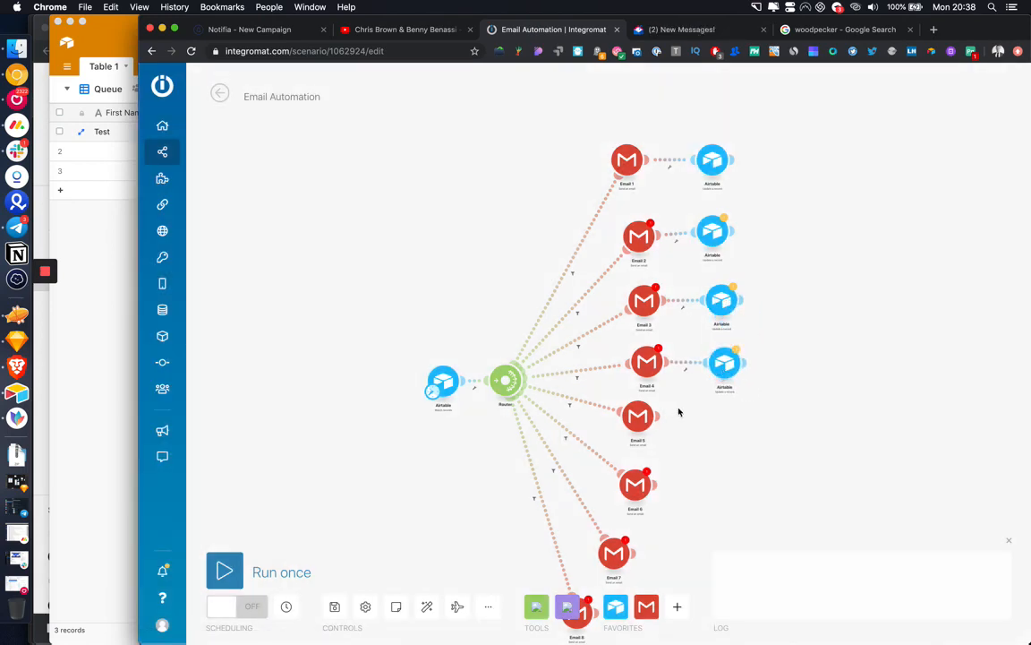
# Step: Clone the Airtable update module after Email 5, Email 6, Email 7 and Email 8
pyautogui.rightClick(724, 362)
pyautogui.click(753, 463)
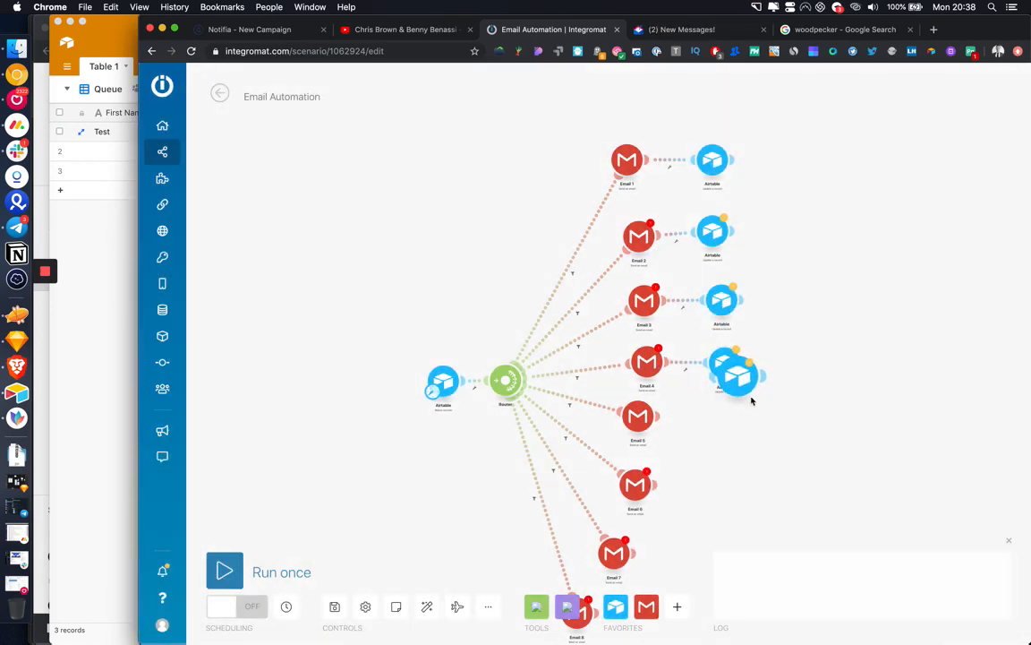
pyautogui.click(717, 435)
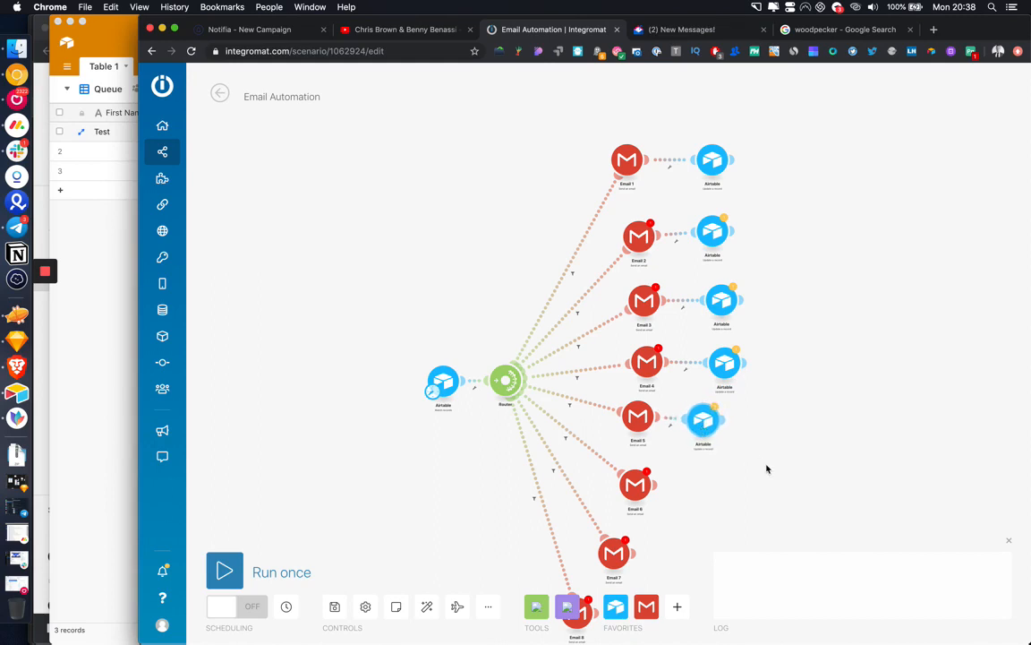
pyautogui.moveTo(766, 469); pyautogui.dragTo(784, 341)
pyautogui.rightClick(717, 298)
pyautogui.click(746, 385)
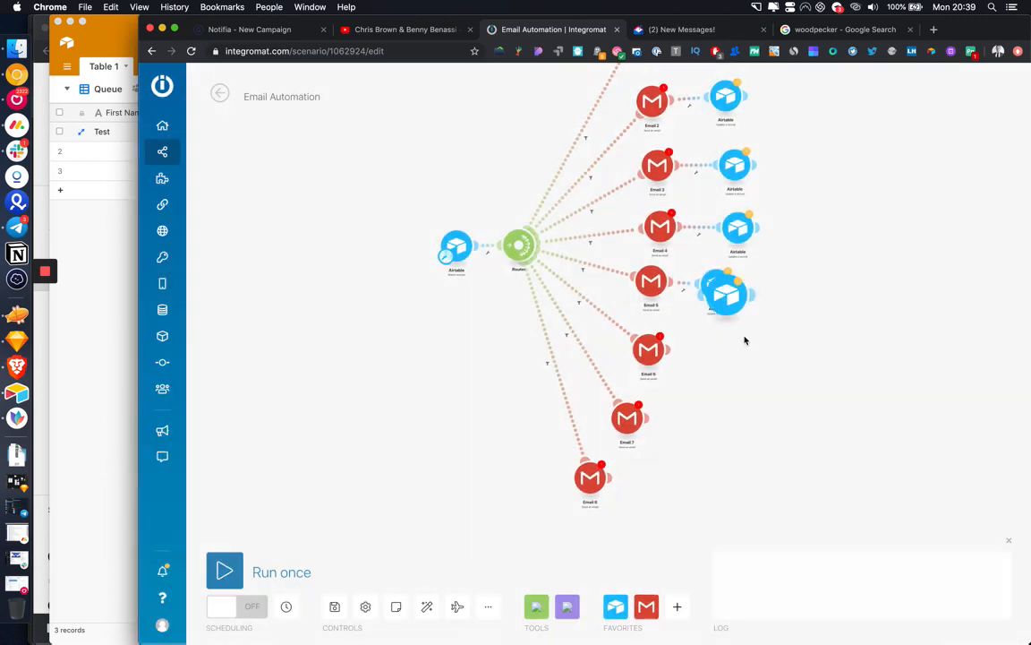
pyautogui.click(714, 363)
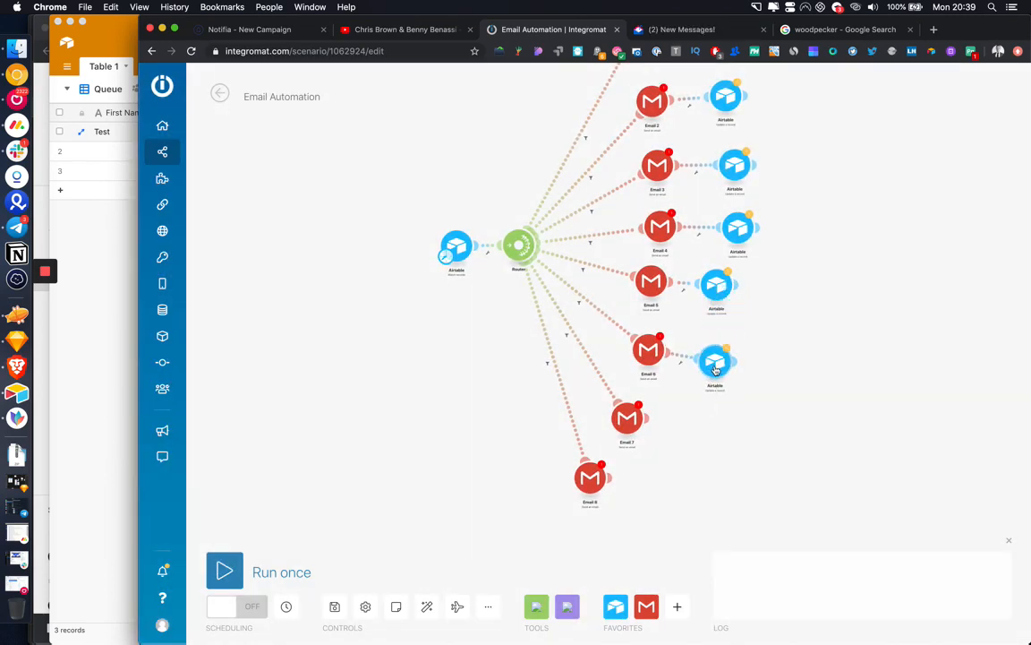
pyautogui.rightClick(715, 369)
pyautogui.click(749, 453)
pyautogui.click(698, 437)
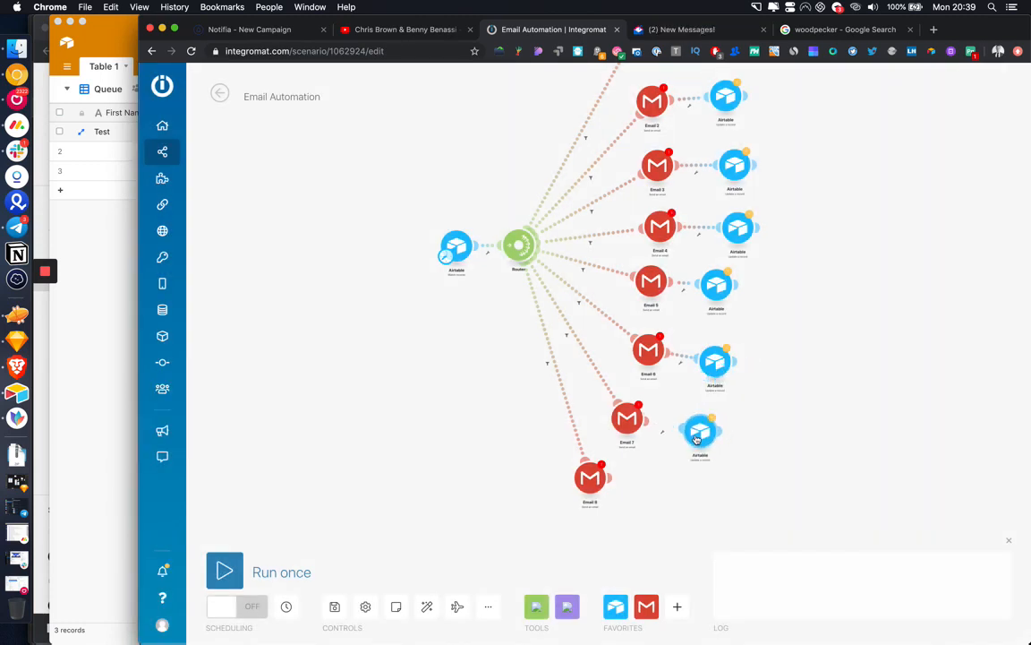
pyautogui.rightClick(697, 438)
pyautogui.click(713, 527)
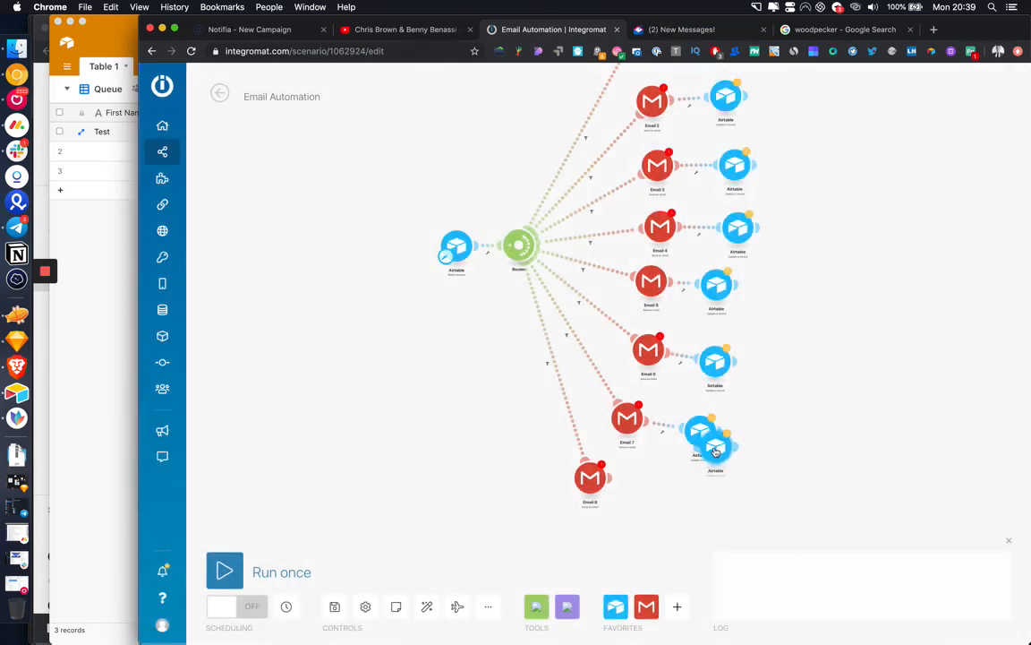
pyautogui.click(667, 488)
pyautogui.scroll(5, 894, 384)
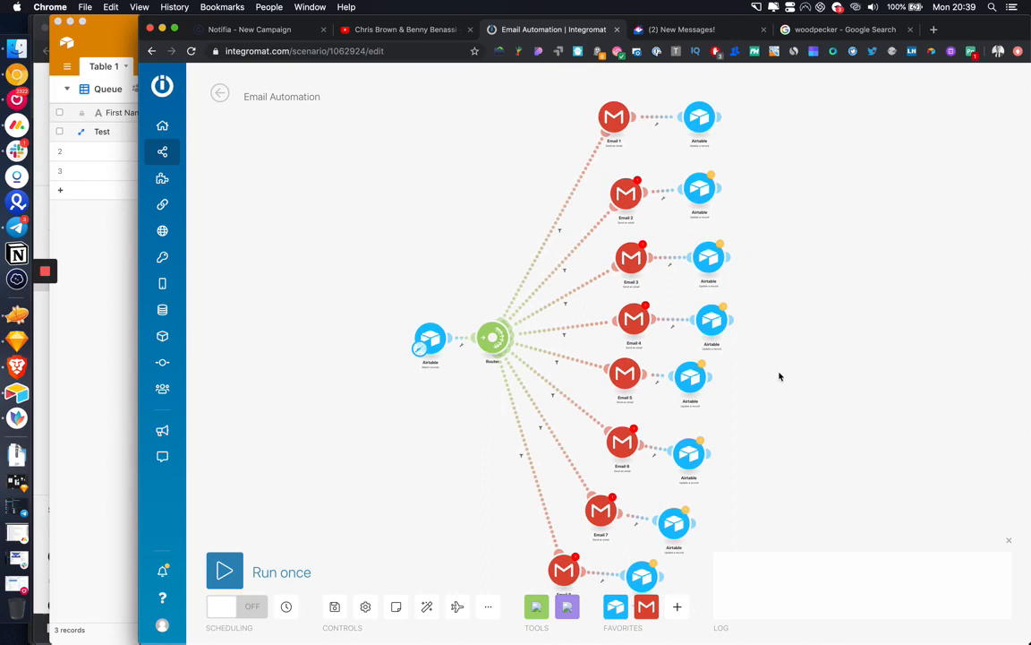
# Step: In the Airtable update after Email 2, move the Message ID from Email 1 to Email 2
pyautogui.click(695, 200)
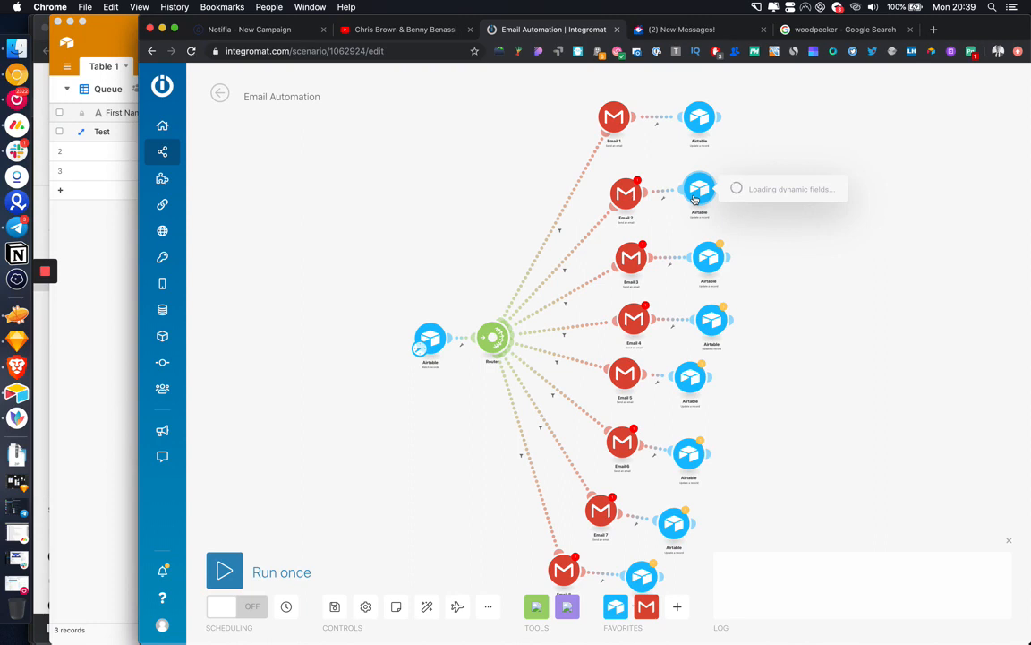
pyautogui.scroll(-5, 832, 403)
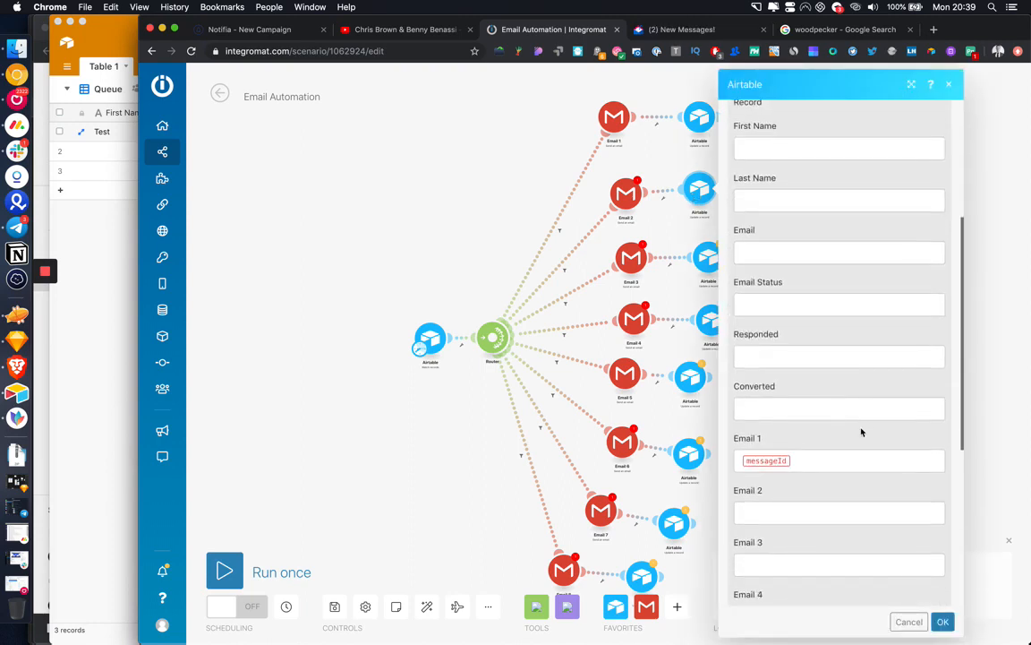
pyautogui.click(828, 347)
pyautogui.press('BackSpace')
pyautogui.click(827, 397)
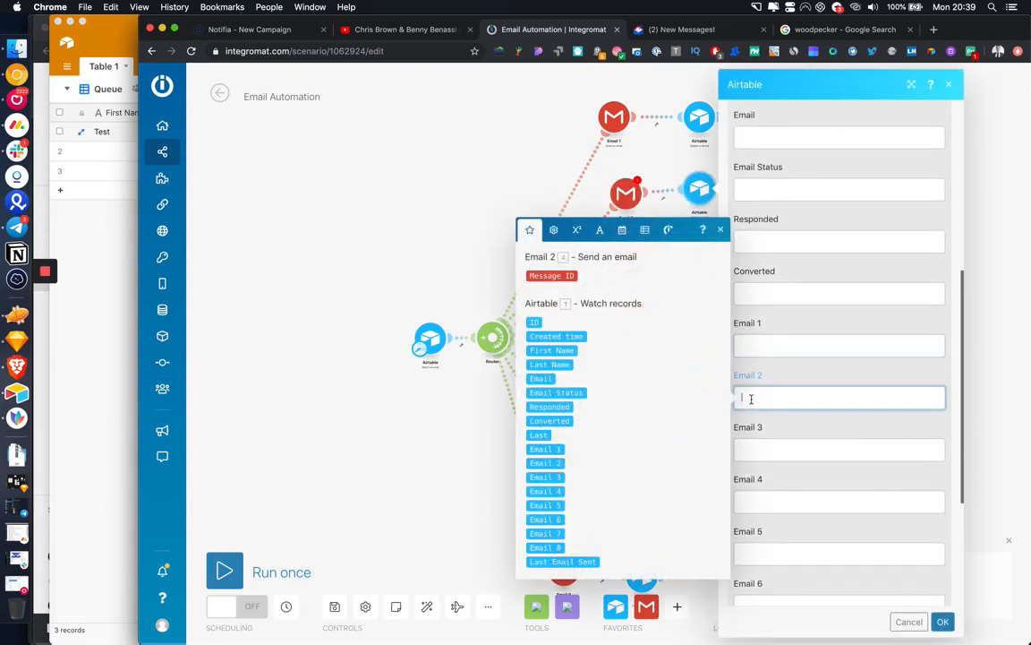
pyautogui.click(551, 275)
pyautogui.click(944, 623)
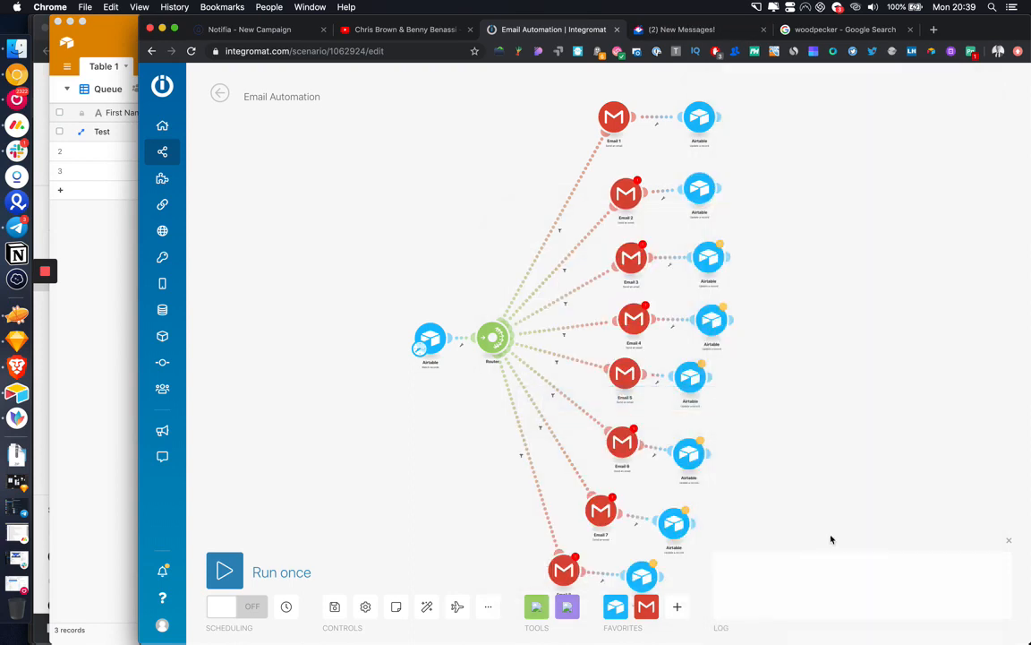
# Step: In the Airtable update after Email 3, map the Message ID into Email 3 instead
pyautogui.click(708, 258)
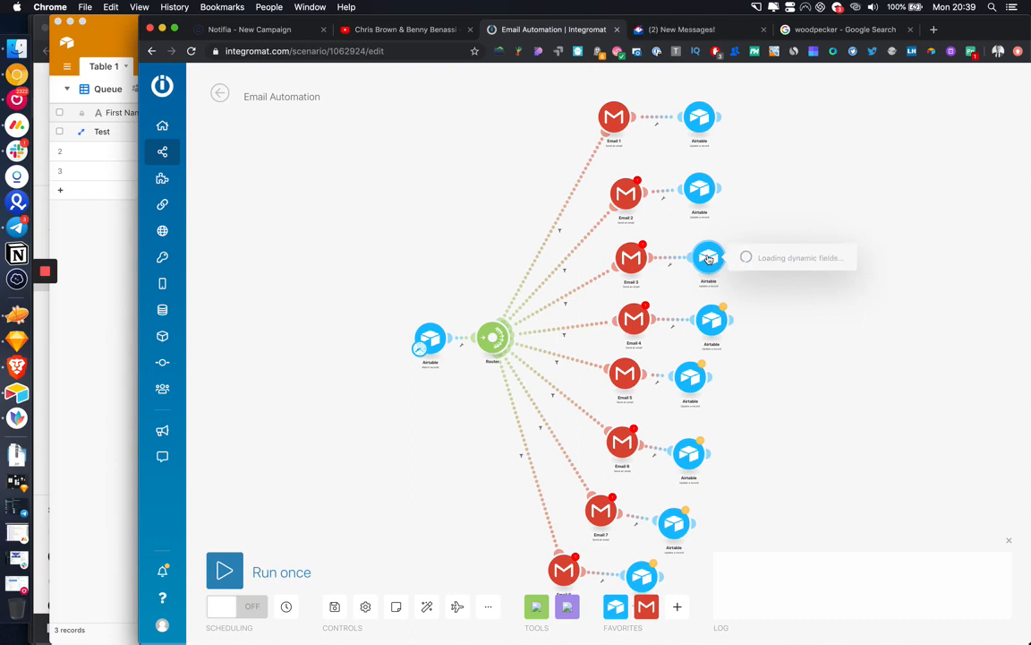
pyautogui.scroll(-5, 805, 394)
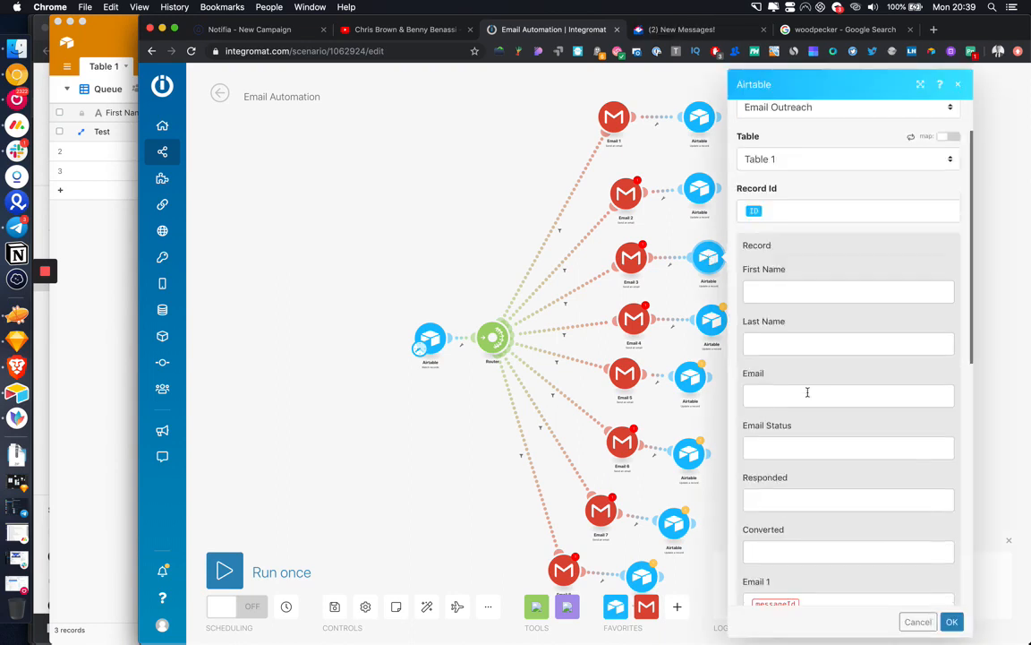
pyautogui.click(805, 421)
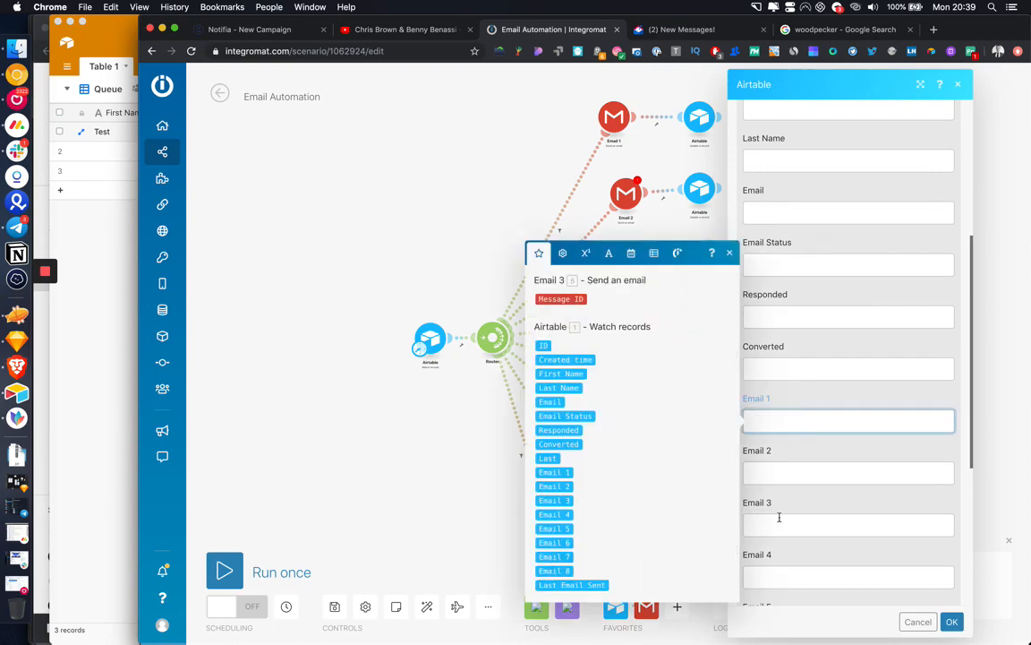
pyautogui.click(779, 521)
pyautogui.click(561, 333)
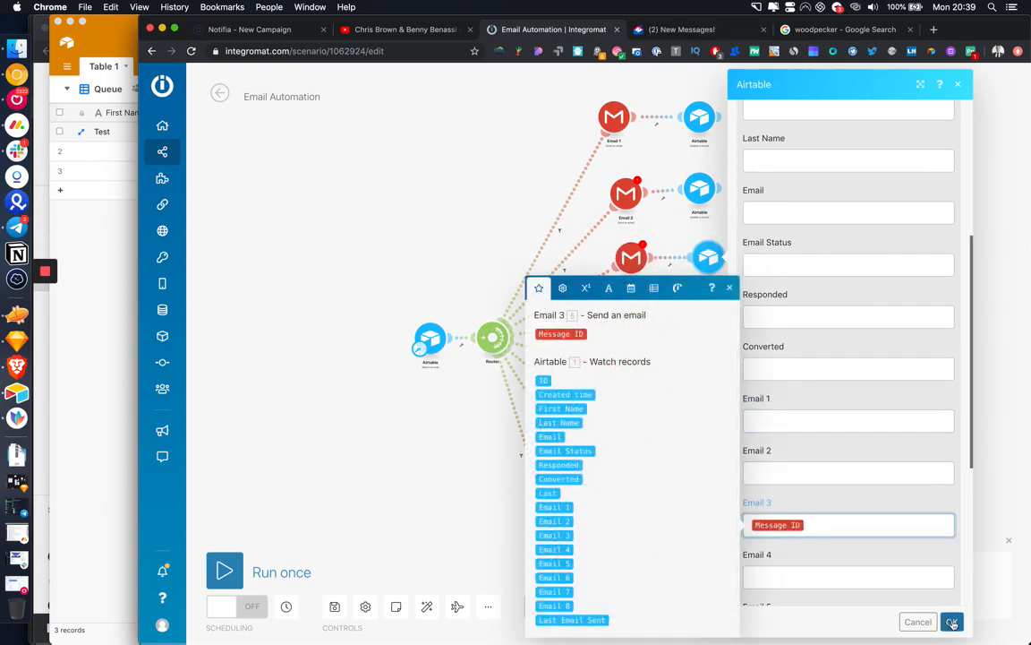
pyautogui.click(952, 621)
pyautogui.click(714, 323)
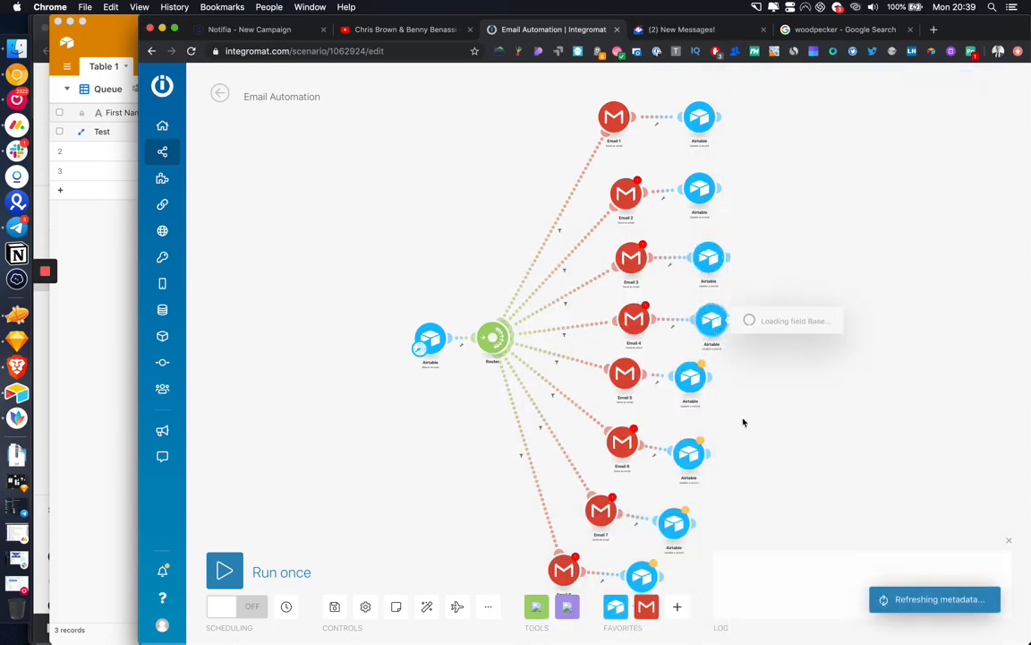
# Step: In the Email 4 Airtable update, clear Email 1 and map Email 4's Message ID into Email 4
pyautogui.scroll(-4, 743, 421)
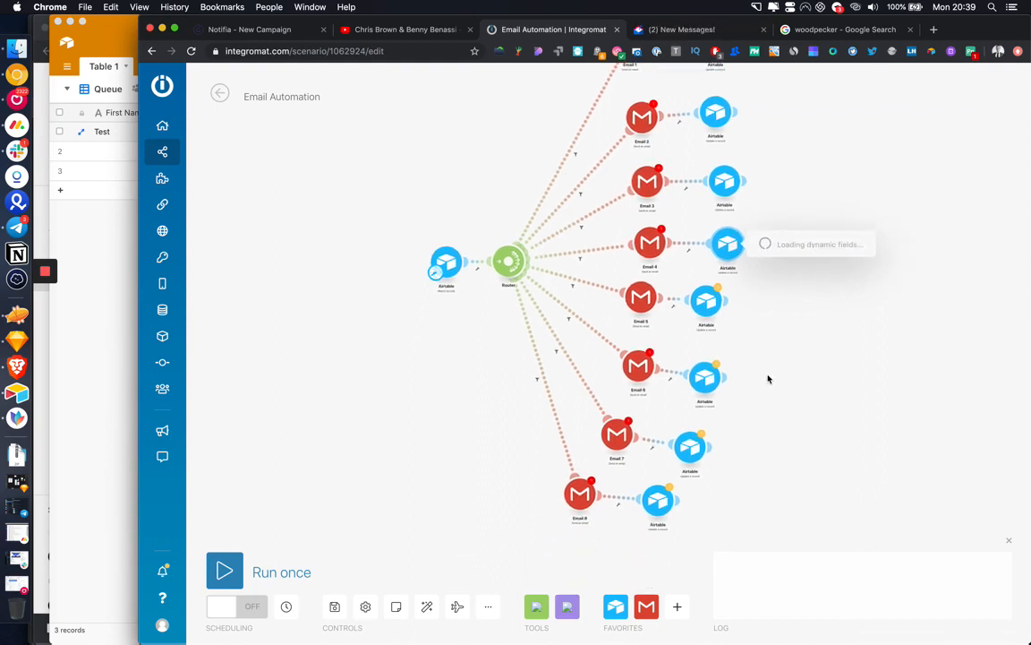
pyautogui.scroll(-5, 815, 371)
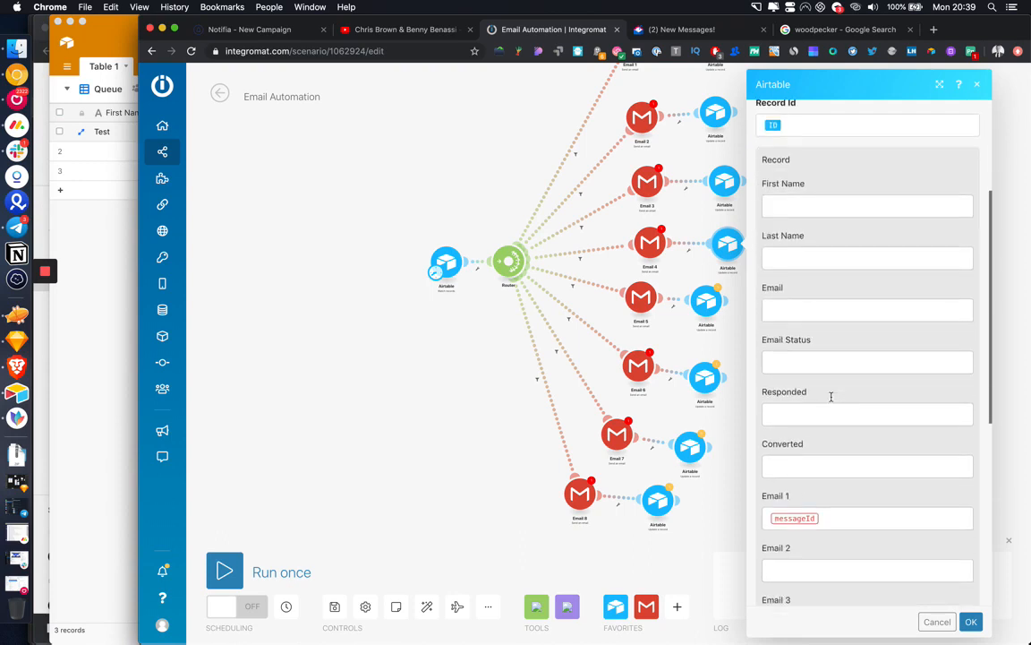
pyautogui.click(838, 481)
pyautogui.press('BackSpace')
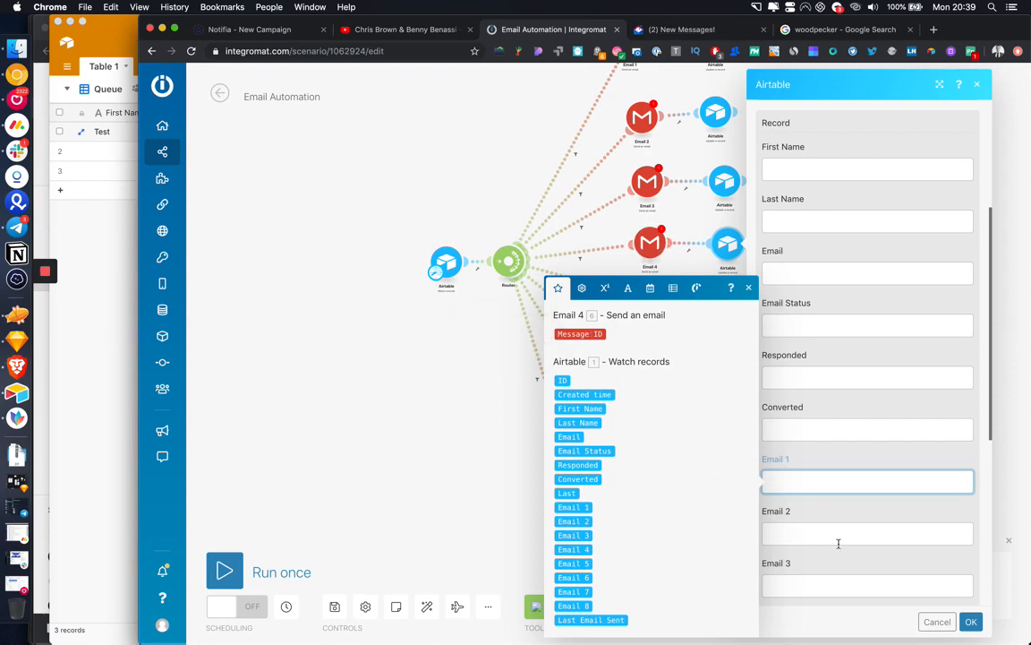
pyautogui.scroll(-1, 822, 482)
pyautogui.click(749, 289)
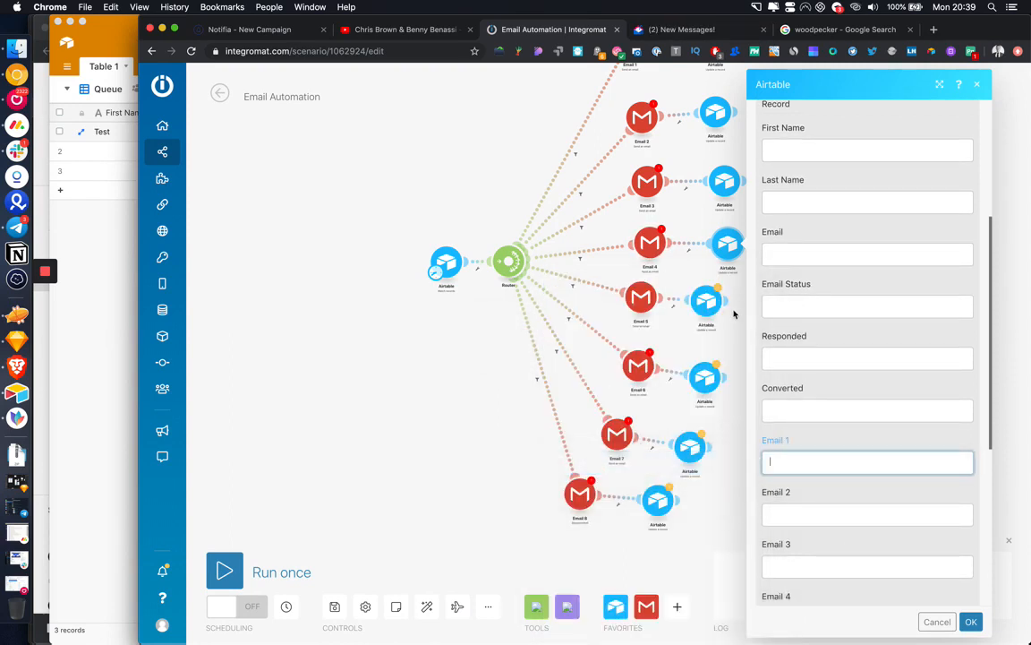
pyautogui.scroll(-2, 799, 529)
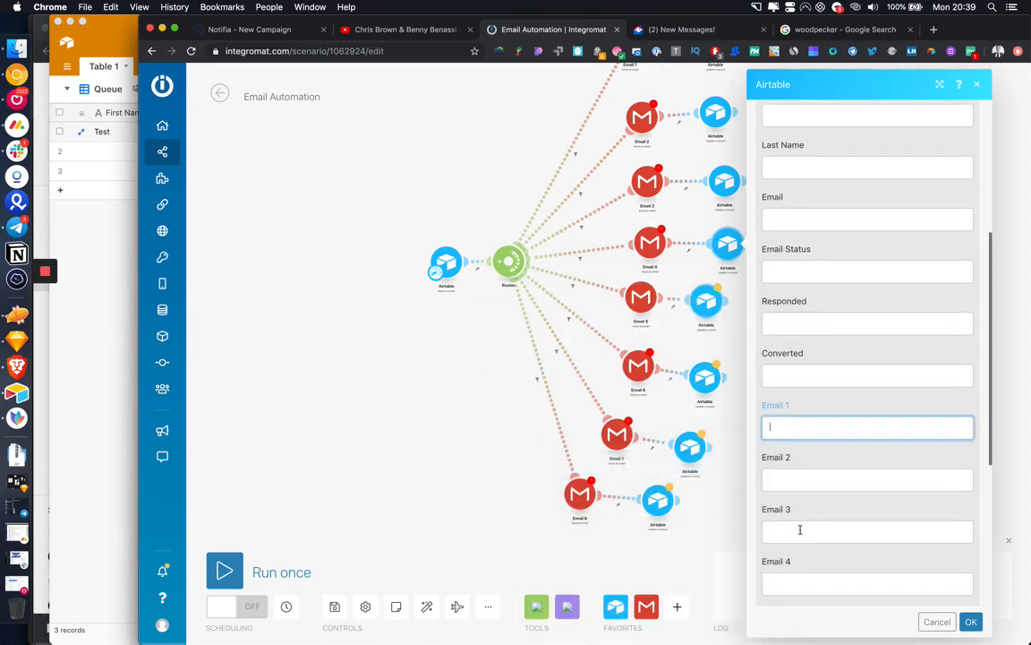
pyautogui.click(797, 583)
pyautogui.click(579, 333)
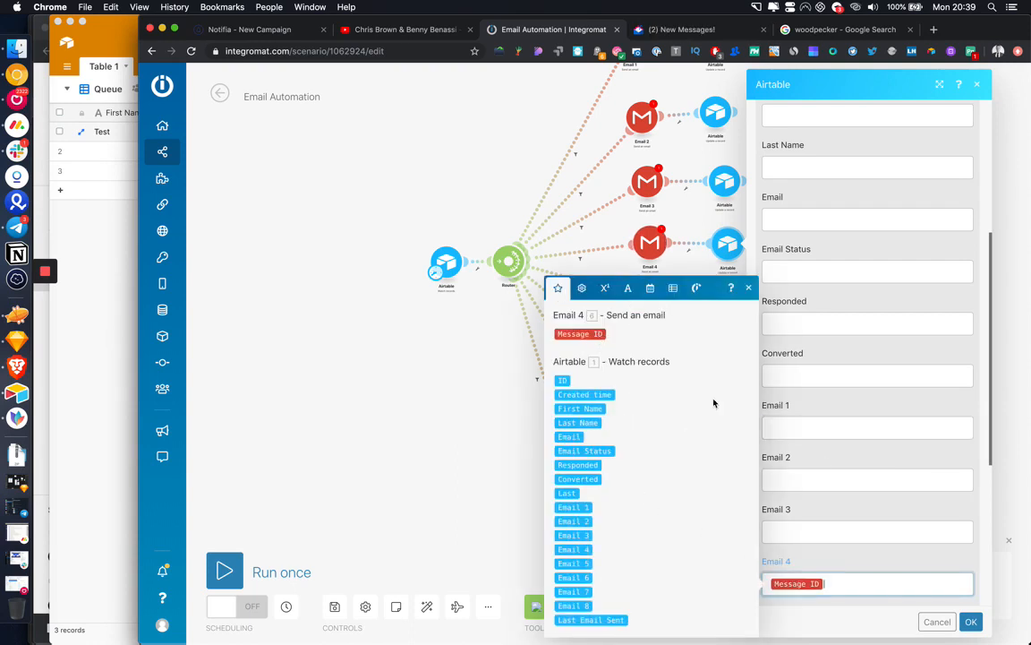
pyautogui.click(971, 621)
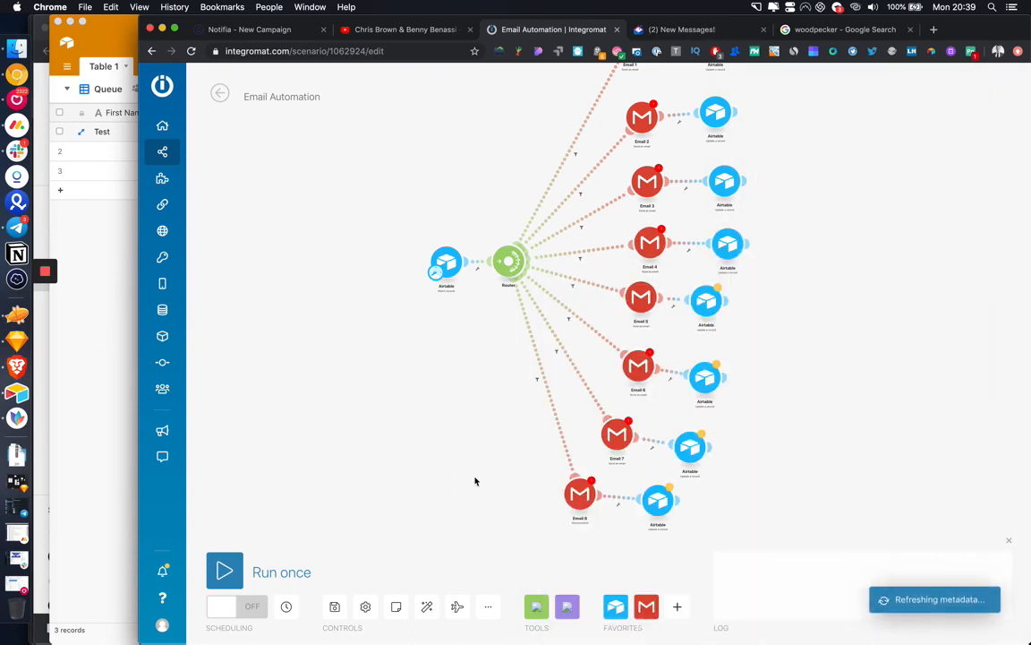
# Step: Save the scenario and dismiss the save warnings
pyautogui.click(334, 606)
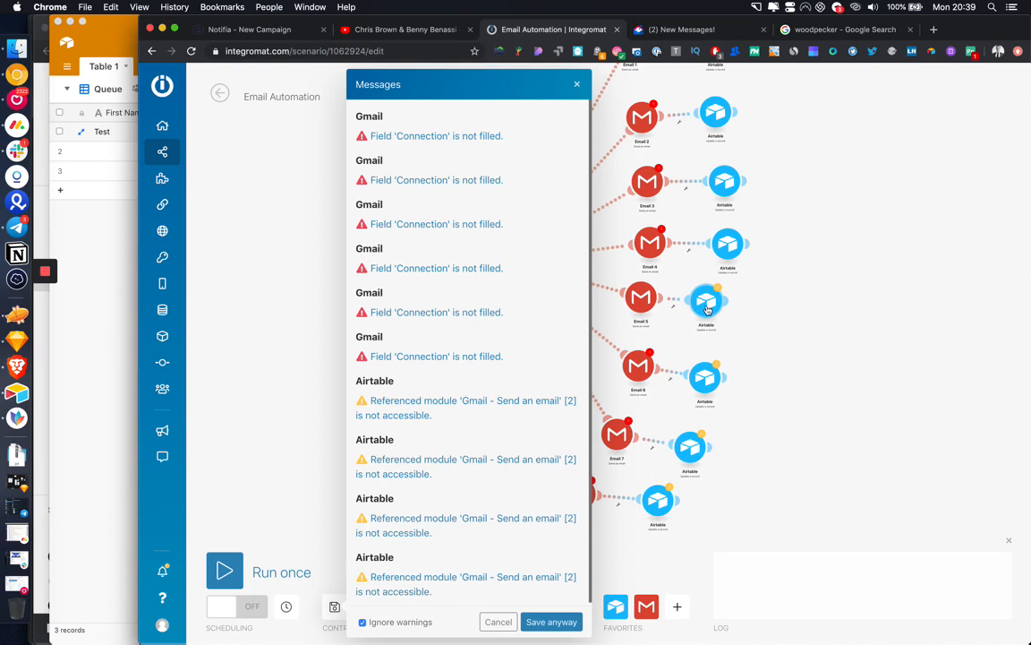
pyautogui.click(707, 304)
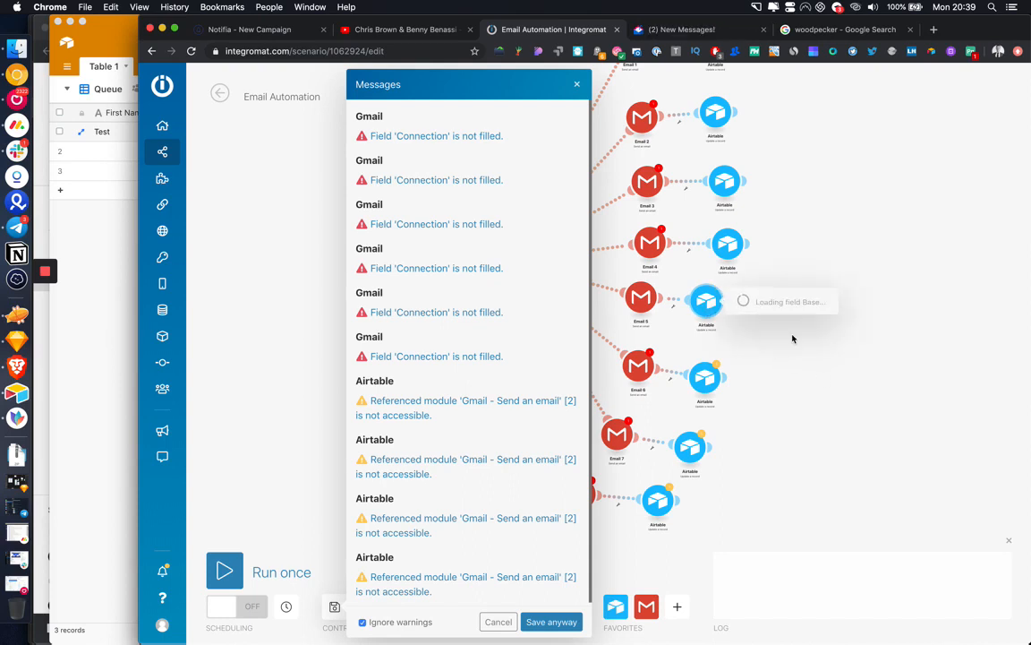
pyautogui.click(577, 86)
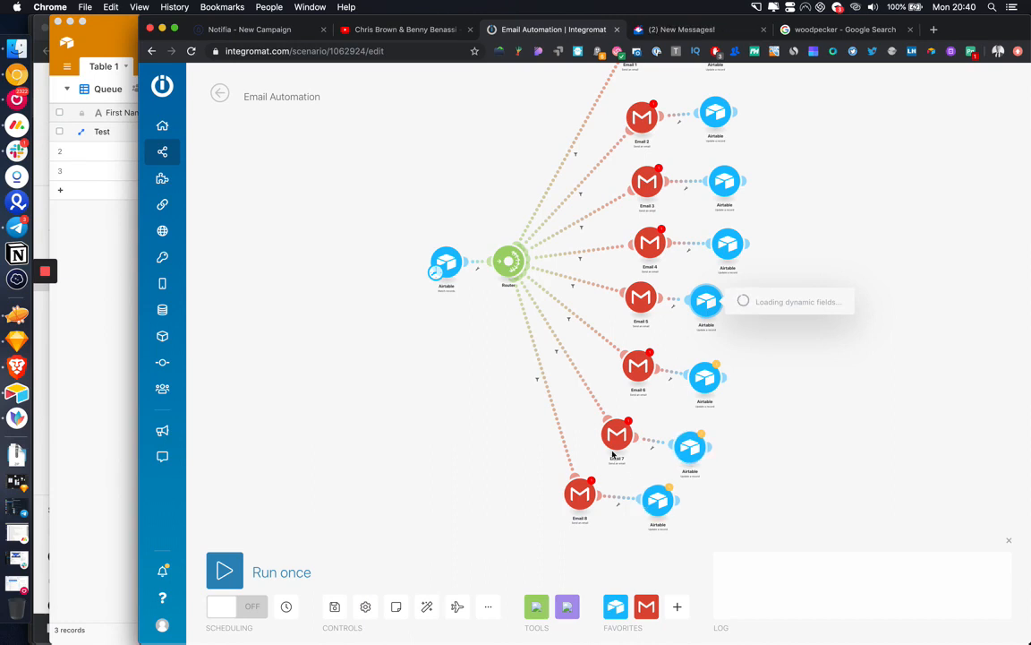
# Step: In the Email 5 Airtable update, clear Email 1 and map Email 5's Message ID into Email 5
pyautogui.scroll(-5, 768, 450)
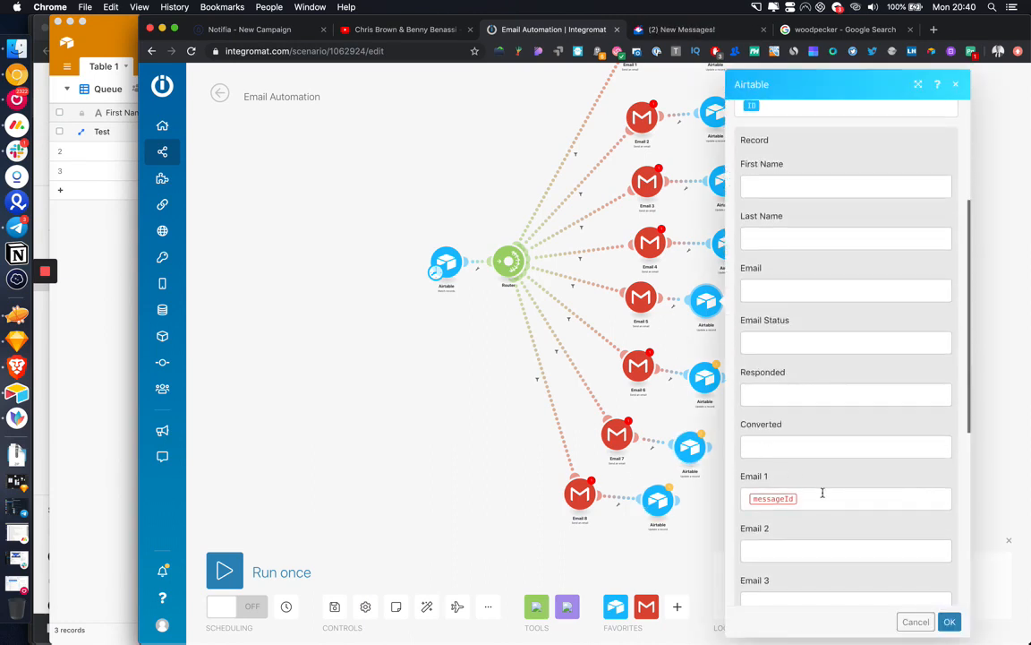
pyautogui.click(819, 498)
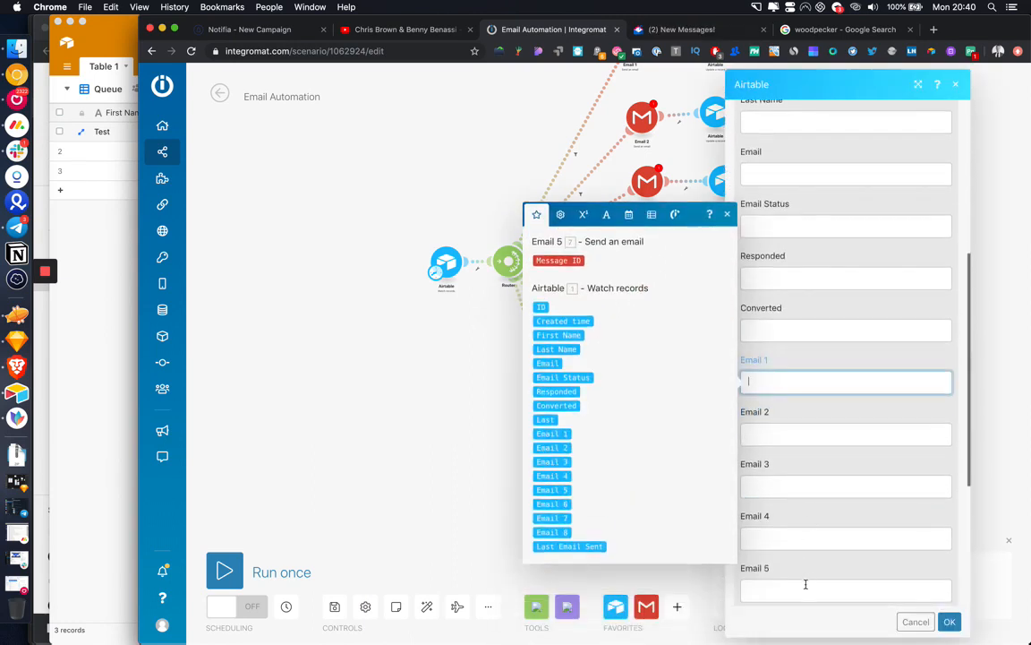
pyautogui.click(804, 584)
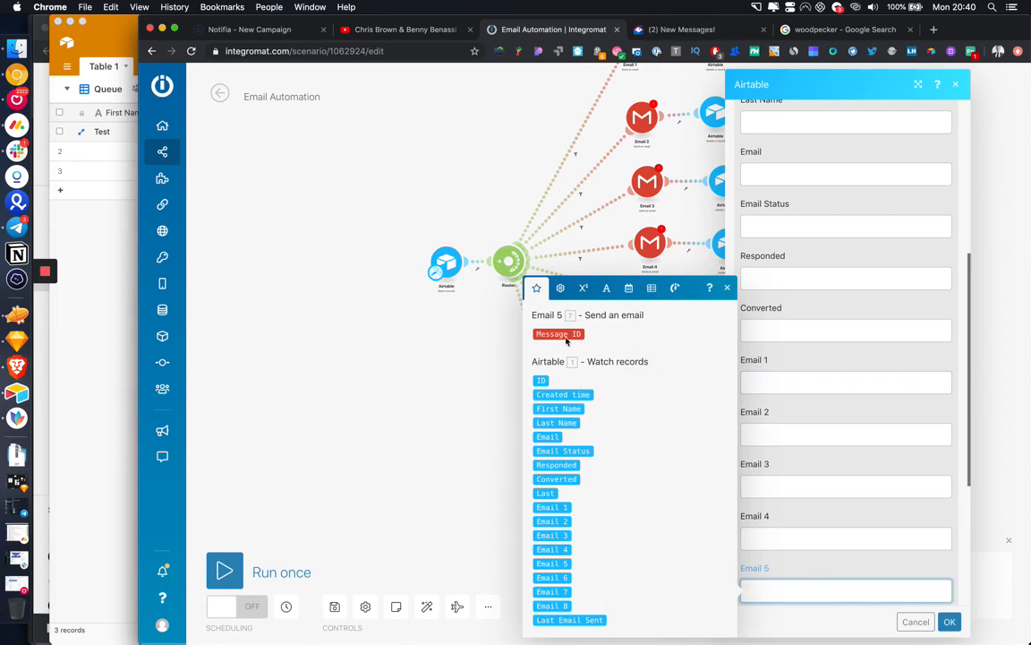
pyautogui.click(566, 333)
pyautogui.click(951, 621)
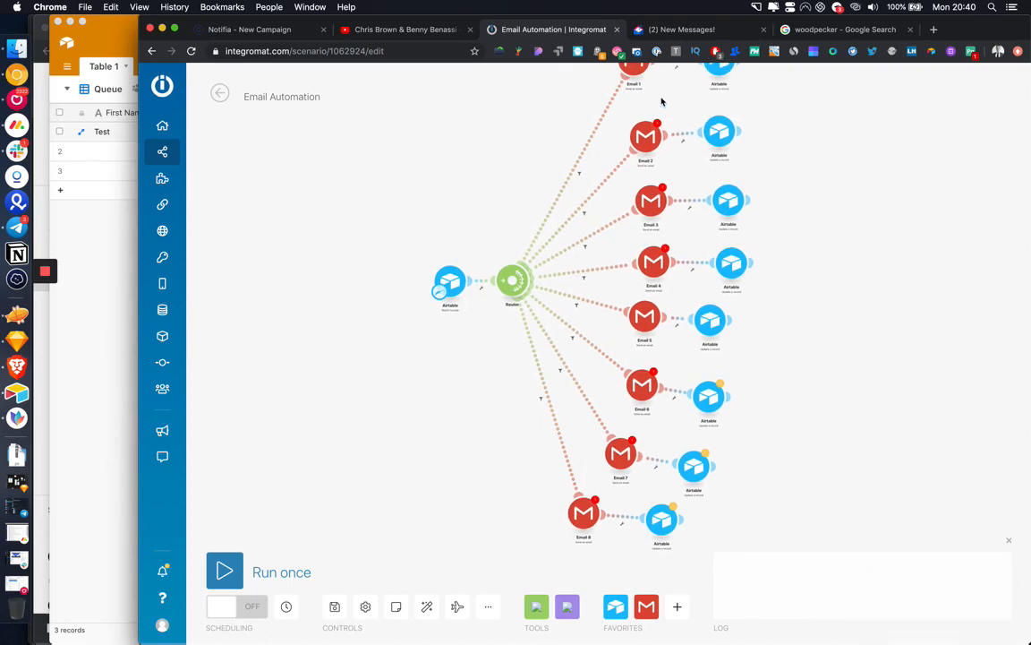
# Step: In the Email 6 Airtable update, clear Email 1 and map Email 6's Message ID into Email 6
pyautogui.scroll(-2, 805, 394)
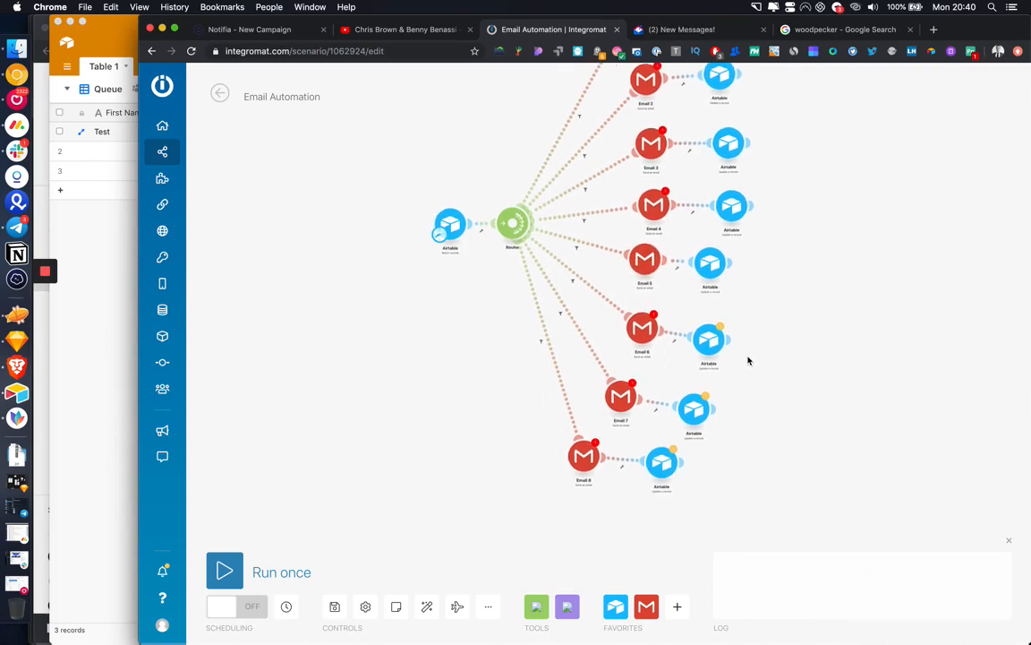
pyautogui.click(709, 341)
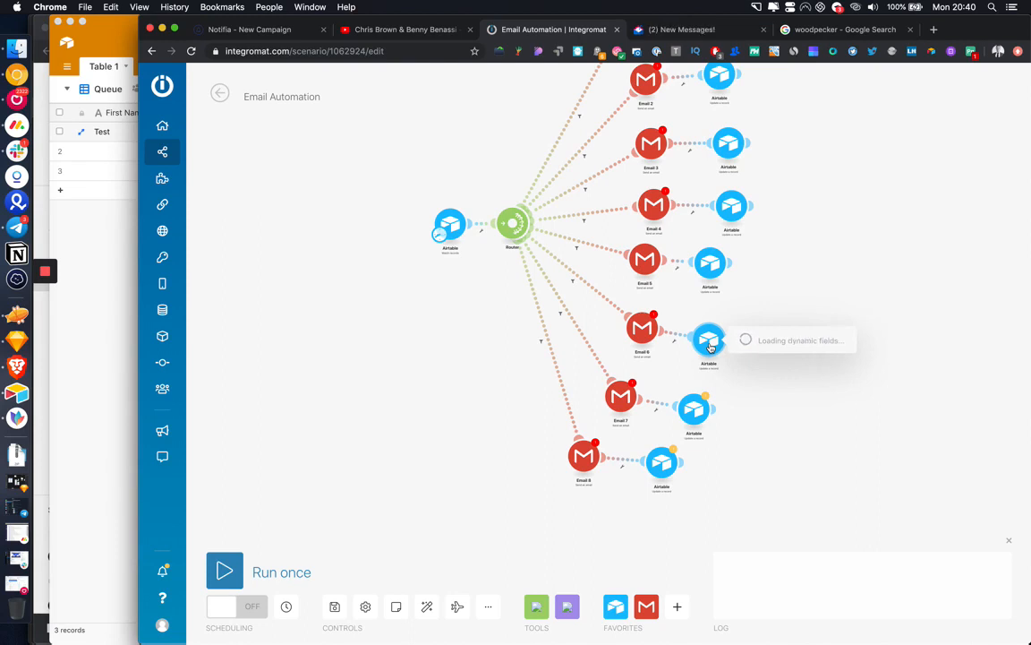
pyautogui.scroll(-5, 843, 452)
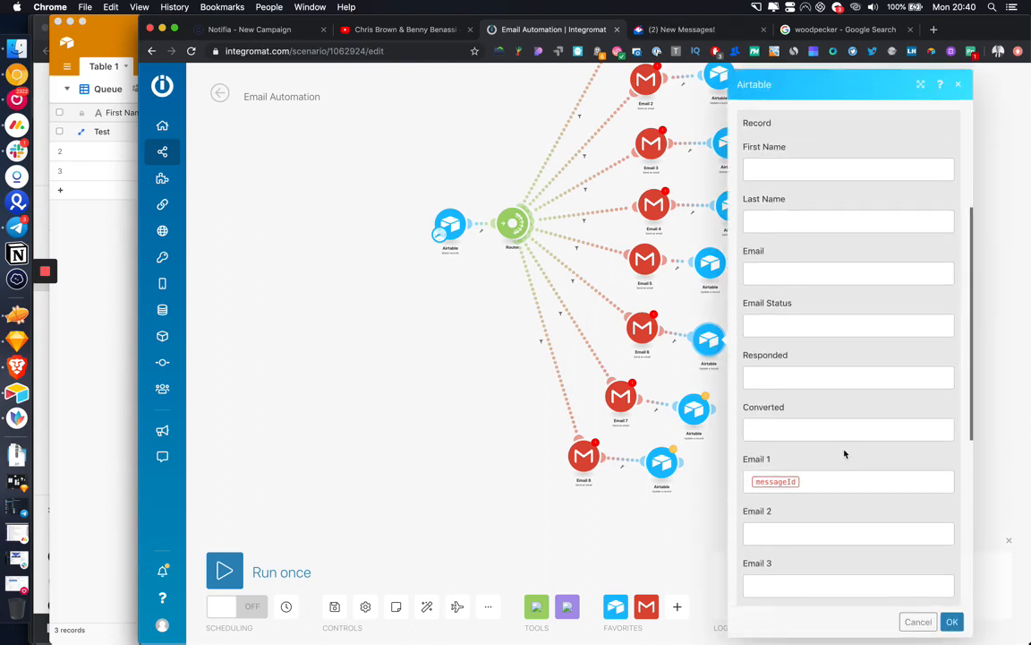
pyautogui.click(842, 443)
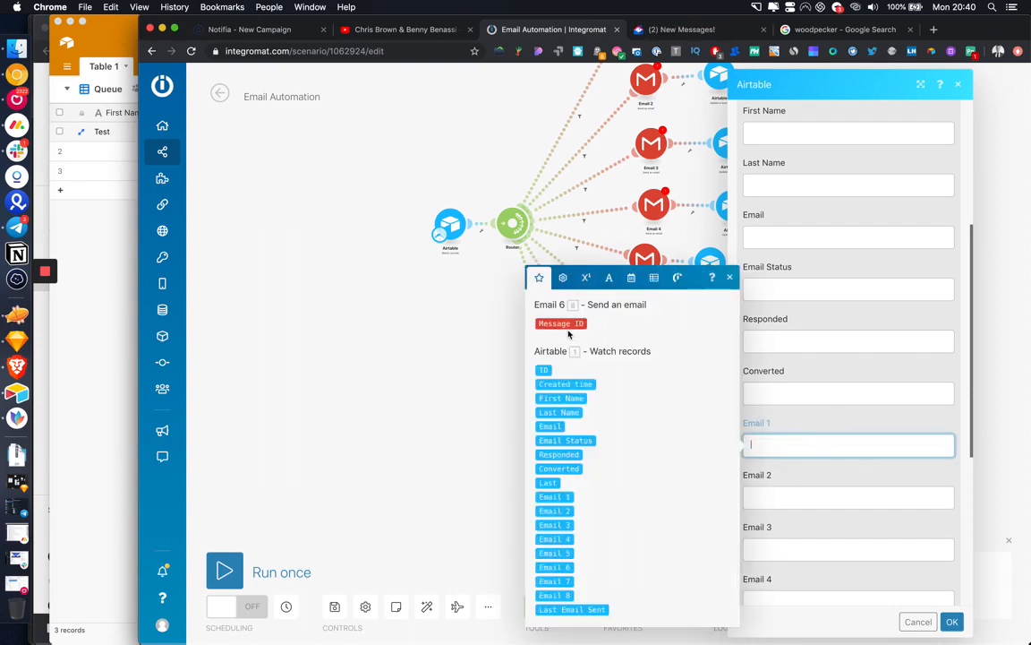
pyautogui.scroll(-3, 907, 546)
pyautogui.scroll(-1, 900, 544)
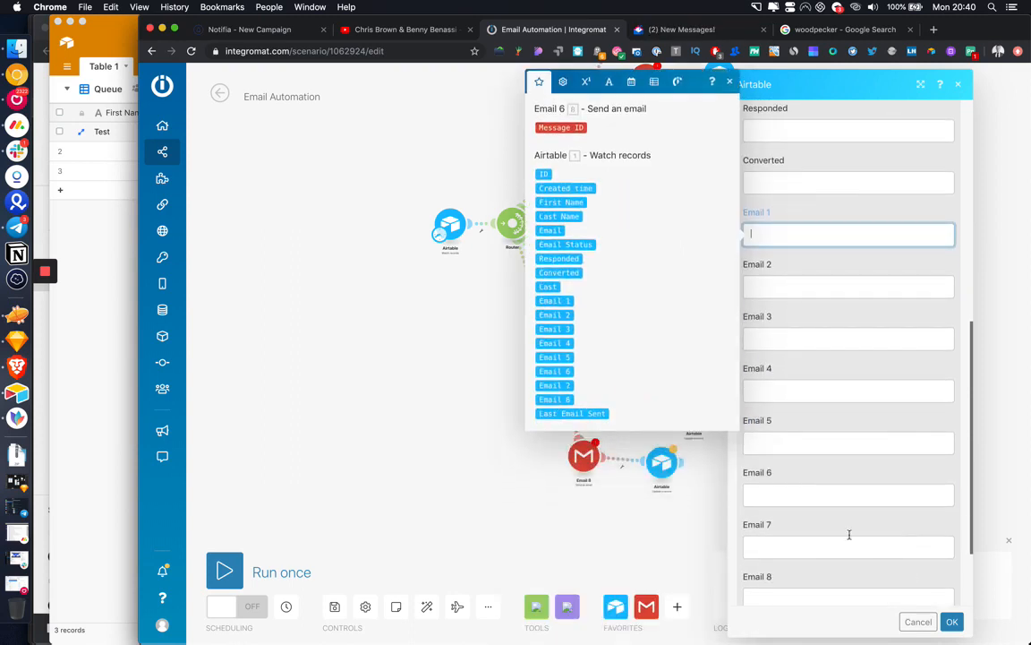
pyautogui.click(803, 495)
pyautogui.click(561, 333)
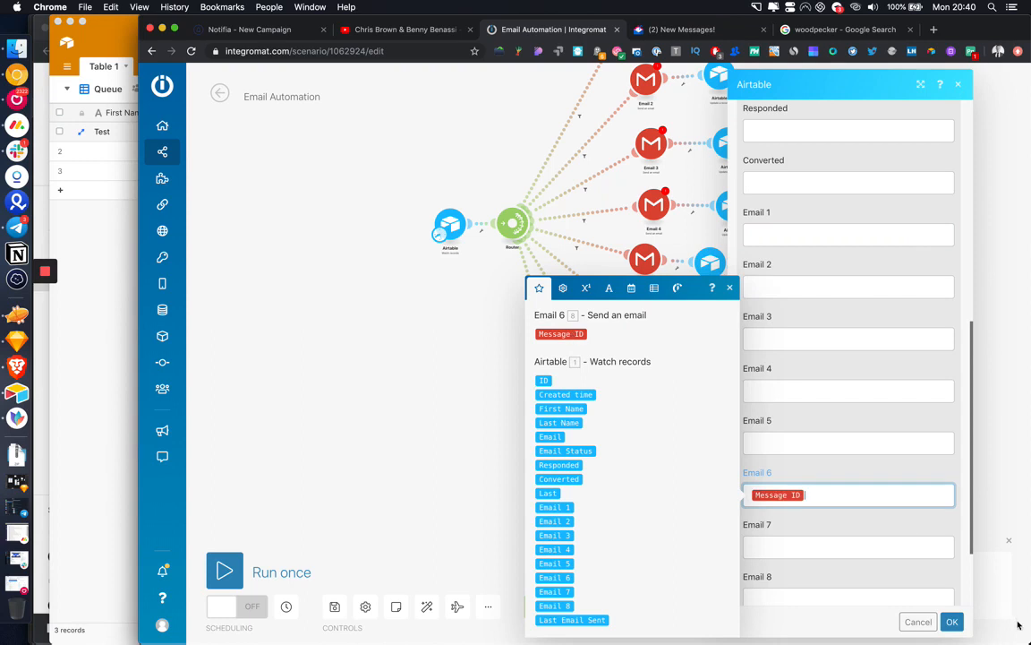
pyautogui.click(951, 621)
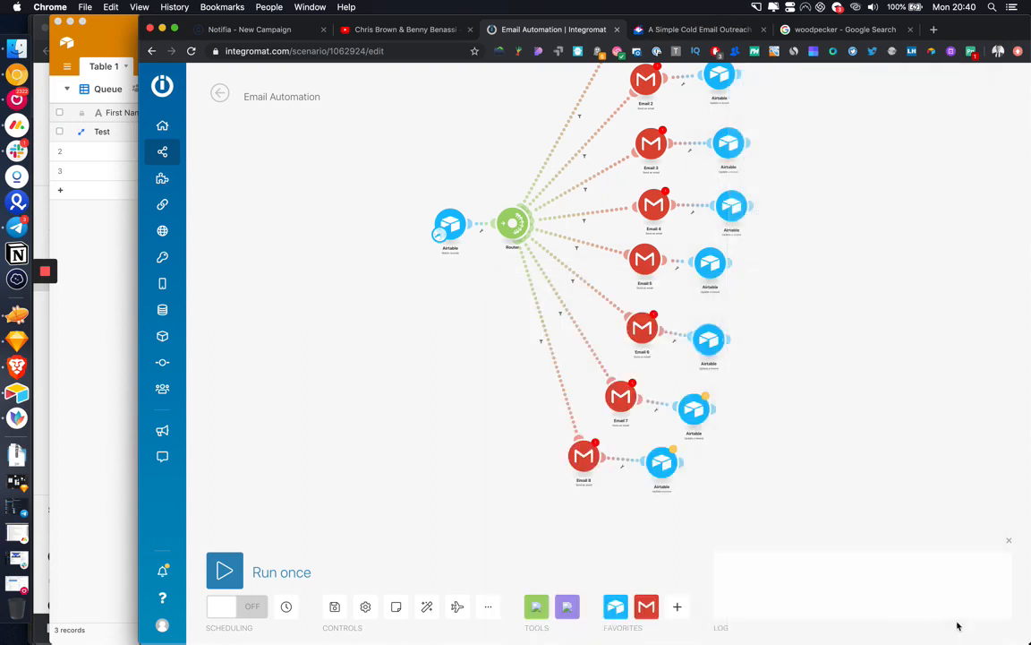
# Step: Save the scenario, dismissing the connection warnings
pyautogui.click(336, 608)
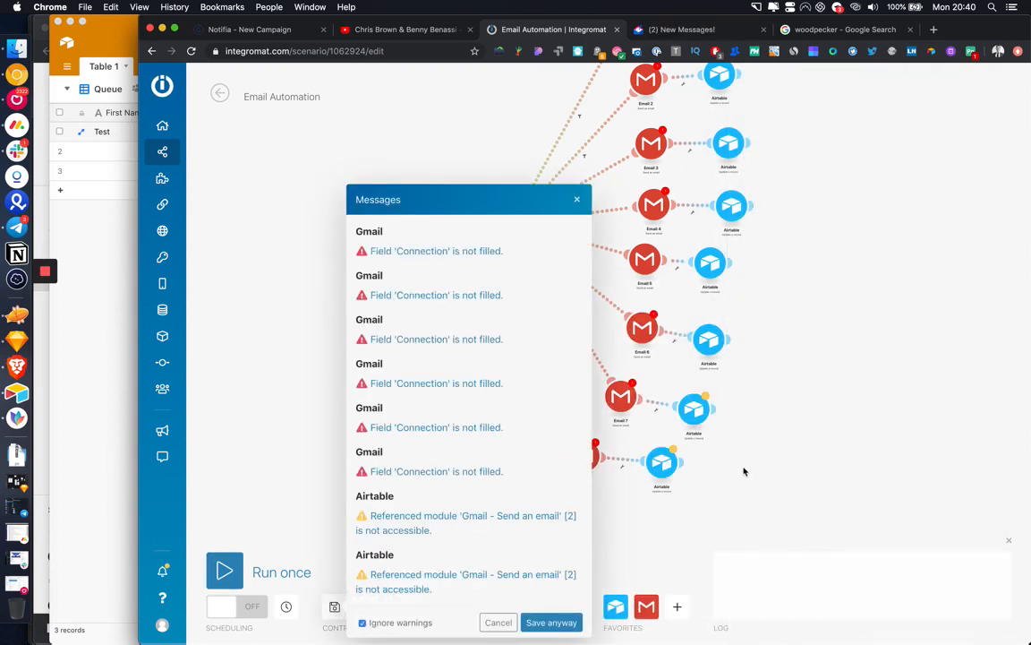
pyautogui.click(577, 199)
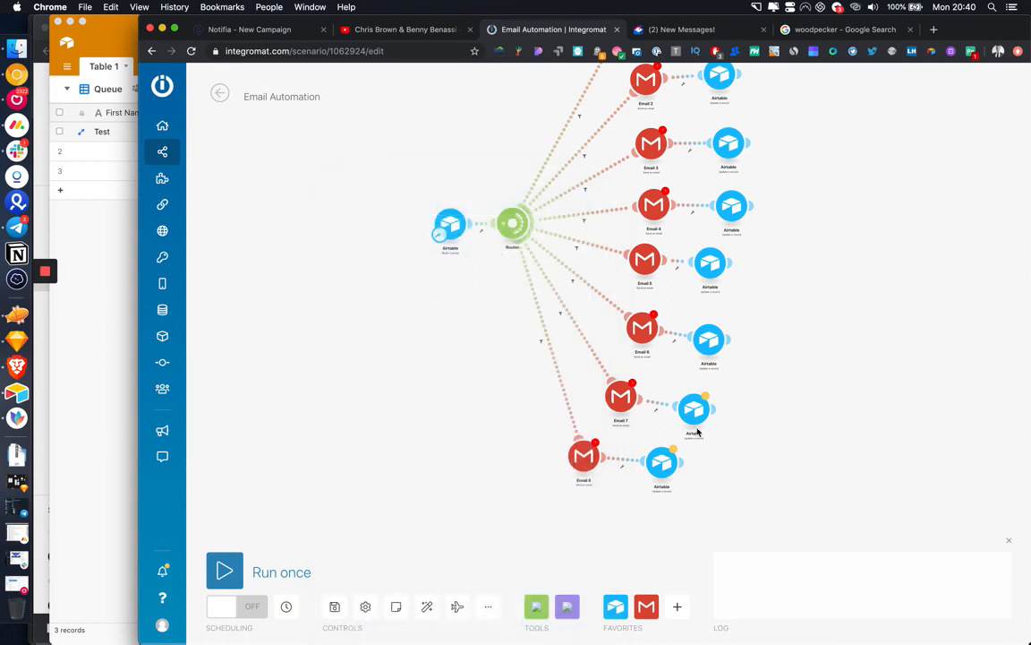
pyautogui.moveTo(692, 409)
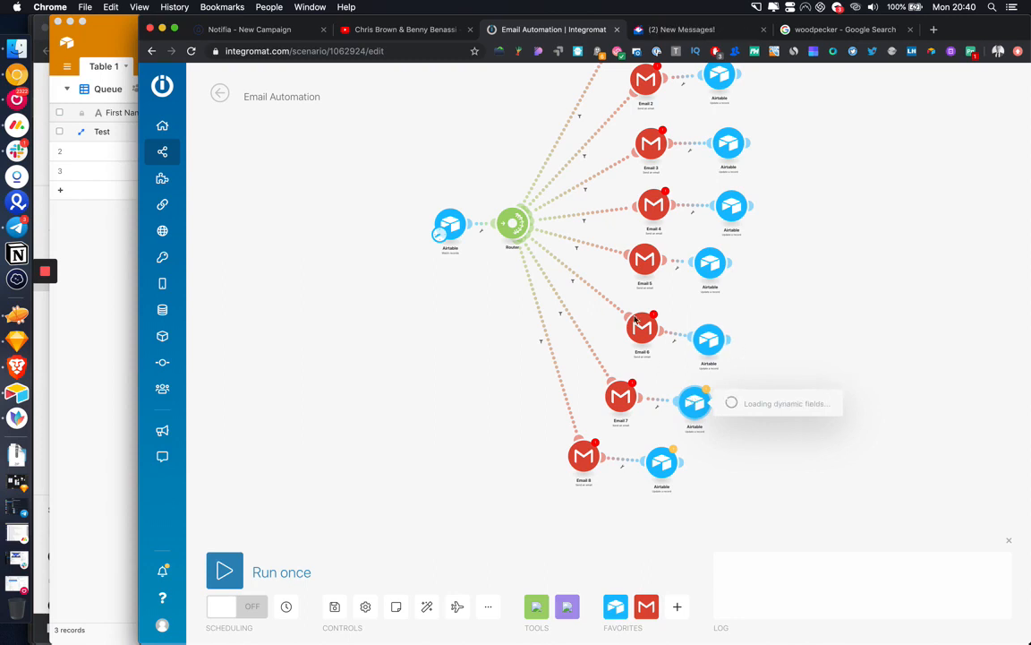
# Step: In the Email 7 Airtable update, clear Email 1 and map Email 7's Message ID into Email 7
pyautogui.scroll(-5, 784, 384)
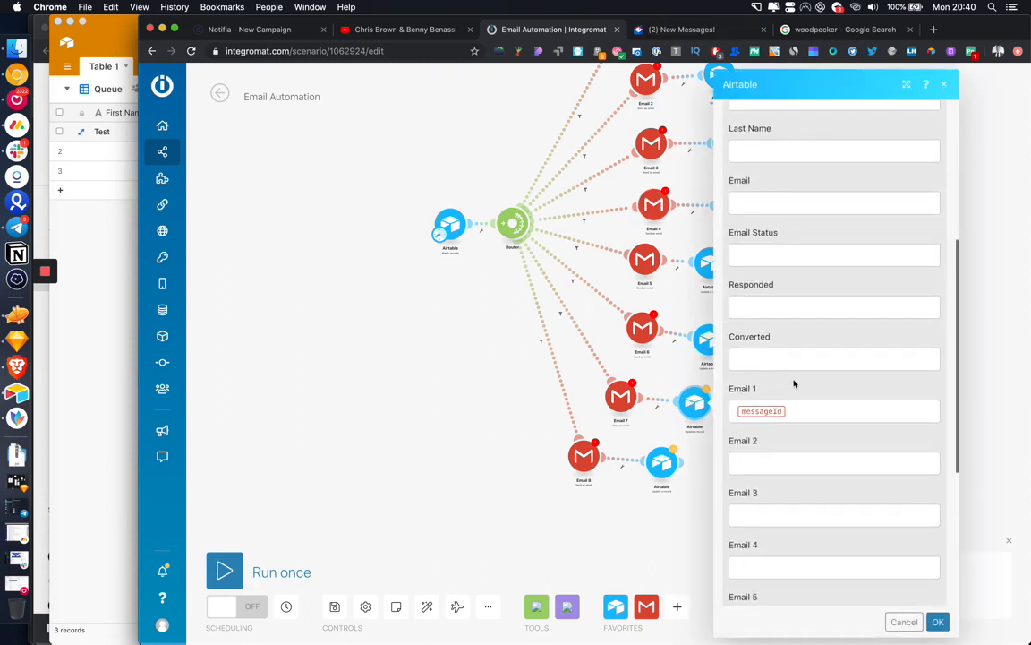
pyautogui.click(788, 410)
pyautogui.press('BackSpace')
pyautogui.scroll(-3, 783, 470)
pyautogui.click(788, 539)
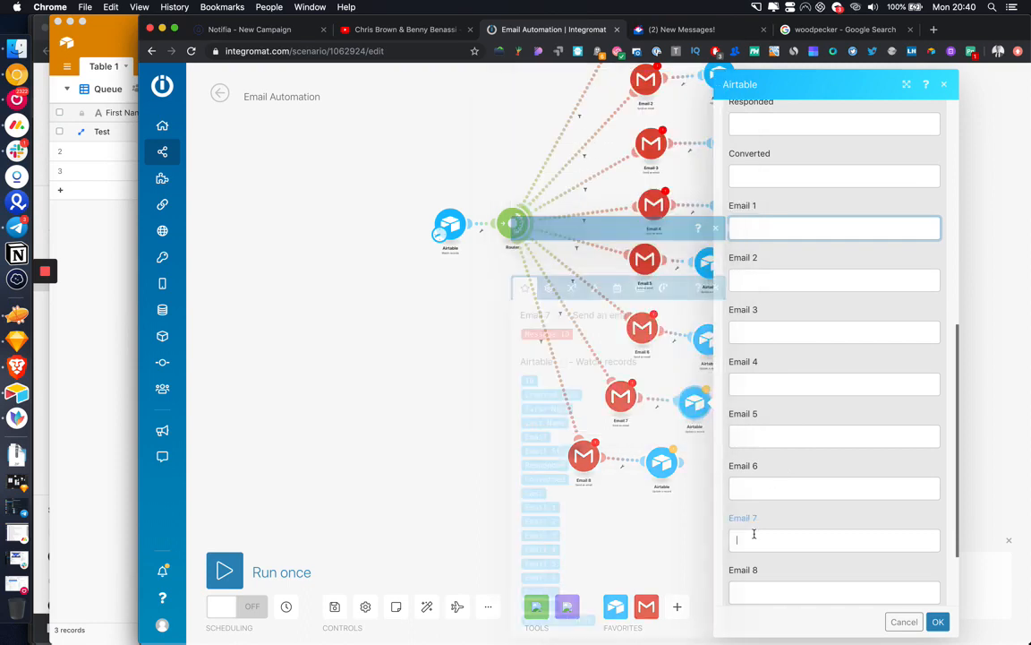
pyautogui.click(549, 334)
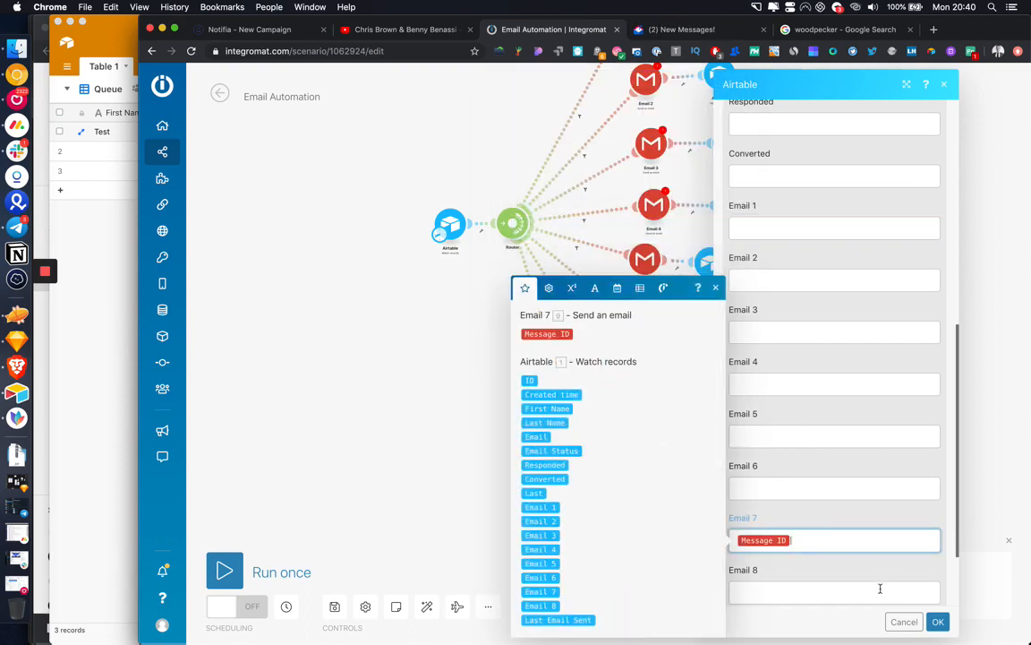
pyautogui.click(938, 622)
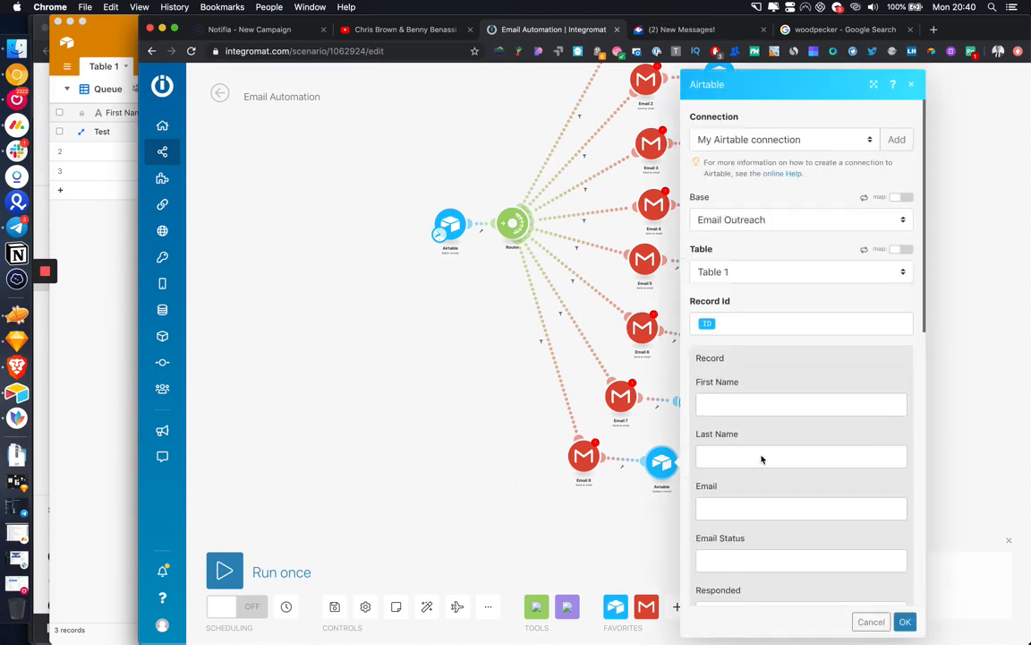
# Step: Map Email 8's Message ID into Email 8 instead of Email 1, then save anyway despite warnings
pyautogui.scroll(-5, 843, 459)
pyautogui.click(829, 458)
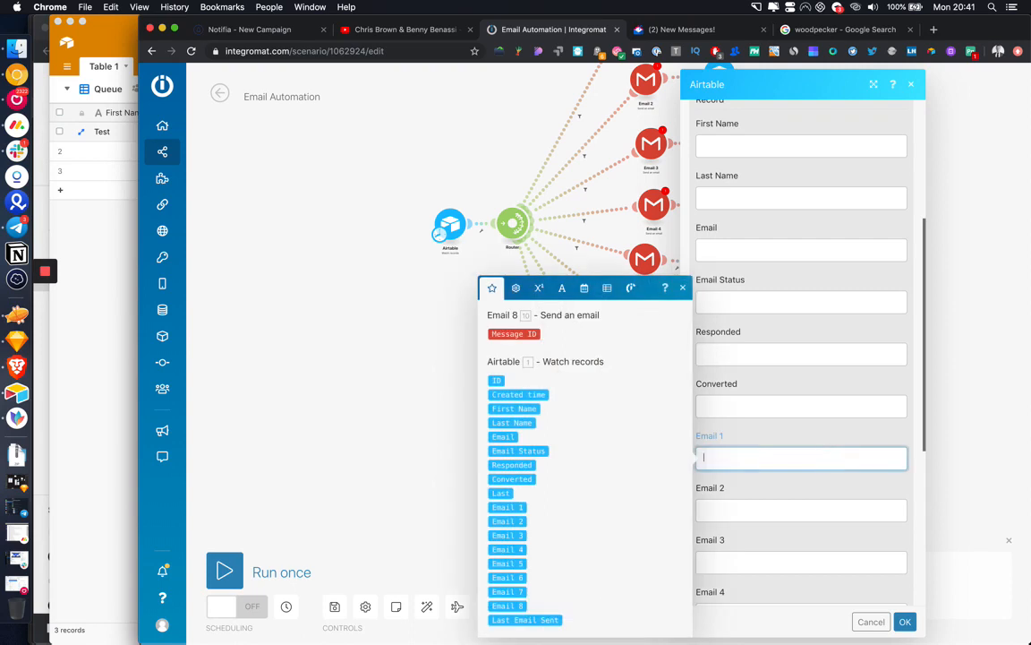
pyautogui.scroll(-3, 780, 495)
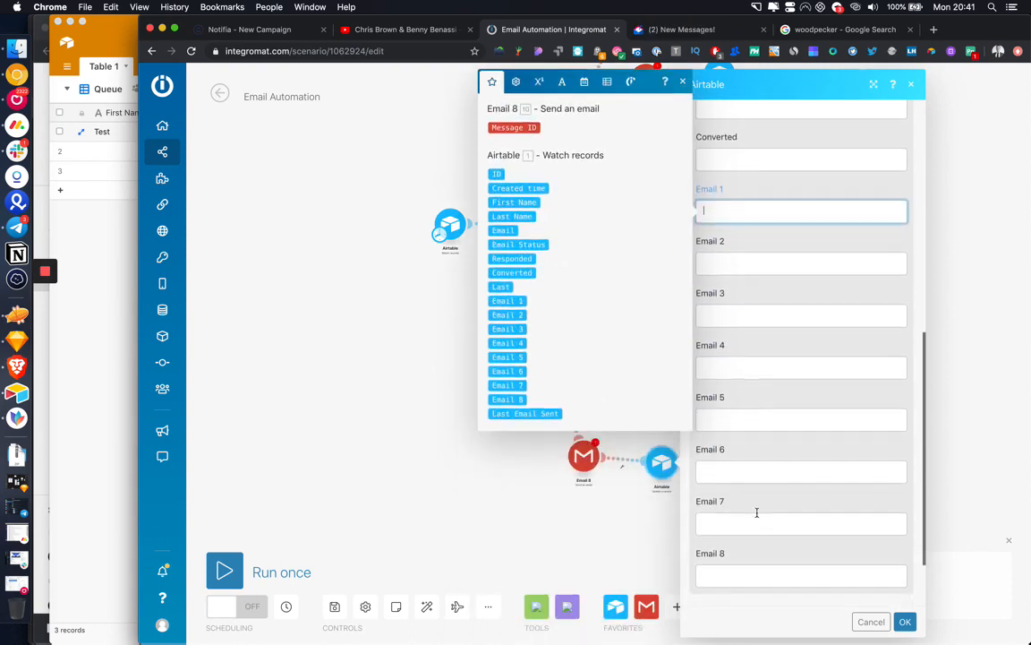
pyautogui.click(744, 579)
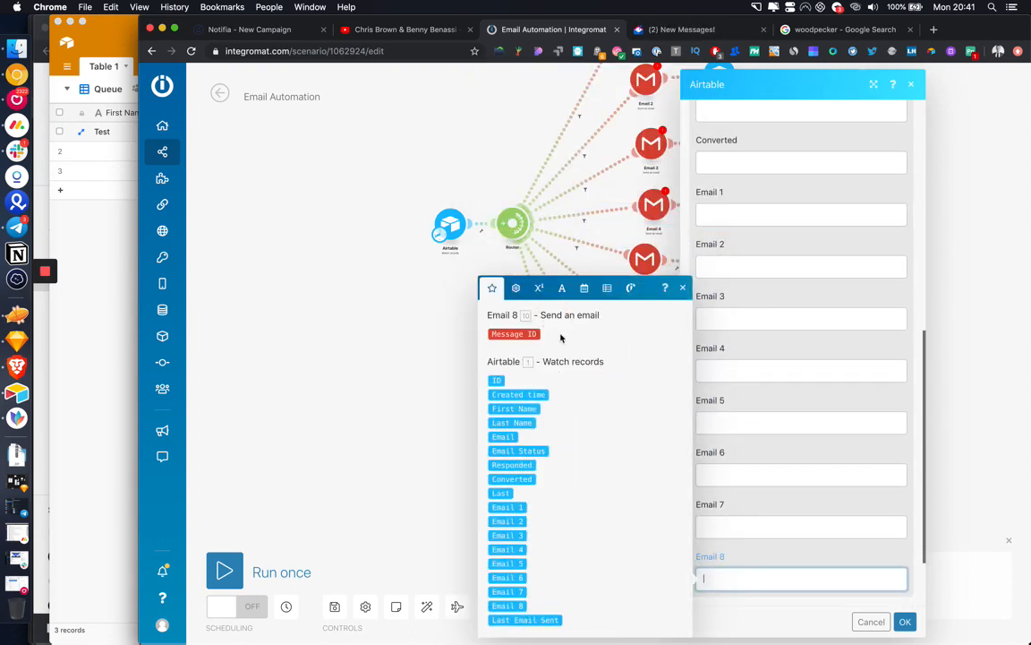
pyautogui.click(528, 334)
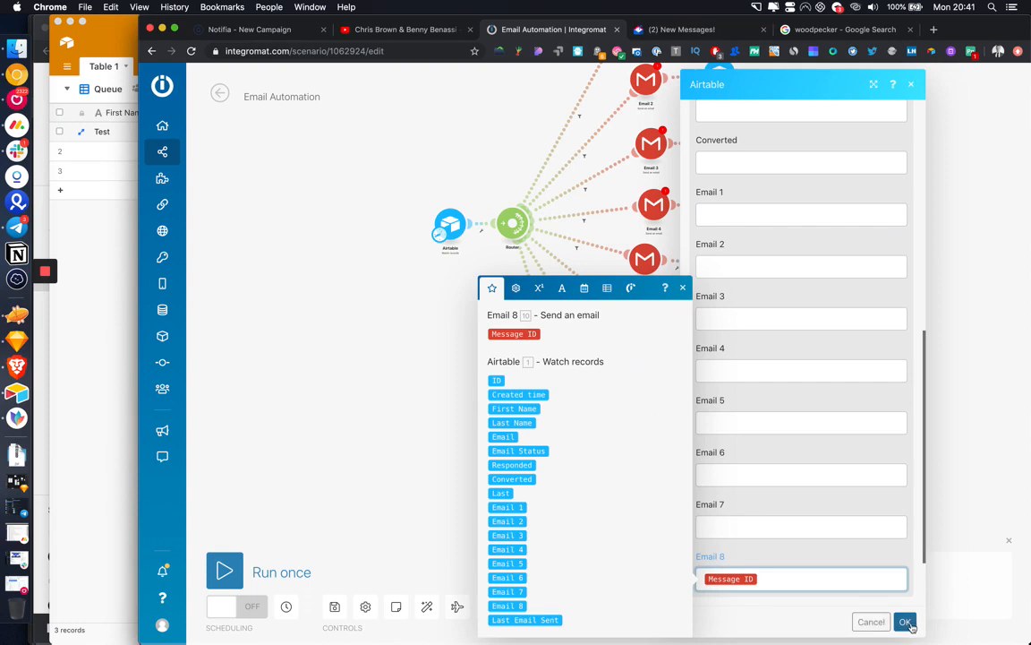
pyautogui.click(906, 622)
pyautogui.click(334, 606)
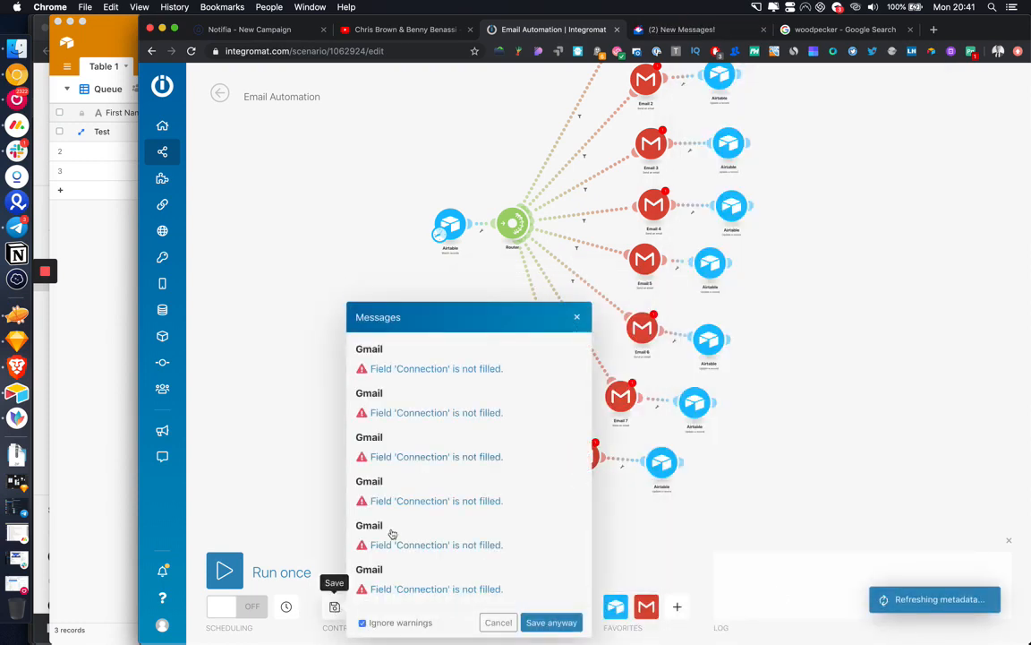
pyautogui.click(547, 621)
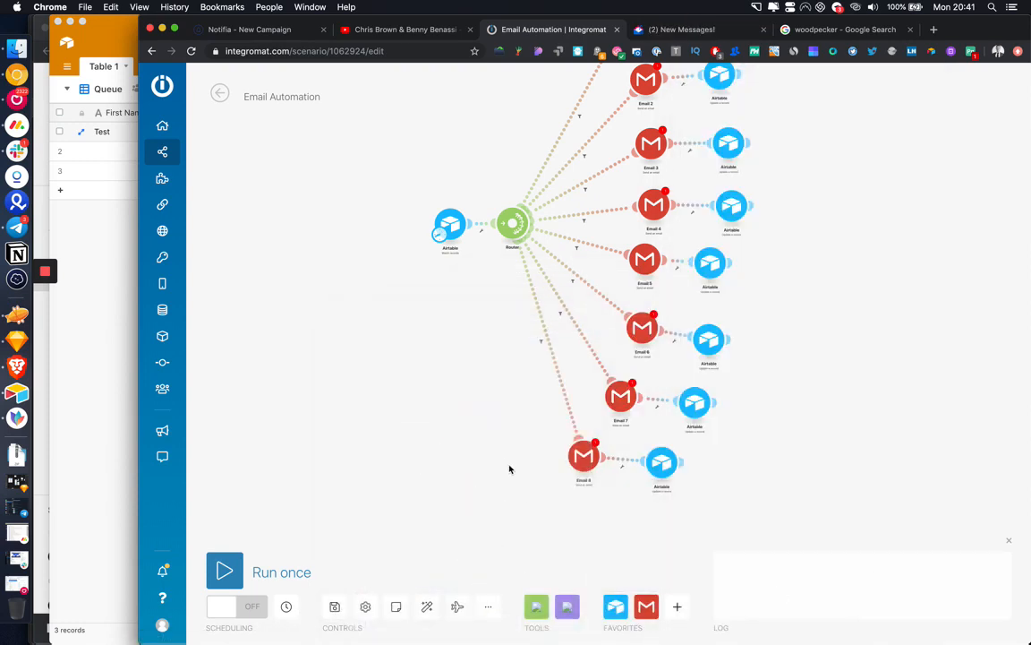
pyautogui.click(83, 317)
pyautogui.hscroll(-10, 394, 192)
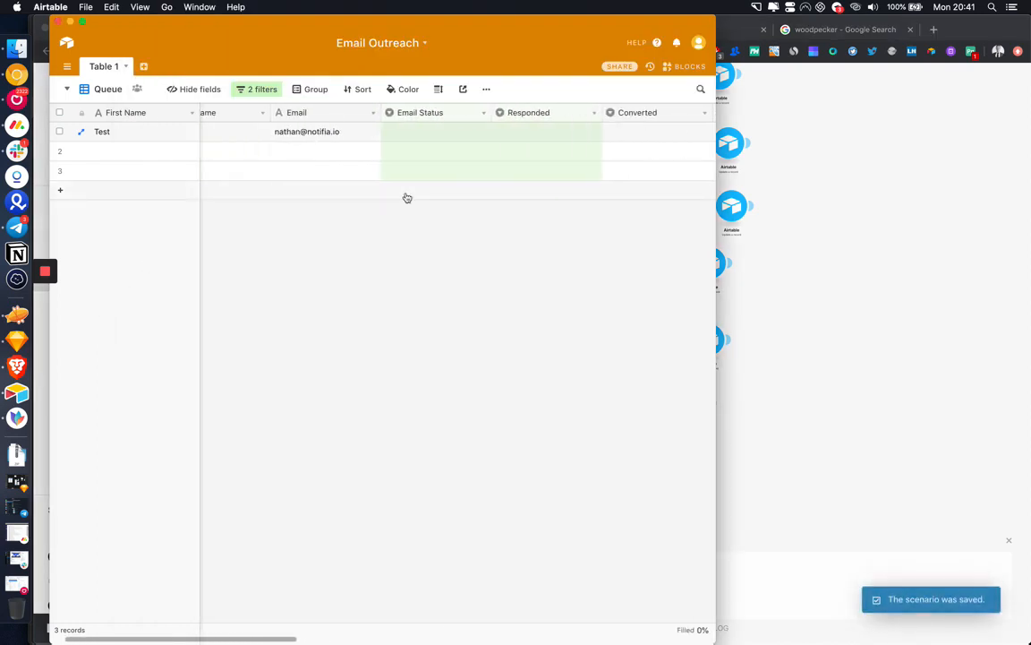
pyautogui.hscroll(-3, 407, 198)
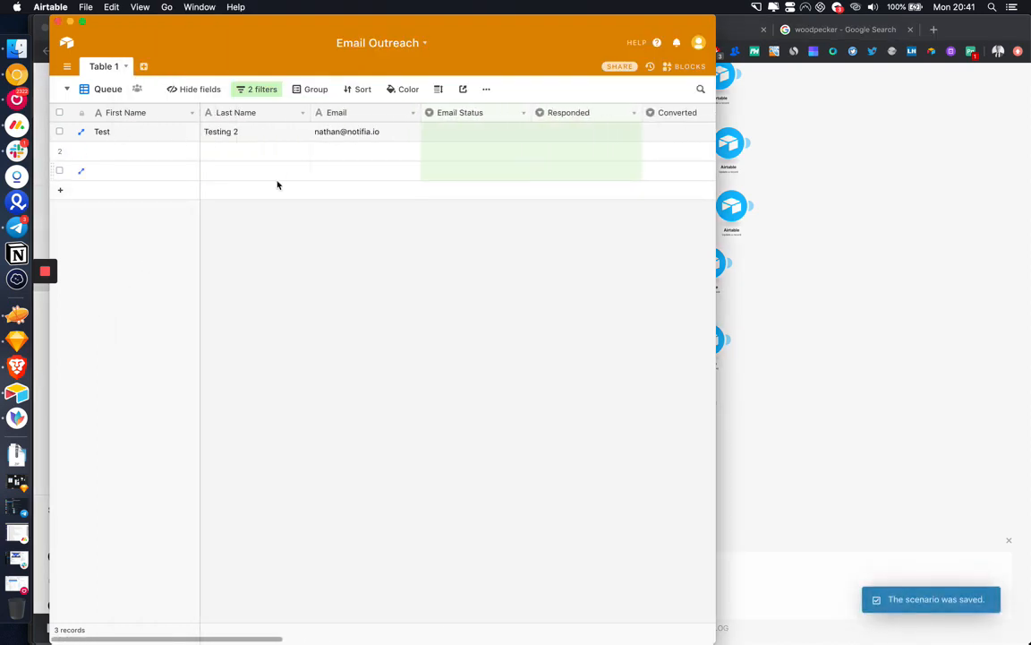
pyautogui.hscroll(5, 571, 166)
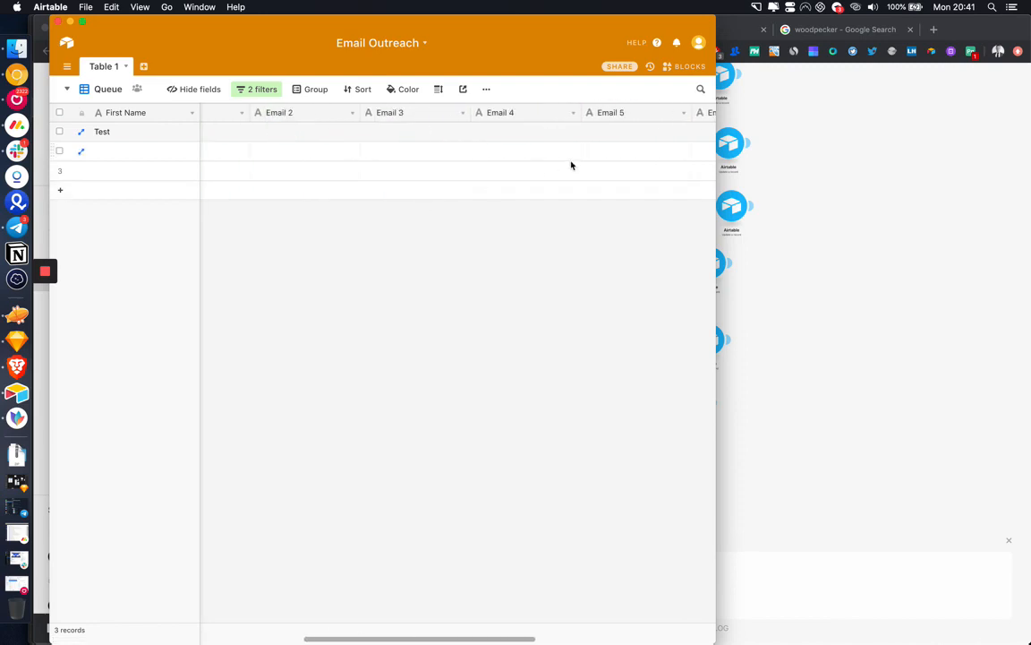
pyautogui.hscroll(-5, 571, 165)
pyautogui.click(840, 273)
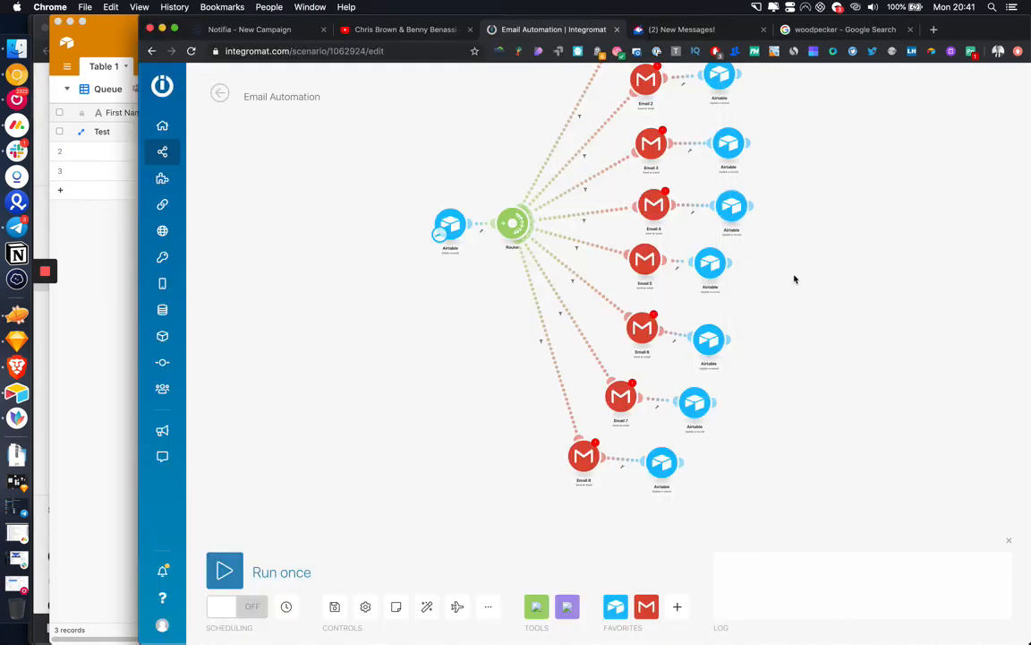
# Step: Set the Email 2 Gmail module to My Google connection, sending to the record's Email field
pyautogui.scroll(3, 770, 283)
pyautogui.click(633, 141)
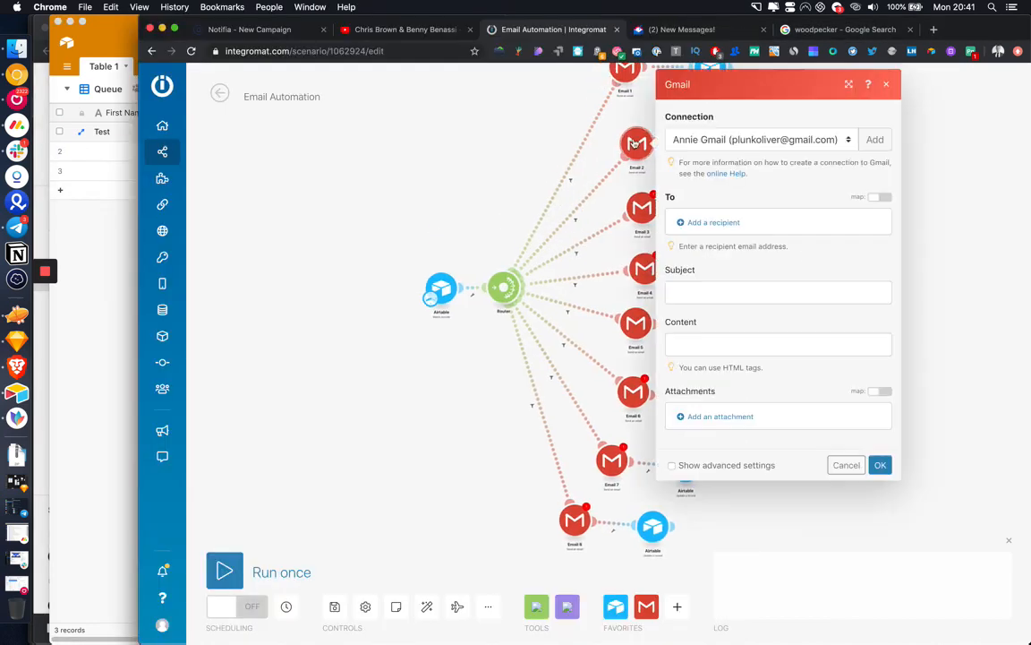
pyautogui.click(788, 141)
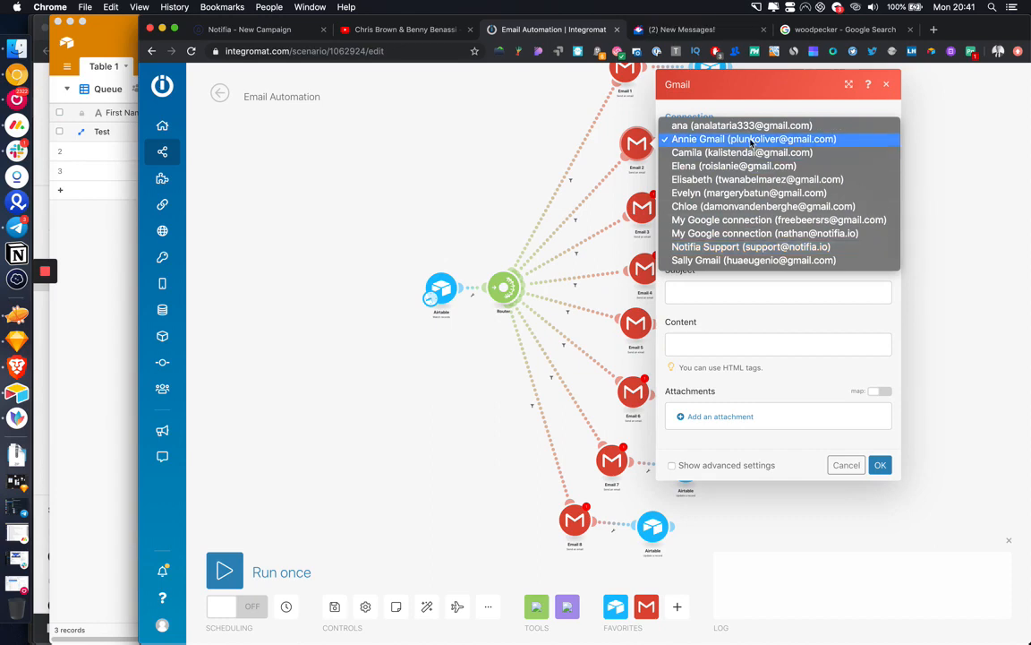
pyautogui.click(755, 234)
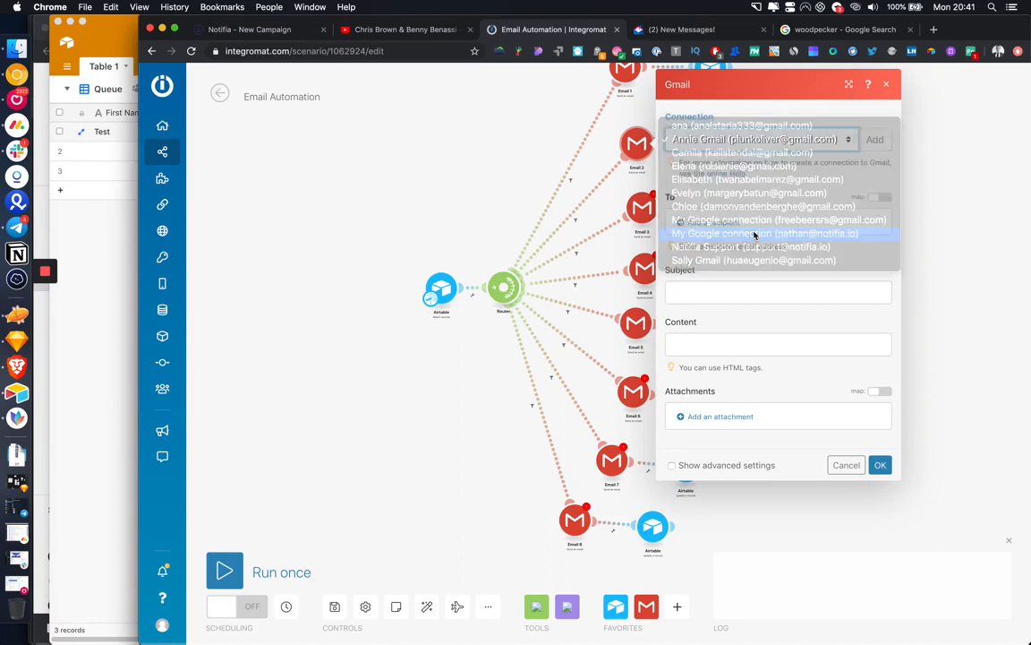
pyautogui.click(713, 222)
pyautogui.click(812, 229)
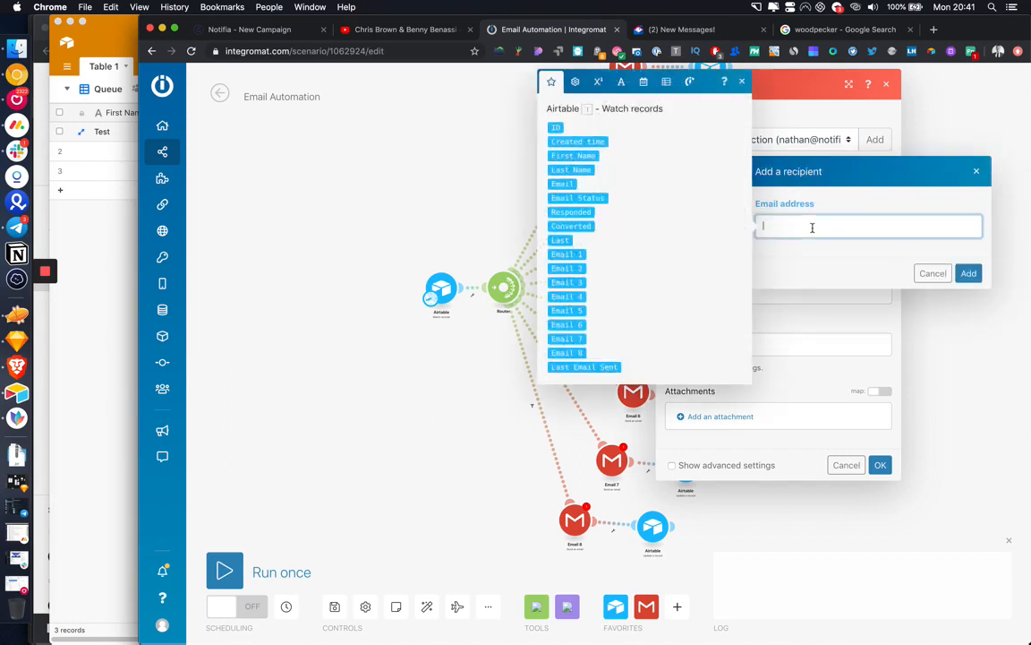
pyautogui.click(570, 182)
pyautogui.click(968, 273)
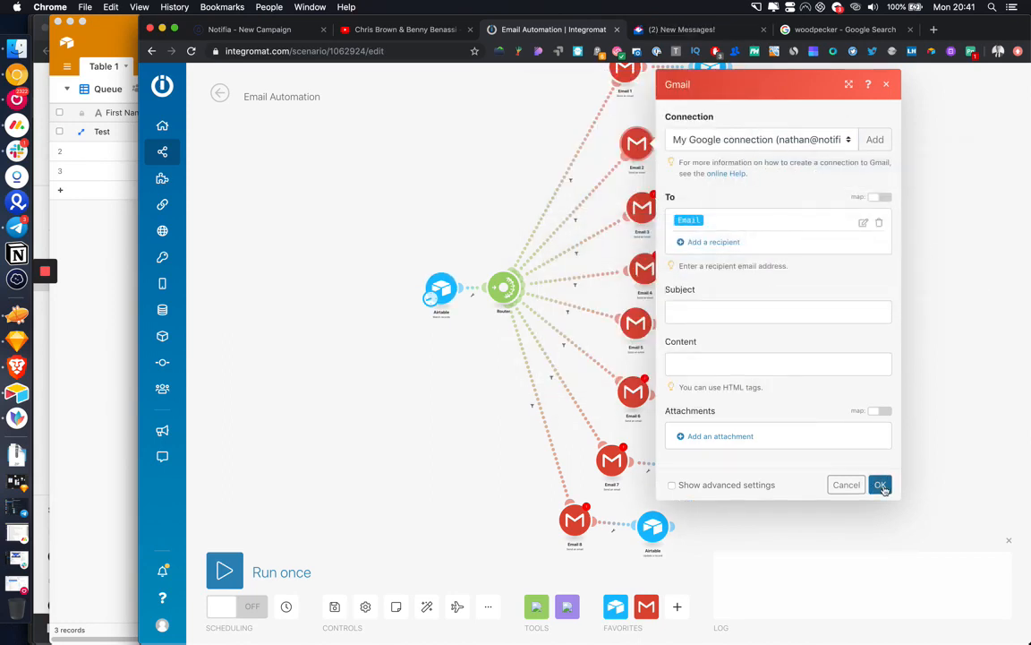
pyautogui.click(880, 484)
# Step: Set Email 3 to My Google connection, correcting its recipient from First Name to the Email field
pyautogui.click(639, 208)
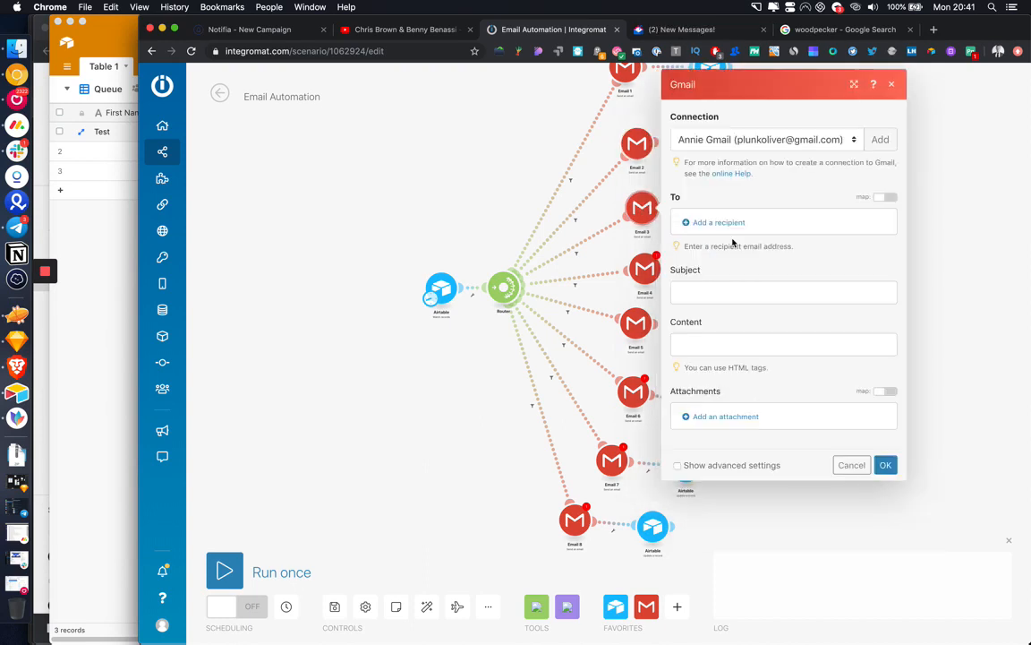
pyautogui.click(719, 222)
pyautogui.click(820, 225)
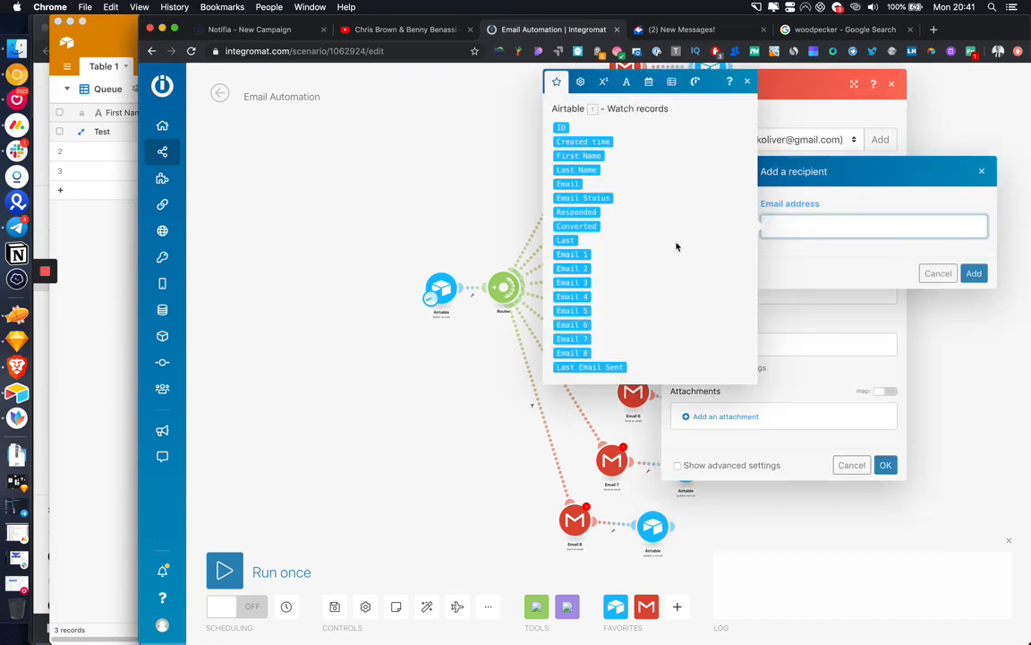
pyautogui.click(567, 184)
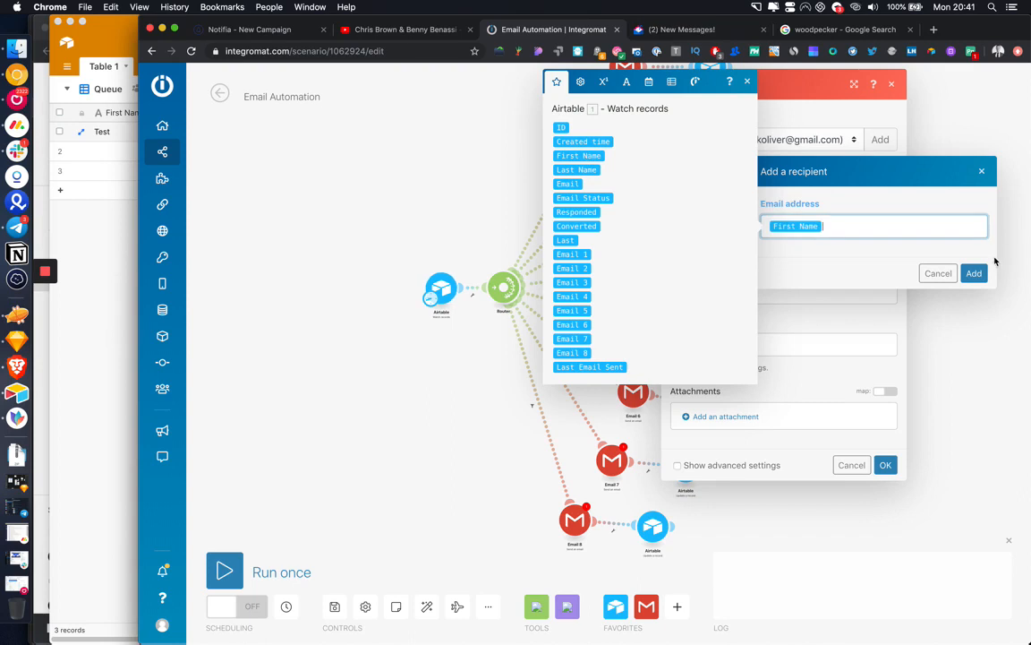
pyautogui.click(974, 273)
pyautogui.click(775, 140)
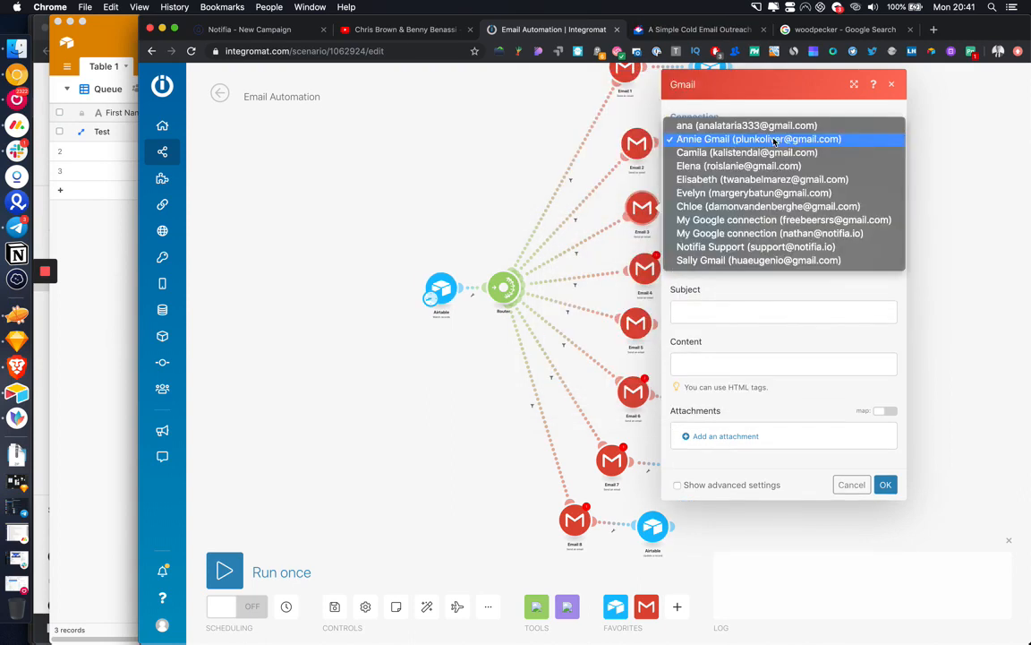
pyautogui.click(769, 234)
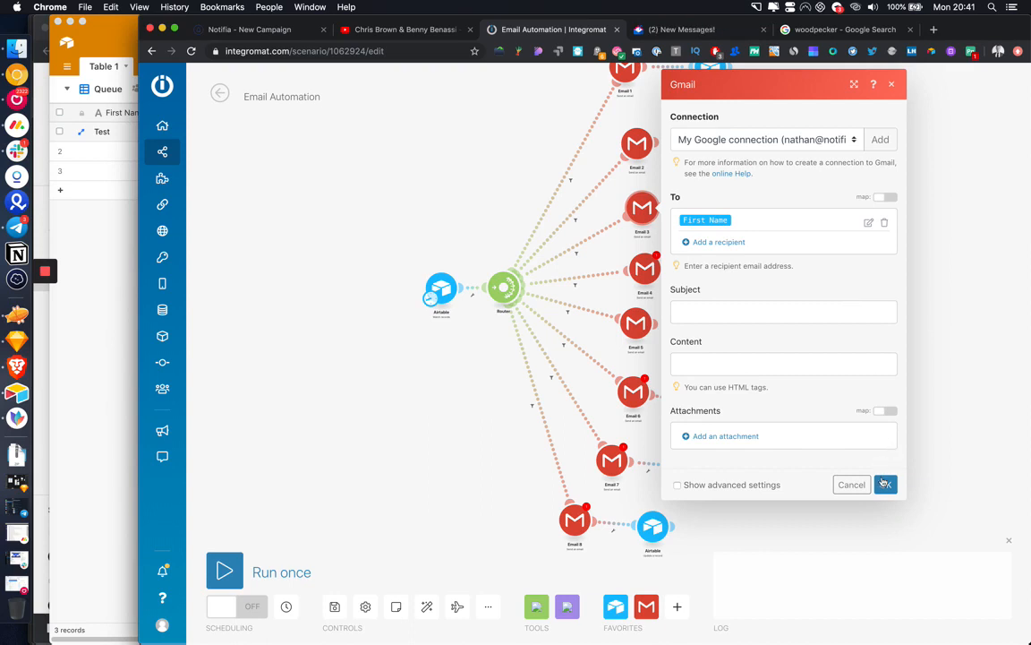
pyautogui.click(868, 222)
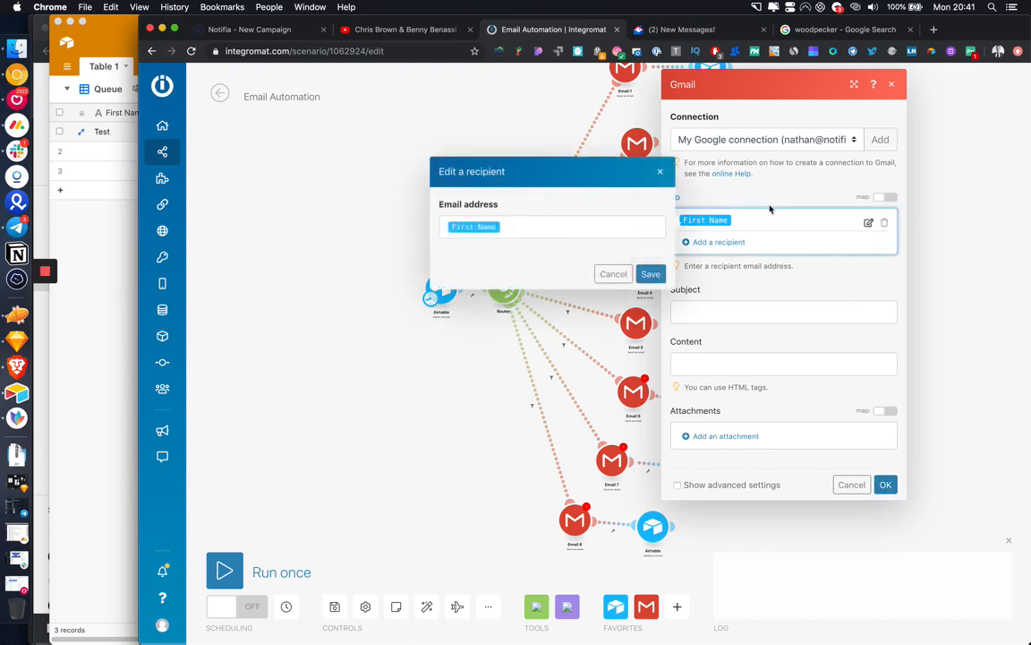
pyautogui.click(594, 217)
pyautogui.press('BackSpace')
pyautogui.click(694, 183)
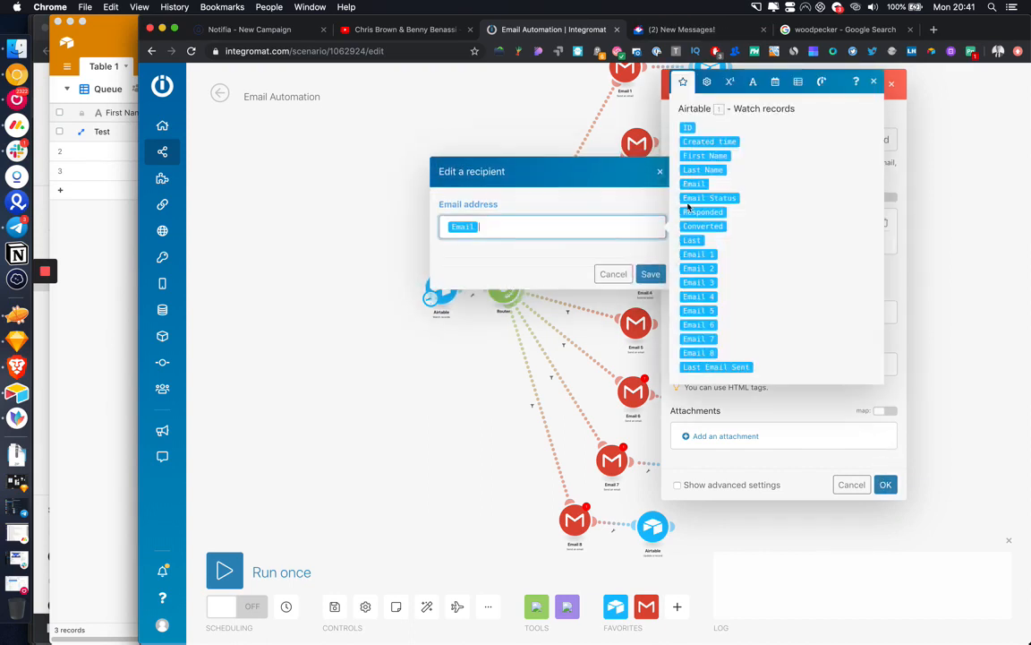
pyautogui.click(650, 282)
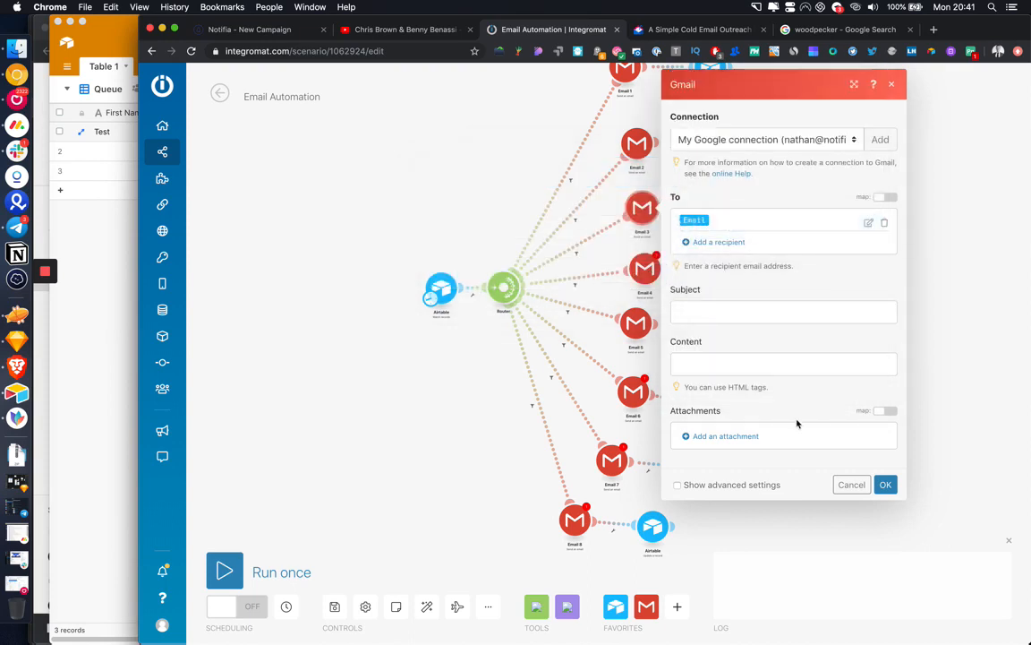
pyautogui.click(884, 483)
# Step: Set the Email 4 Gmail module to My Google connection, sending to the record's Email field
pyautogui.click(639, 267)
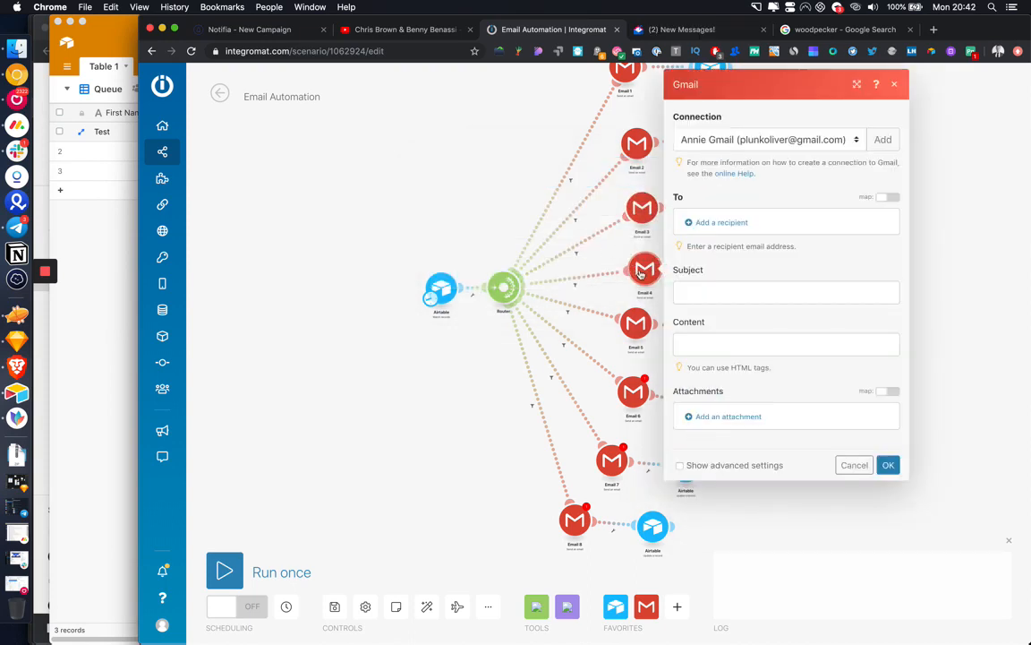
pyautogui.click(766, 139)
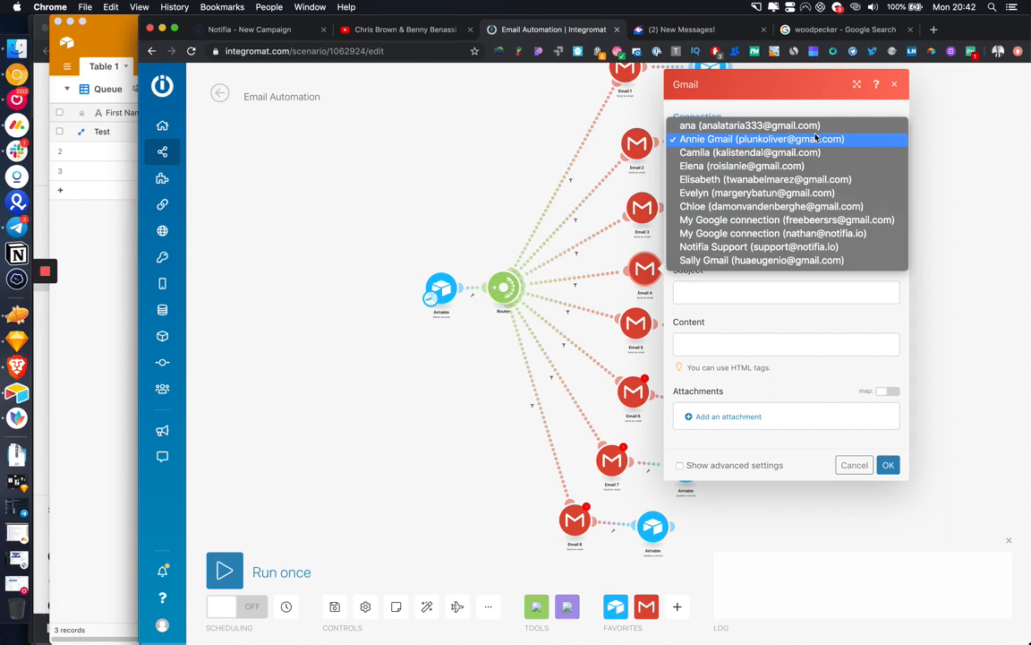
pyautogui.click(774, 233)
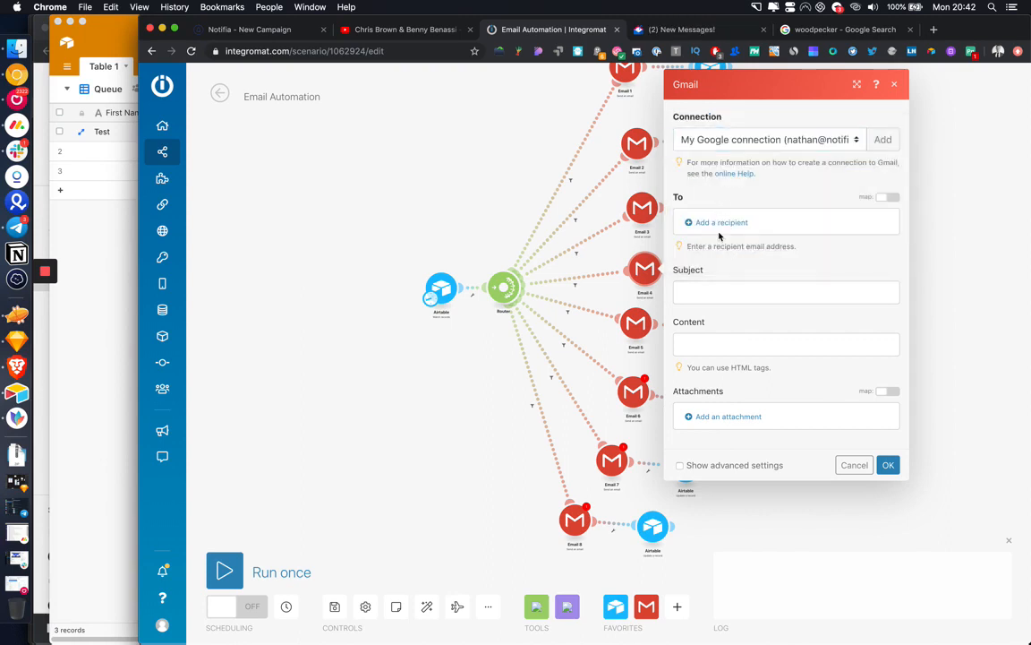
pyautogui.click(717, 224)
pyautogui.click(806, 227)
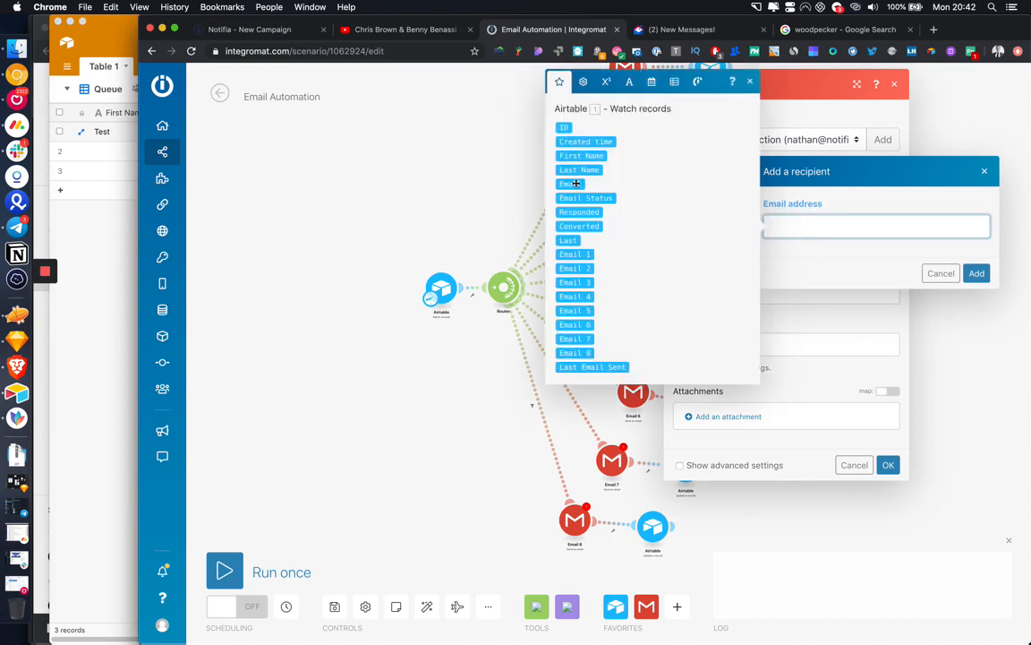
pyautogui.click(576, 183)
pyautogui.click(976, 274)
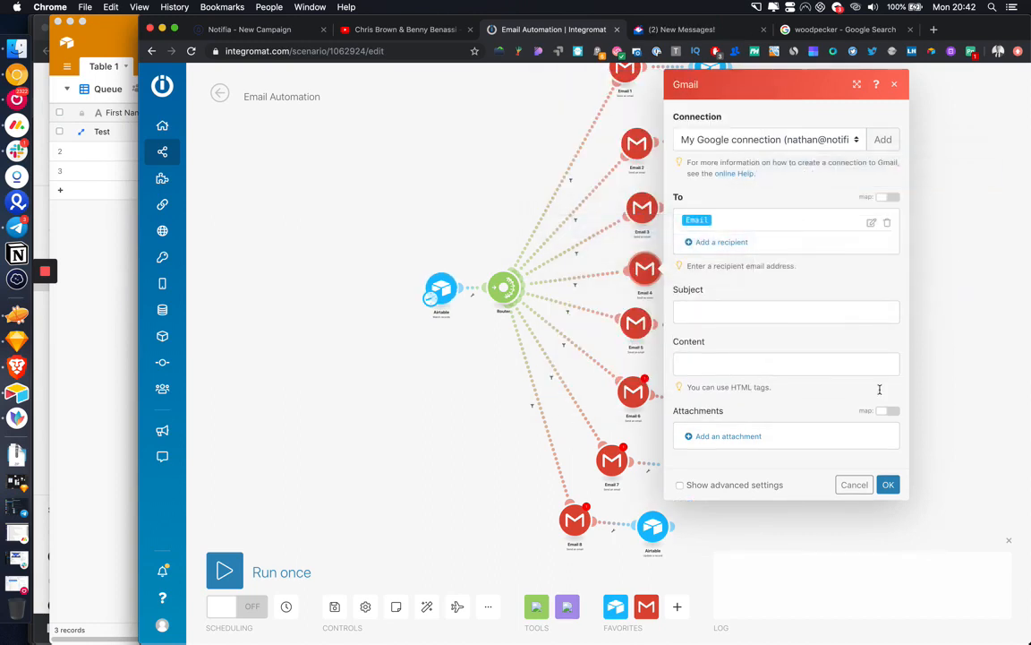
pyautogui.click(884, 485)
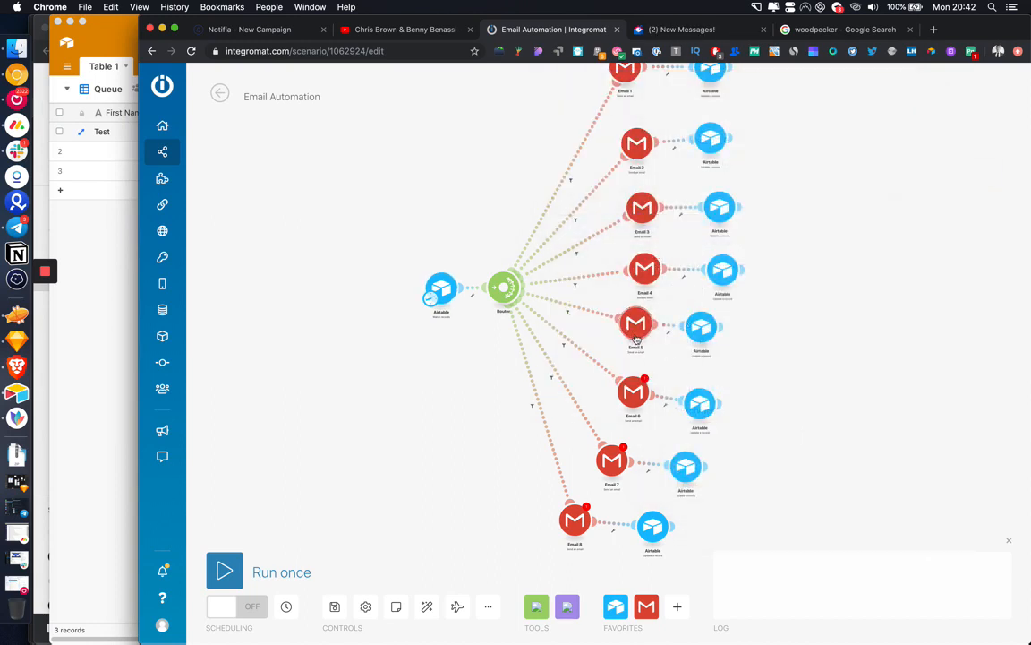
# Step: Set the Email 5 Gmail module to My Google connection, sending to the record's Email field
pyautogui.click(637, 327)
pyautogui.click(841, 188)
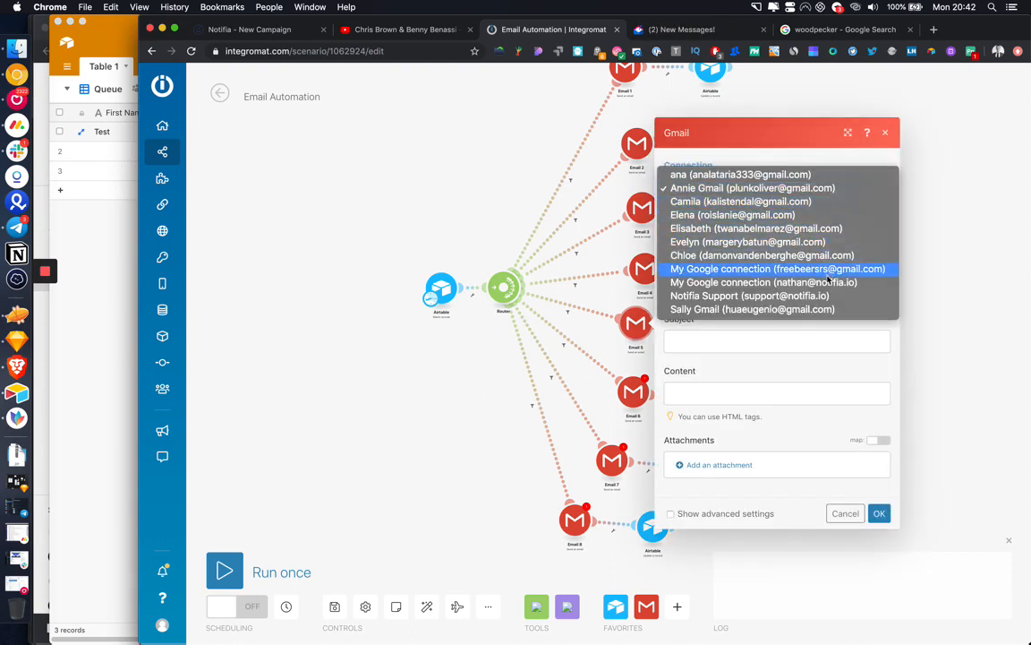
pyautogui.click(743, 282)
pyautogui.click(725, 271)
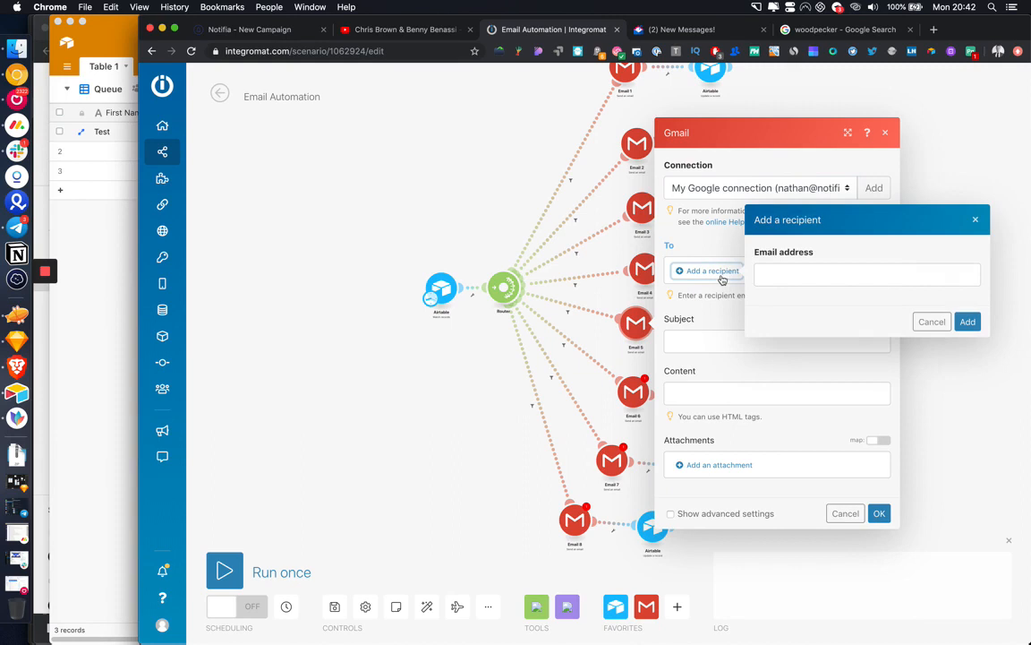
pyautogui.click(781, 284)
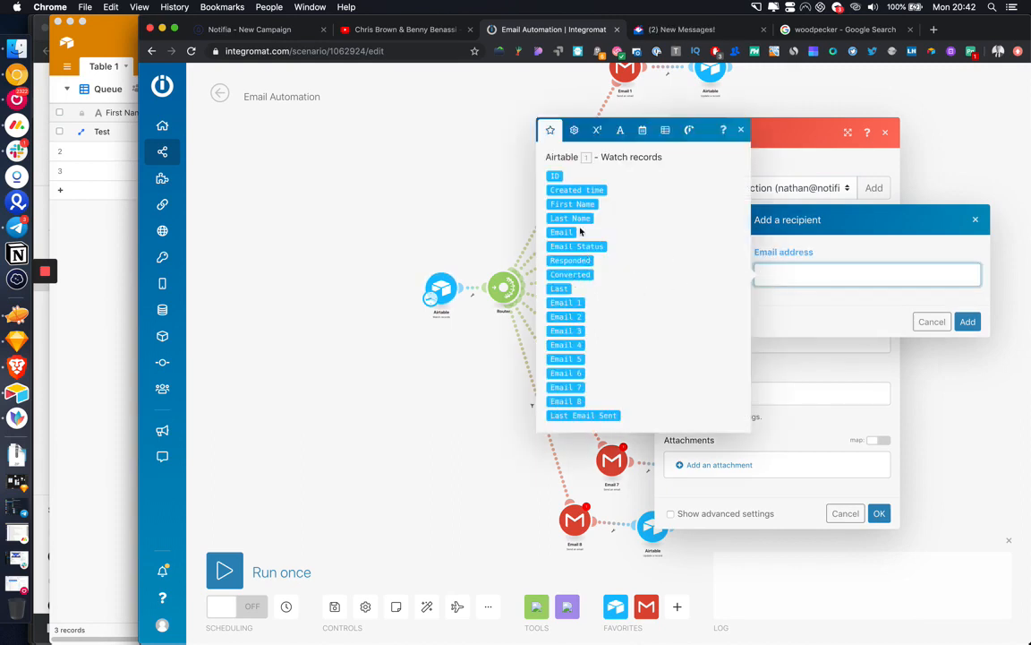
pyautogui.click(578, 232)
pyautogui.click(968, 322)
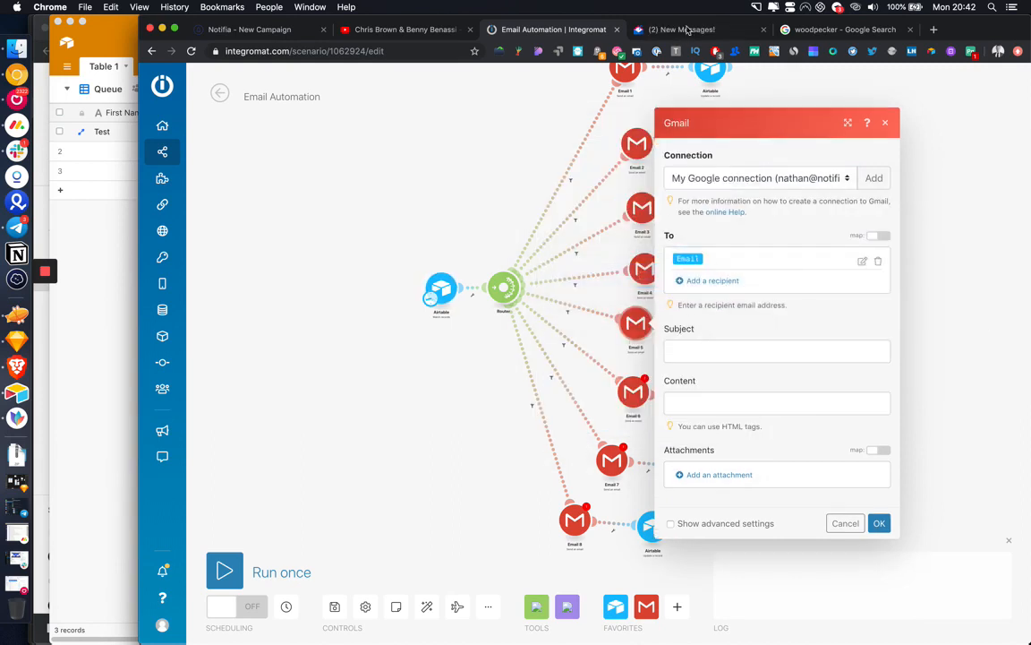
pyautogui.click(880, 524)
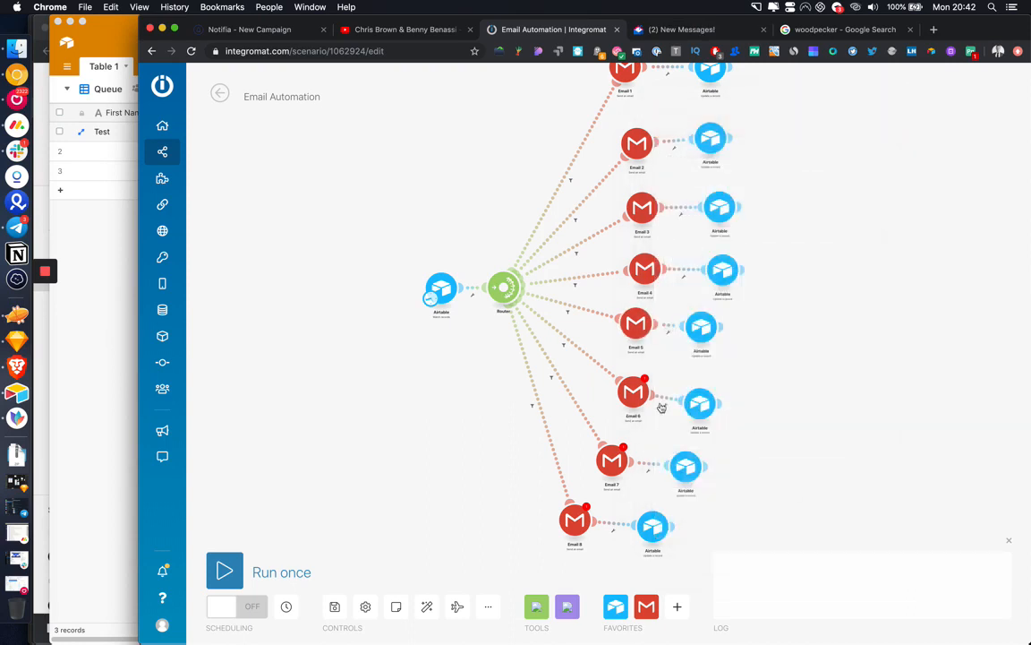
pyautogui.scroll(-2, 813, 350)
# Step: Set the Email 6 Gmail module to the Google connection, sending to the record's Email field
pyautogui.click(637, 300)
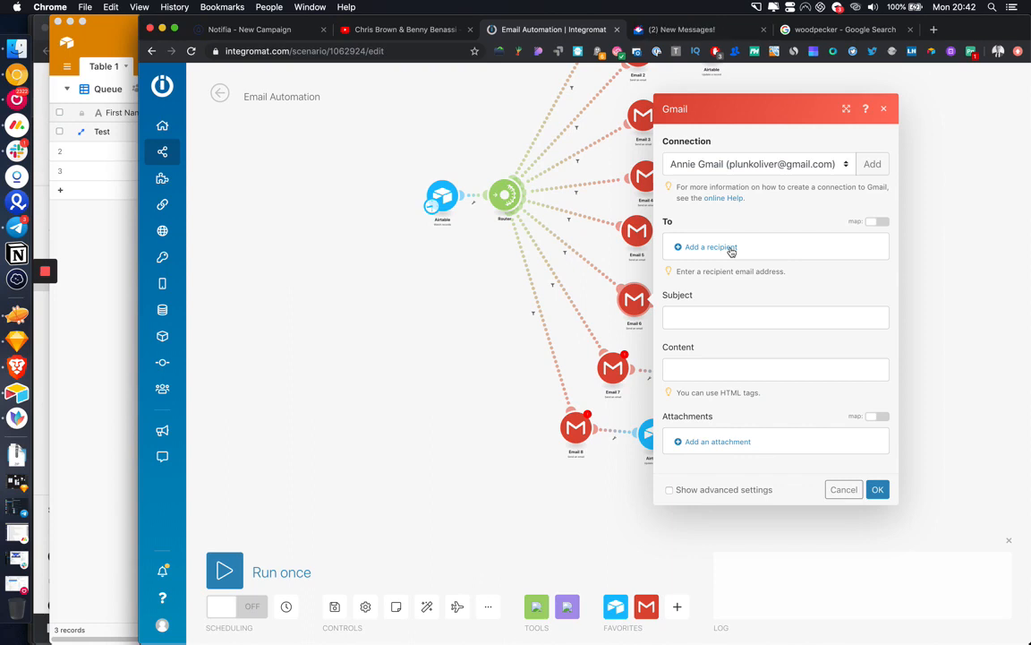
pyautogui.click(756, 164)
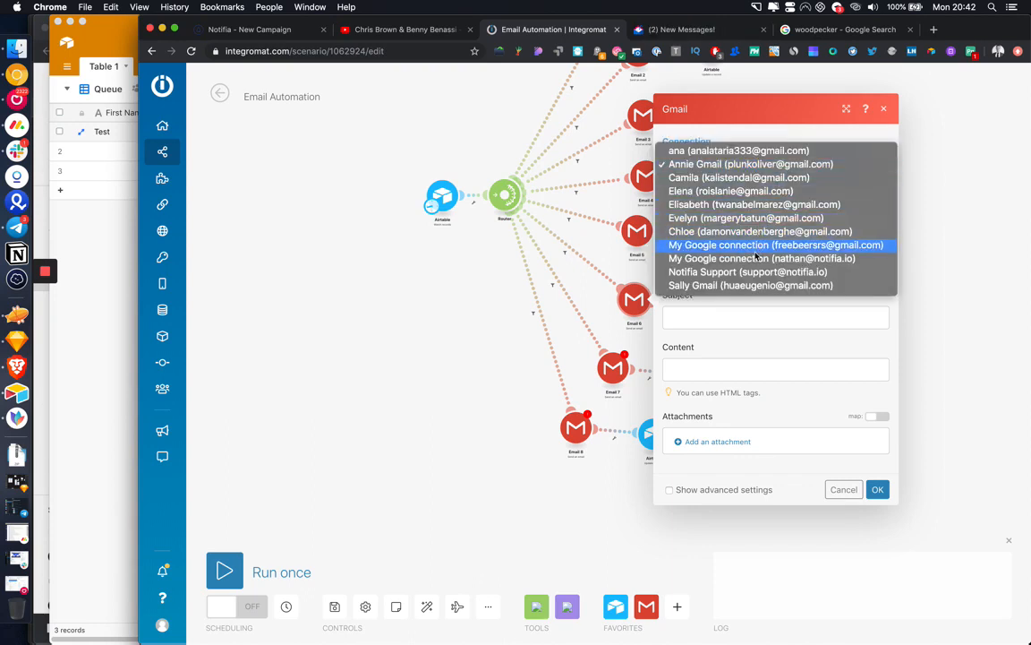
pyautogui.click(756, 257)
pyautogui.click(716, 254)
pyautogui.click(820, 245)
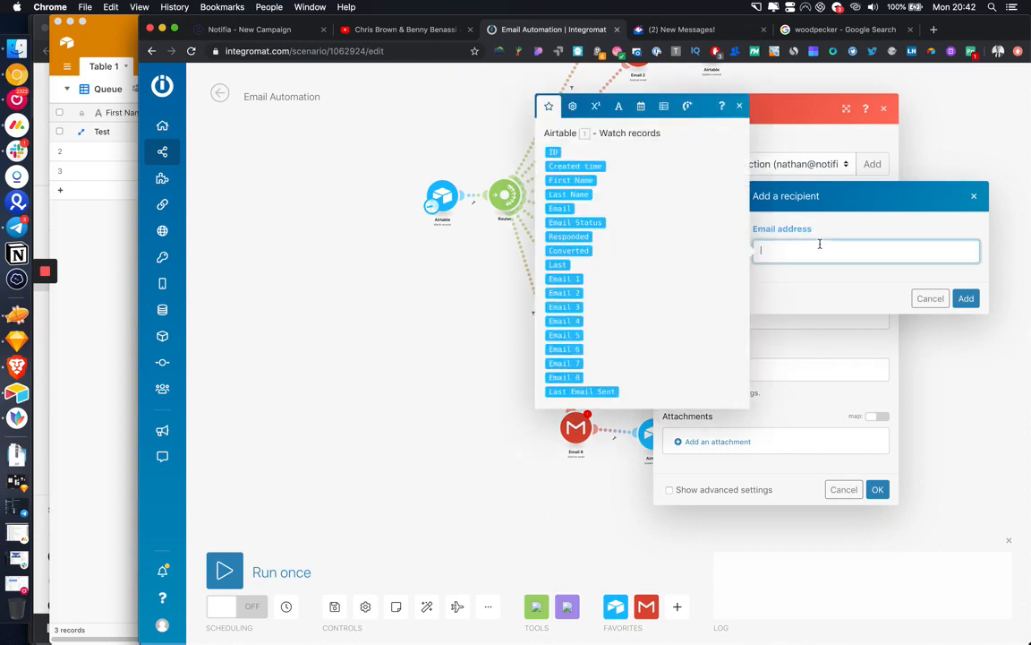
pyautogui.click(560, 208)
pyautogui.click(966, 298)
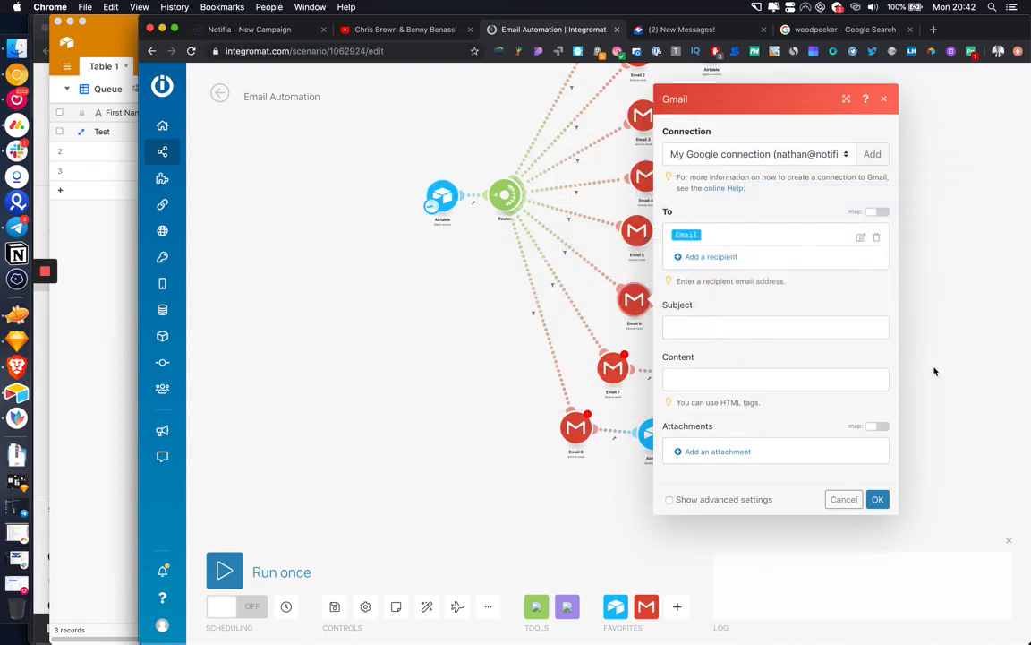
pyautogui.click(878, 500)
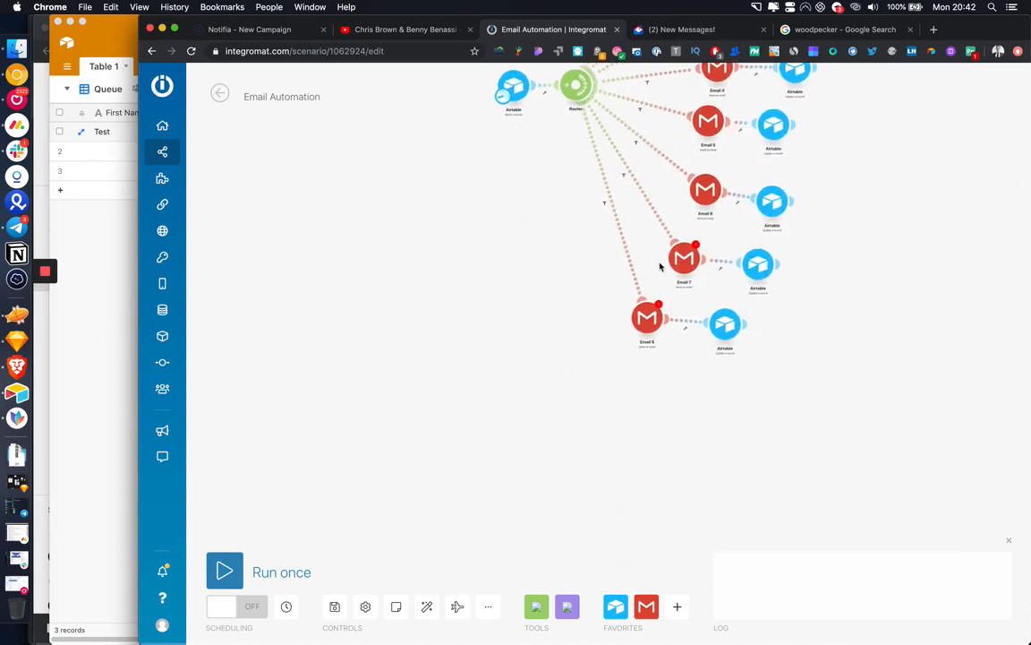
# Step: Set the Email 7 Gmail module to the Google connection, sending to the record's Email field
pyautogui.click(685, 262)
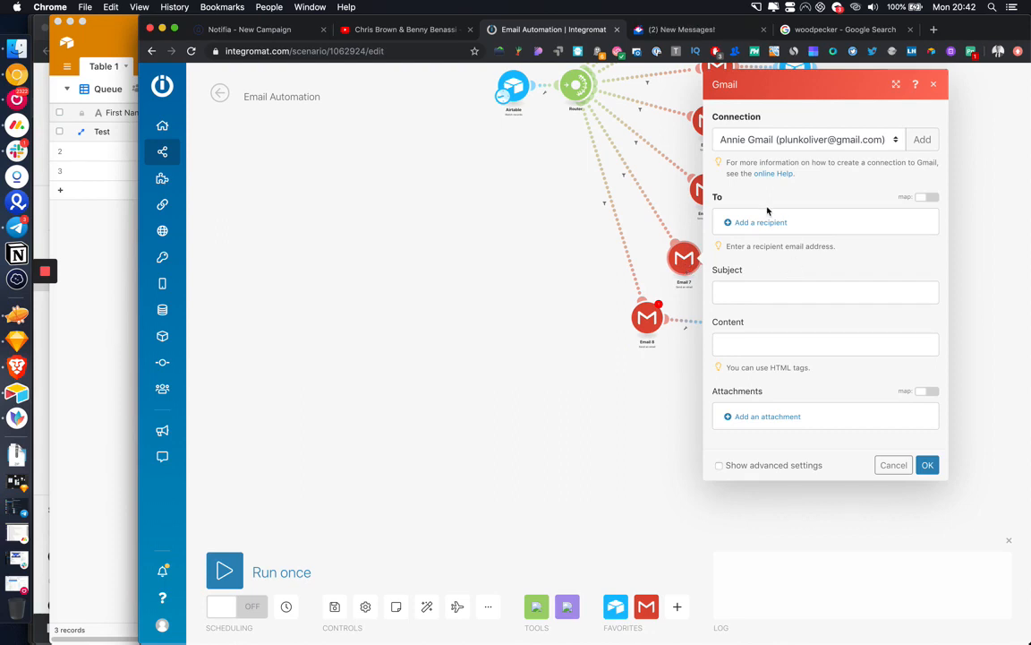
pyautogui.click(780, 140)
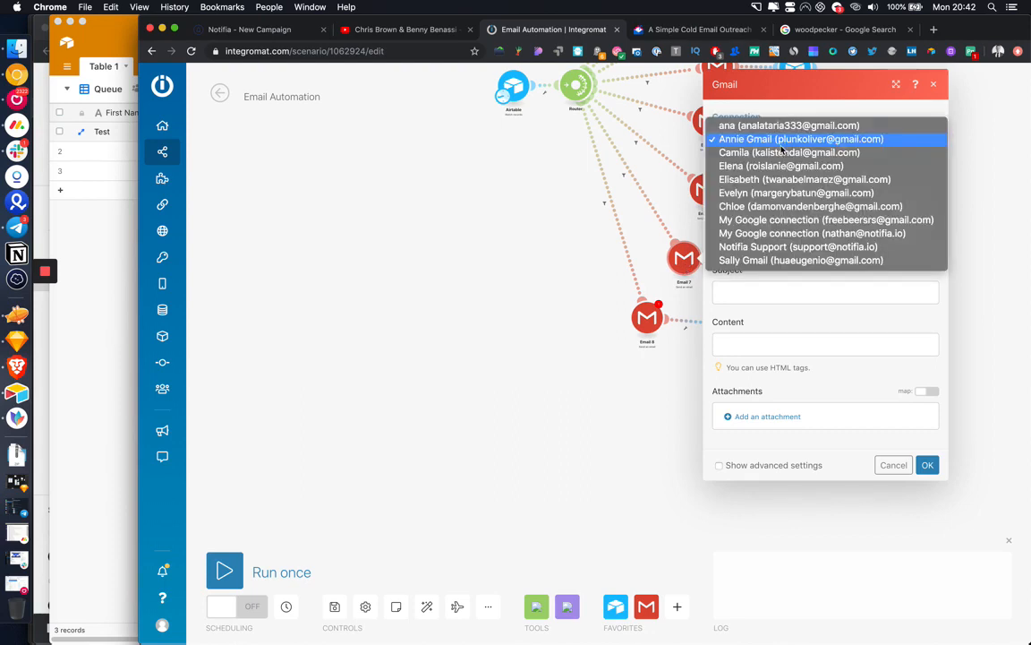
pyautogui.click(786, 232)
pyautogui.click(747, 222)
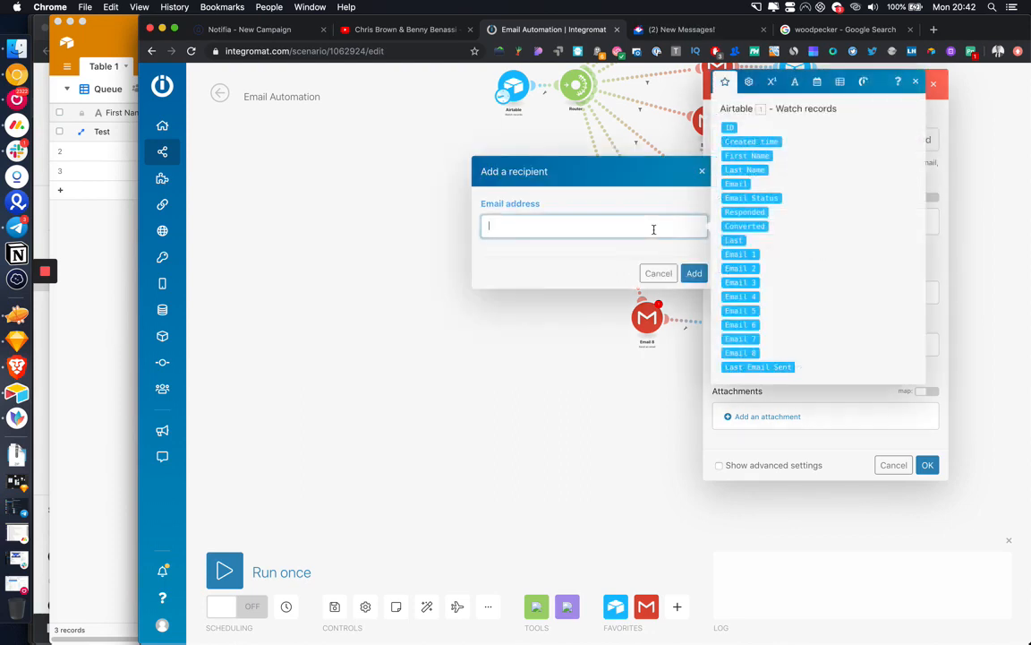
pyautogui.click(736, 183)
pyautogui.click(694, 273)
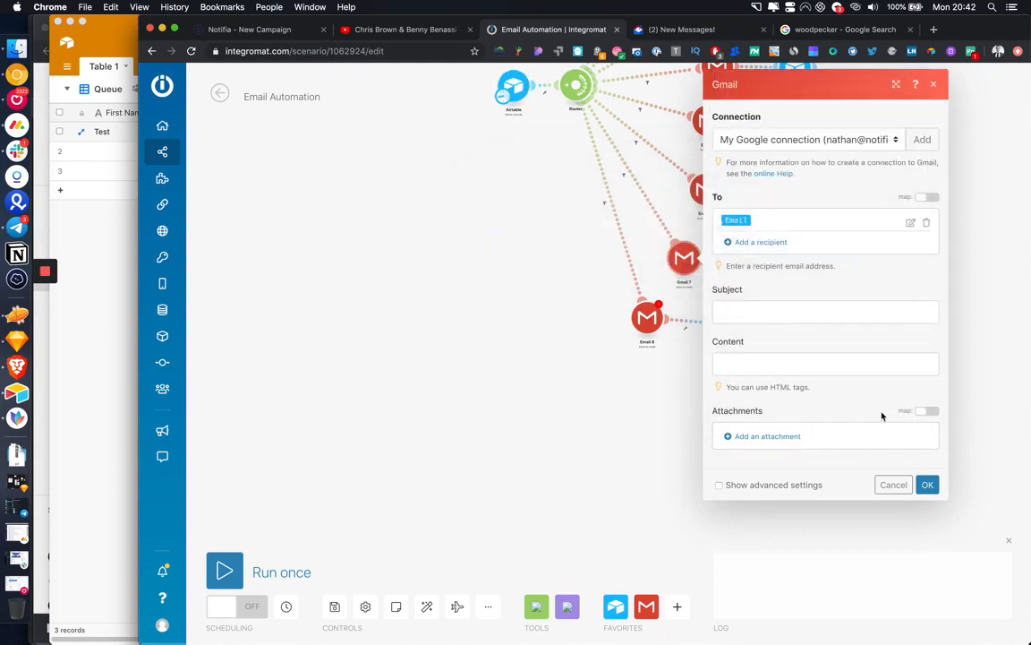
pyautogui.click(927, 485)
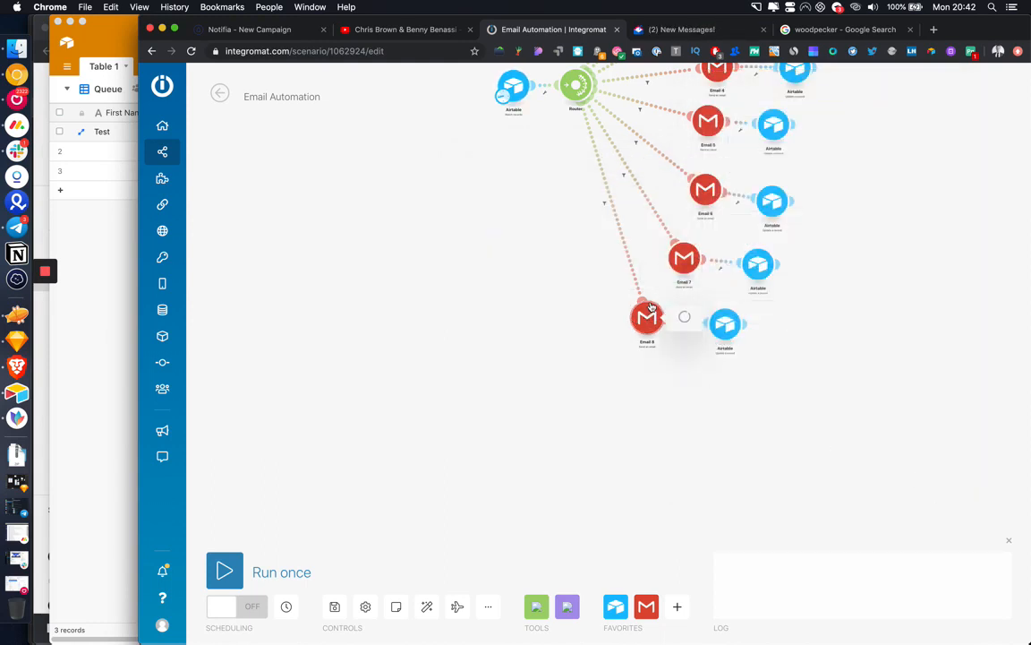
# Step: Set the Email 8 Gmail module to the Google connection, sending to the record's Email field
pyautogui.click(770, 178)
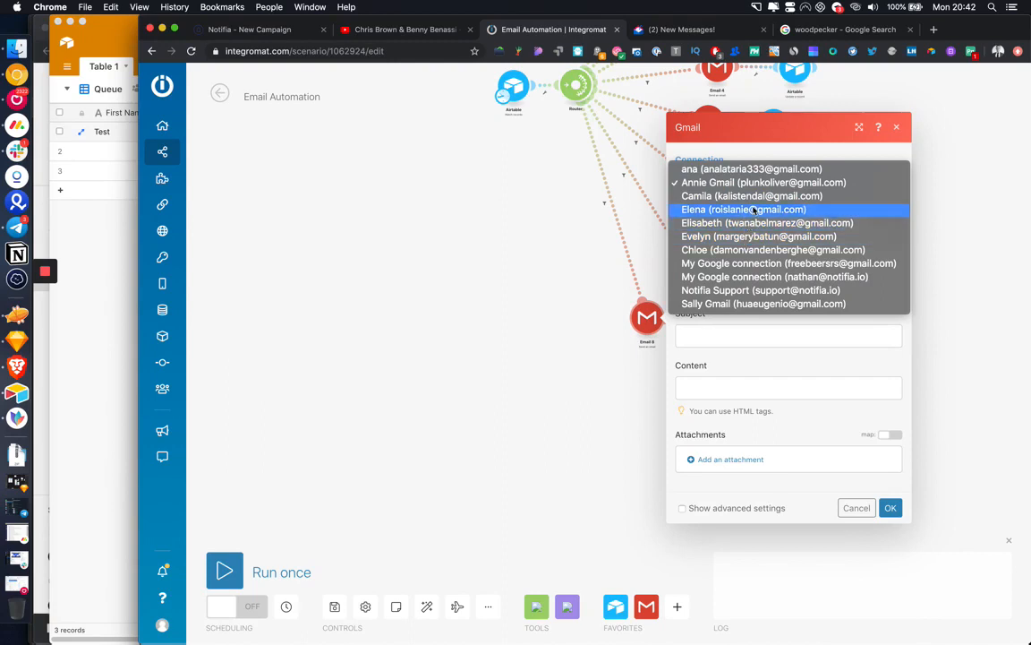
pyautogui.click(754, 277)
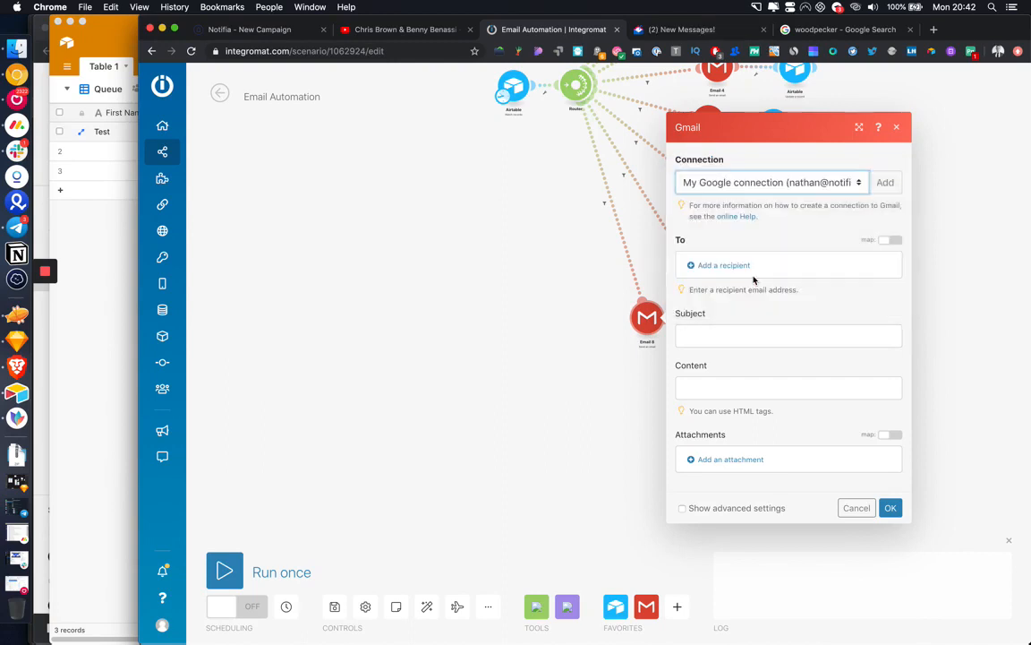
pyautogui.click(707, 267)
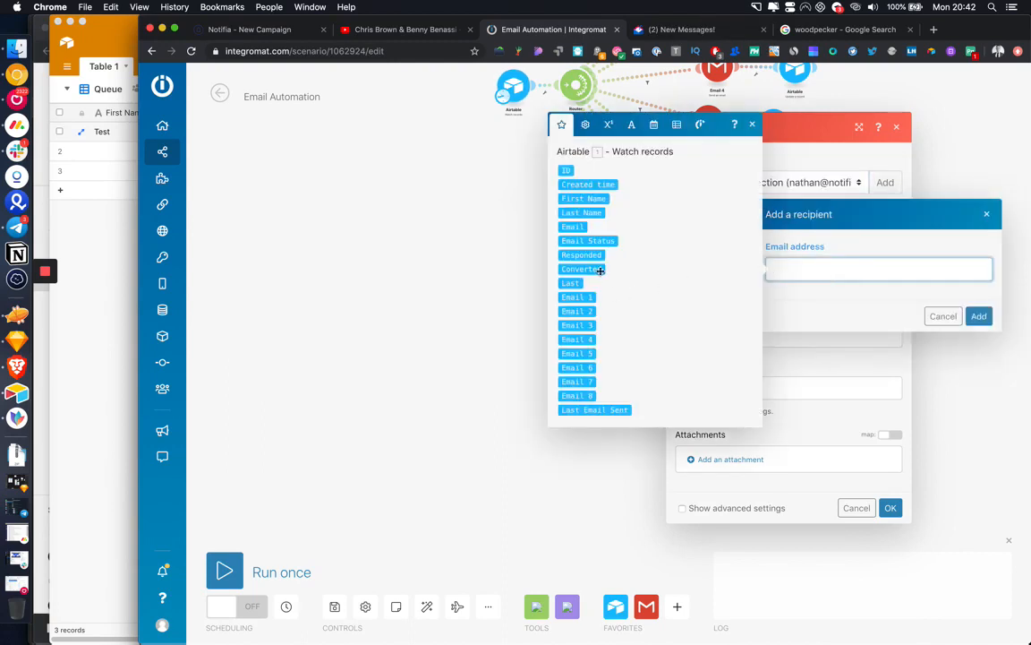
pyautogui.click(572, 226)
pyautogui.click(979, 317)
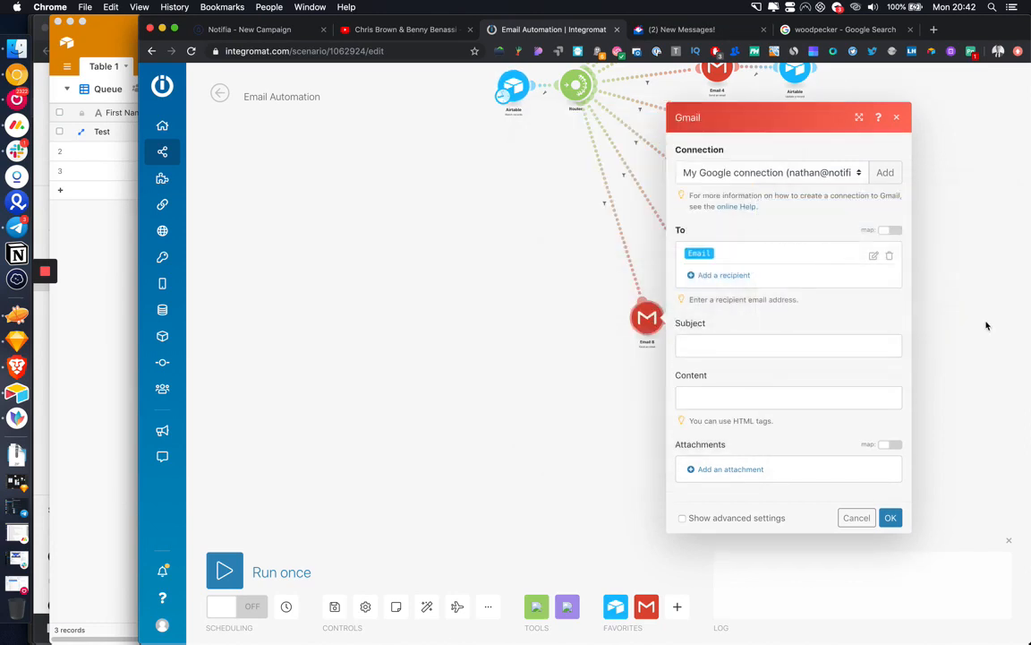
pyautogui.click(890, 518)
# Step: Bring the whole scenario into view and save it
pyautogui.scroll(5, 840, 506)
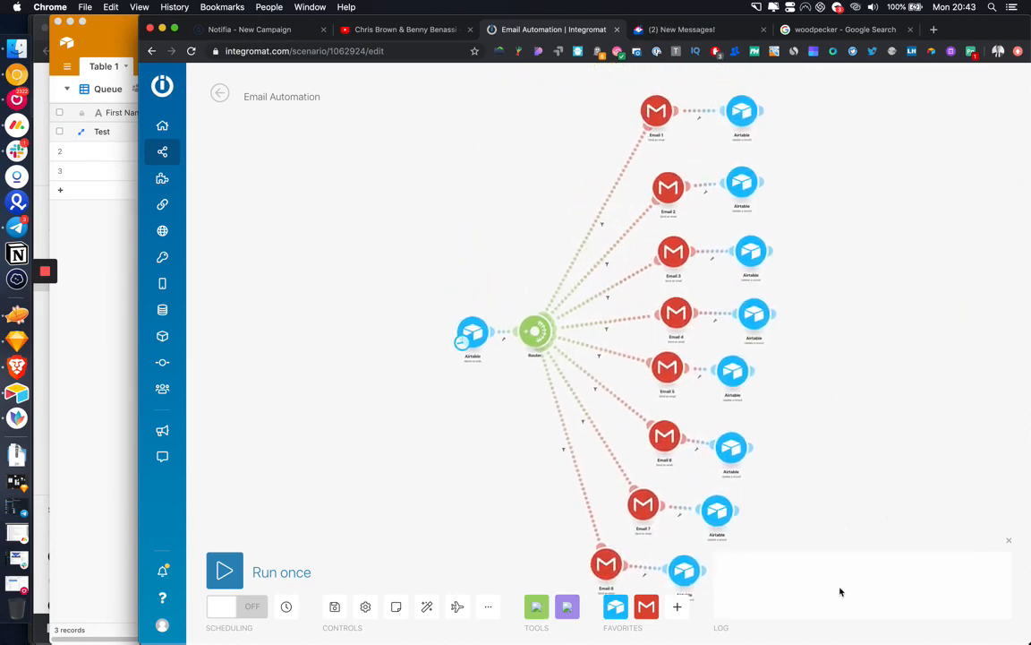
pyautogui.moveTo(840, 590); pyautogui.dragTo(860, 469)
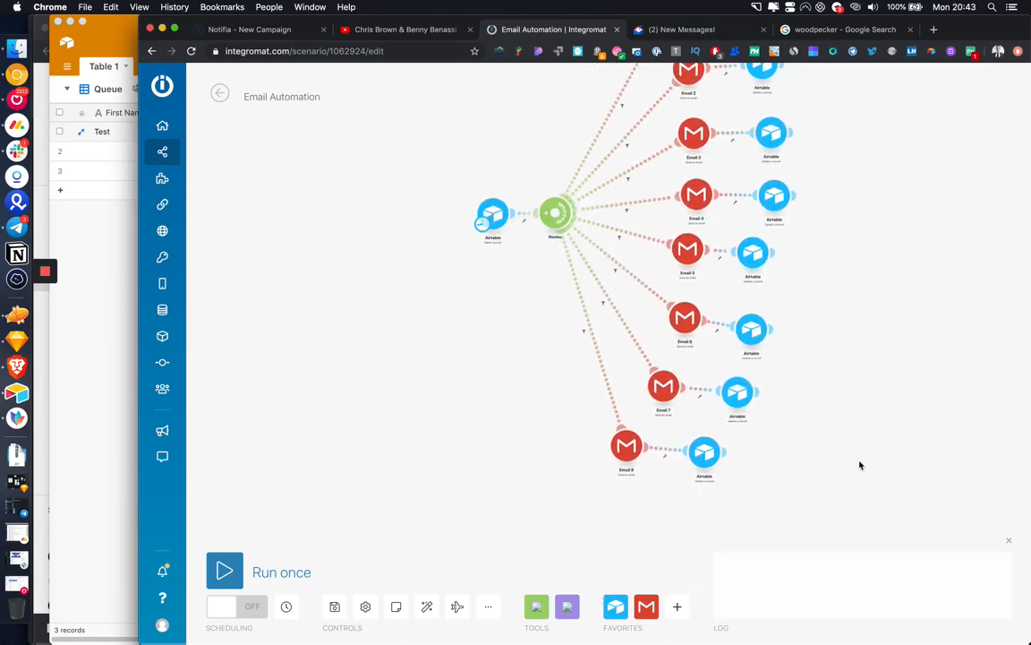
pyautogui.click(333, 610)
pyautogui.click(80, 264)
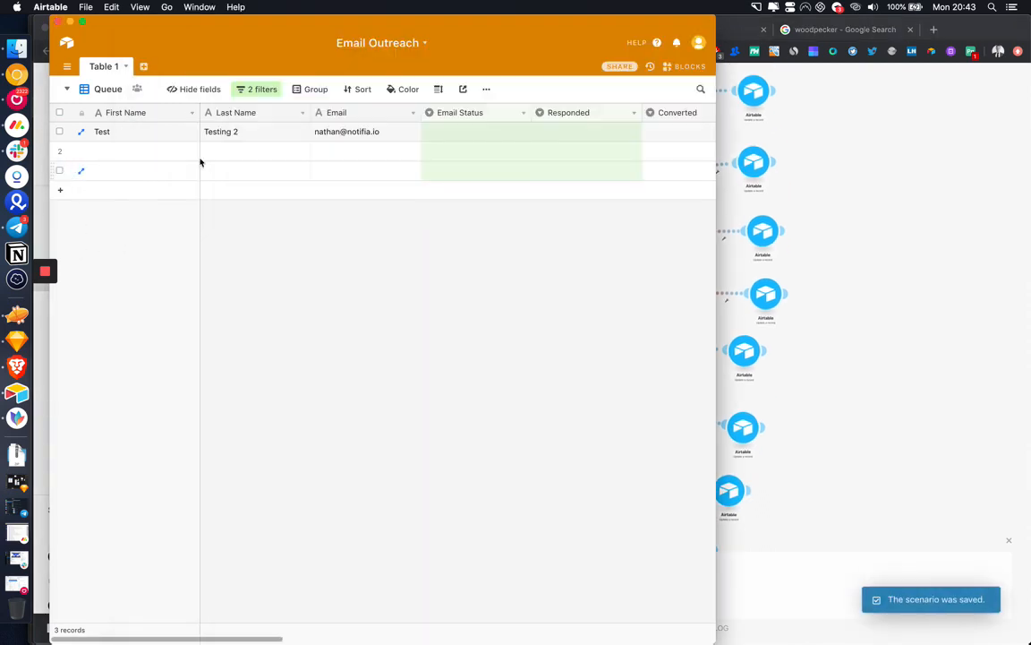
# Step: Fill row 2 with the test contact's first name, last name and e-mail address
pyautogui.click(124, 153)
pyautogui.write('Nathan')
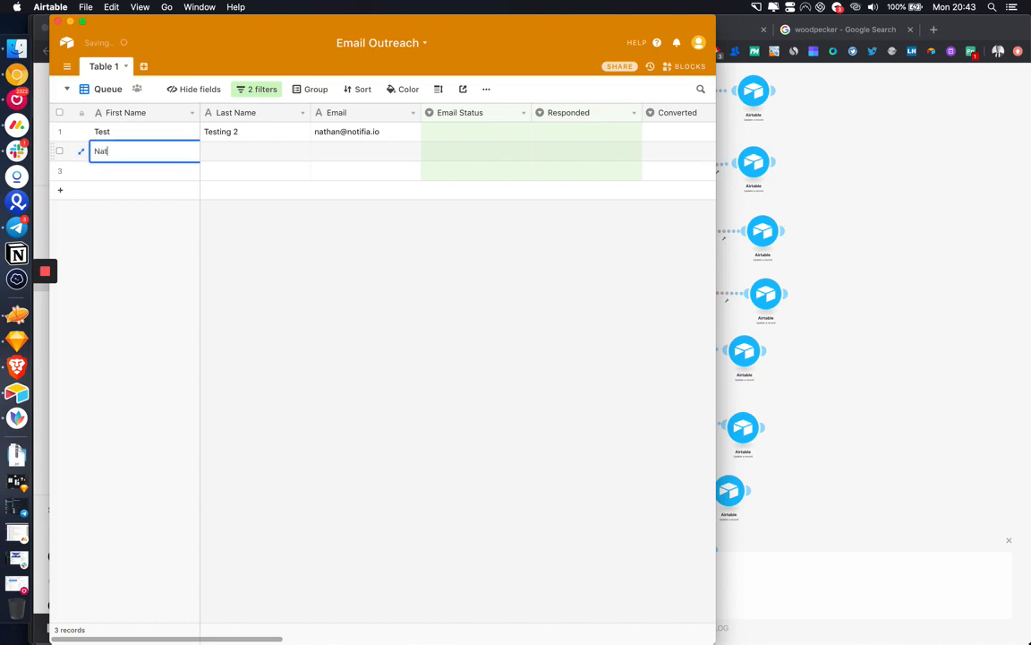
pyautogui.press('Tab')
pyautogui.write('fasf')
pyautogui.press('Tab')
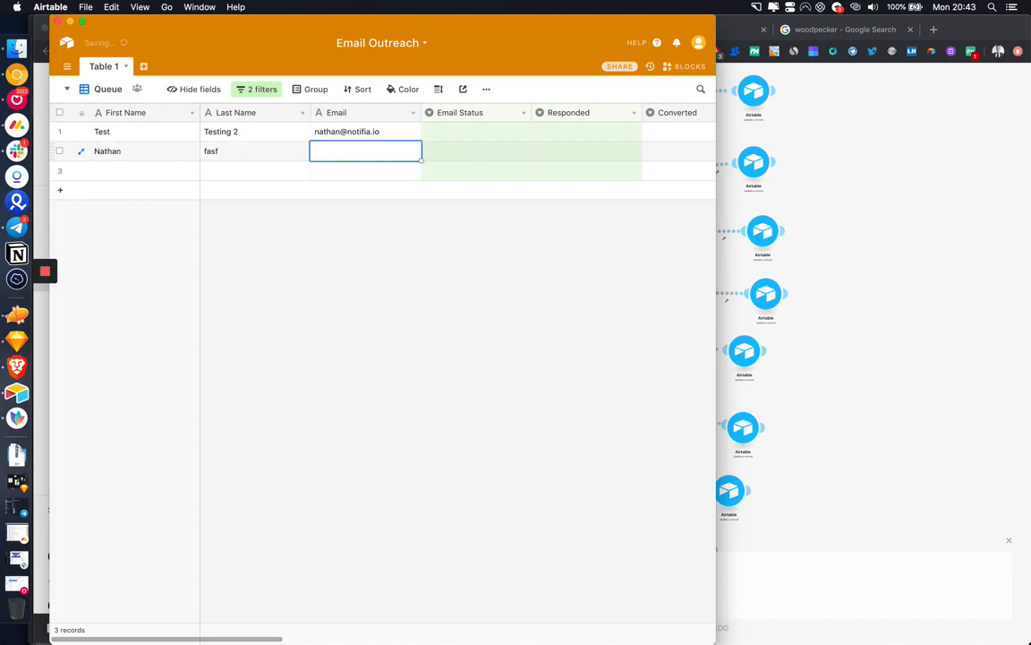
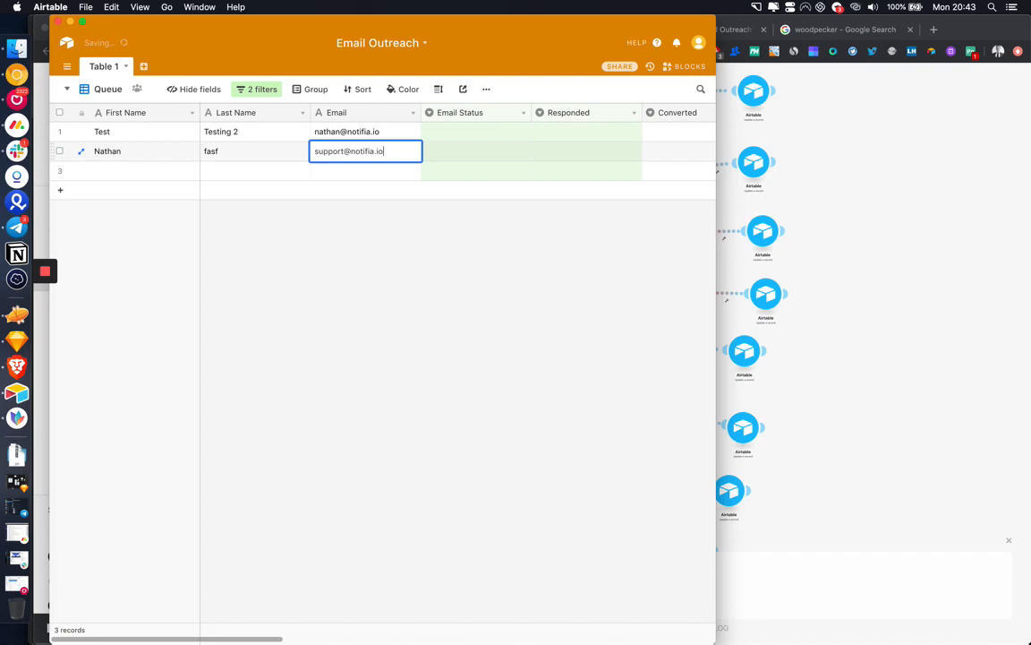
pyautogui.click(336, 302)
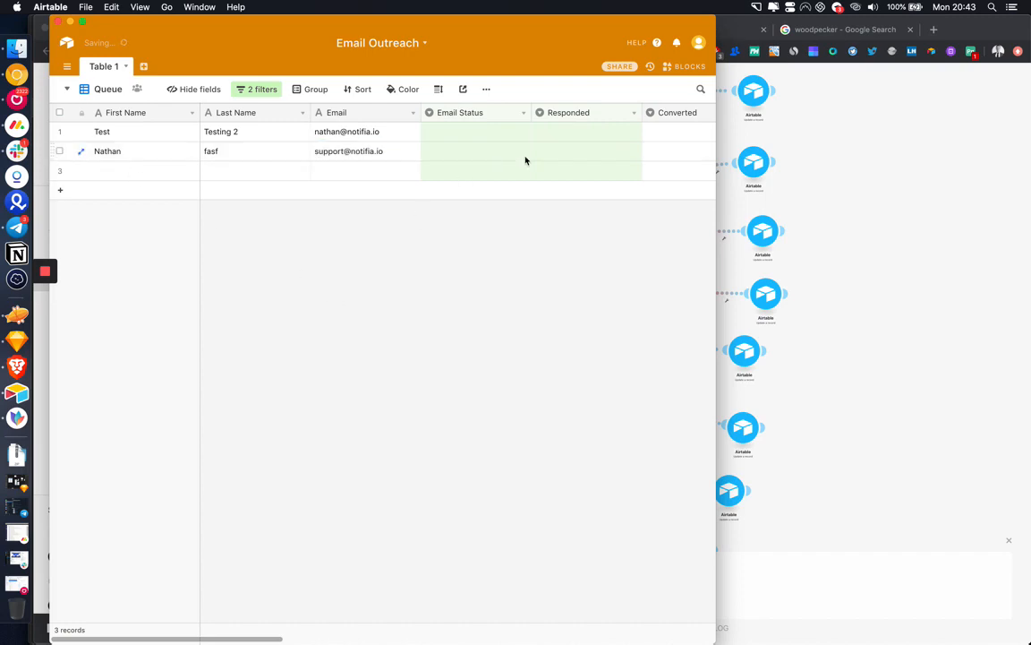
# Step: Delete the empty third row from the Email Outreach table
pyautogui.hscroll(10, 526, 160)
pyautogui.hscroll(-10, 525, 161)
pyautogui.click(60, 171)
pyautogui.rightClick(101, 172)
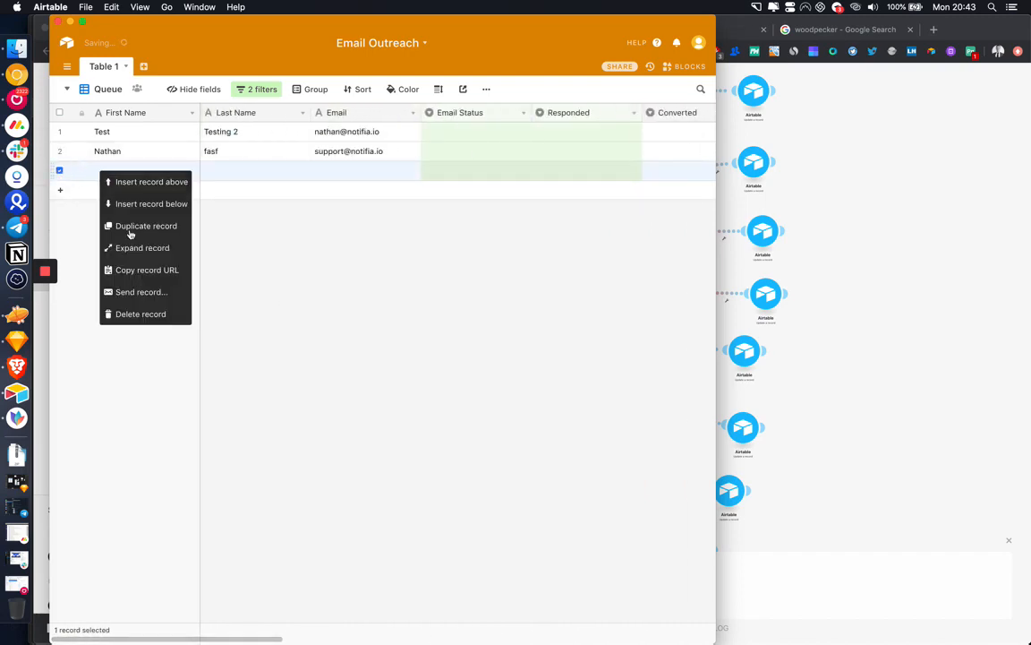
pyautogui.click(129, 314)
# Step: Back in Integromat, save the scenario and recentre it on the canvas
pyautogui.click(940, 299)
pyautogui.moveTo(944, 299); pyautogui.dragTo(922, 249)
pyautogui.click(334, 606)
pyautogui.moveTo(516, 375); pyautogui.dragTo(491, 412)
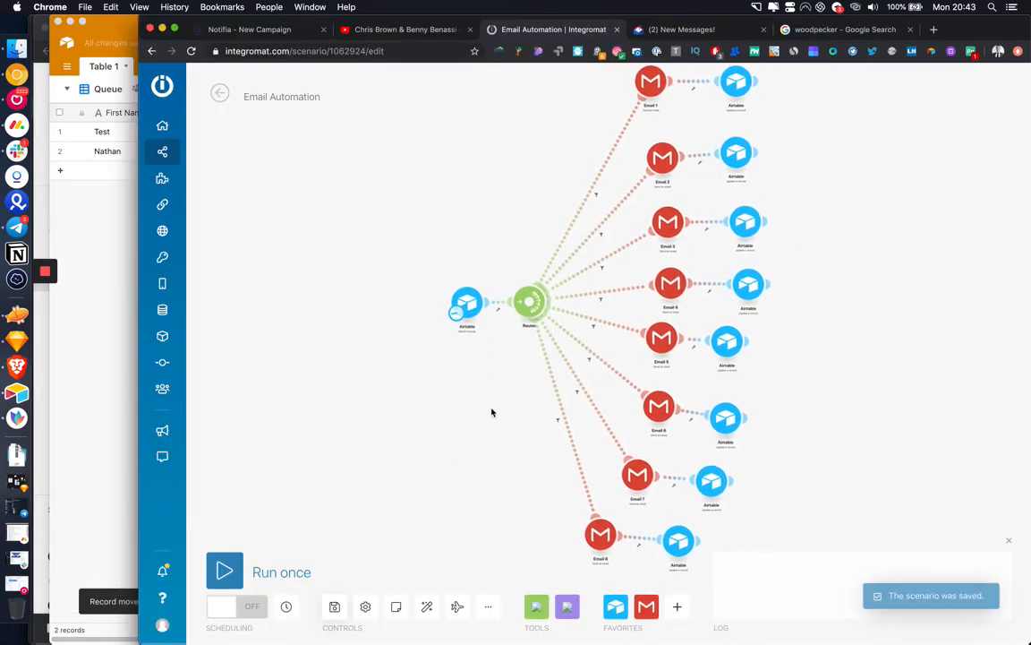
# Step: Set the Airtable trigger to start from all existing records
pyautogui.rightClick(465, 314)
pyautogui.click(502, 352)
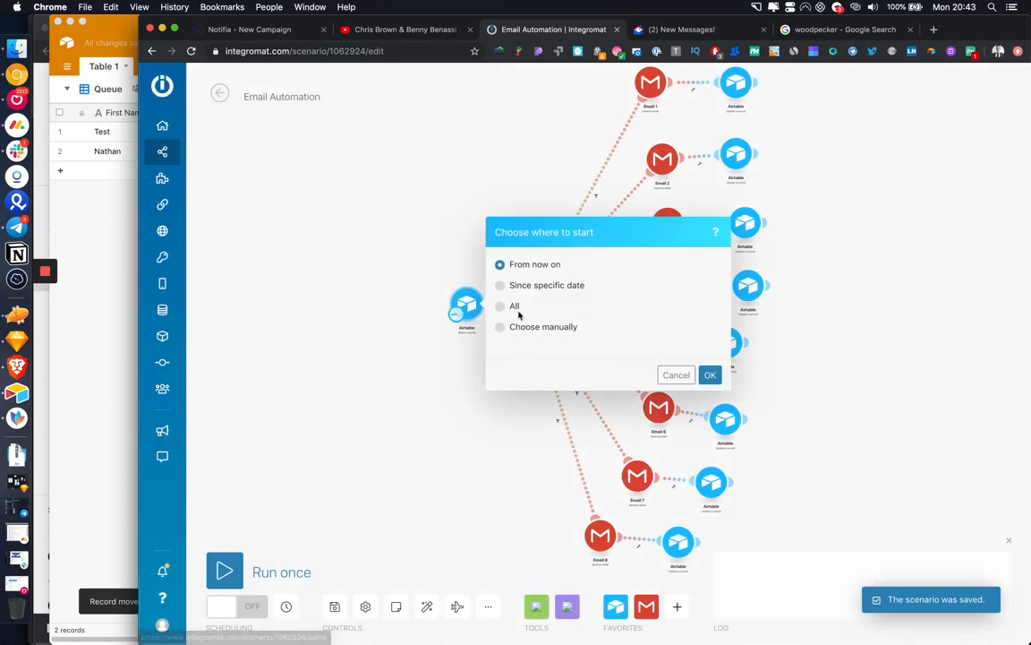
pyautogui.click(507, 307)
pyautogui.click(710, 374)
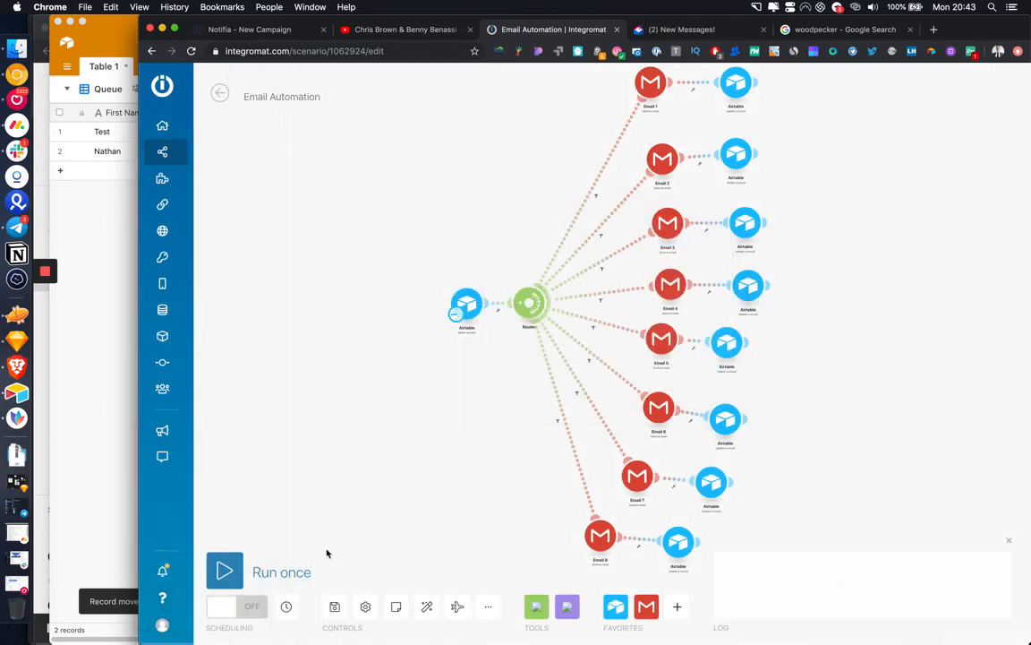
# Step: Run the scenario once and view Email 1's sent-message results with its Message ID
pyautogui.click(225, 572)
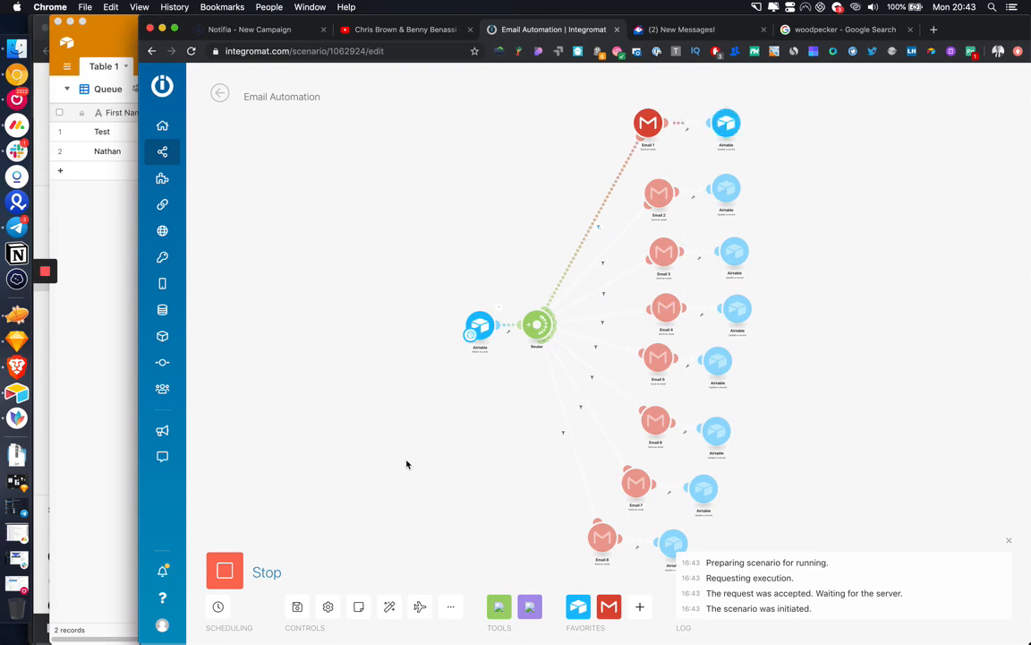
pyautogui.hscroll(3, 486, 393)
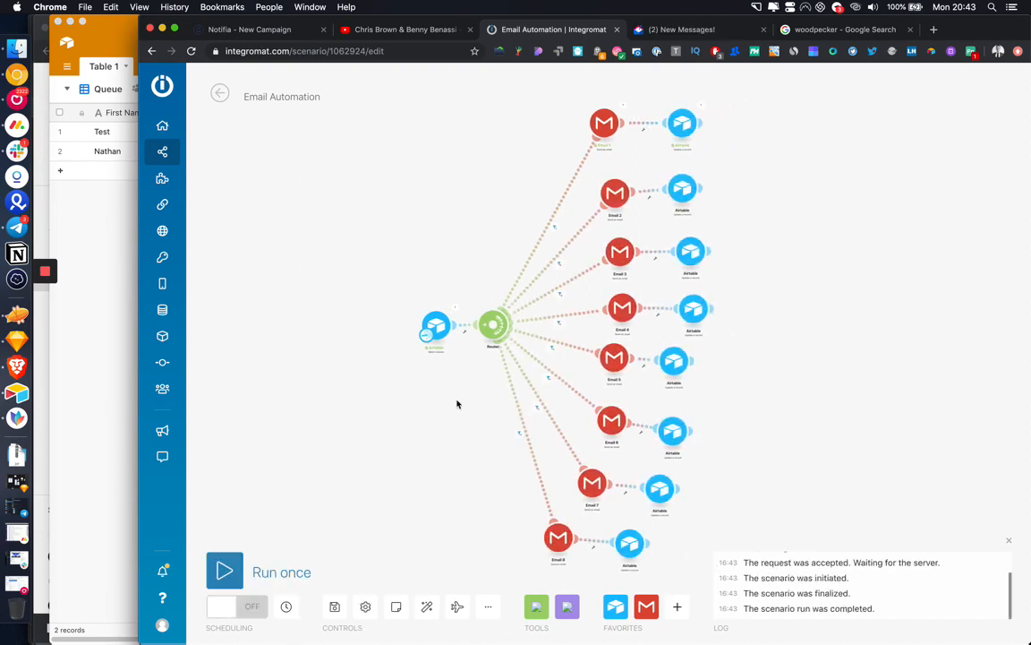
pyautogui.click(622, 106)
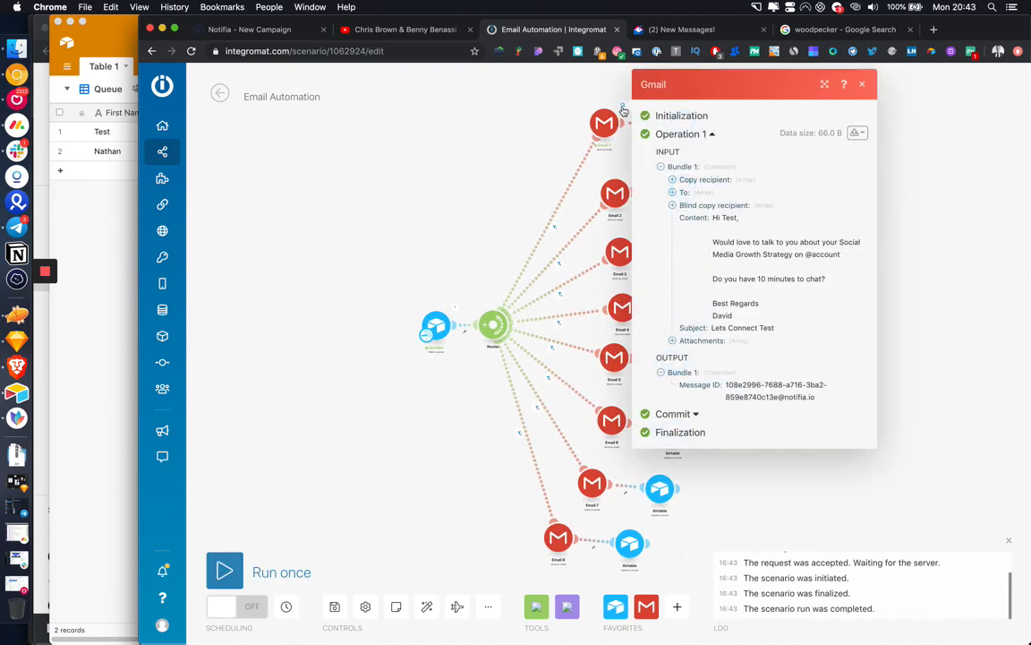
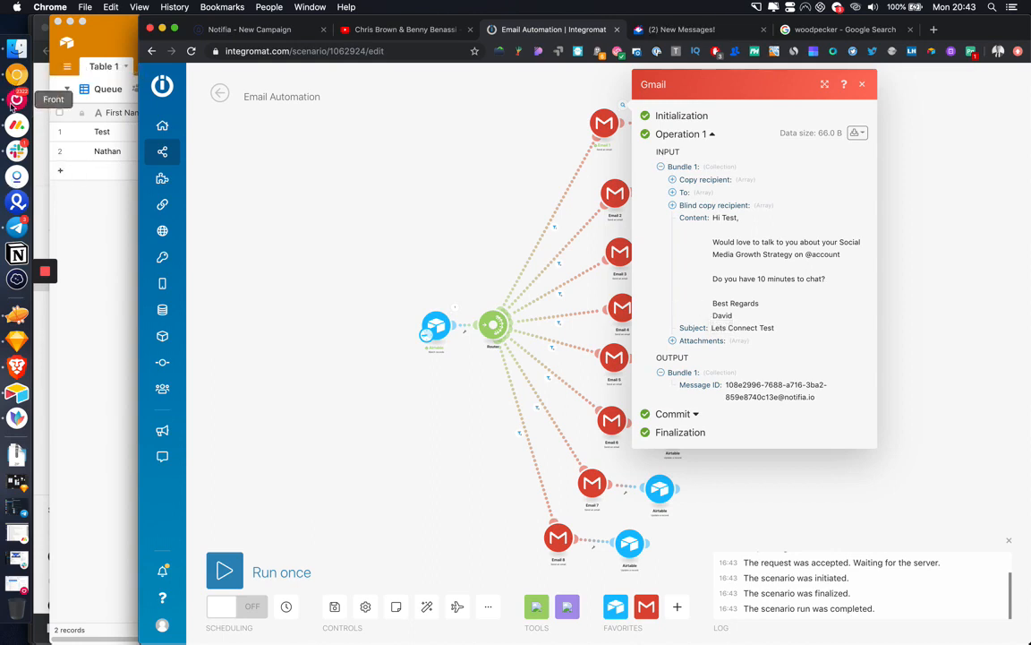
# Step: Check the Email 1 recipient in the To: array and briefly glance at the Front mail app
pyautogui.click(673, 192)
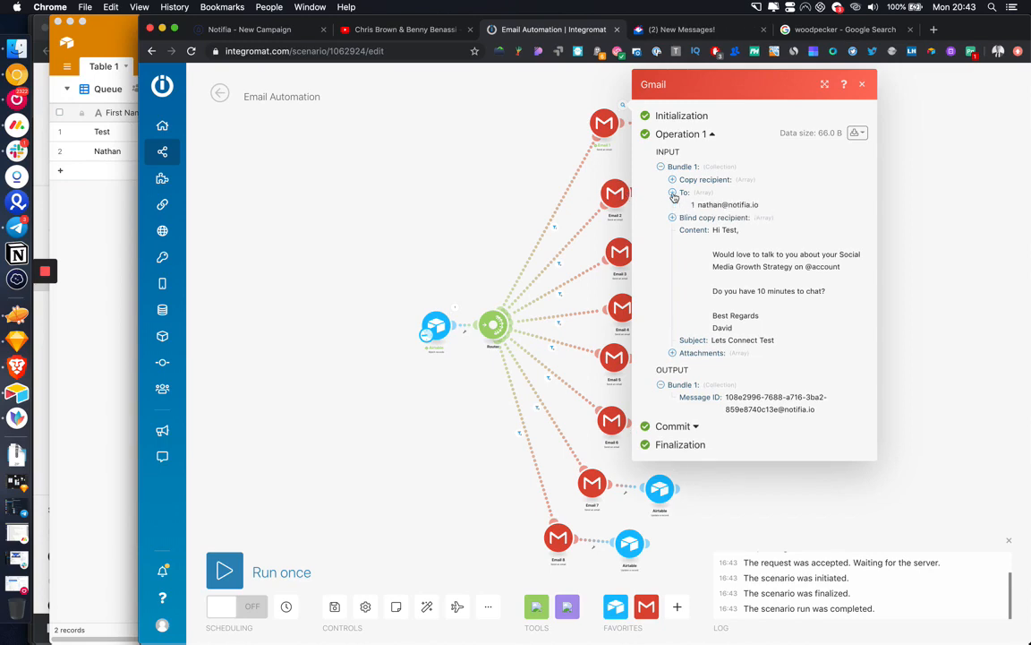
pyautogui.click(17, 113)
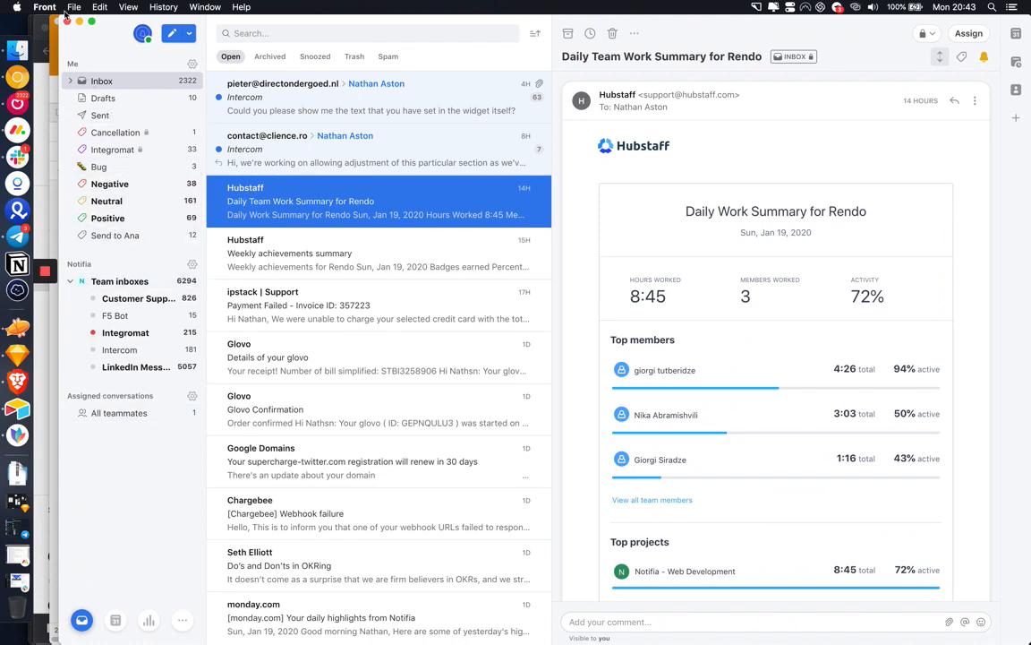
pyautogui.click(80, 22)
# Step: Open Gmail in a new Chrome tab
pyautogui.click(936, 32)
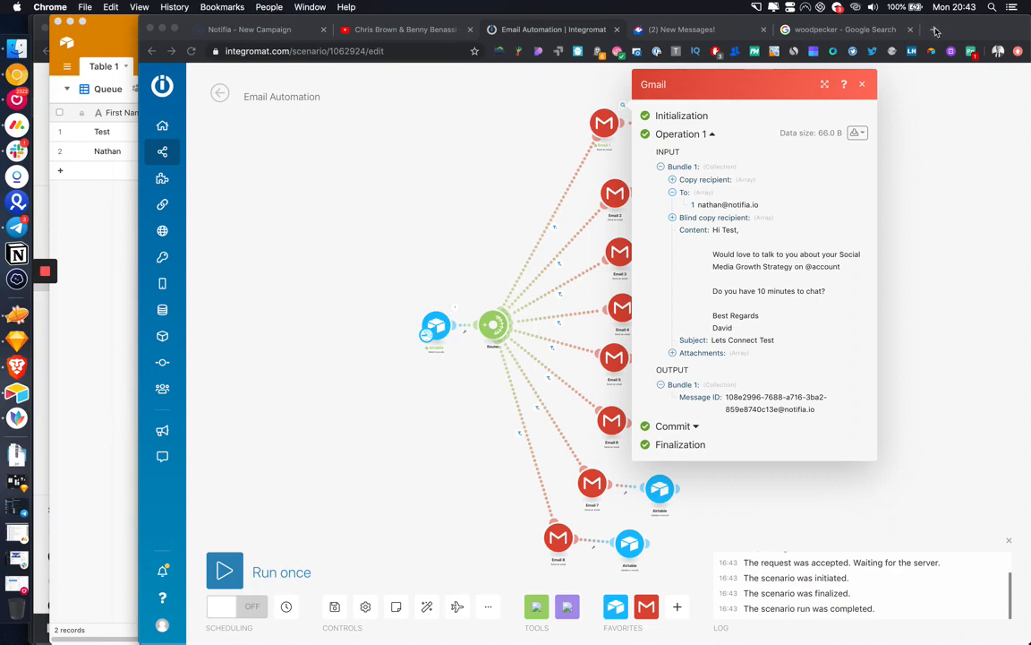
pyautogui.press('super+t')
pyautogui.write('gmail')
pyautogui.press('Return')
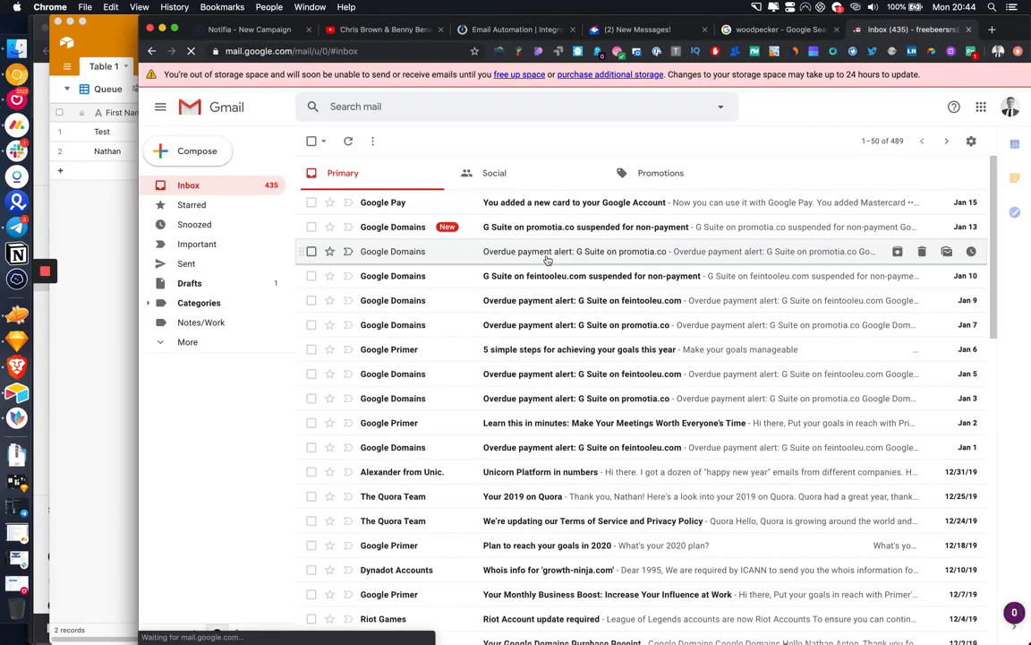
# Step: Switch to the second Google account and open the Lets Connect Test email
pyautogui.click(1009, 108)
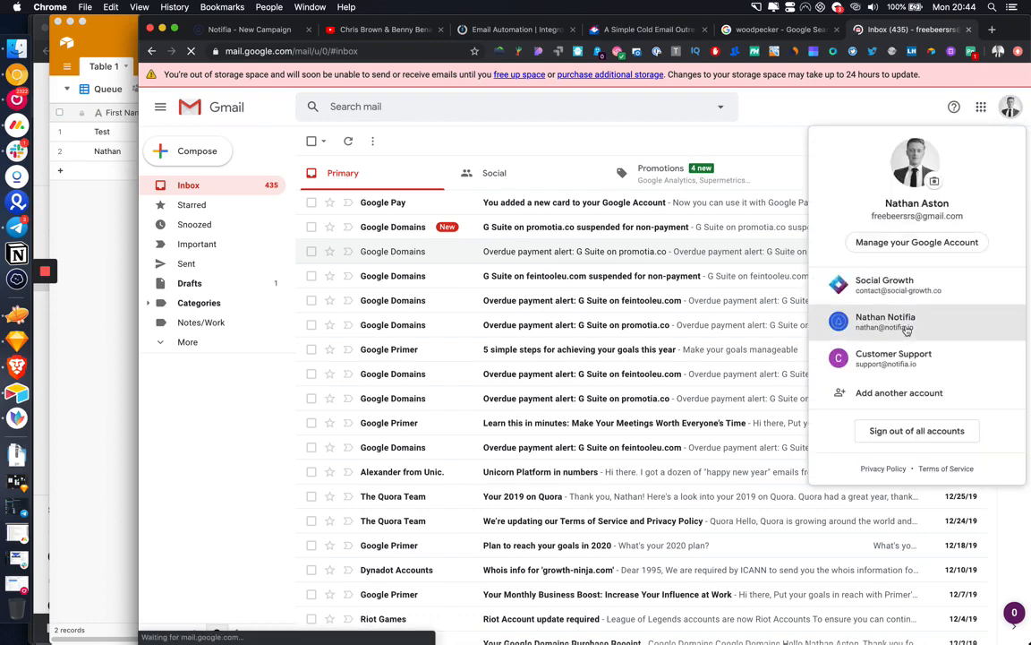
pyautogui.click(904, 328)
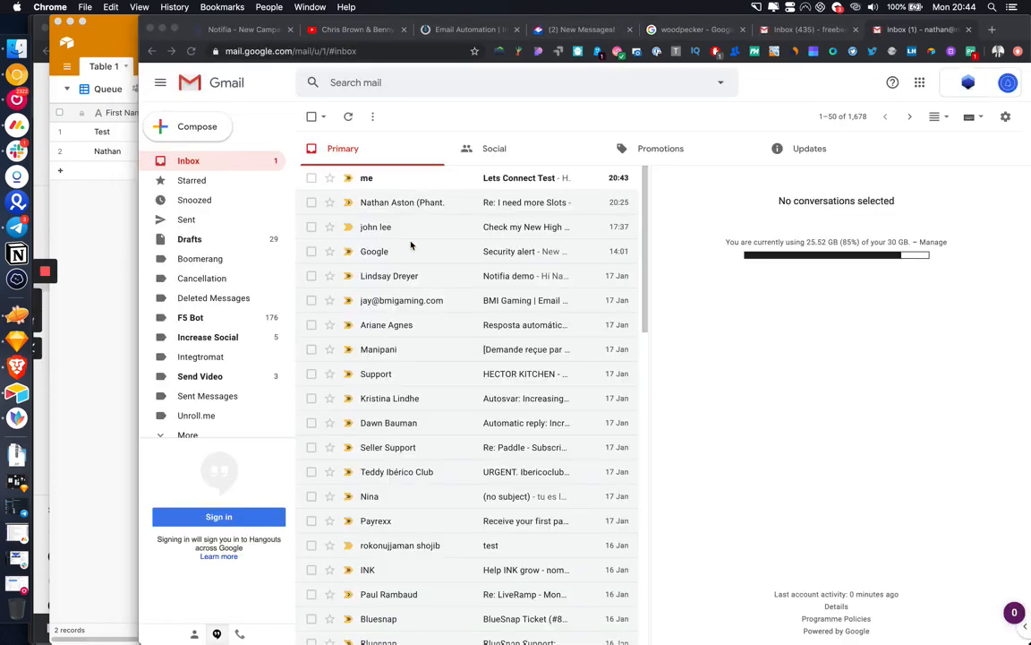
pyautogui.click(498, 179)
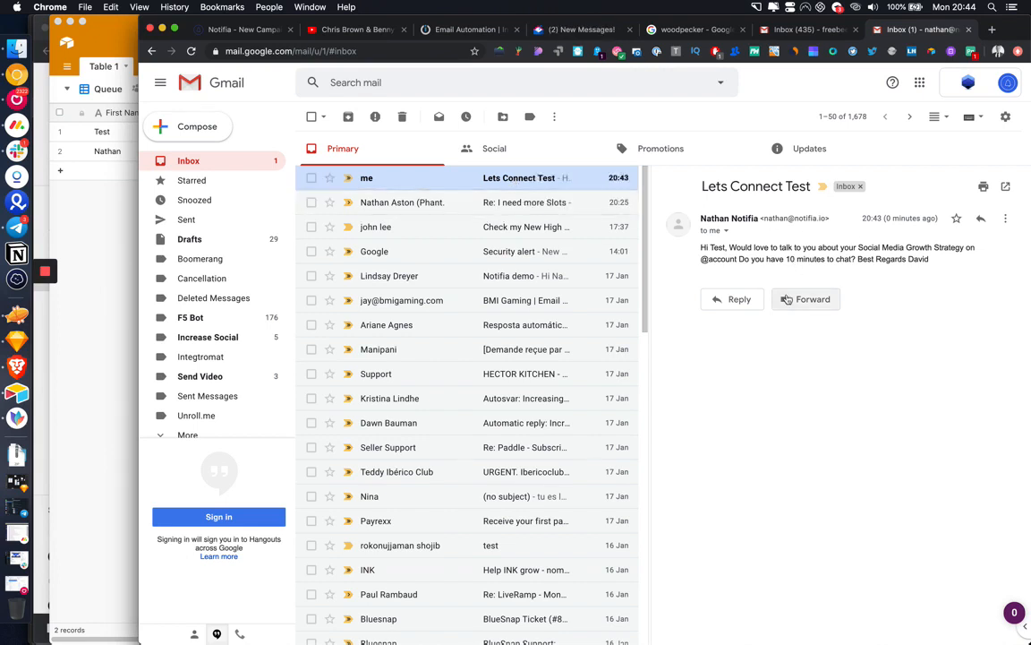
# Step: Check the sender and recipient details, mark the email important, and select its closing text
pyautogui.click(727, 231)
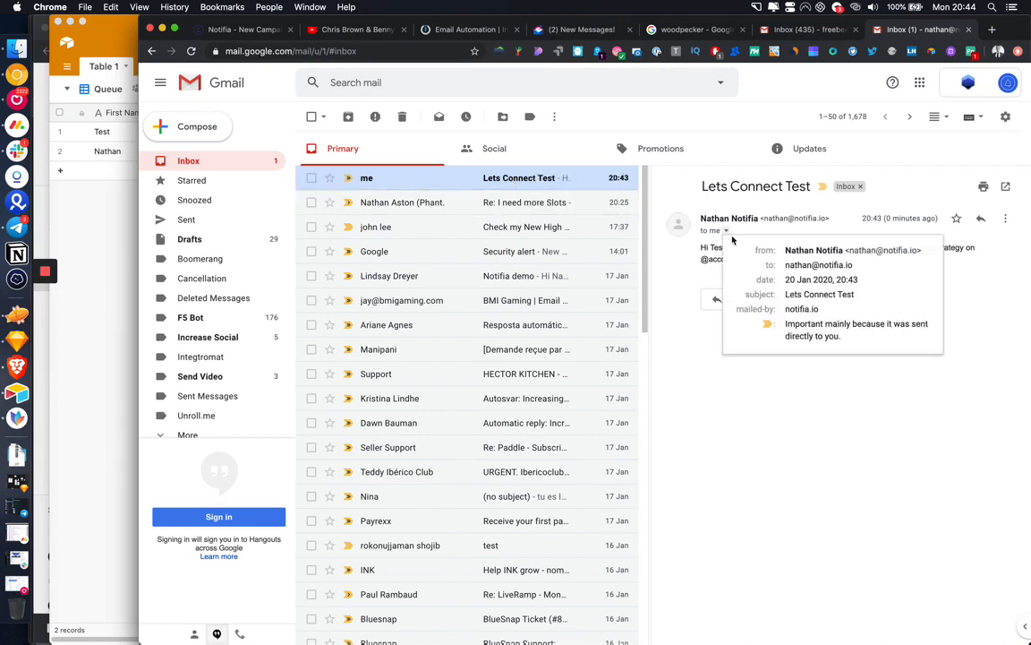
pyautogui.click(799, 402)
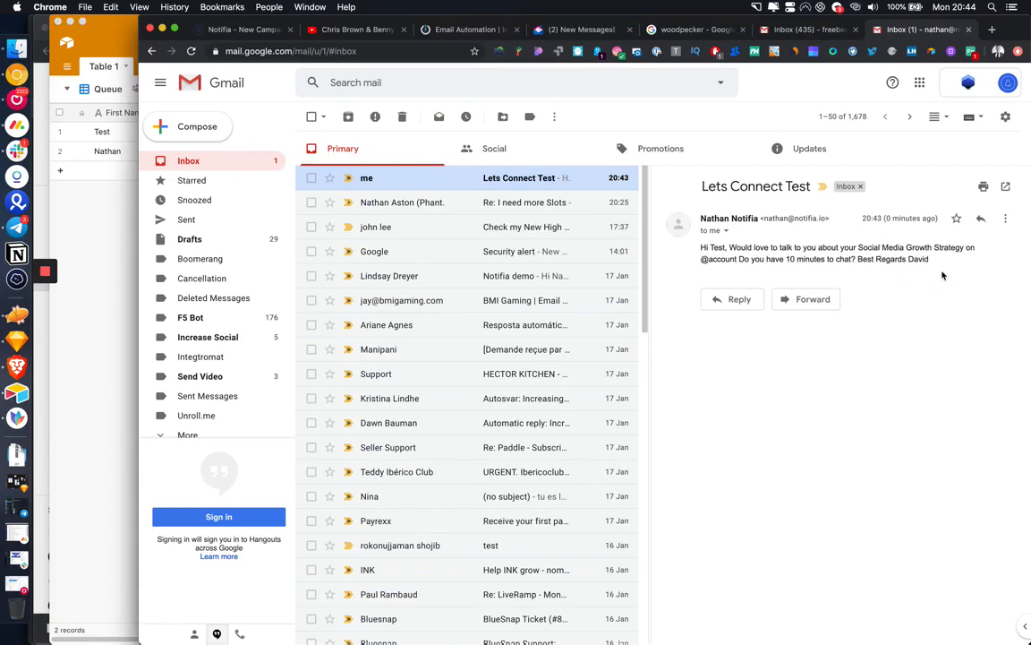
pyautogui.click(823, 191)
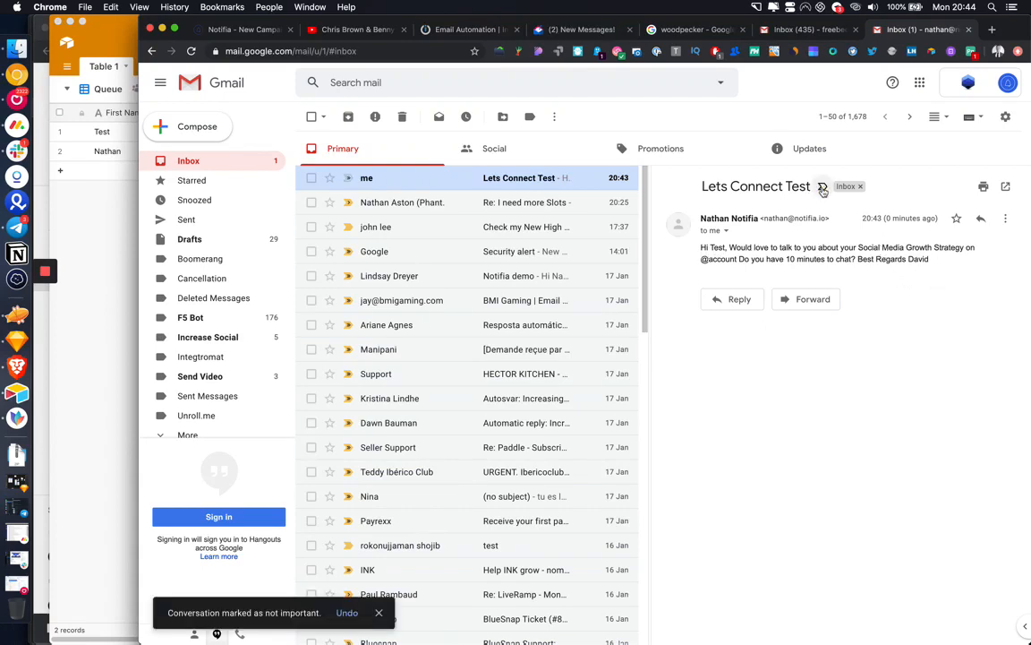
pyautogui.click(727, 231)
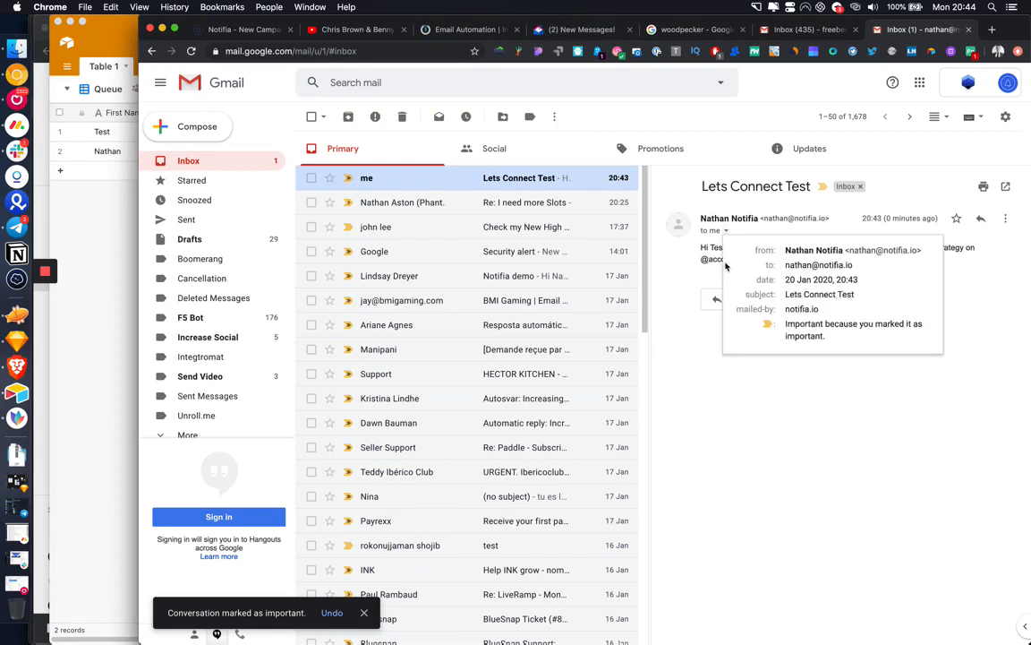
pyautogui.click(716, 260)
pyautogui.moveTo(933, 259); pyautogui.dragTo(717, 260)
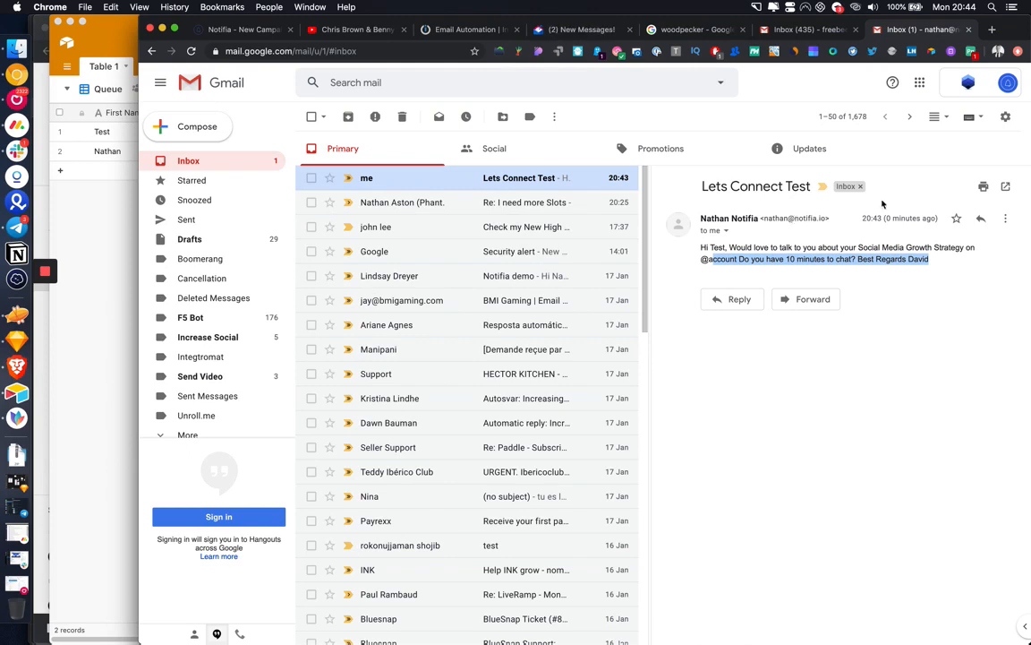
pyautogui.click(86, 270)
pyautogui.hscroll(3, 405, 144)
pyautogui.hscroll(5, 405, 145)
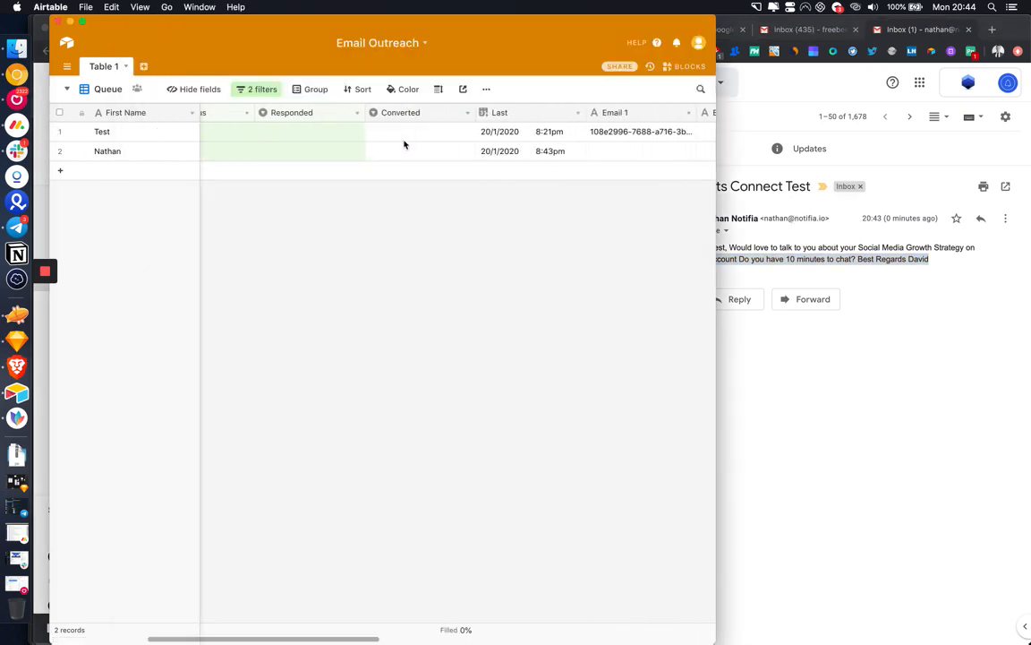
pyautogui.click(448, 133)
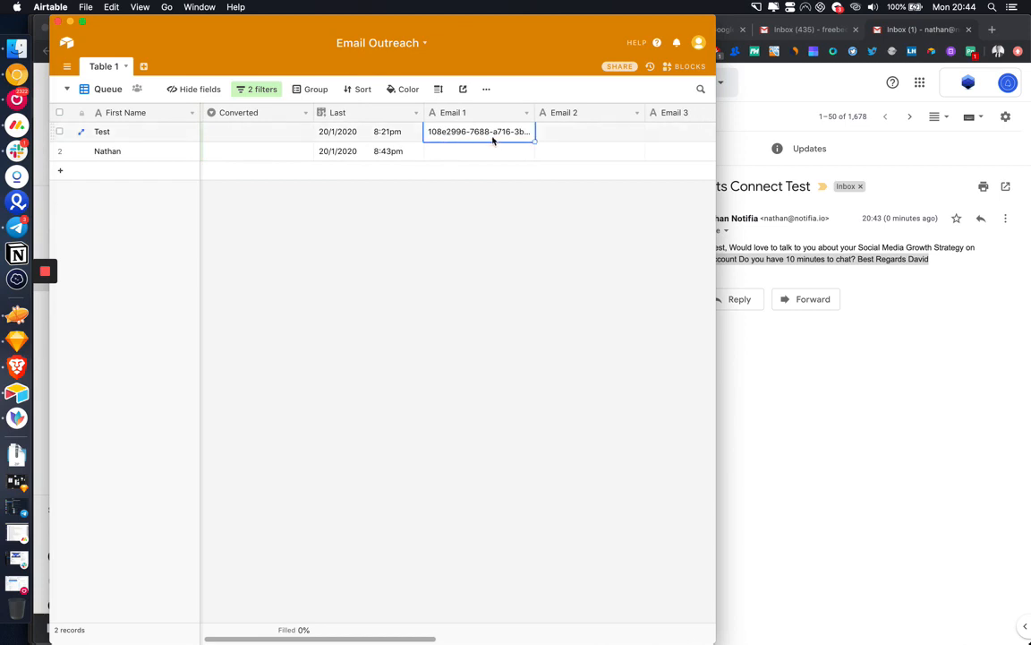
pyautogui.hscroll(-5, 495, 143)
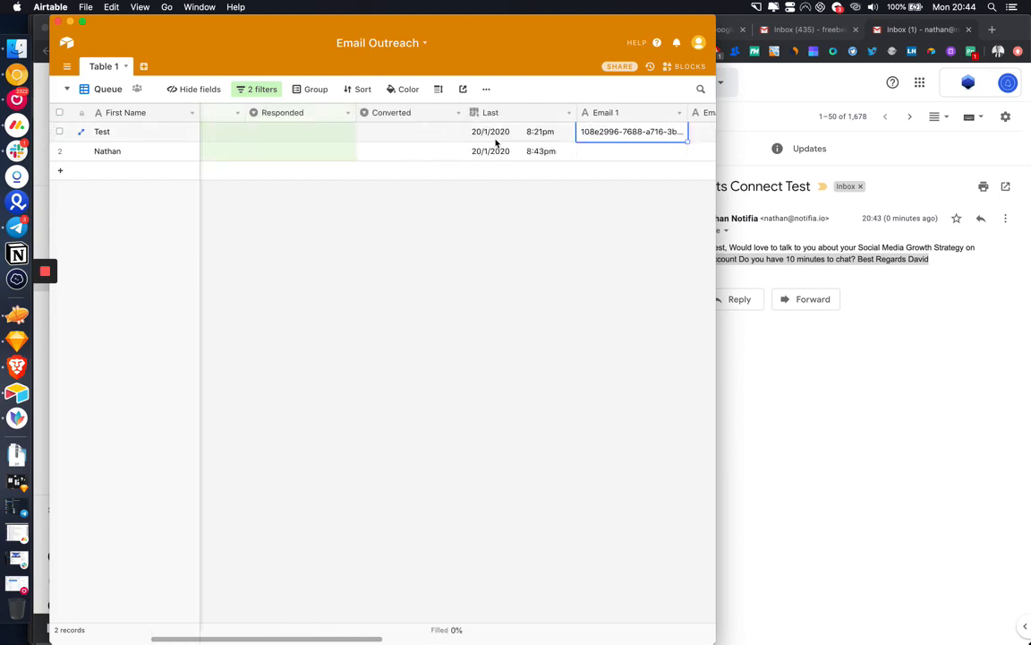
pyautogui.hscroll(3, 496, 142)
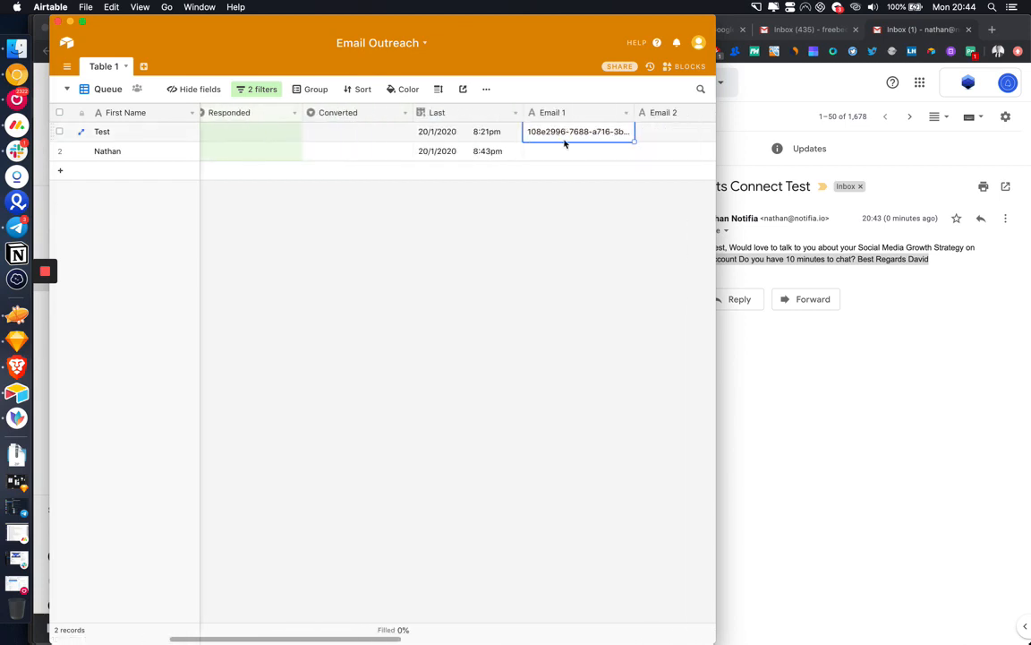
pyautogui.hscroll(2, 566, 135)
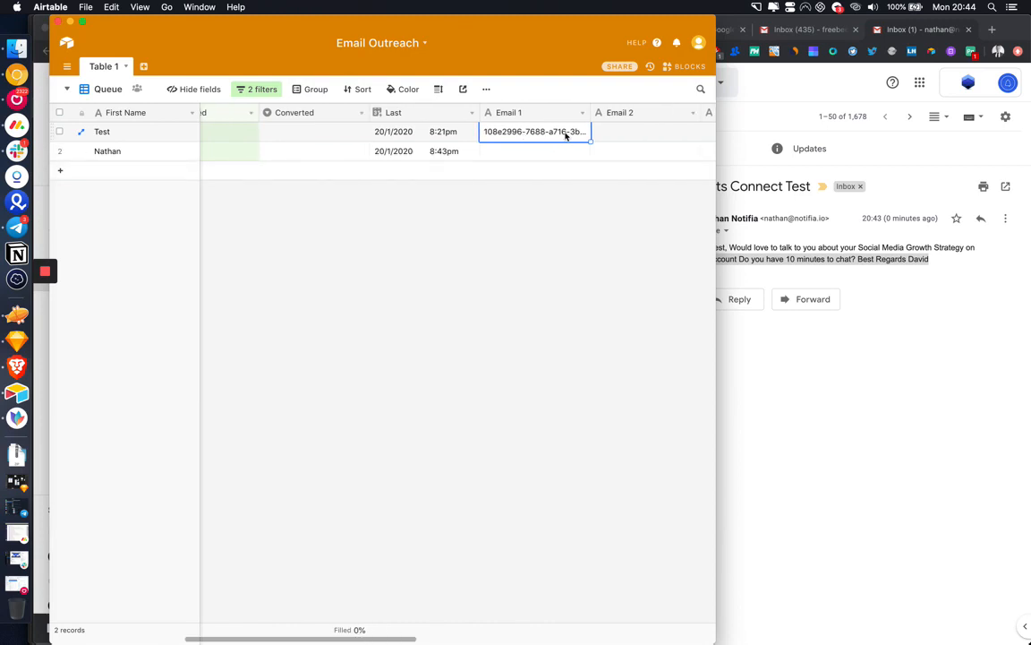
pyautogui.click(784, 138)
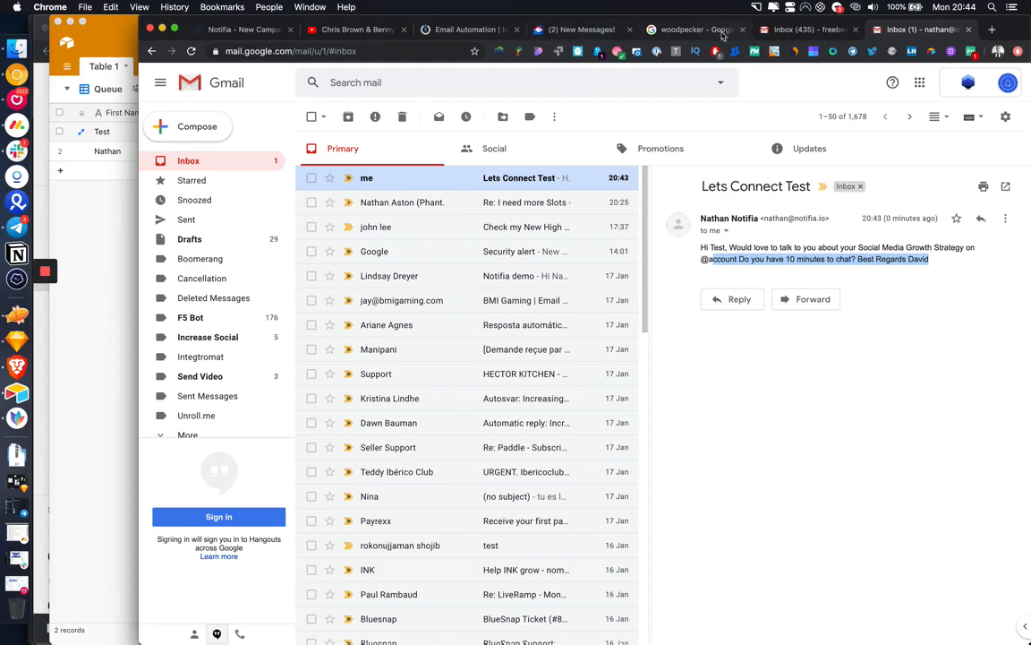
# Step: In the Email Automation scenario, review the filters on the Email 1 and Email 2 routes
pyautogui.click(465, 28)
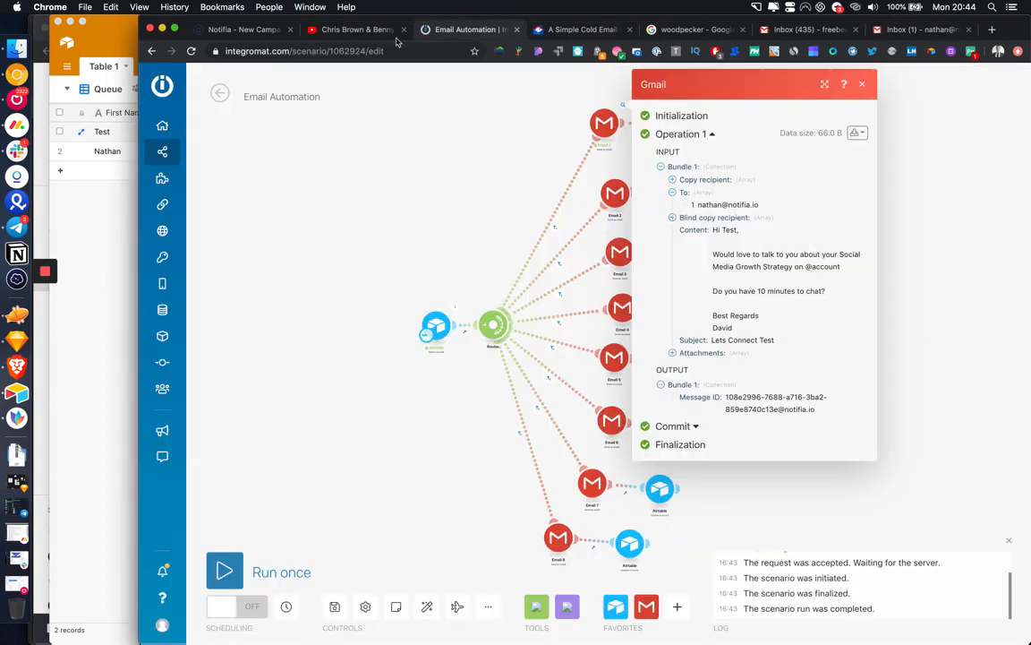
pyautogui.click(483, 231)
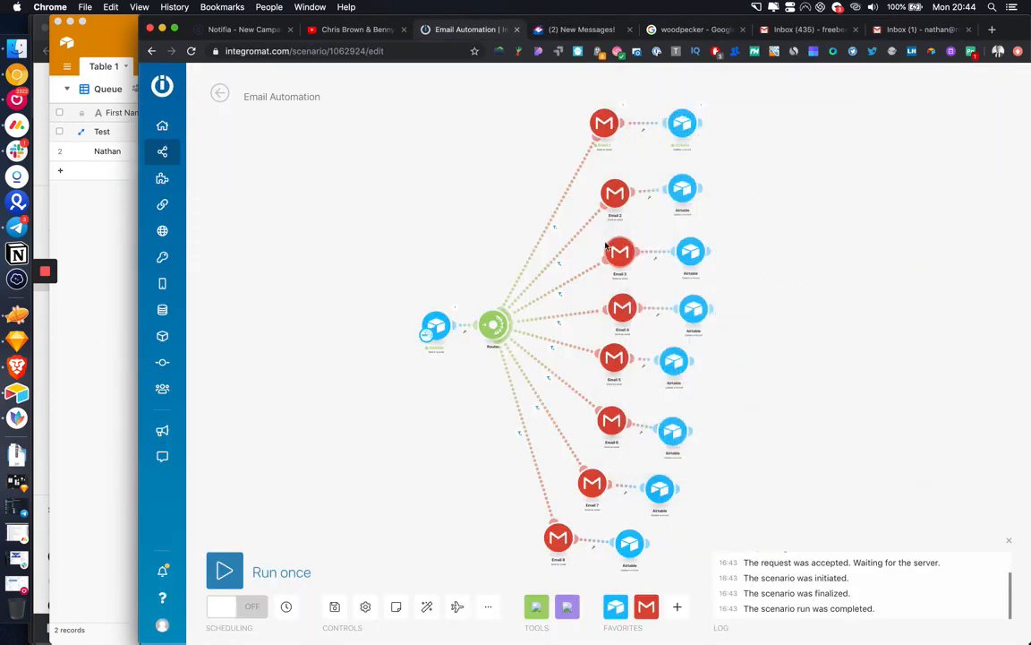
pyautogui.click(550, 223)
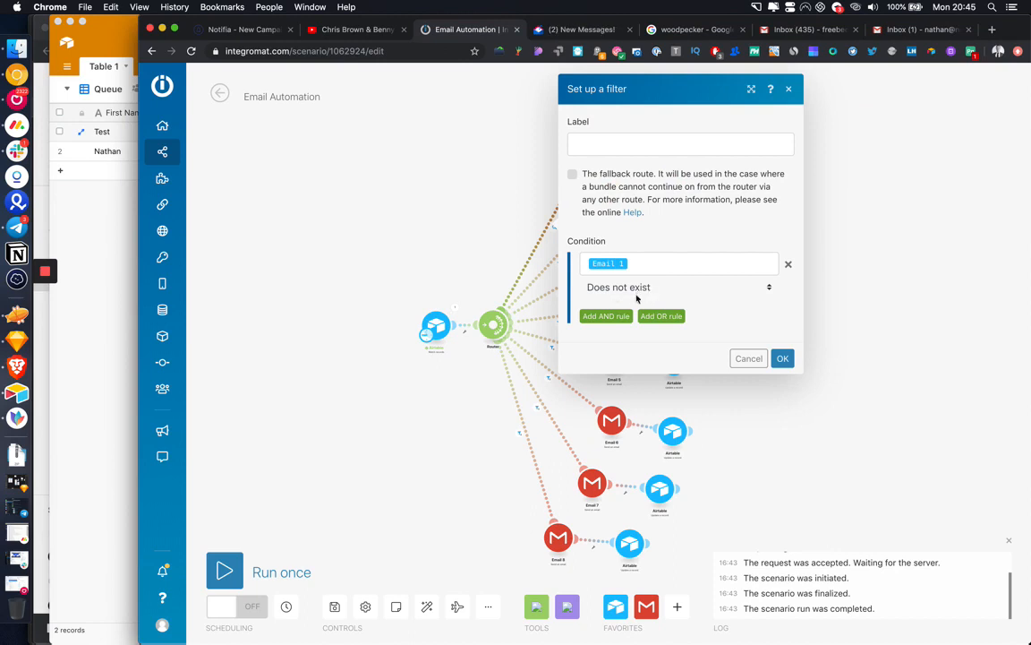
pyautogui.click(490, 221)
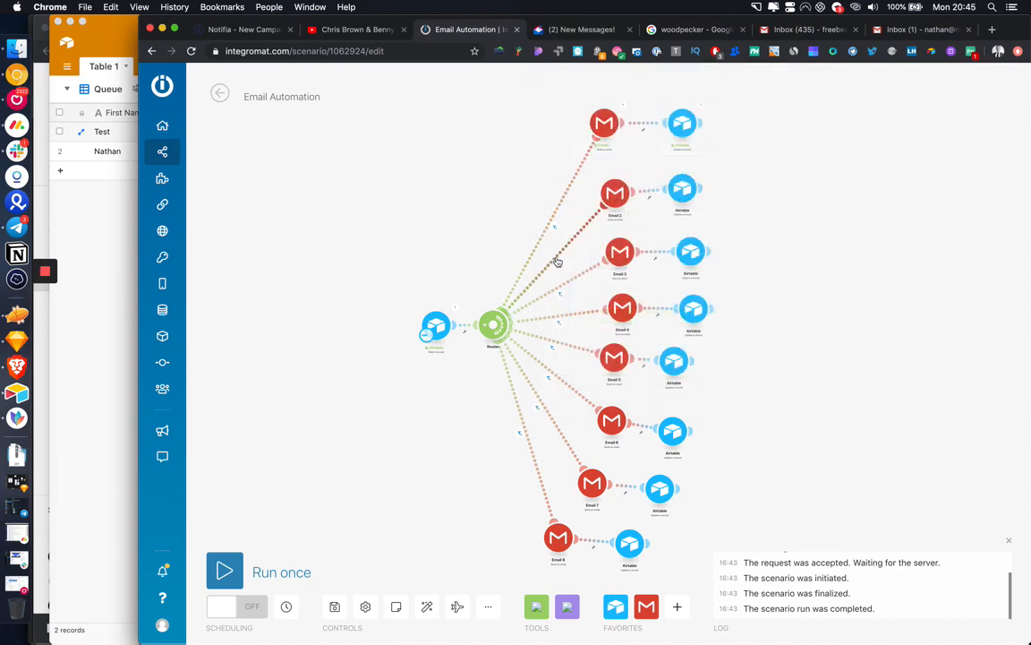
pyautogui.click(556, 259)
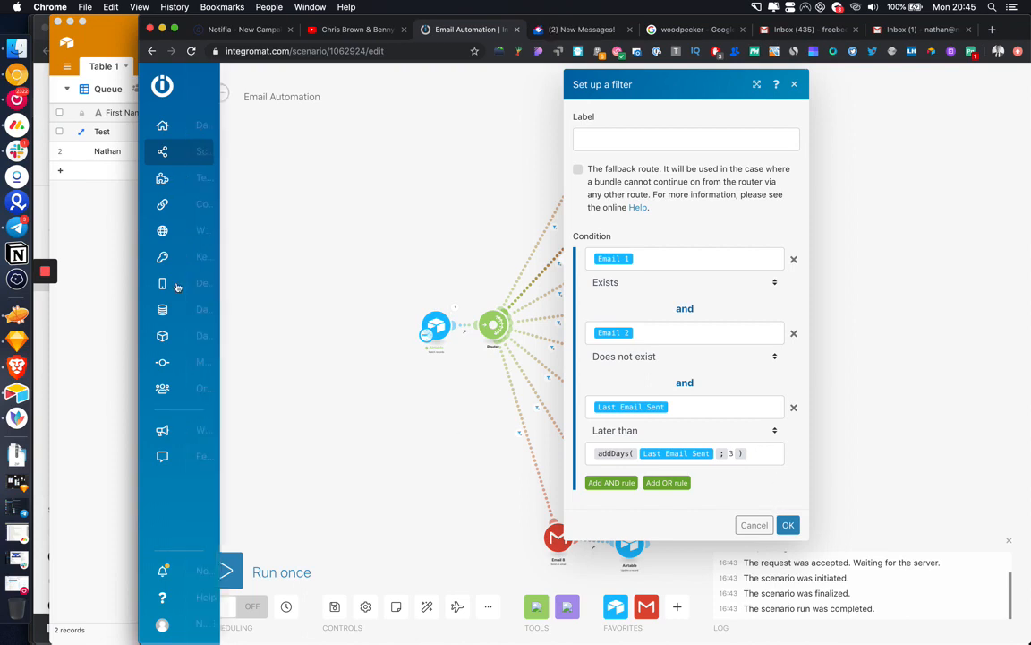
# Step: Bring the Airtable Email Outreach table forward and scroll right through its fields
pyautogui.click(109, 294)
pyautogui.hscroll(4, 486, 202)
pyautogui.hscroll(4, 595, 192)
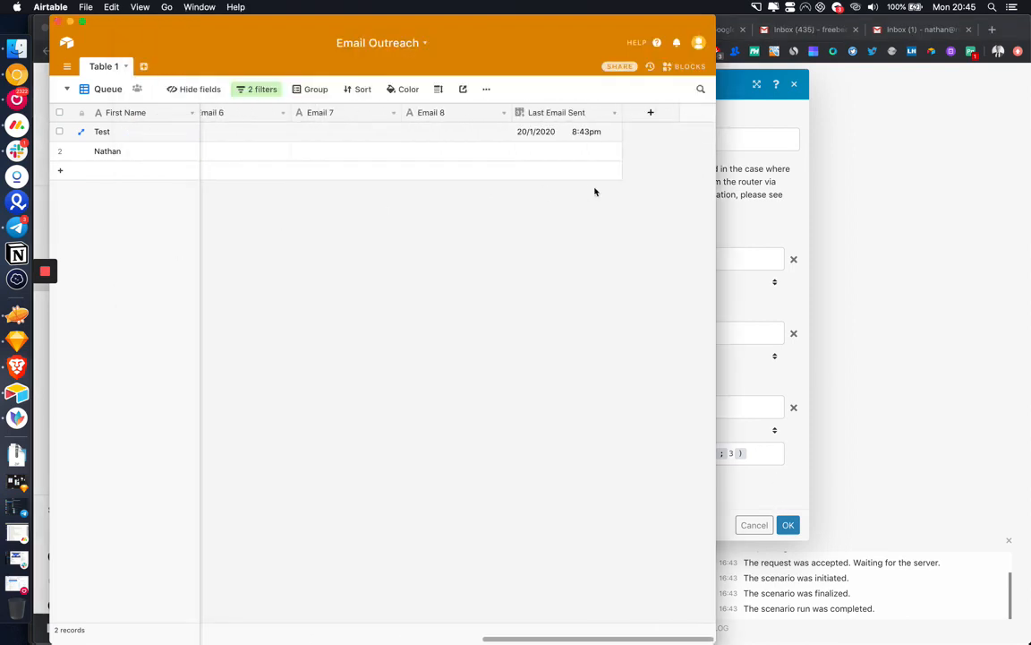
# Step: Compare the Test row's Last Email Sent with the current date, then cancel the route filter in Integromat
pyautogui.click(551, 132)
pyautogui.click(955, 7)
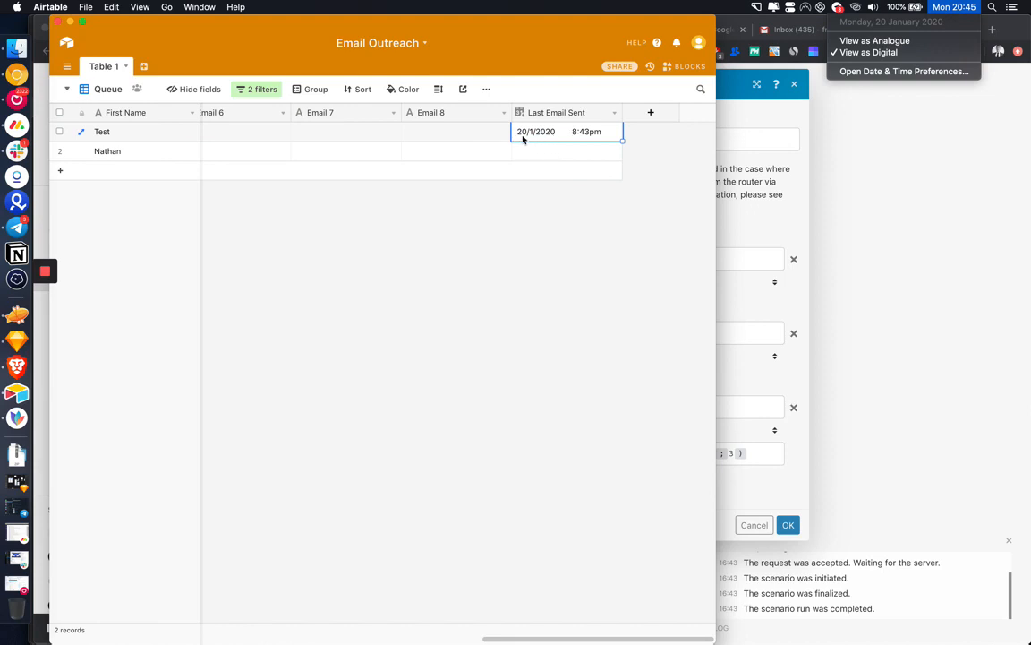
pyautogui.click(486, 200)
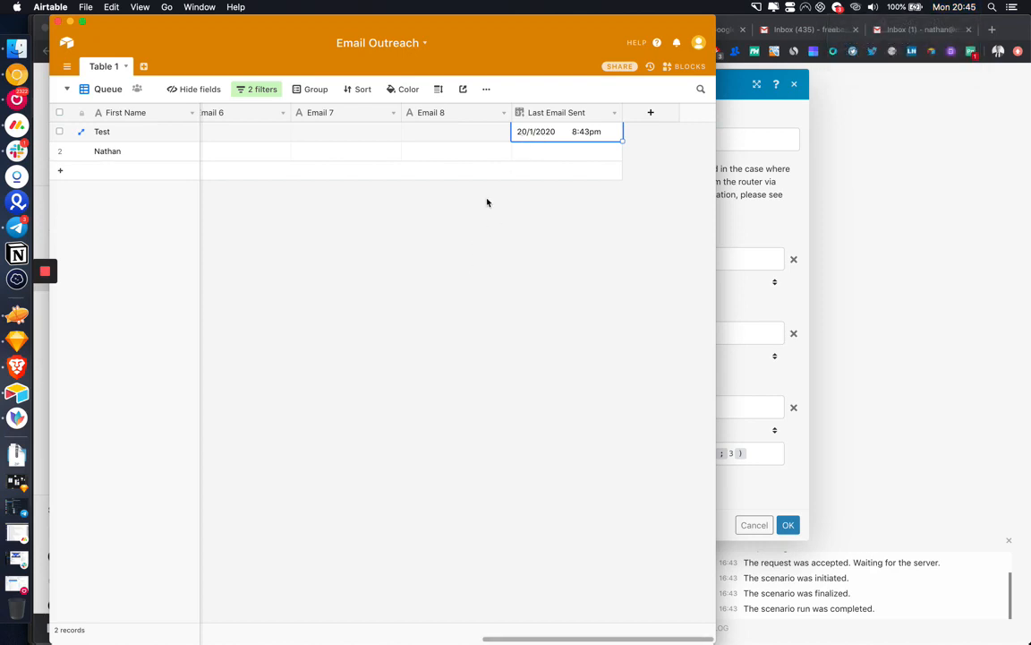
pyautogui.hscroll(-10, 486, 201)
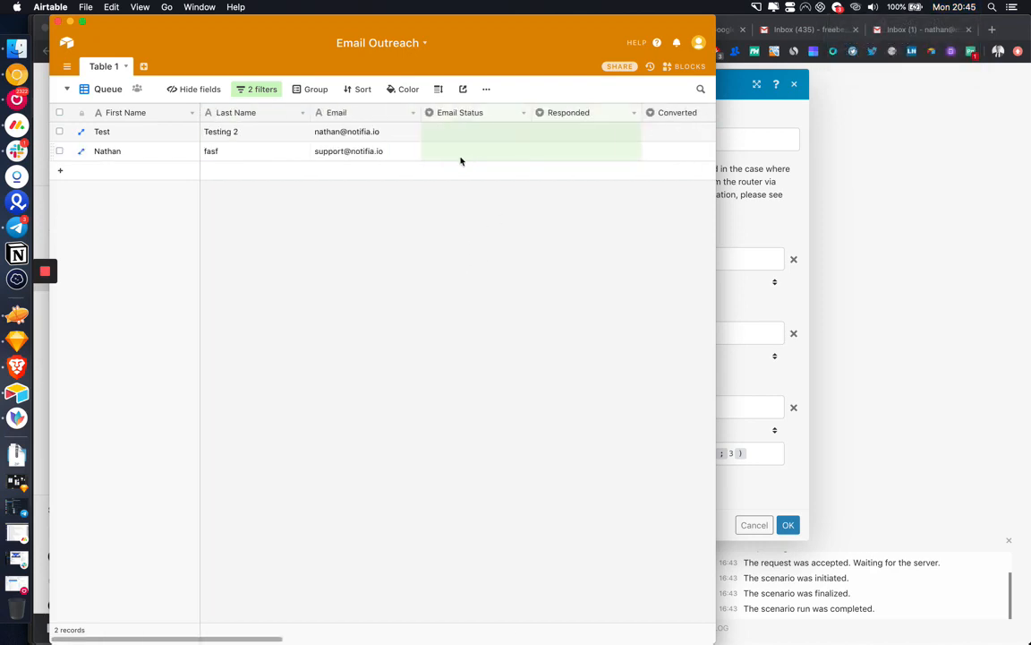
pyautogui.click(809, 230)
pyautogui.click(761, 523)
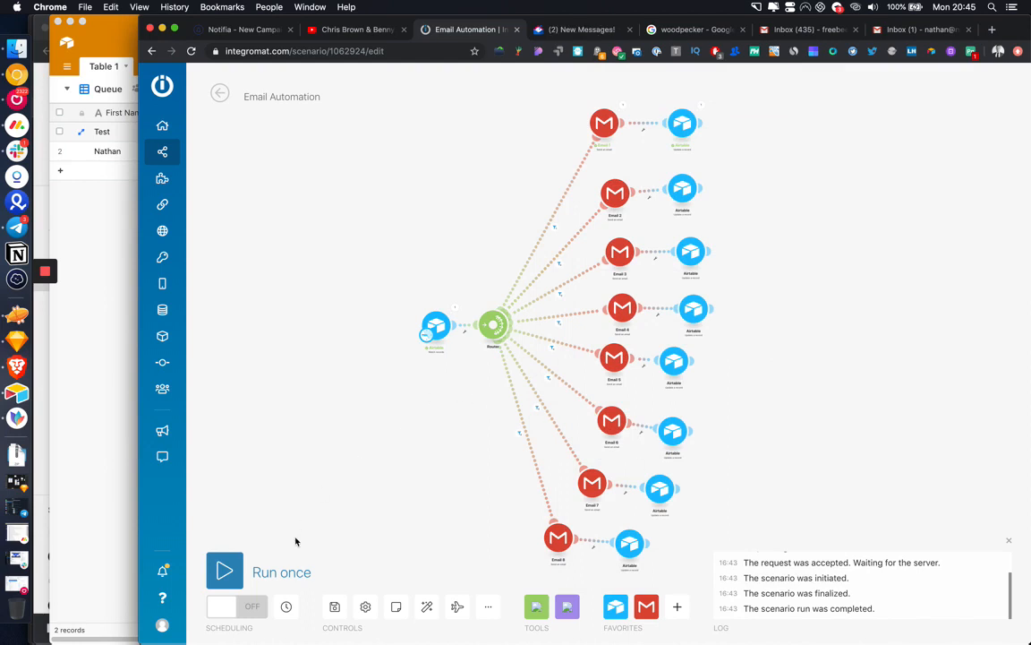
# Step: Run the scenario once and check both Airtable records' Email 1 message IDs
pyautogui.click(281, 572)
pyautogui.moveTo(452, 442); pyautogui.dragTo(385, 433)
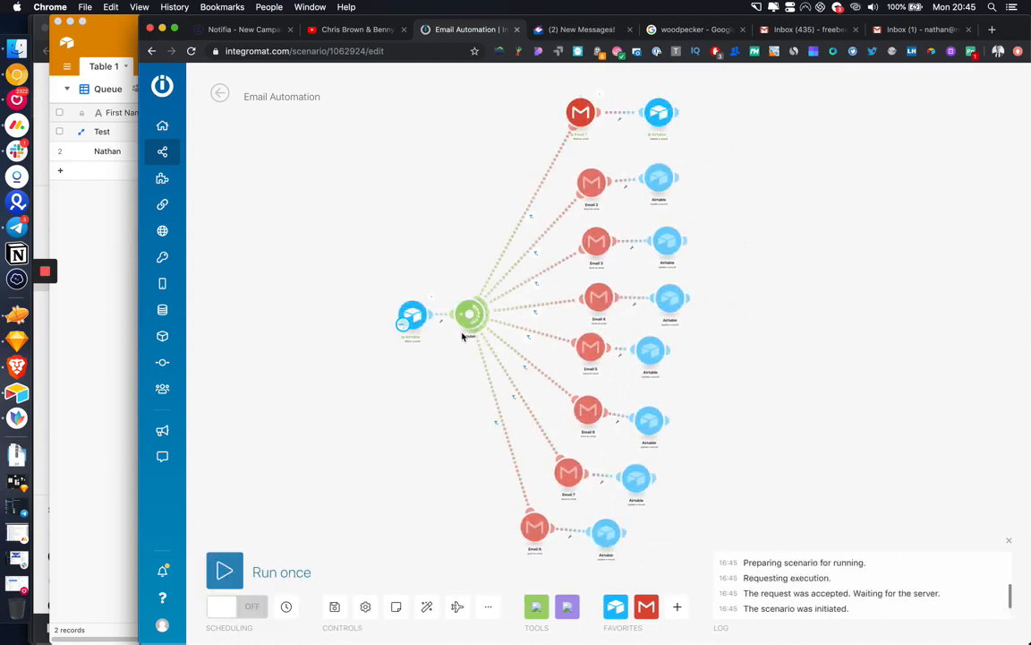
pyautogui.click(101, 237)
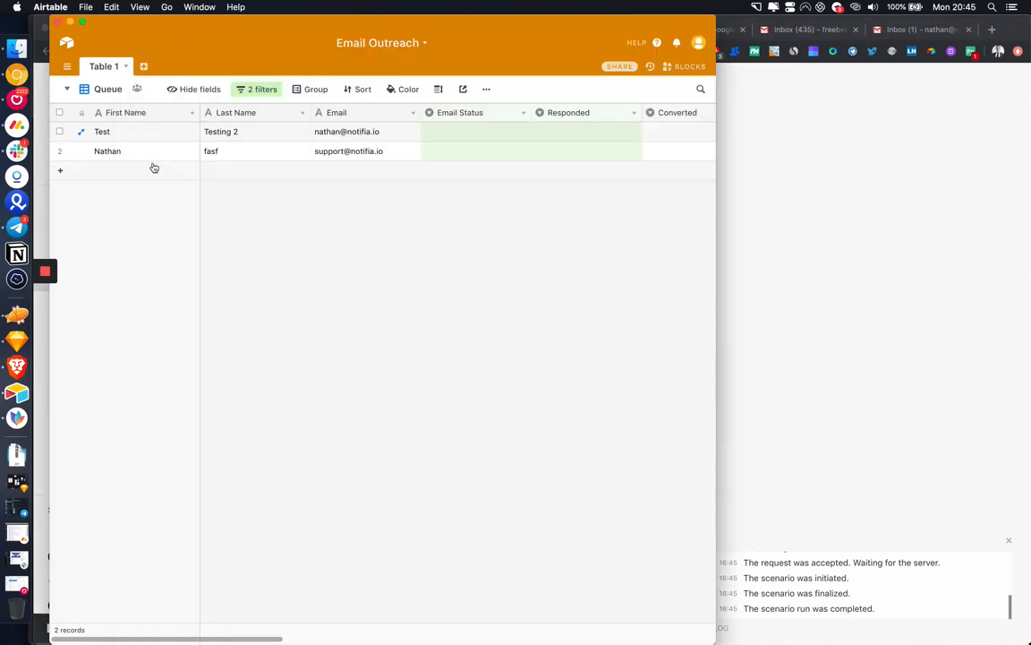
pyautogui.hscroll(10, 351, 161)
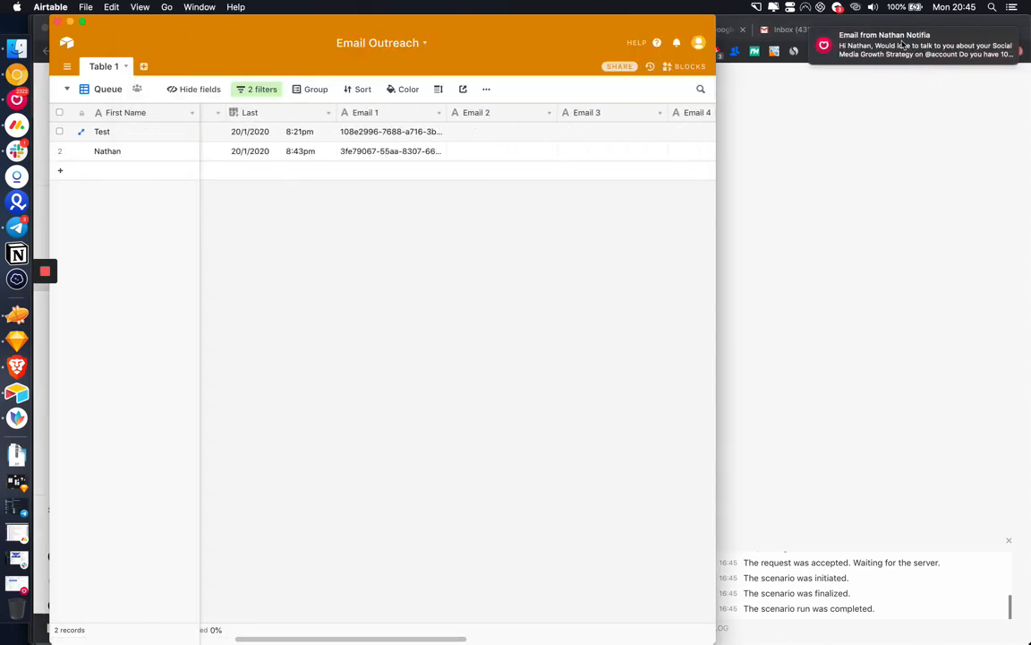
pyautogui.click(379, 154)
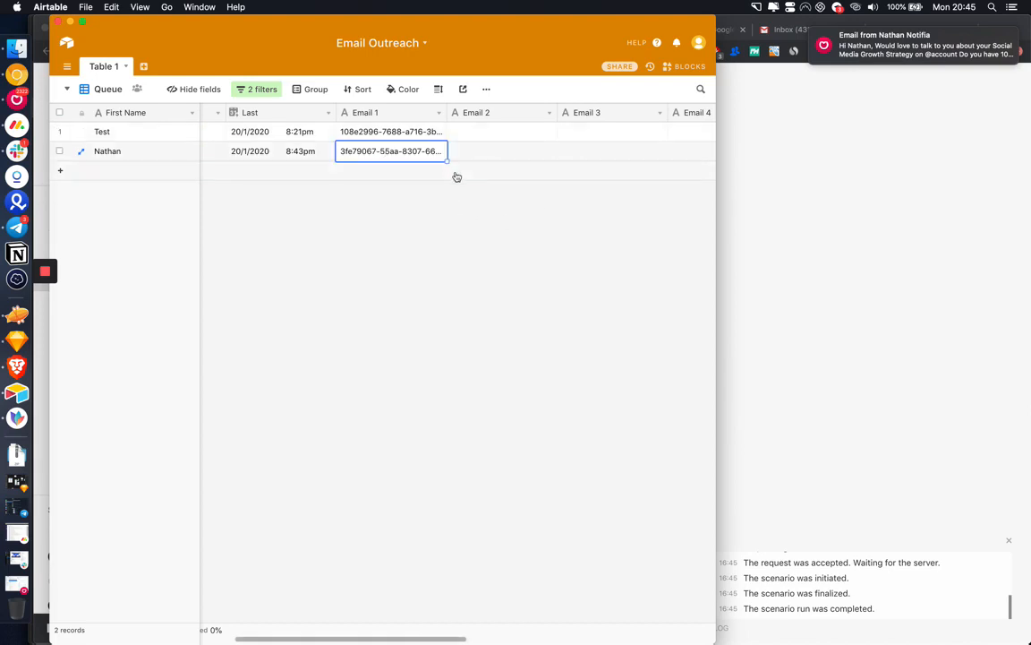
# Step: Save the Integromat scenario, then scroll back through the Airtable table
pyautogui.click(803, 319)
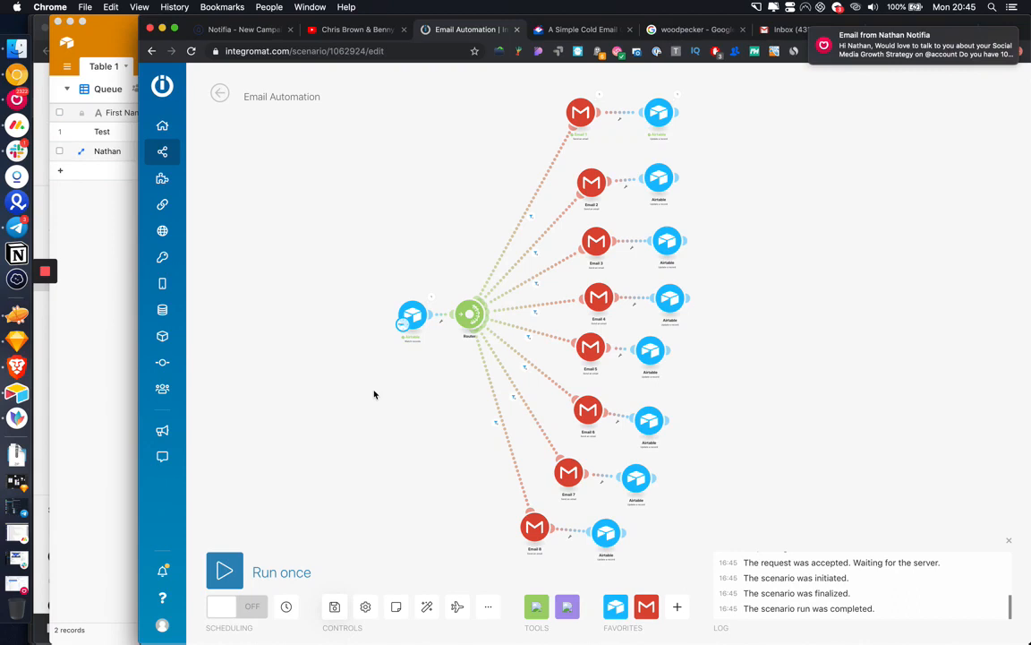
pyautogui.moveTo(432, 424); pyautogui.dragTo(403, 424)
pyautogui.press('super+s')
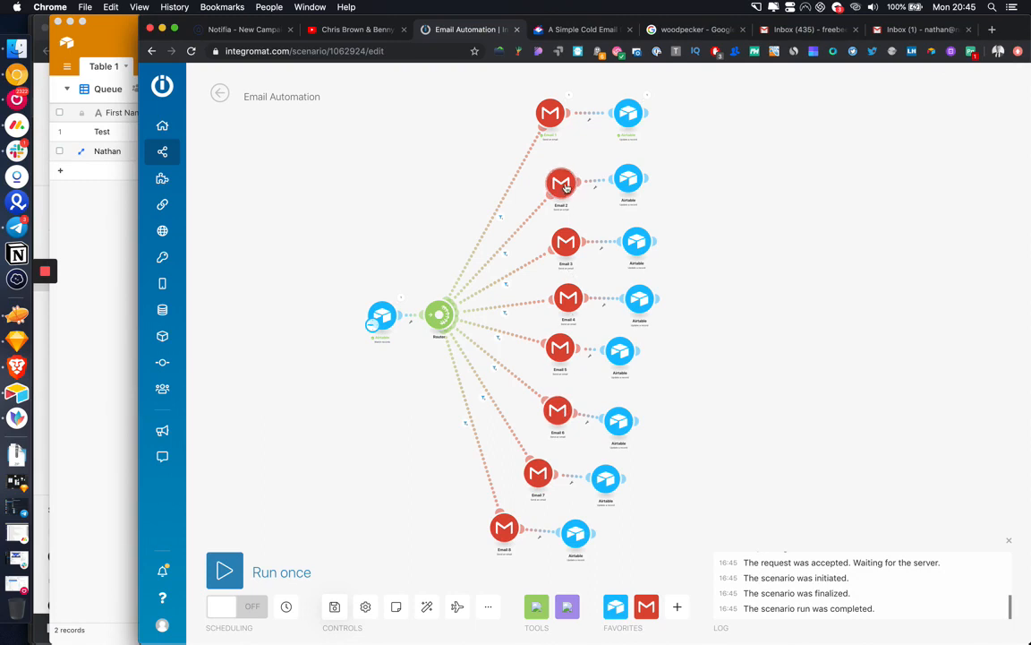
pyautogui.click(90, 226)
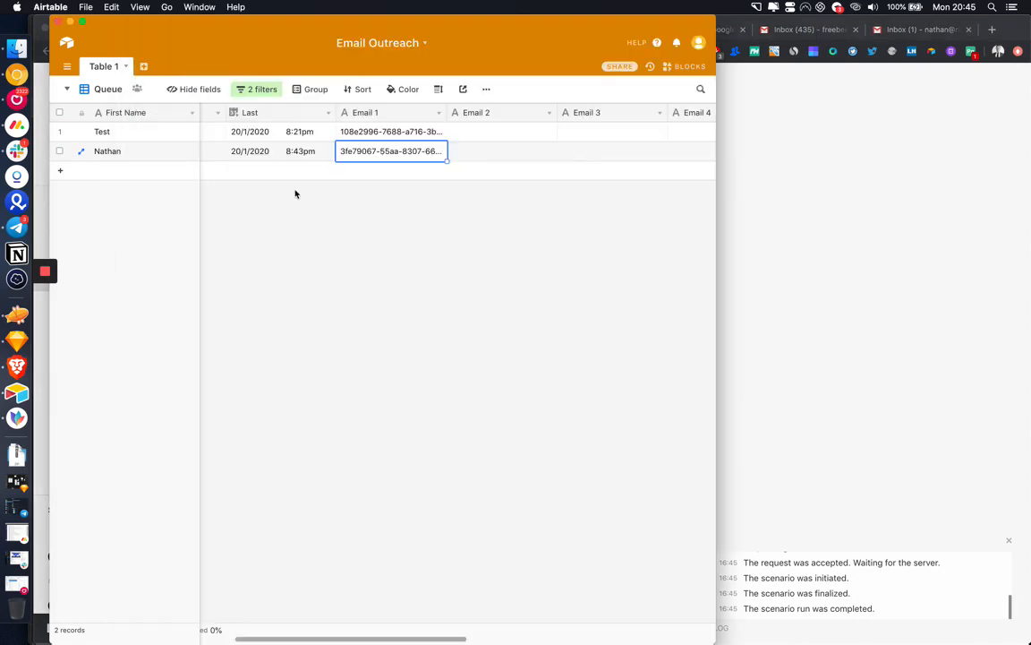
pyautogui.hscroll(-10, 405, 207)
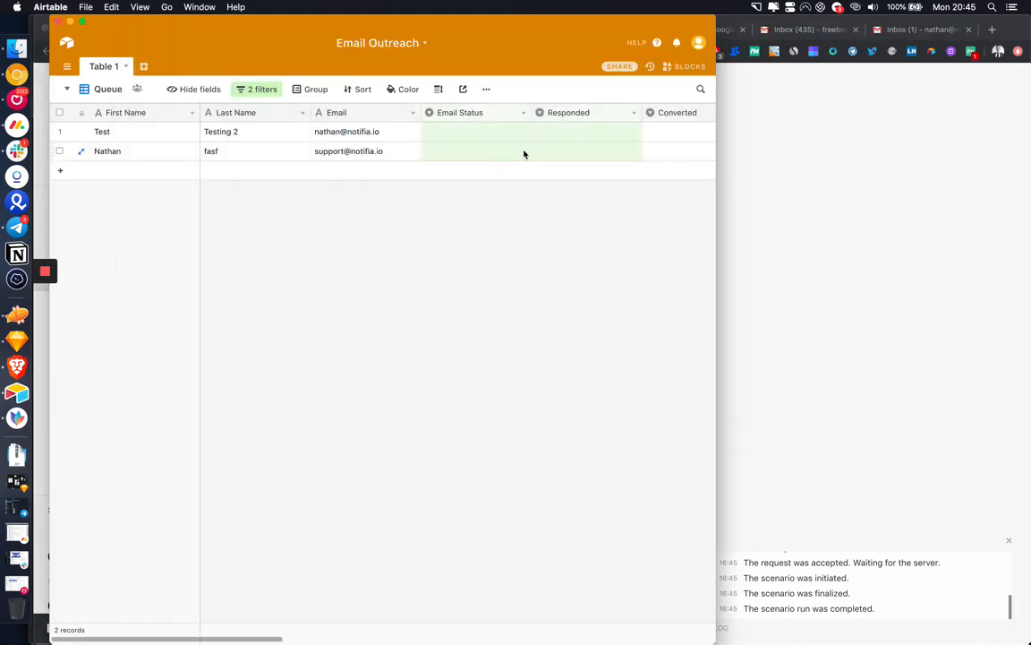
pyautogui.hscroll(3, 525, 154)
pyautogui.hscroll(-2, 525, 154)
pyautogui.hscroll(4, 362, 117)
pyautogui.hscroll(-4, 363, 117)
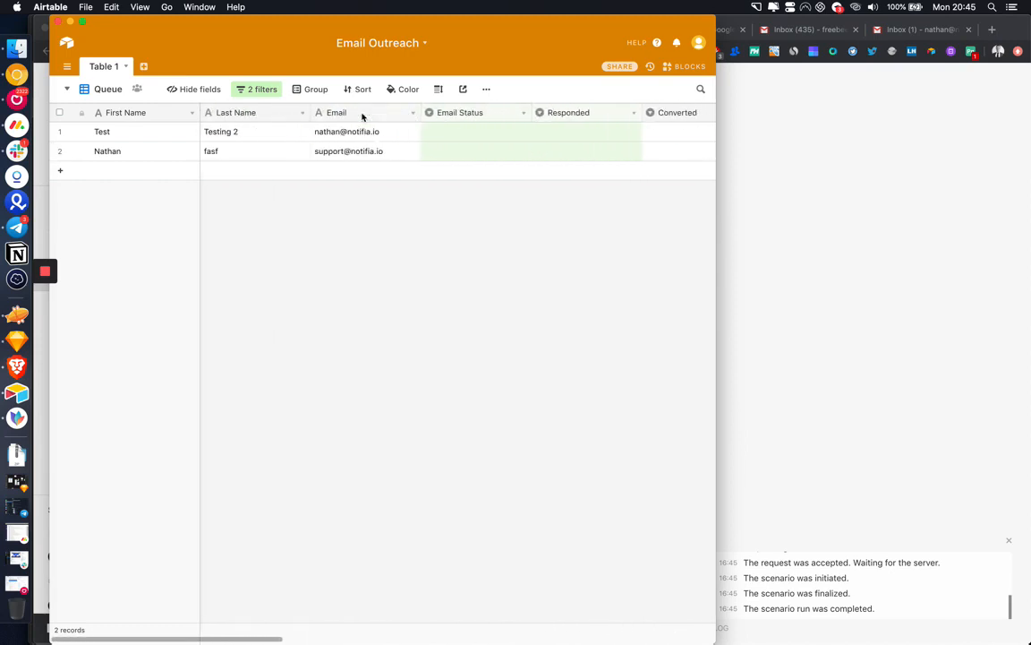
# Step: Insert a Social Media Profile field left of Email Status
pyautogui.rightClick(454, 114)
pyautogui.click(491, 217)
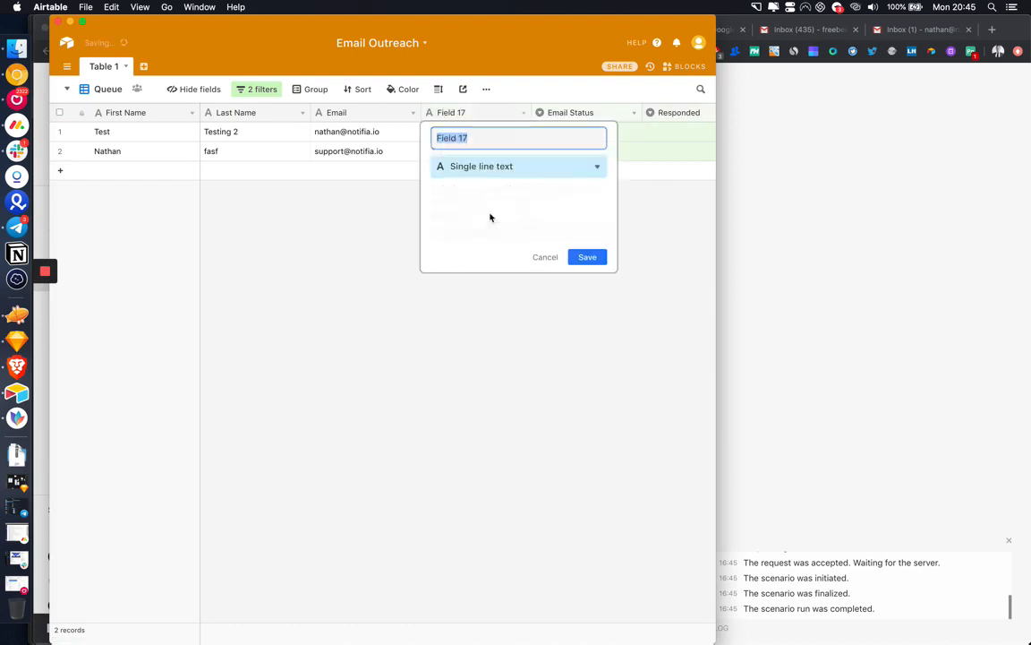
pyautogui.write('Social Media P')
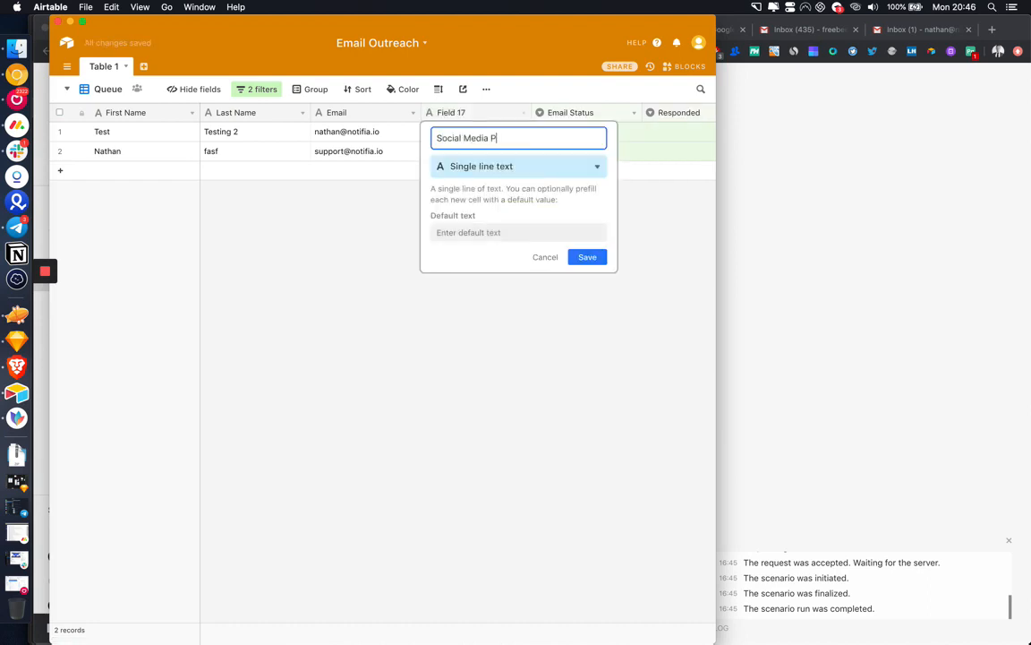
pyautogui.write('rofile')
pyautogui.press('Return')
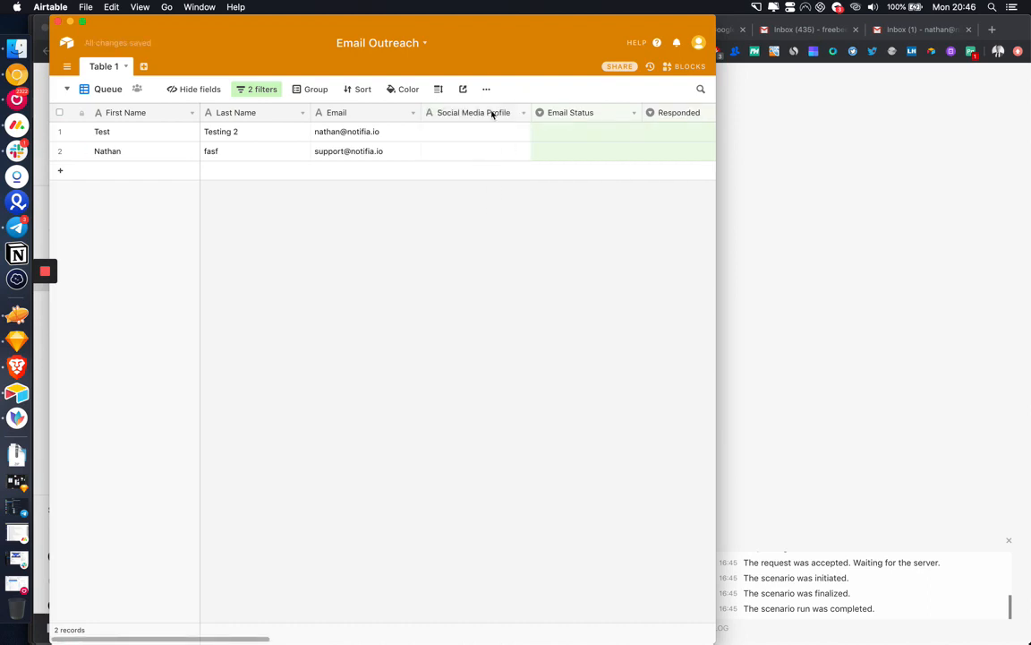
# Step: Insert a Follower Count field right of Social Media Profile and return to Integromat
pyautogui.rightClick(491, 113)
pyautogui.click(490, 244)
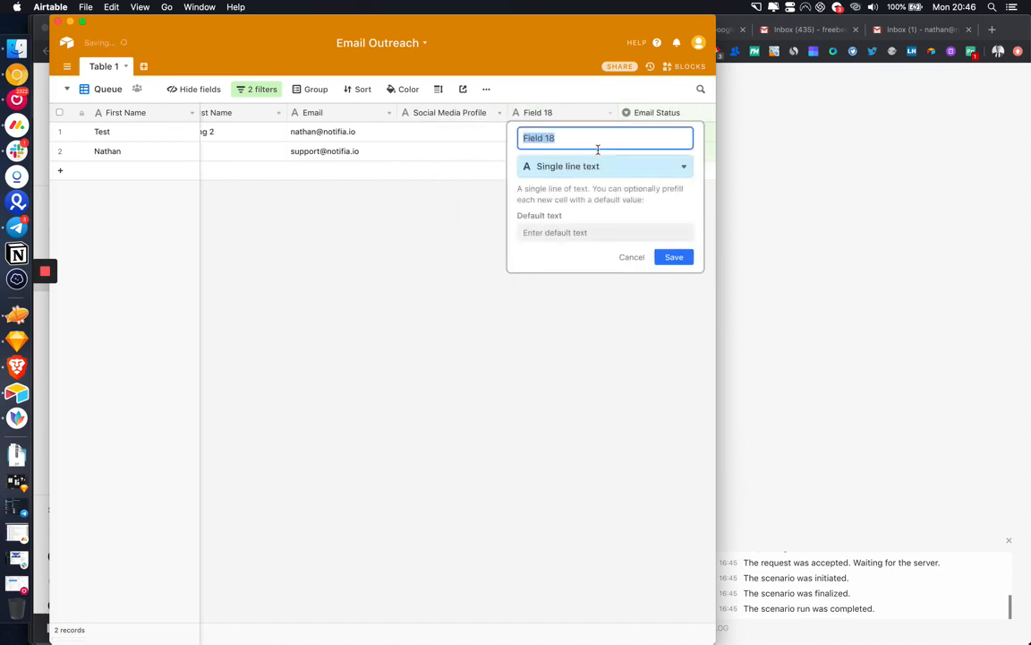
pyautogui.write('foll')
pyautogui.press('BackSpace')
pyautogui.write('Follower ')
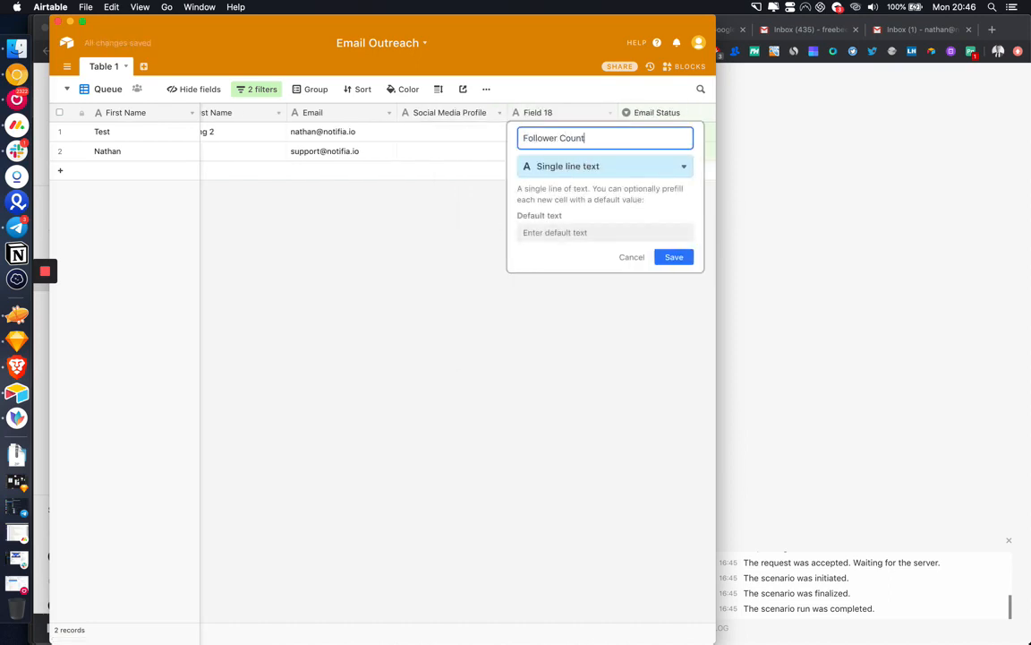
pyautogui.write('Count')
pyautogui.press('Return')
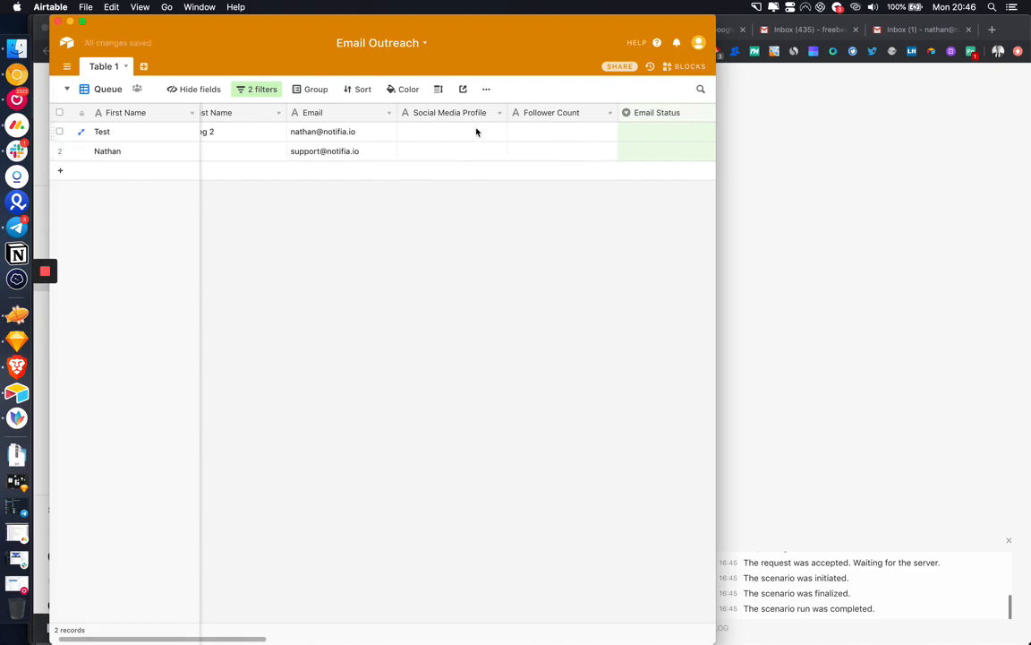
pyautogui.click(789, 218)
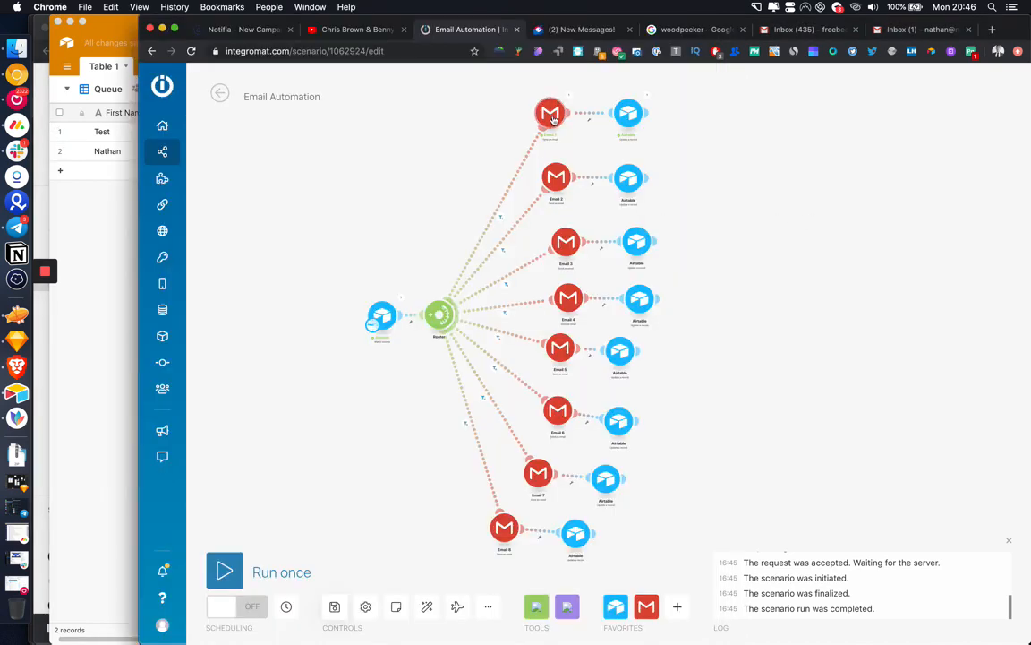
# Step: Save the scenario and review the Email 1 message content
pyautogui.click(334, 607)
pyautogui.click(548, 111)
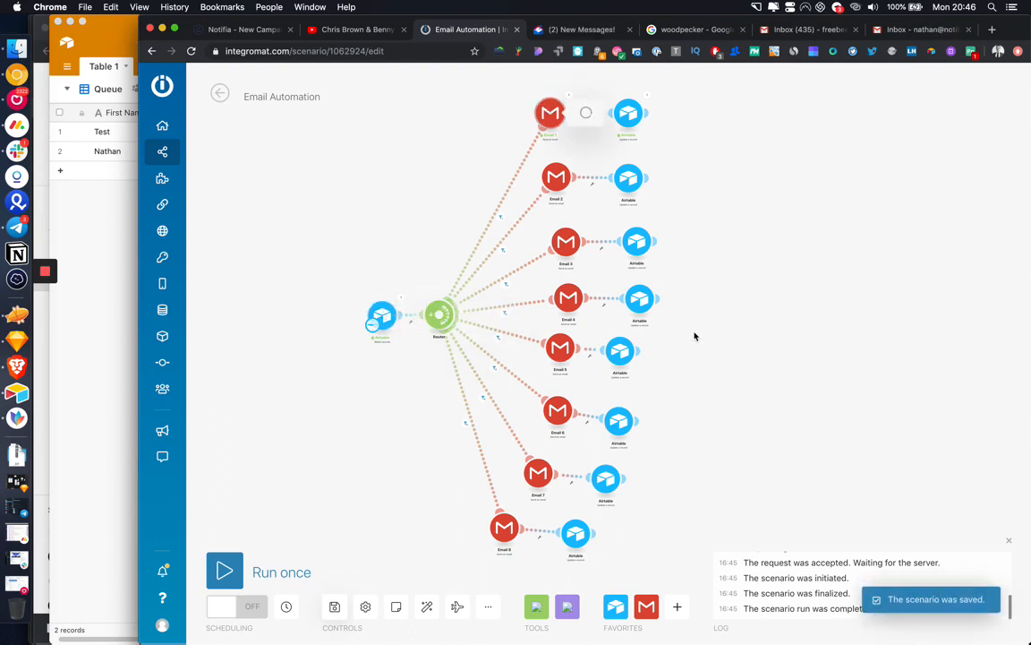
pyautogui.click(702, 446)
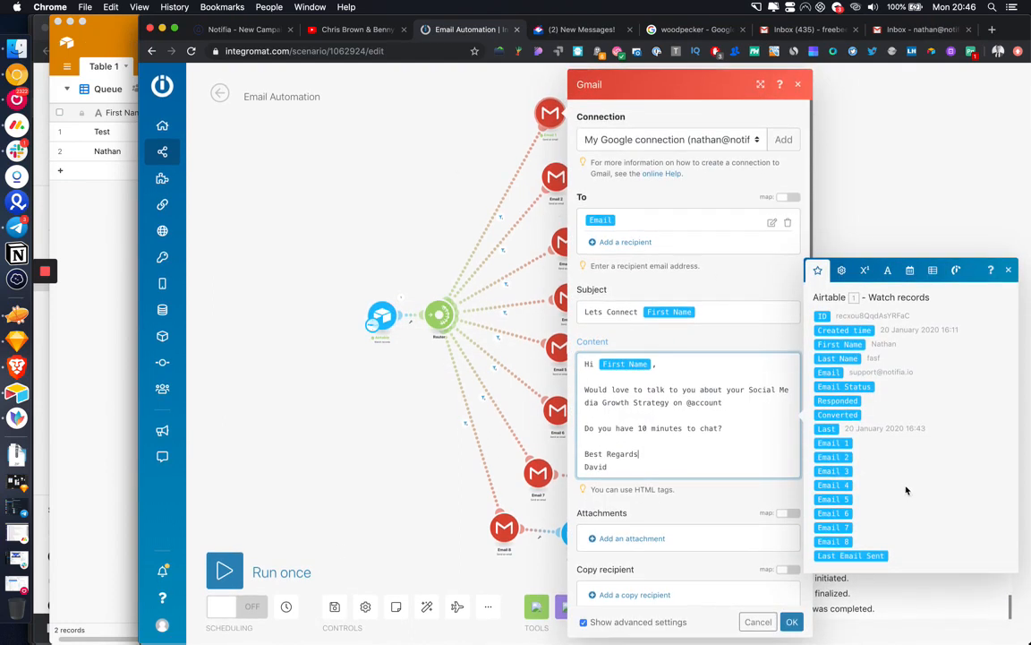
pyautogui.click(348, 225)
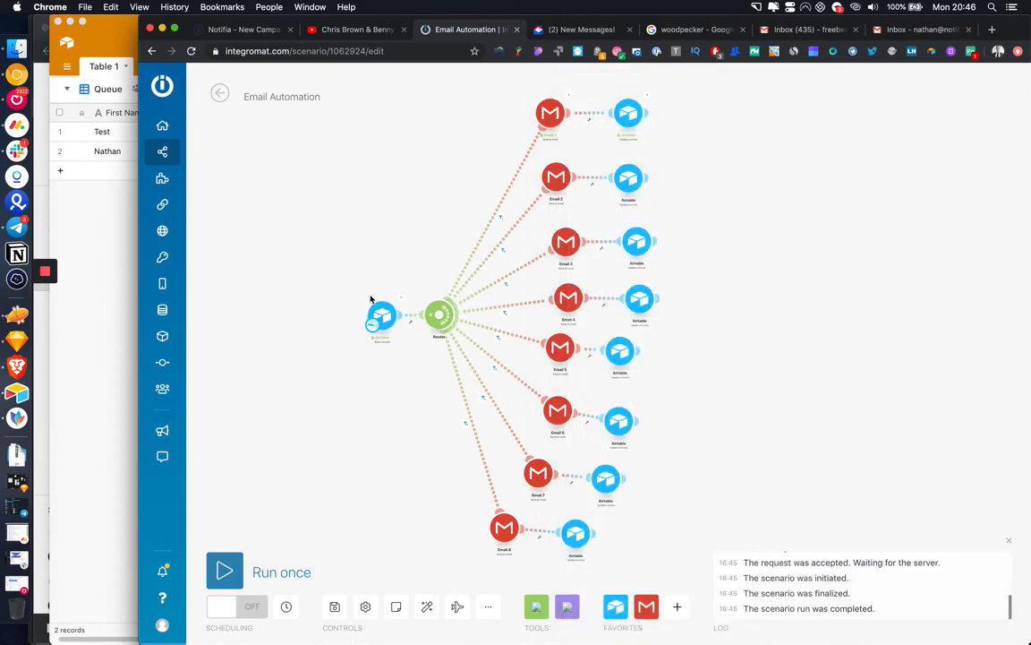
# Step: Run only the Airtable trigger module, recheck Email 1's content, and review the trigger's output
pyautogui.click(378, 313)
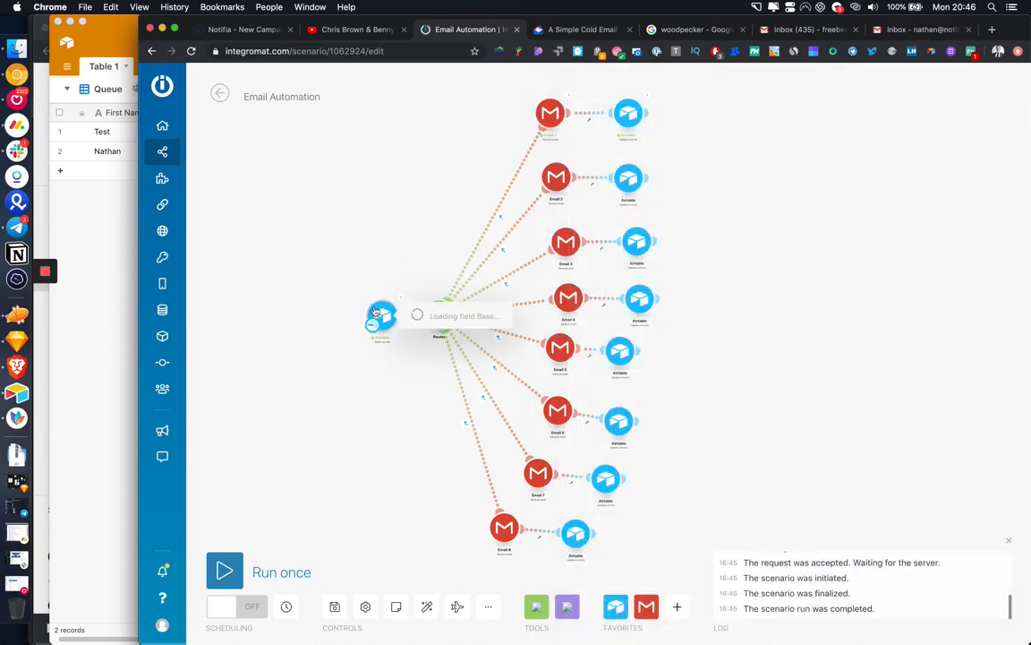
pyautogui.rightClick(376, 312)
pyautogui.click(403, 335)
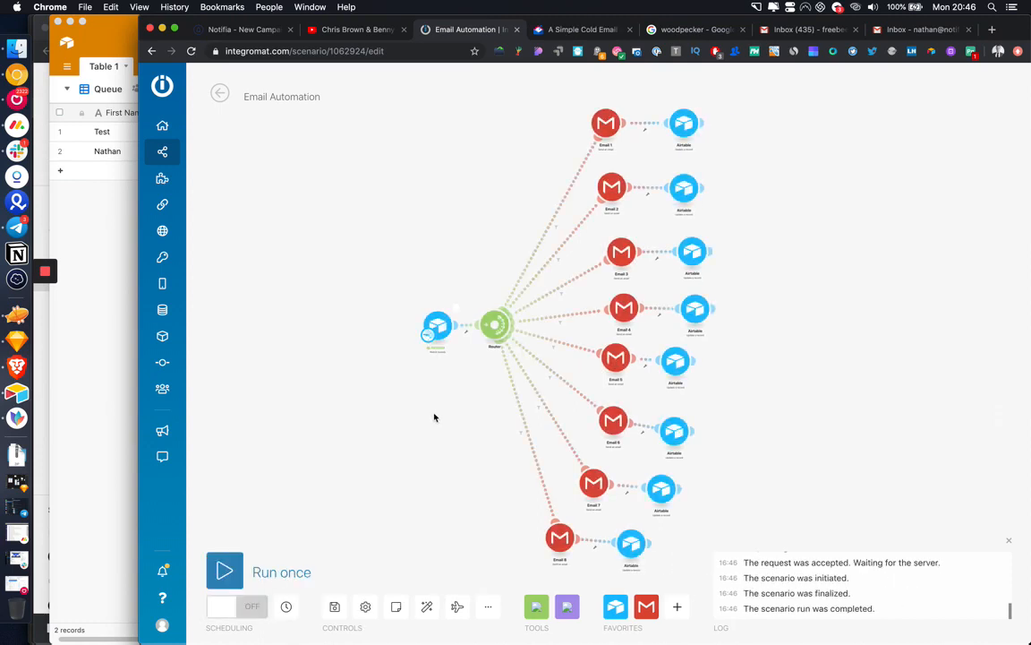
pyautogui.click(606, 125)
pyautogui.click(738, 448)
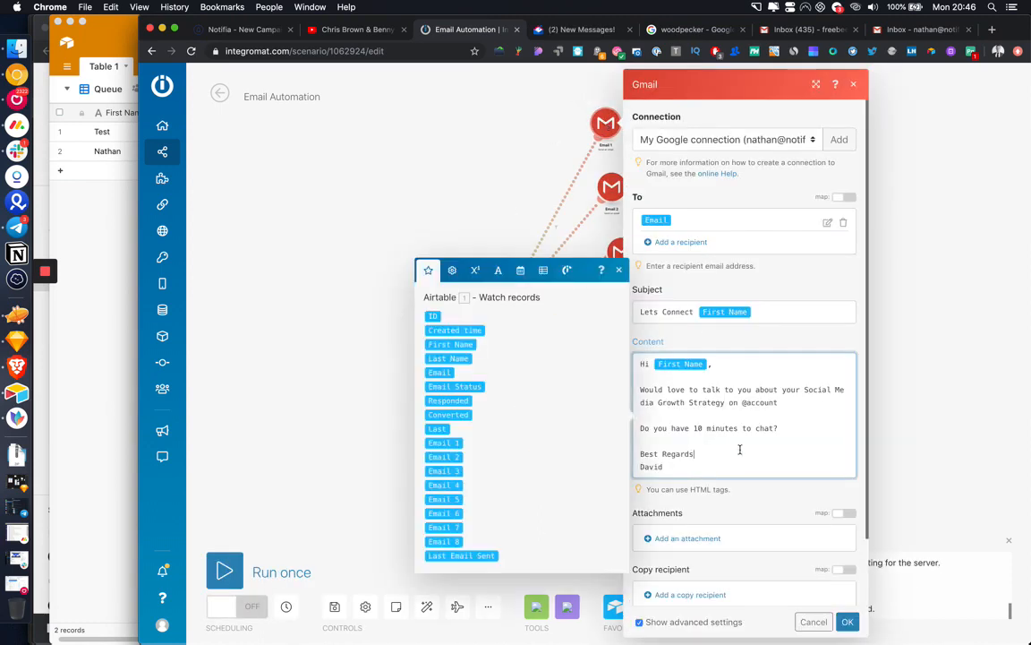
pyautogui.click(444, 198)
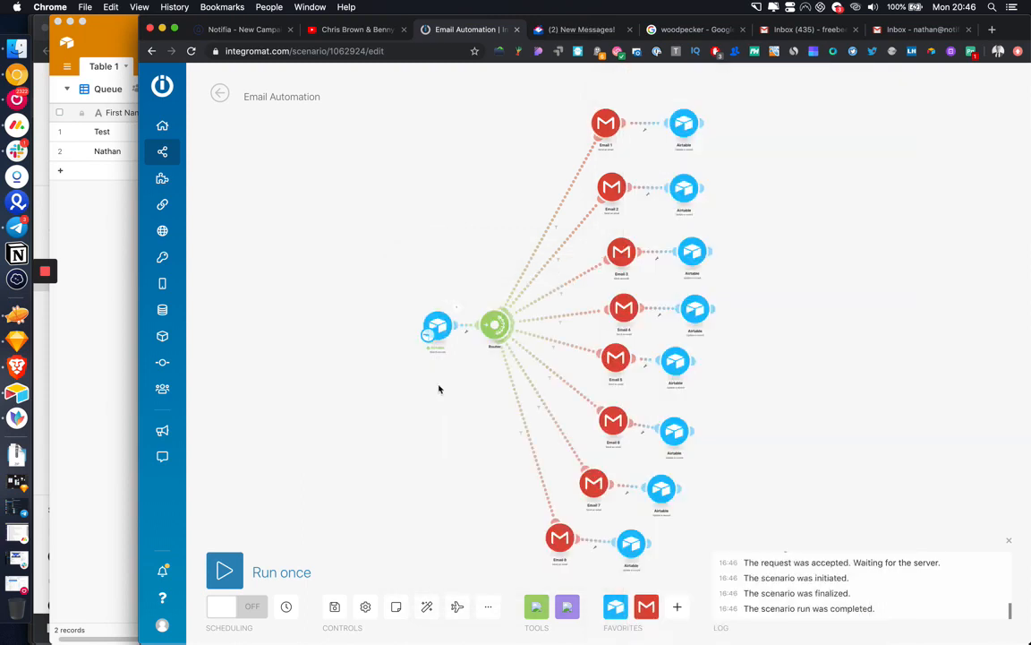
pyautogui.click(459, 310)
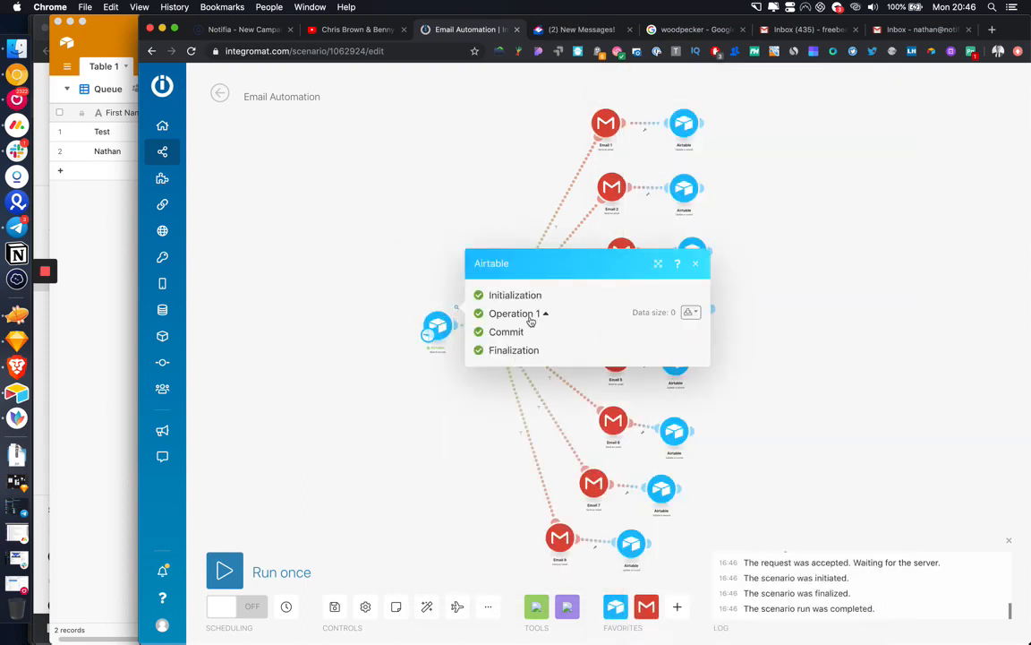
pyautogui.click(94, 255)
pyautogui.hscroll(-3, 283, 159)
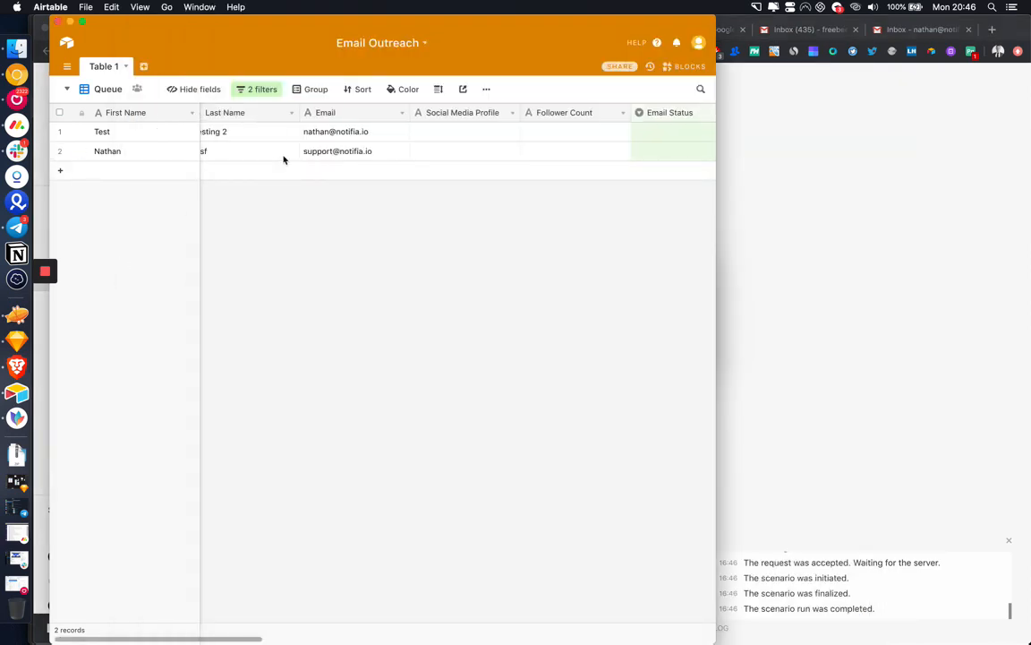
pyautogui.click(523, 139)
pyautogui.write('@t')
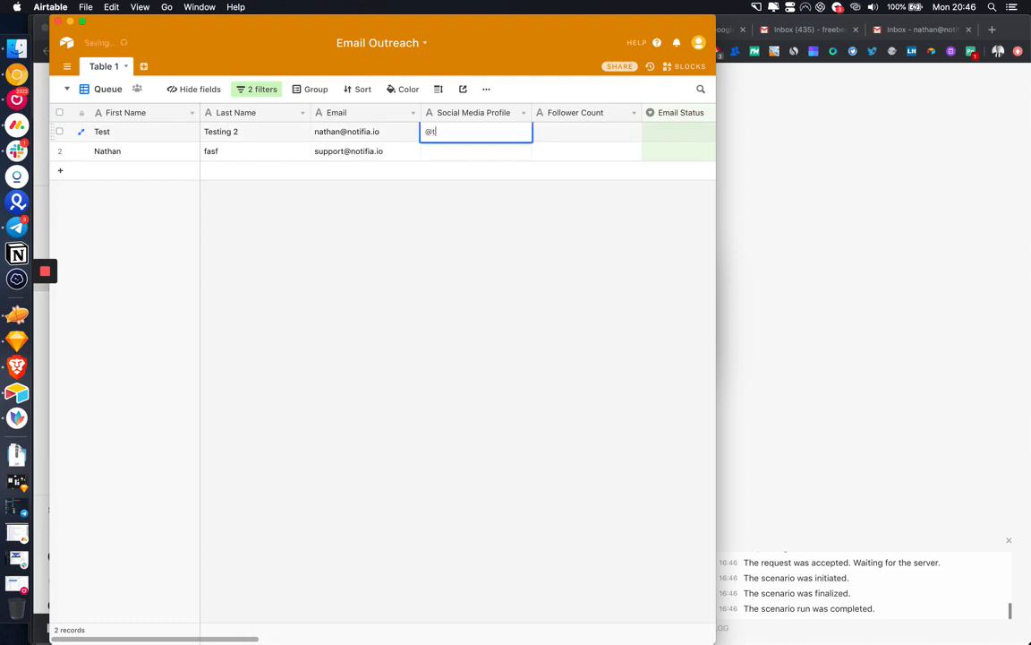
pyautogui.write('esting')
pyautogui.press('Tab')
pyautogui.write('41415')
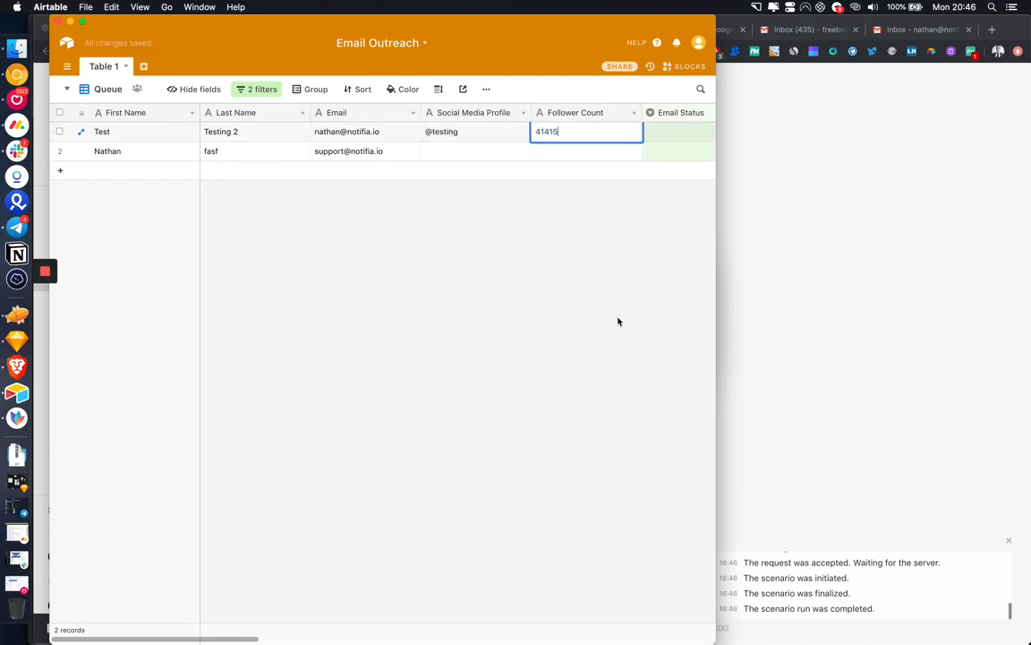
pyautogui.click(619, 321)
# Step: Run only the Airtable trigger module in Integromat and inspect its results
pyautogui.click(865, 339)
pyautogui.click(390, 407)
pyautogui.rightClick(440, 326)
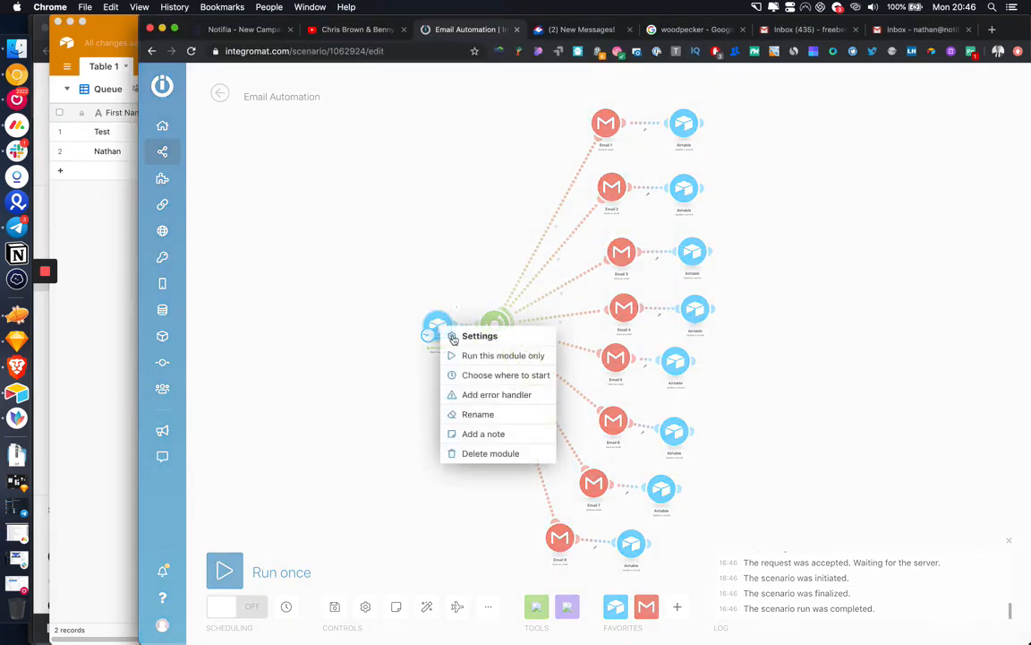
pyautogui.click(488, 355)
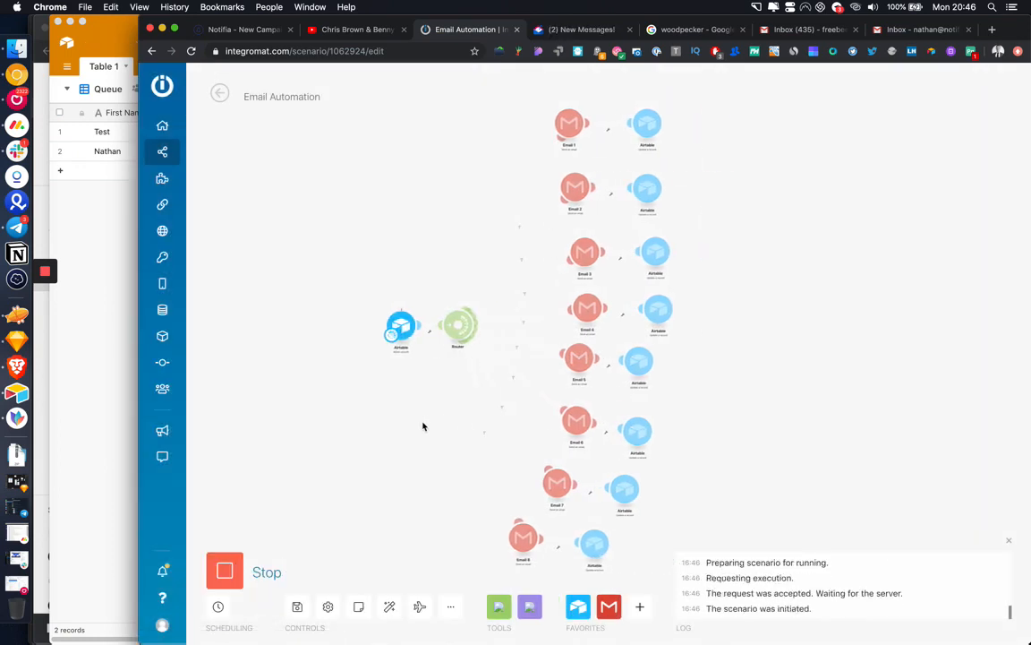
pyautogui.click(419, 309)
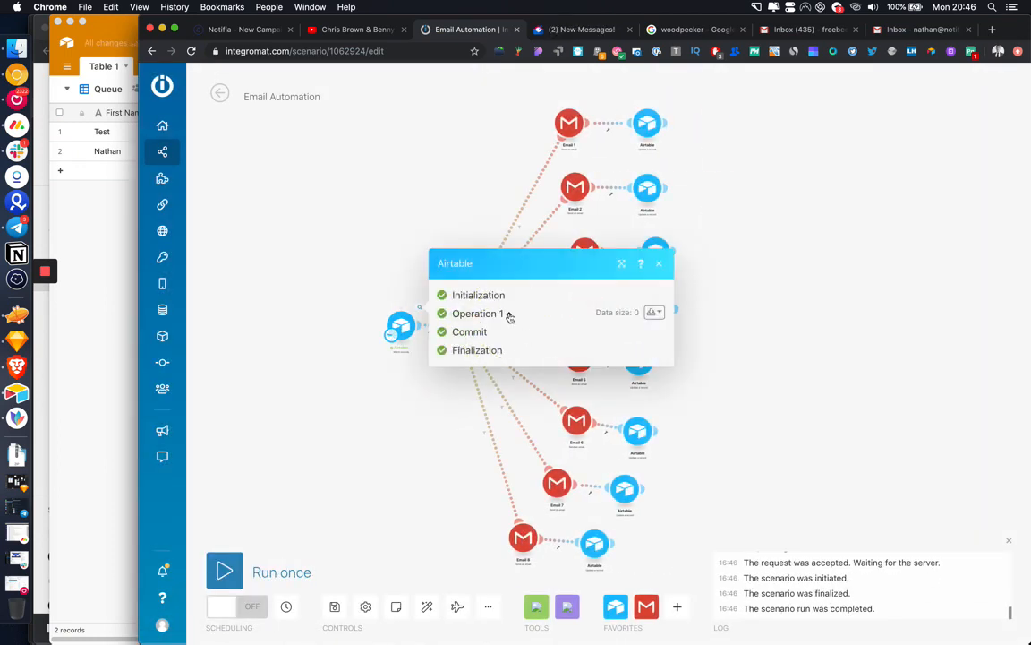
pyautogui.click(424, 448)
# Step: Set the Airtable trigger to start from All records, run the scenario once, and check the returned bundle
pyautogui.rightClick(403, 334)
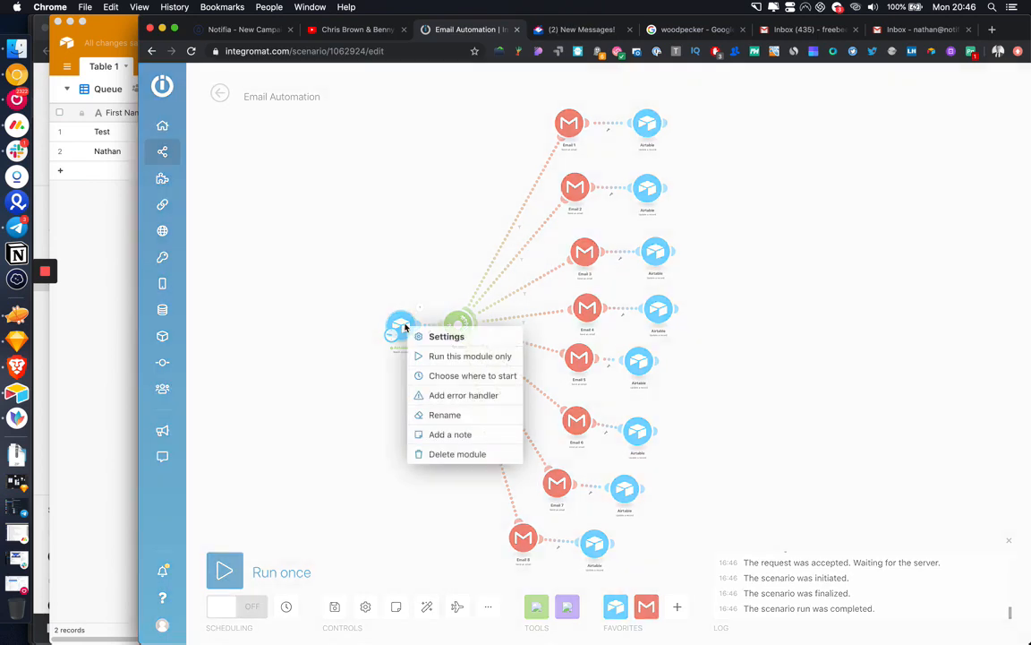
pyautogui.click(453, 376)
pyautogui.click(442, 330)
pyautogui.click(642, 396)
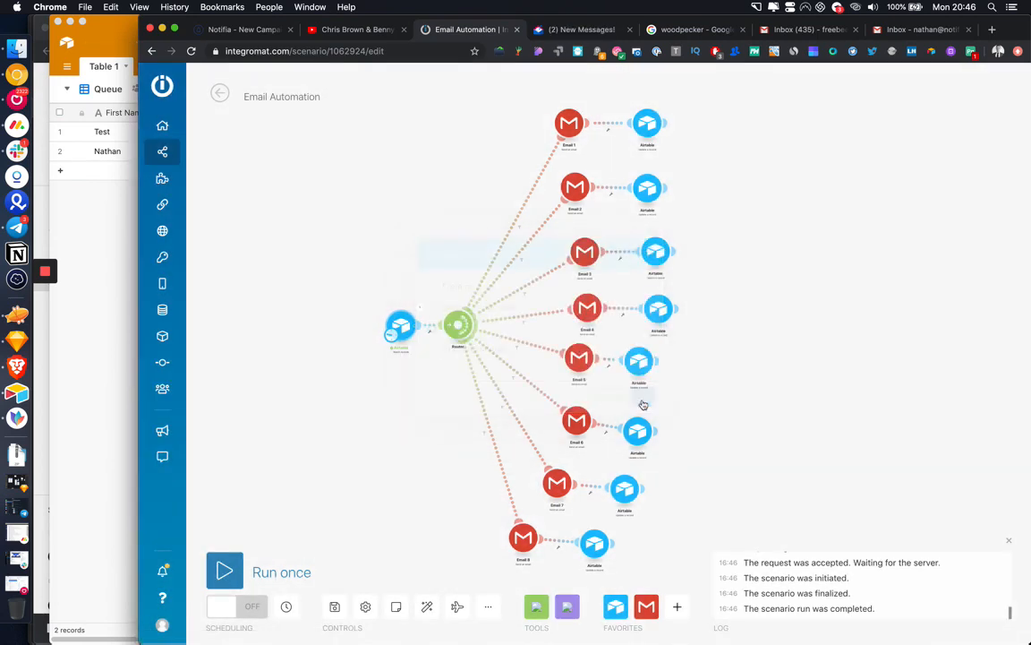
pyautogui.click(251, 568)
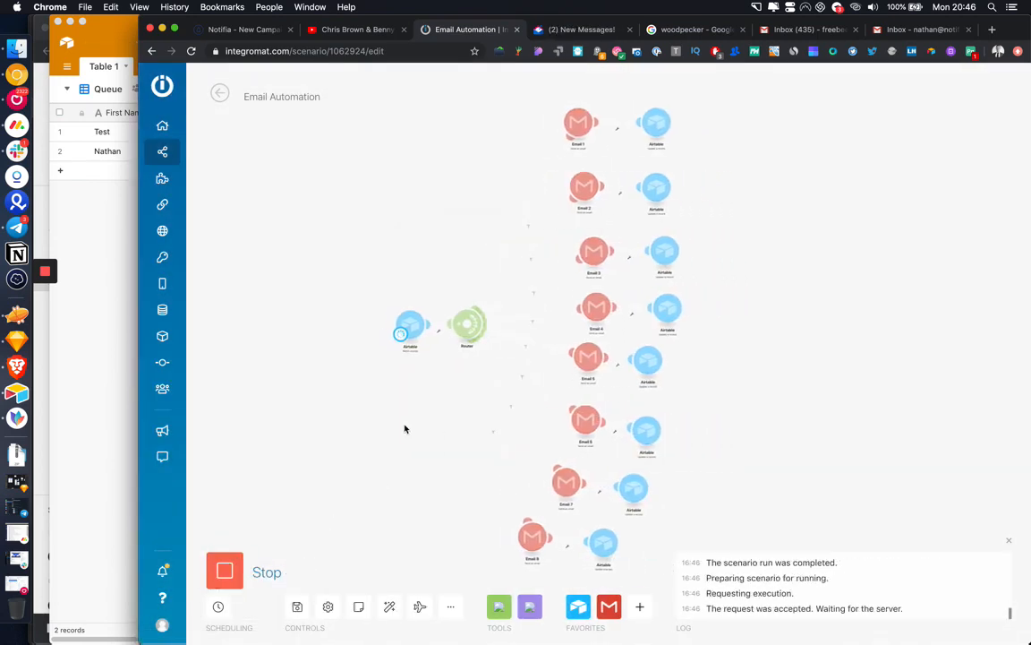
pyautogui.click(423, 311)
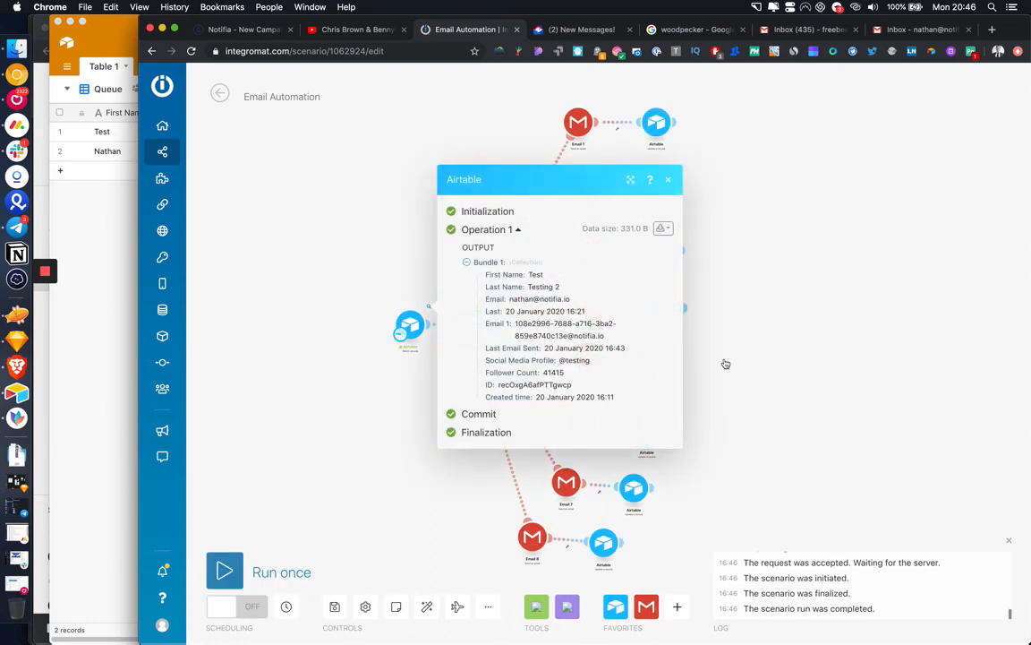
pyautogui.click(613, 150)
pyautogui.click(578, 123)
pyautogui.scroll(-2, 752, 340)
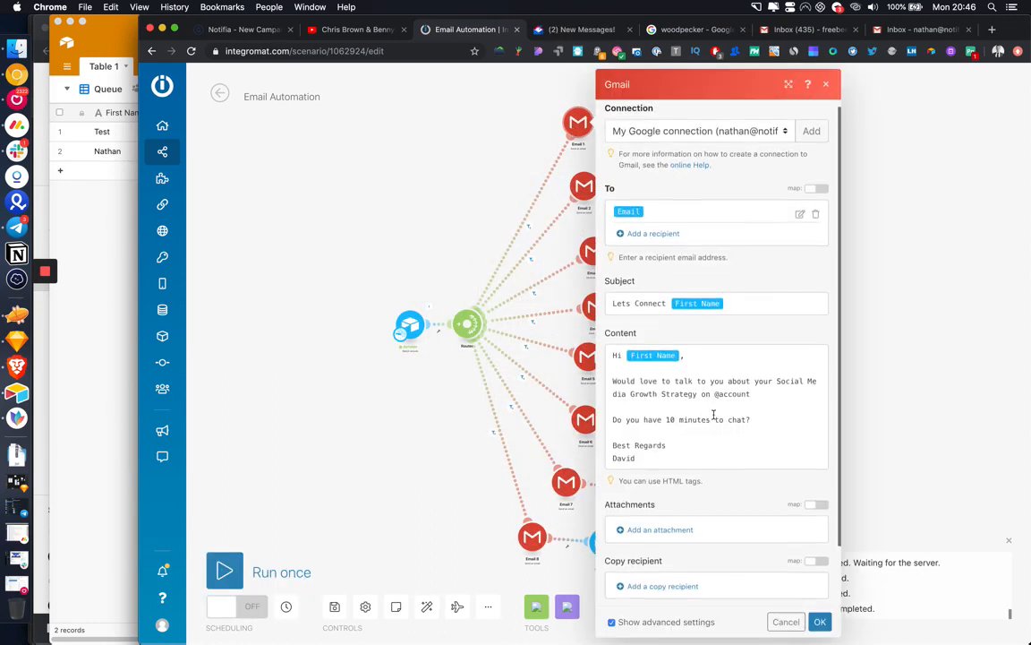
pyautogui.doubleClick(733, 385)
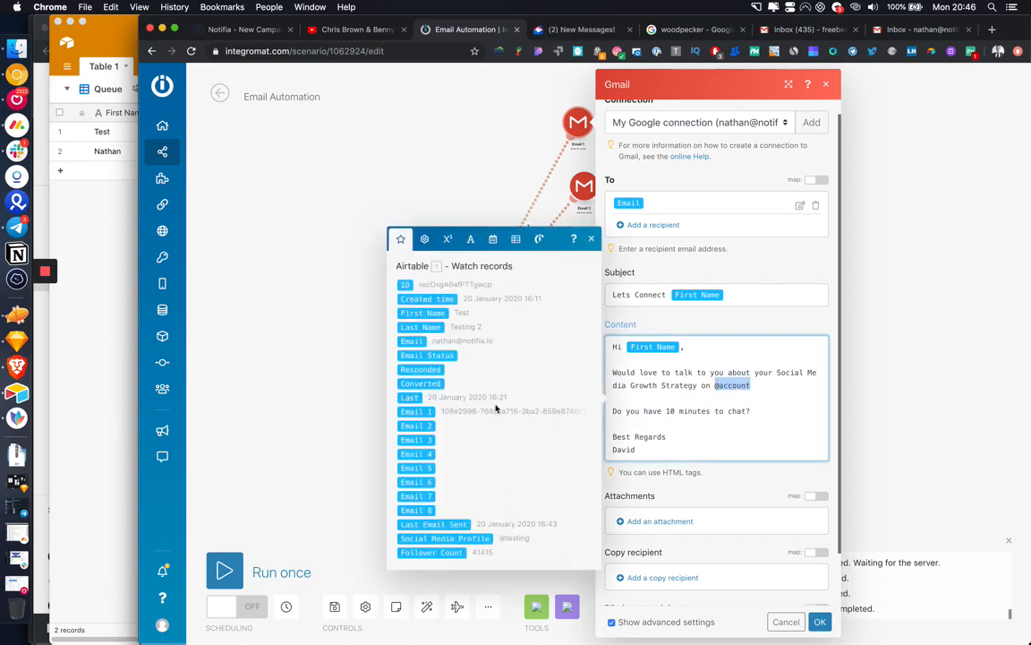
pyautogui.press('BackSpace')
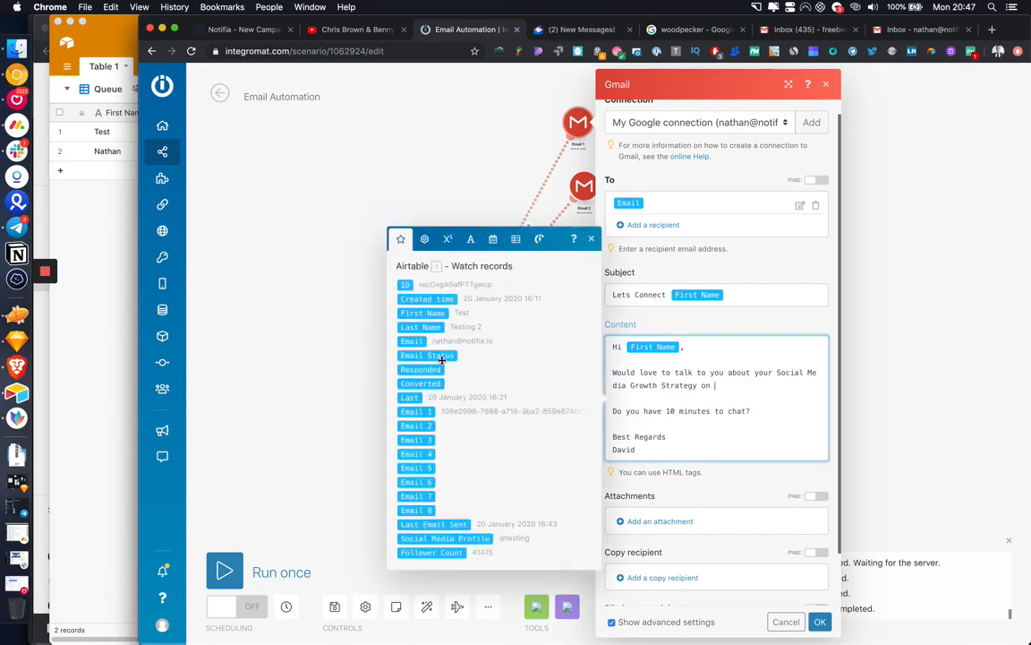
pyautogui.click(462, 538)
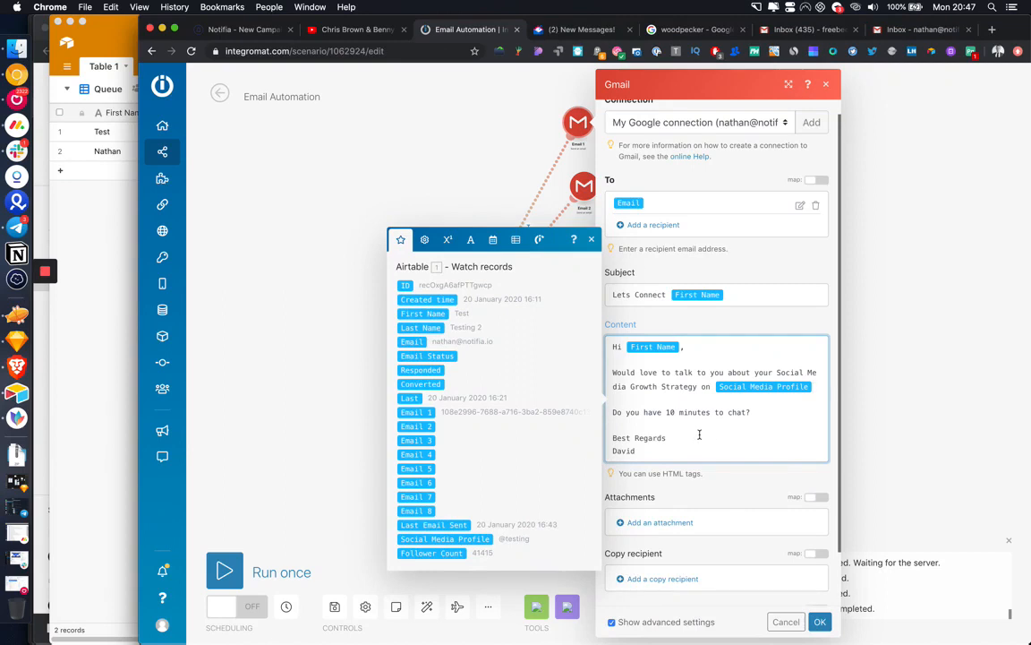
# Step: Add an 'I noticed you have [Follower Count]' line pitching 10% monthly follower growth, then save
pyautogui.press('Return')
pyautogui.press('Return')
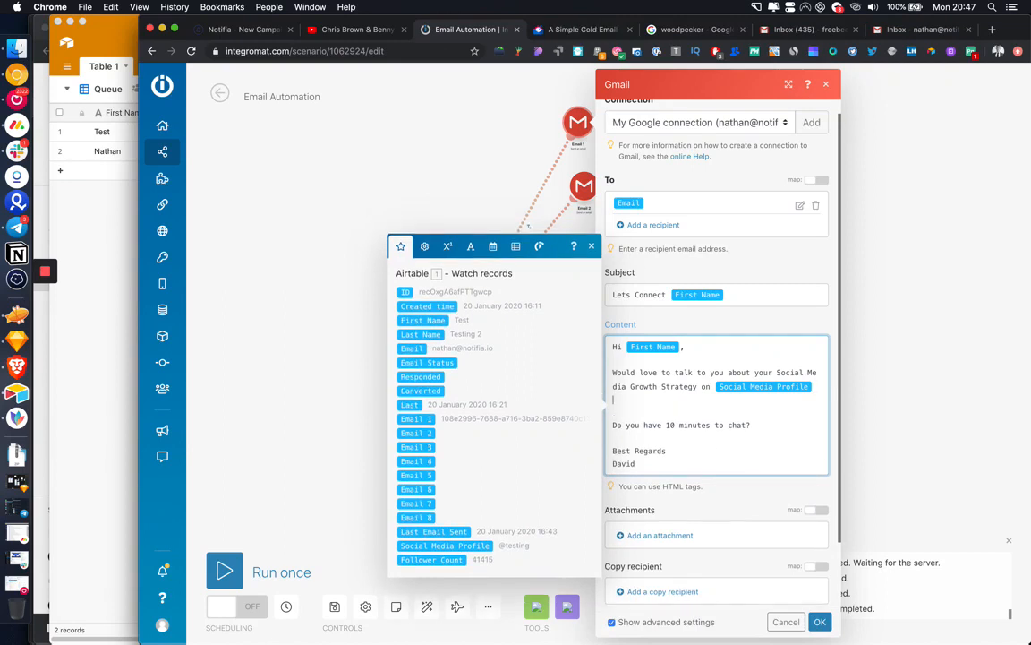
pyautogui.write('I noticed ')
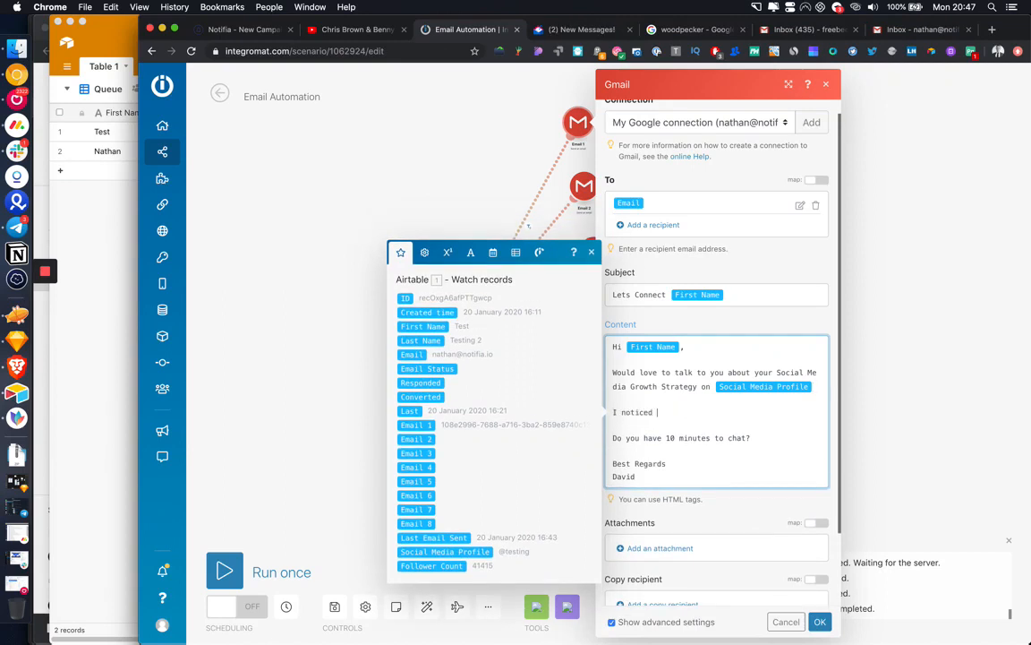
pyautogui.write('you have')
pyautogui.click(432, 566)
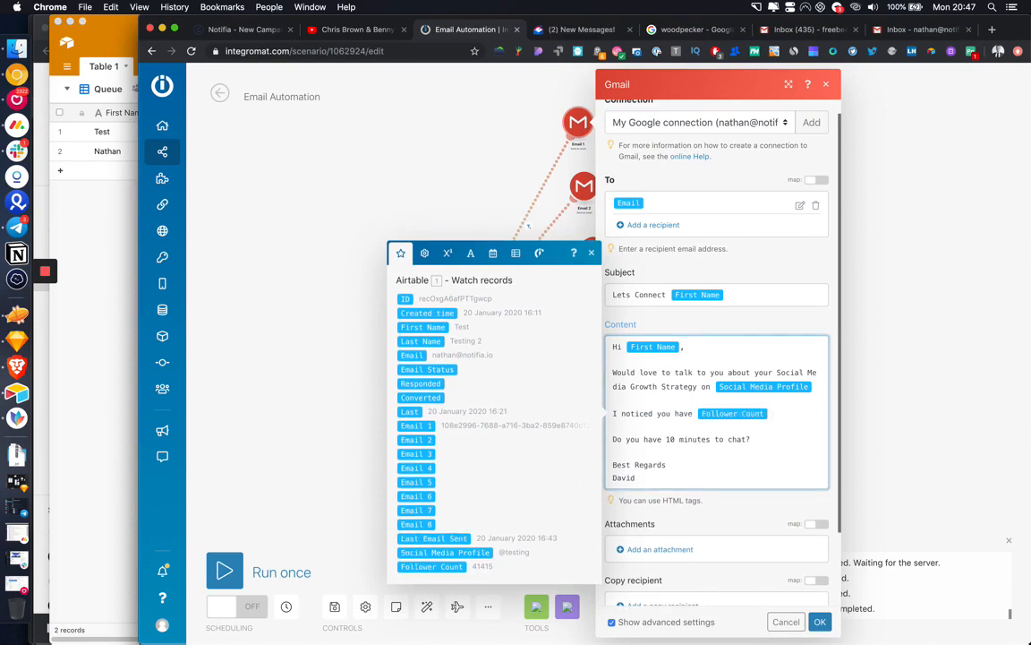
pyautogui.write('- we feel we could ')
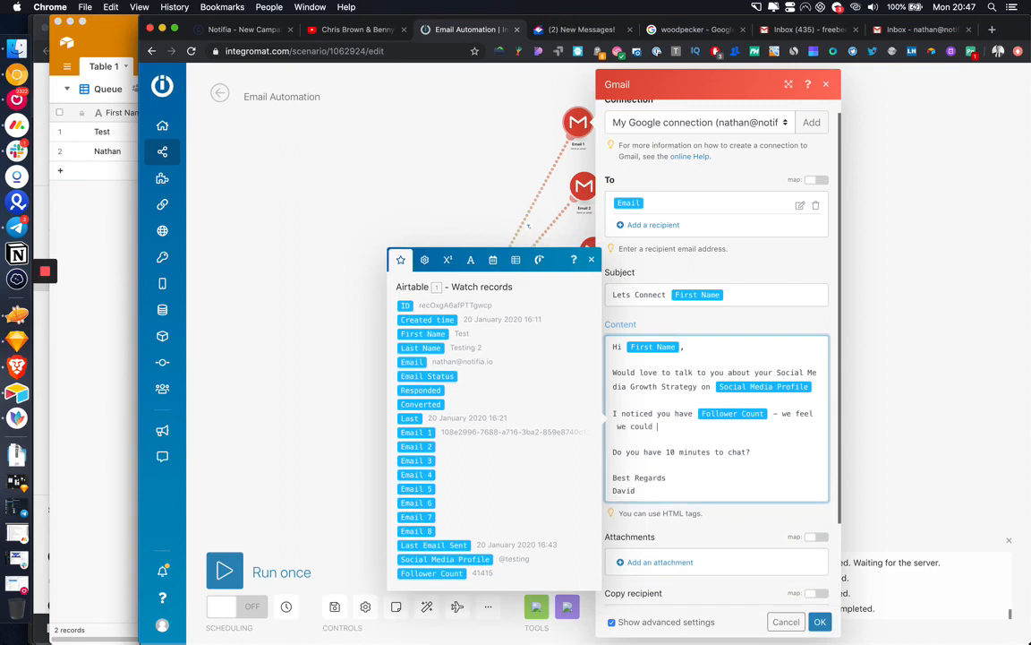
pyautogui.write('help you achieve 10% month ')
pyautogui.write(' fo')
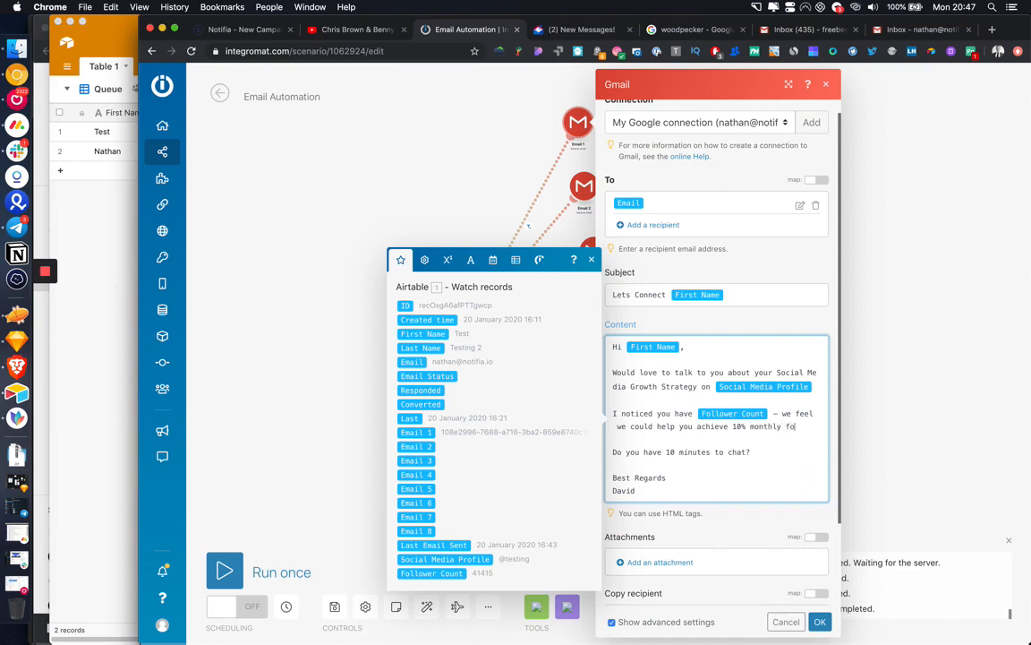
pyautogui.write('llow growth, p')
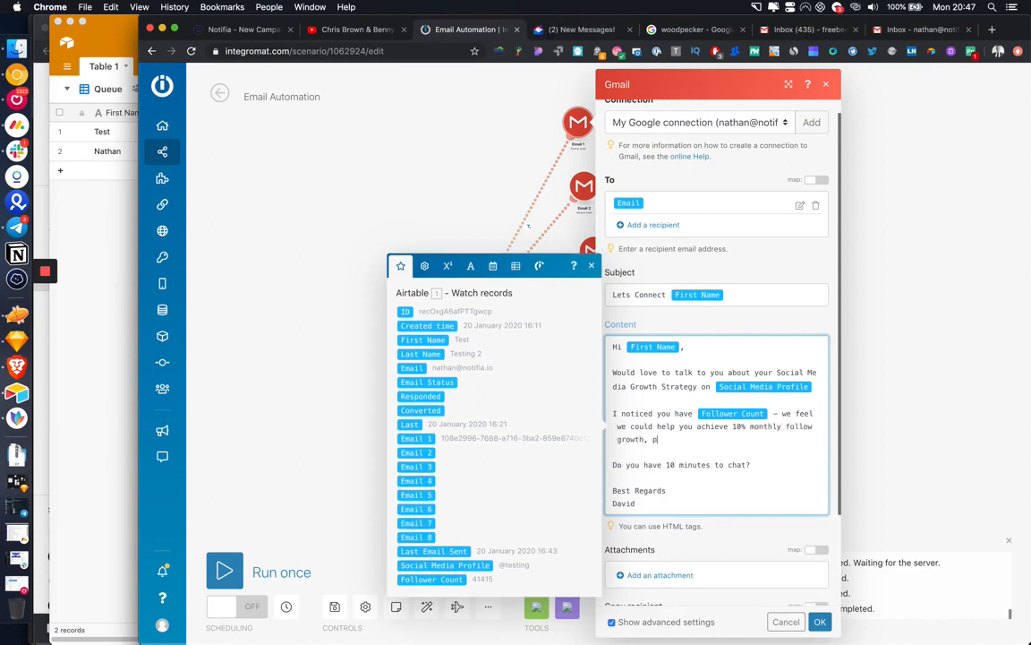
pyautogui.write('lus a massive boost in engagement!')
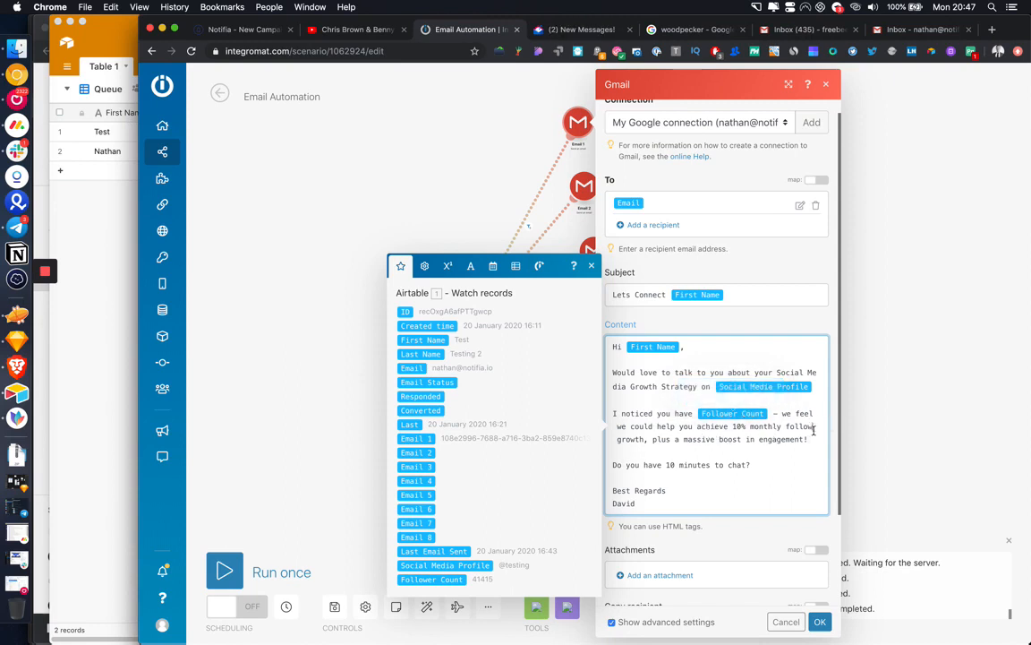
pyautogui.write('er')
pyautogui.scroll(-1, 695, 461)
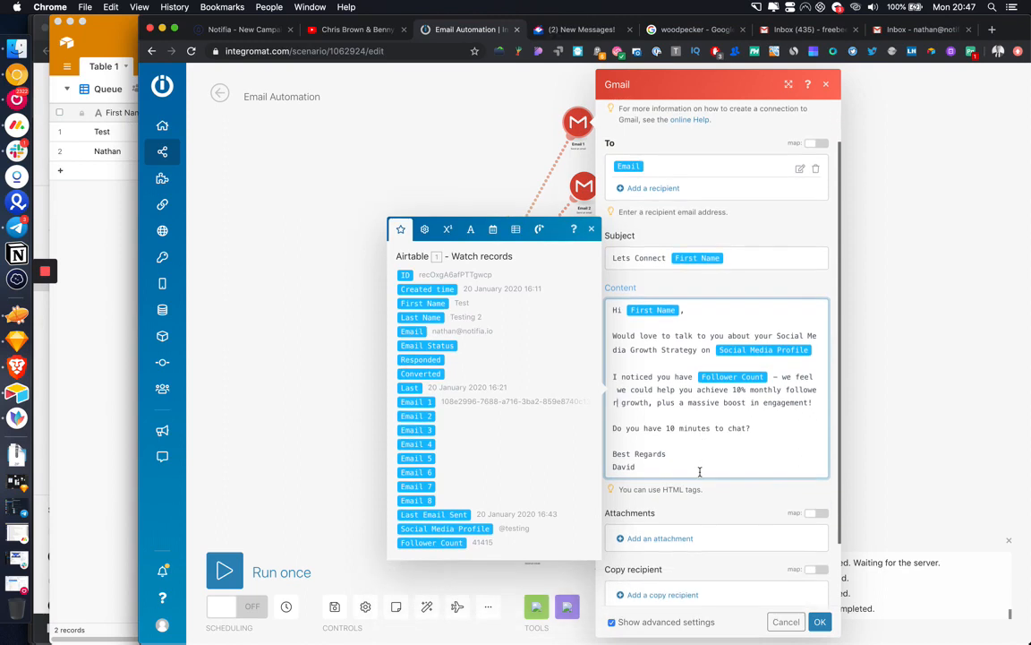
pyautogui.click(820, 621)
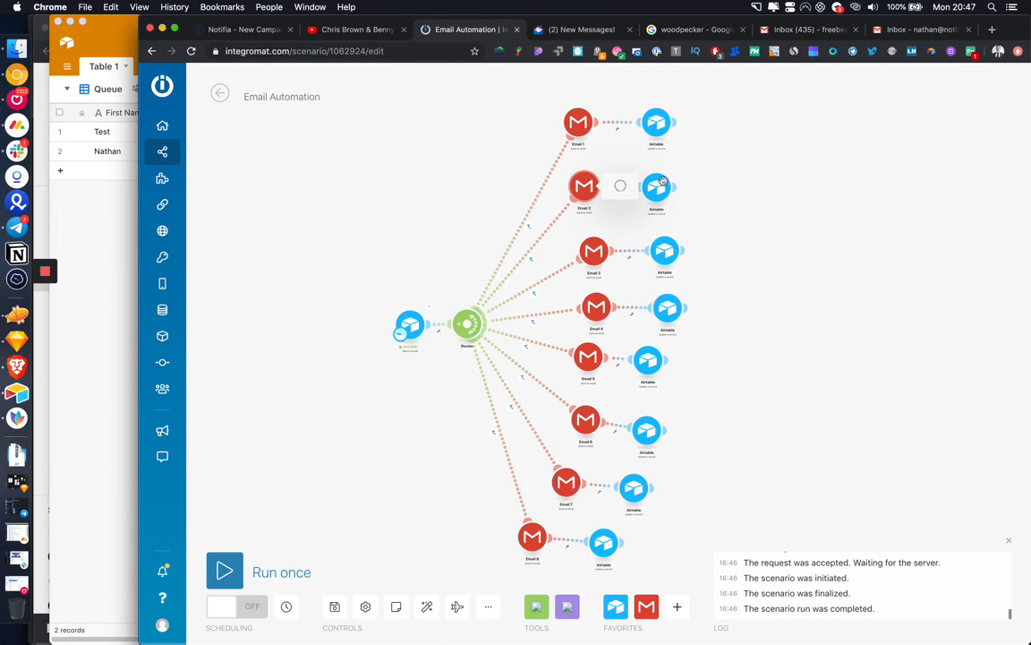
# Step: Review the Airtable Email Outreach records, then confirm the Email 1 module settings in Integromat
pyautogui.click(74, 214)
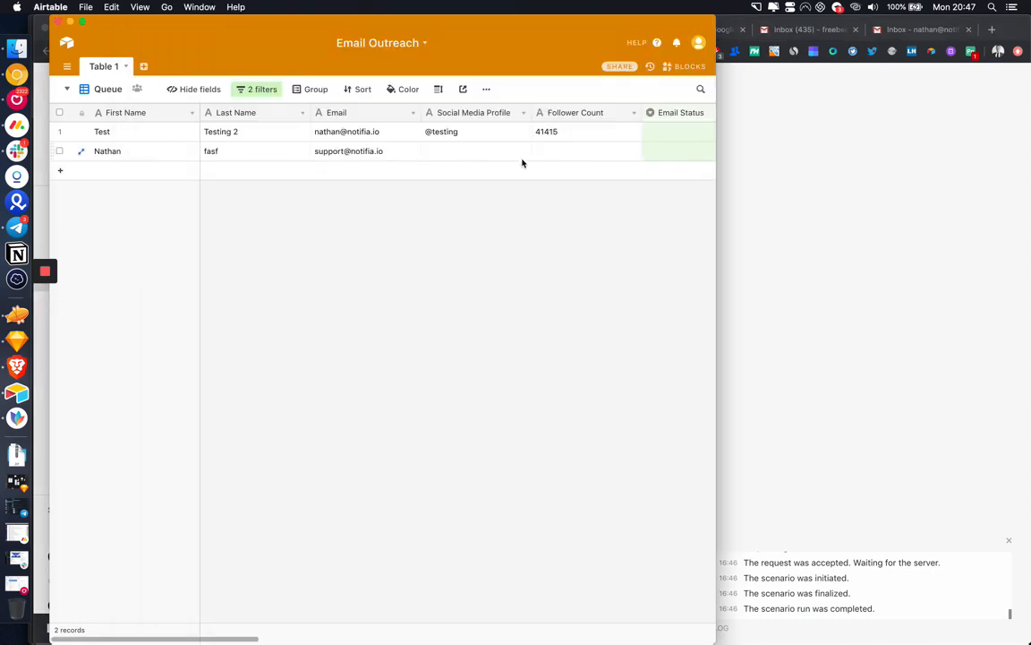
pyautogui.hscroll(5, 522, 164)
pyautogui.hscroll(-5, 539, 168)
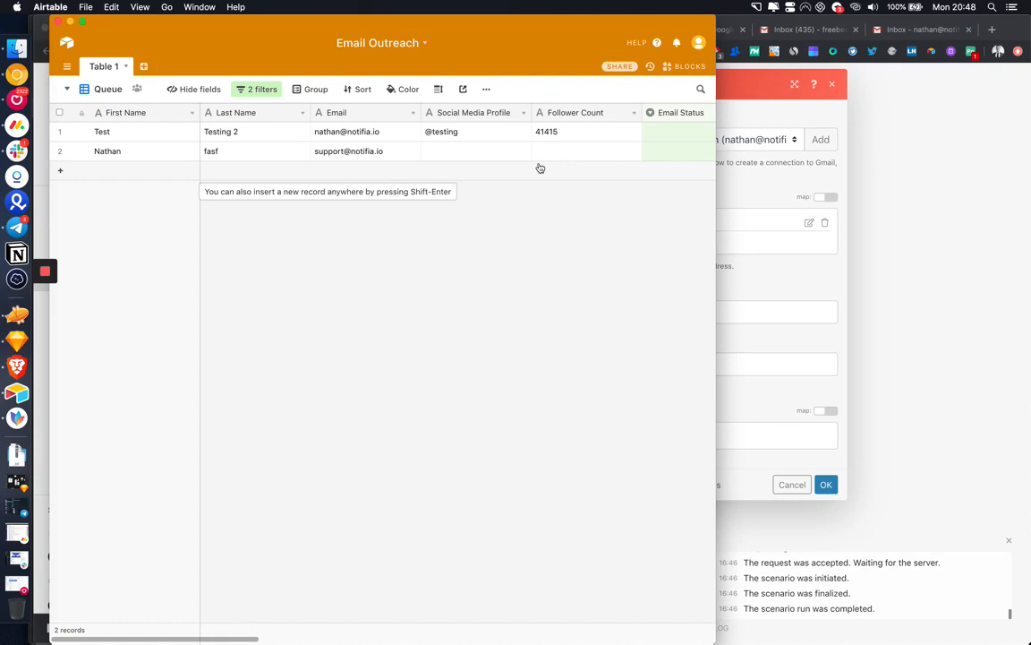
pyautogui.click(765, 176)
pyautogui.click(825, 485)
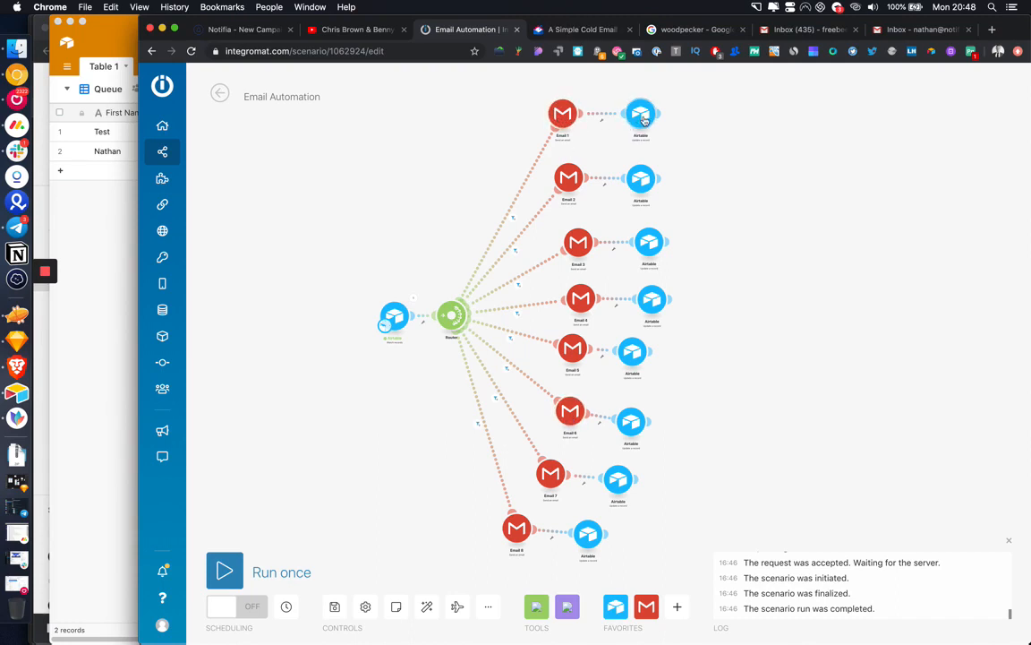
# Step: Drag the Airtable update modules for Emails 1–7 into one vertical column beside their Gmail modules
pyautogui.moveTo(643, 120); pyautogui.dragTo(654, 121)
pyautogui.moveTo(647, 183); pyautogui.dragTo(660, 184)
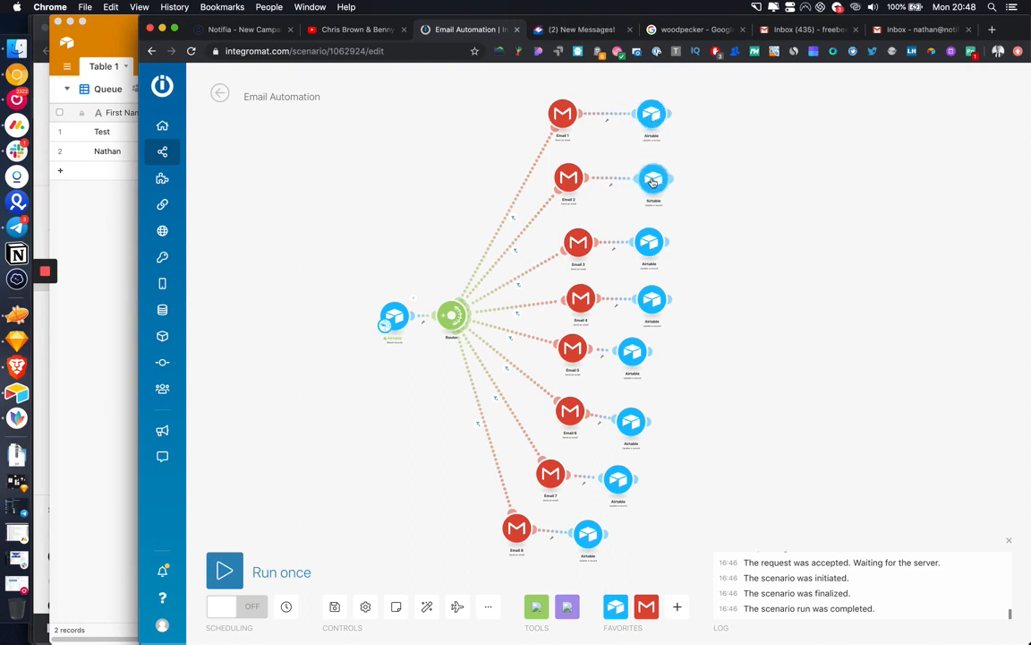
pyautogui.moveTo(649, 230); pyautogui.dragTo(655, 231)
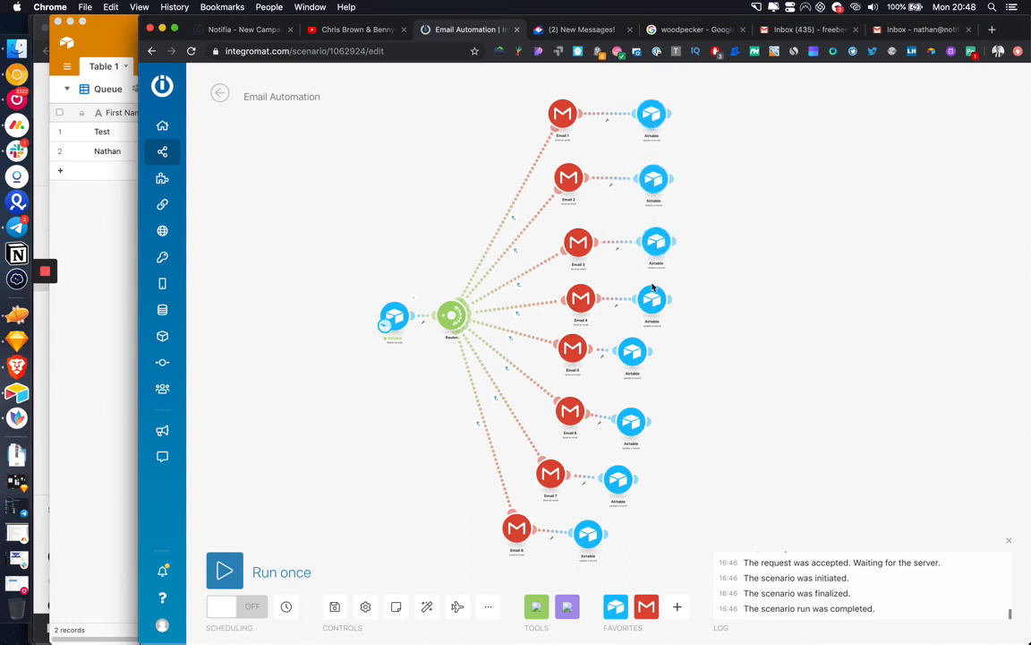
pyautogui.moveTo(653, 299); pyautogui.dragTo(658, 299)
pyautogui.moveTo(632, 351); pyautogui.dragTo(657, 350)
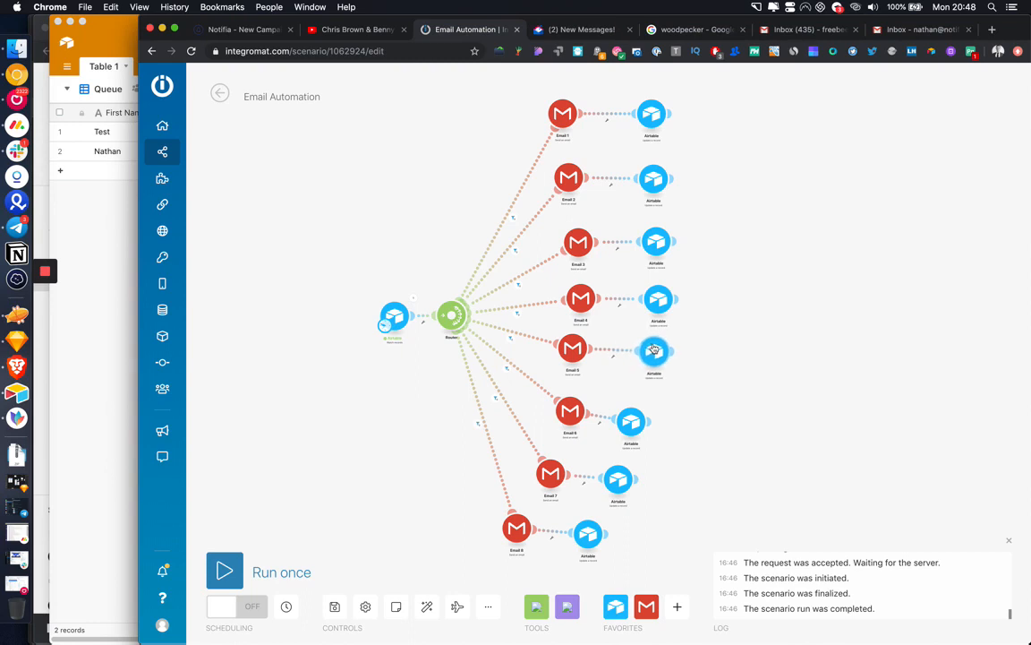
pyautogui.moveTo(631, 421); pyautogui.dragTo(659, 414)
pyautogui.moveTo(620, 480); pyautogui.dragTo(662, 473)
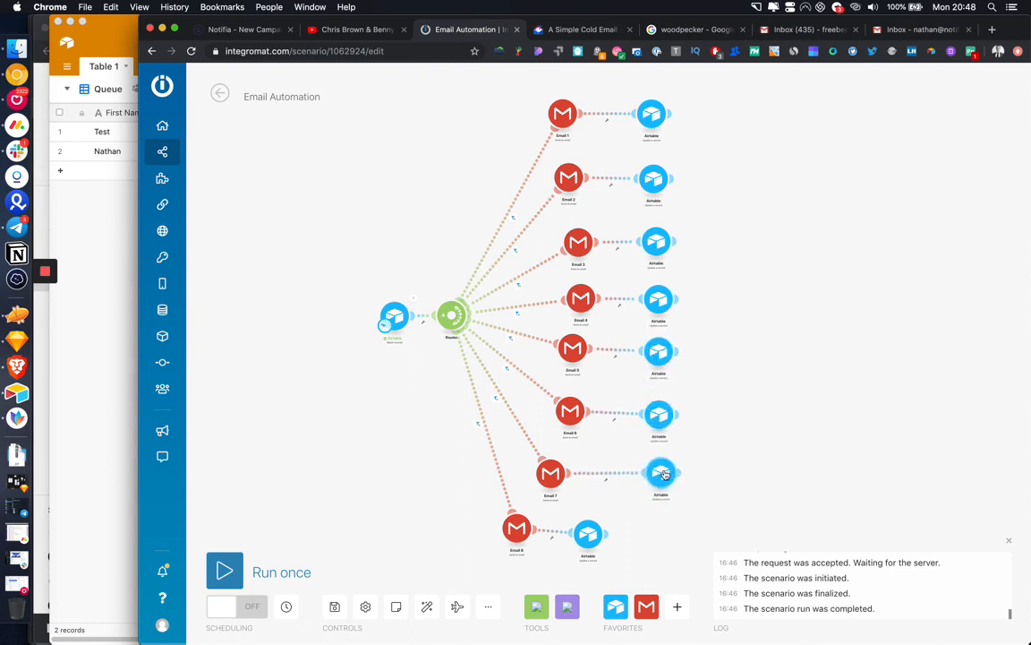
pyautogui.moveTo(561, 477); pyautogui.dragTo(573, 475)
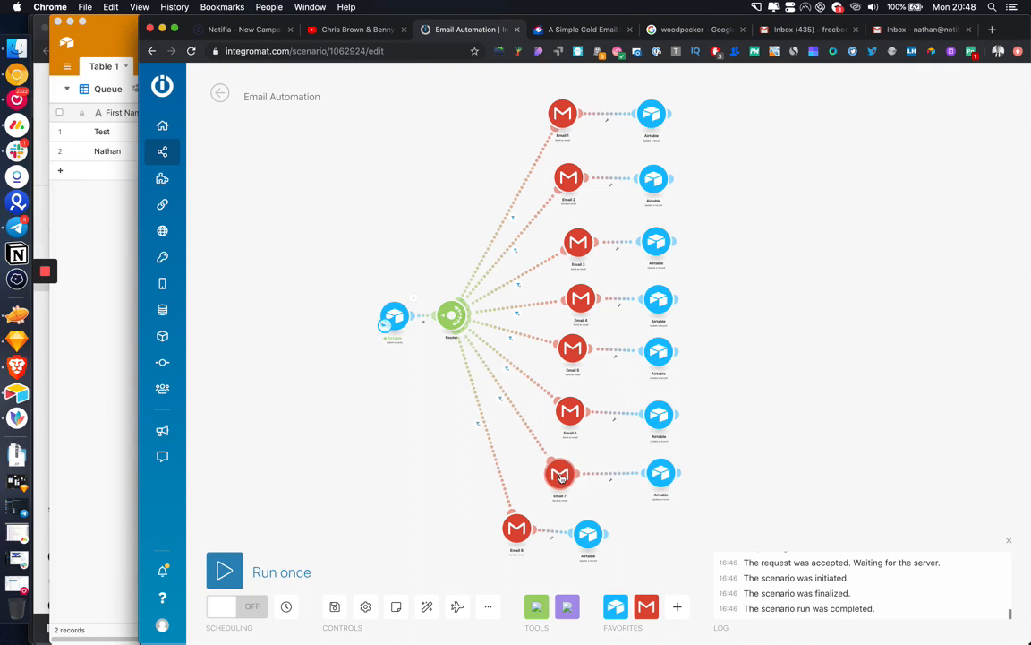
pyautogui.click(286, 606)
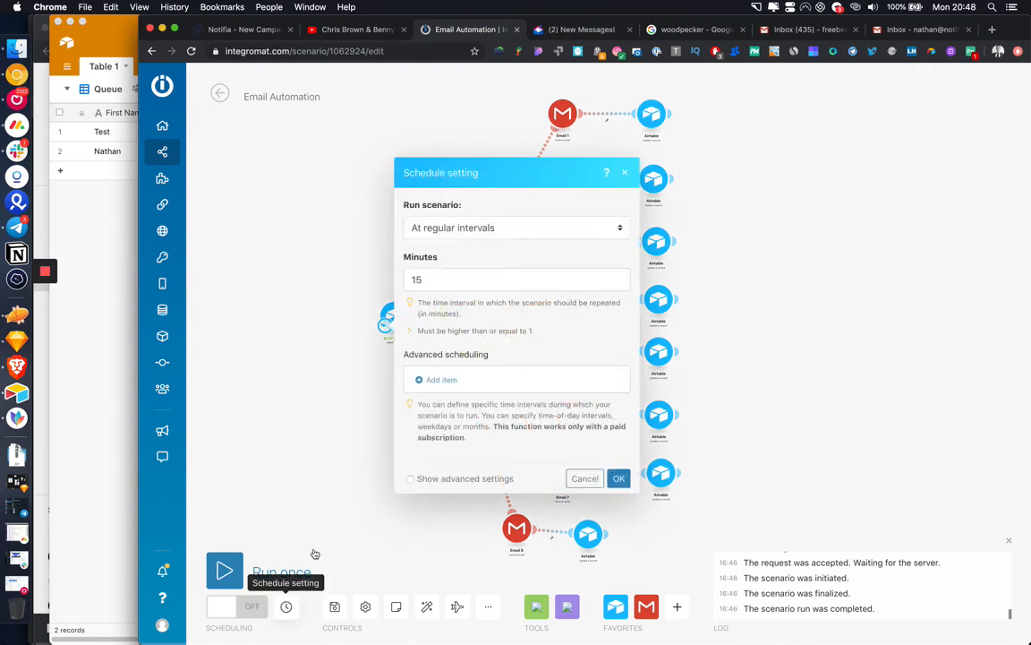
# Step: Schedule the scenario to run at regular intervals every 15 minutes
pyautogui.click(433, 281)
pyautogui.click(502, 227)
pyautogui.click(517, 333)
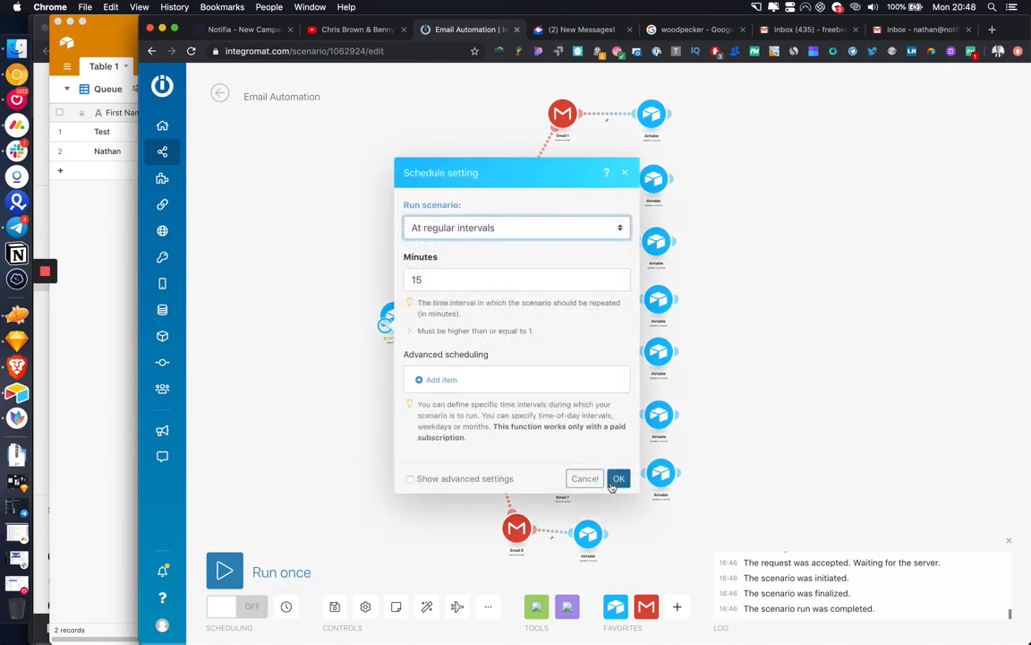
pyautogui.click(619, 479)
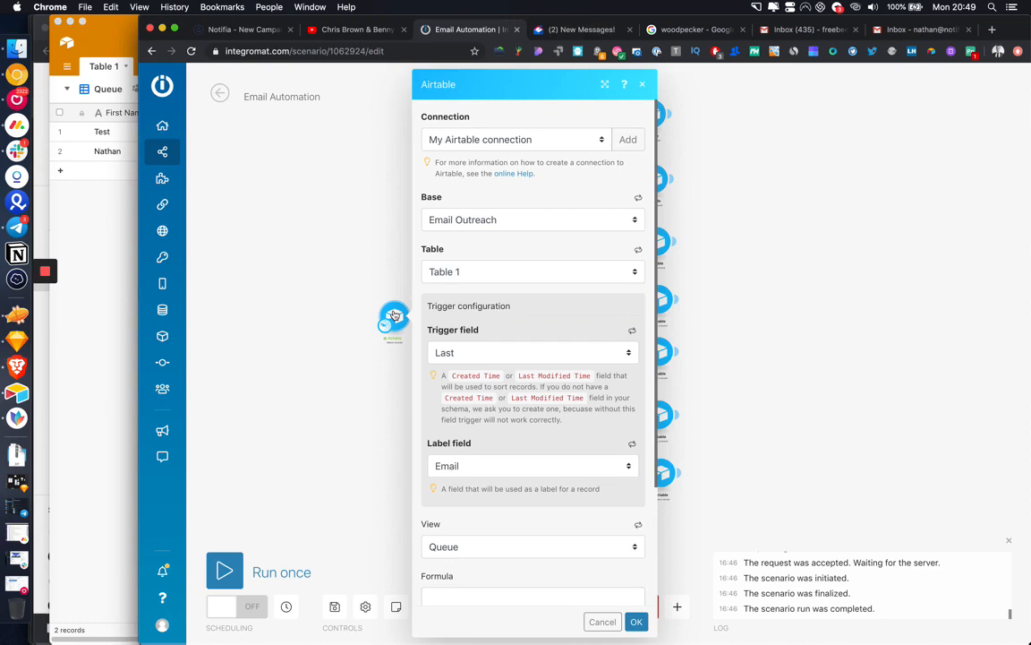
# Step: Close the Airtable trigger settings and keep a Gmail module's current Google connection
pyautogui.click(288, 266)
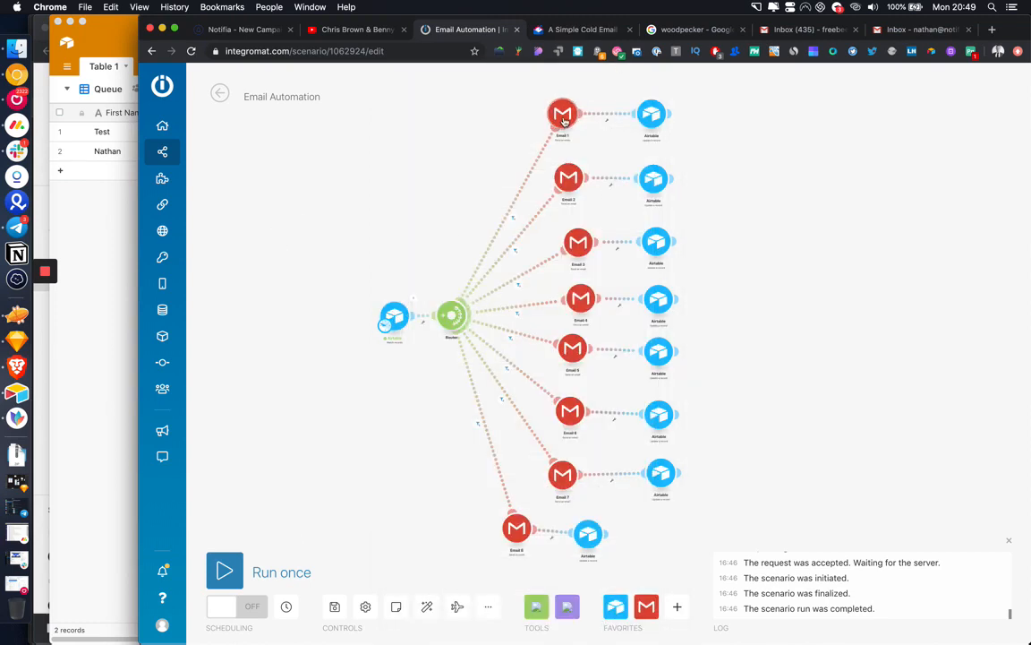
pyautogui.click(568, 178)
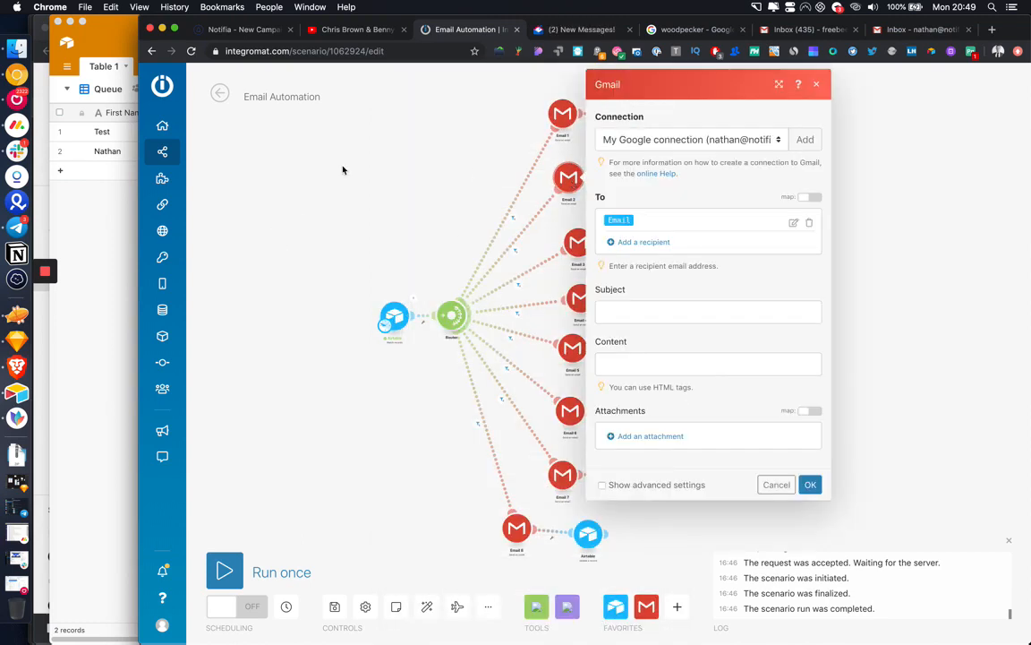
pyautogui.click(694, 140)
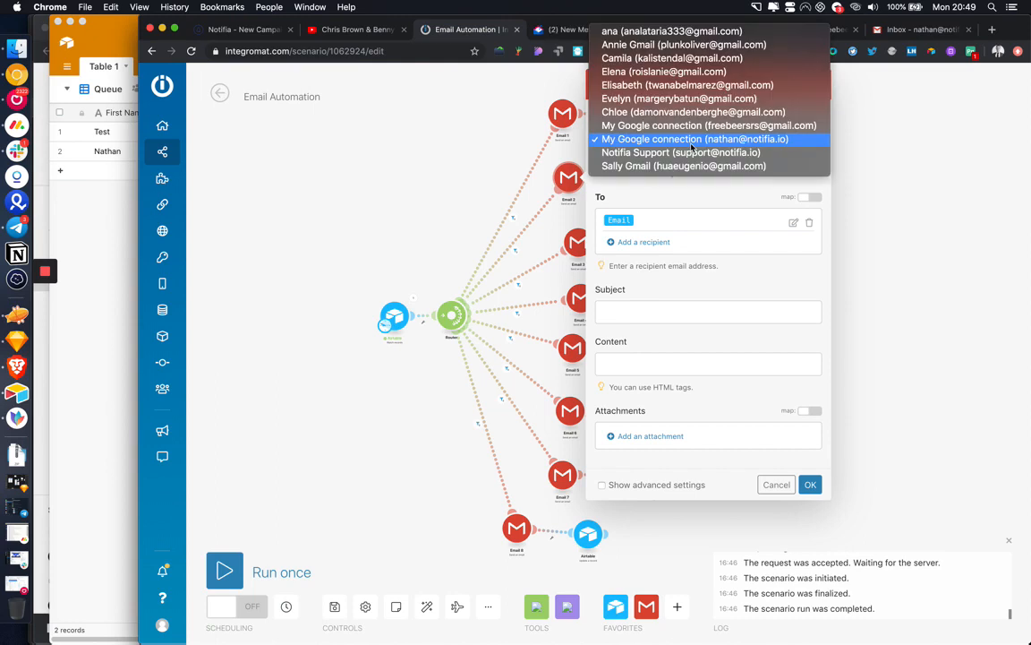
pyautogui.click(701, 200)
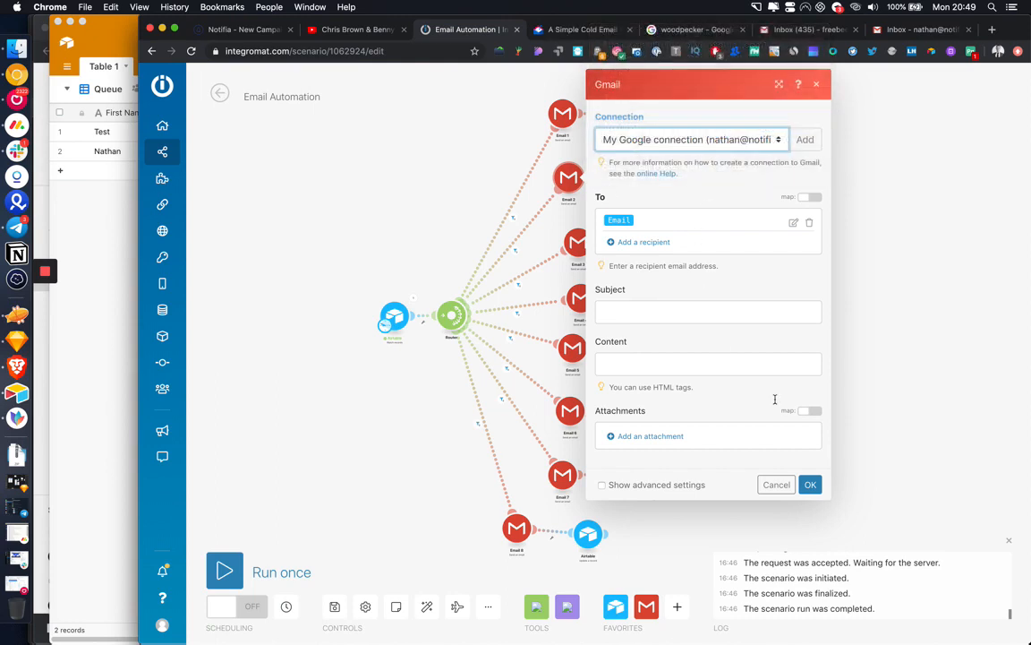
pyautogui.click(808, 483)
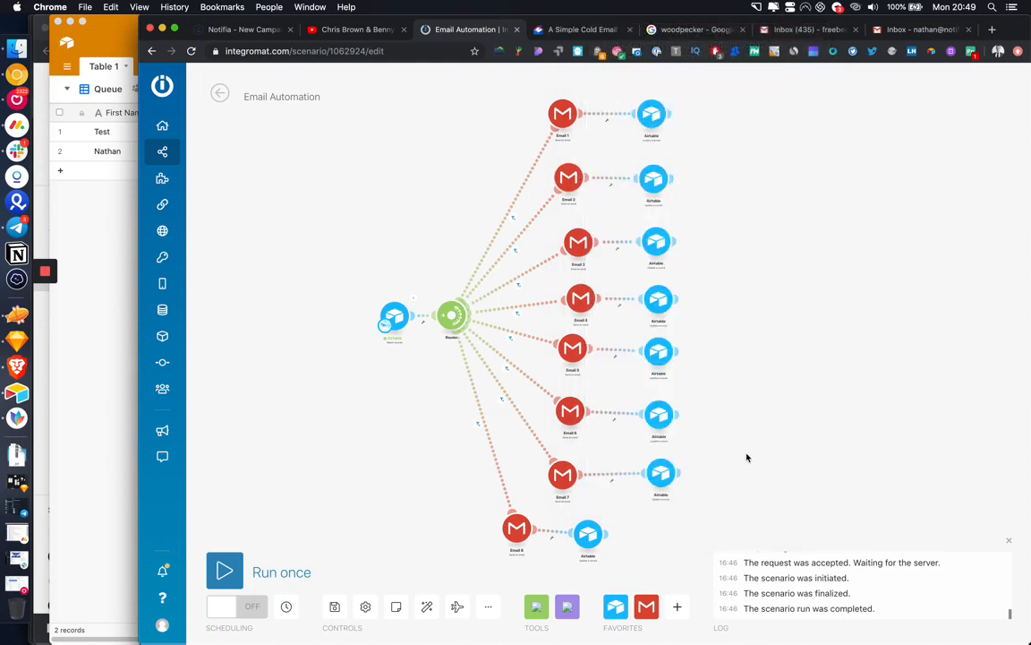
# Step: Line up Email 8 and its Airtable update module with the other email rows
pyautogui.moveTo(588, 537); pyautogui.dragTo(654, 534)
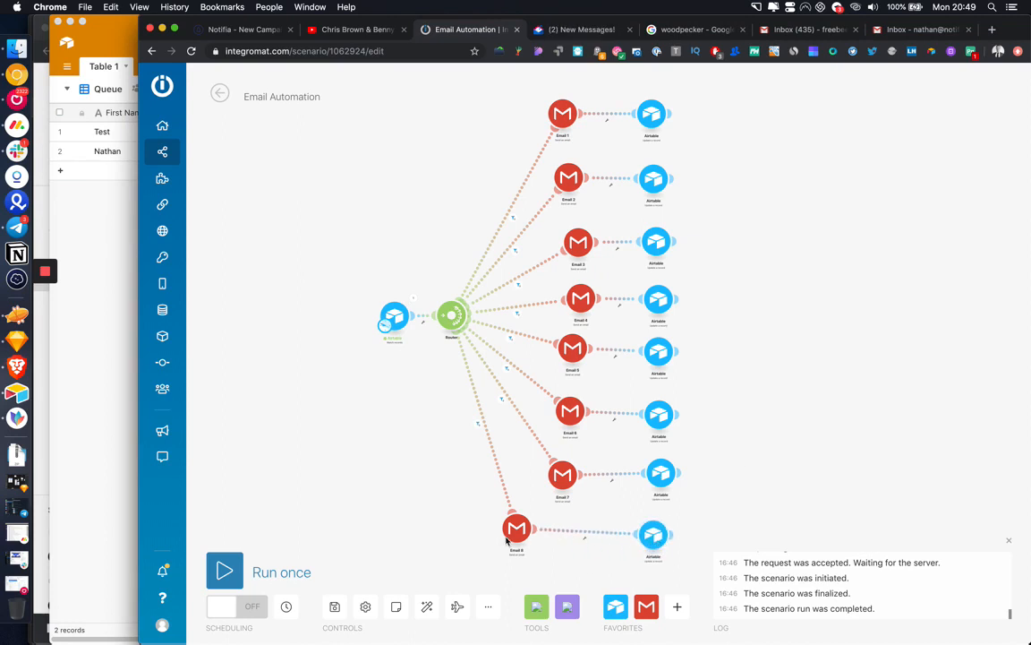
pyautogui.moveTo(506, 540); pyautogui.dragTo(542, 549)
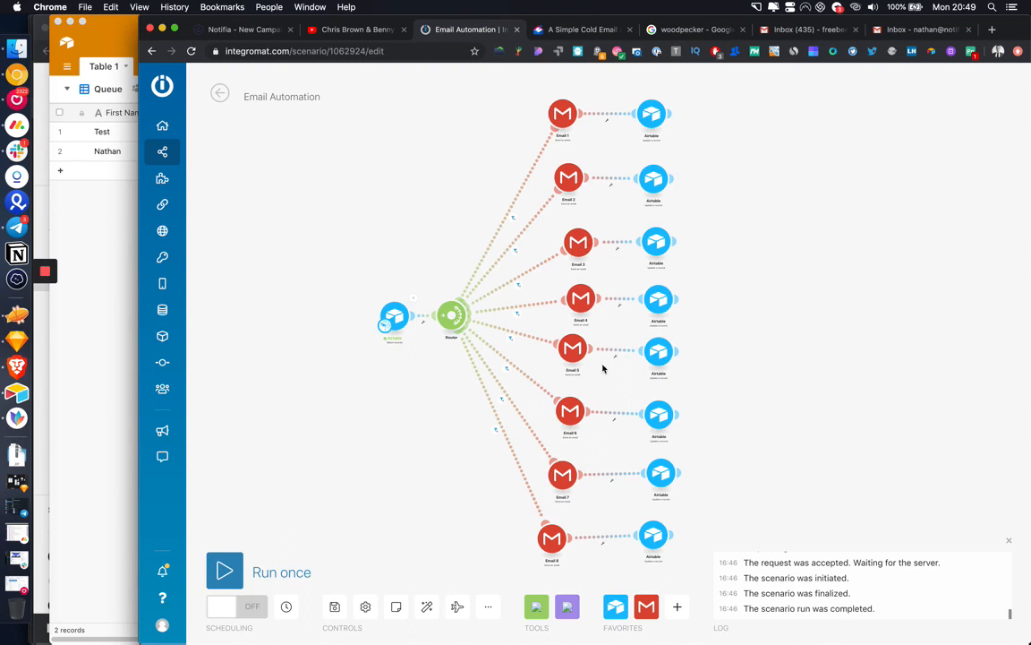
pyautogui.moveTo(763, 258); pyautogui.dragTo(745, 314)
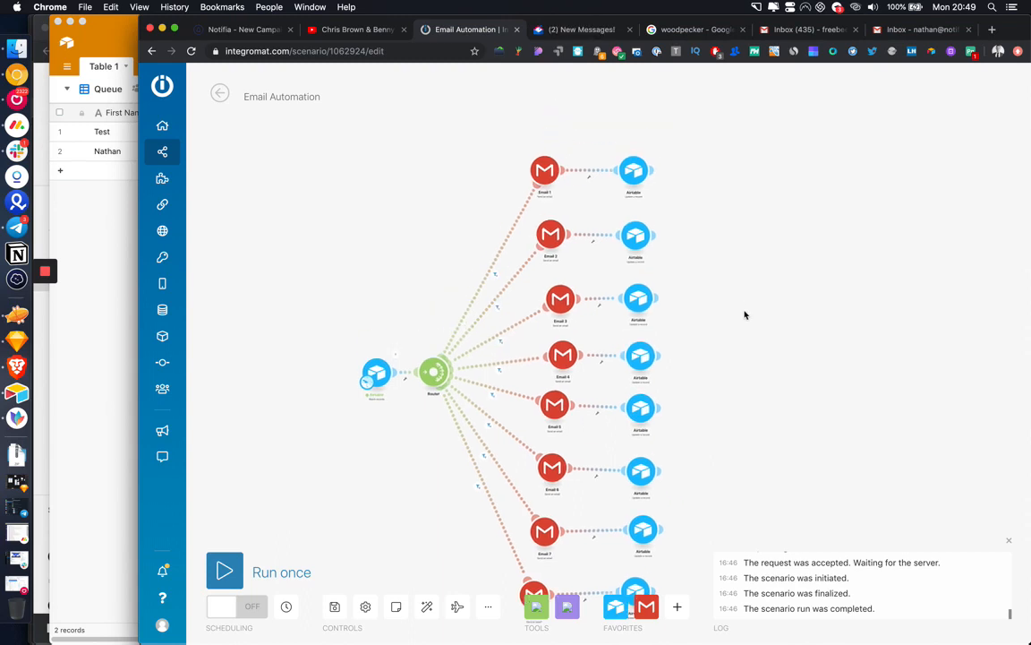
pyautogui.click(652, 170)
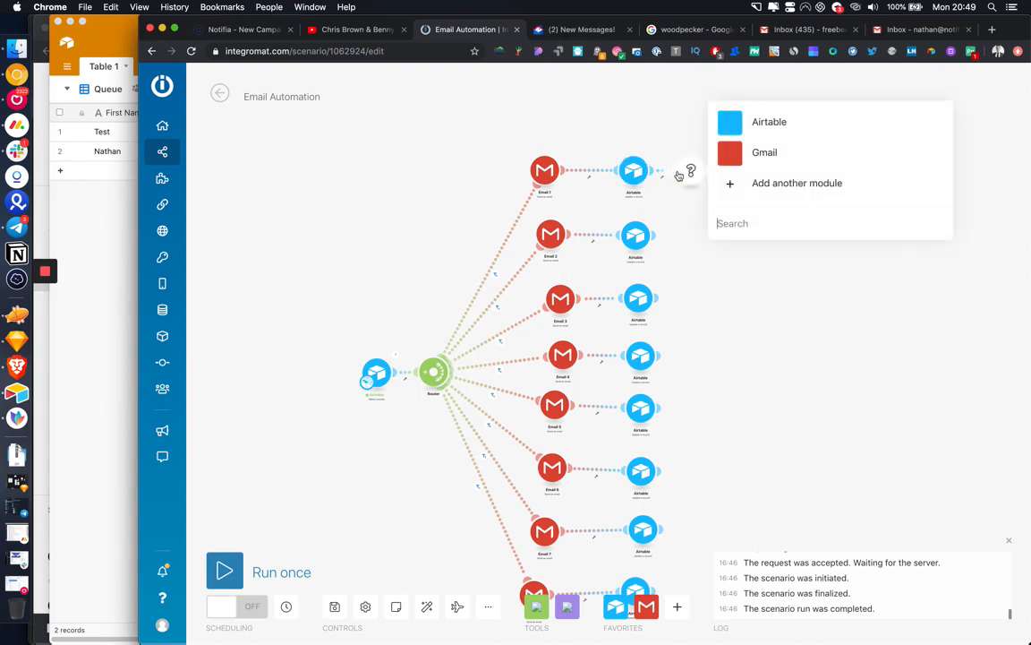
pyautogui.write('htt')
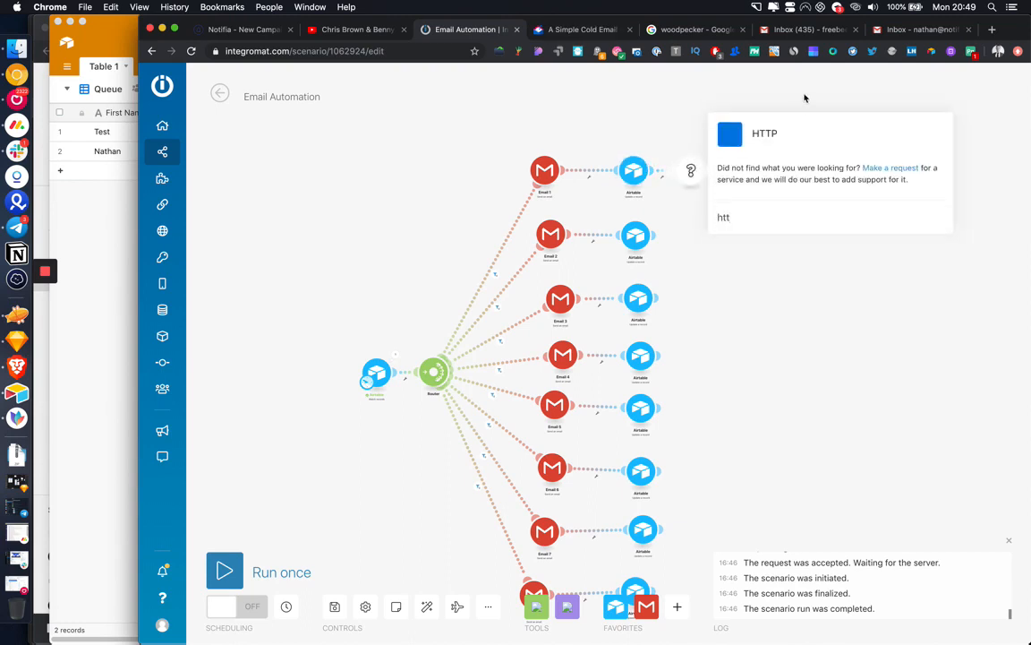
pyautogui.click(779, 134)
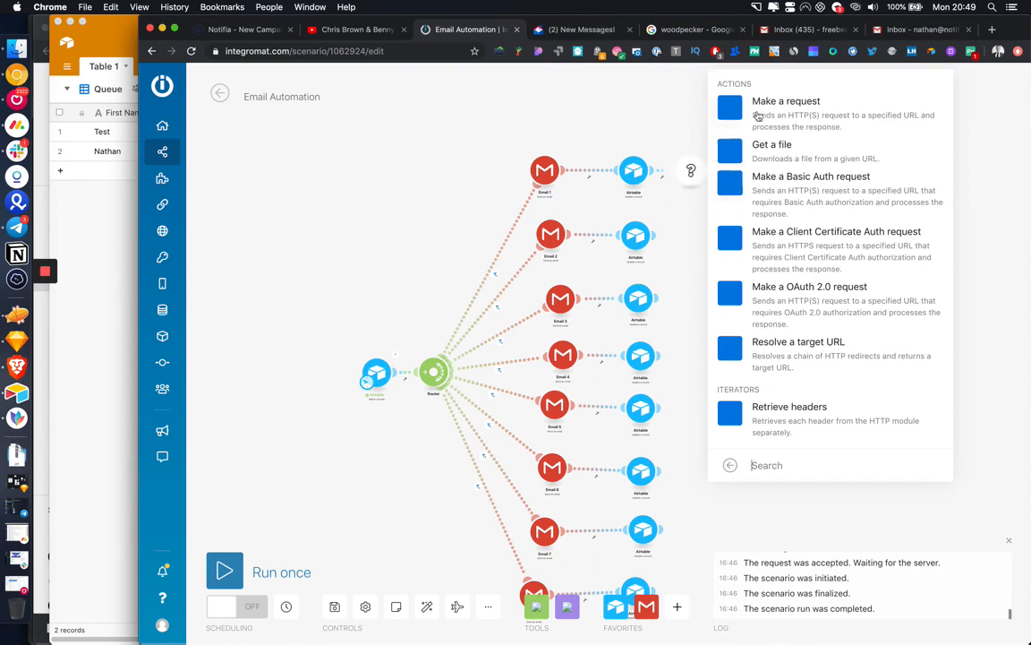
pyautogui.click(658, 137)
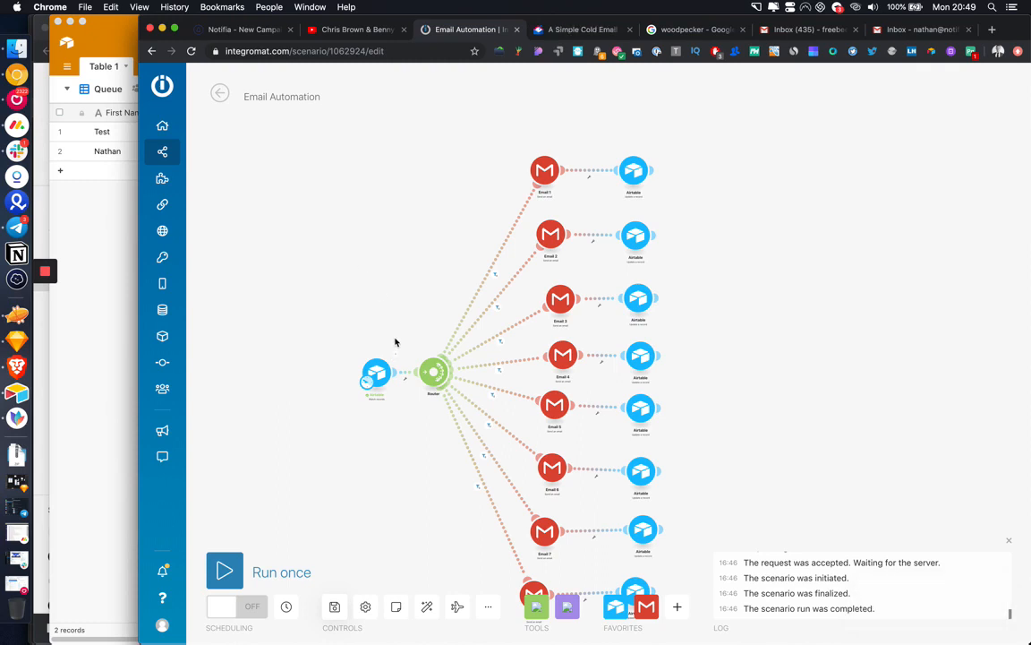
# Step: Shift the Router right and lower the Email 1 row to match the others' spacing
pyautogui.moveTo(434, 371); pyautogui.dragTo(463, 377)
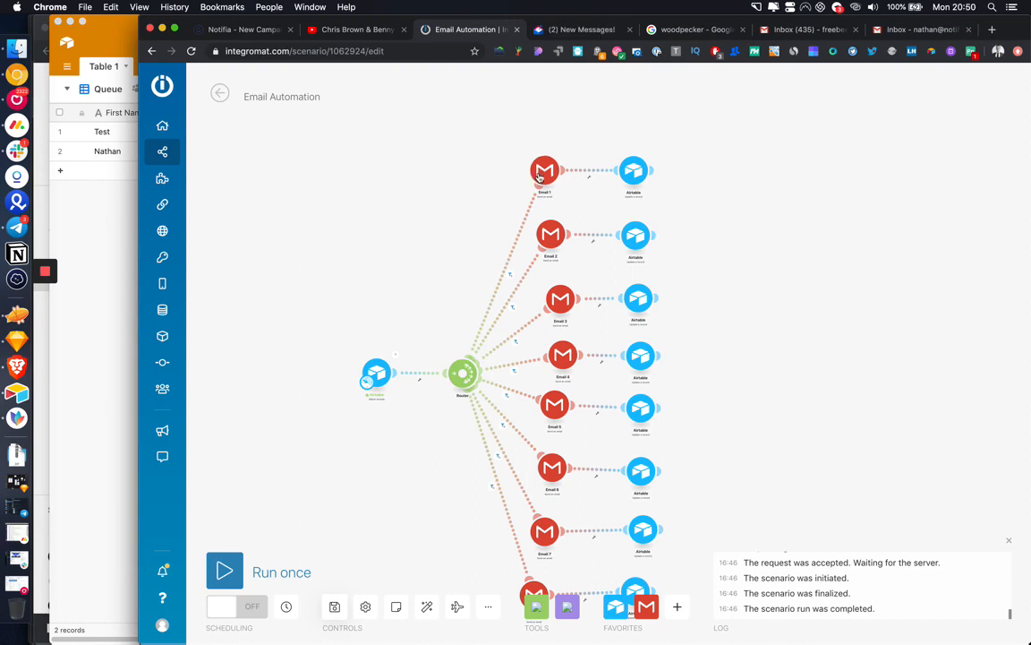
pyautogui.moveTo(544, 170); pyautogui.dragTo(538, 184)
pyautogui.moveTo(624, 182); pyautogui.dragTo(624, 197)
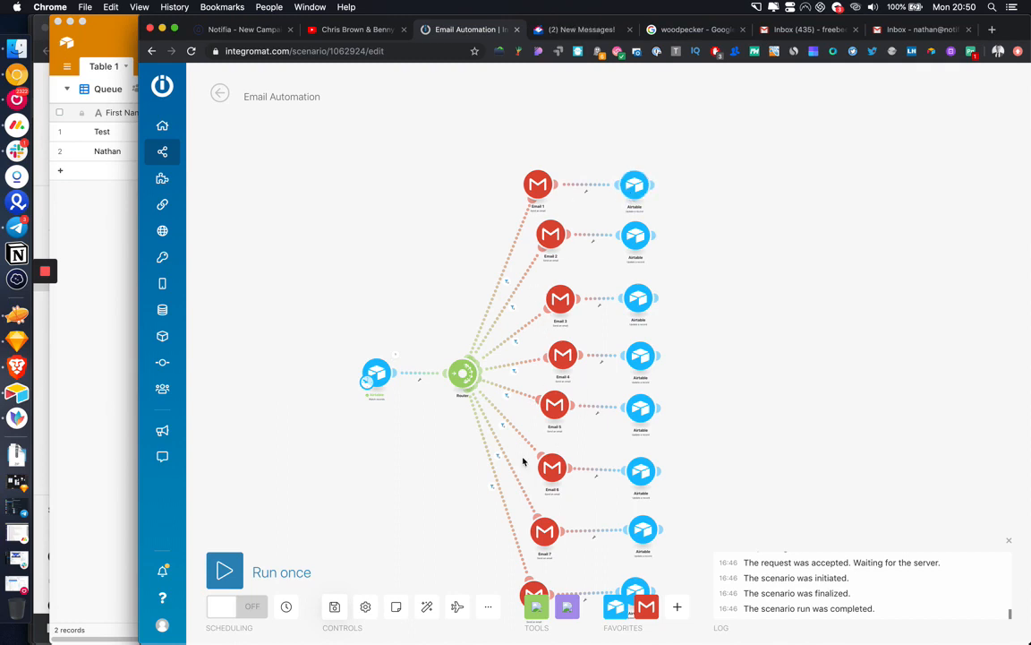
pyautogui.scroll(-2, 466, 483)
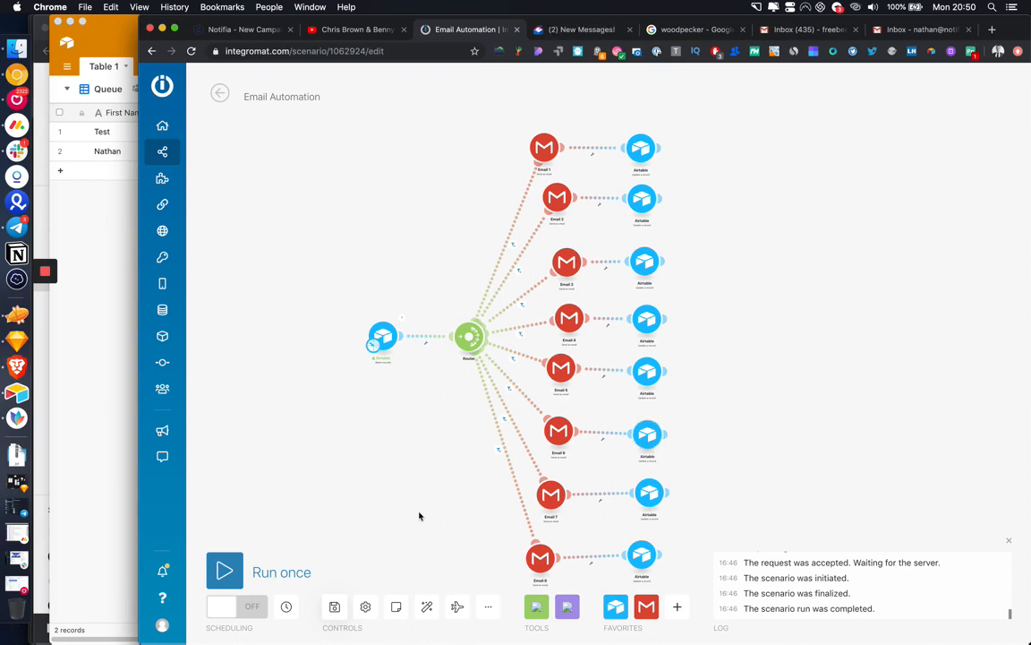
pyautogui.moveTo(419, 515); pyautogui.dragTo(419, 491)
pyautogui.moveTo(48, 288)
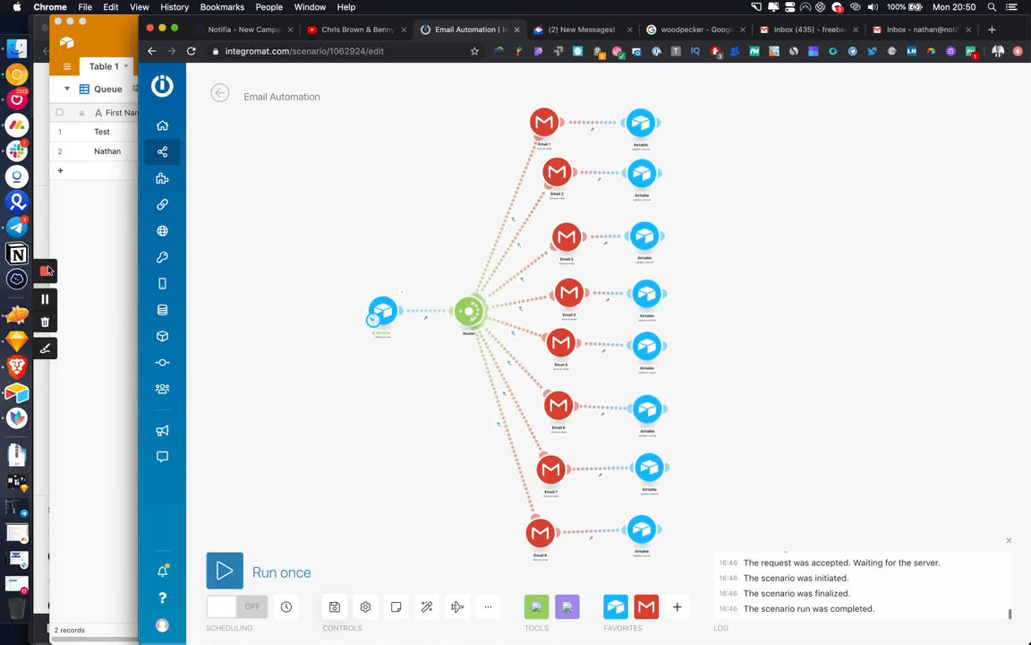